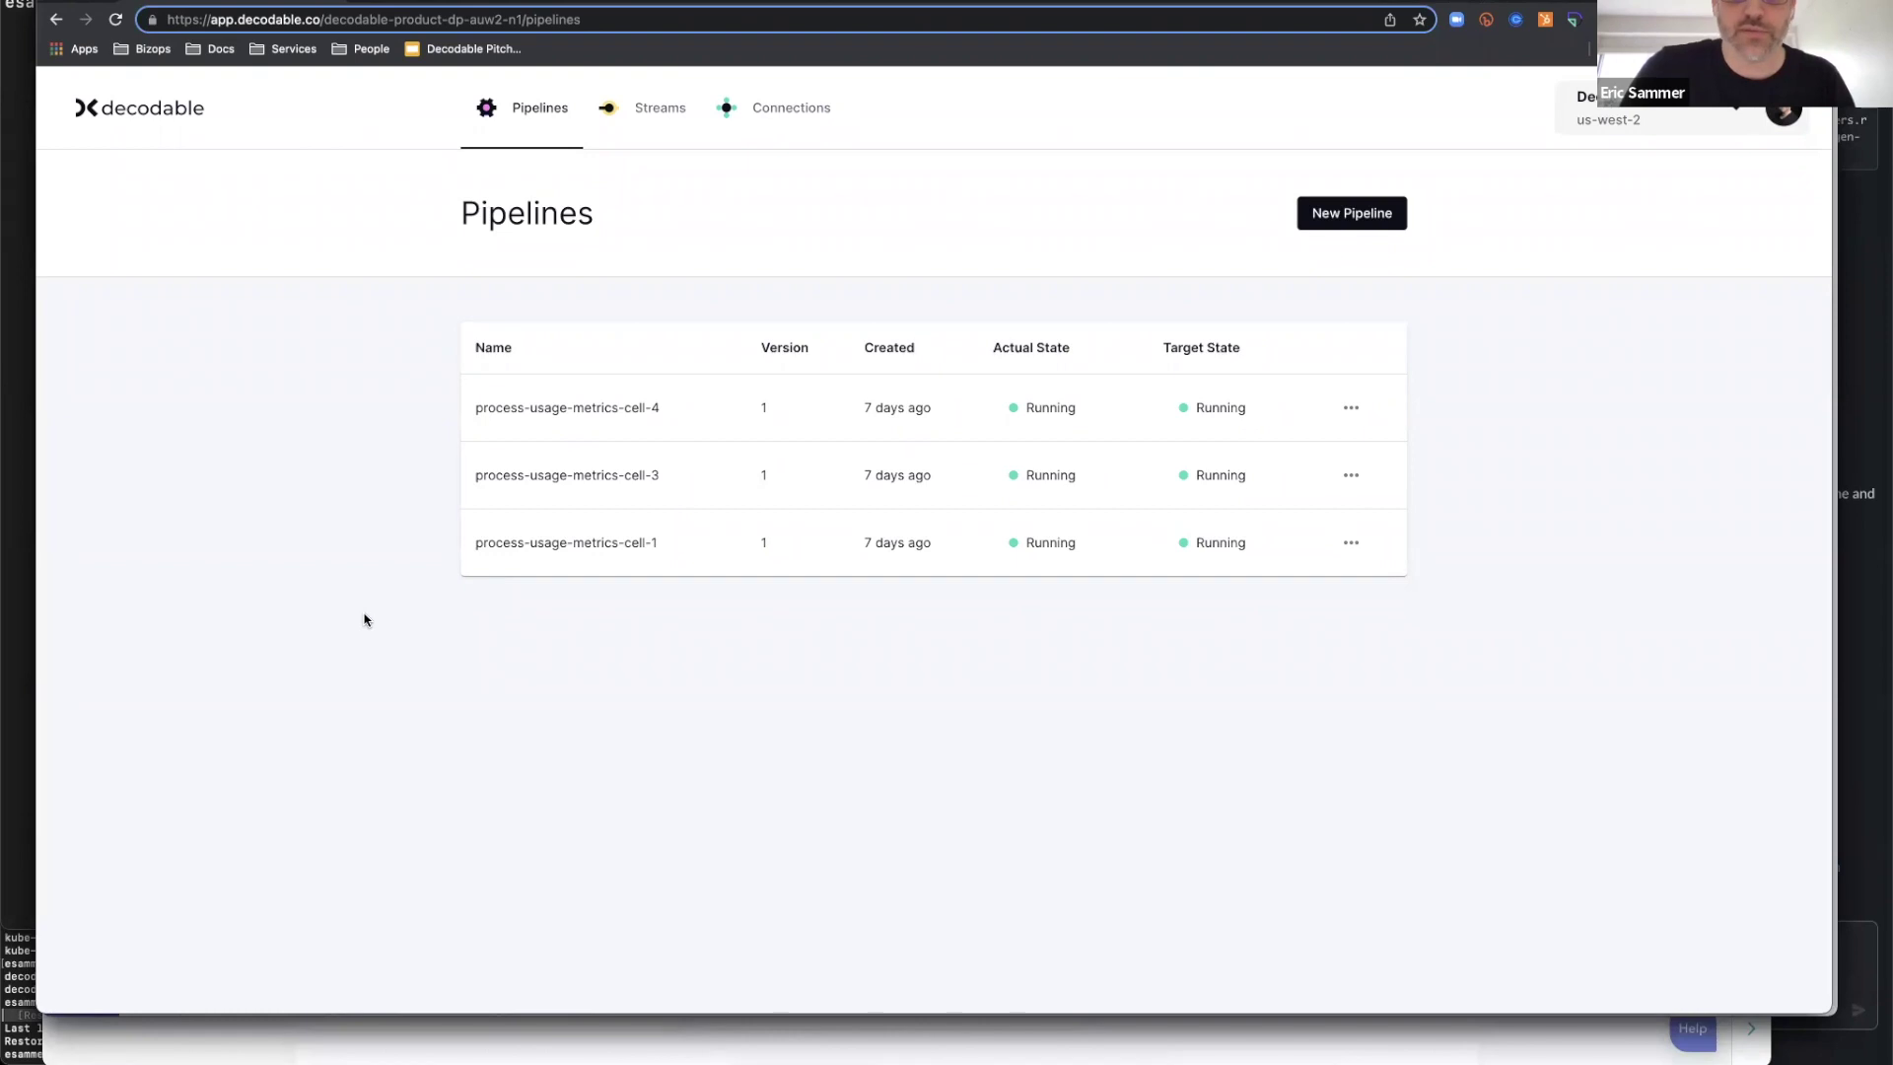
Enlarge the page, open the connections list and check the actions available for the usage-metrics-cell-1 connection
{"action": "key", "text": "super+equal"}
{"action": "key", "text": "super+equal"}
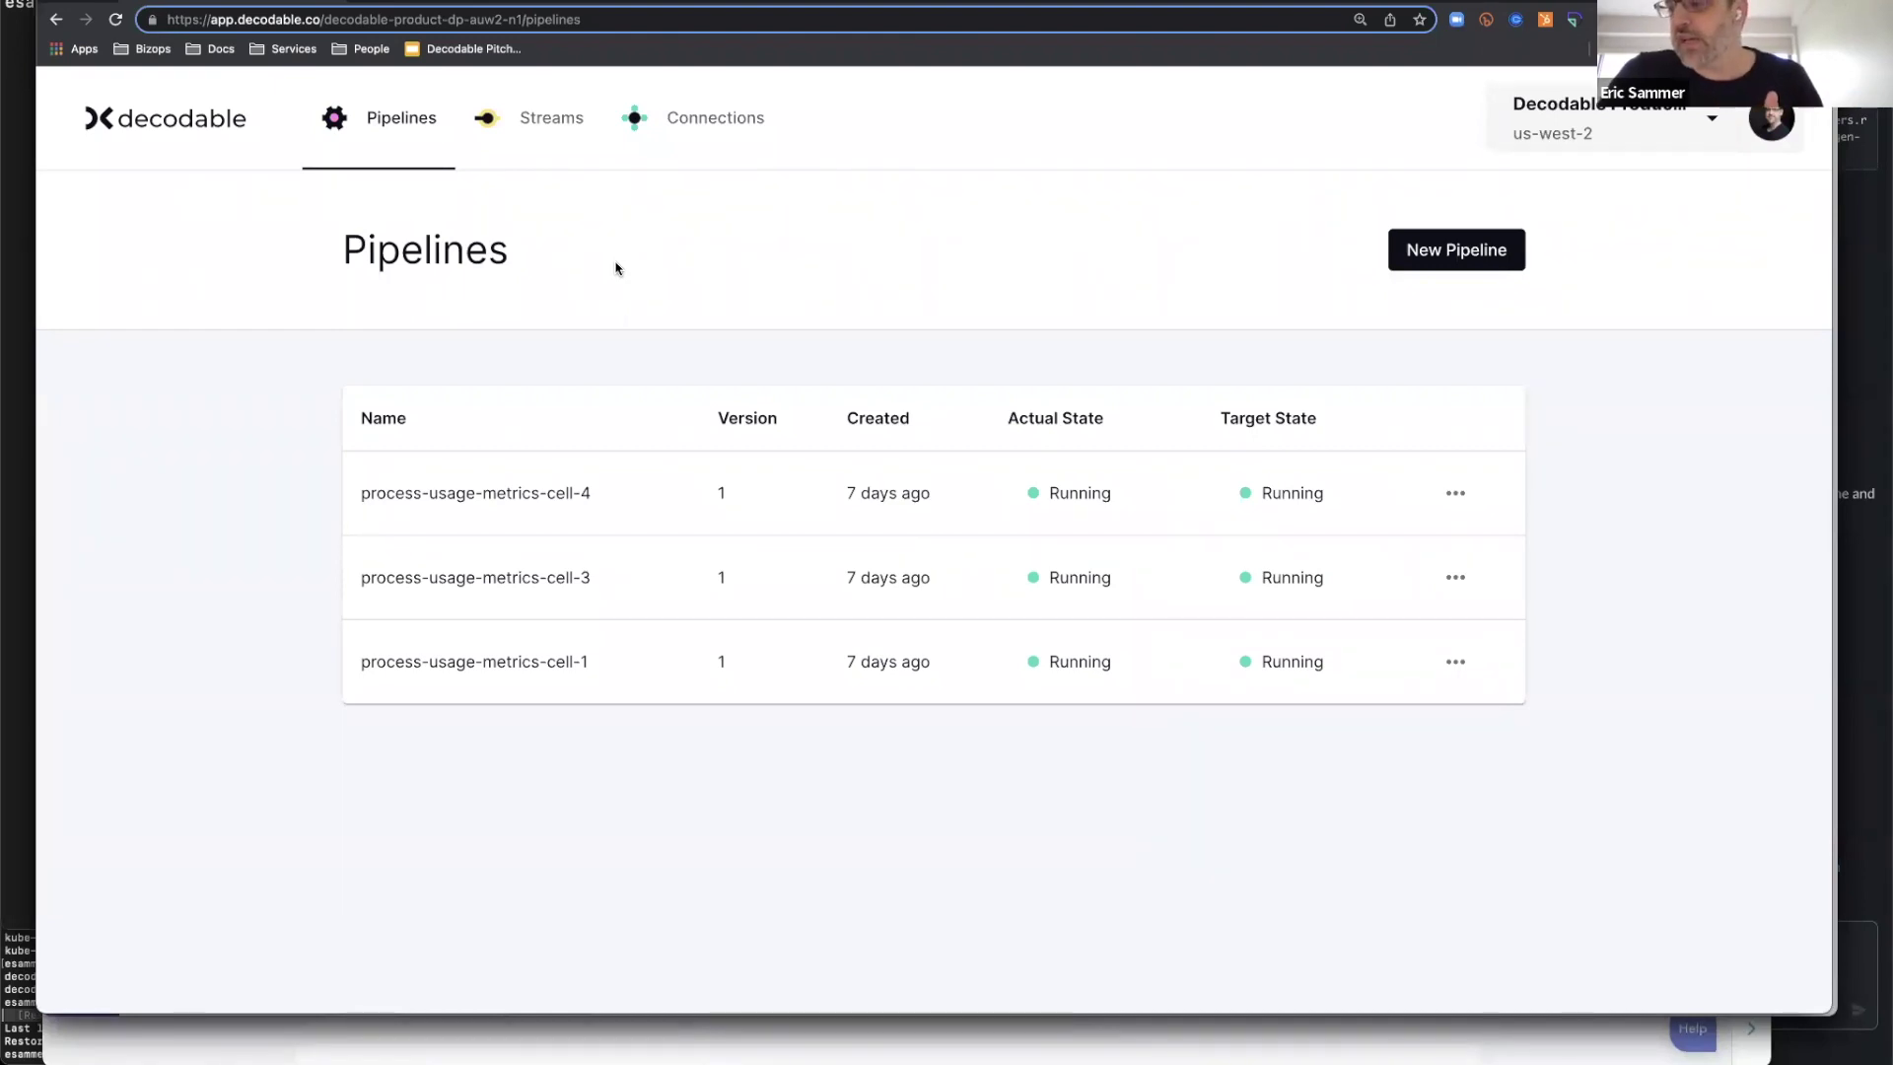
{"action": "left_click", "coordinate": [663, 119]}
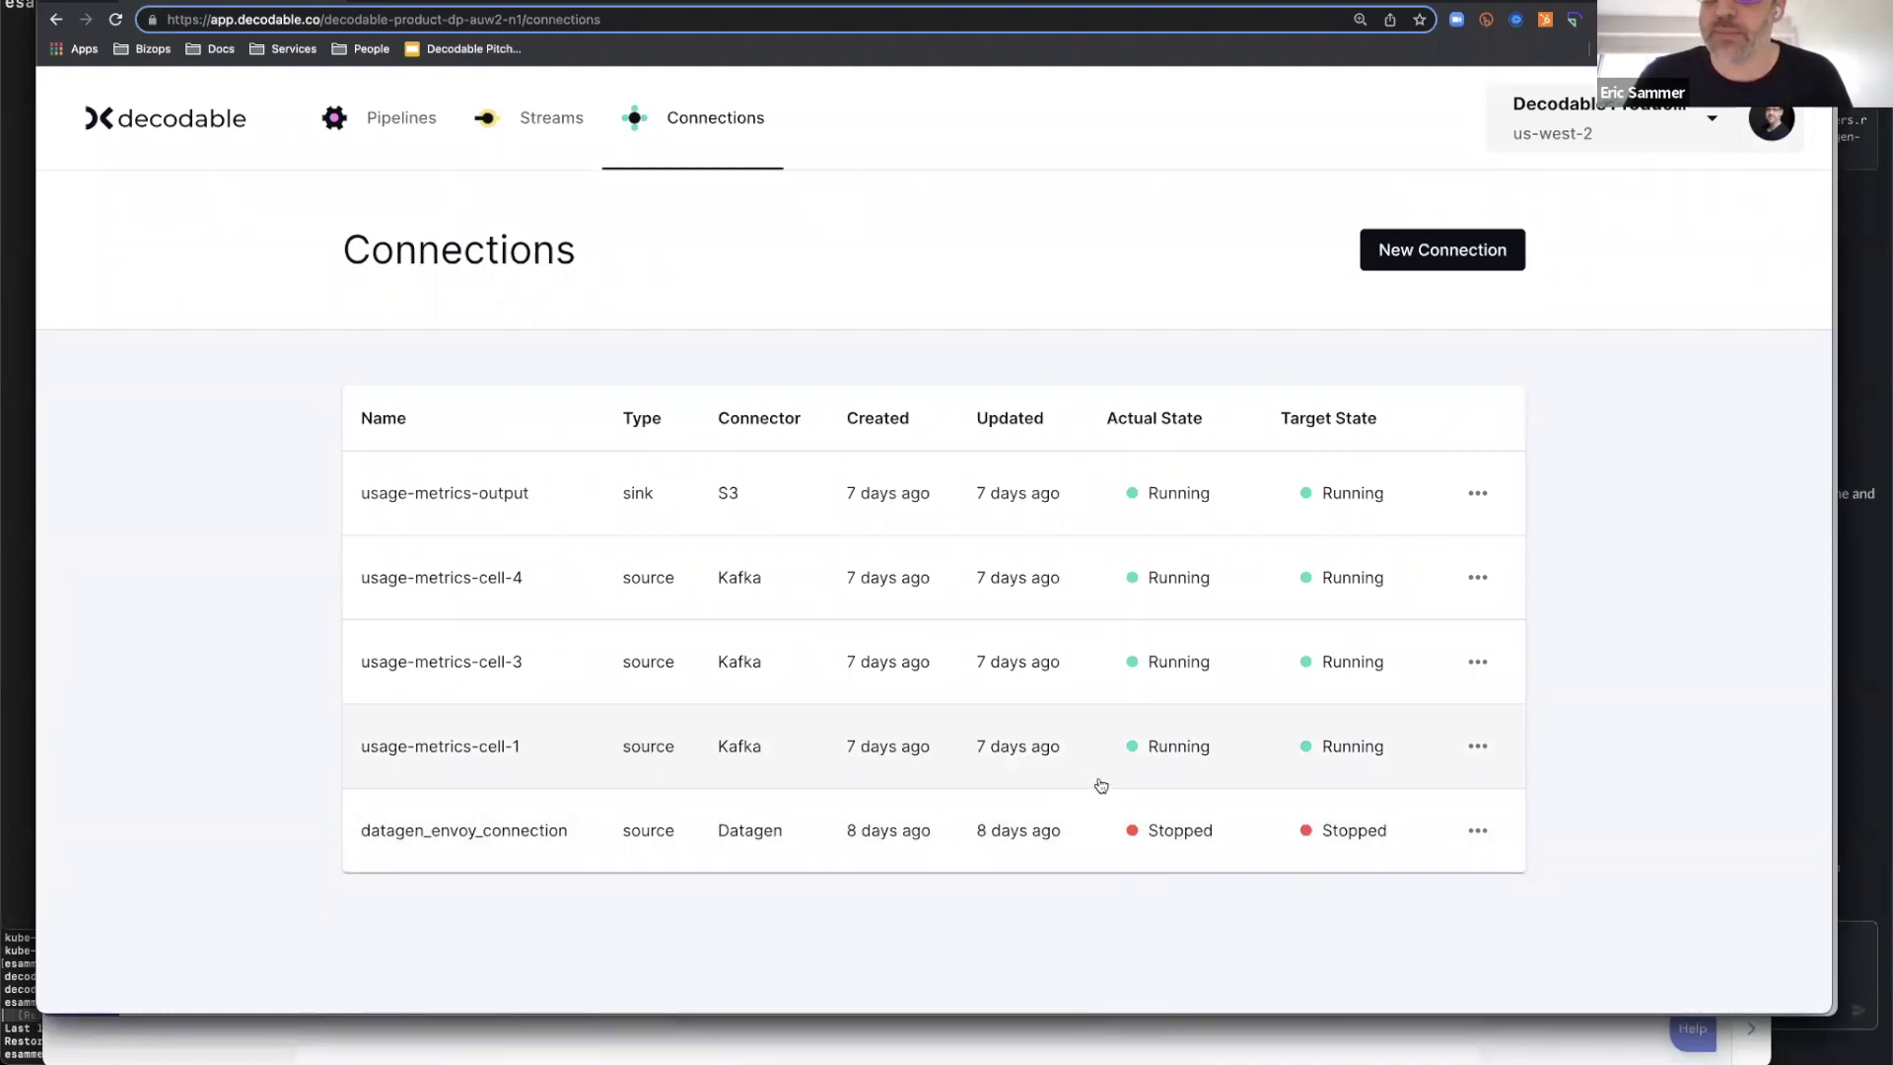
{"action": "left_click", "coordinate": [1478, 746]}
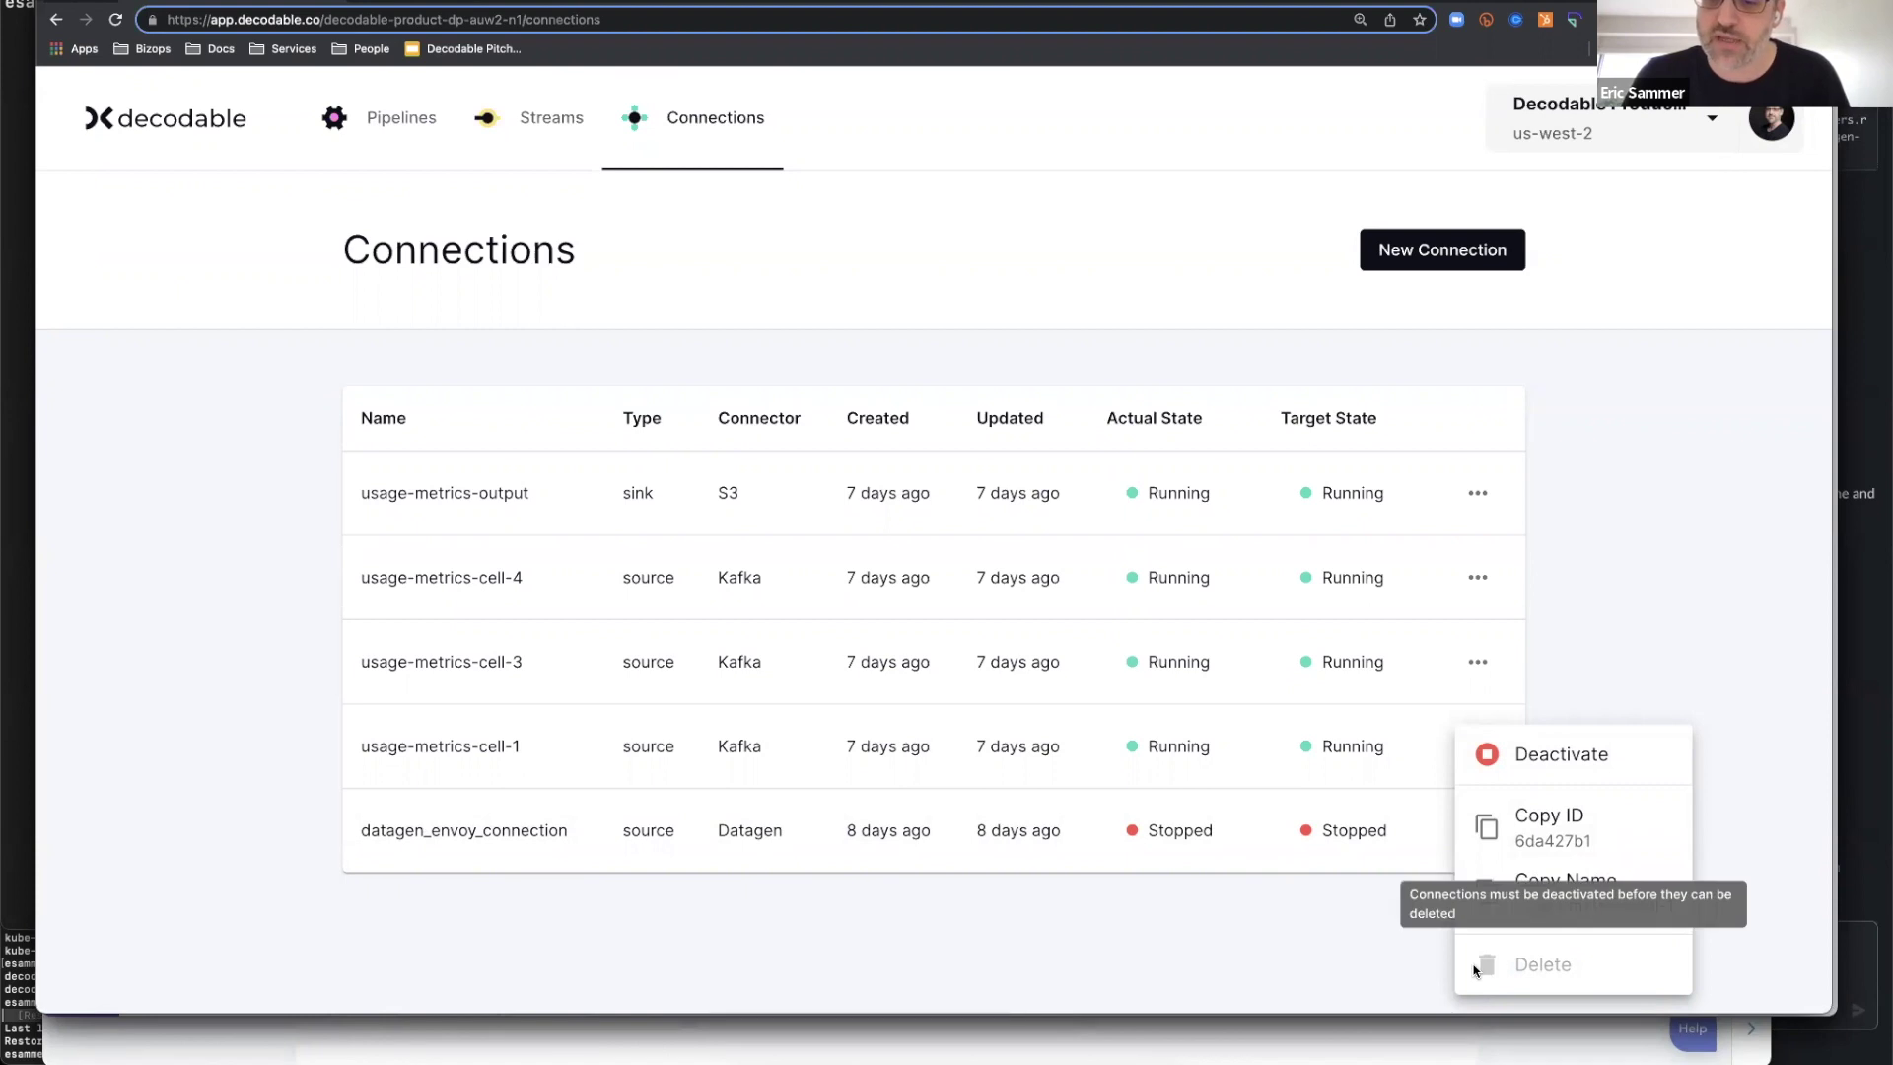
{"action": "left_click", "coordinate": [972, 655]}
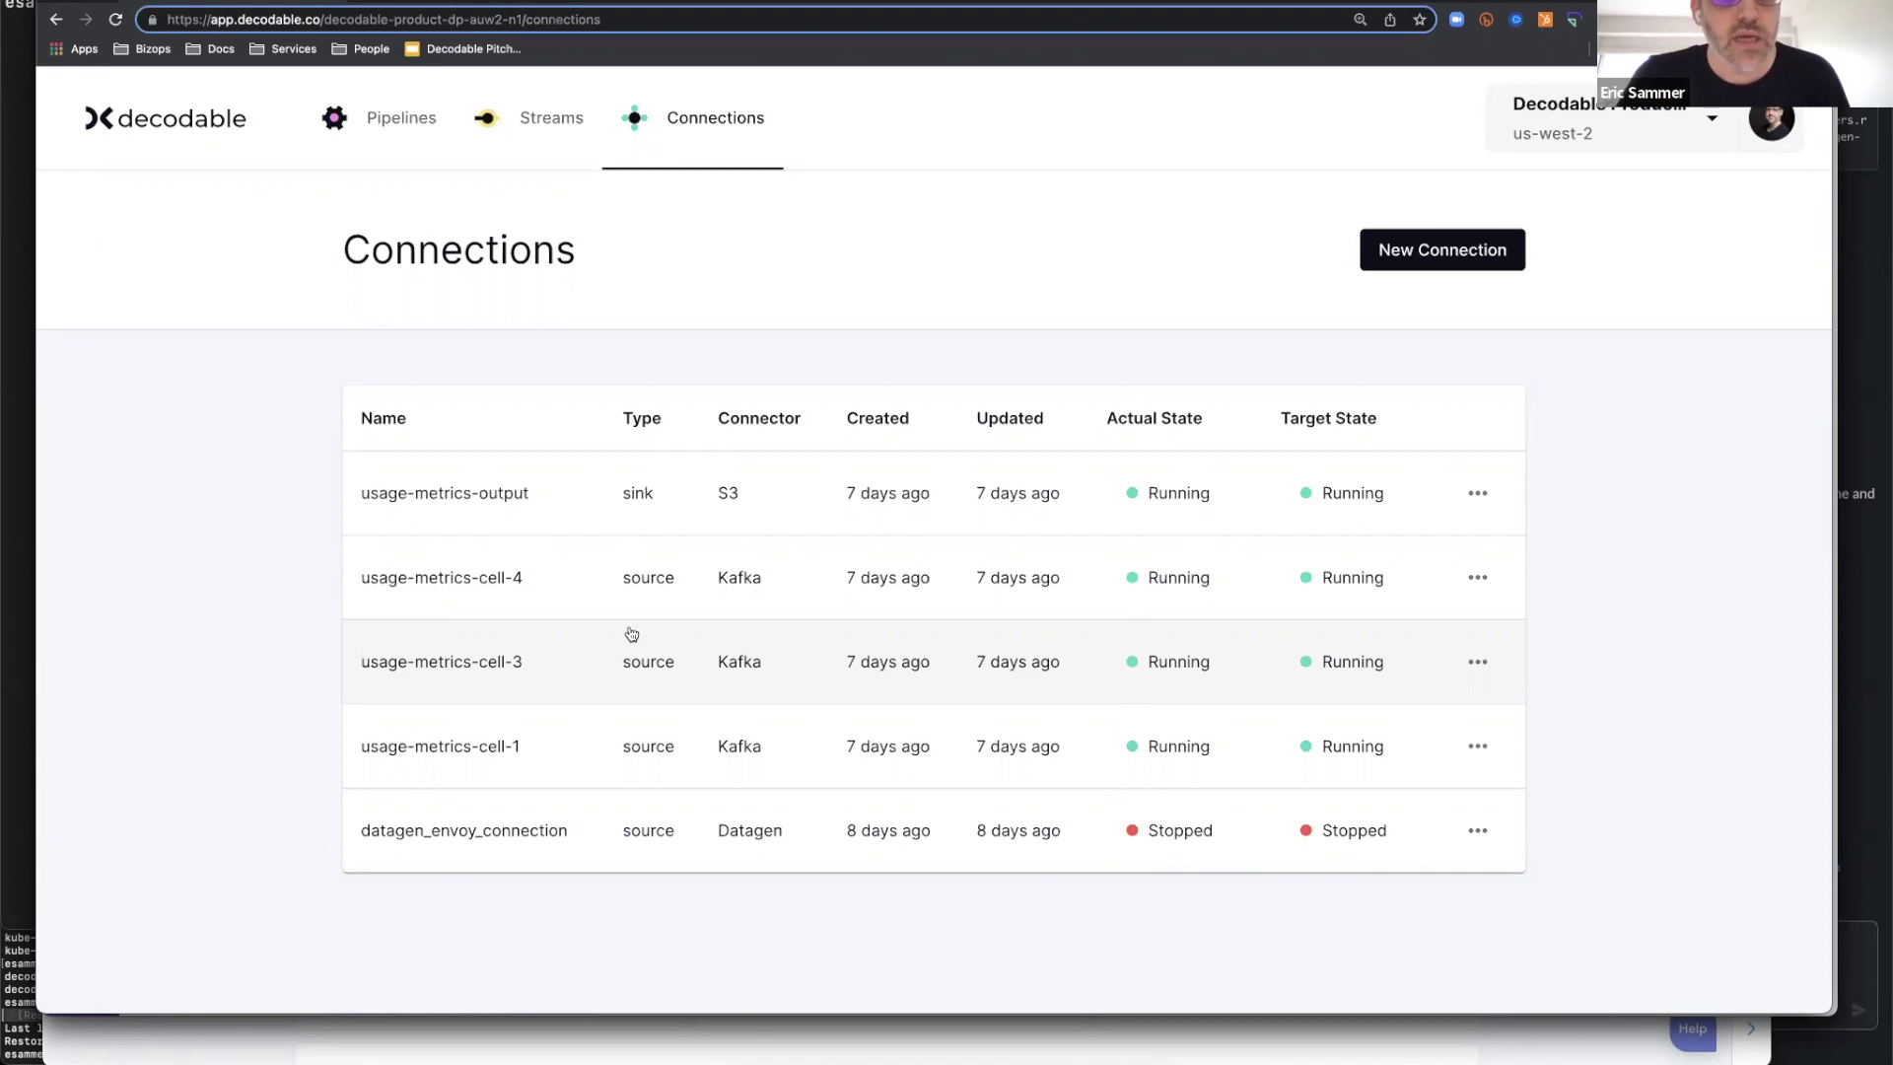
View the overview of the usage-metrics-cell-4 connection, then that of usage-metrics-cell-1, including what it is connected to
{"action": "left_click", "coordinate": [539, 606]}
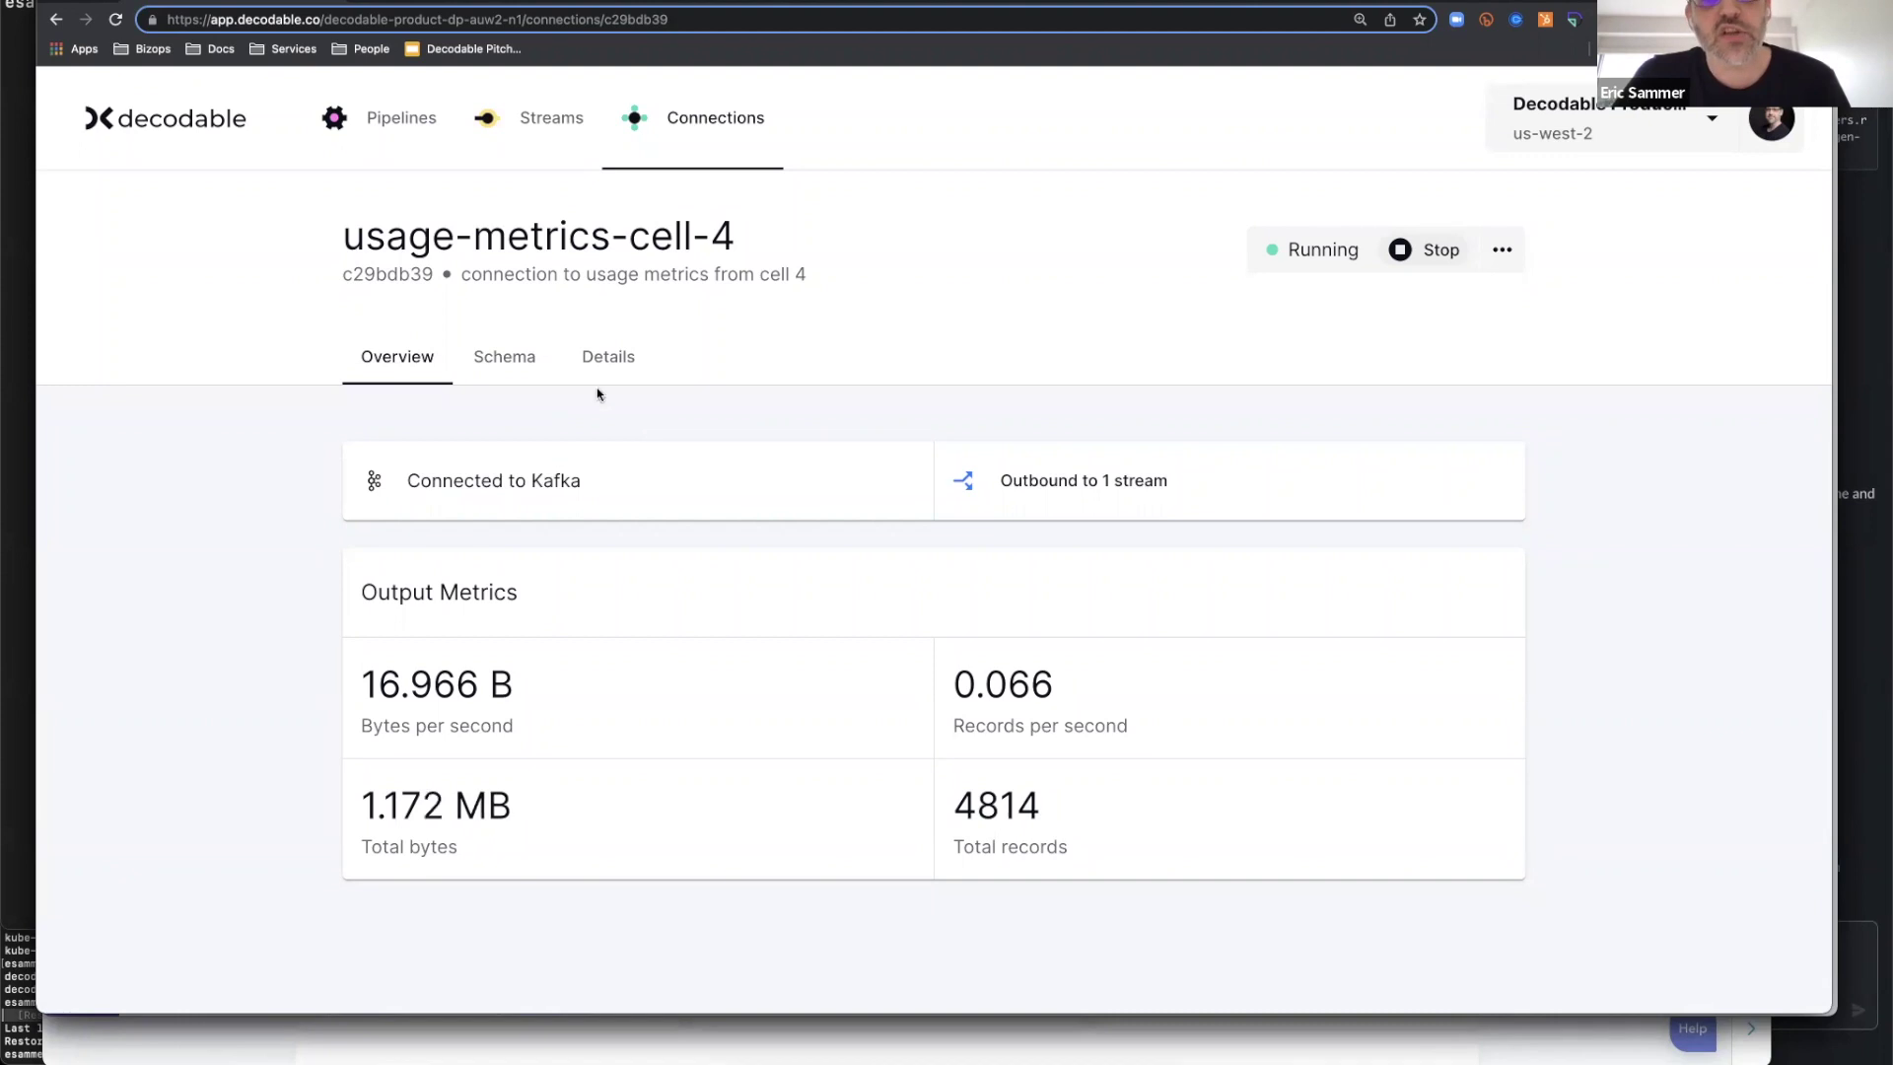
{"action": "scroll", "coordinate": [553, 243], "scroll_direction": "left", "scroll_amount": 5}
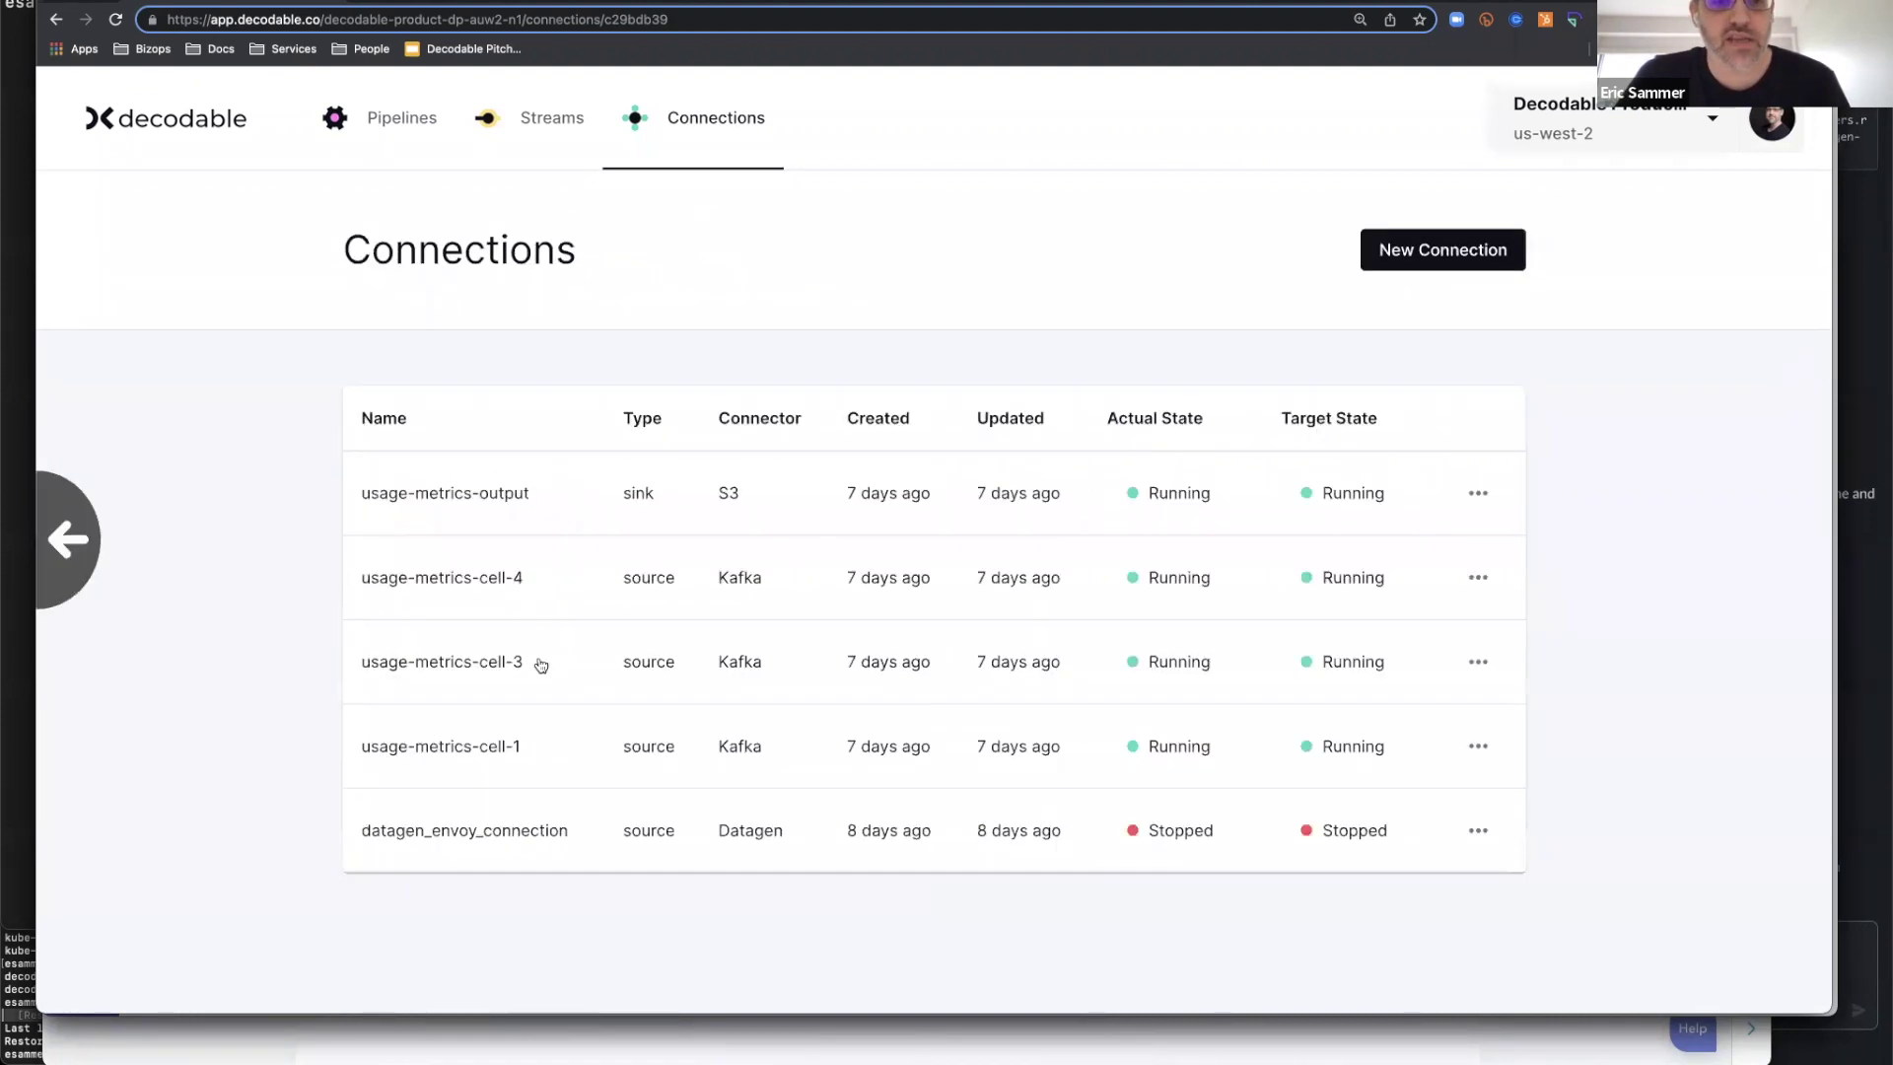
{"action": "left_click", "coordinate": [532, 733]}
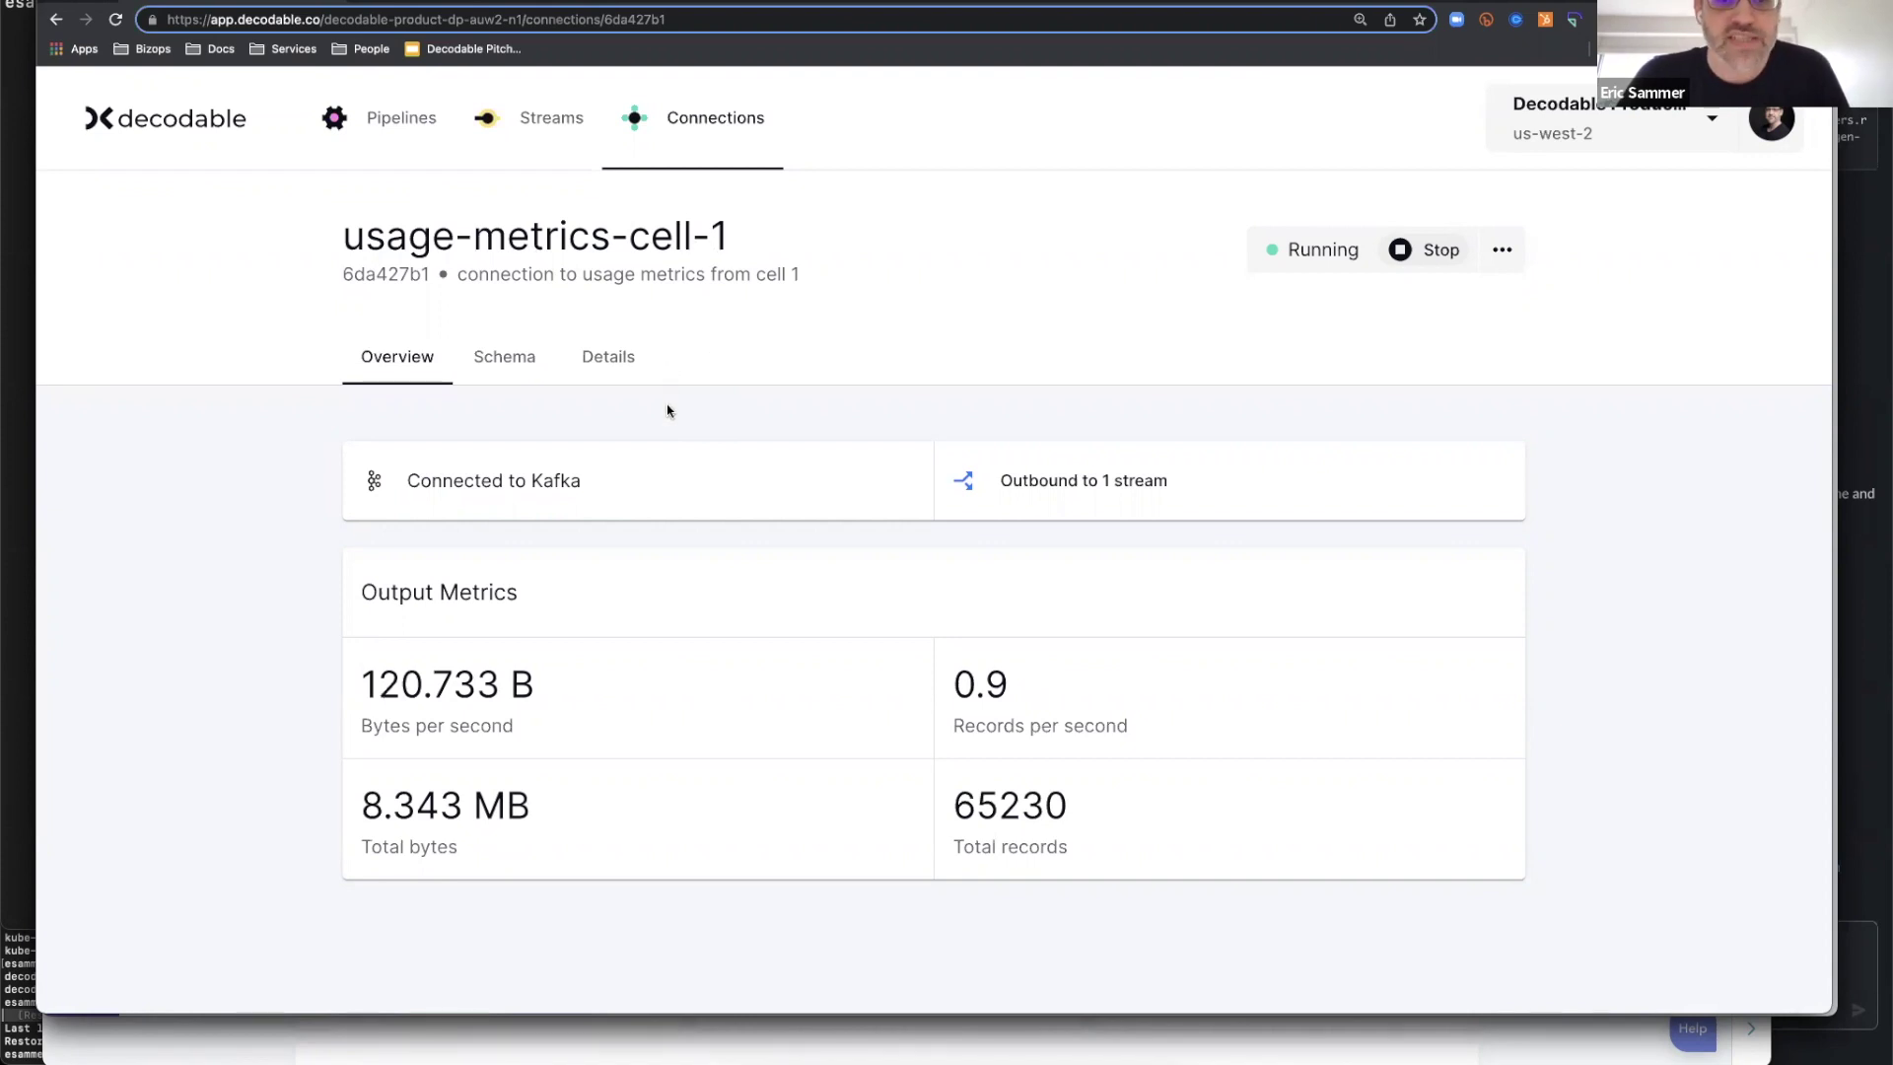
{"action": "left_click_drag", "start_coordinate": [421, 482], "coordinate": [605, 511]}
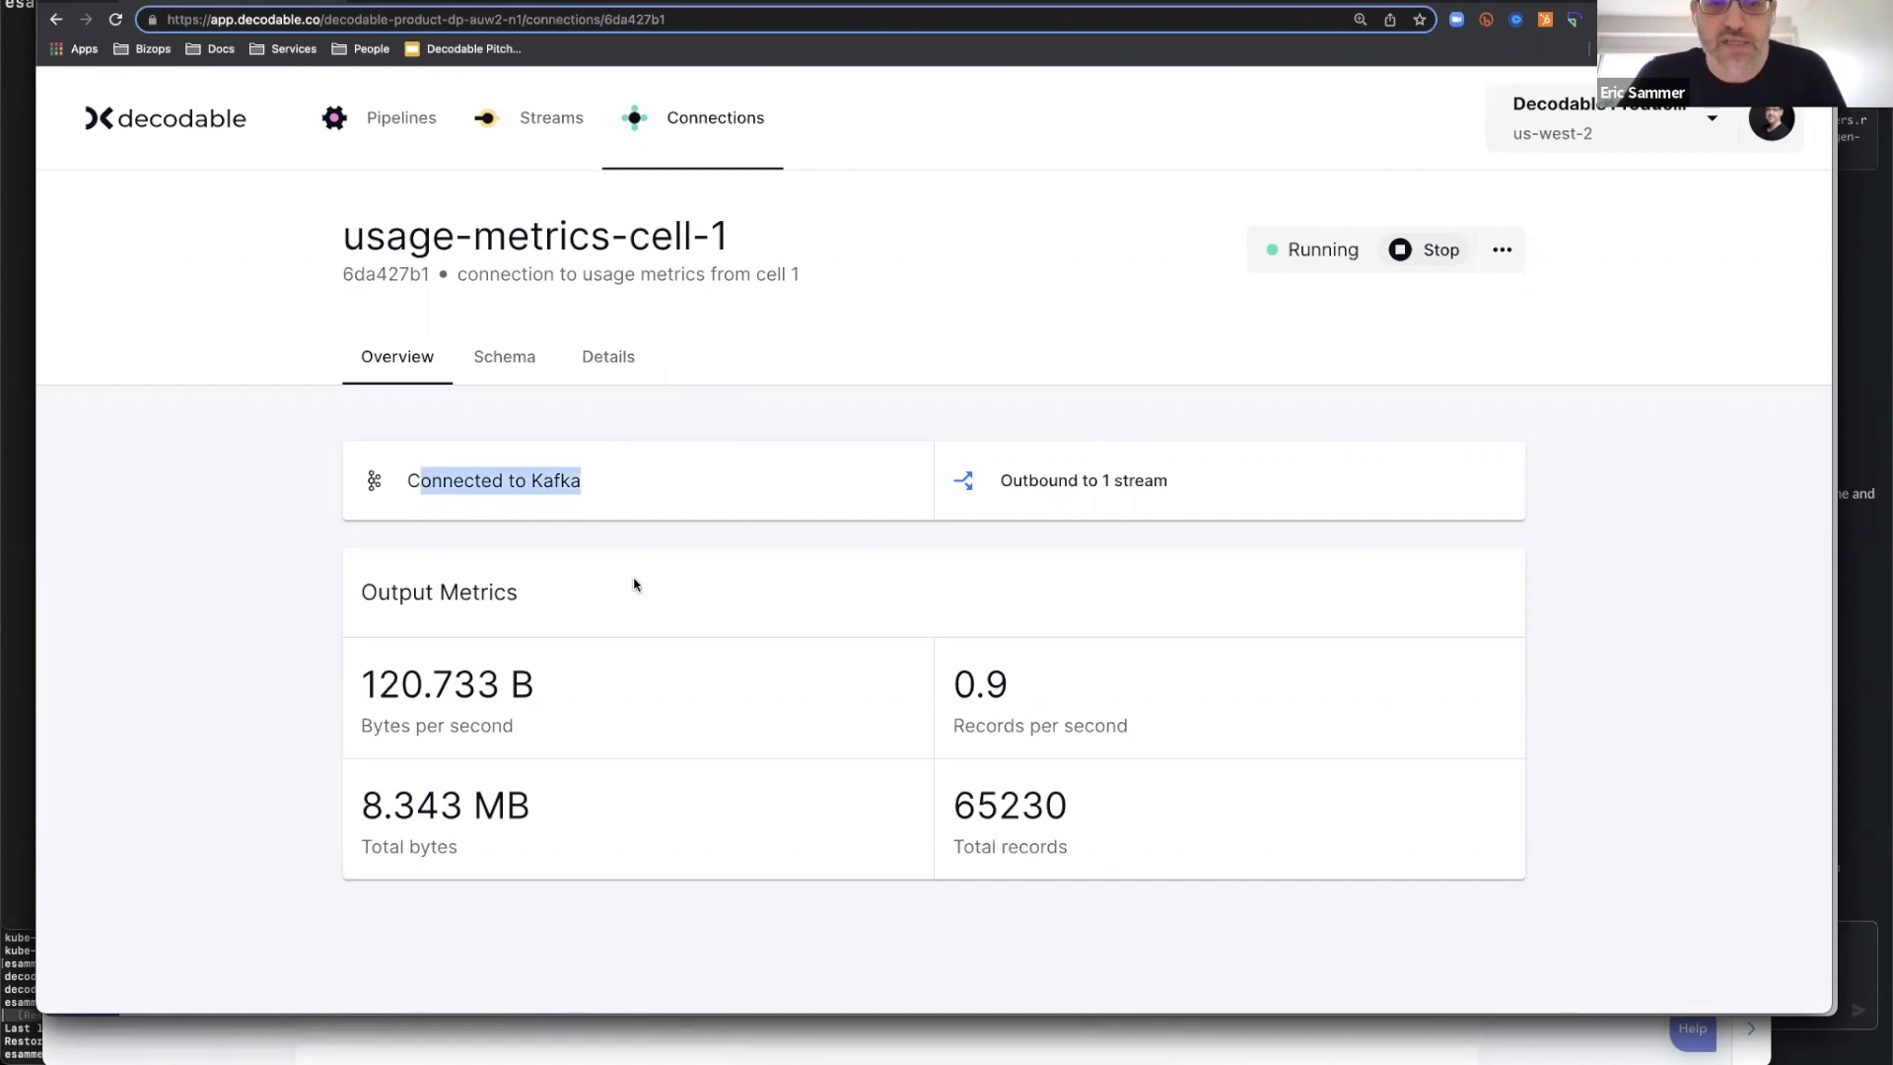
{"action": "left_click", "coordinate": [635, 585]}
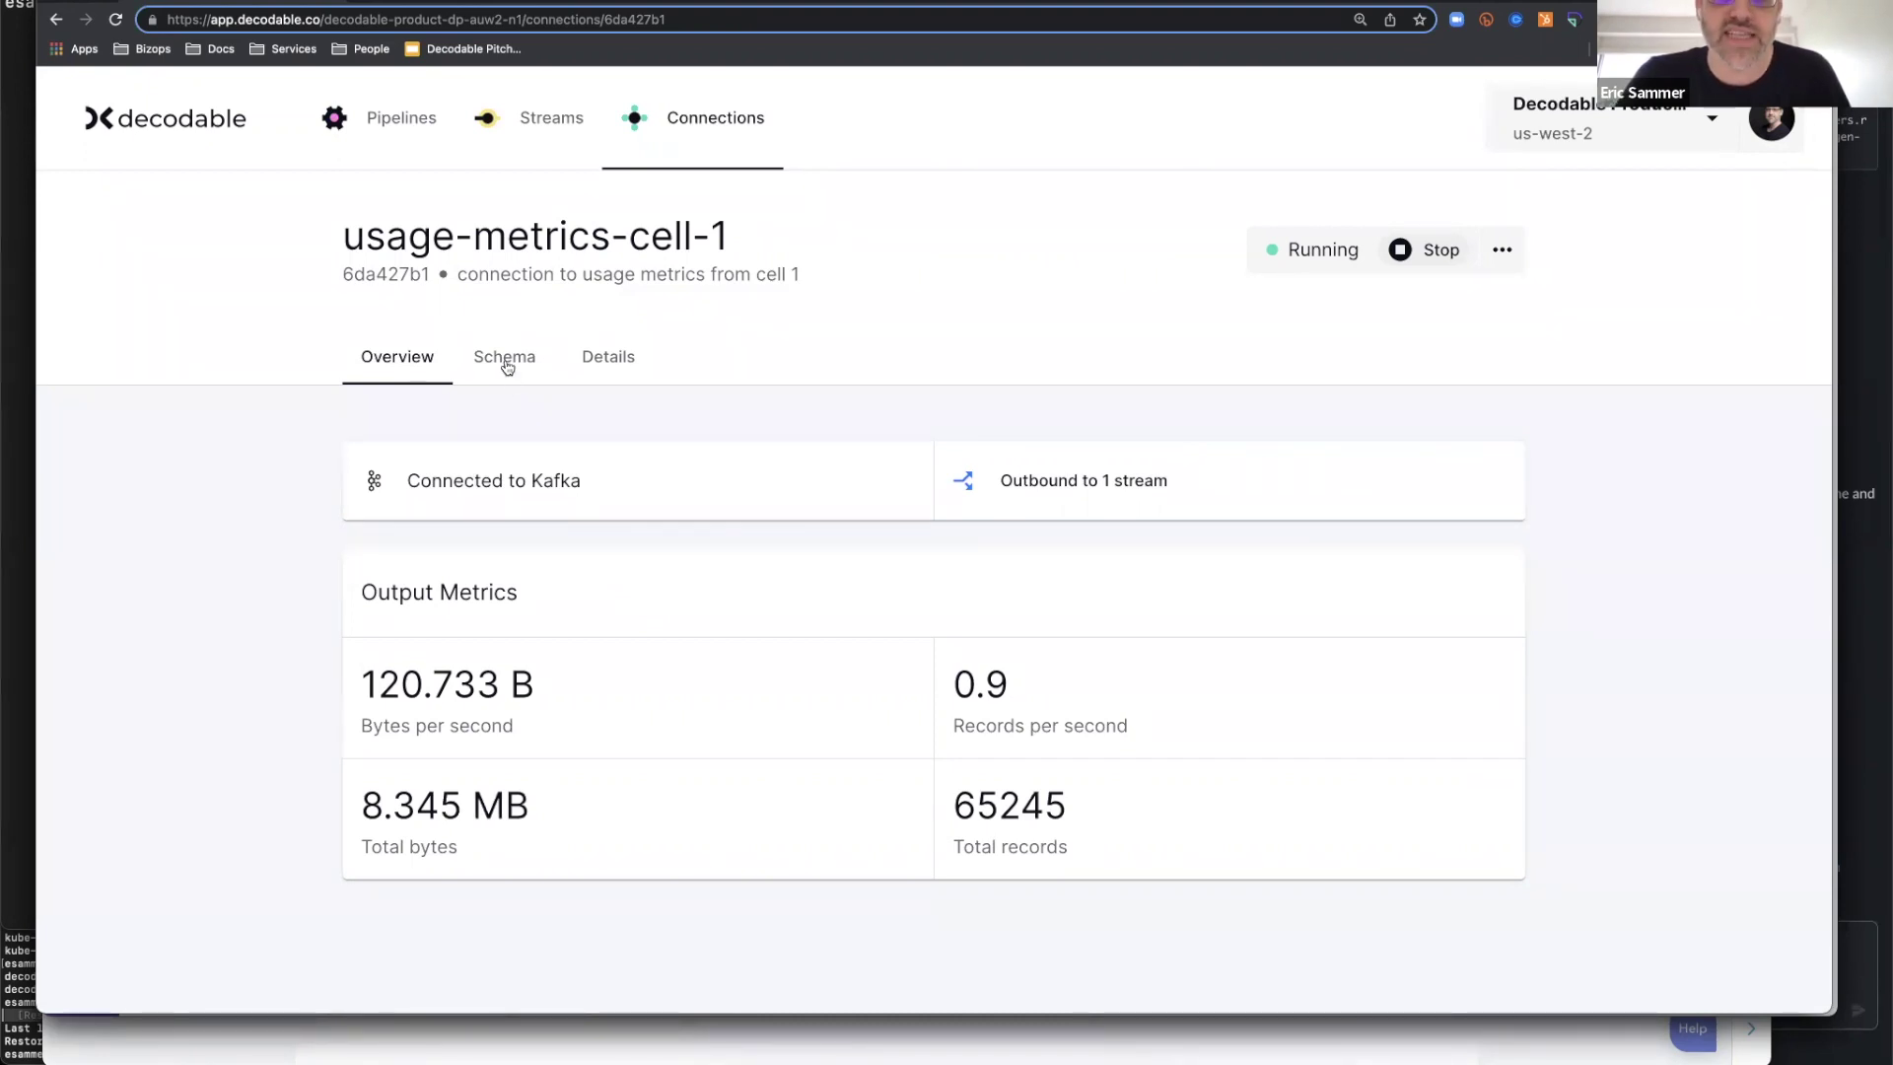
Review the schema fields of usage-metrics-cell-1 and open its Kafka connection details
{"action": "left_click", "coordinate": [506, 367]}
{"action": "scroll", "coordinate": [583, 591], "scroll_direction": "down", "scroll_amount": 3}
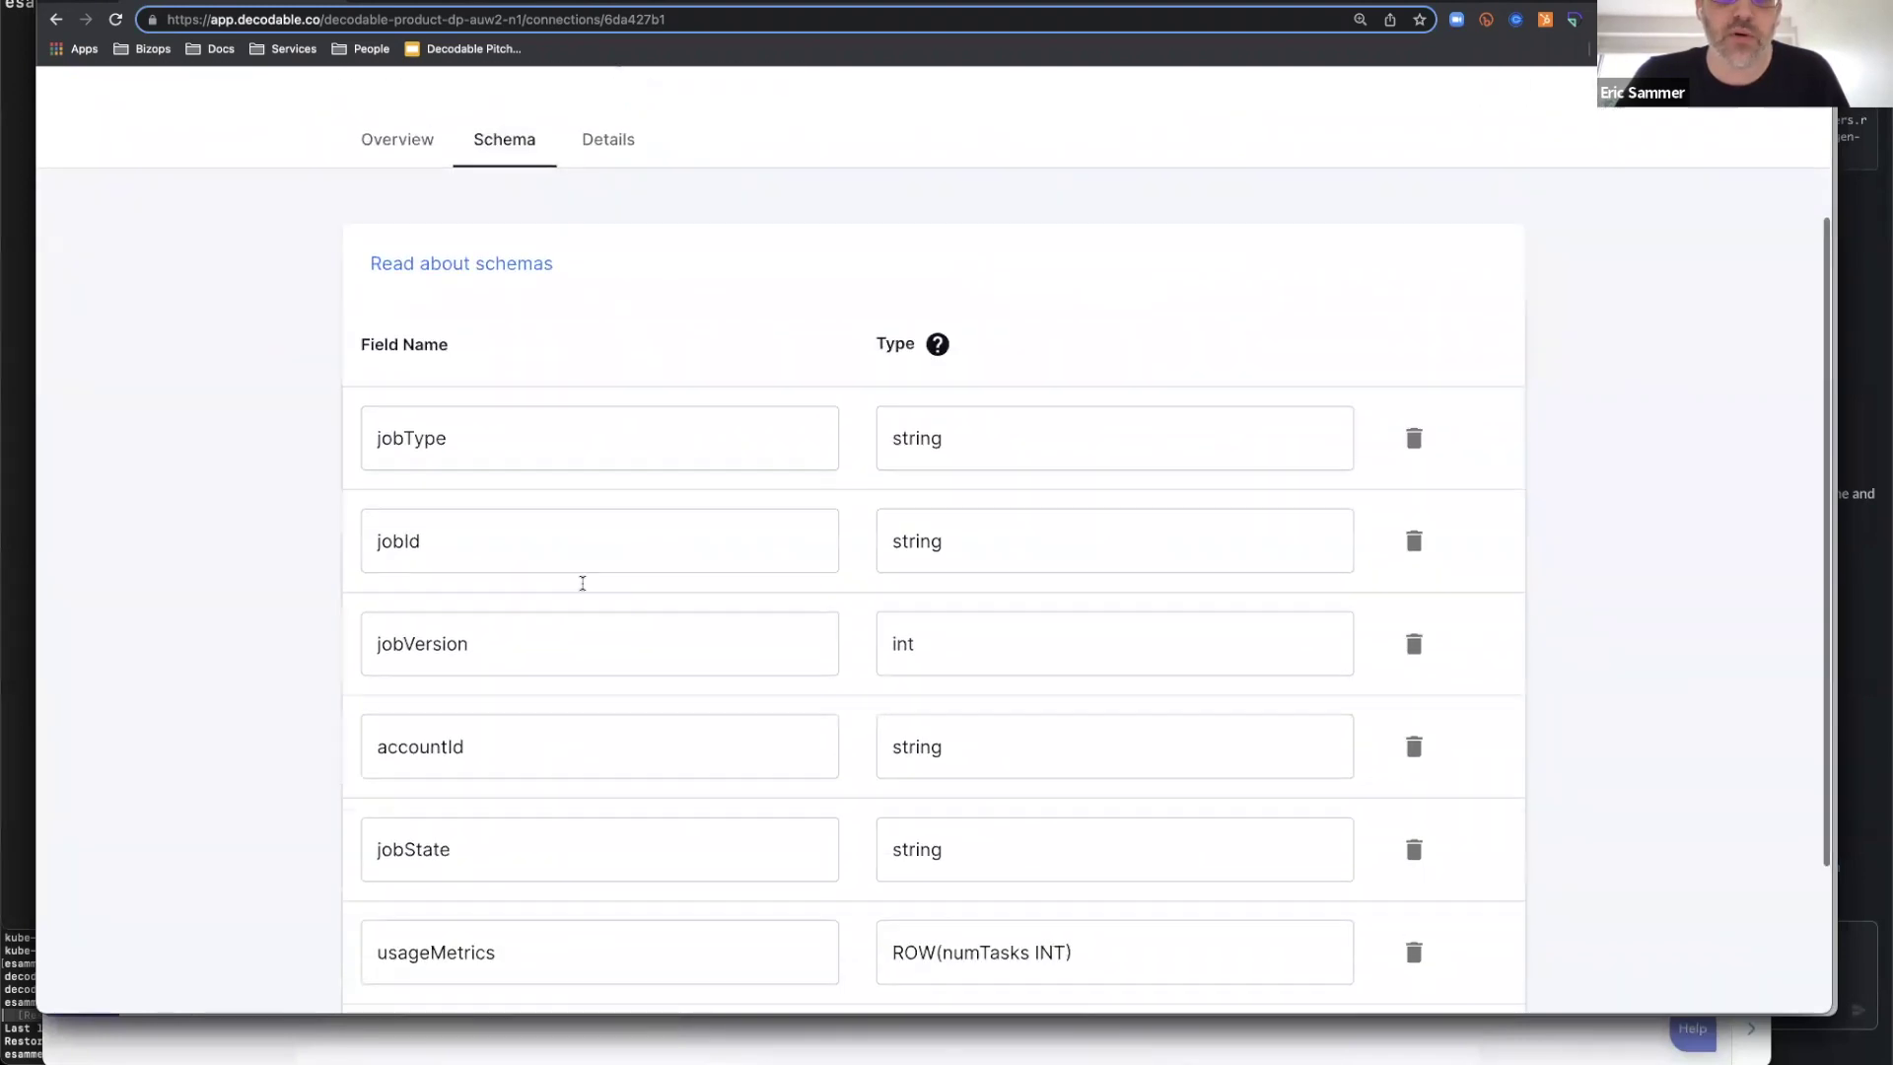
{"action": "scroll", "coordinate": [583, 583], "scroll_direction": "up", "scroll_amount": 3}
{"action": "left_click", "coordinate": [611, 299]}
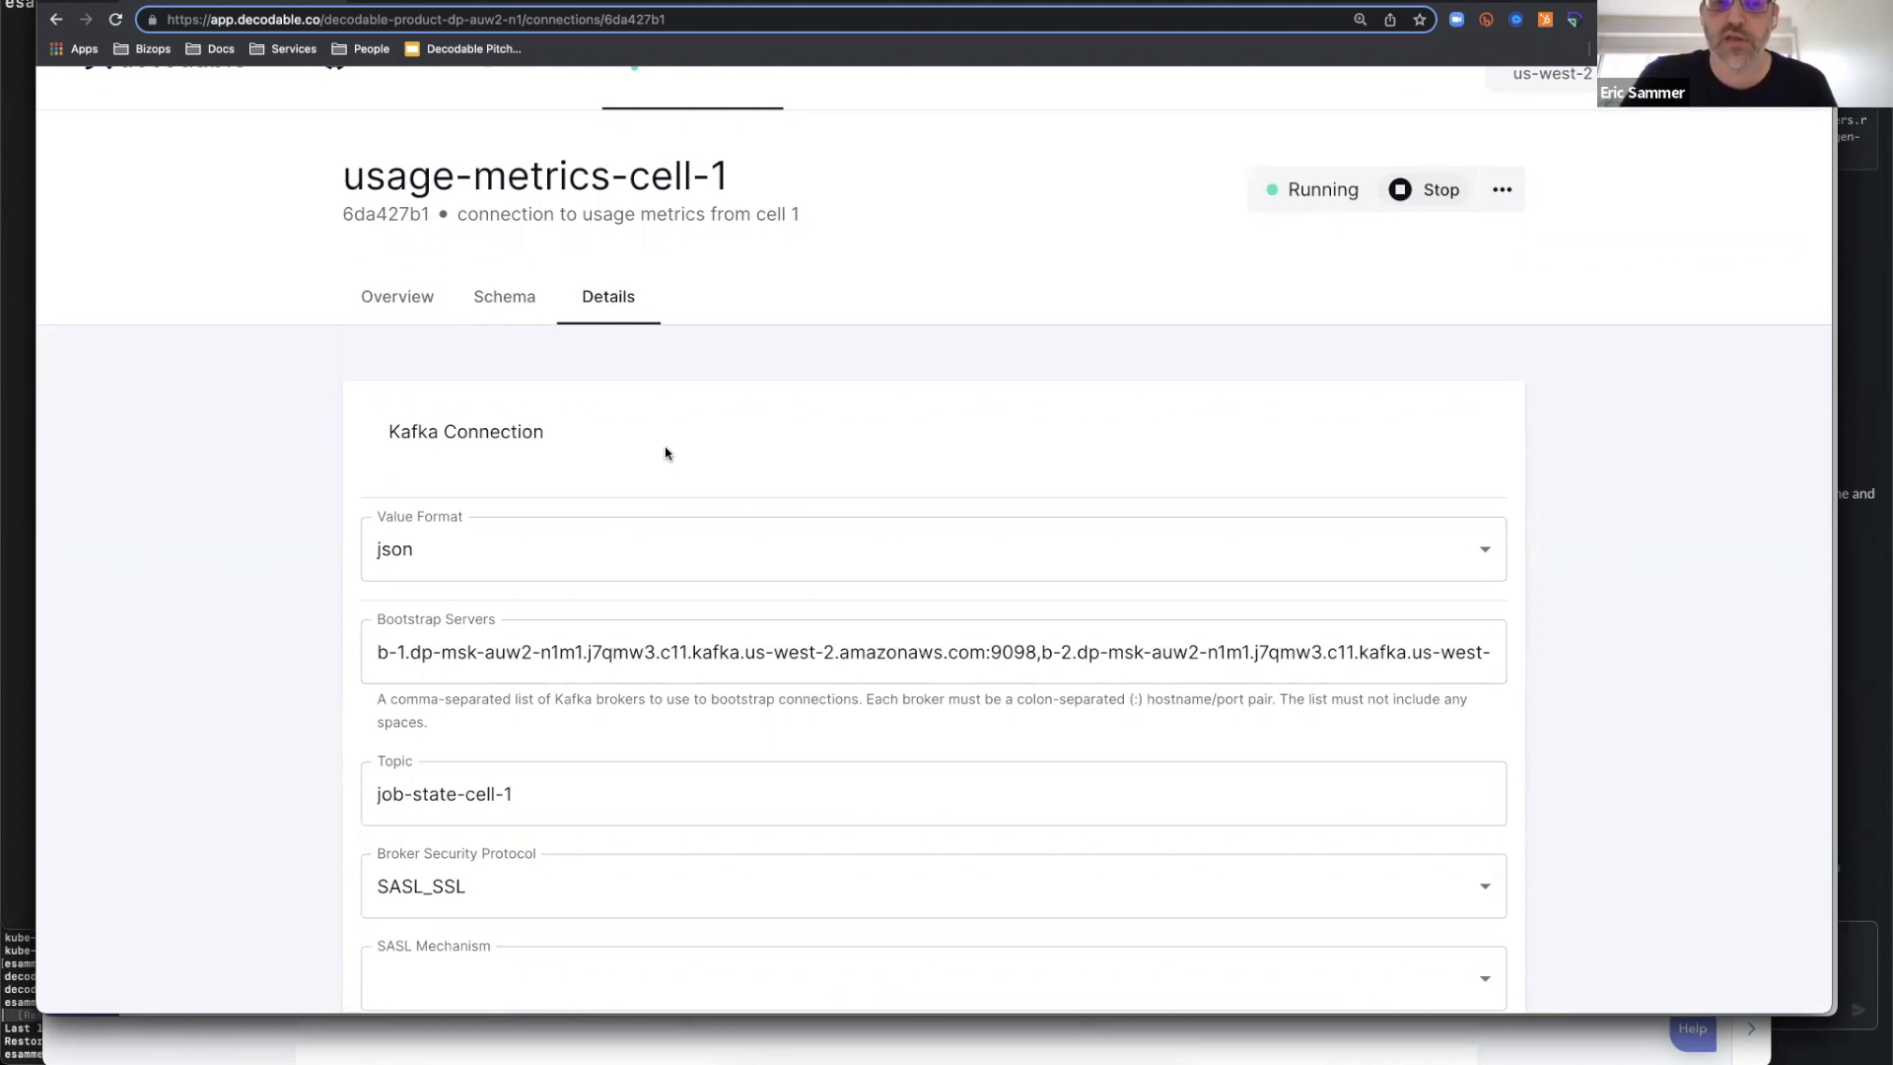
Copy the ID of usage-metrics-cell-1, switch to the terminal and try to fetch it with "decodable connection get 6da427b1"
{"action": "double_click", "coordinate": [385, 211]}
{"action": "key", "text": "super+c"}
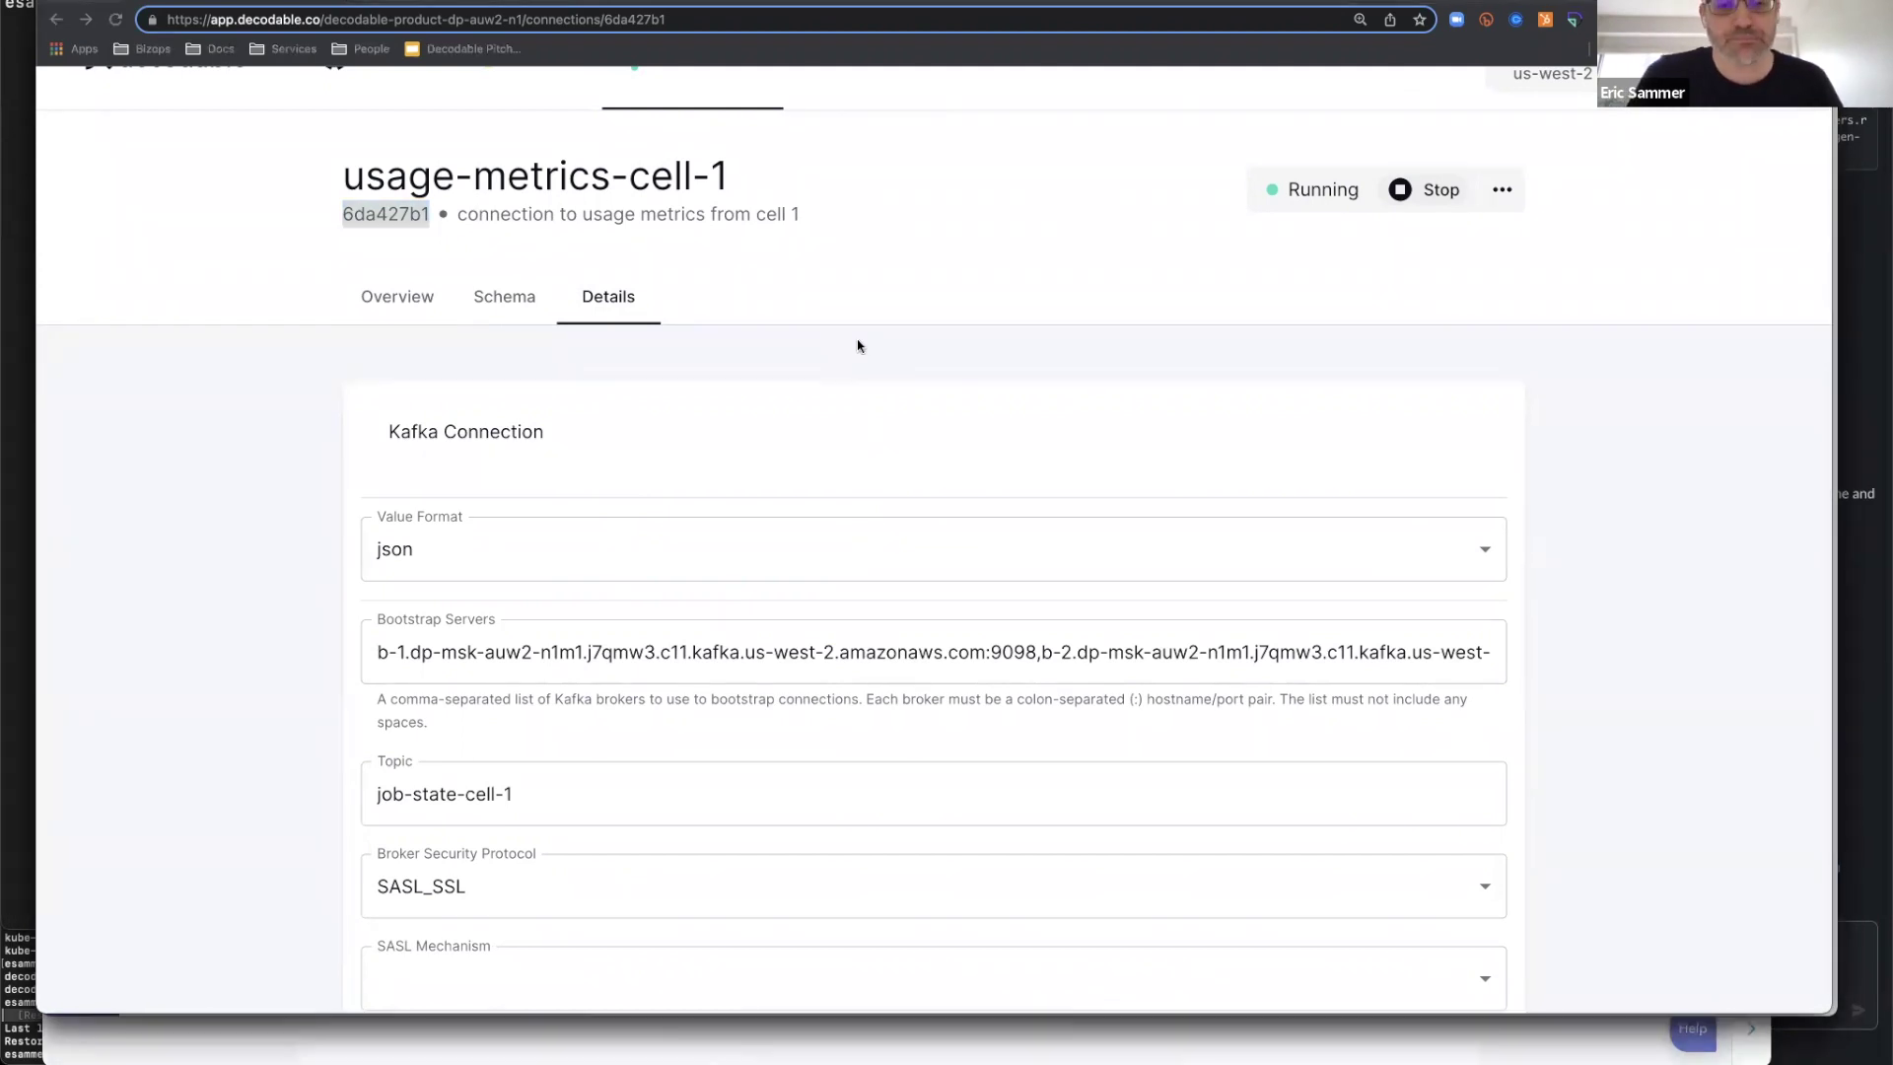
{"action": "key", "text": "super+Tab"}
{"action": "key", "text": "super+Tab"}
{"action": "type", "text": "decod"}
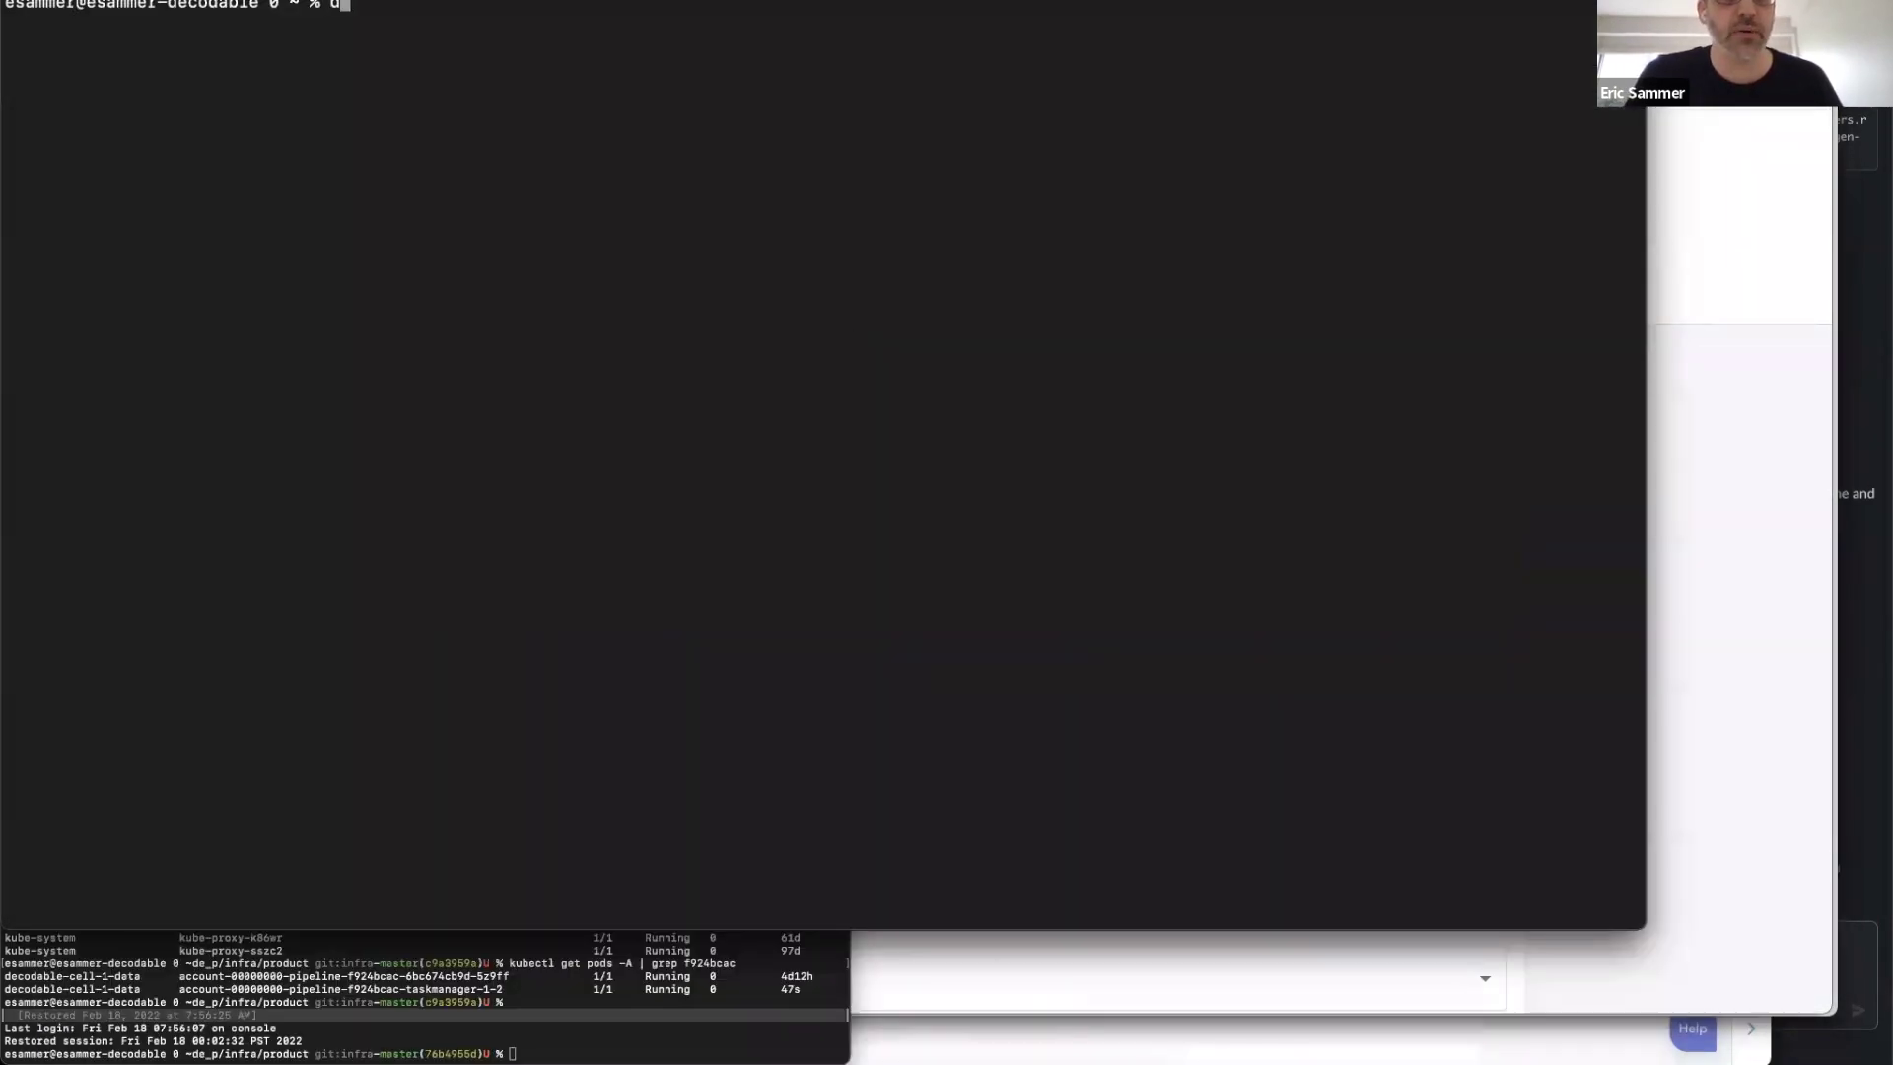
{"action": "type", "text": "able conn"}
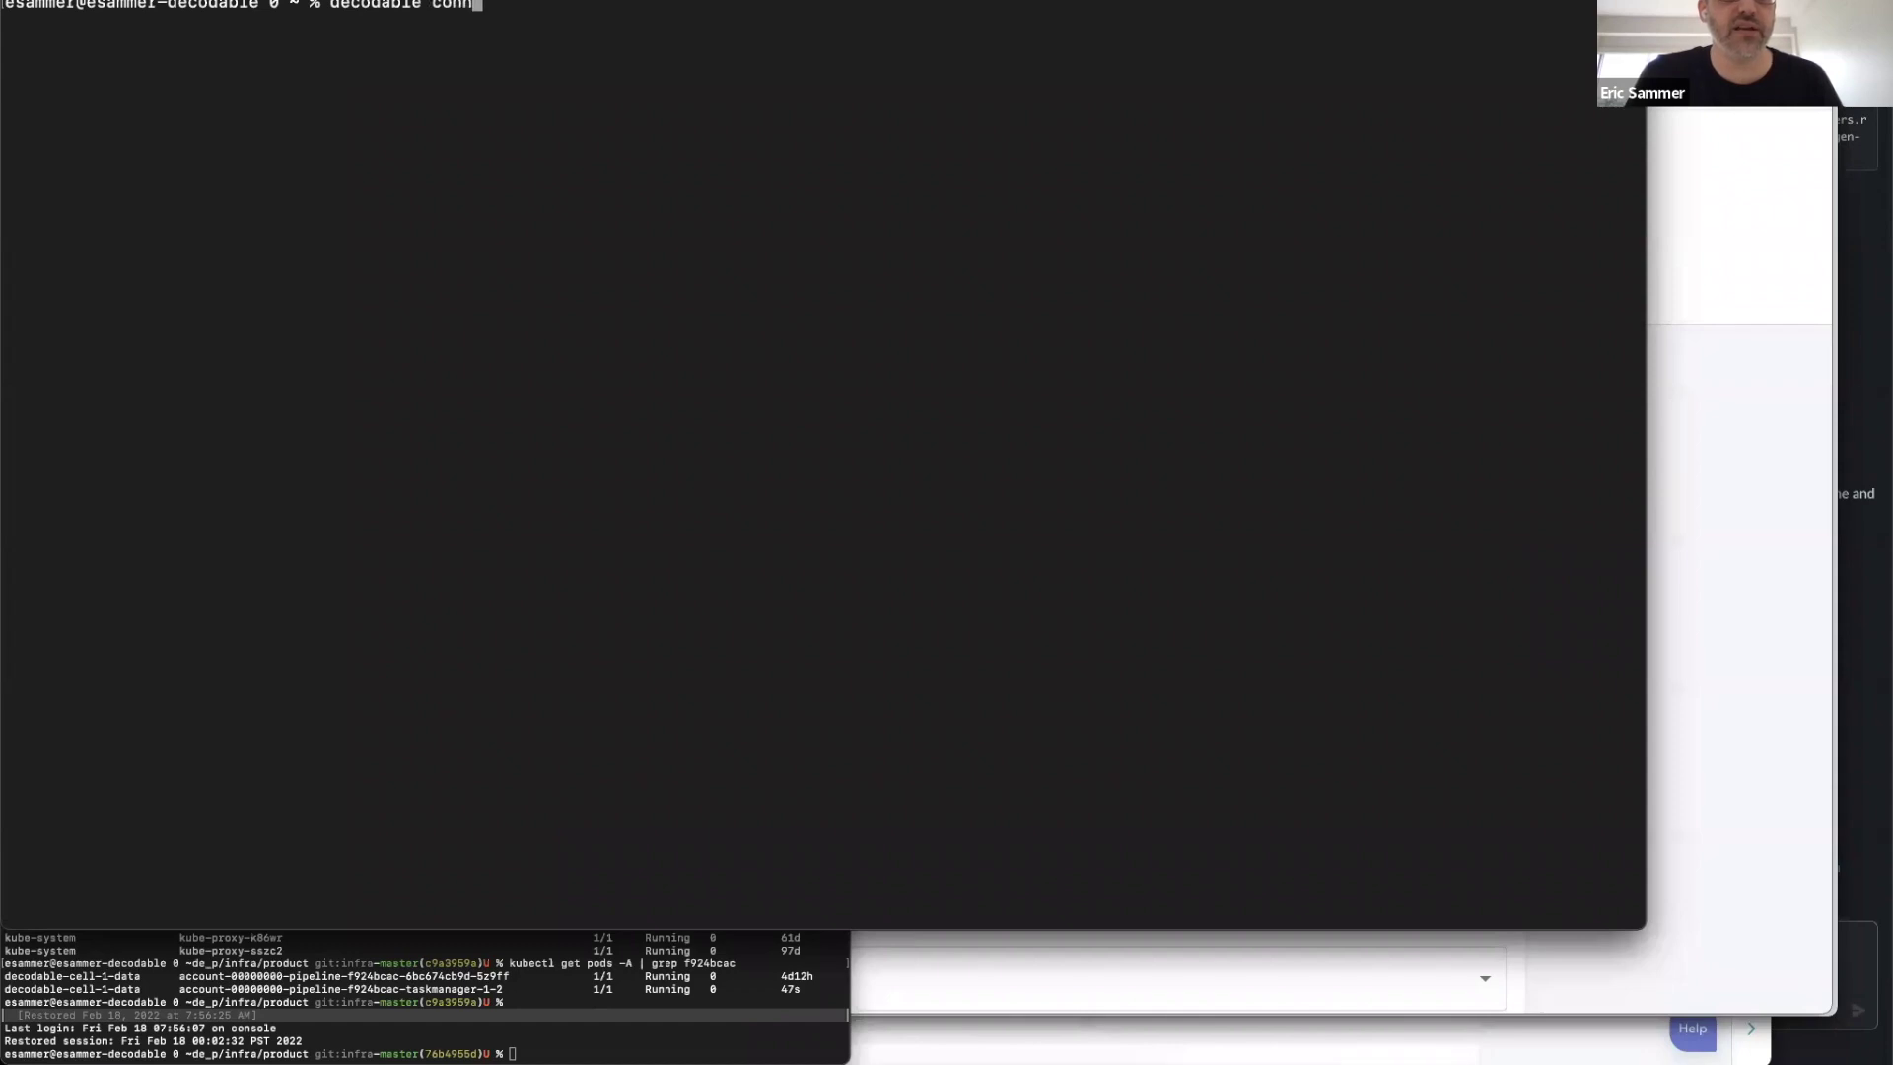
{"action": "type", "text": "ect on get"}
{"action": "key", "text": "super+v"}
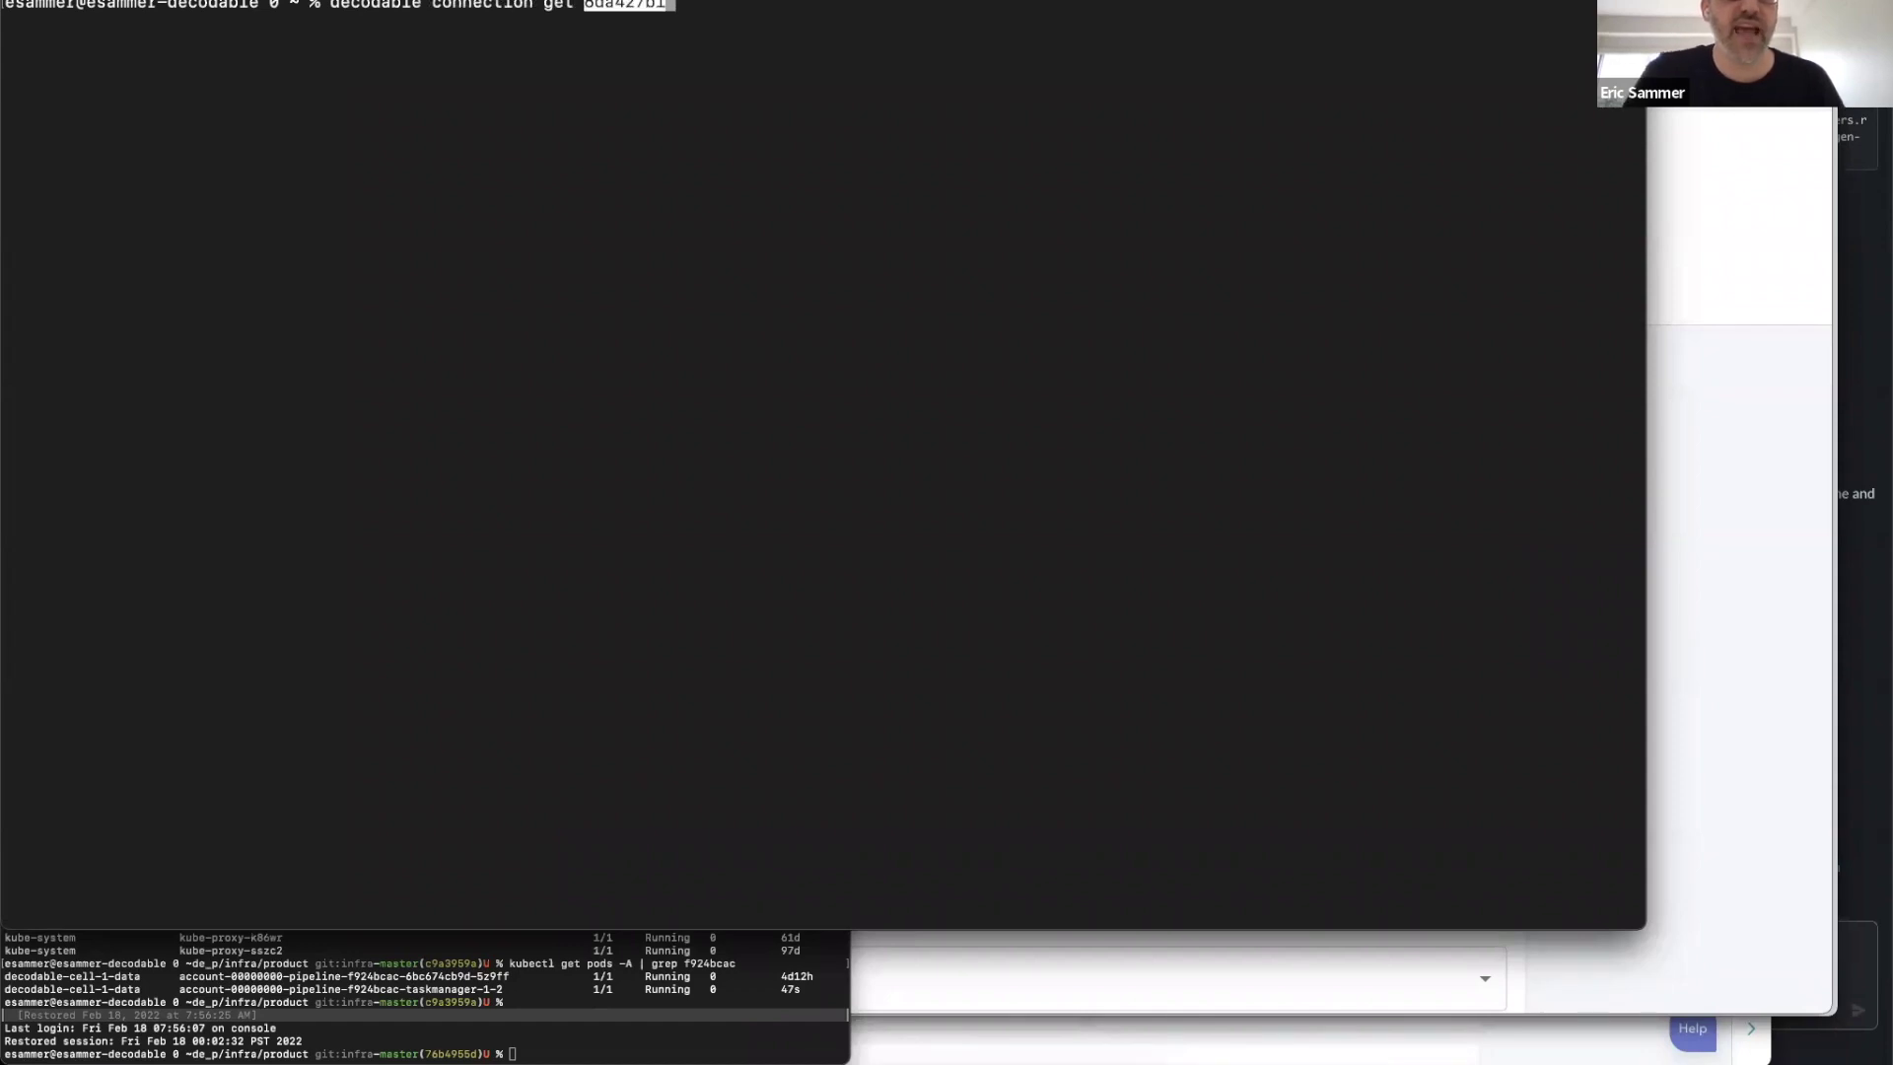
{"action": "key", "text": "Return"}
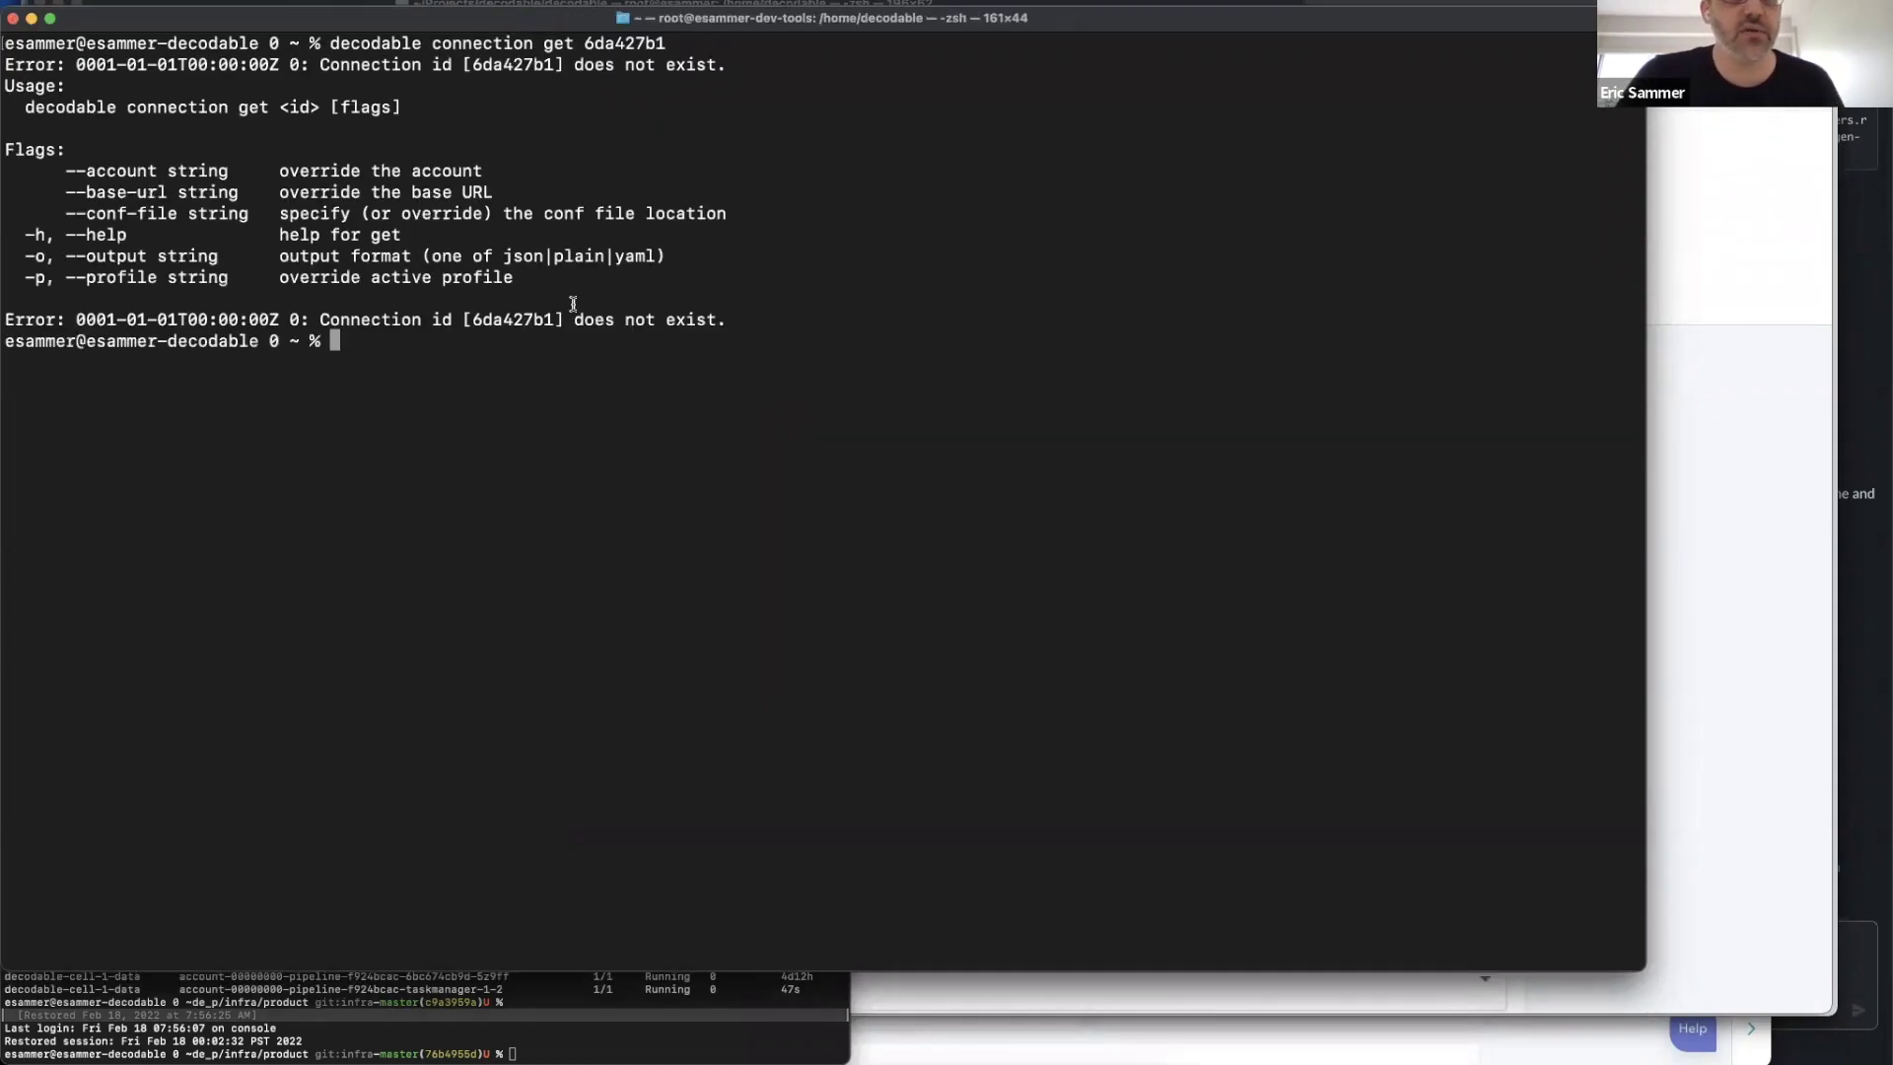
List the active profile's connections by running "decodable connection list" in the terminal
{"action": "key", "text": "Up"}
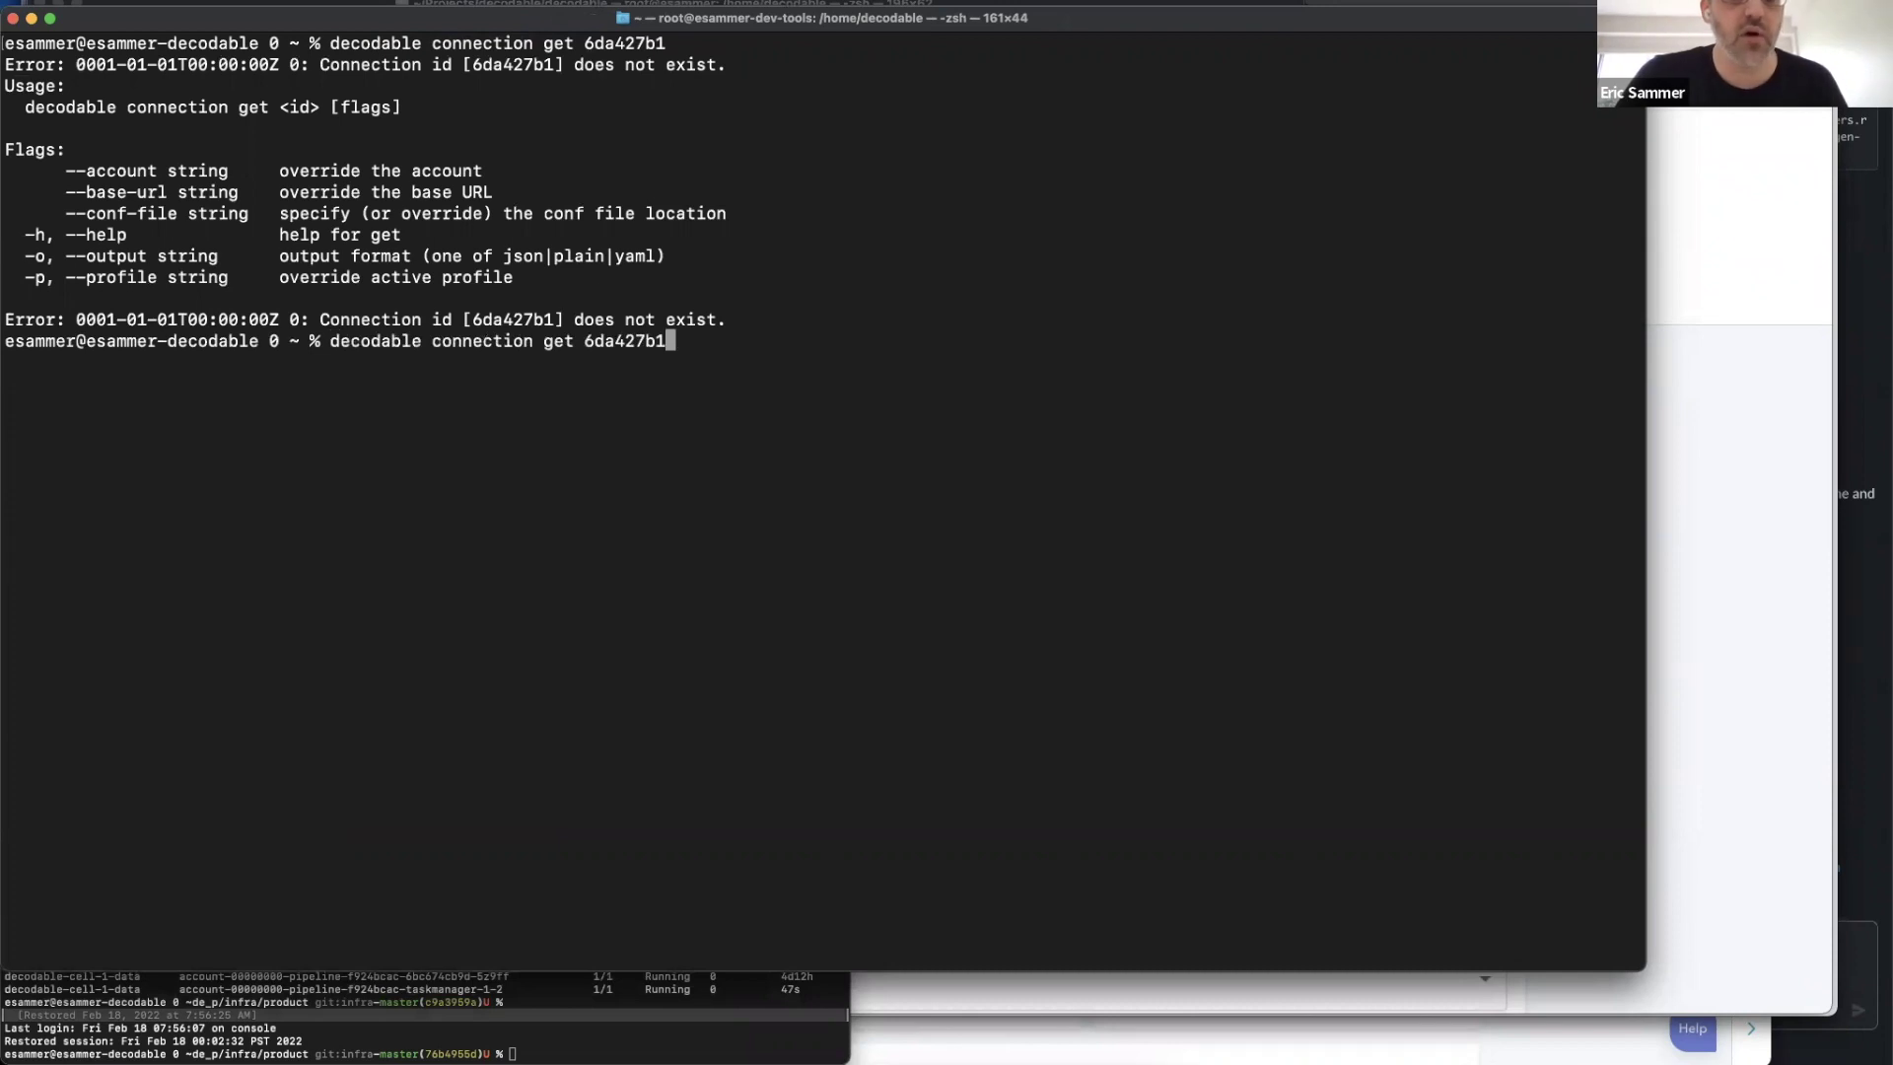
{"action": "key", "text": "BackSpace"}
{"action": "key", "text": "BackSpace"}
{"action": "key", "text": "BackSpace"}
{"action": "key", "text": "BackSpace"}
{"action": "key", "text": "BackSpace"}
{"action": "key", "text": "BackSpace"}
{"action": "key", "text": "BackSpace"}
{"action": "key", "text": "BackSpace"}
{"action": "key", "text": "BackSpace"}
{"action": "key", "text": "BackSpace"}
{"action": "key", "text": "BackSpace"}
{"action": "key", "text": "BackSpace"}
{"action": "type", "text": "list"}
{"action": "key", "text": "Return"}
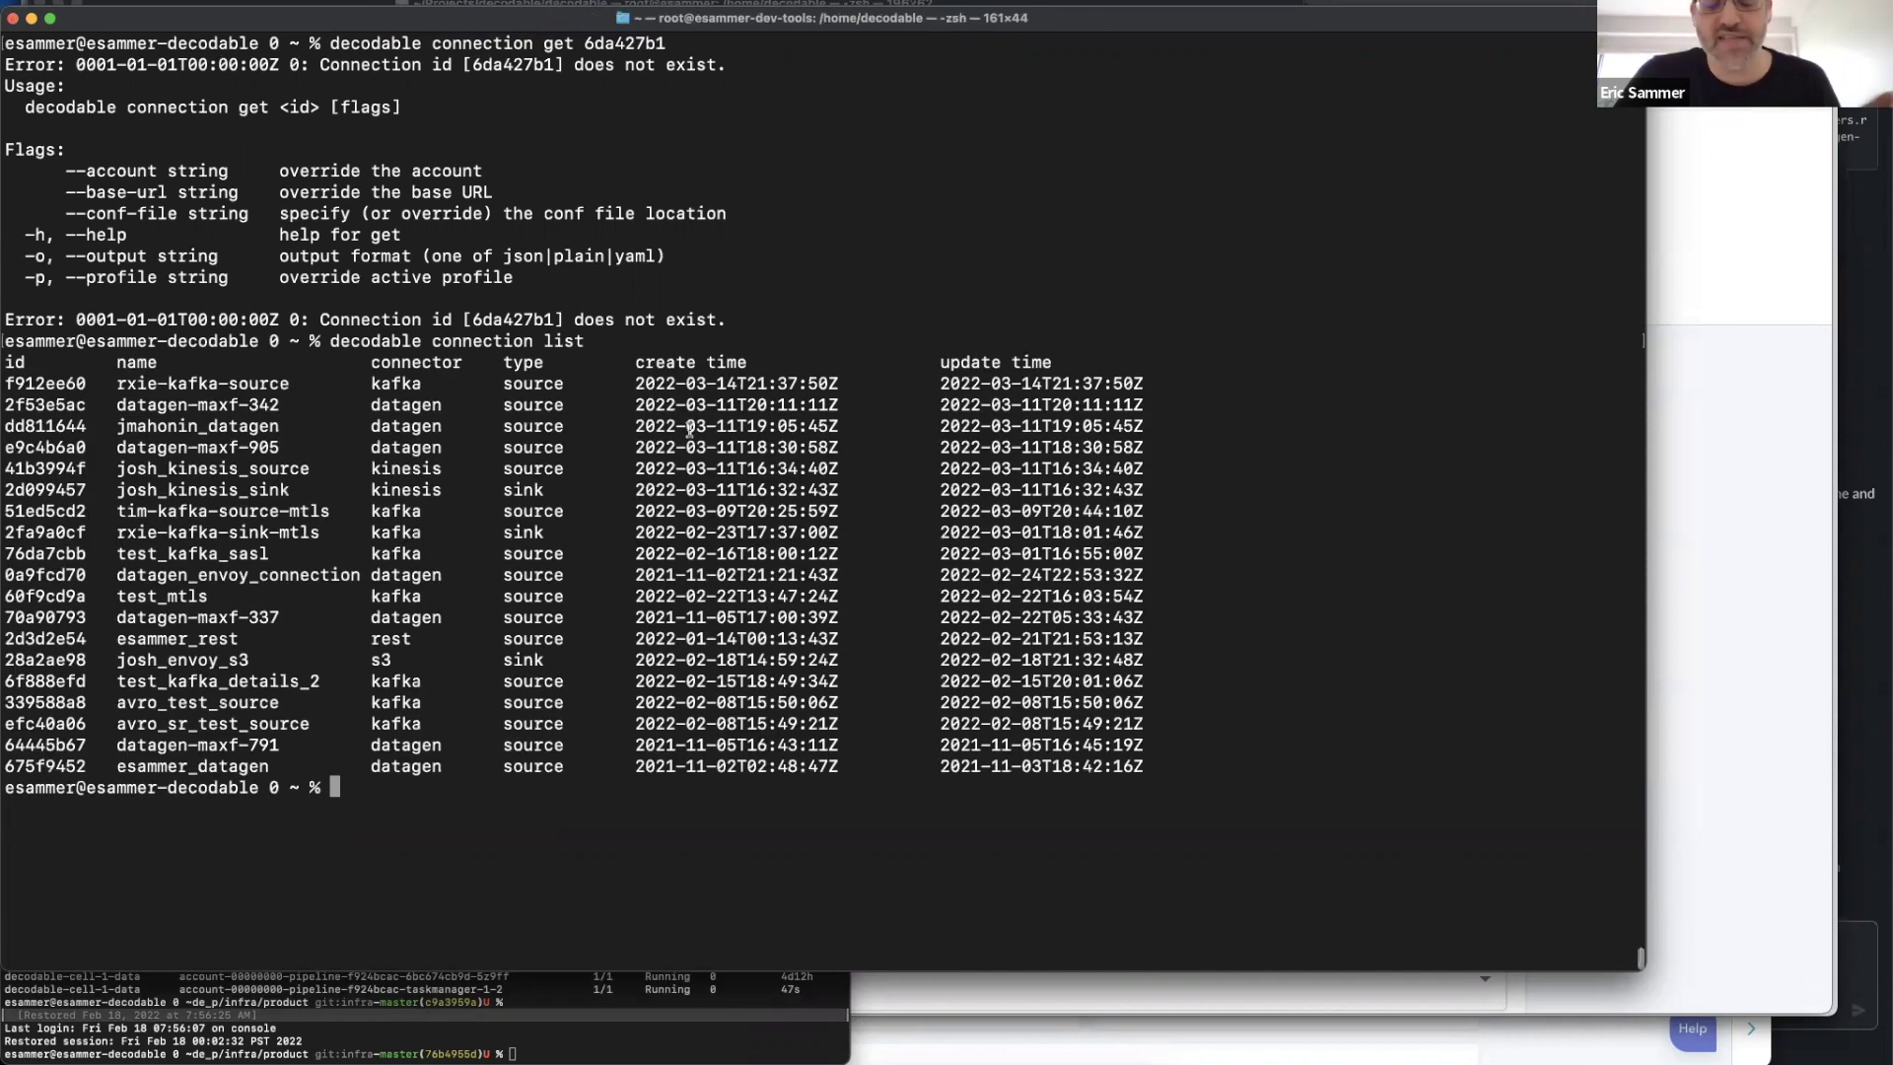
Show the details of the first listed Kafka source by running "decodable connection get f912ee60"
{"action": "key", "text": "Up"}
{"action": "key", "text": "BackSpace"}
{"action": "key", "text": "BackSpace"}
{"action": "key", "text": "BackSpace"}
{"action": "key", "text": "BackSpace"}
{"action": "type", "text": "get"}
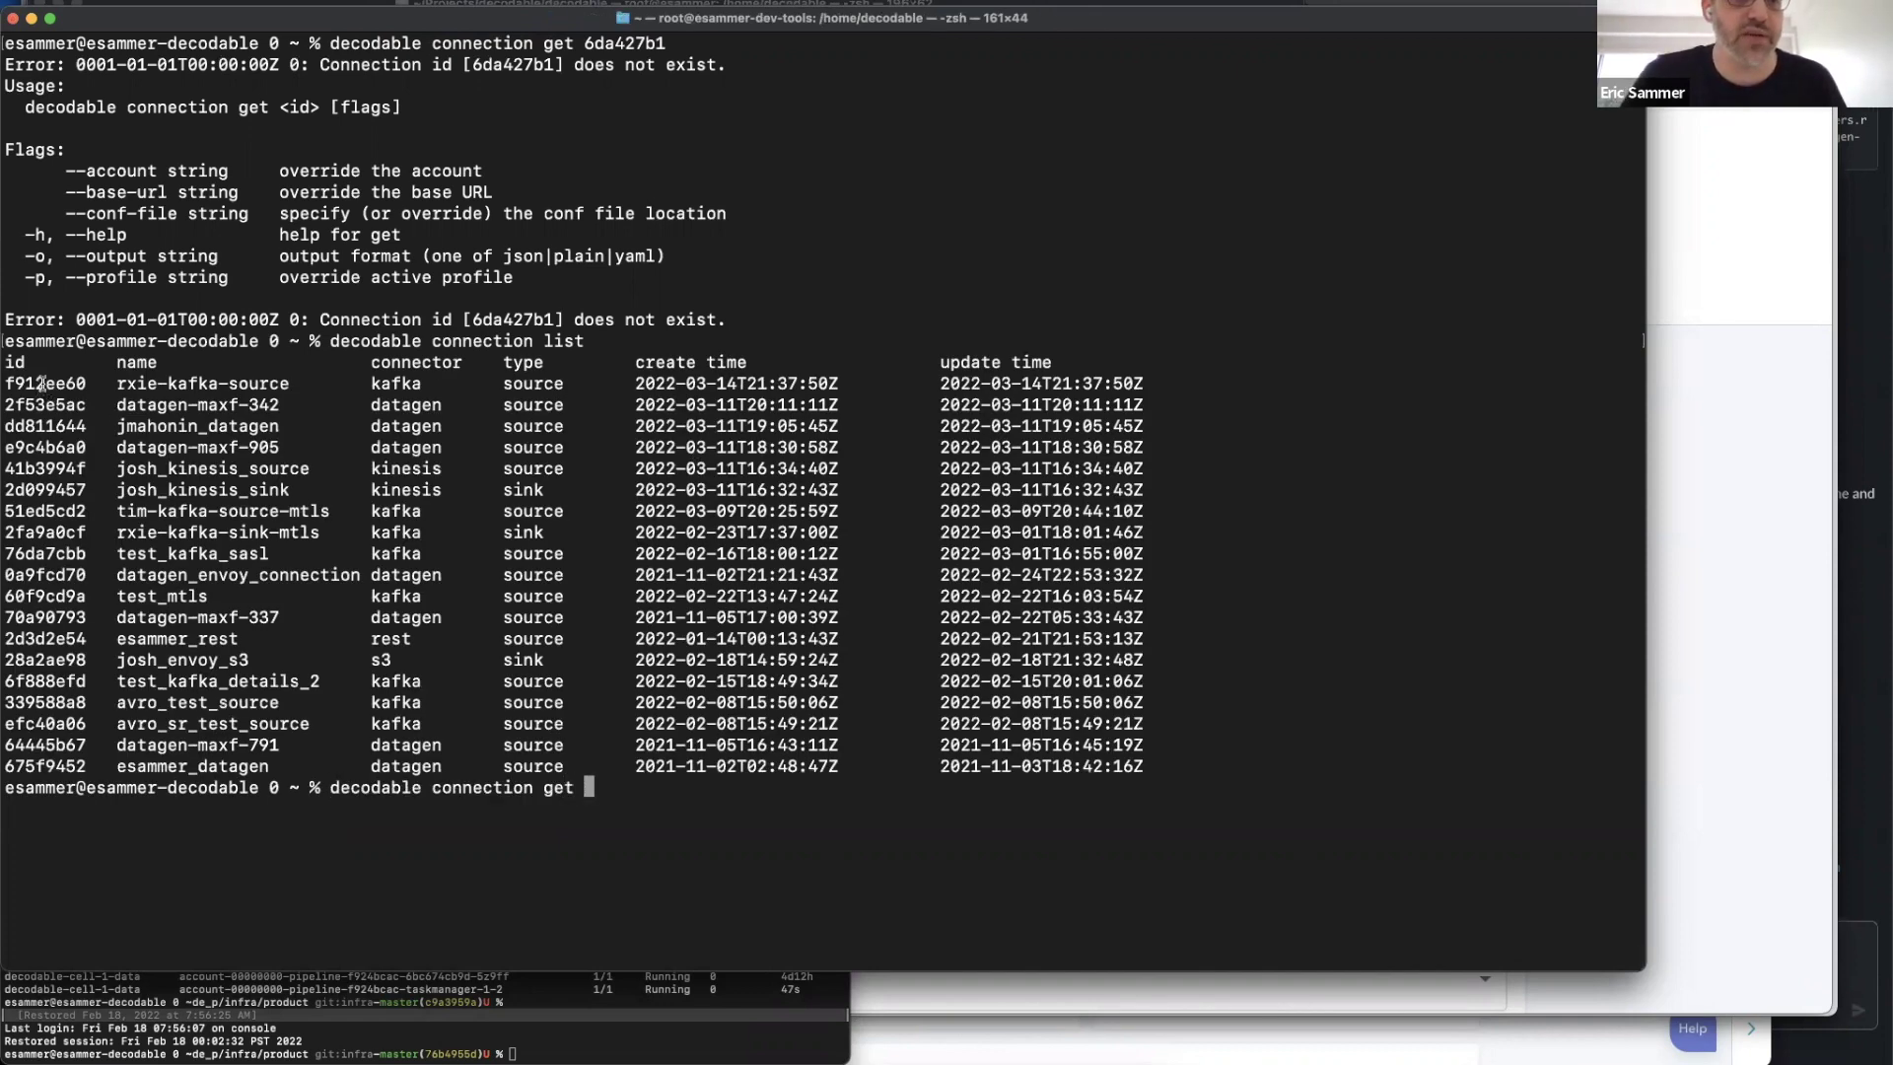
{"action": "double_click", "coordinate": [43, 383]}
{"action": "key", "text": "super+c"}
{"action": "key", "text": "super+v"}
{"action": "key", "text": "Return"}
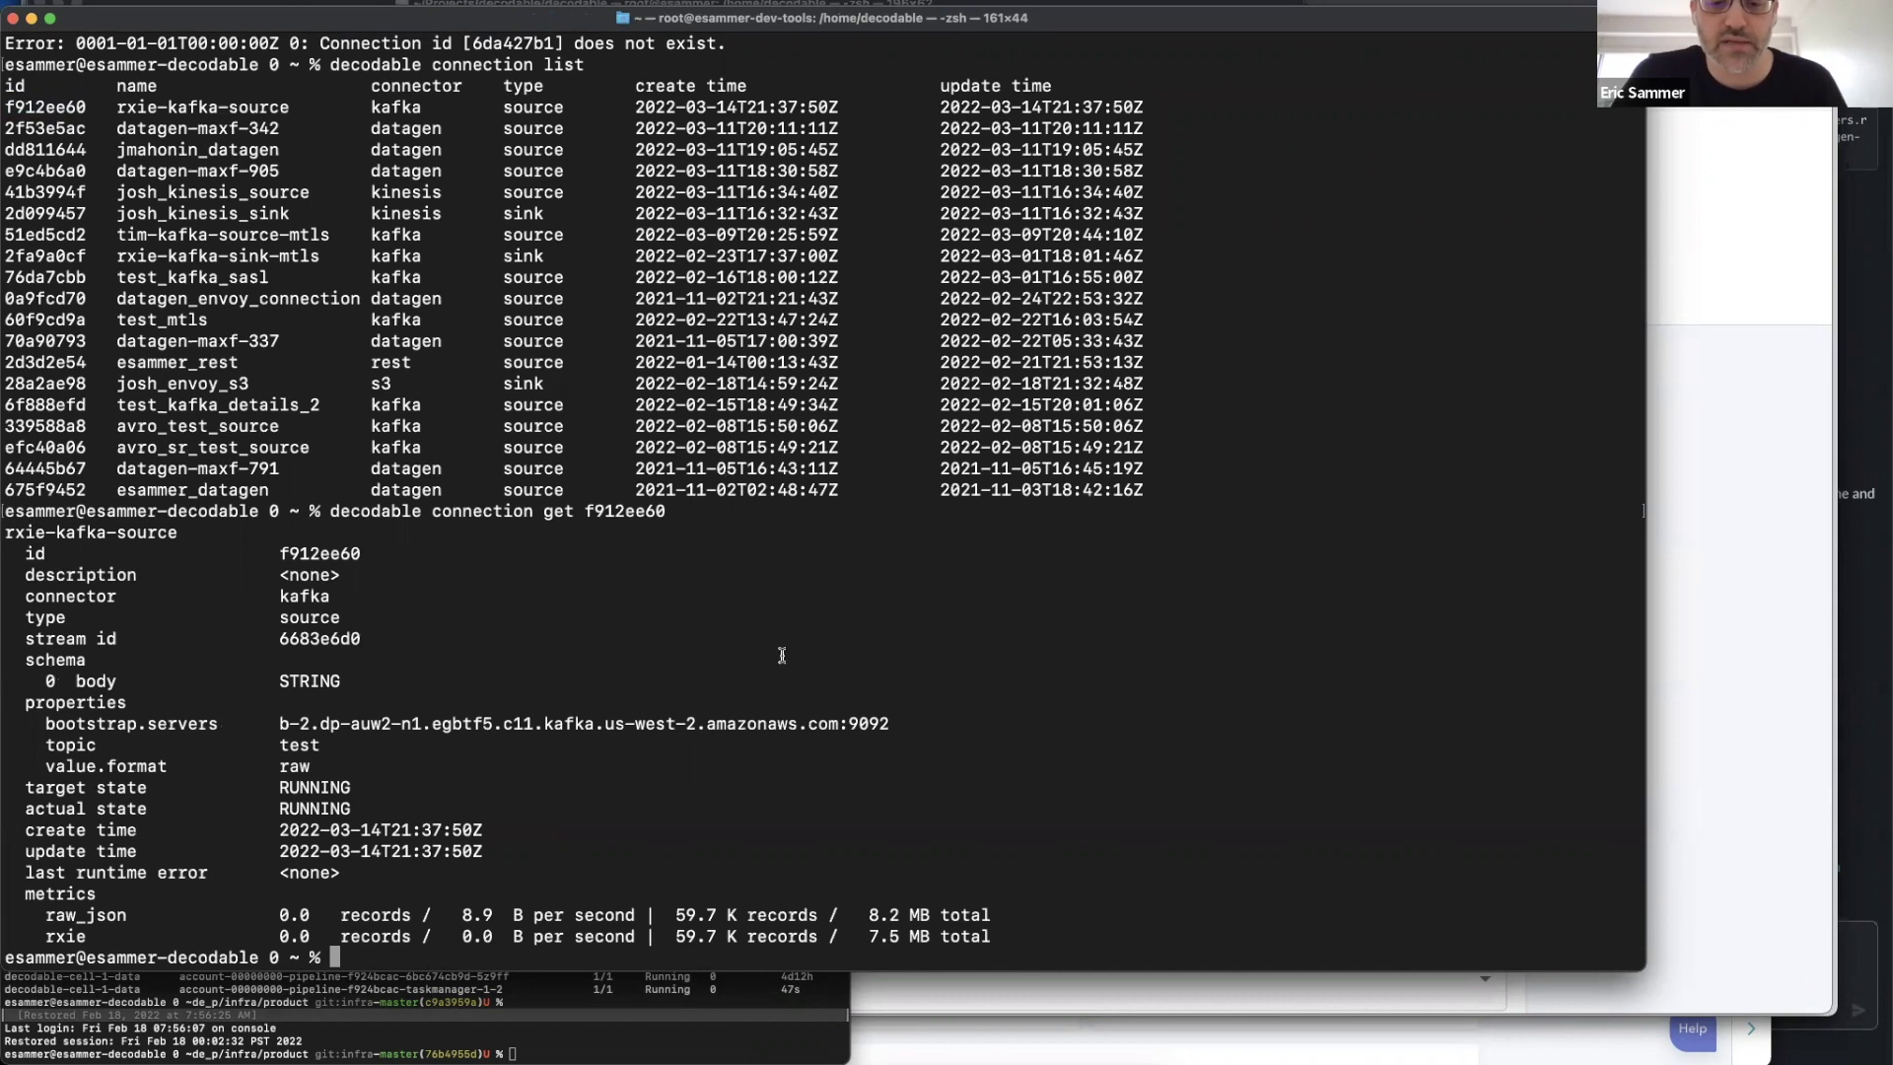
Switch back to Decodable in the browser and examine the bootstrap servers in the usage-metrics-cell-1 Kafka details
{"action": "key", "text": "super+Tab"}
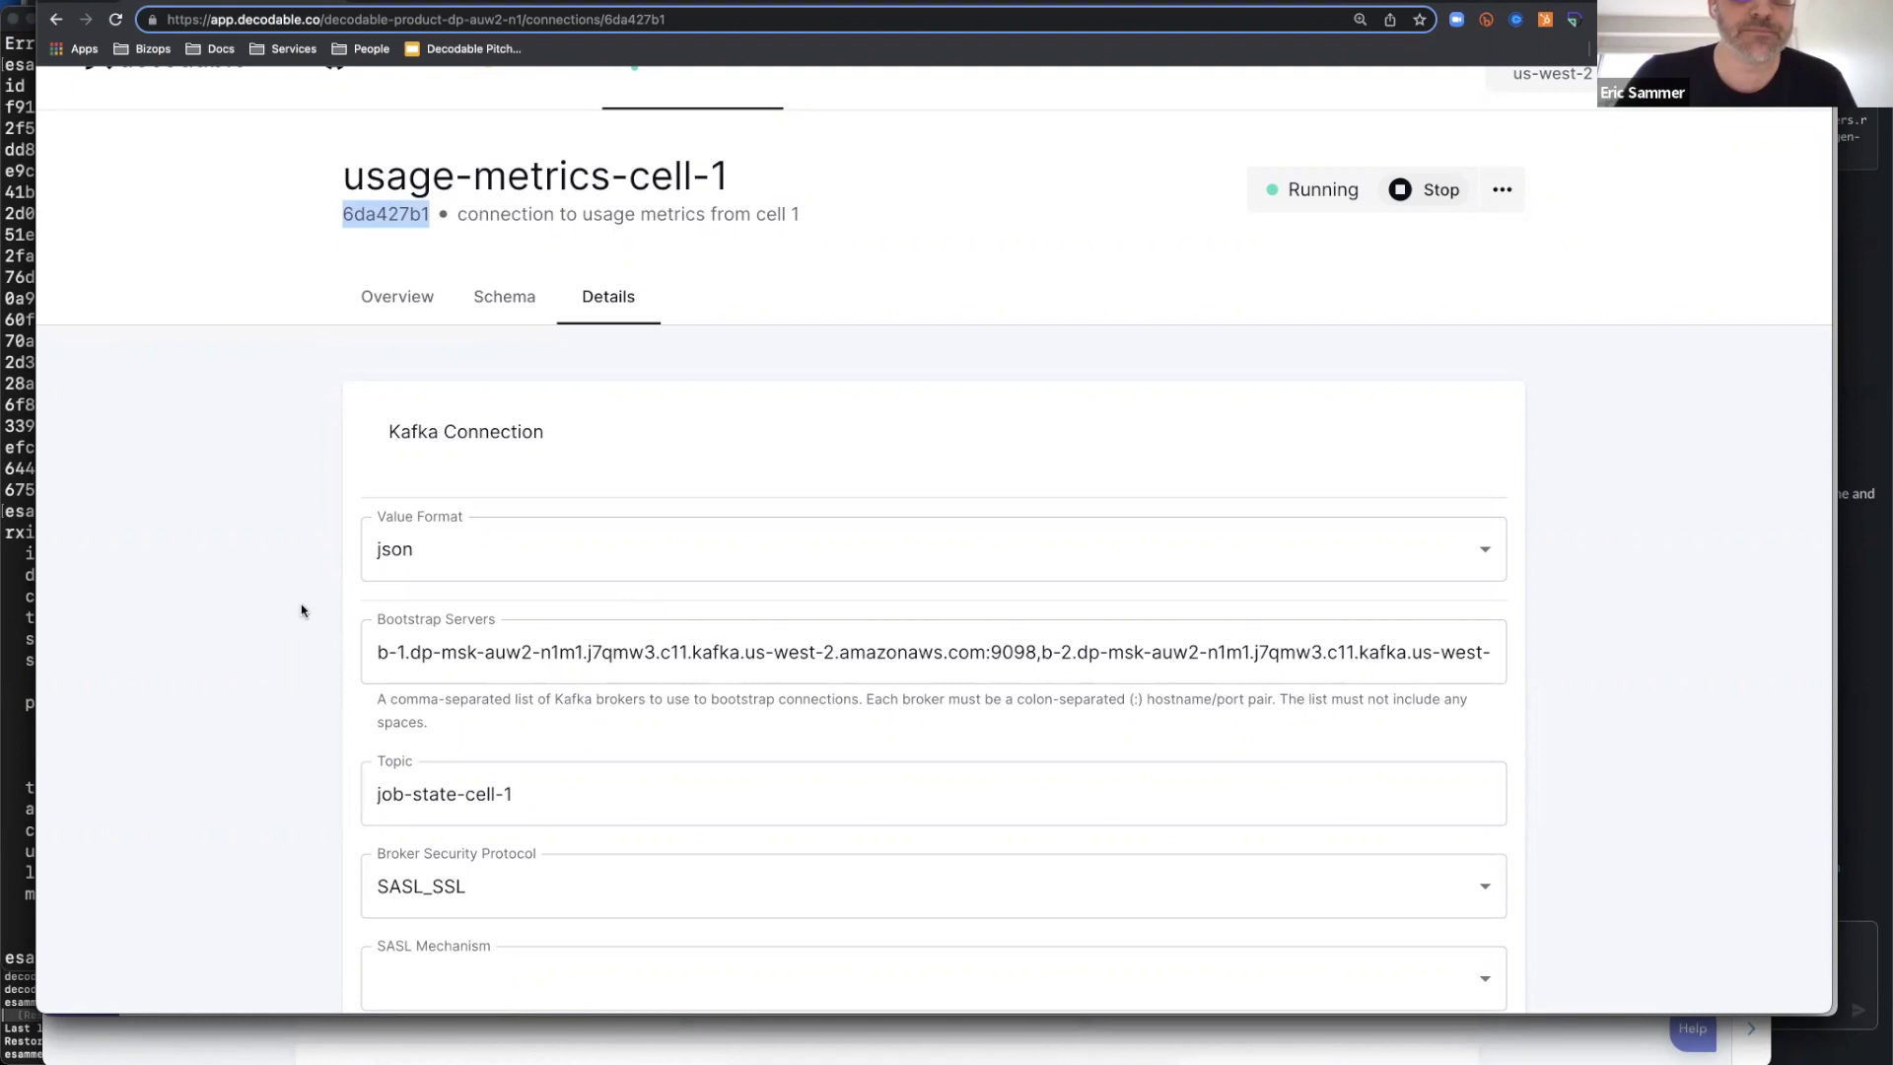
{"action": "scroll", "coordinate": [301, 610], "scroll_direction": "down", "scroll_amount": 1}
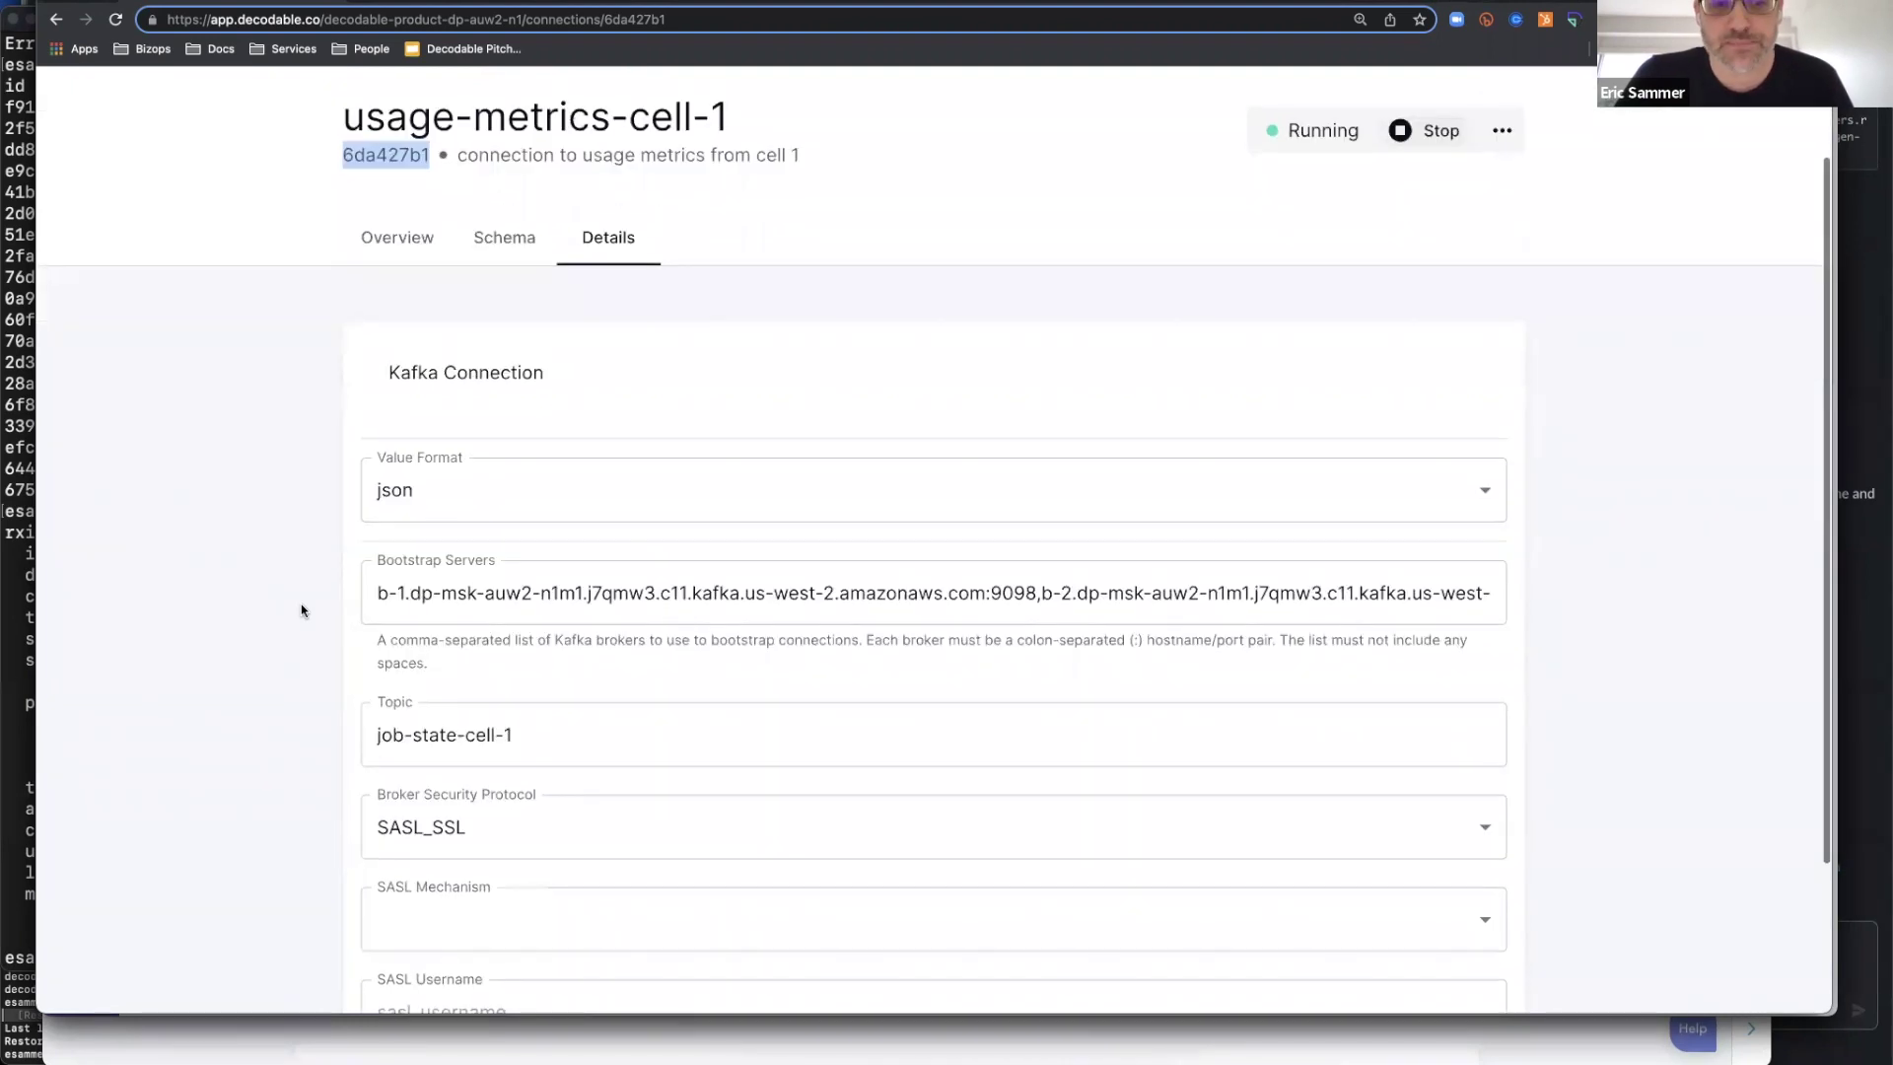
{"action": "scroll", "coordinate": [305, 616], "scroll_direction": "down", "scroll_amount": 1}
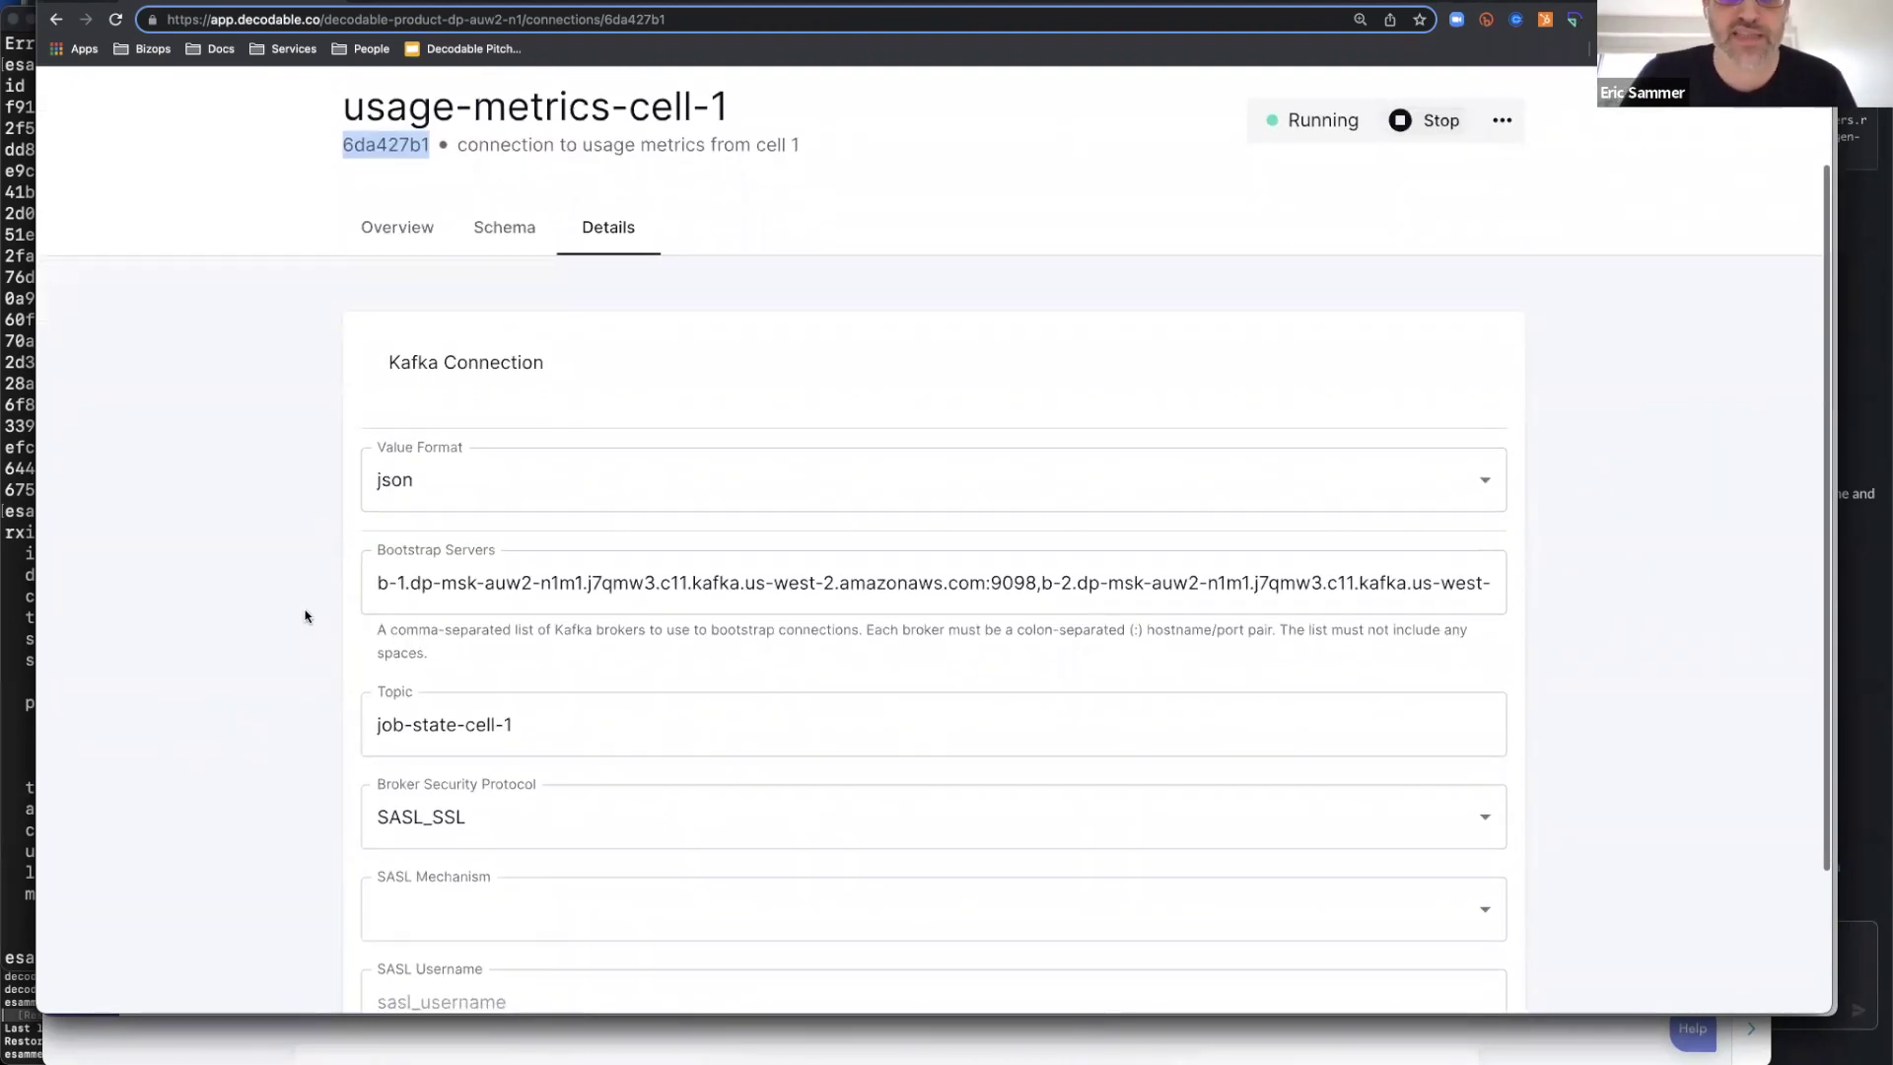
{"action": "scroll", "coordinate": [305, 617], "scroll_direction": "down", "scroll_amount": 3}
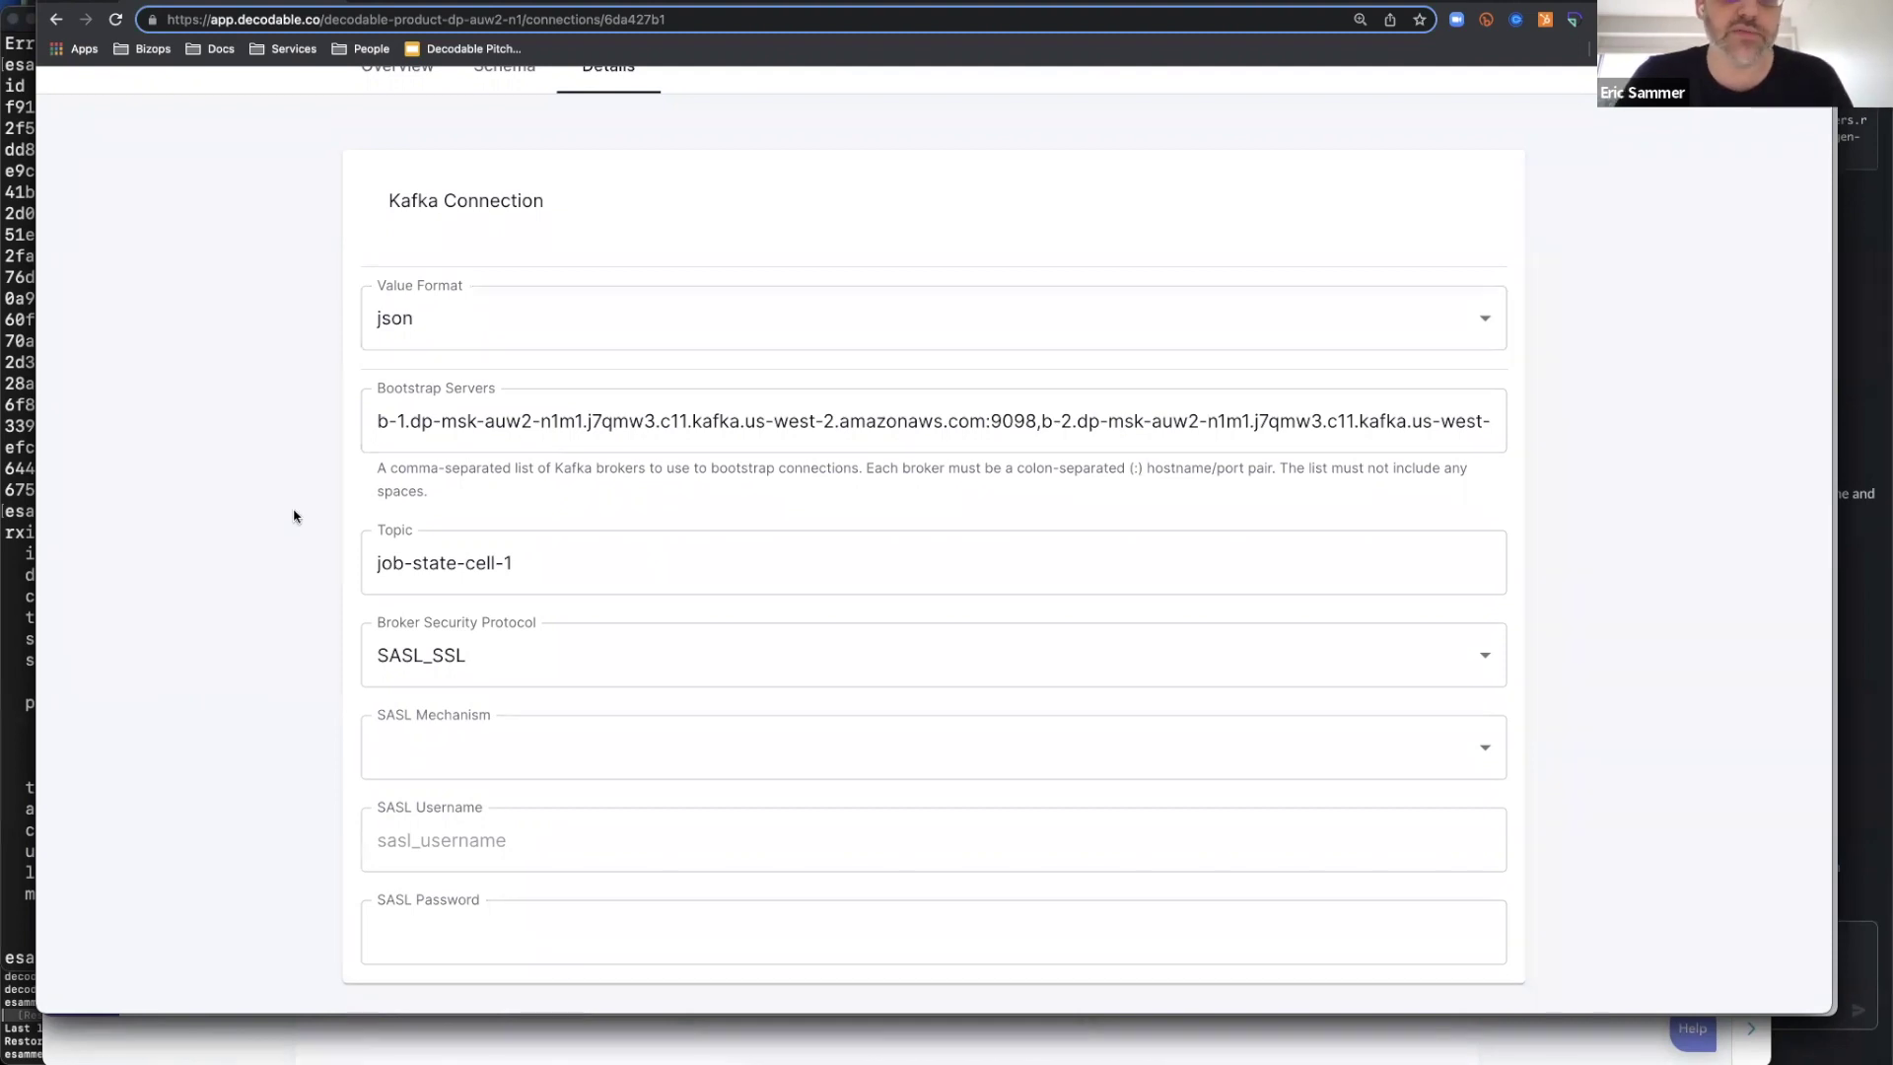
{"action": "left_click", "coordinate": [447, 431]}
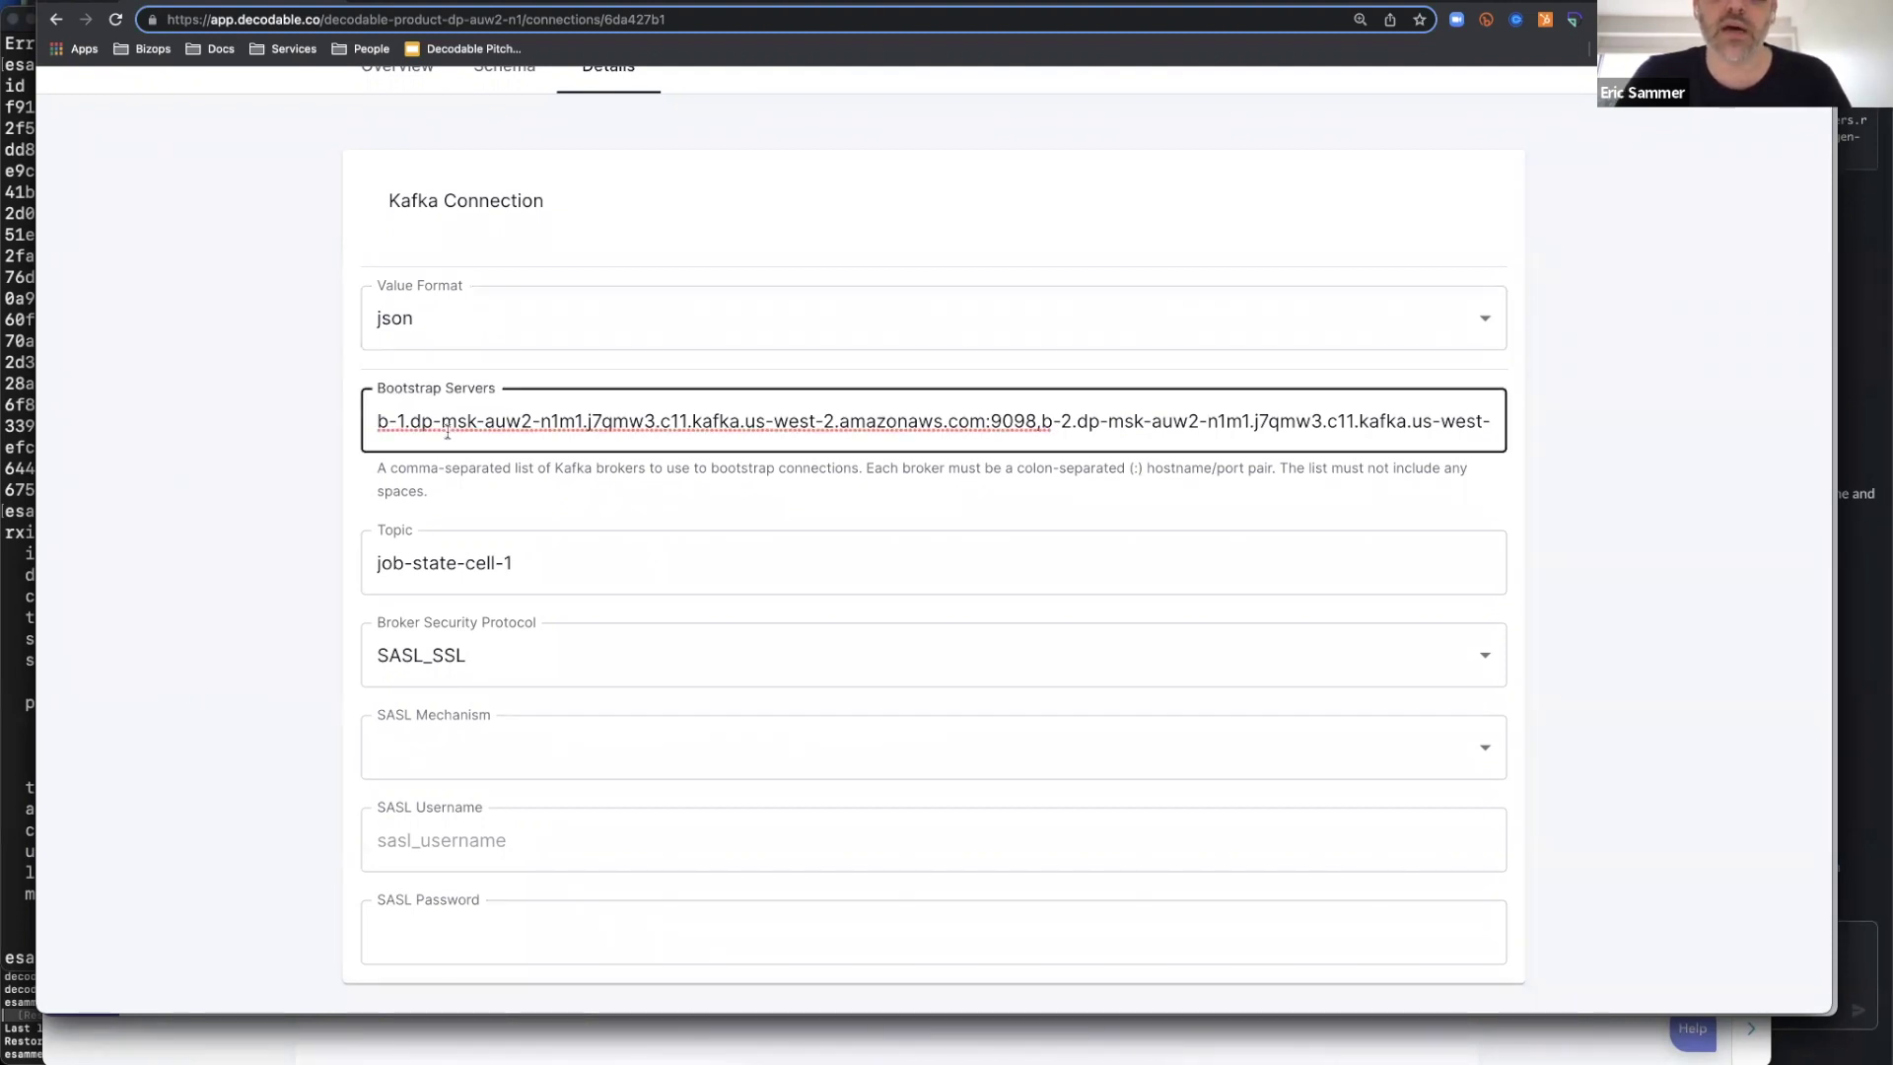
{"action": "key", "text": "super+a"}
{"action": "left_click", "coordinate": [447, 431]}
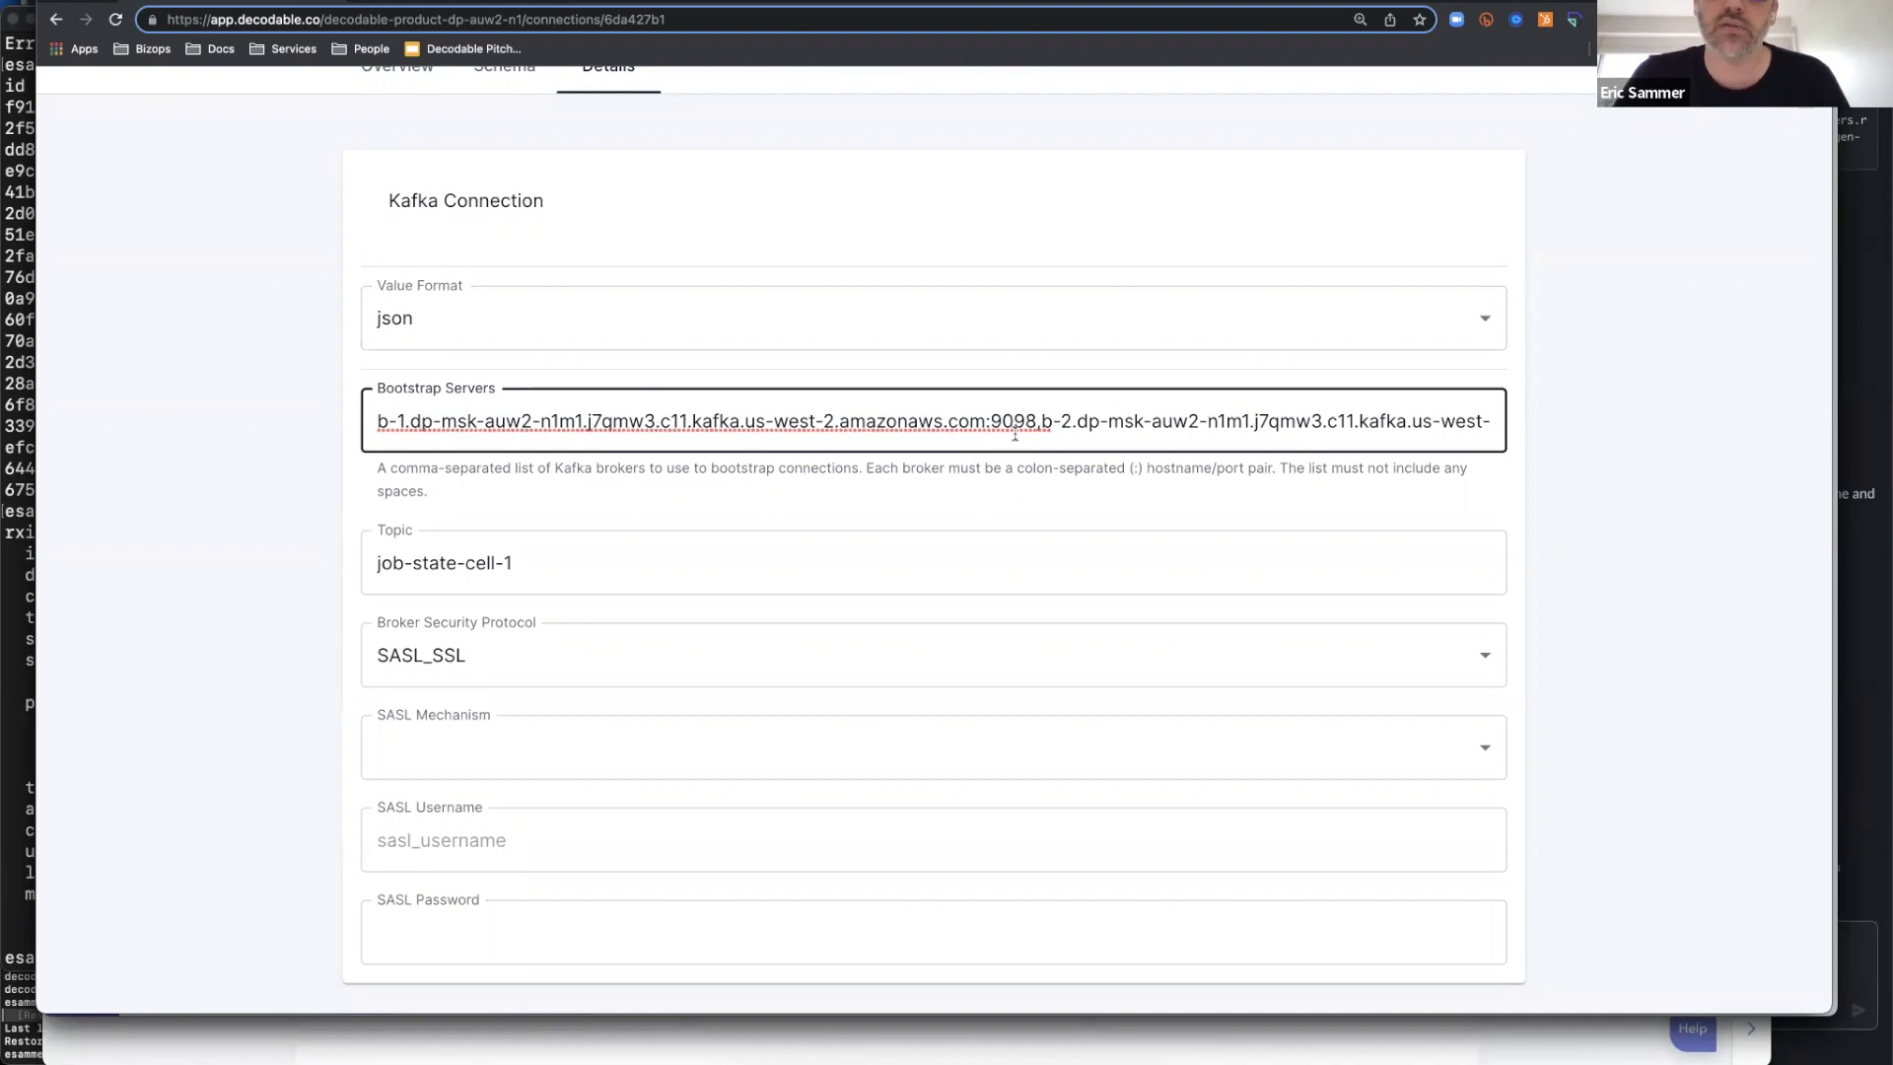
{"action": "left_click_drag", "start_coordinate": [467, 422], "coordinate": [522, 440]}
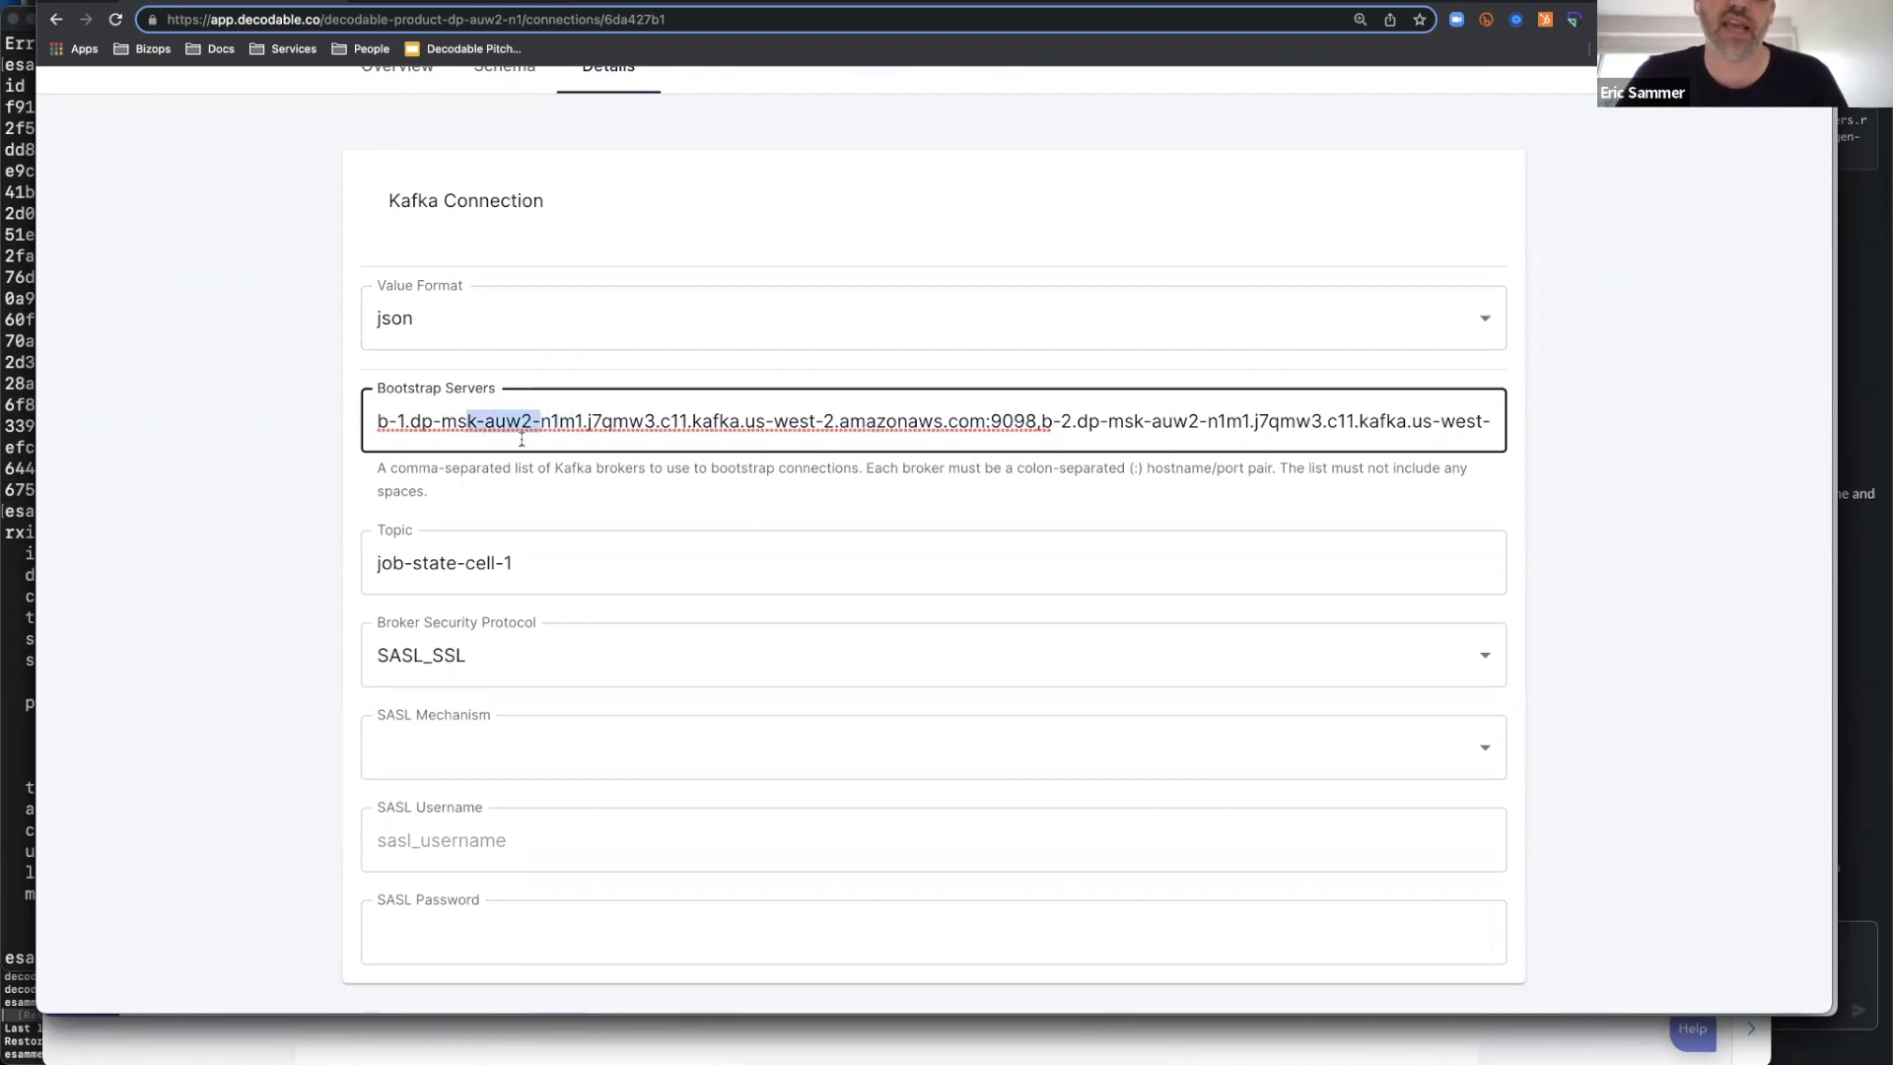
{"action": "left_click", "coordinate": [454, 426]}
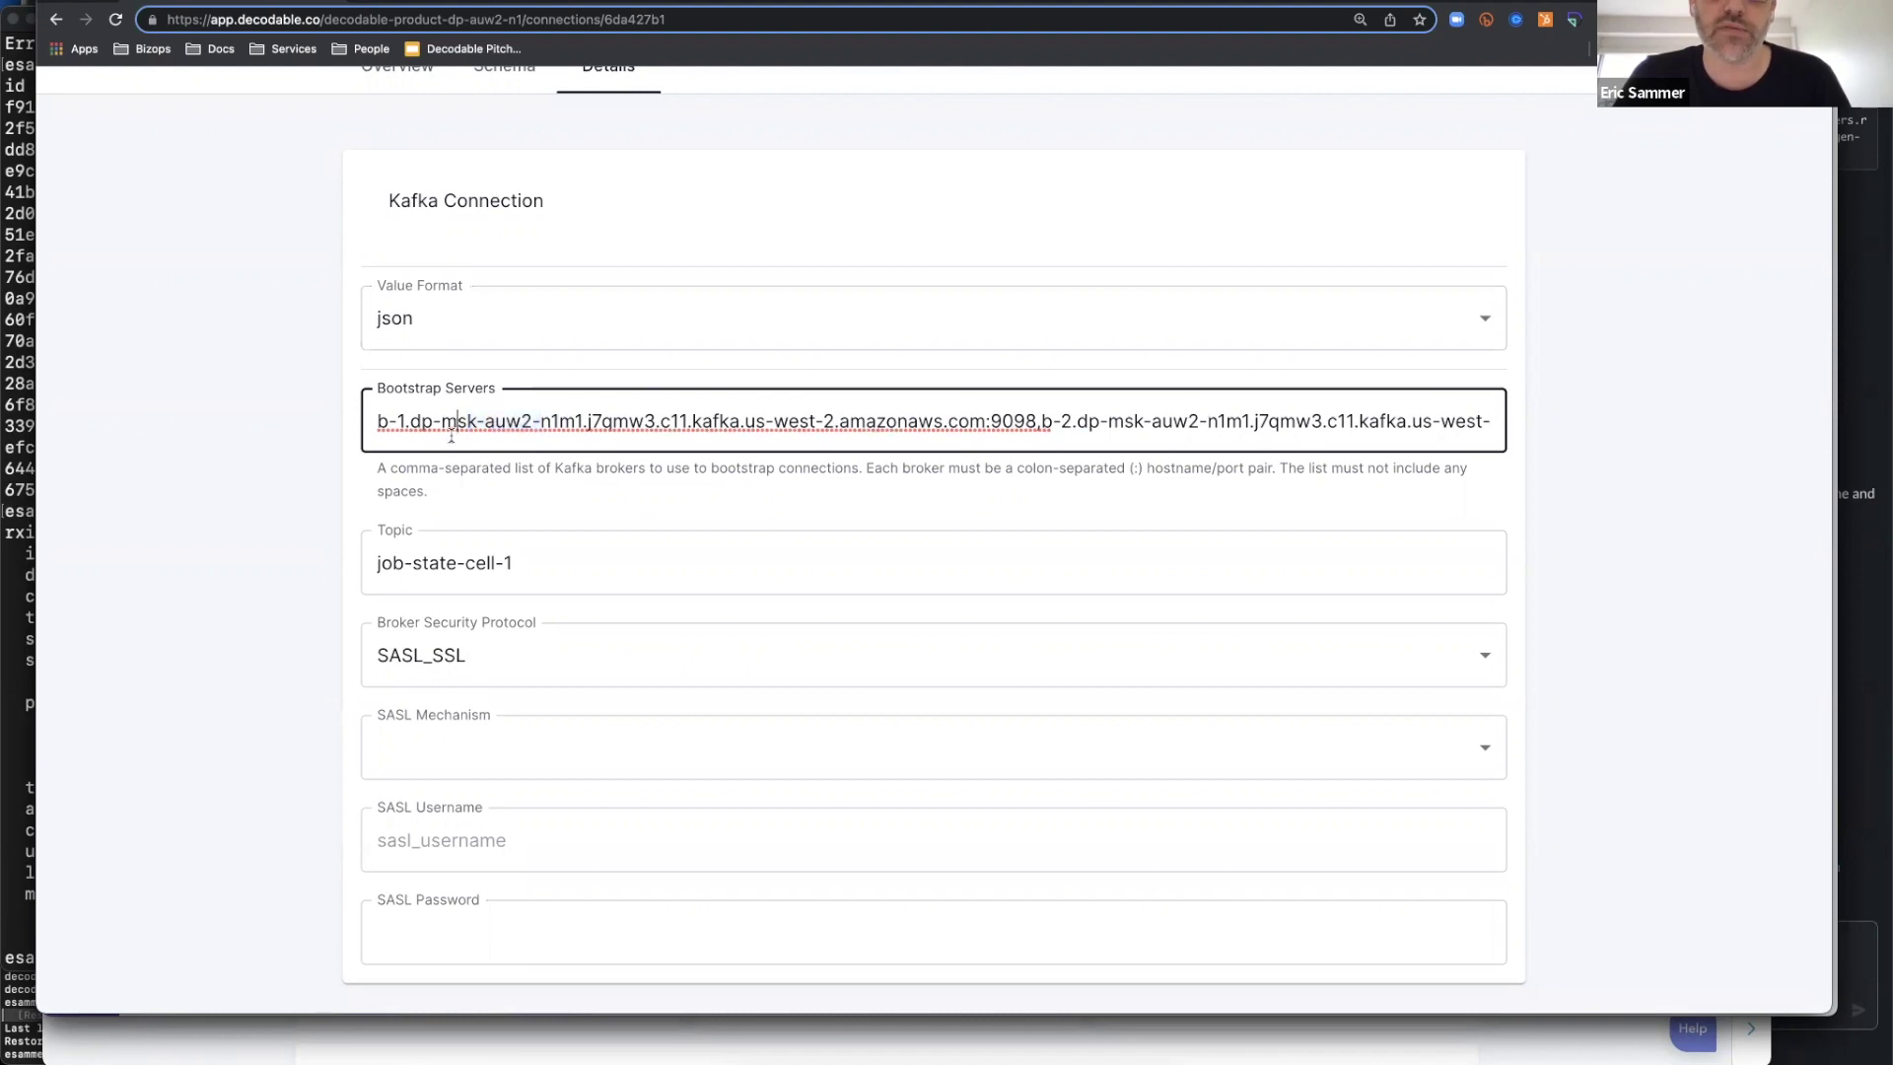
{"action": "left_click", "coordinate": [281, 627]}
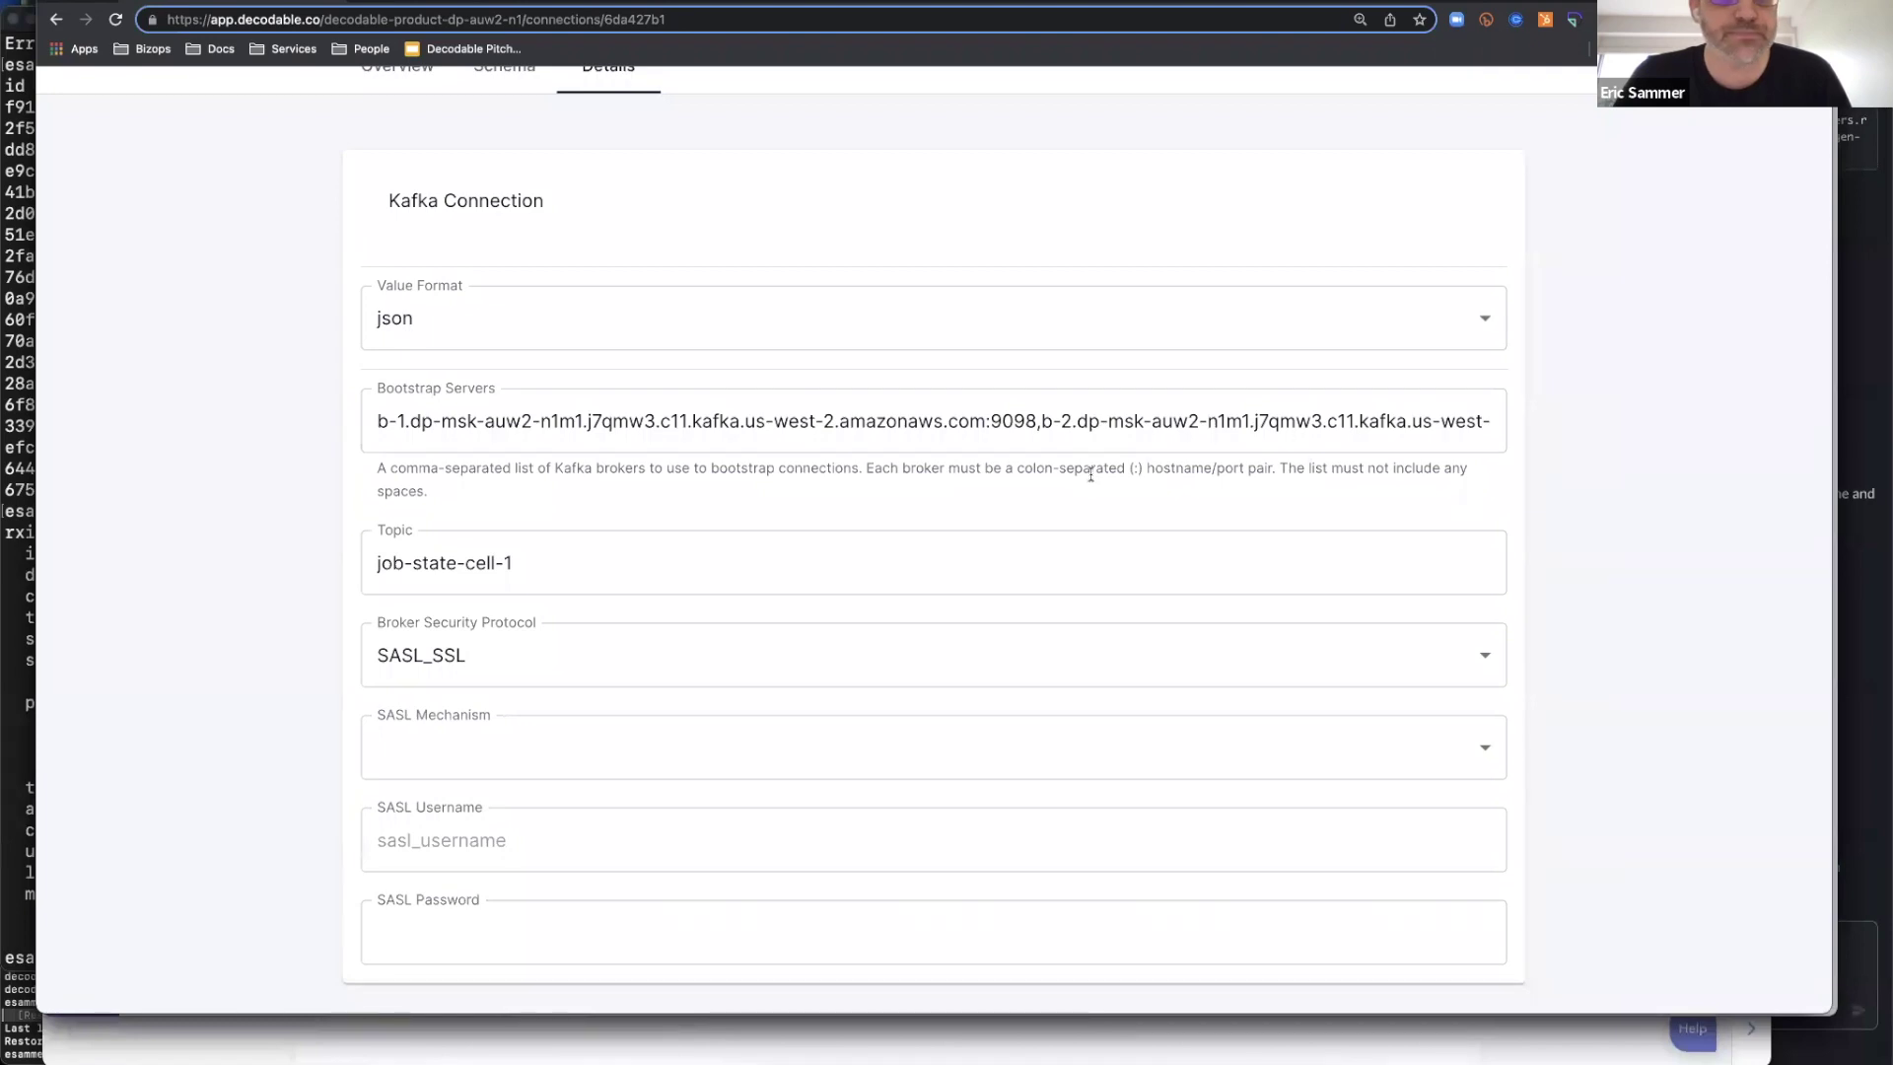
Inspect the topic of the Kafka connection and the available broker security protocols, leaving SASL_SSL selected
{"action": "scroll", "coordinate": [760, 562], "scroll_direction": "down", "scroll_amount": 1}
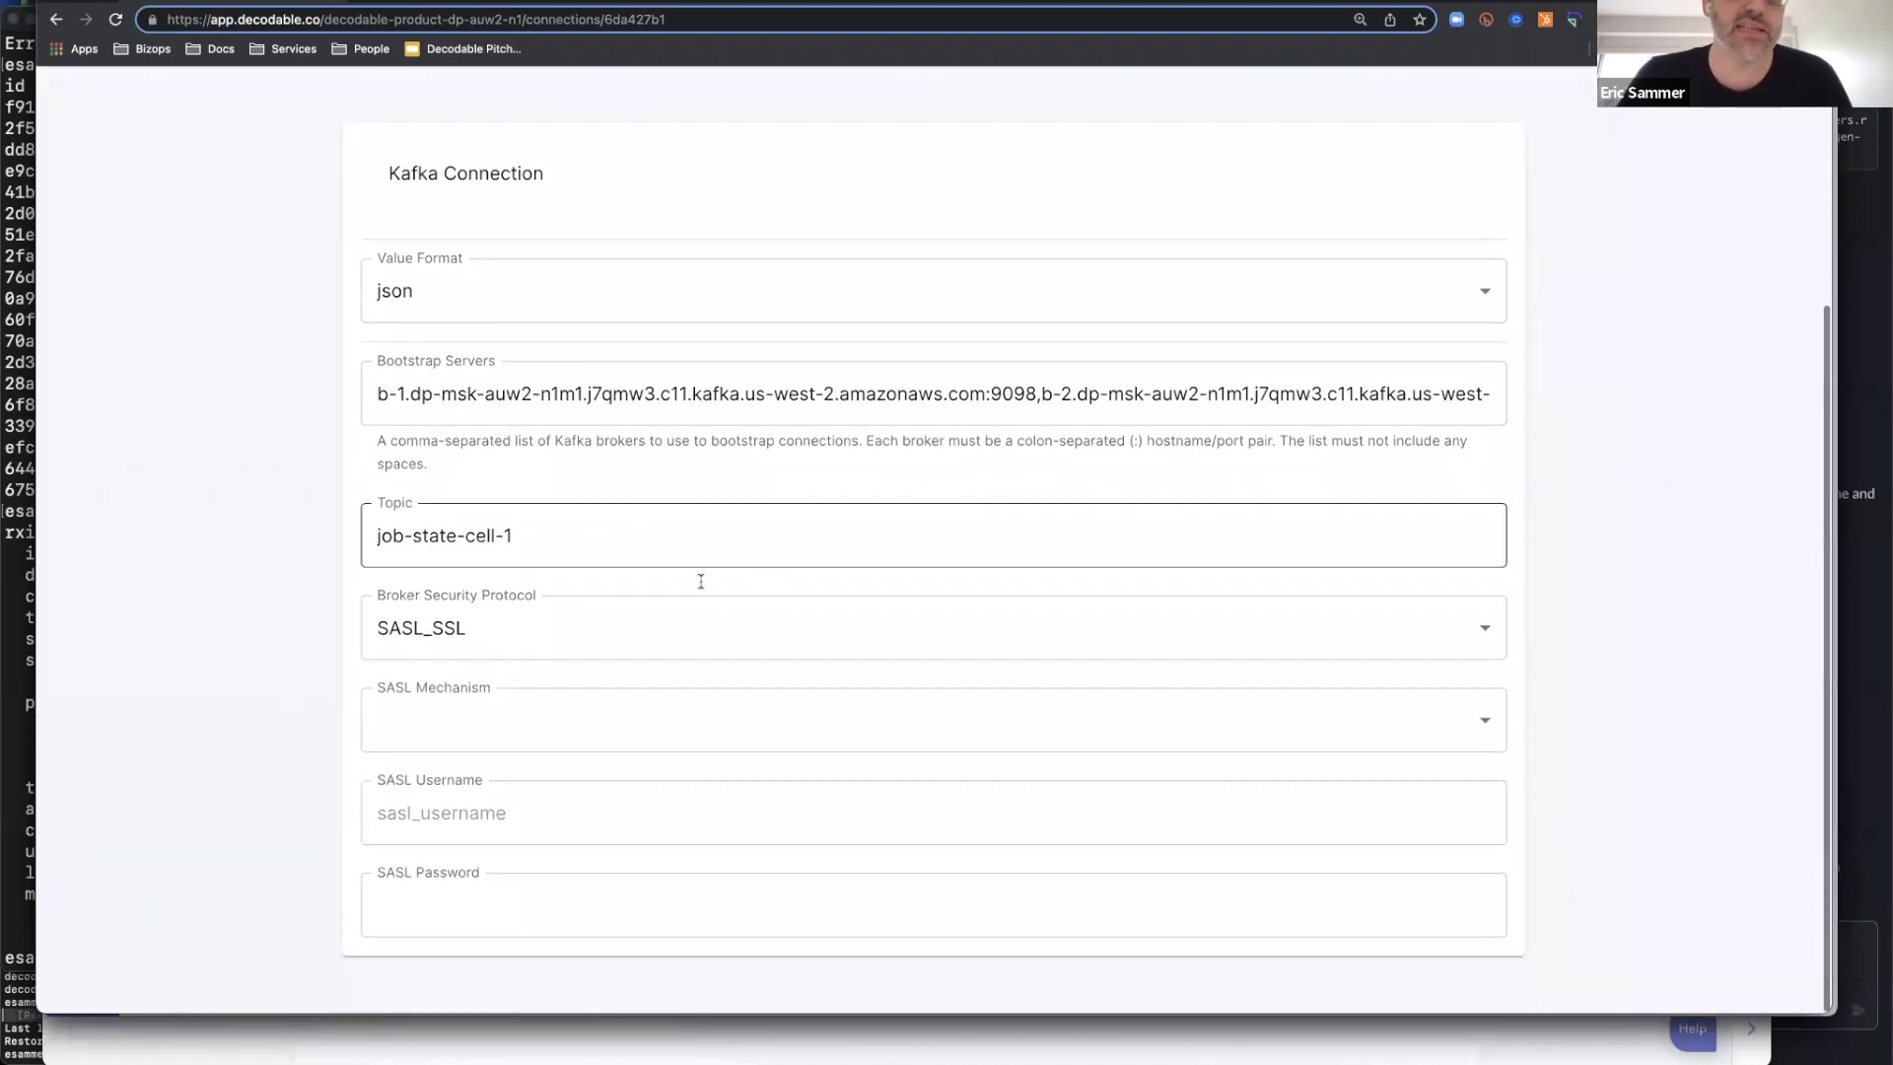
{"action": "left_click", "coordinate": [602, 546]}
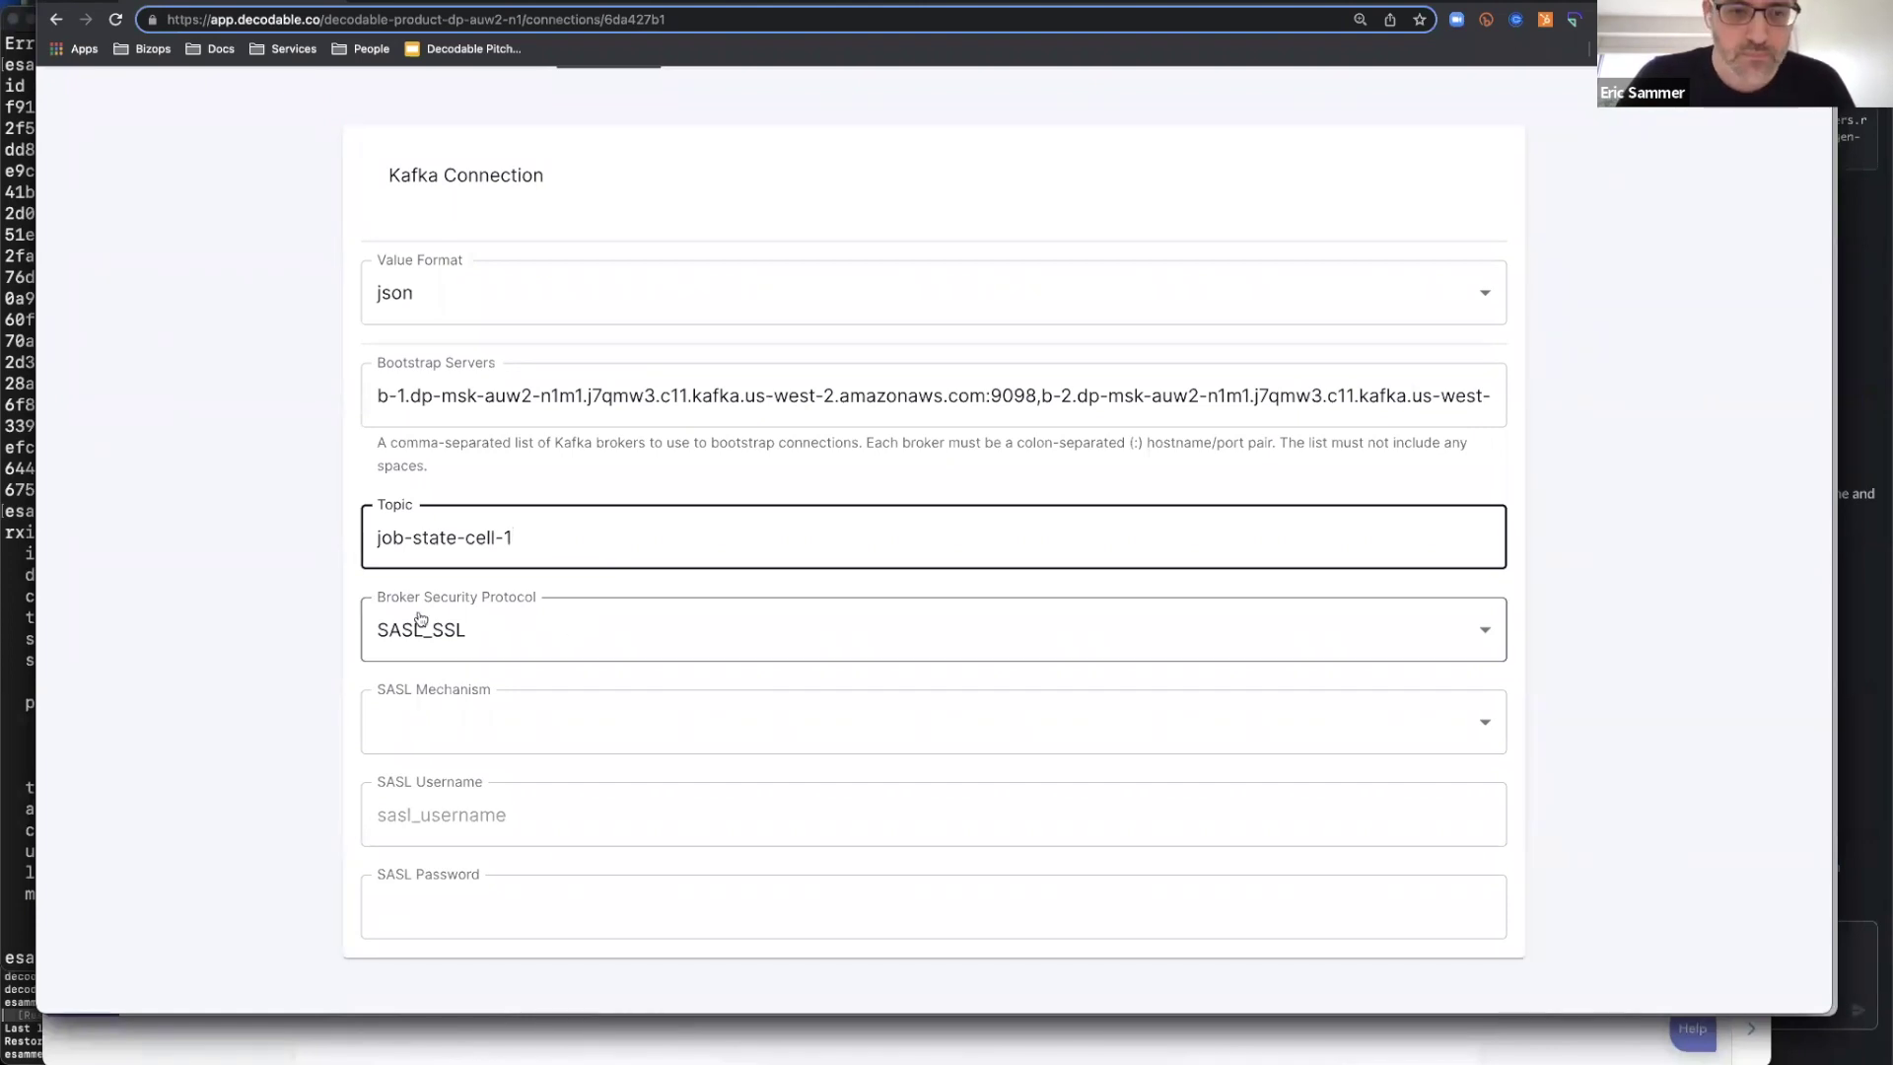
{"action": "left_click", "coordinate": [303, 637]}
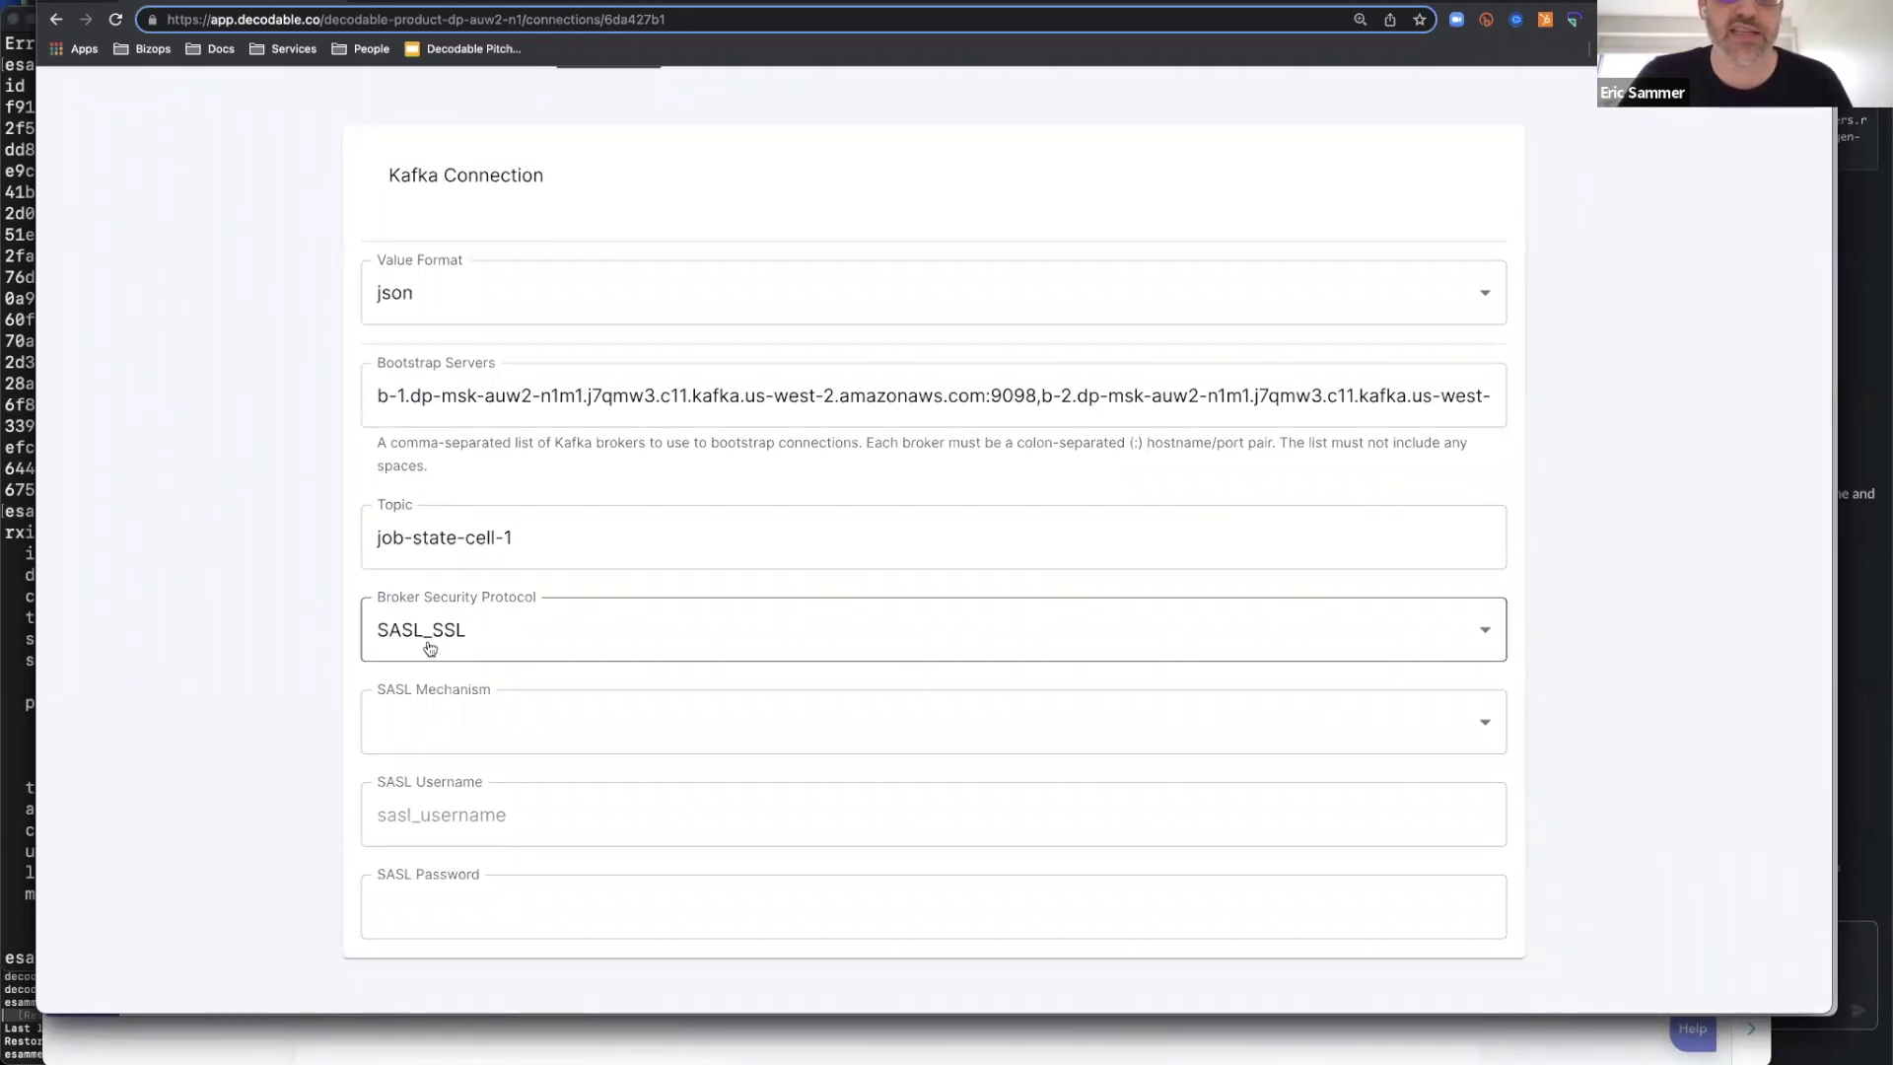
{"action": "left_click", "coordinate": [482, 643]}
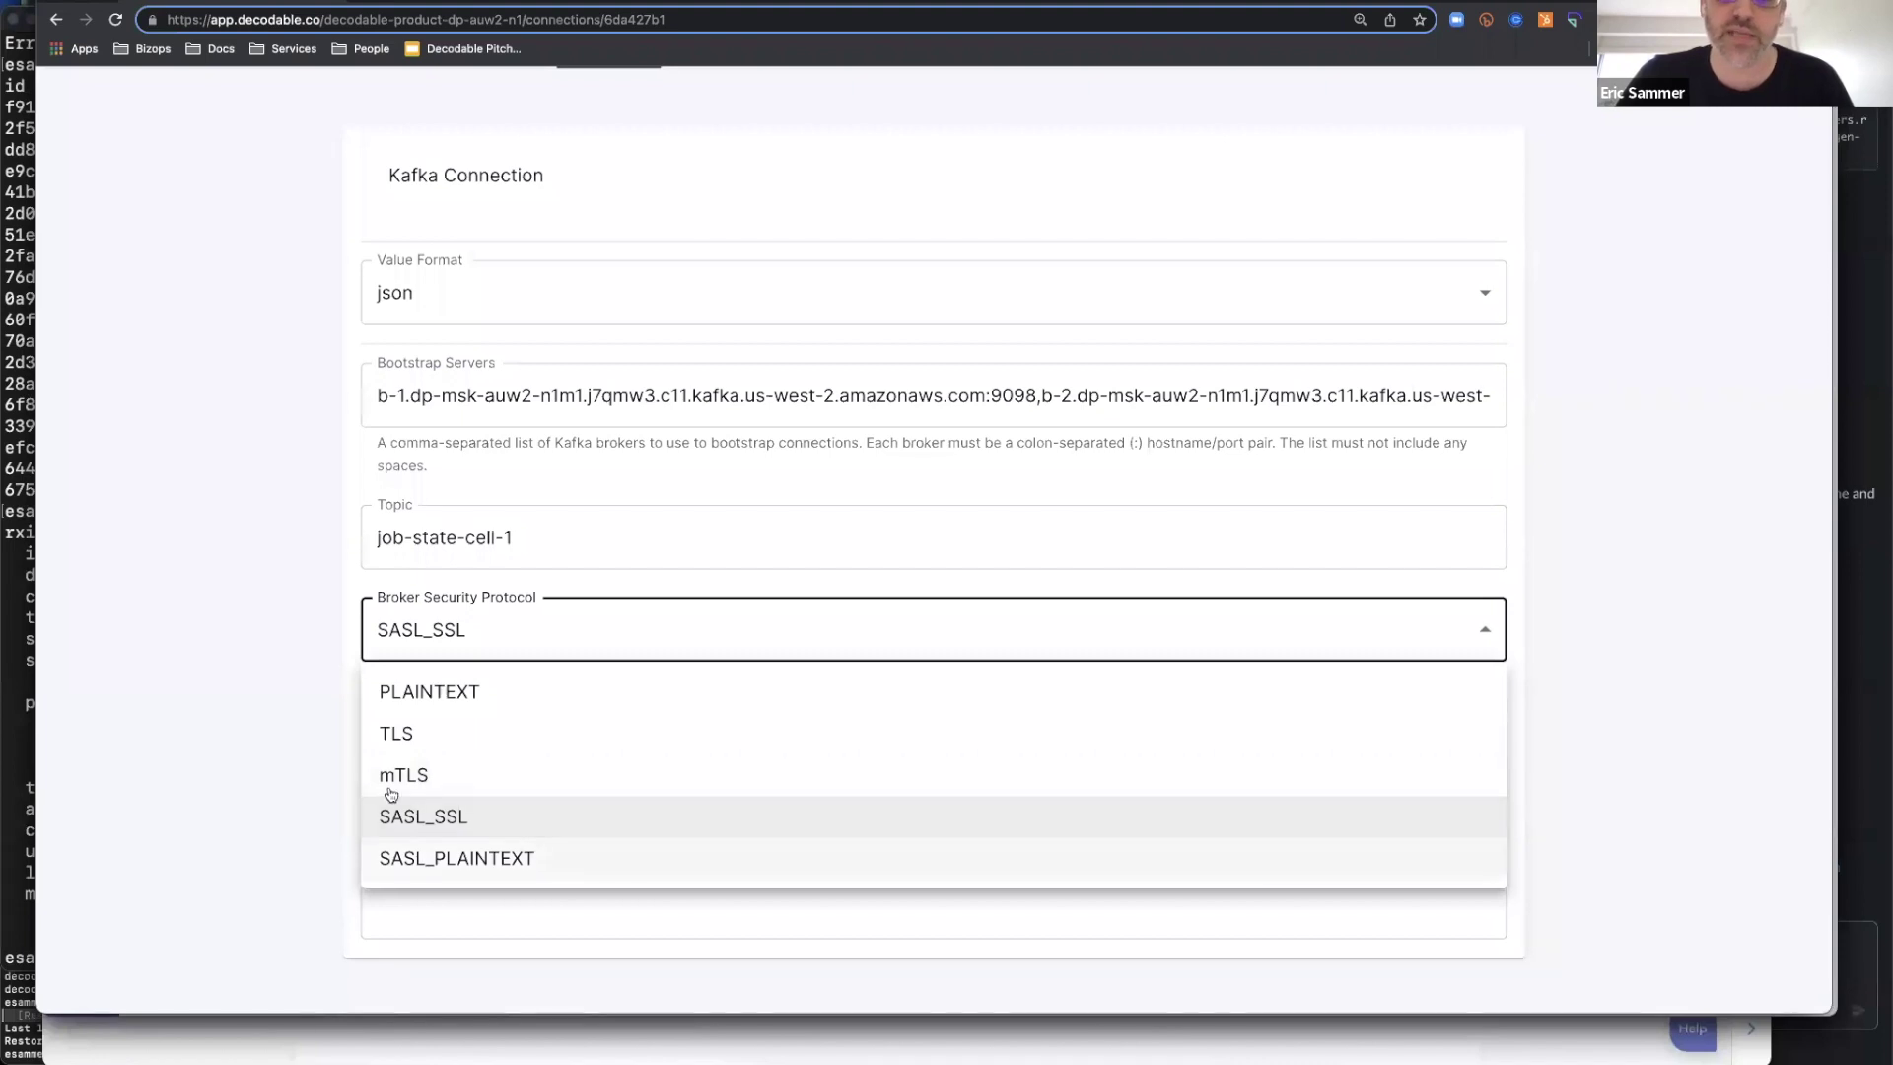
{"action": "left_click", "coordinate": [296, 740]}
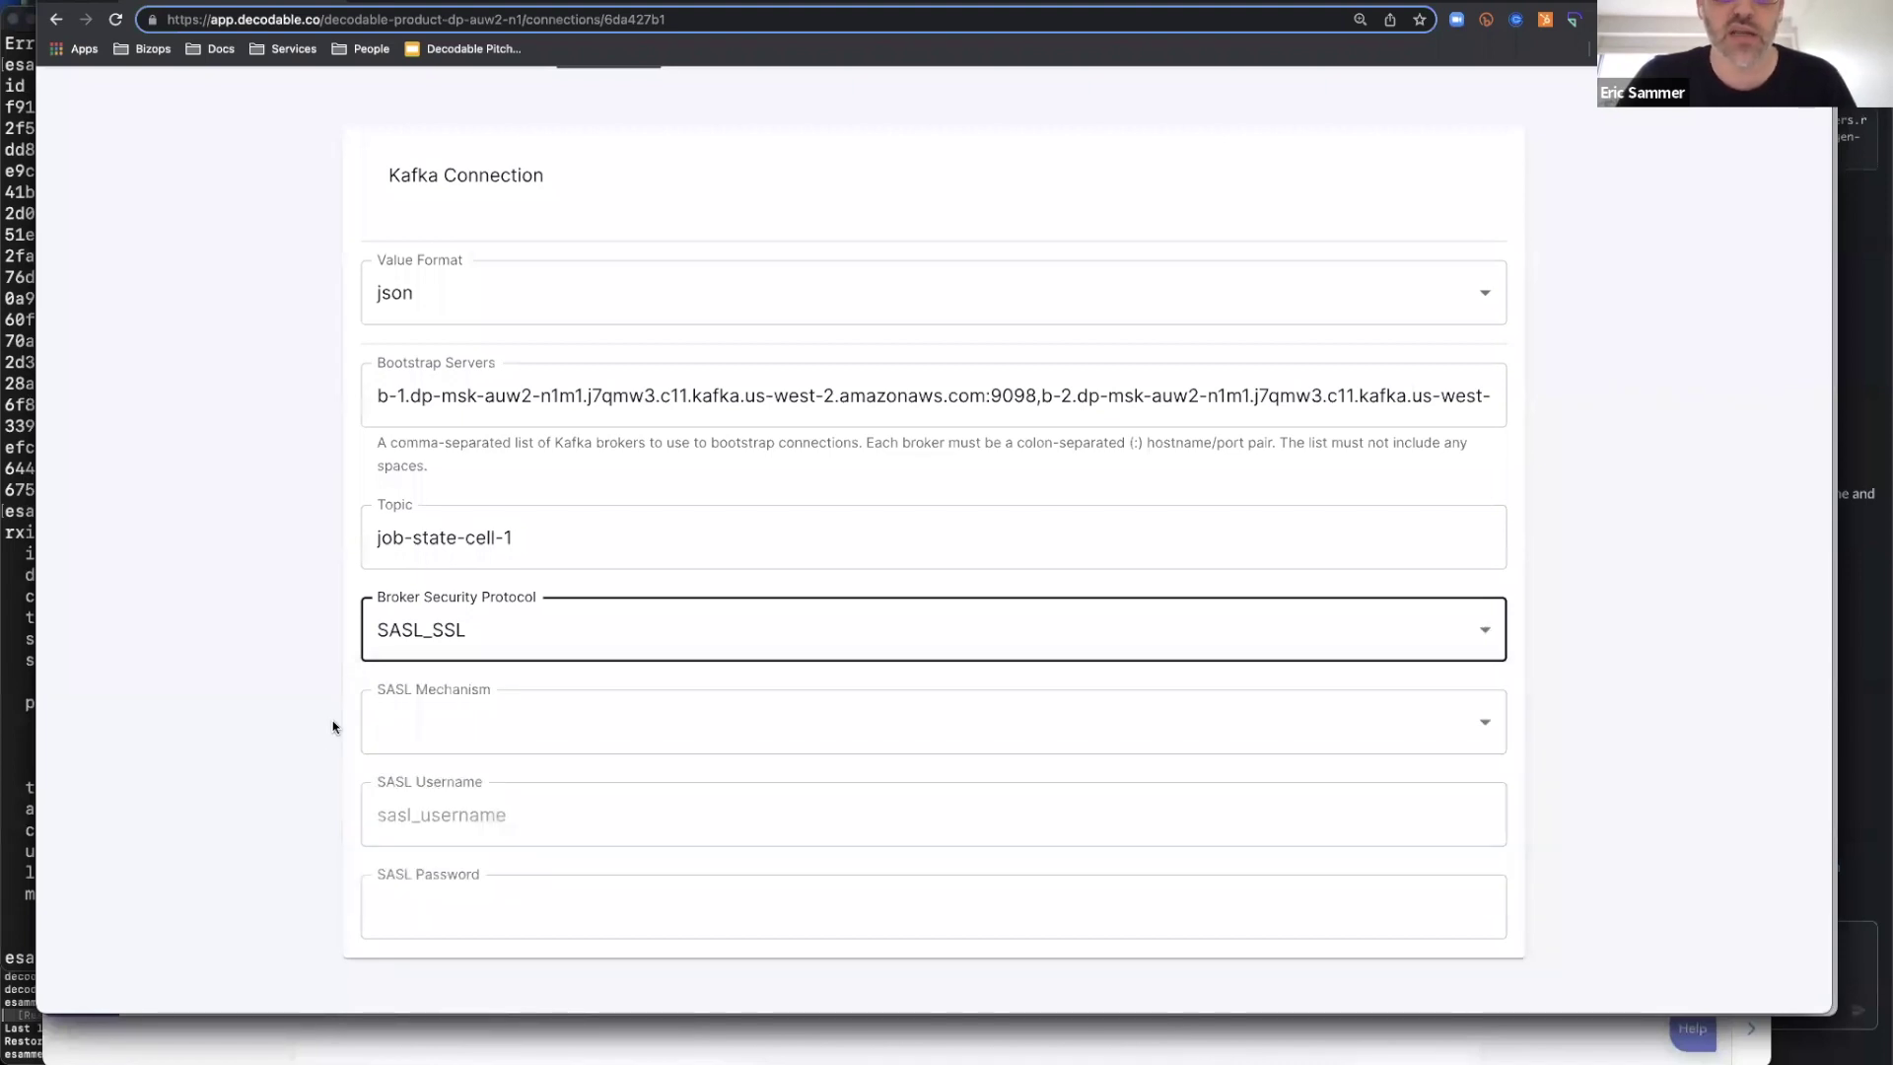
{"action": "left_click", "coordinate": [549, 632]}
{"action": "left_click", "coordinate": [256, 840]}
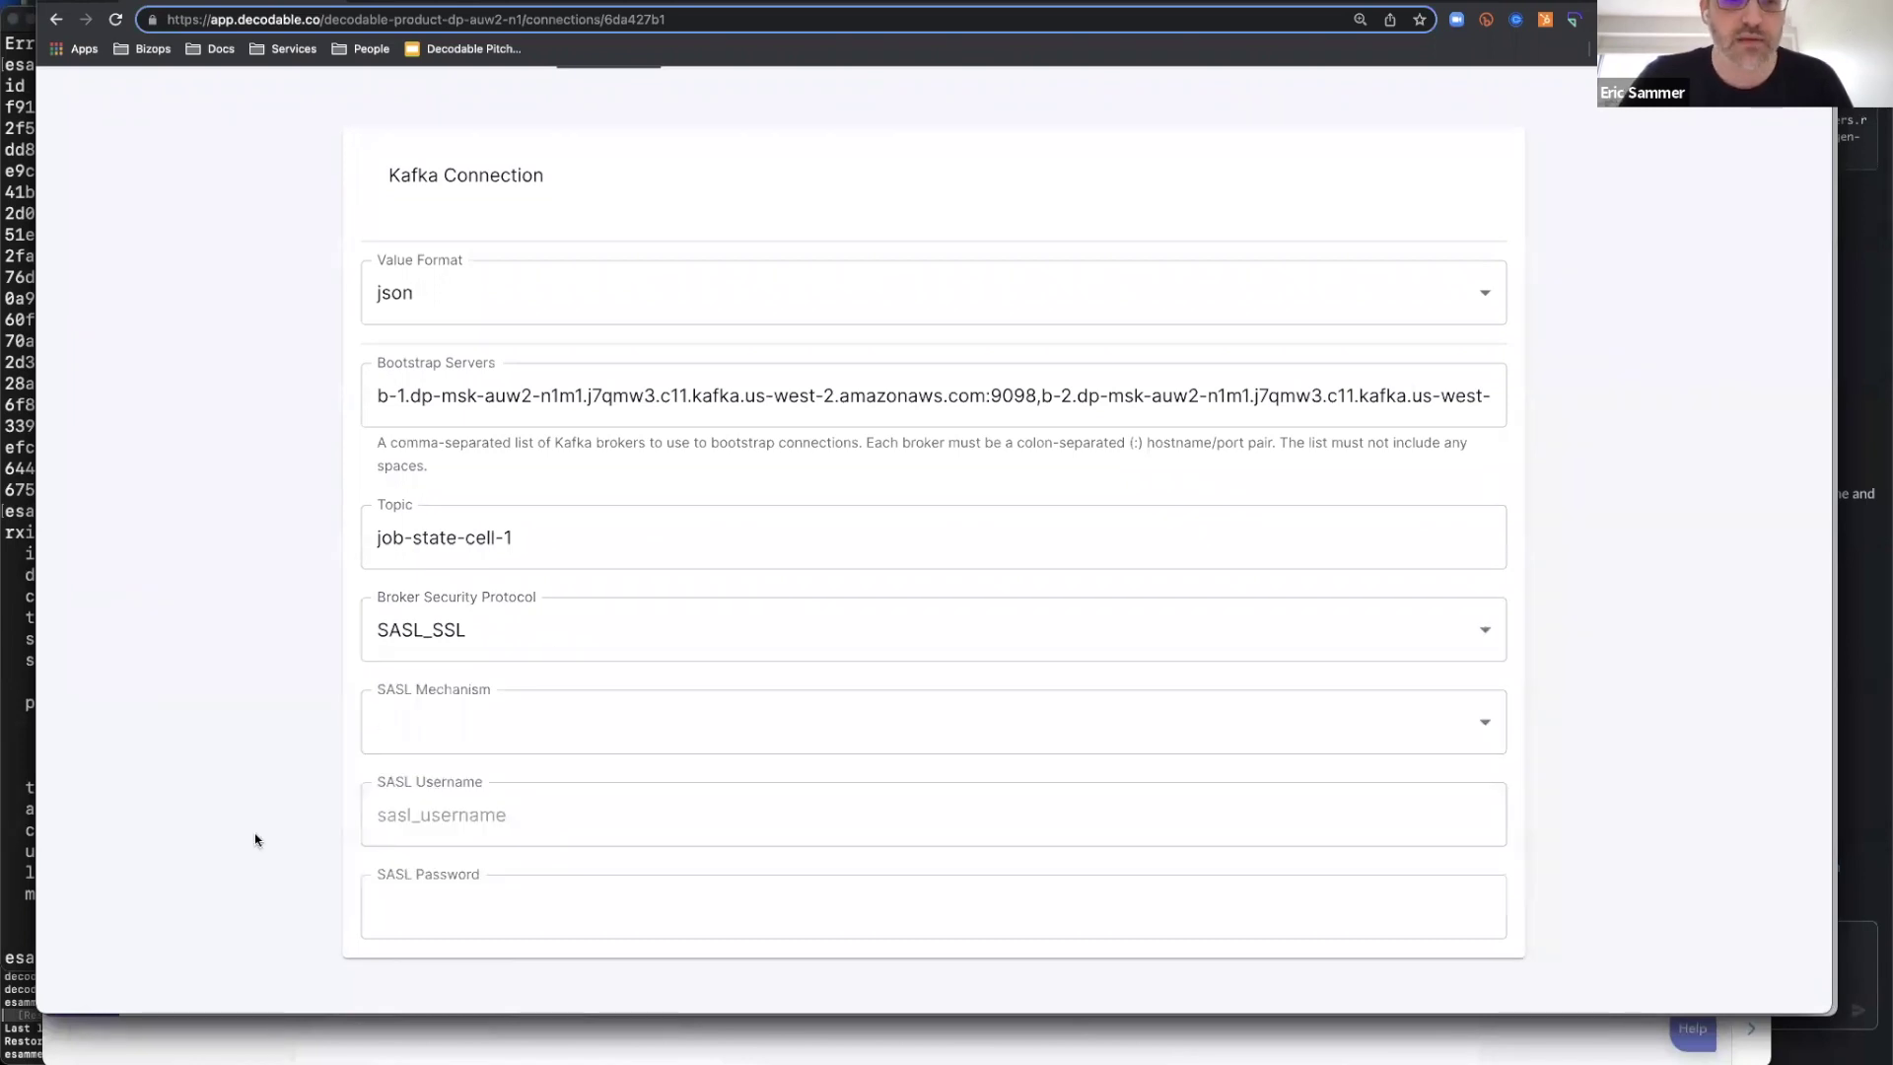
Examine the available SASL mechanisms and the SASL username and password fields of the Kafka connection, leaving them unset
{"action": "scroll", "coordinate": [255, 836], "scroll_direction": "up", "scroll_amount": 1}
{"action": "left_click", "coordinate": [384, 741]}
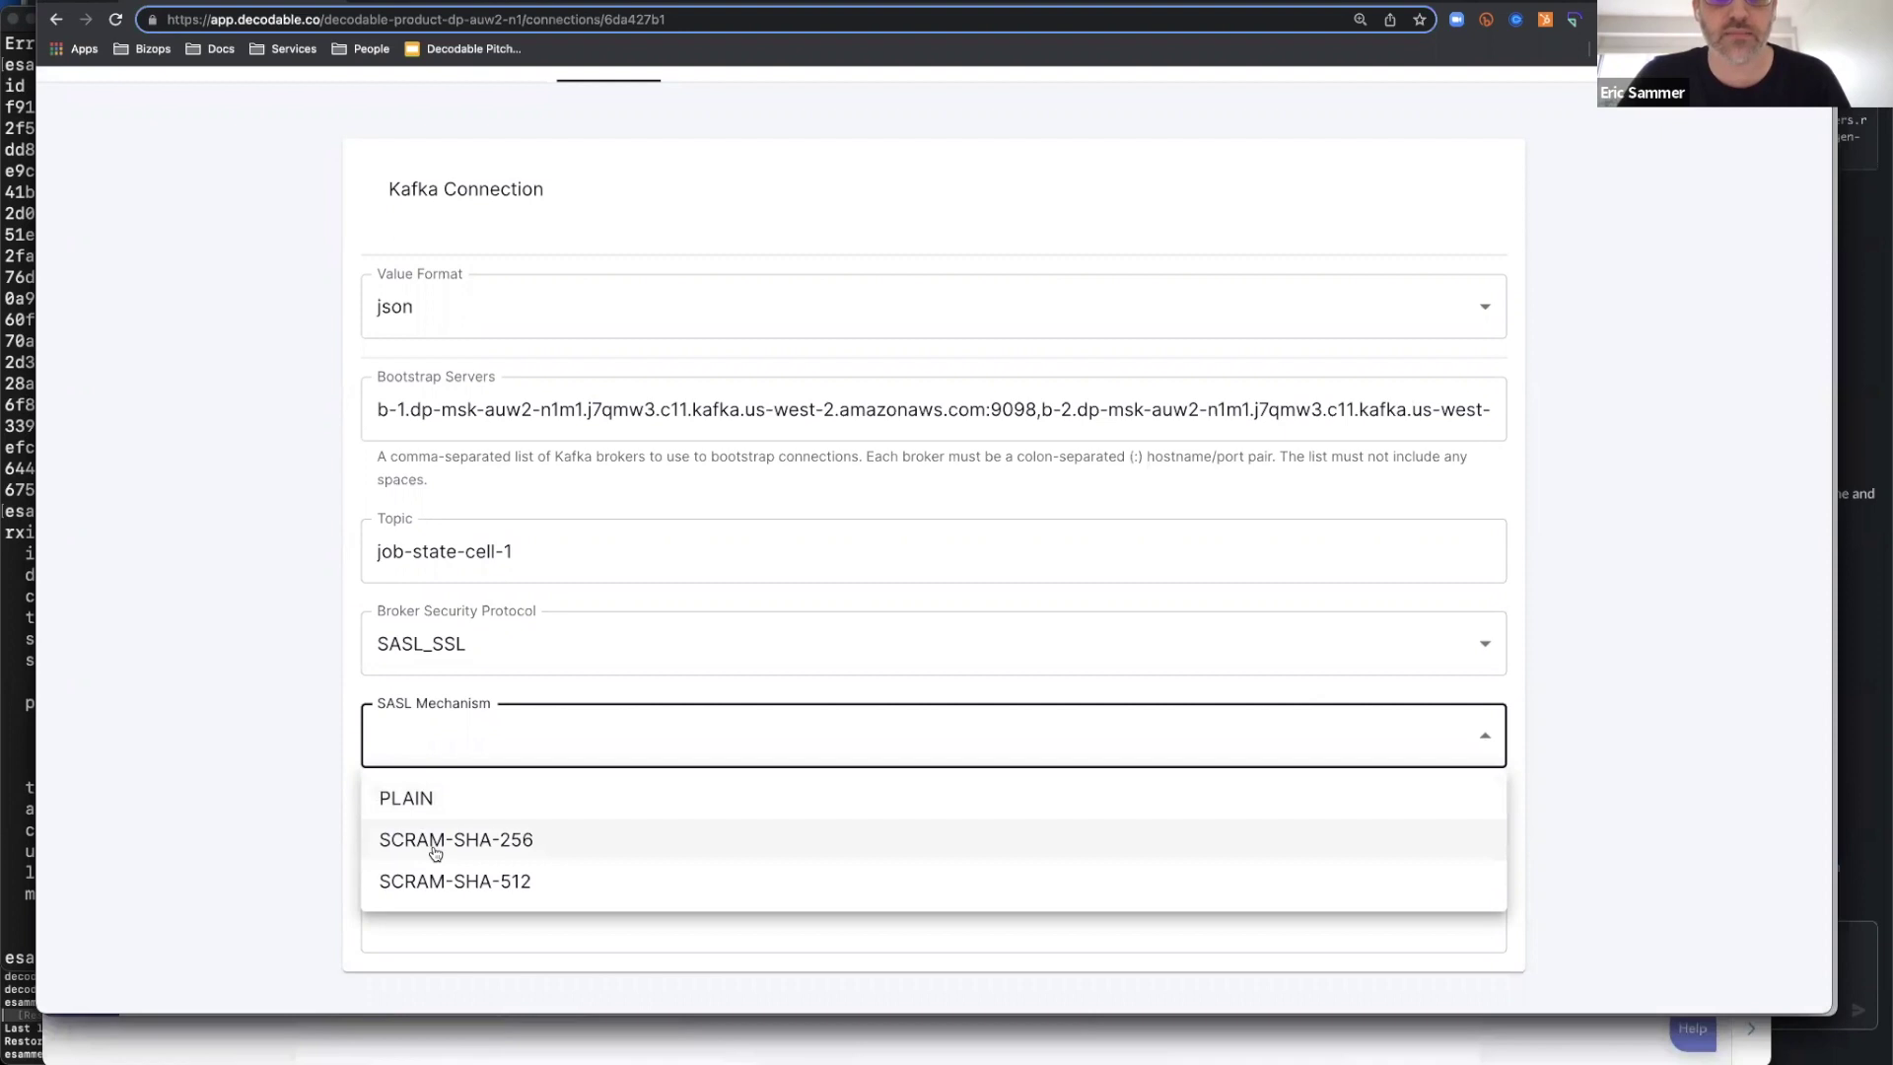
{"action": "left_click", "coordinate": [279, 811]}
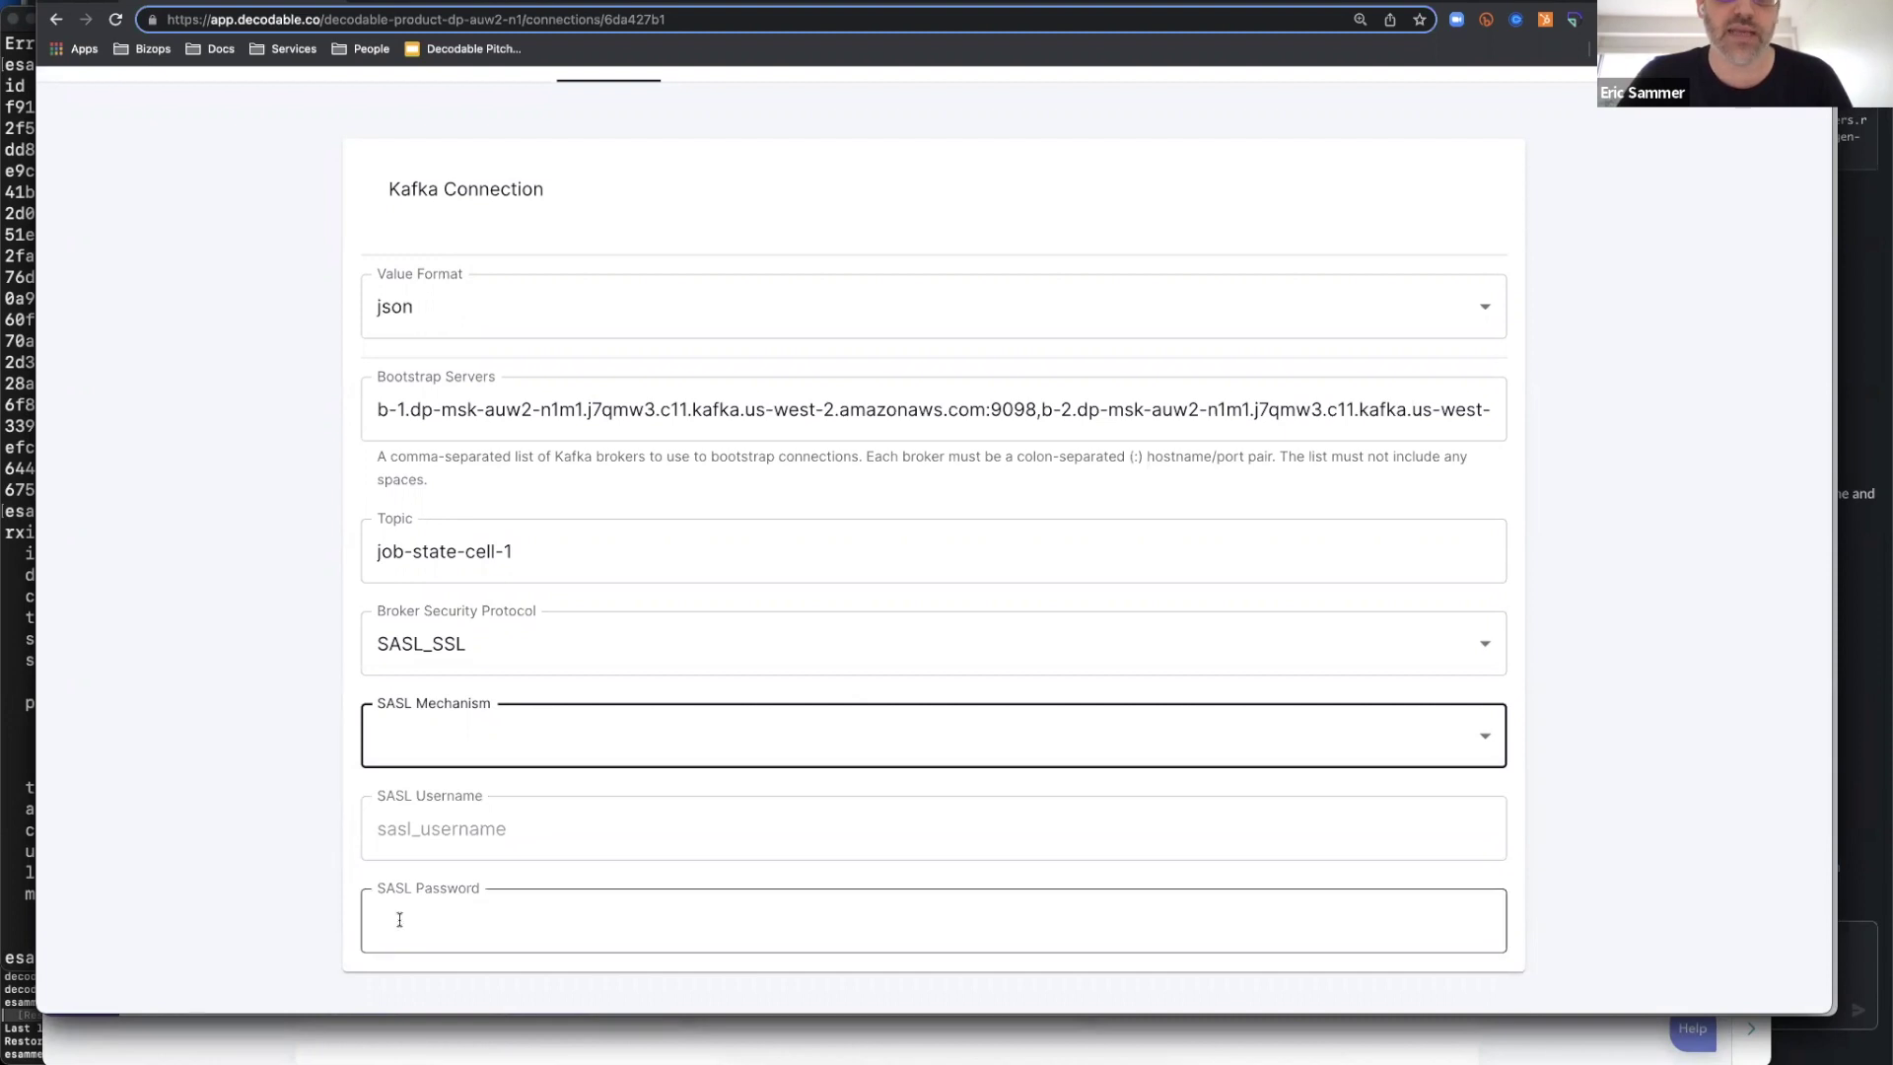
{"action": "left_click", "coordinate": [324, 828]}
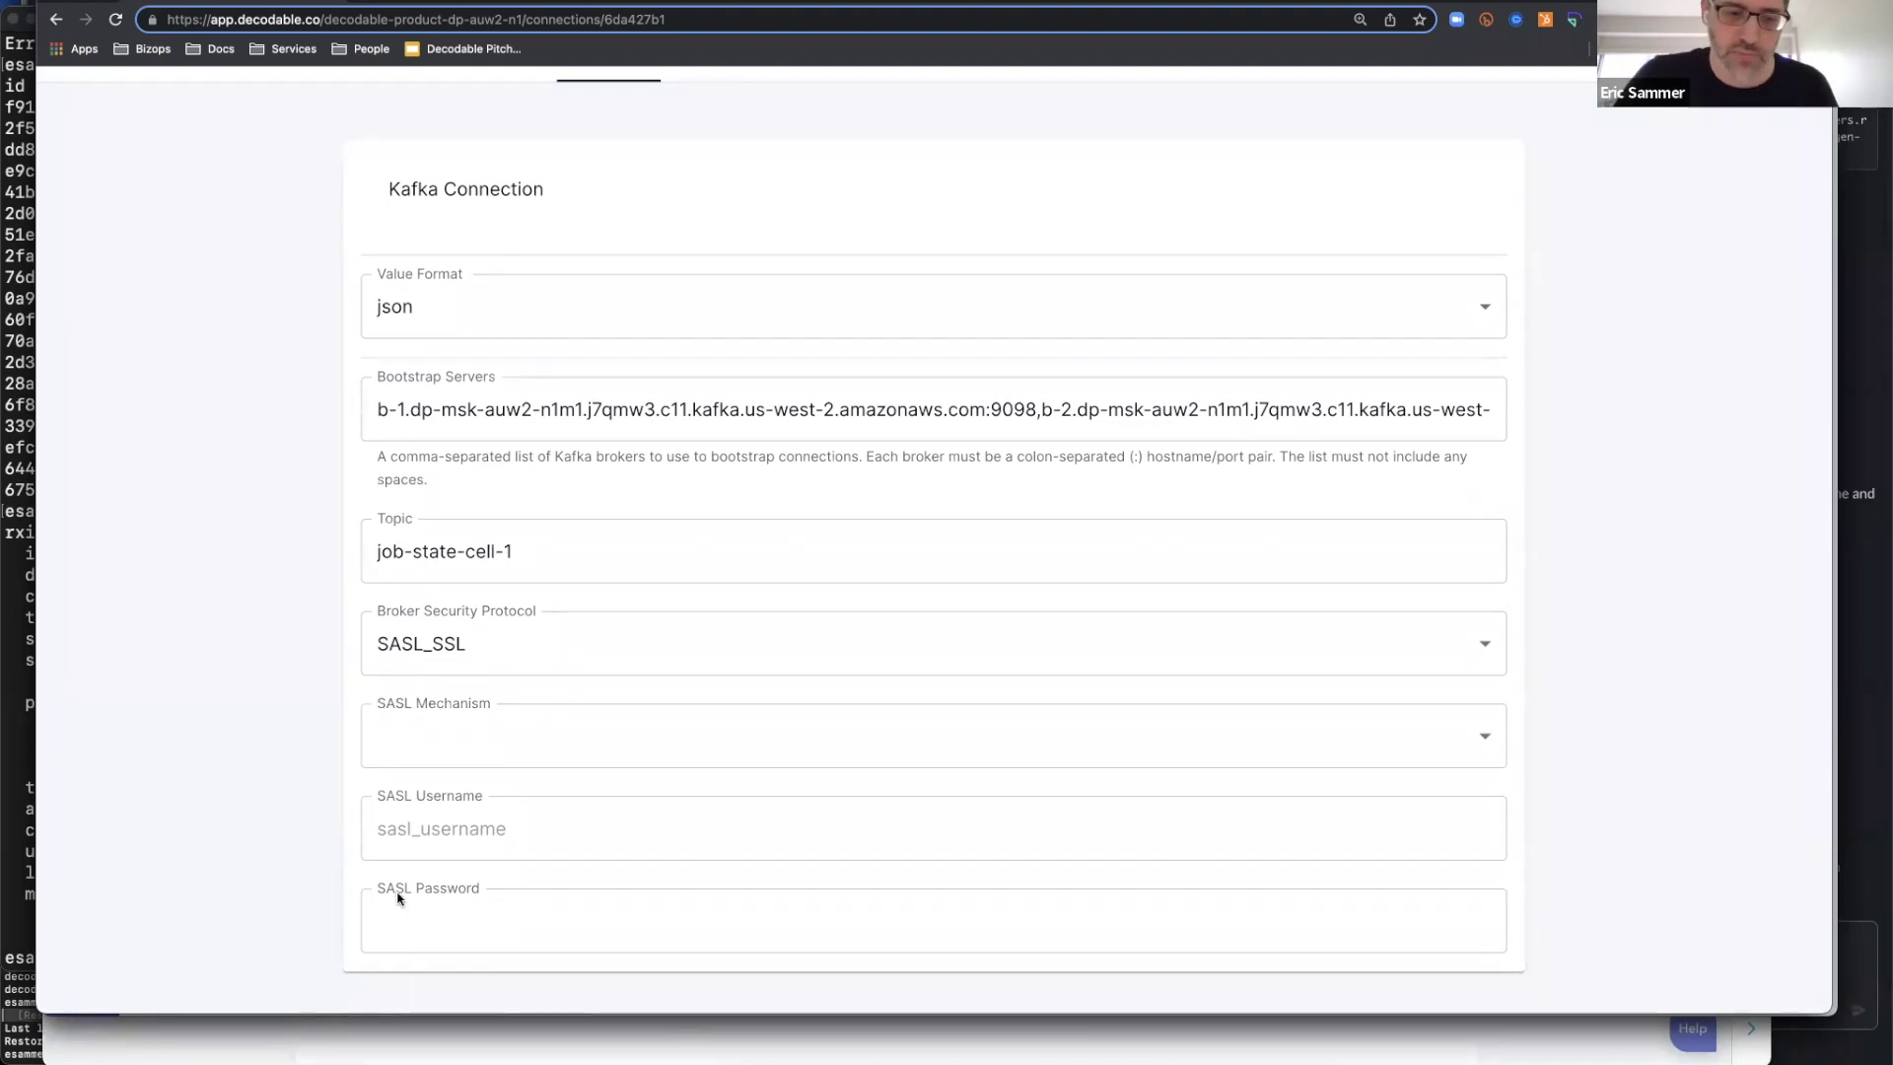
{"action": "left_click", "coordinate": [429, 940]}
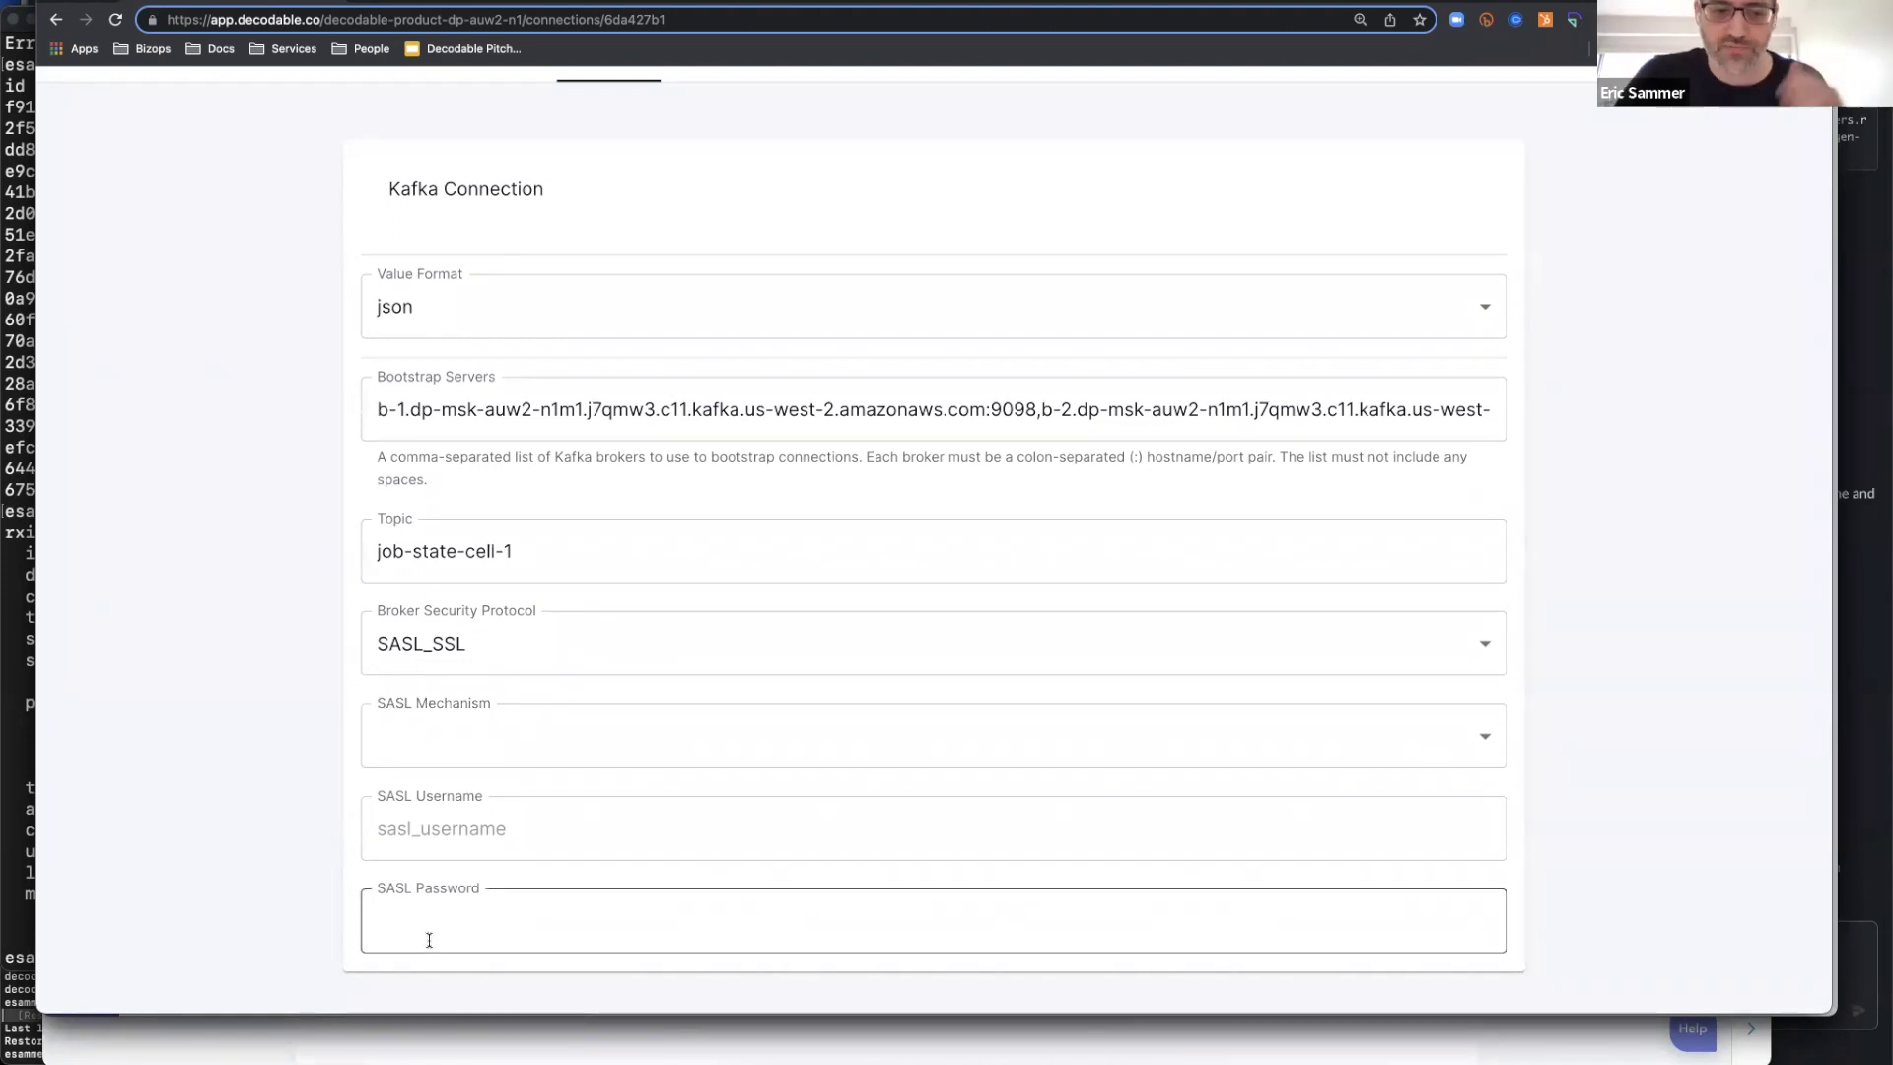
{"action": "left_click", "coordinate": [257, 814]}
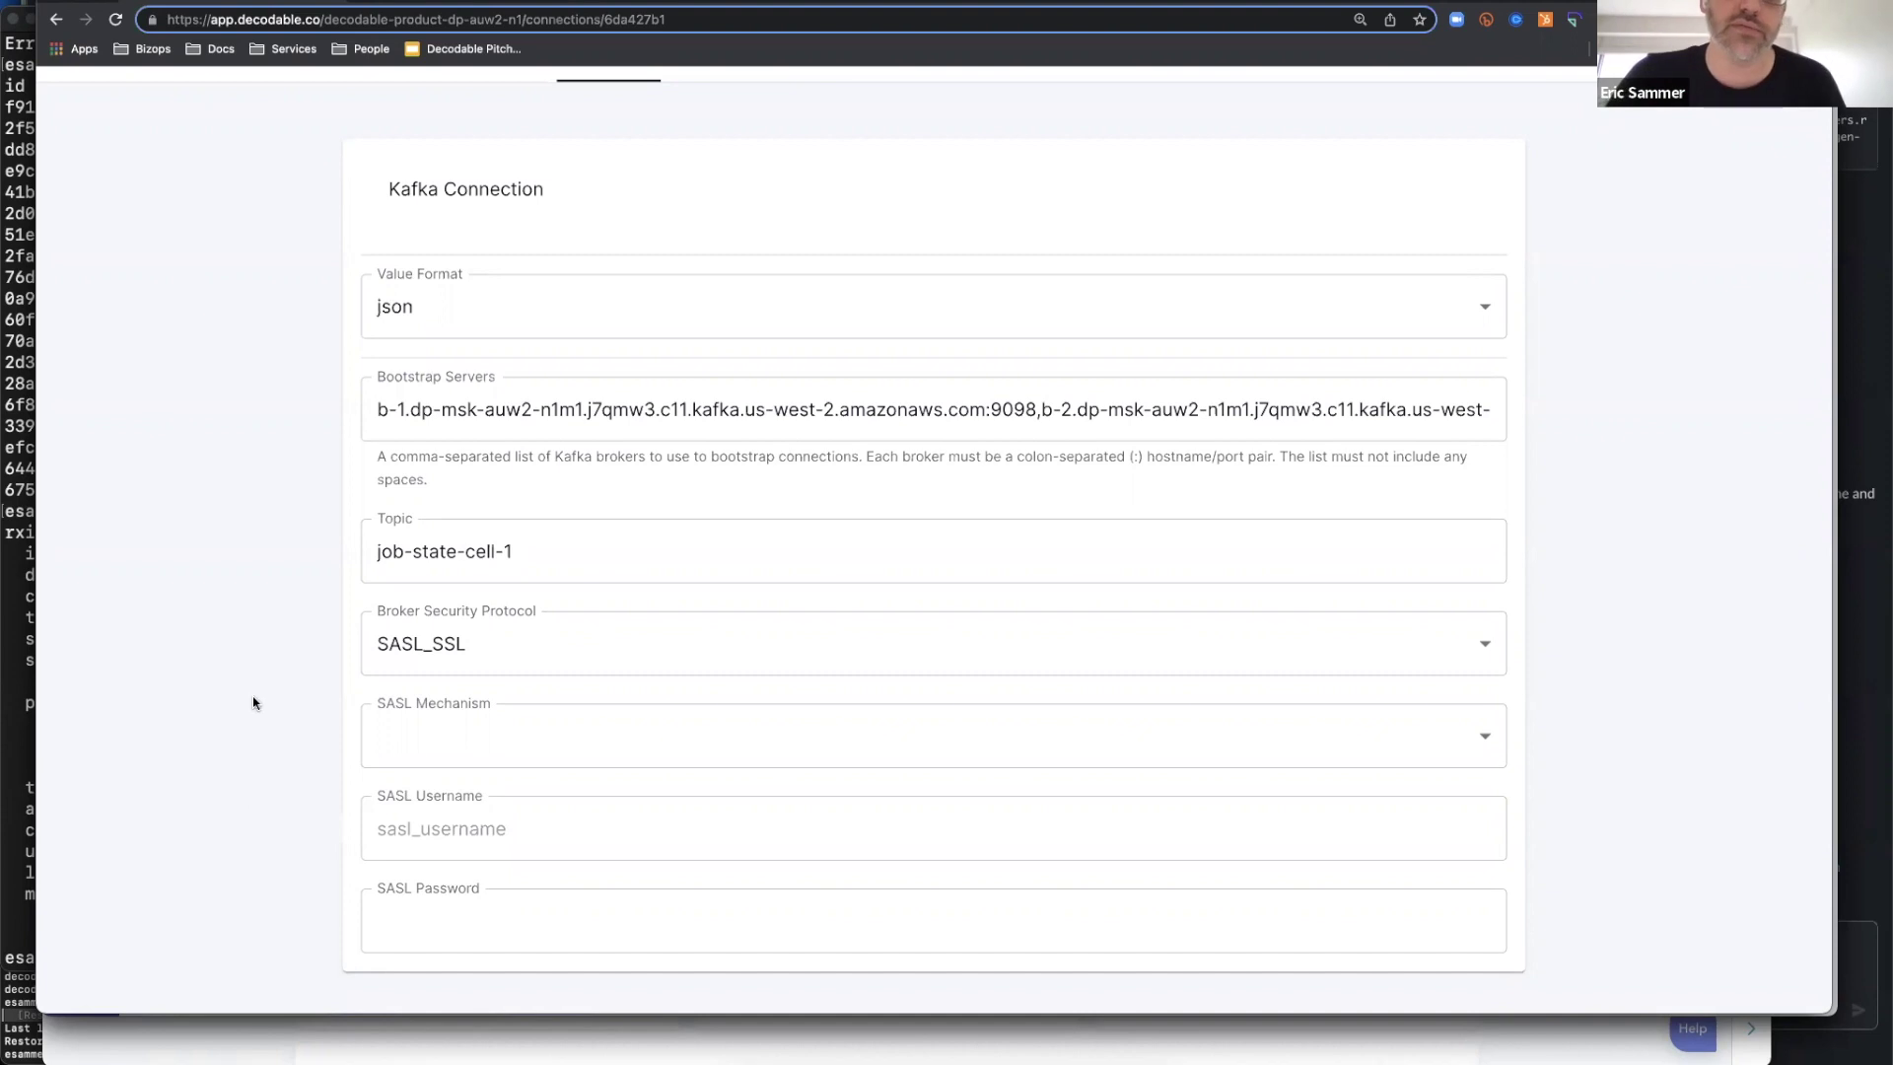
Review the schema fields and types of usage-metrics-cell-1 alongside its Kafka connection details
{"action": "scroll", "coordinate": [253, 703], "scroll_direction": "up", "scroll_amount": 3}
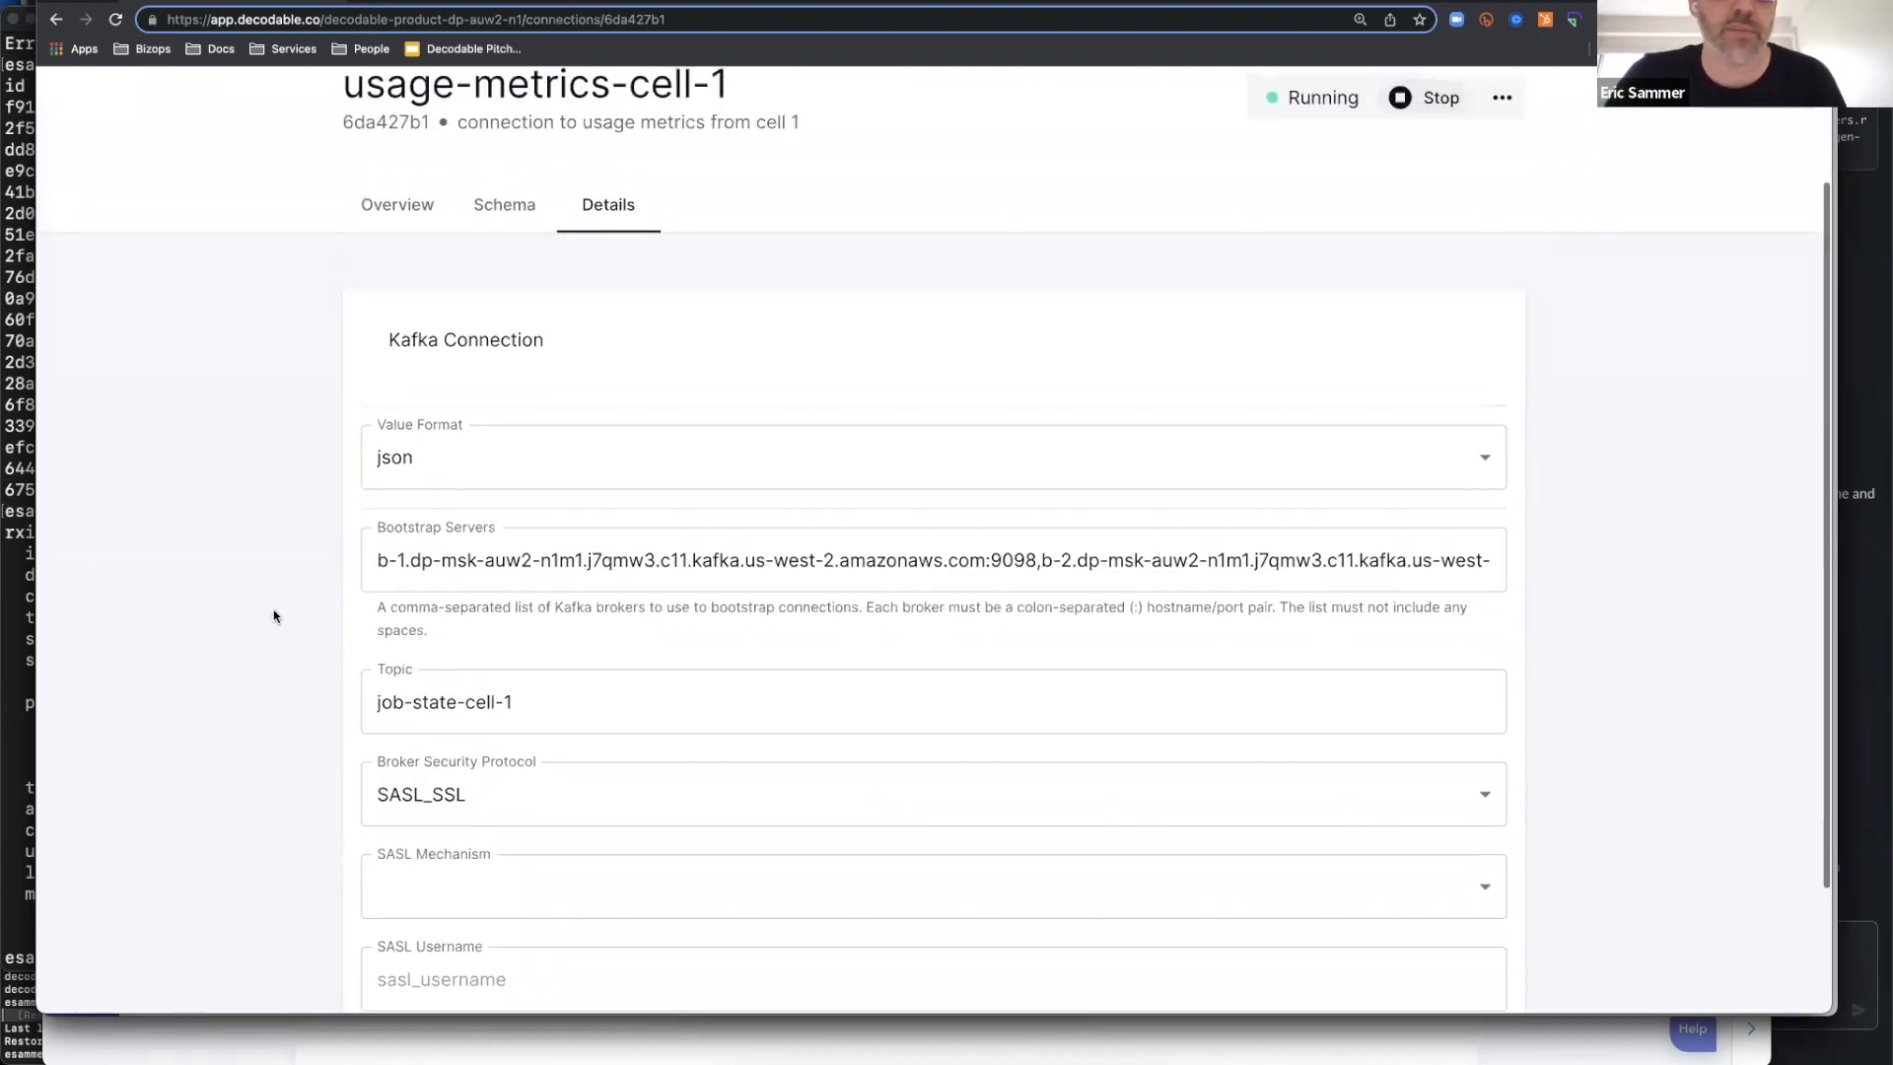
{"action": "scroll", "coordinate": [275, 616], "scroll_direction": "up", "scroll_amount": 1}
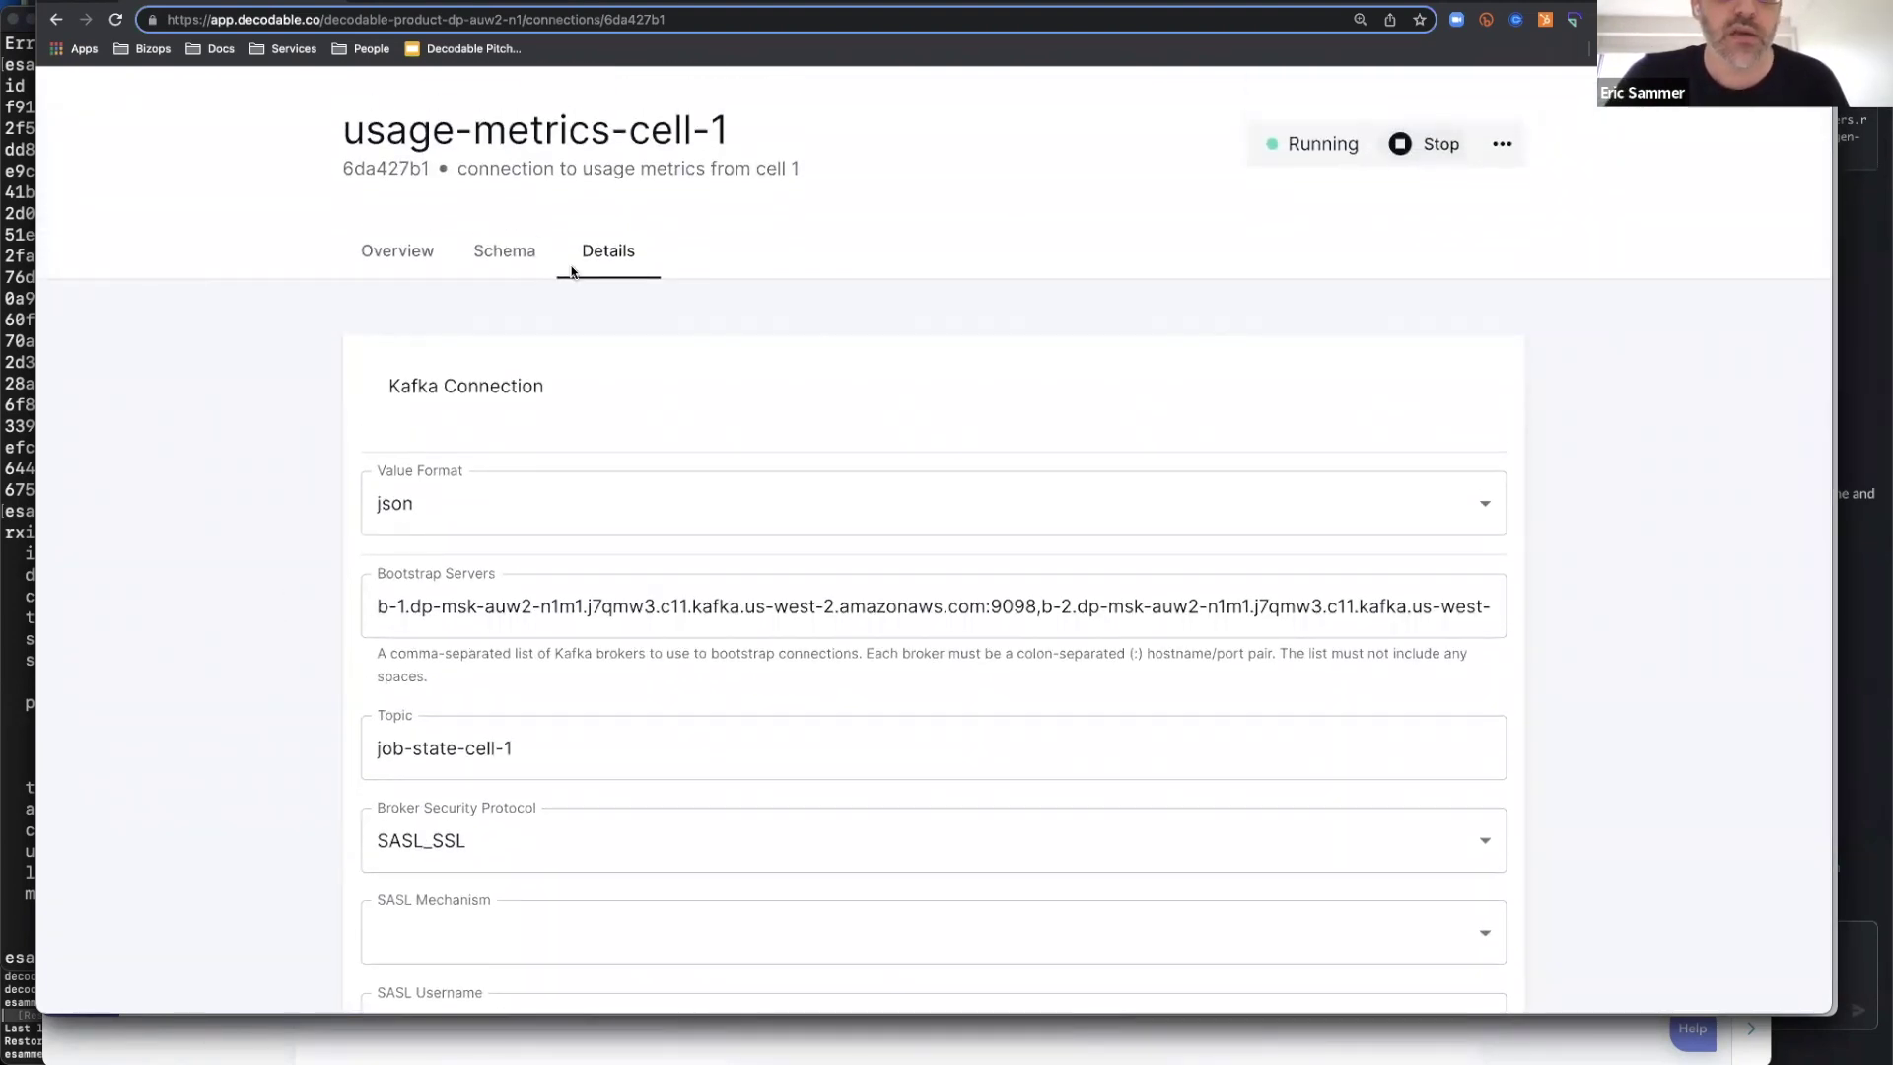
{"action": "left_click", "coordinate": [523, 252]}
{"action": "scroll", "coordinate": [604, 538], "scroll_direction": "down", "scroll_amount": 3}
{"action": "scroll", "coordinate": [604, 537], "scroll_direction": "up", "scroll_amount": 1}
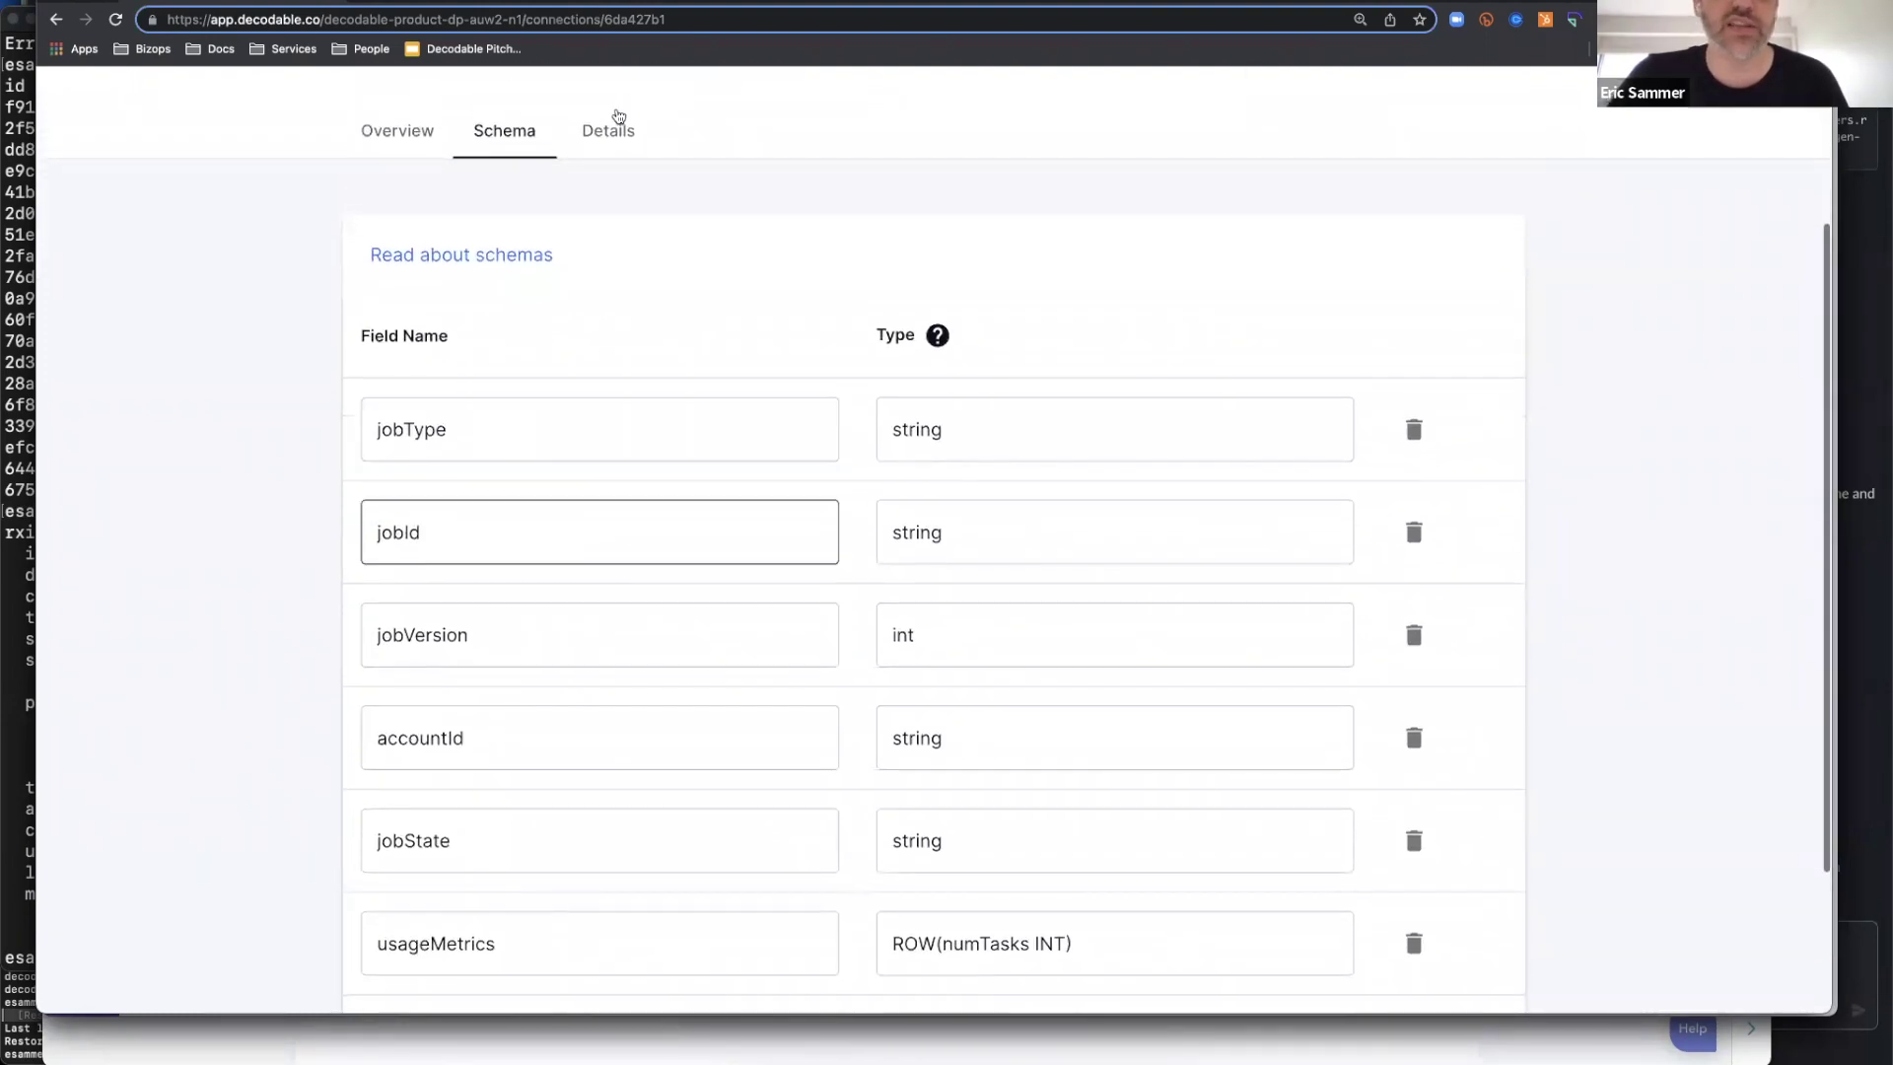
{"action": "left_click", "coordinate": [611, 130]}
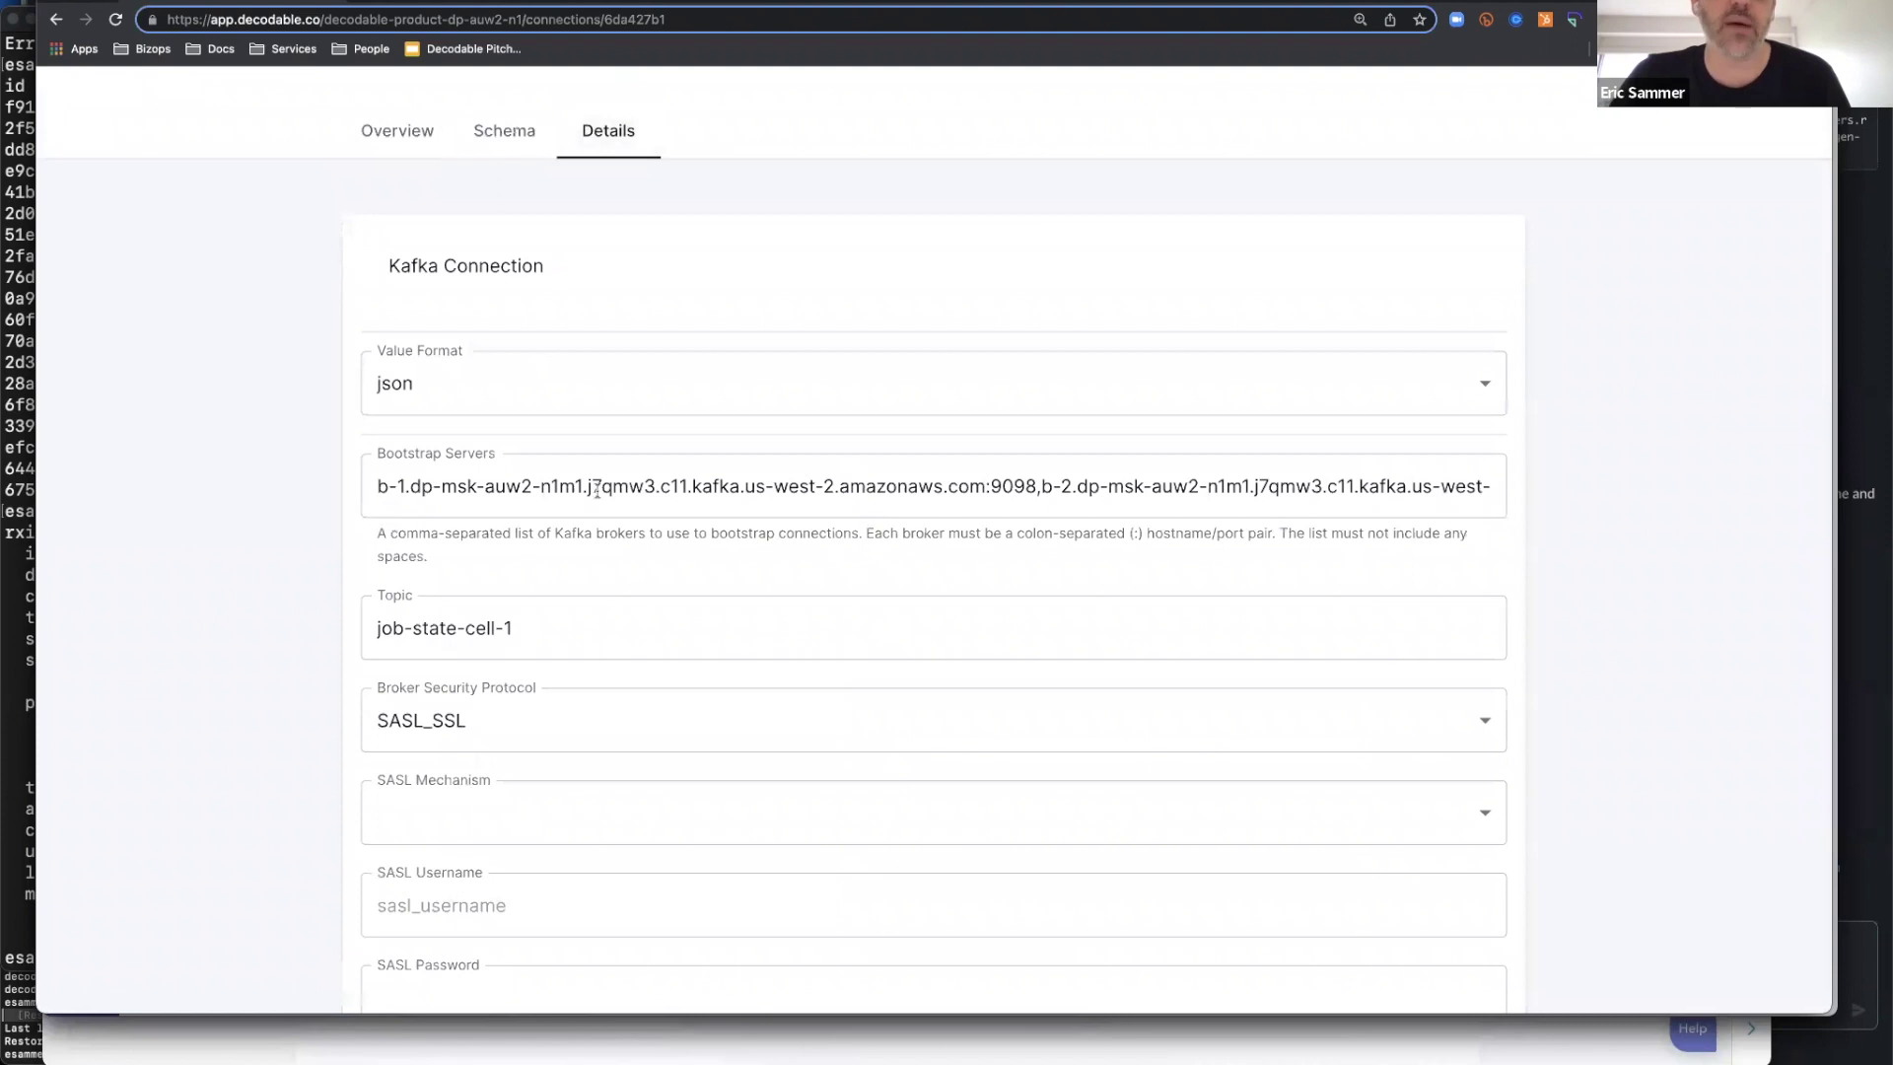
{"action": "left_click", "coordinate": [513, 146]}
{"action": "scroll", "coordinate": [625, 500], "scroll_direction": "down", "scroll_amount": 3}
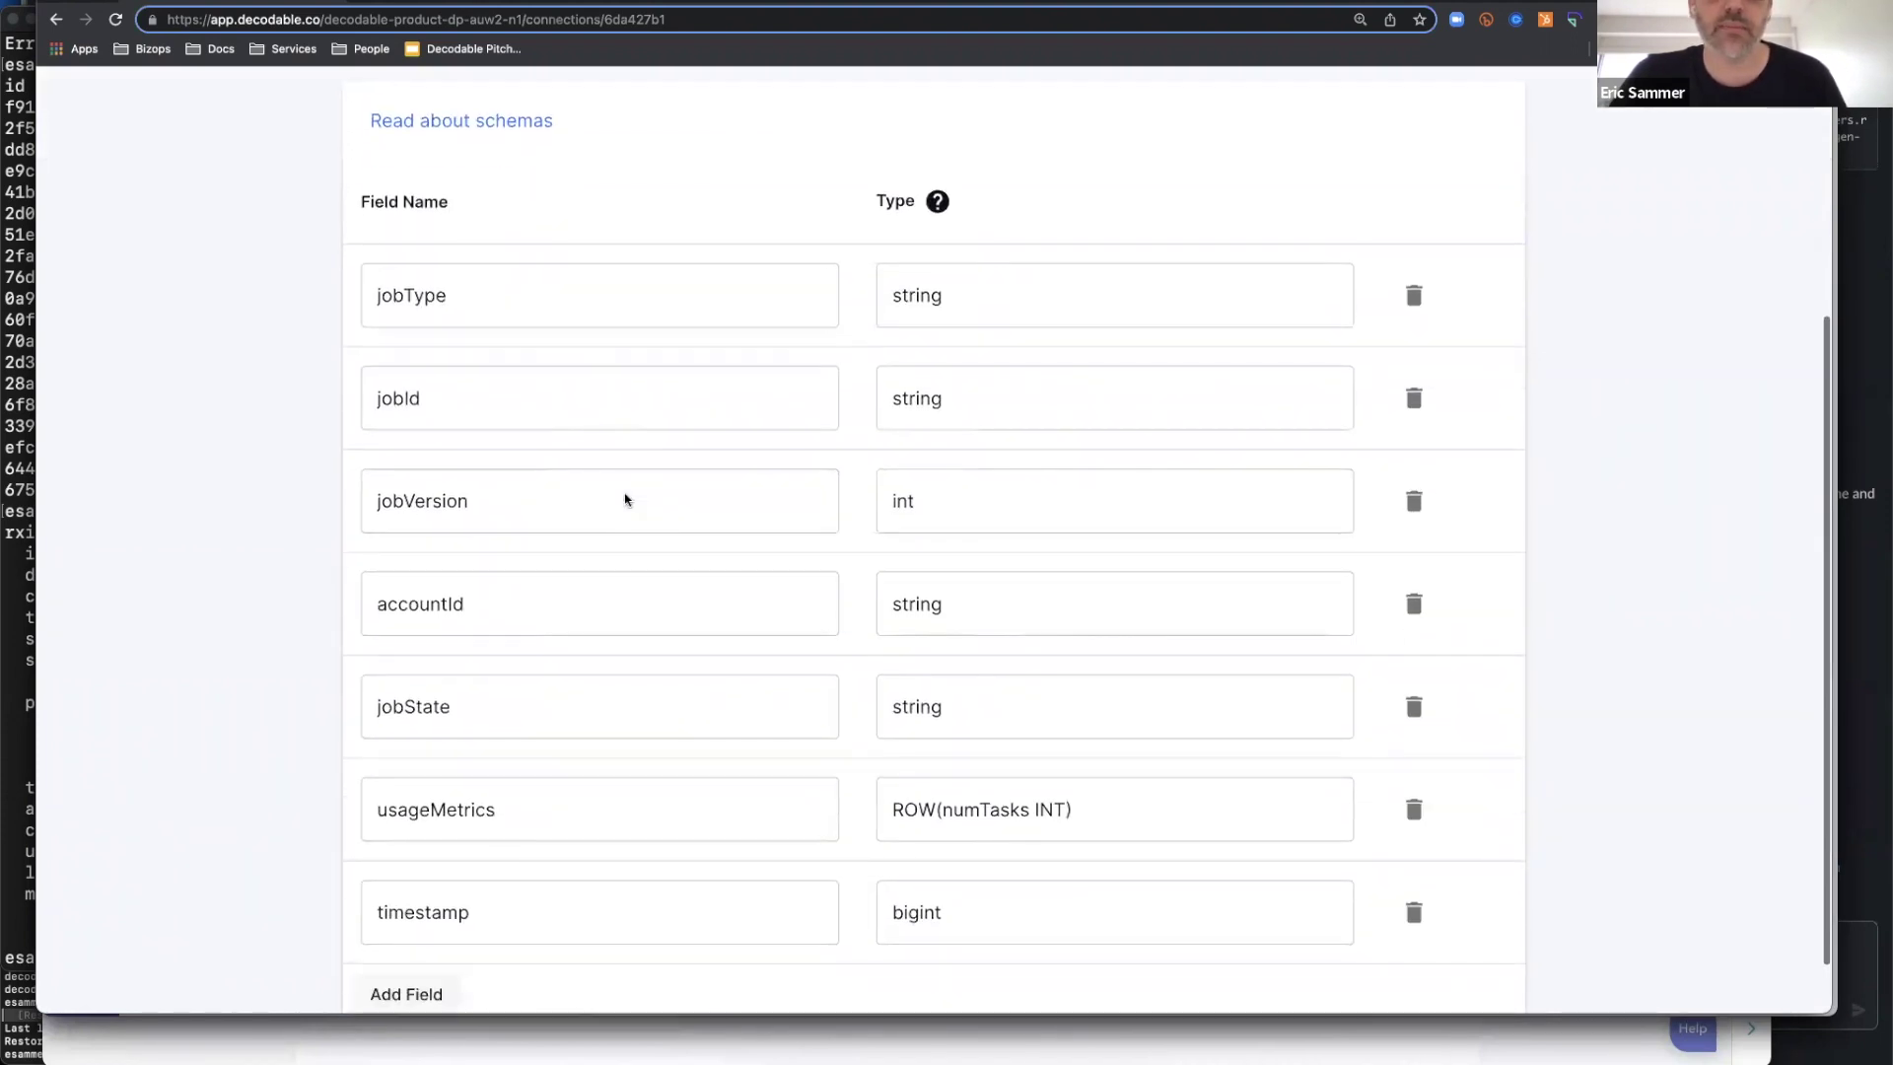
{"action": "scroll", "coordinate": [621, 504], "scroll_direction": "down", "scroll_amount": 1}
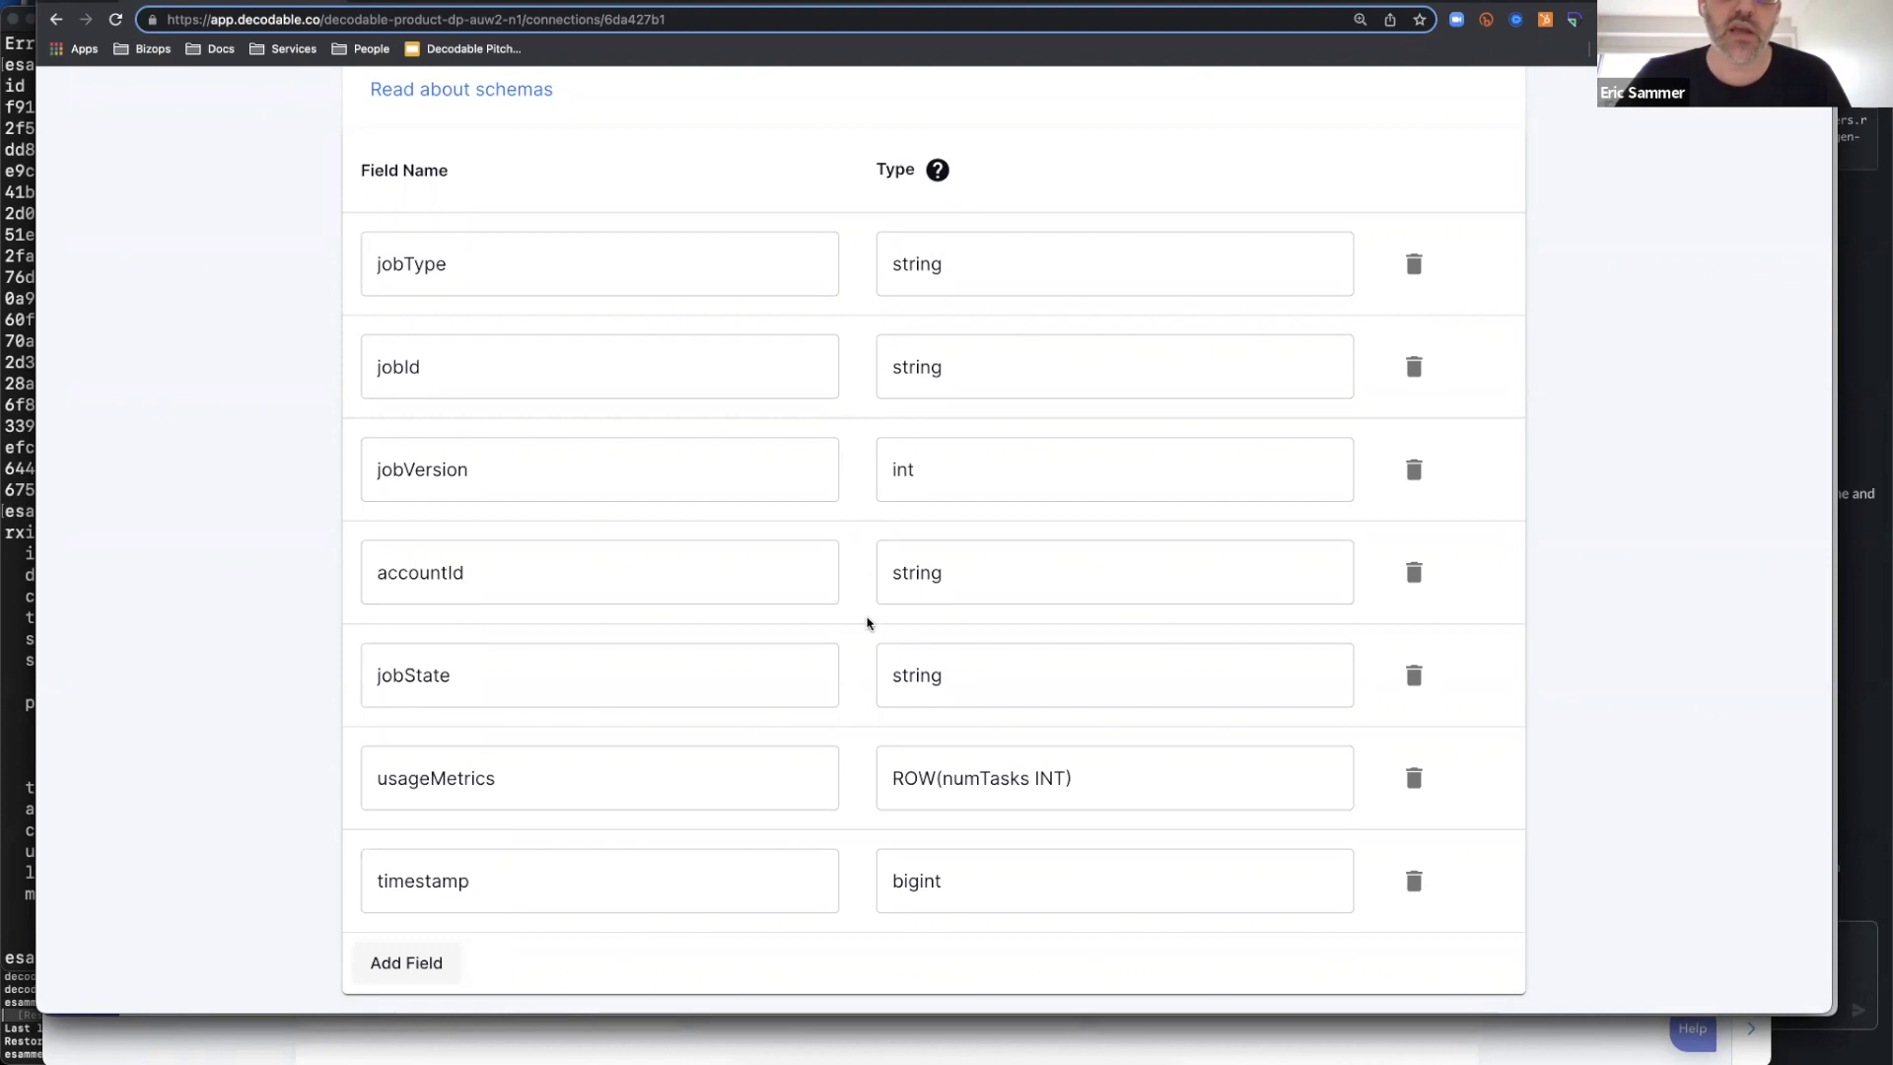
Inspect the ROW type of the usageMetrics field and its nested numTasks field, keeping the definition as is
{"action": "scroll", "coordinate": [865, 626], "scroll_direction": "down", "scroll_amount": 1}
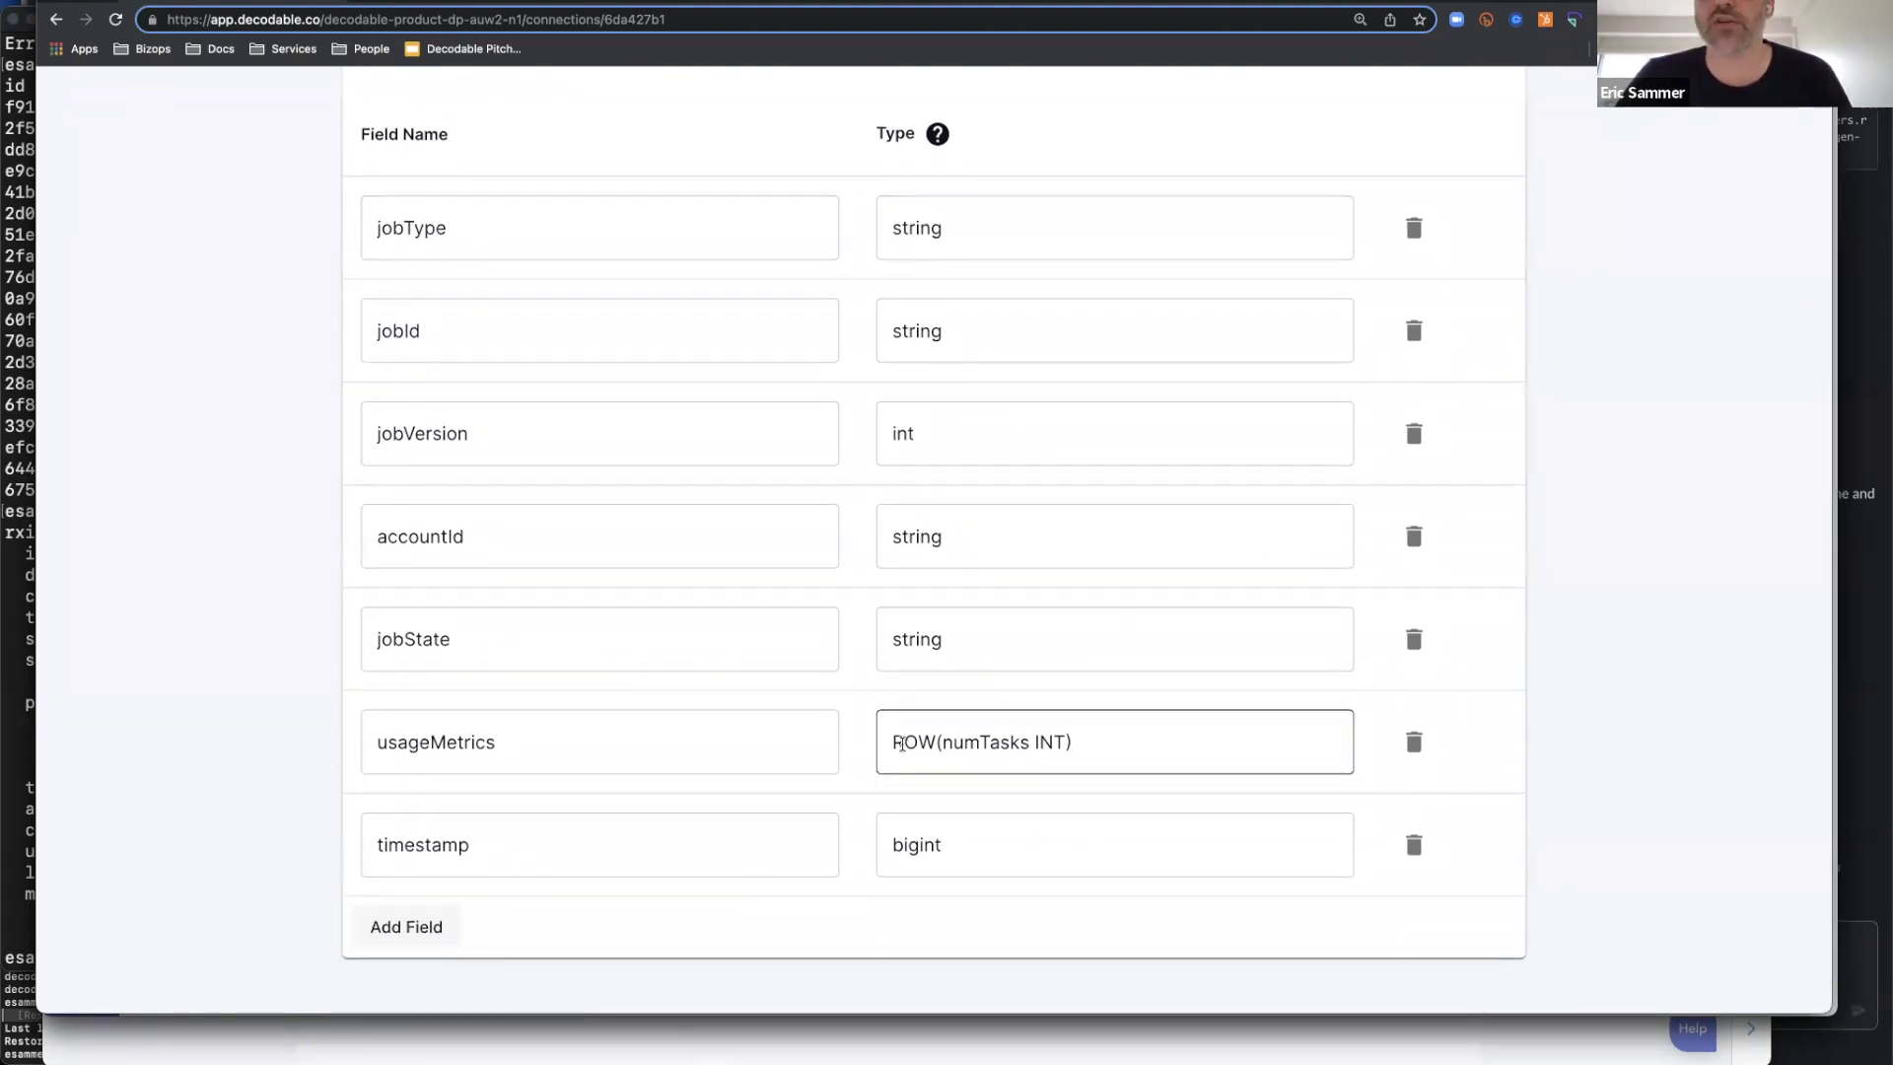
{"action": "double_click", "coordinate": [901, 744]}
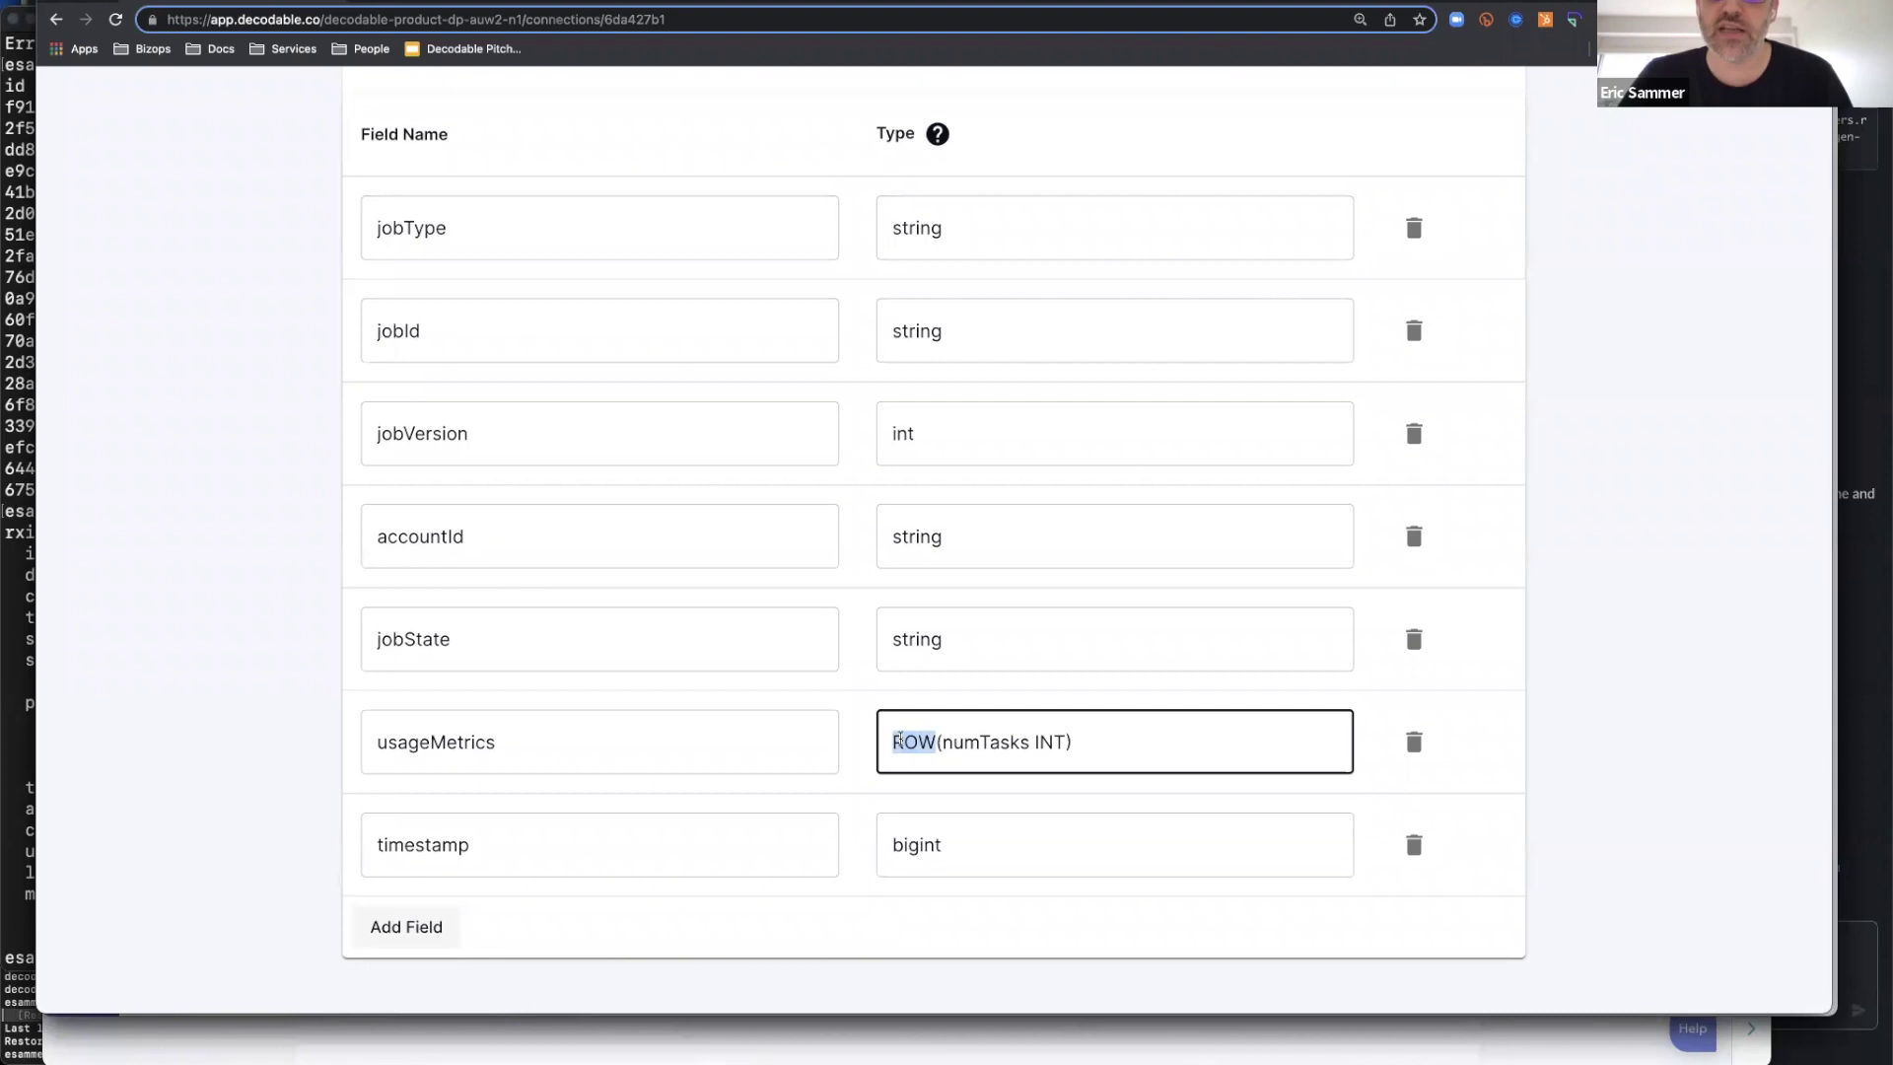
{"action": "double_click", "coordinate": [985, 744]}
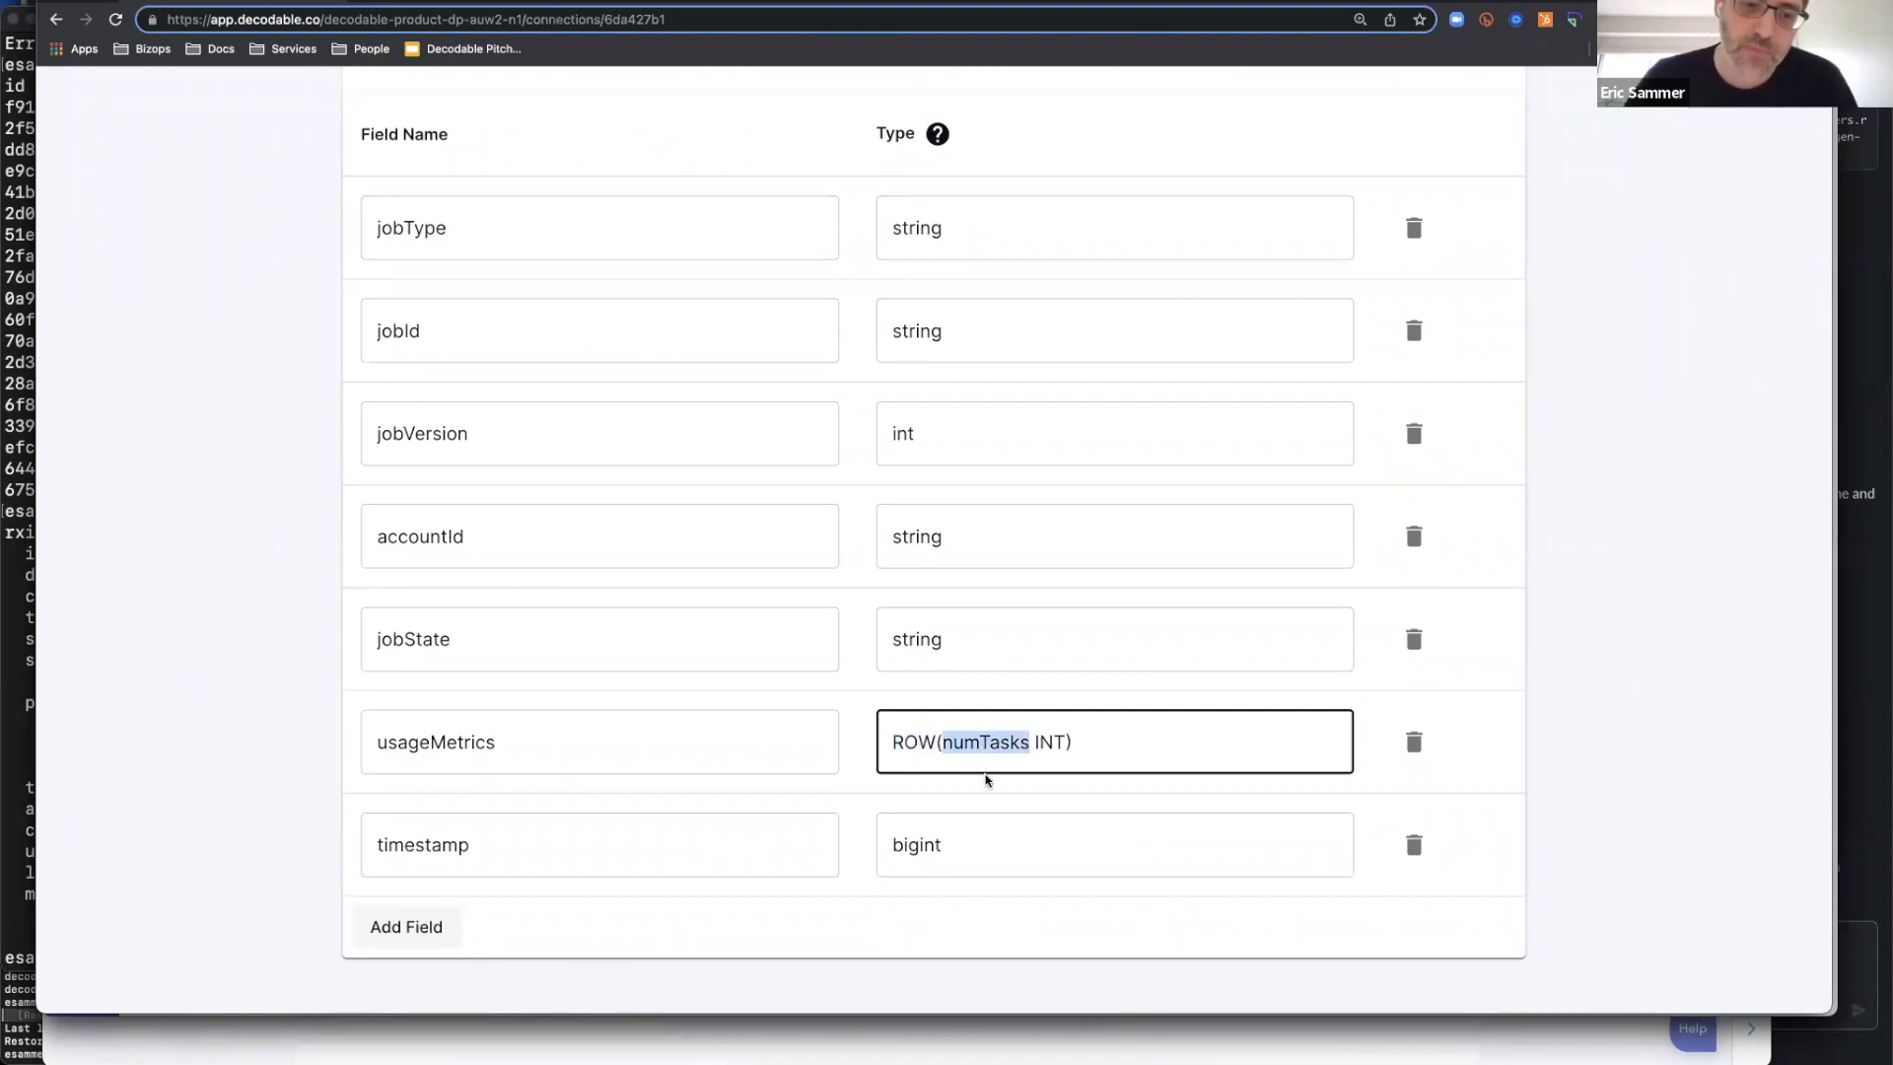
{"action": "left_click", "coordinate": [854, 809]}
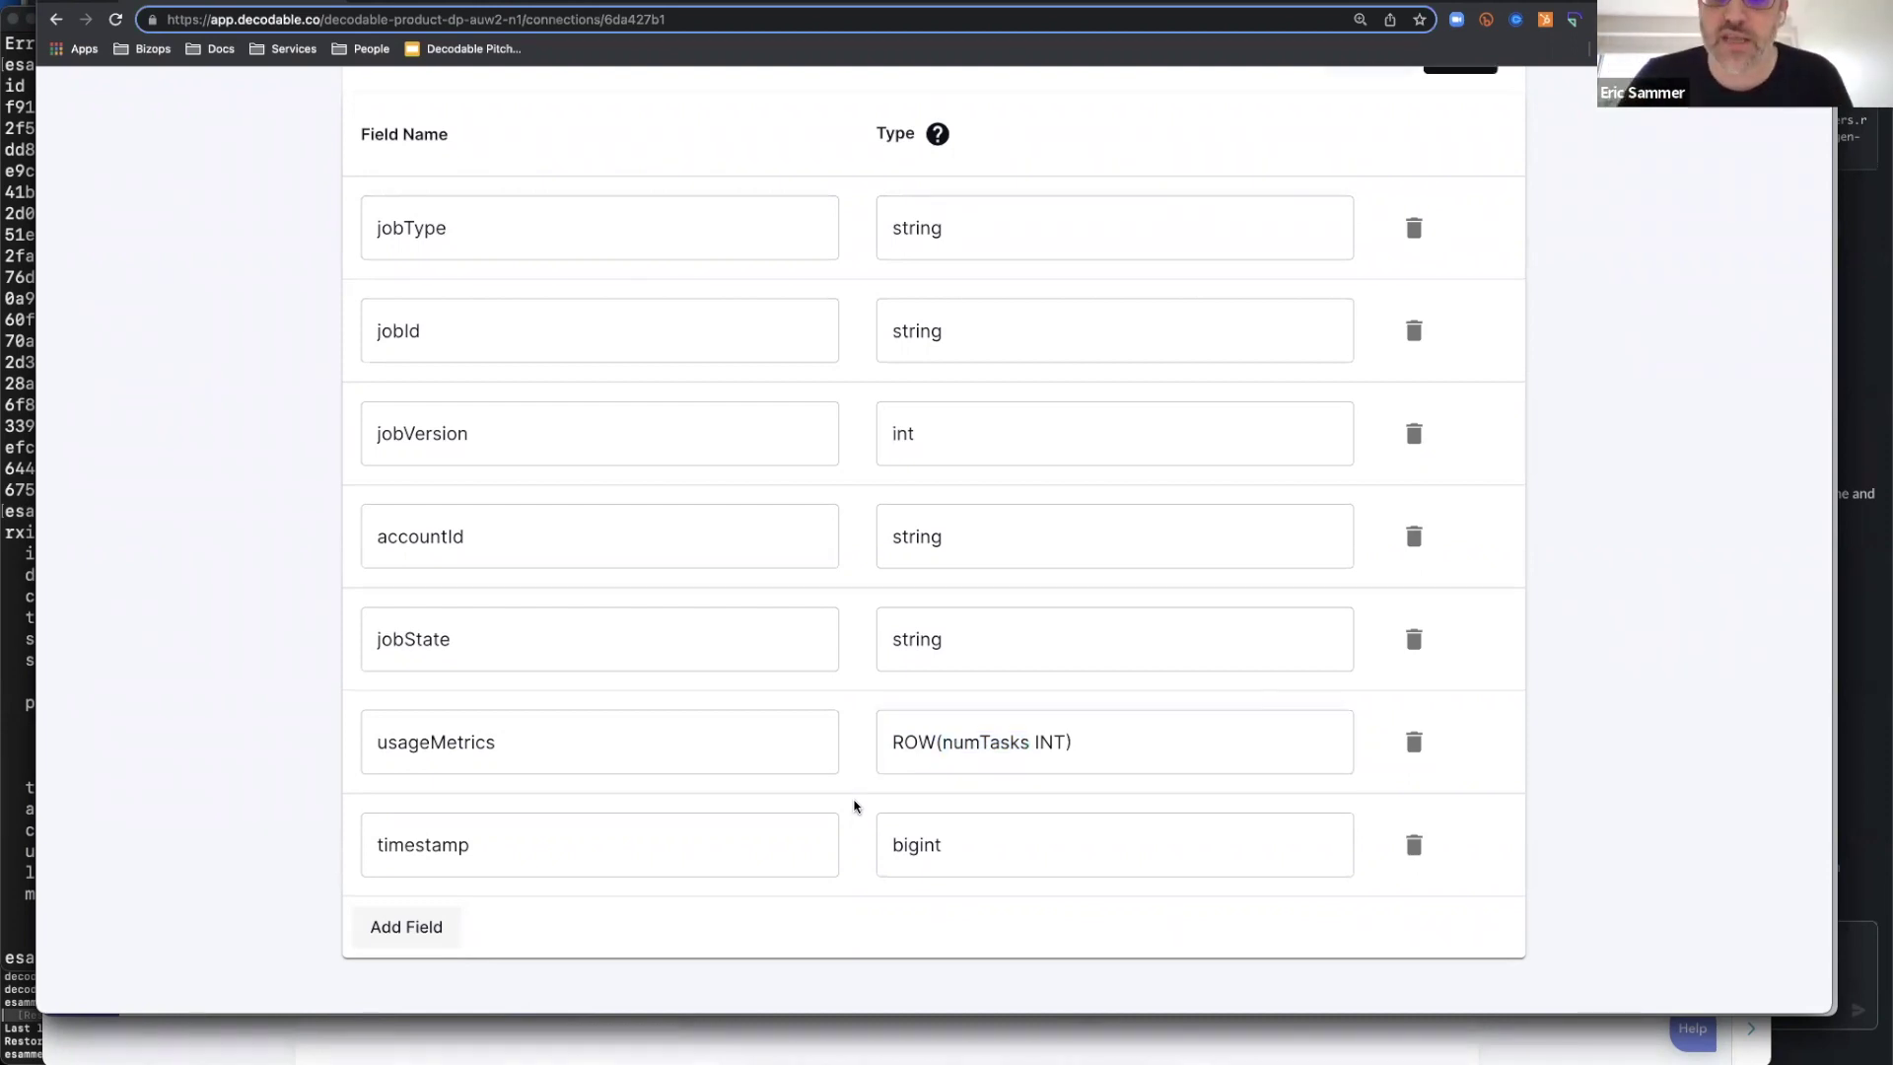
Return to the overview of the usage-metrics-cell-1 connection to view its output metrics
{"action": "scroll", "coordinate": [854, 806], "scroll_direction": "up", "scroll_amount": 3}
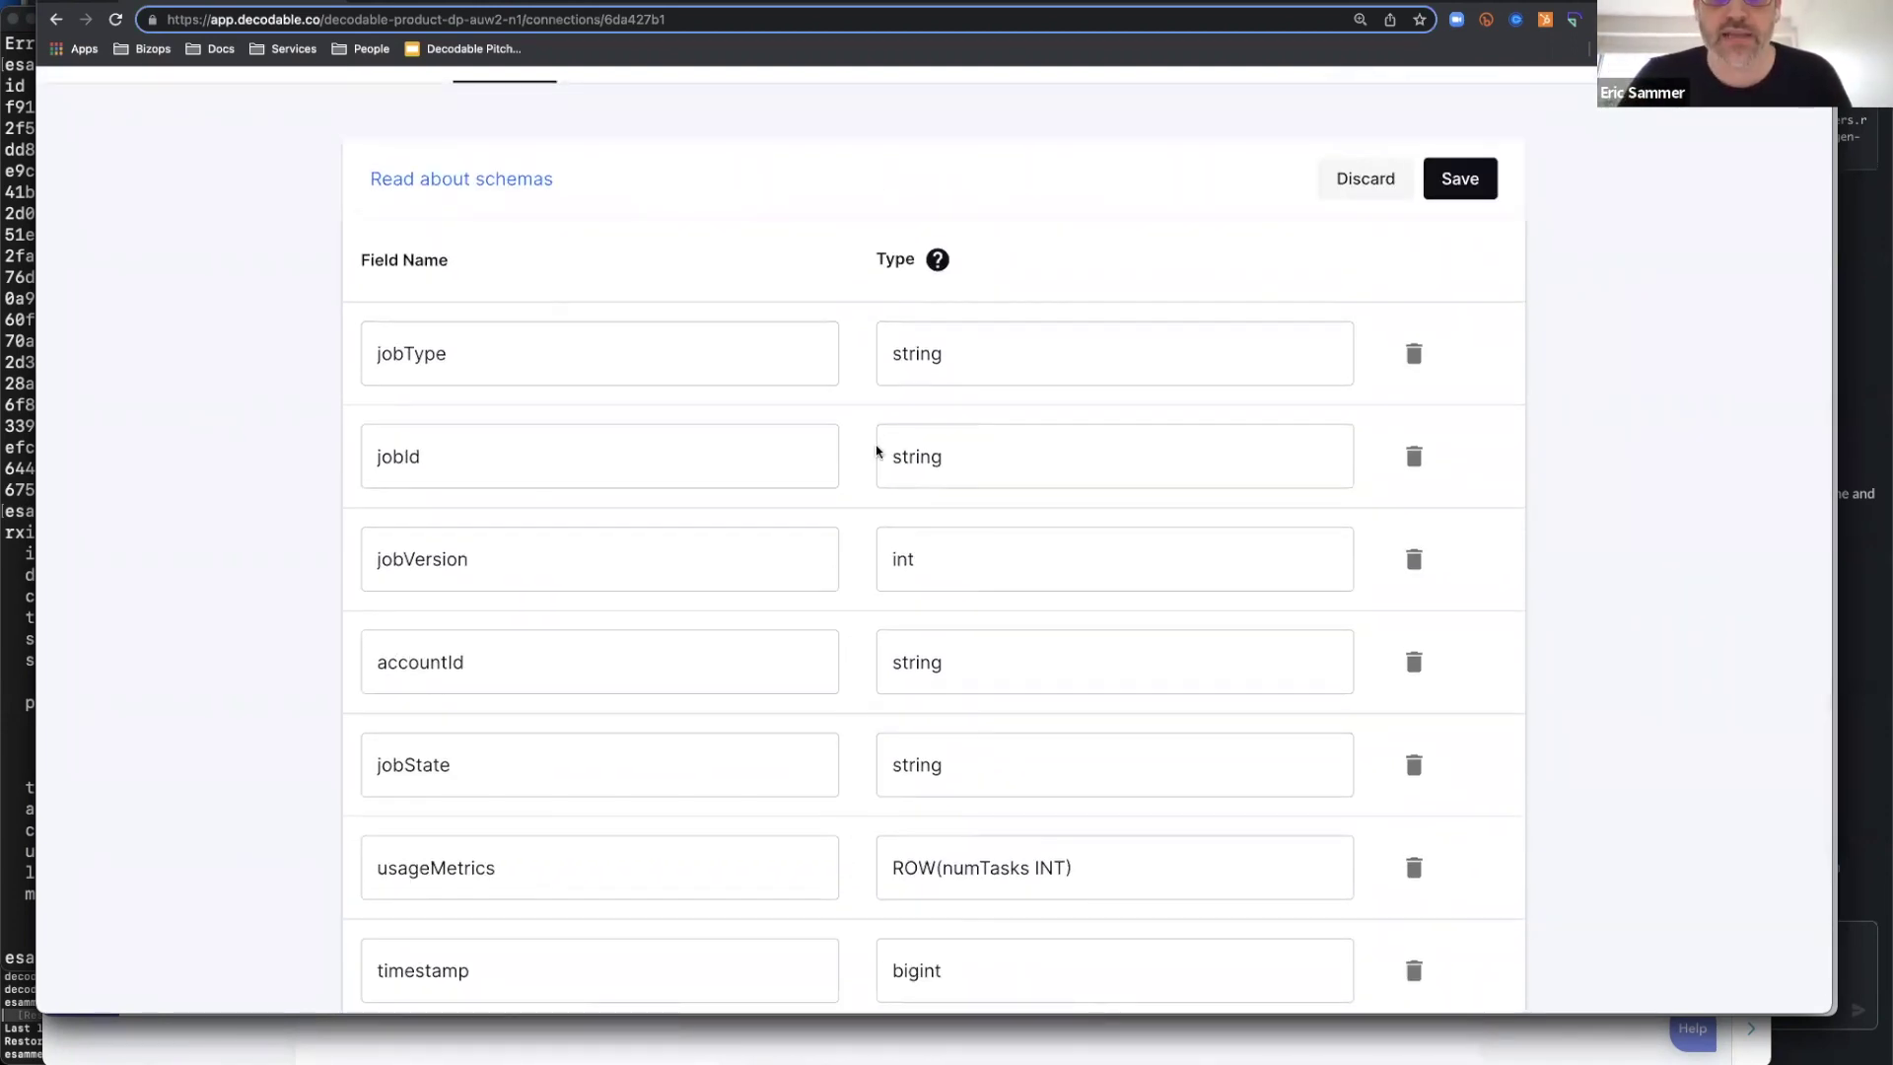
{"action": "scroll", "coordinate": [750, 300], "scroll_direction": "up", "scroll_amount": 4}
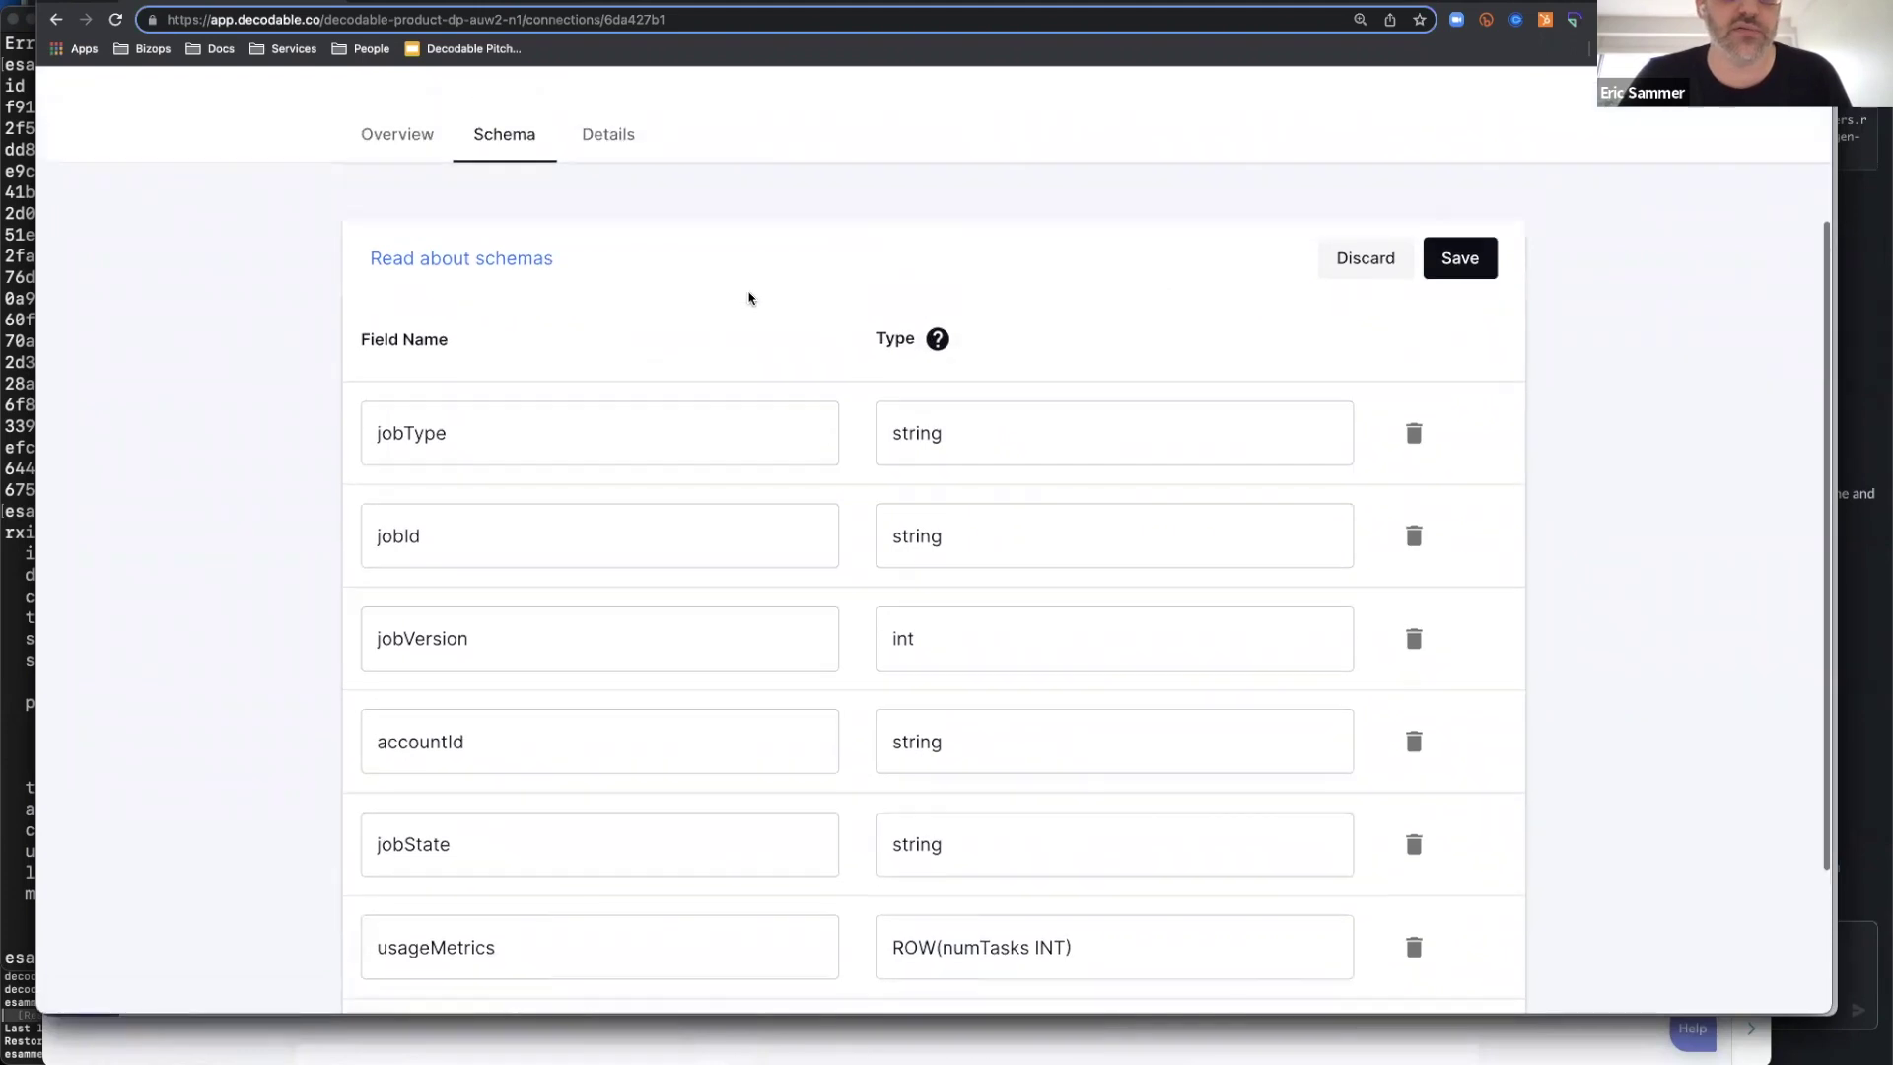
{"action": "scroll", "coordinate": [754, 342], "scroll_direction": "up", "scroll_amount": 2}
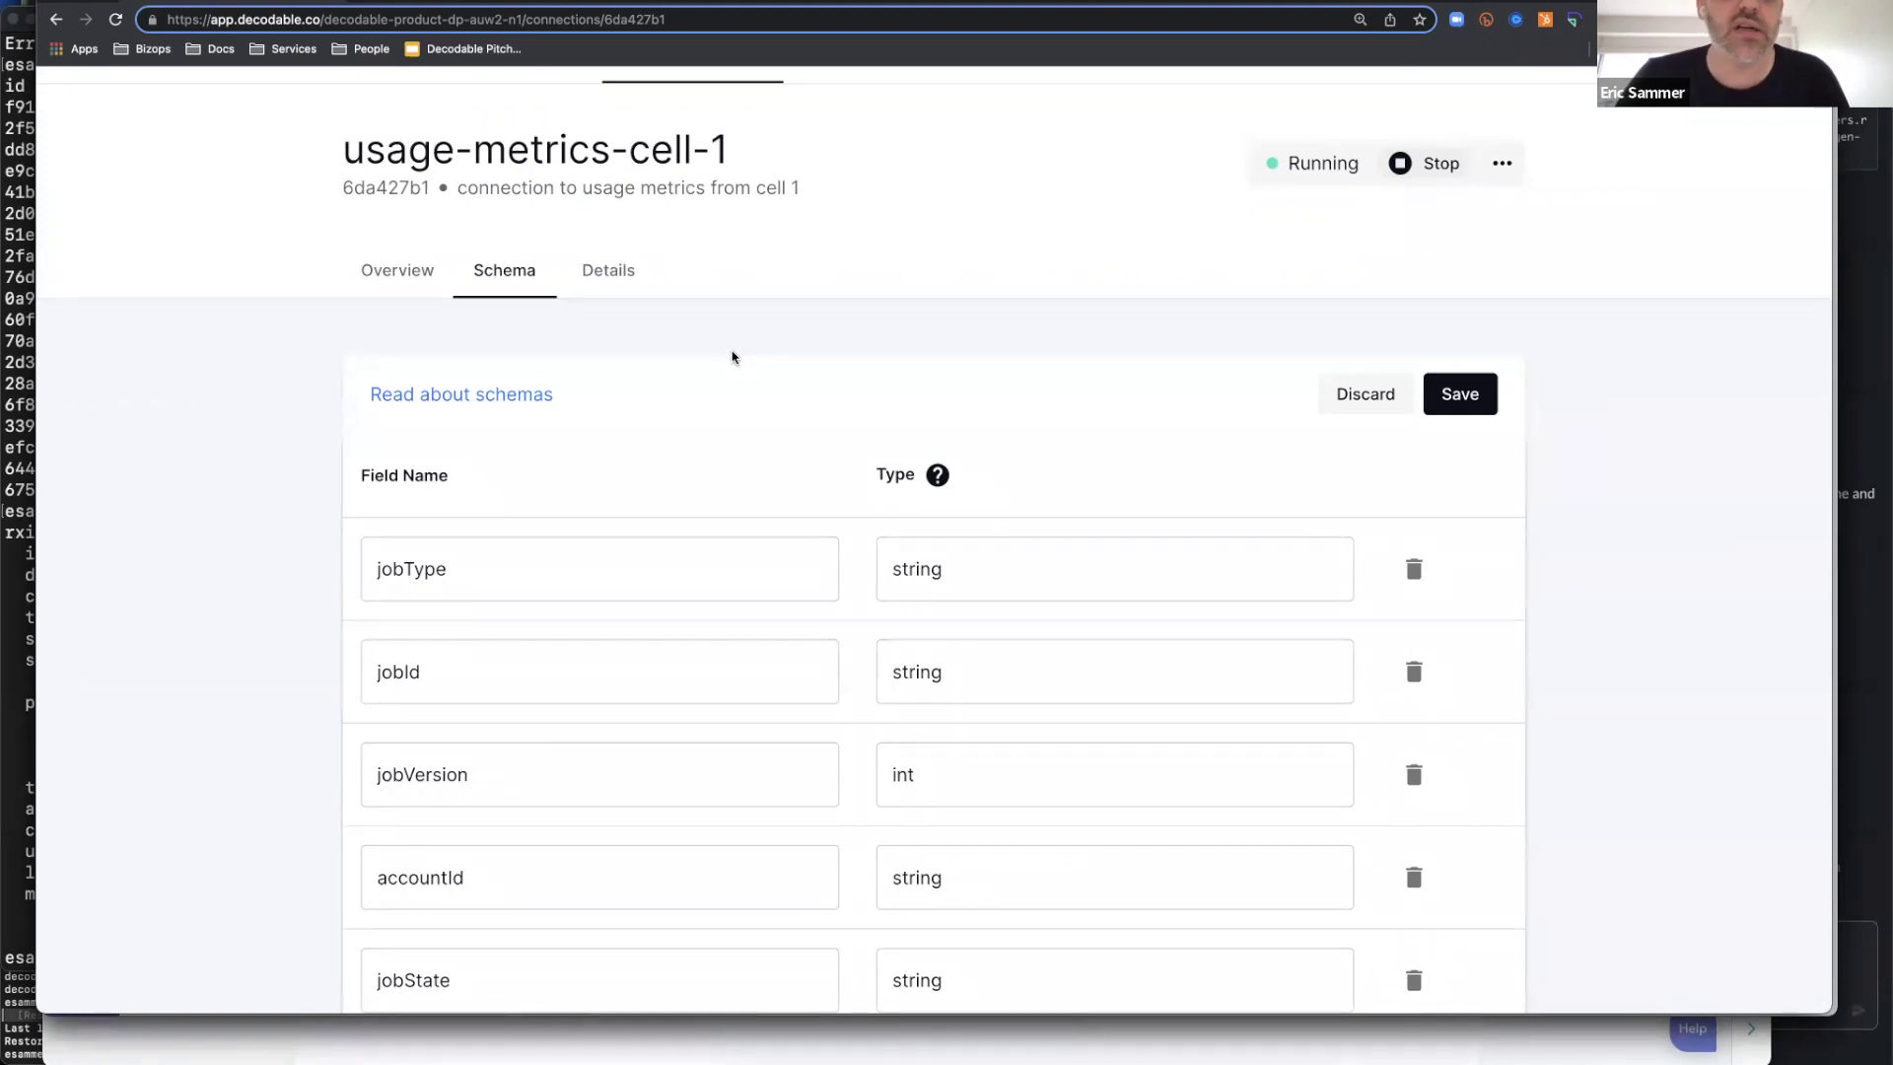
{"action": "left_click", "coordinate": [363, 270]}
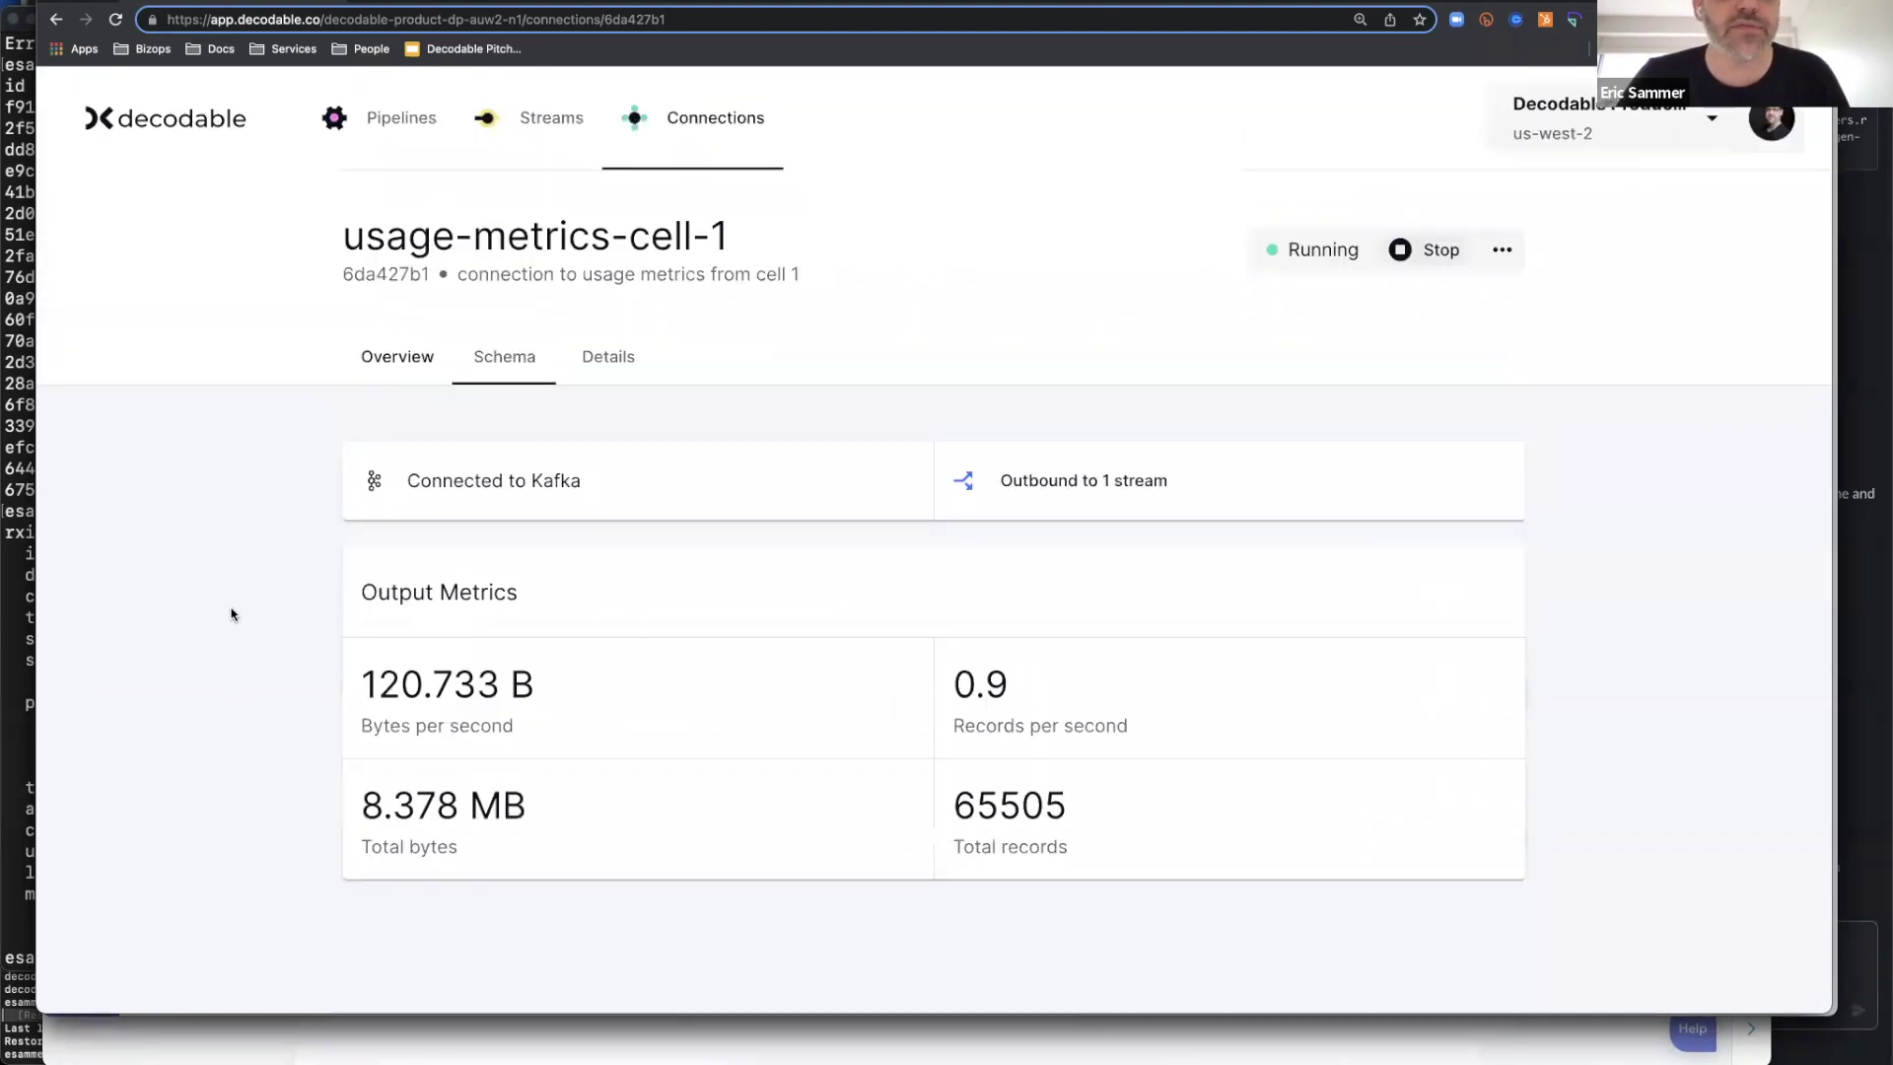
Open the connection's name and description for editing and close them without saving
{"action": "left_click", "coordinate": [1500, 250]}
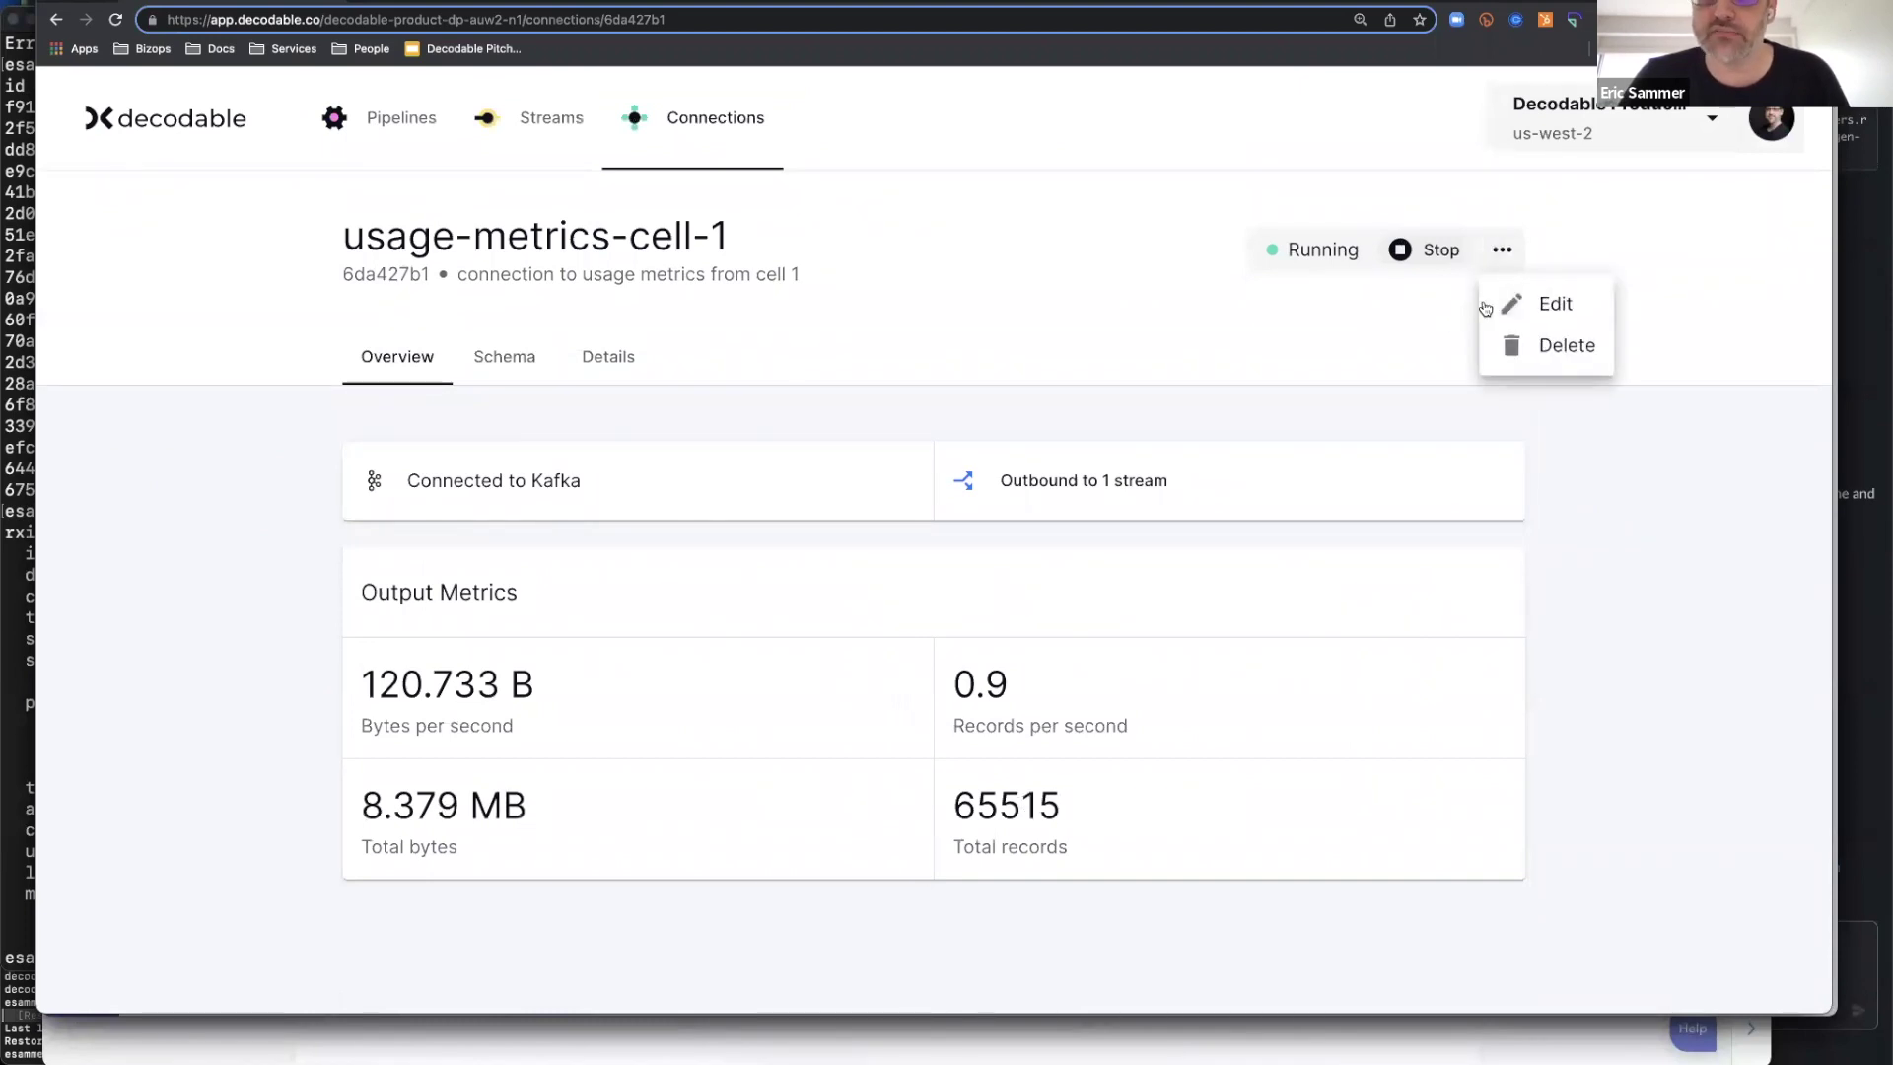
{"action": "left_click", "coordinate": [1560, 307]}
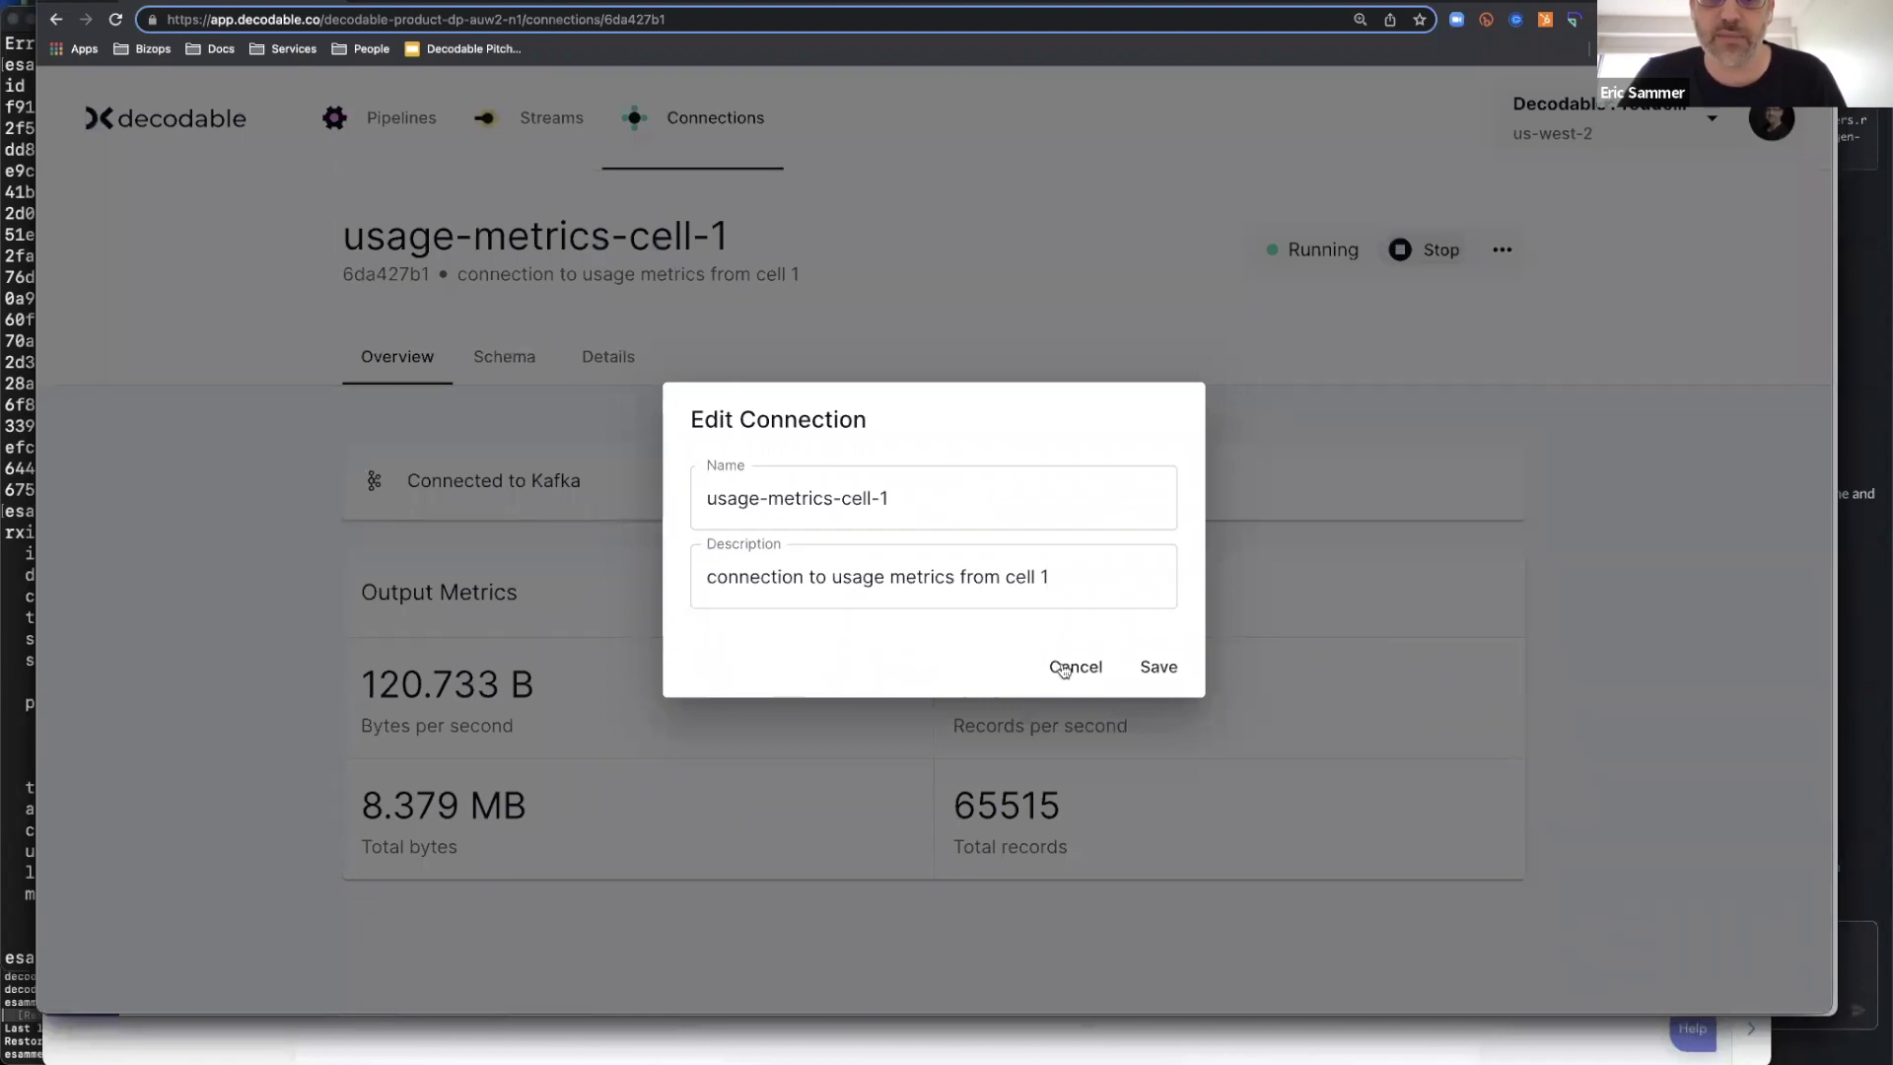
{"action": "left_click", "coordinate": [874, 724]}
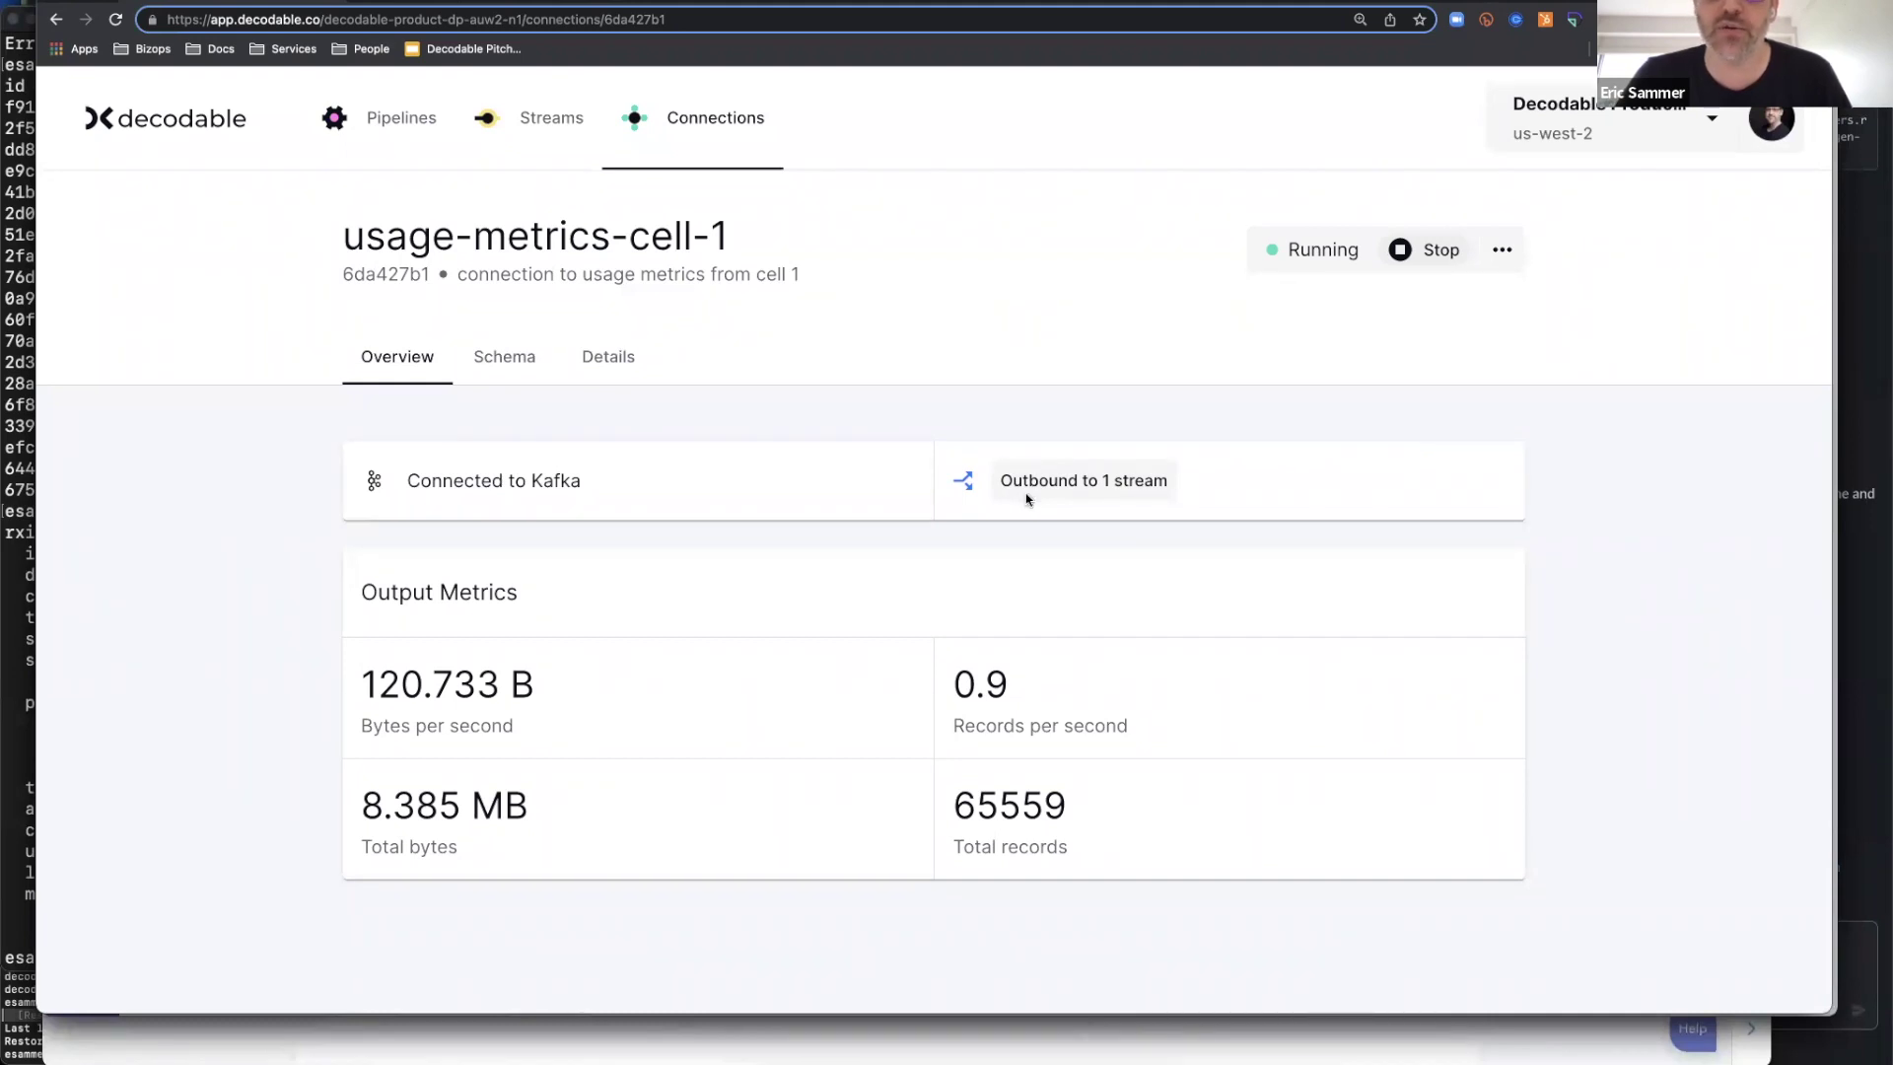
Open the connection's outbound stream, user-metrics-cell-1-raw, and examine its schema fields and types
{"action": "left_click", "coordinate": [1024, 499]}
{"action": "scroll", "coordinate": [1016, 500], "scroll_direction": "down", "scroll_amount": 2}
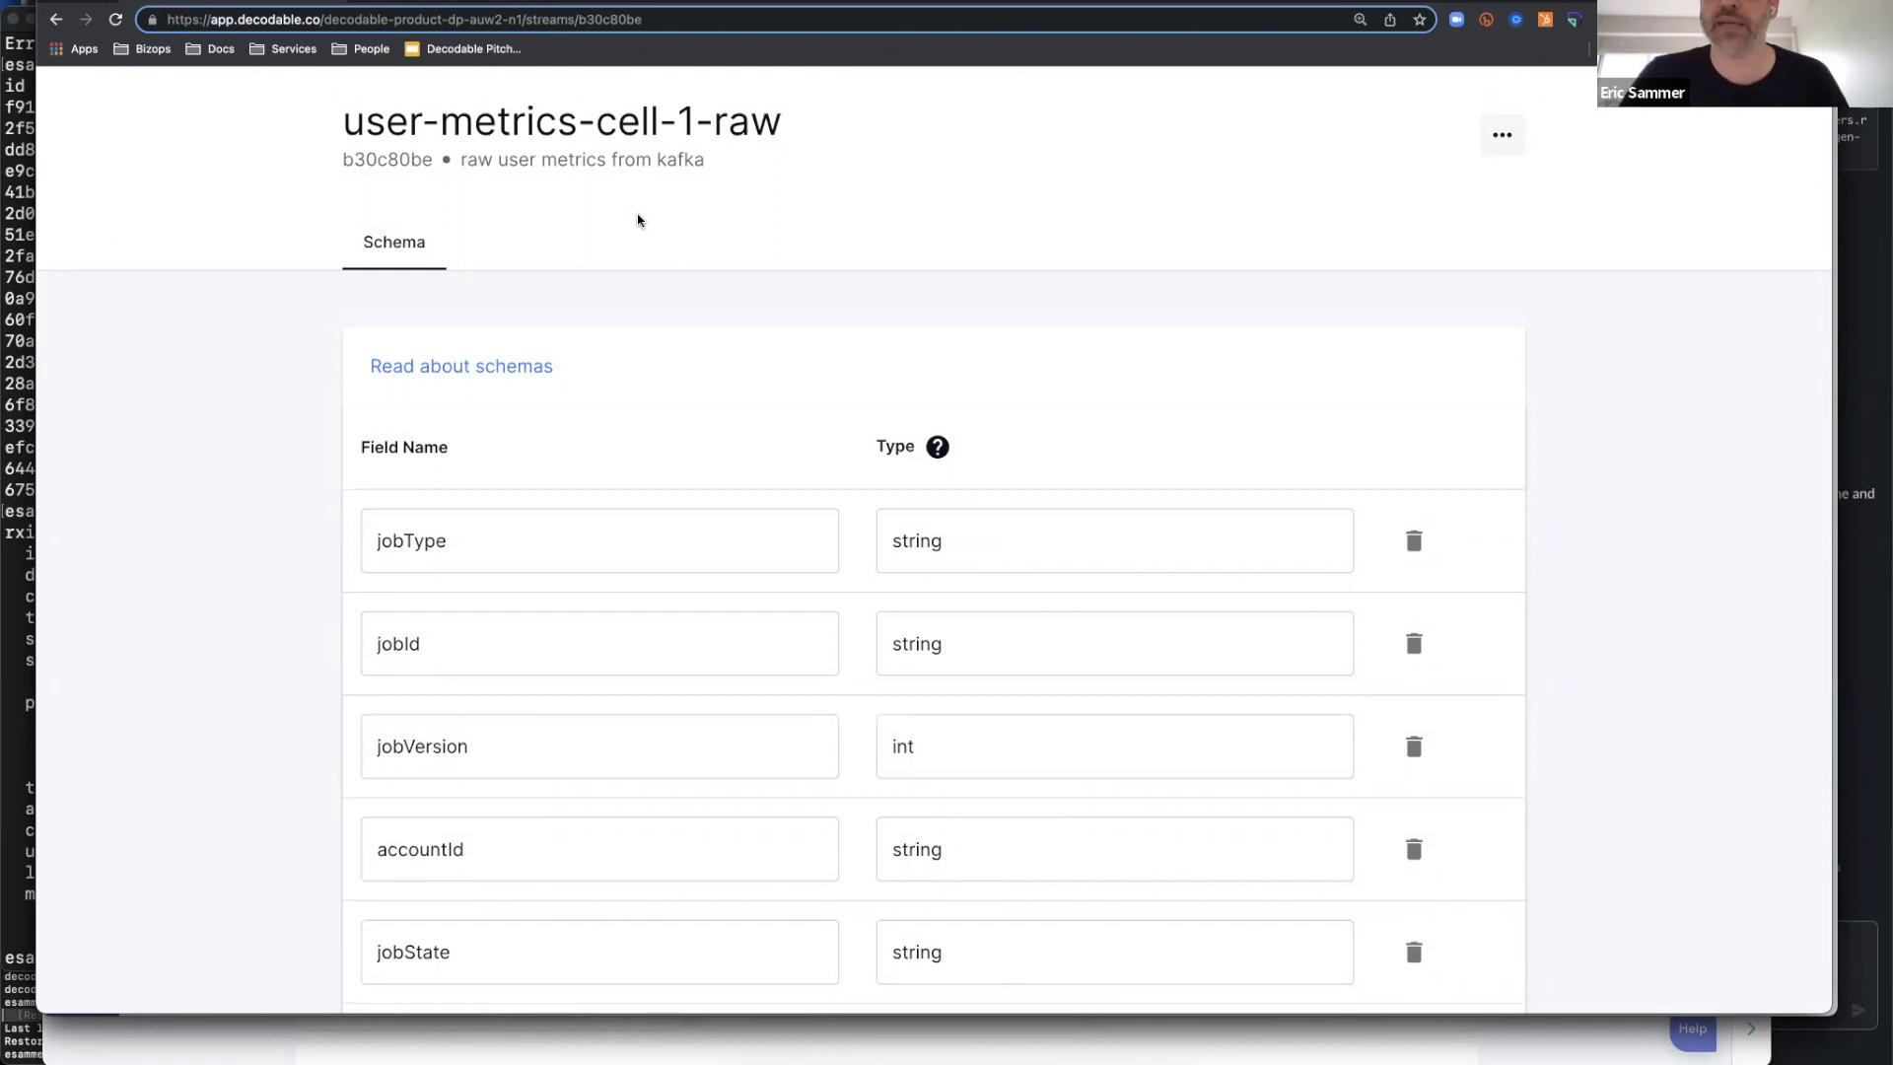
{"action": "scroll", "coordinate": [663, 344], "scroll_direction": "down", "scroll_amount": 3}
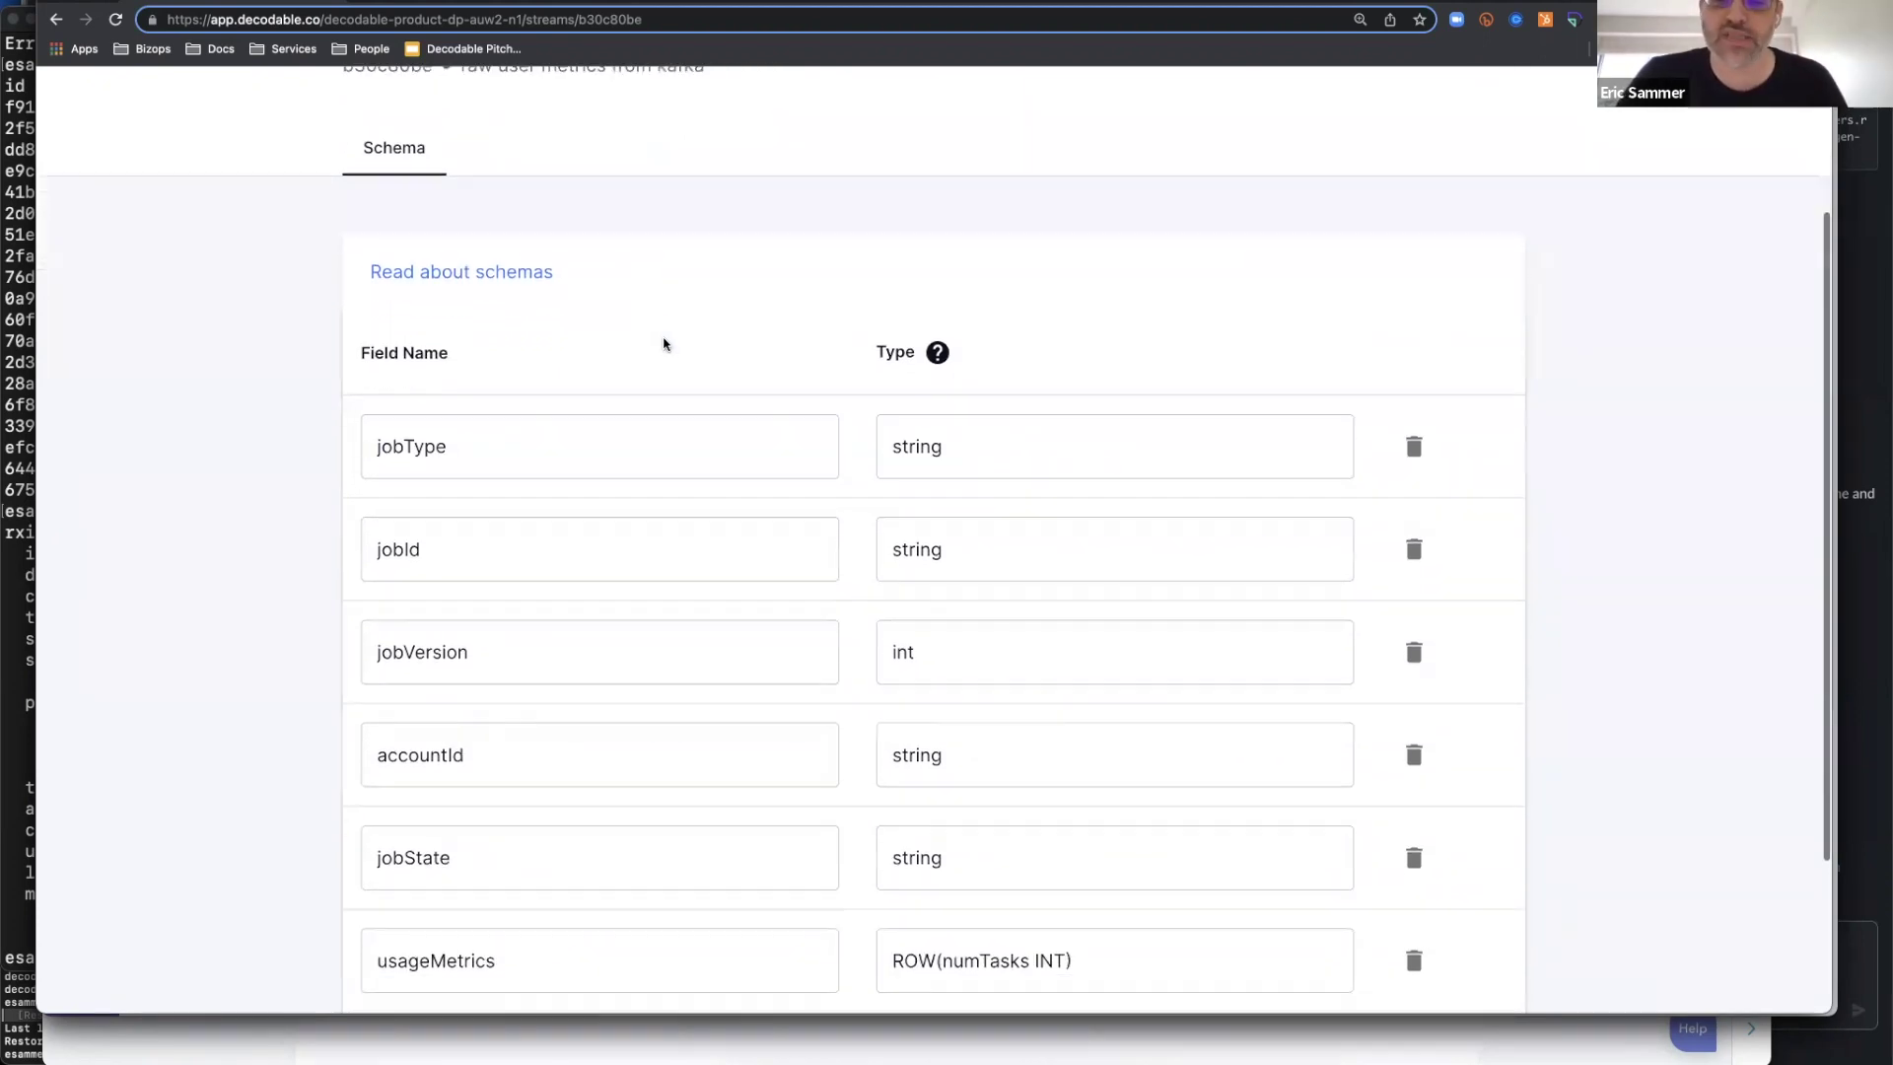
{"action": "scroll", "coordinate": [664, 343], "scroll_direction": "down", "scroll_amount": 1}
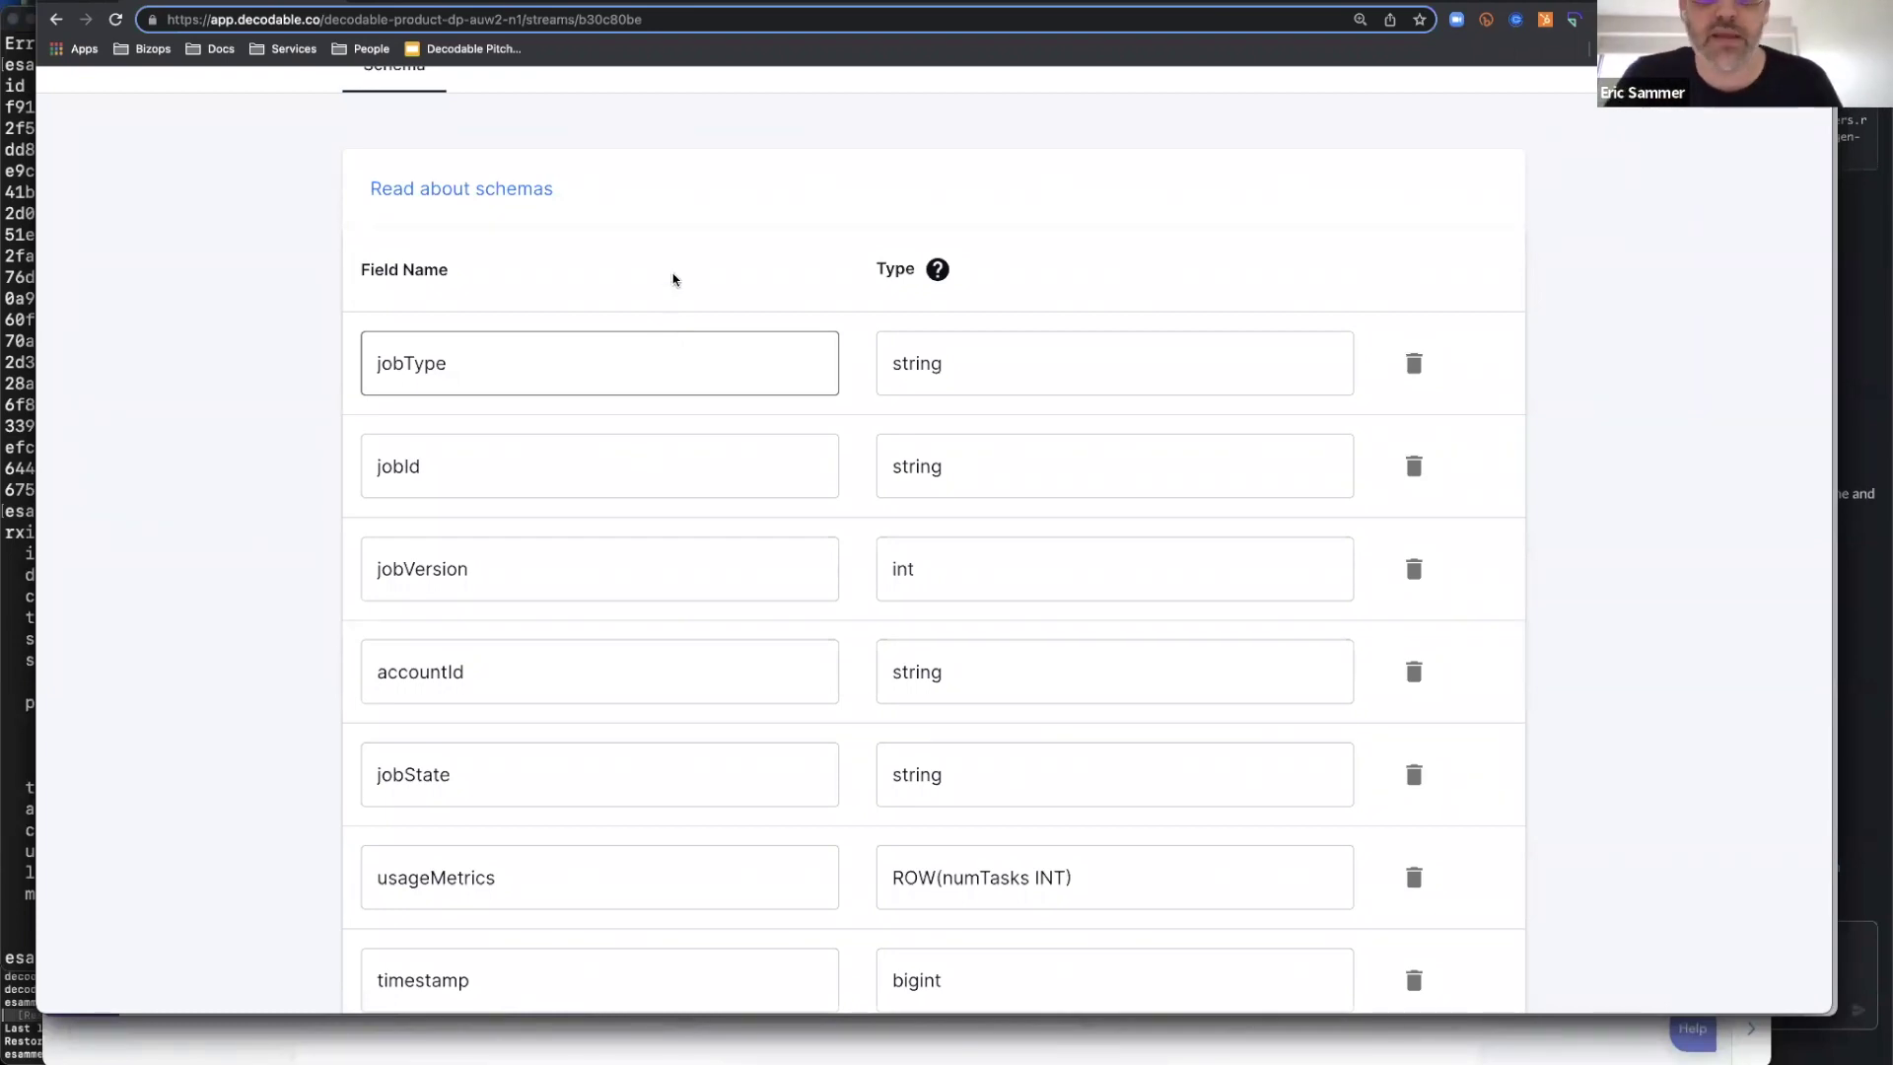
{"action": "scroll", "coordinate": [715, 602], "scroll_direction": "down", "scroll_amount": 1}
{"action": "scroll", "coordinate": [714, 603], "scroll_direction": "down", "scroll_amount": 1}
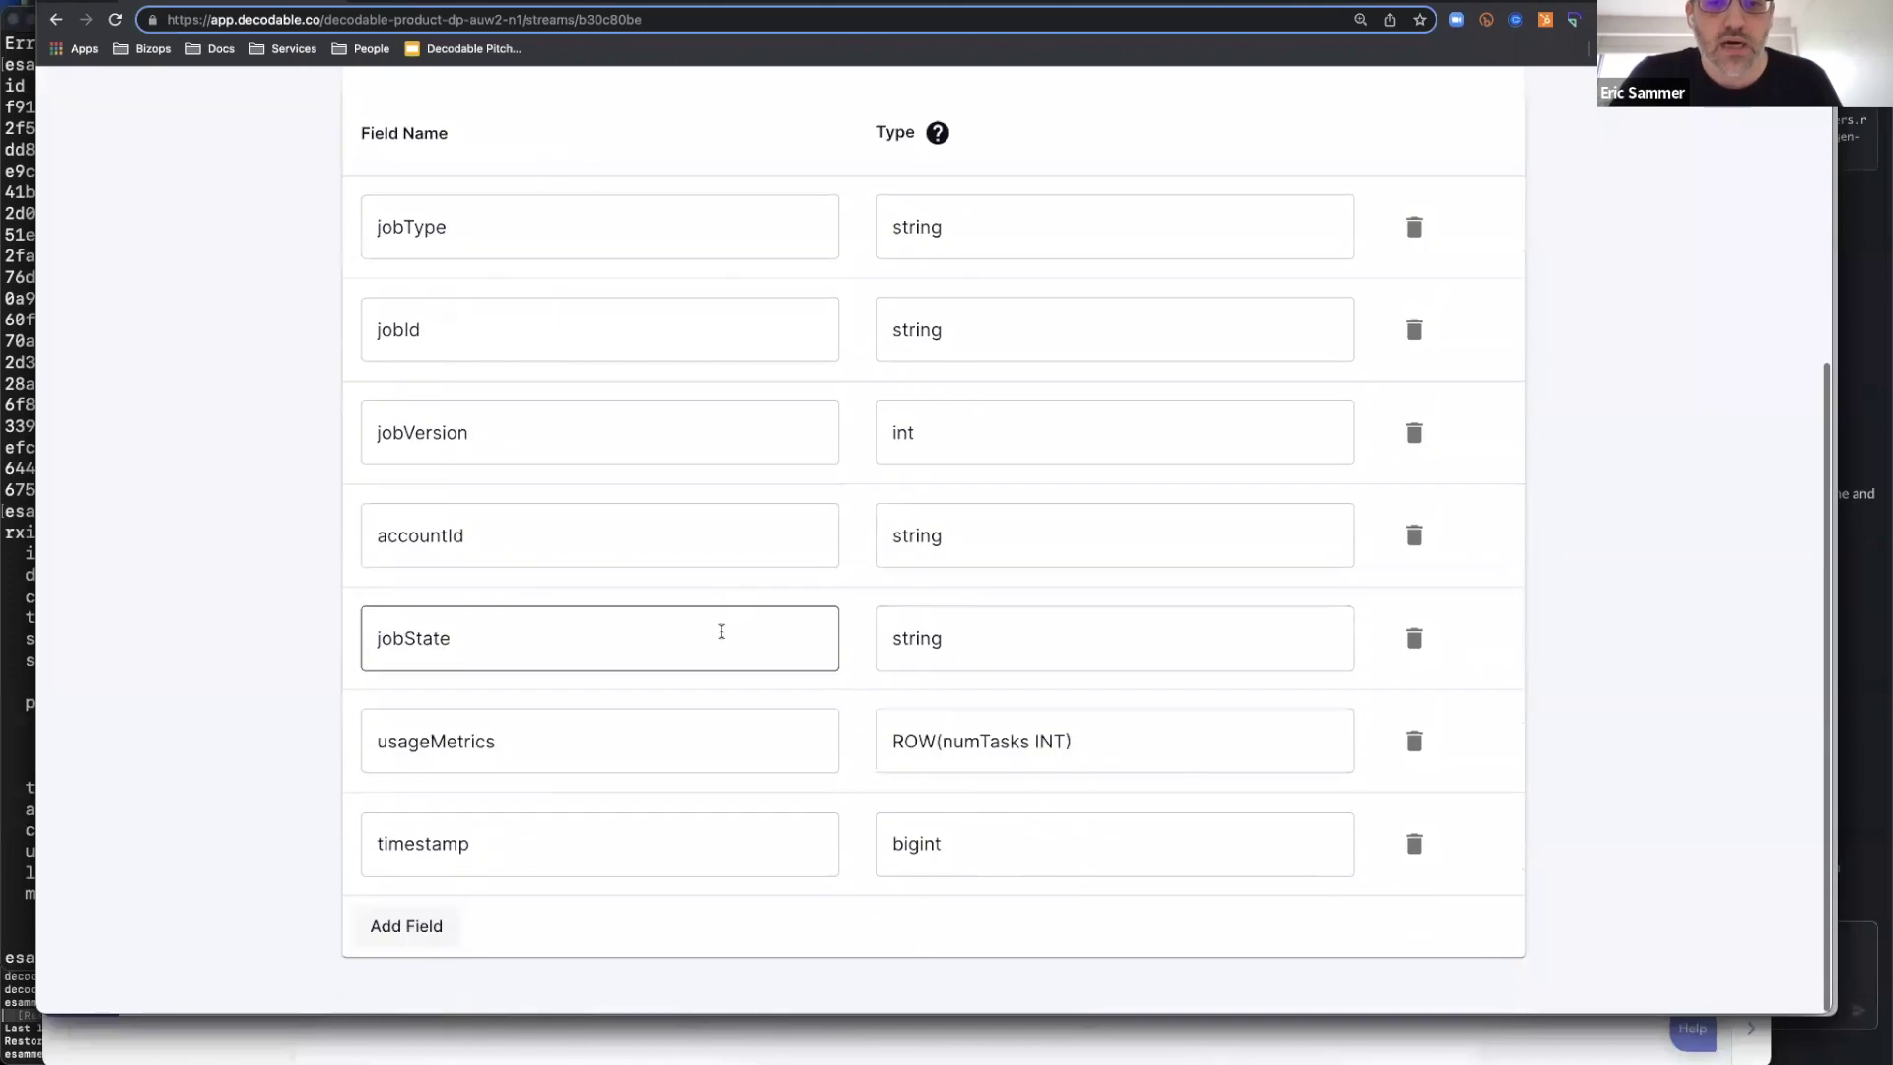
{"action": "scroll", "coordinate": [741, 814], "scroll_direction": "up", "scroll_amount": 1}
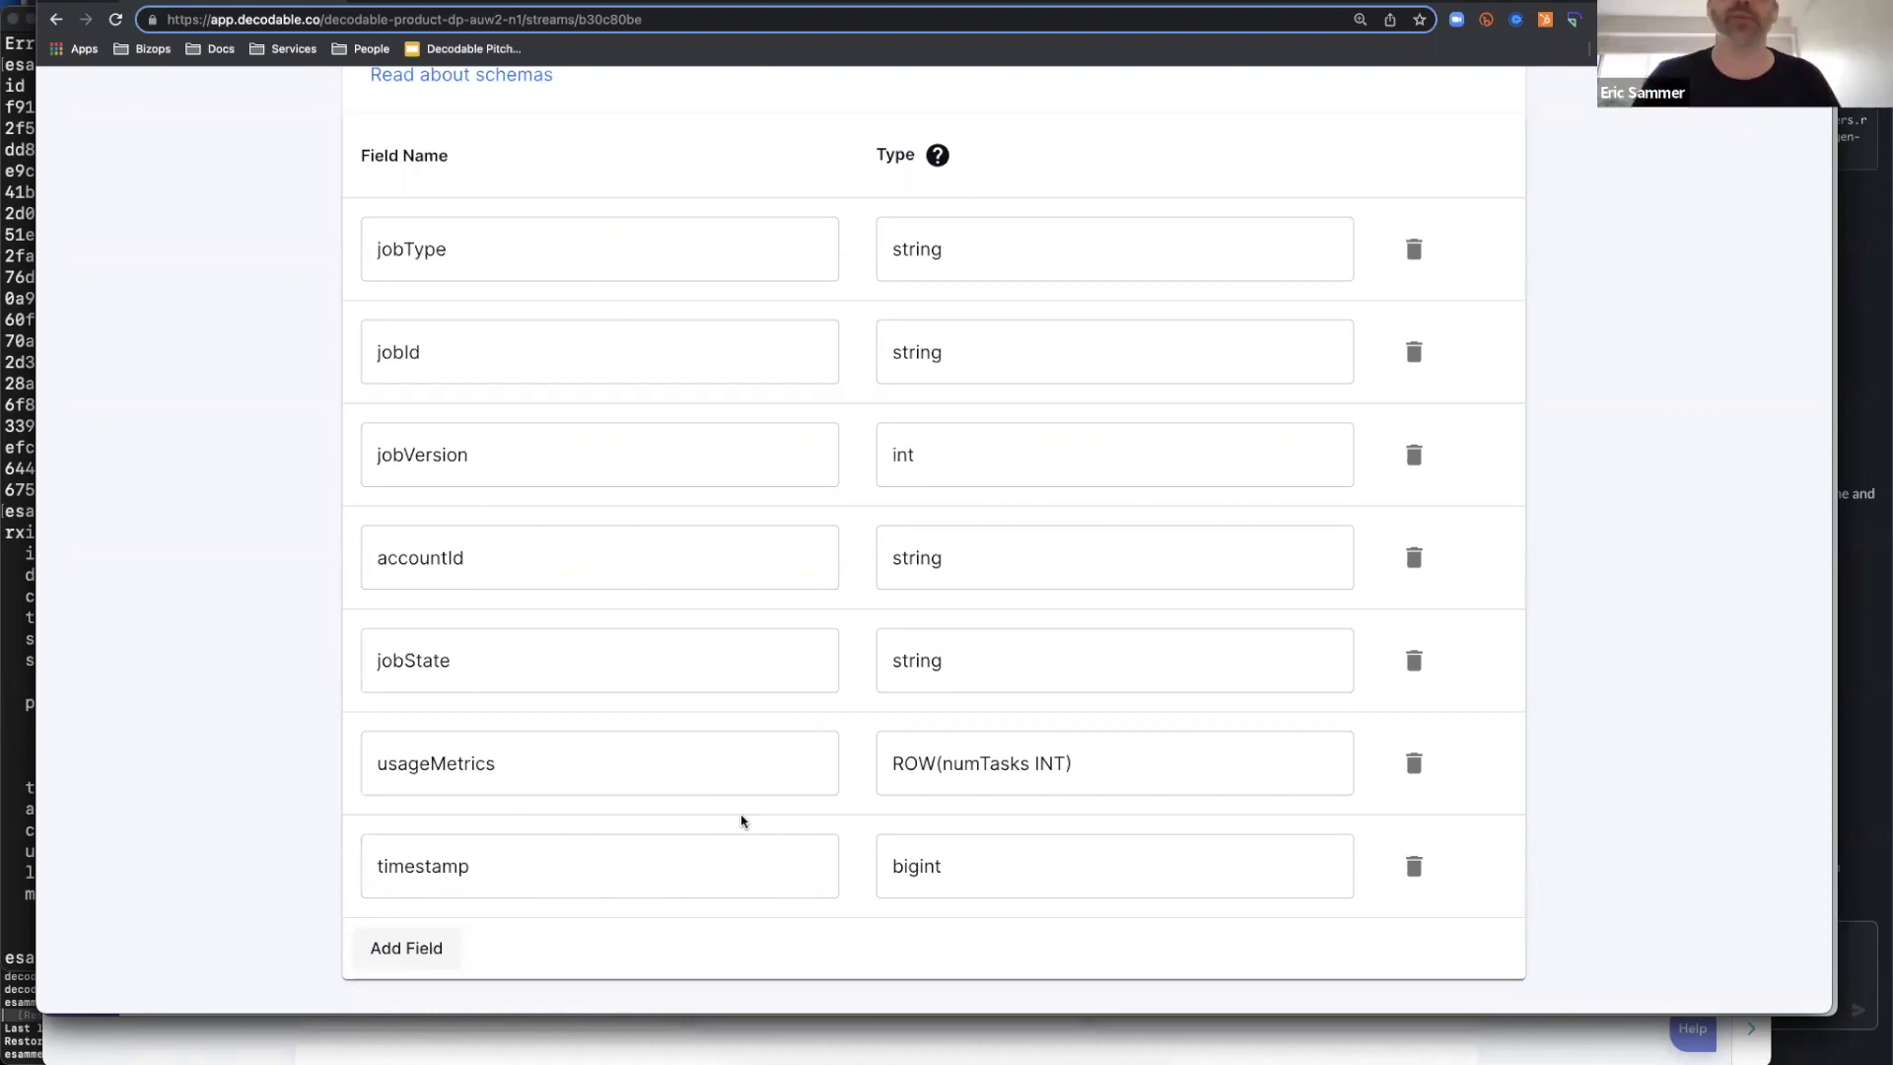
Go back to the header of the user-metrics-cell-1-raw stream and check its additional actions without choosing one
{"action": "scroll", "coordinate": [720, 687], "scroll_direction": "up", "scroll_amount": 5}
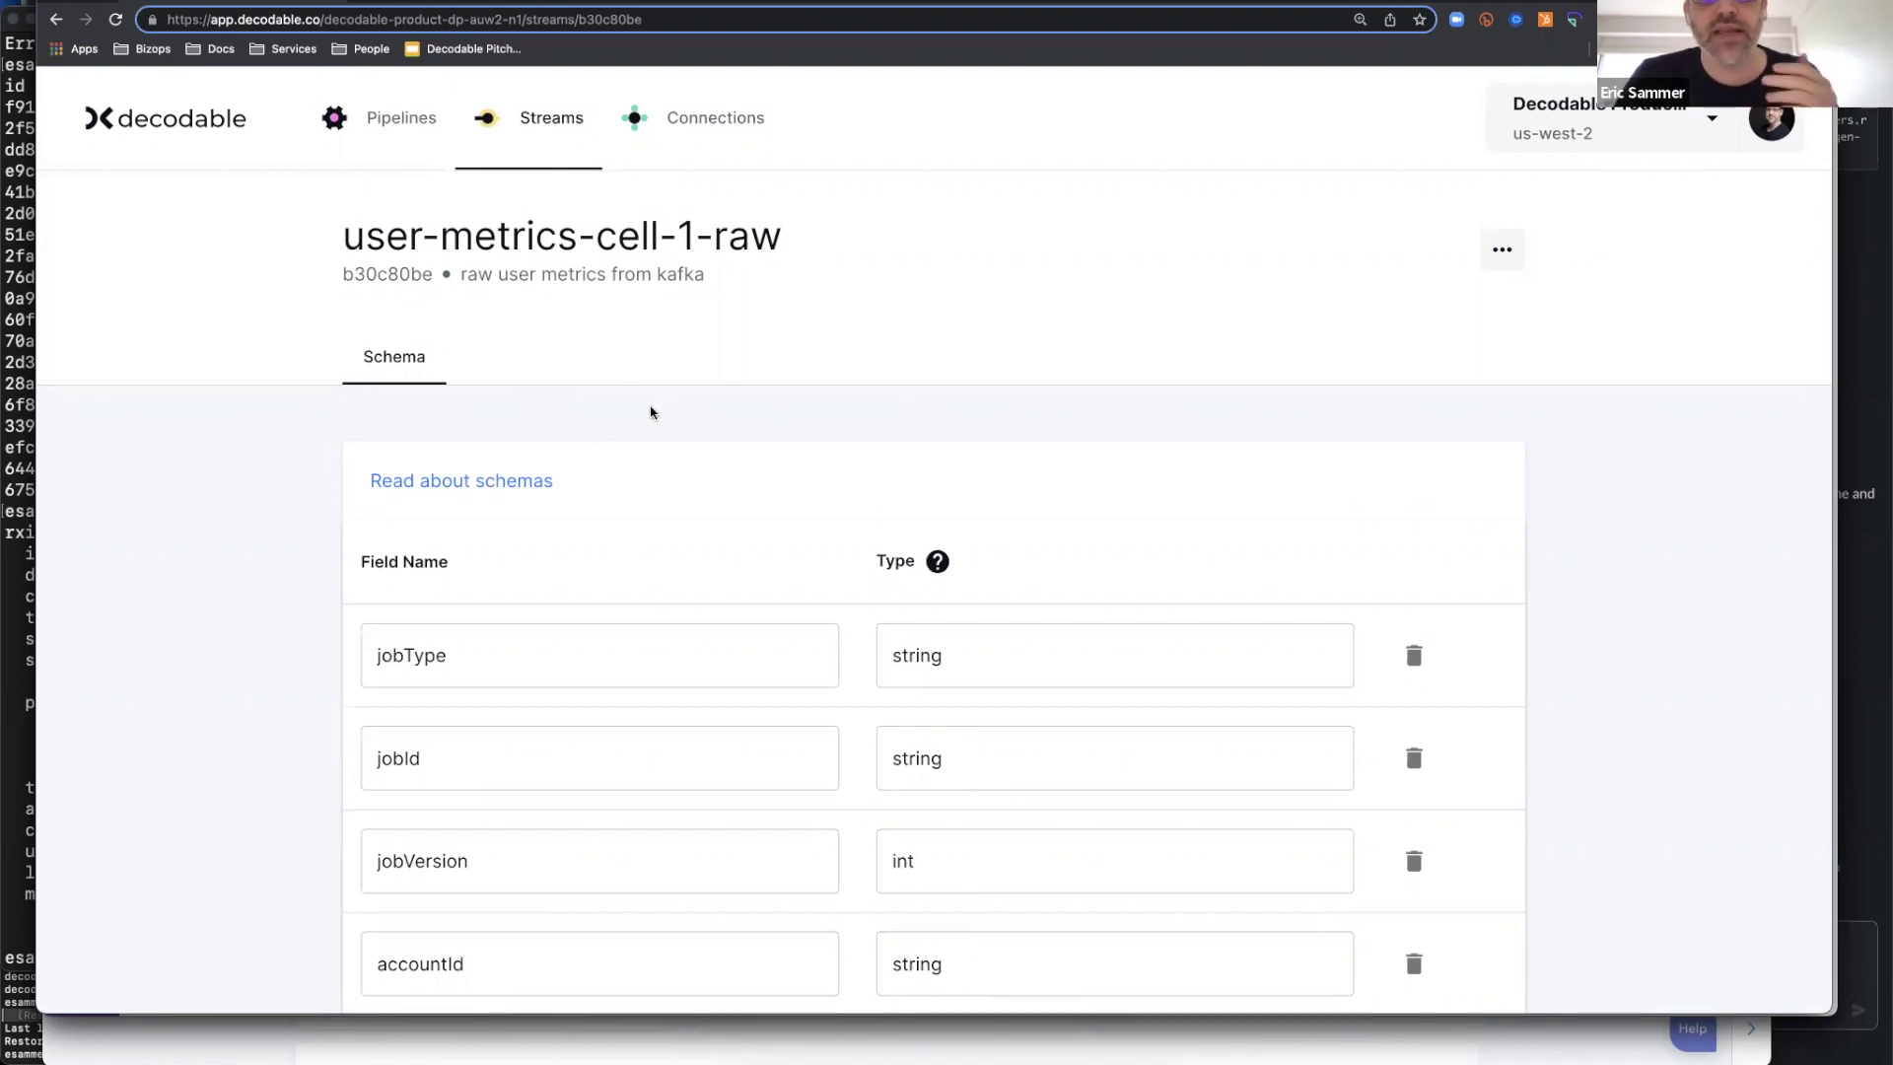
{"action": "scroll", "coordinate": [651, 412], "scroll_direction": "down", "scroll_amount": 2}
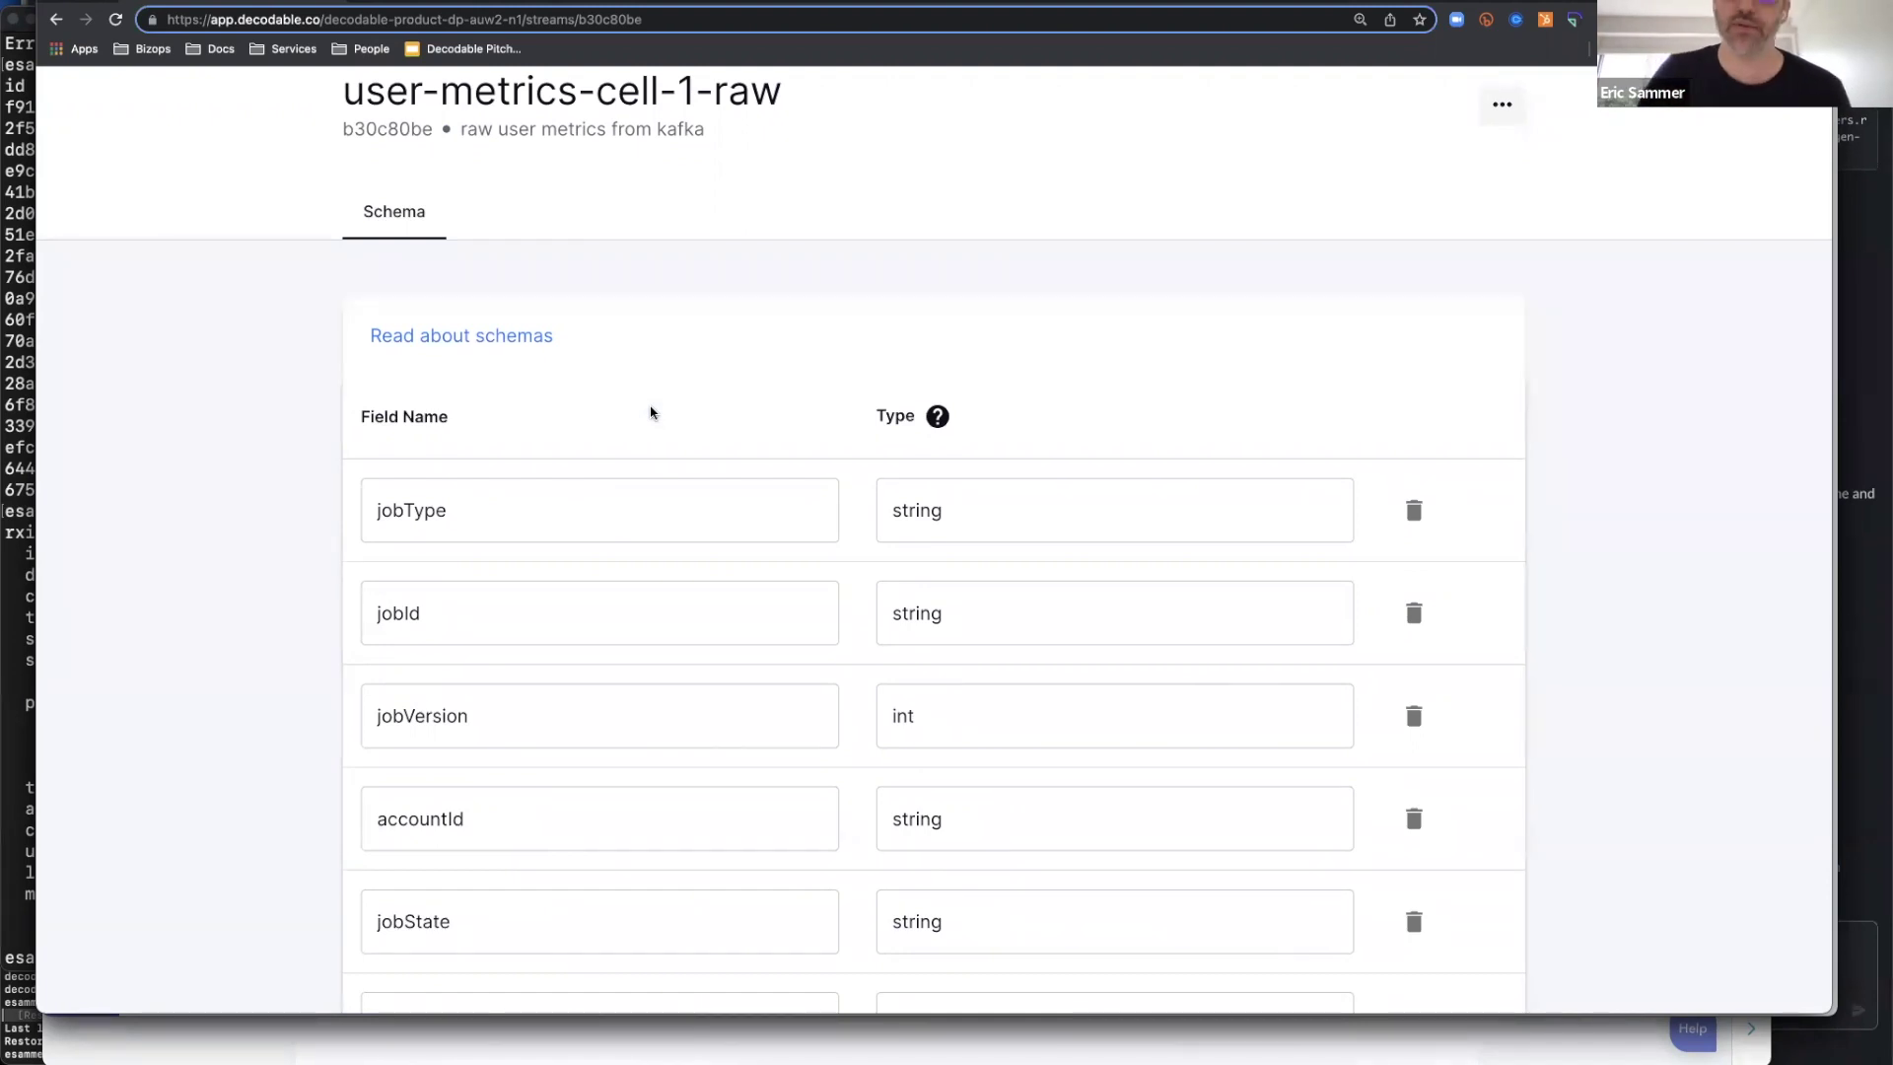
{"action": "scroll", "coordinate": [596, 340], "scroll_direction": "up", "scroll_amount": 2}
{"action": "scroll", "coordinate": [596, 340], "scroll_direction": "up", "scroll_amount": 1}
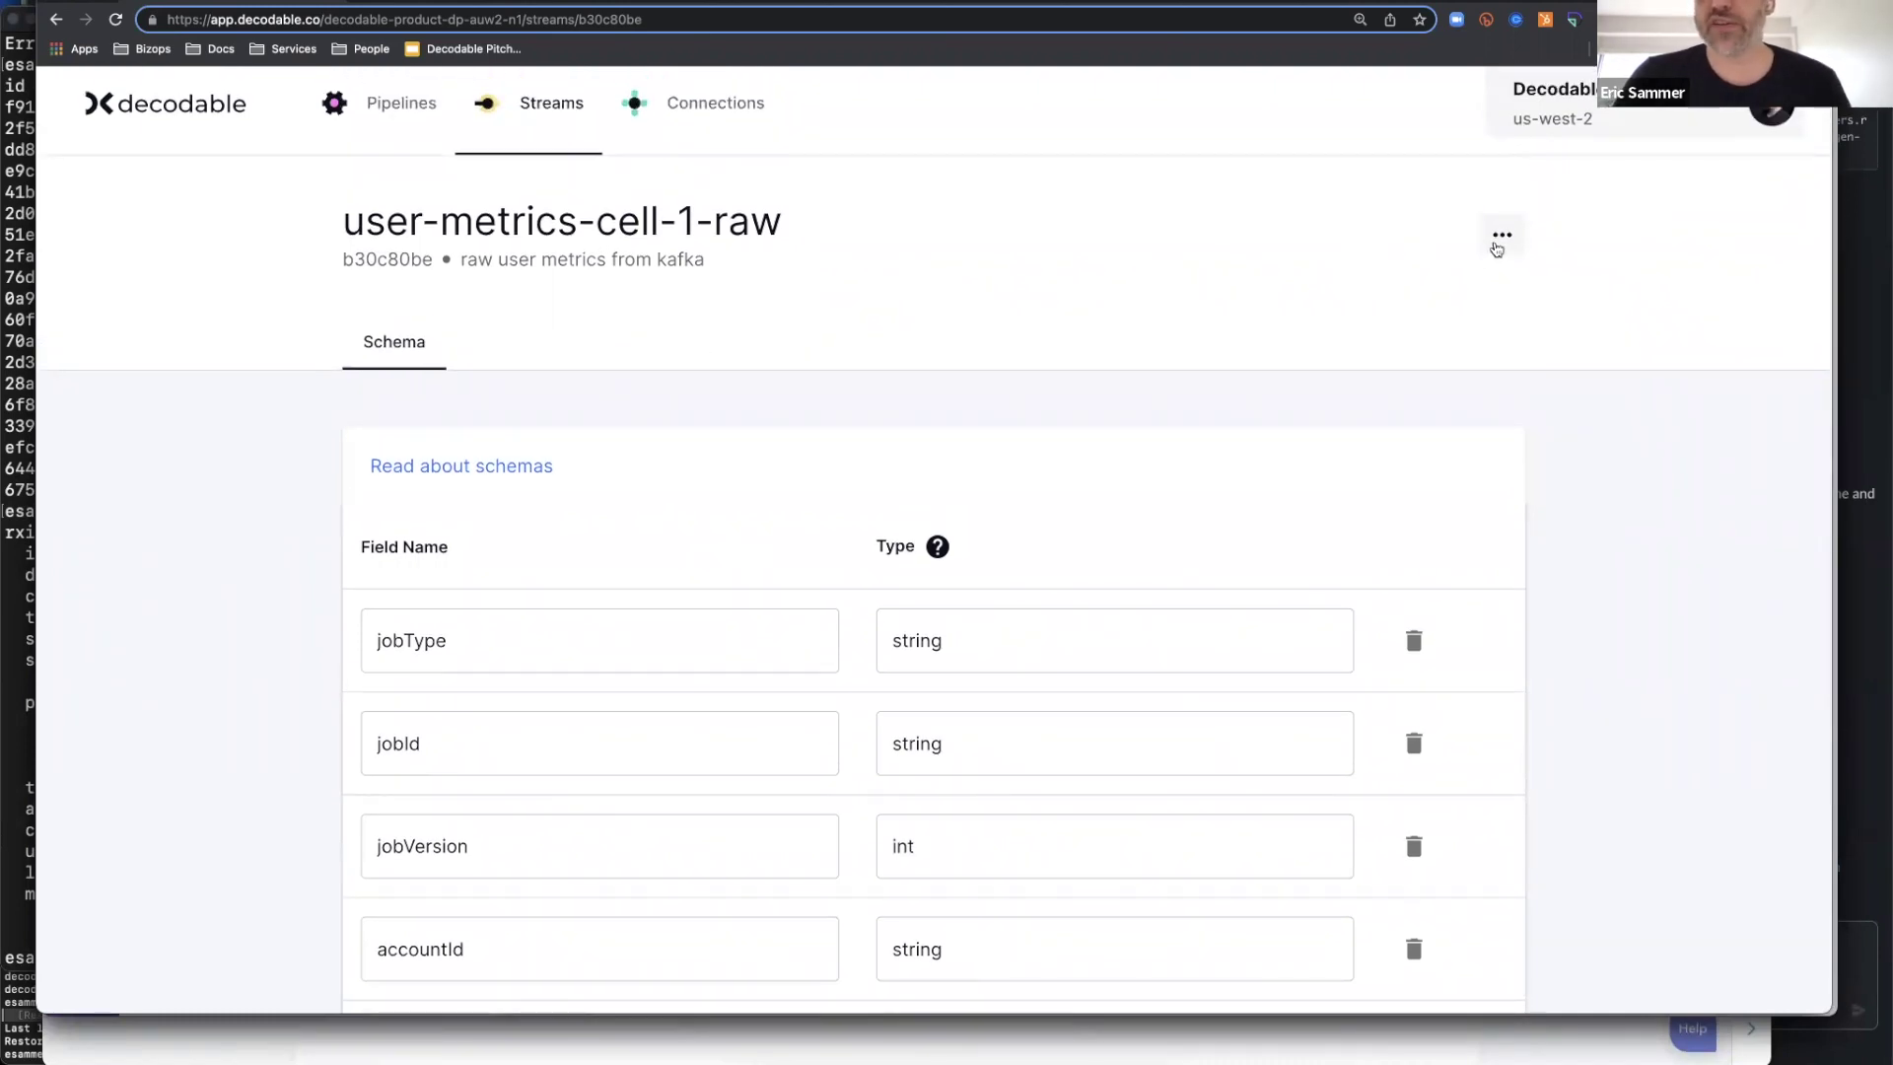
{"action": "left_click", "coordinate": [1500, 236]}
{"action": "left_click", "coordinate": [1028, 311]}
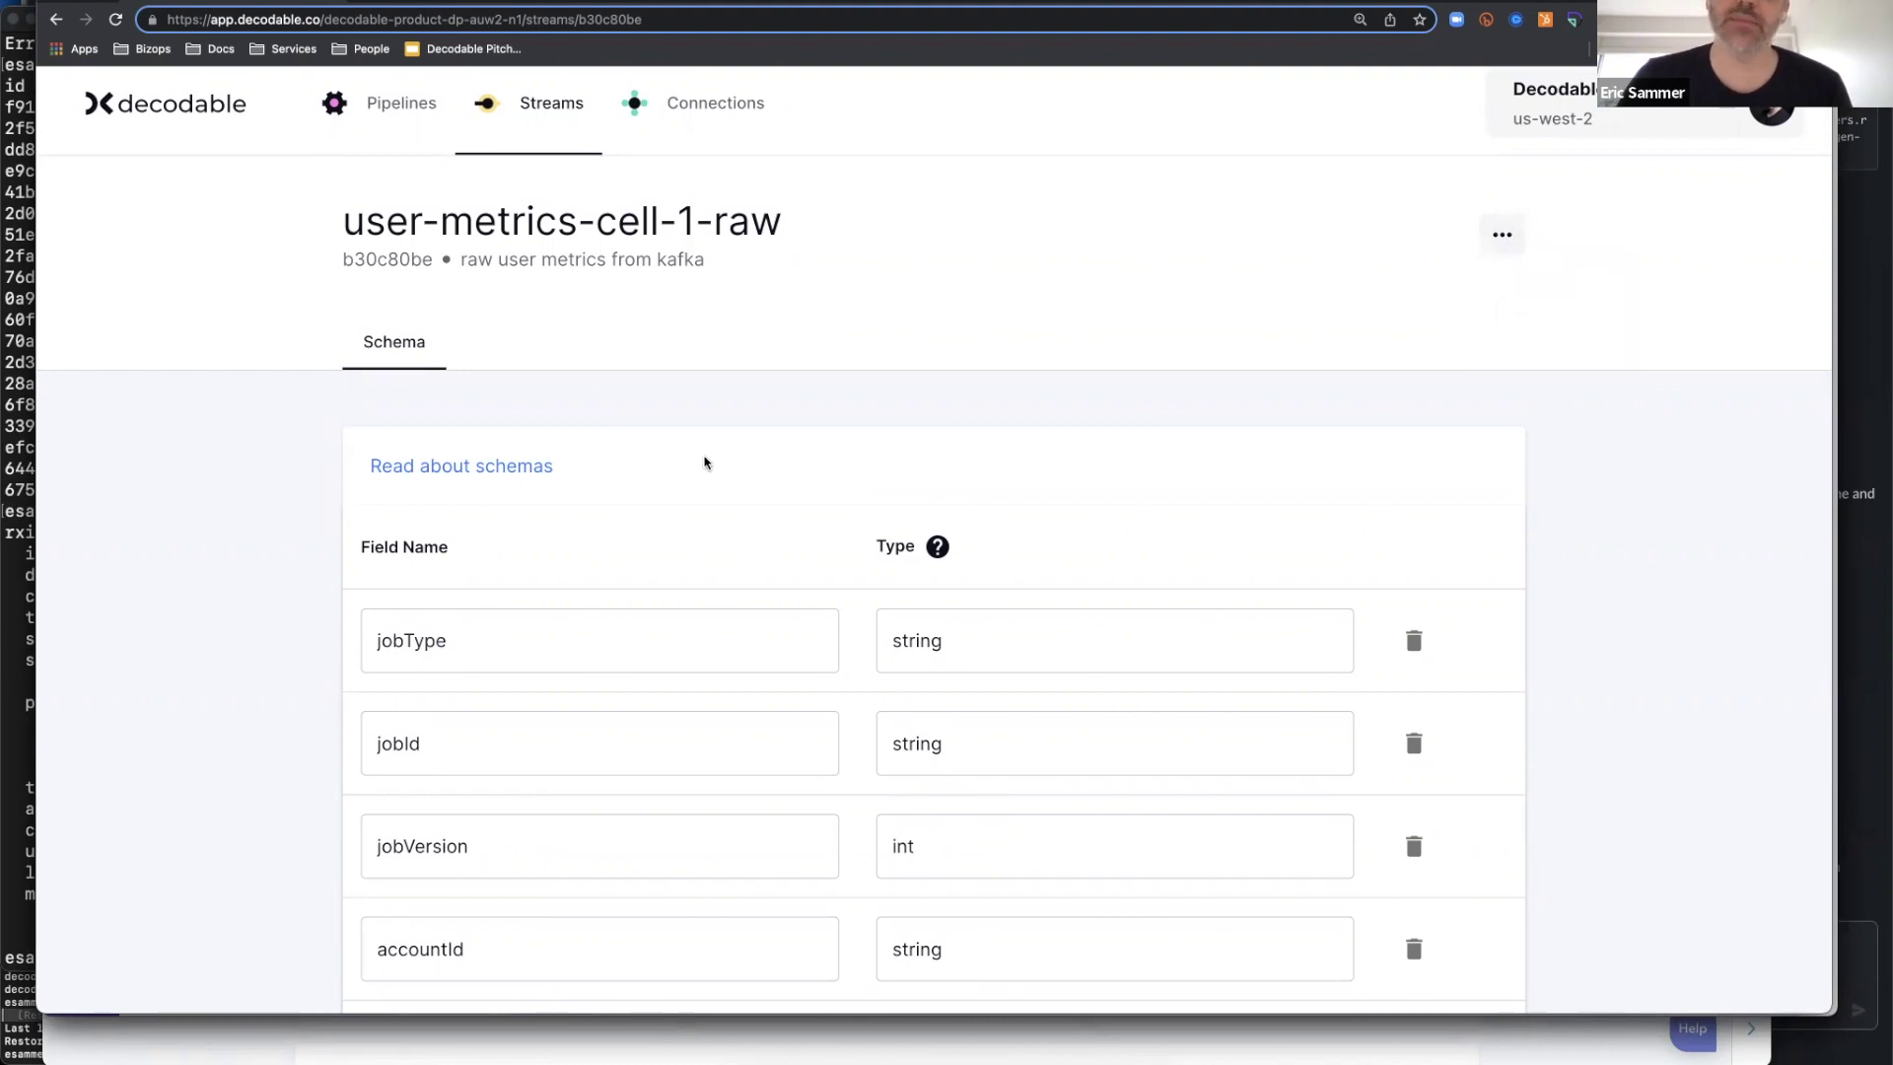
Open the documentation about stream schemas and review its schema examples and the supported types for watermark fields
{"action": "scroll", "coordinate": [685, 438], "scroll_direction": "down", "scroll_amount": 2}
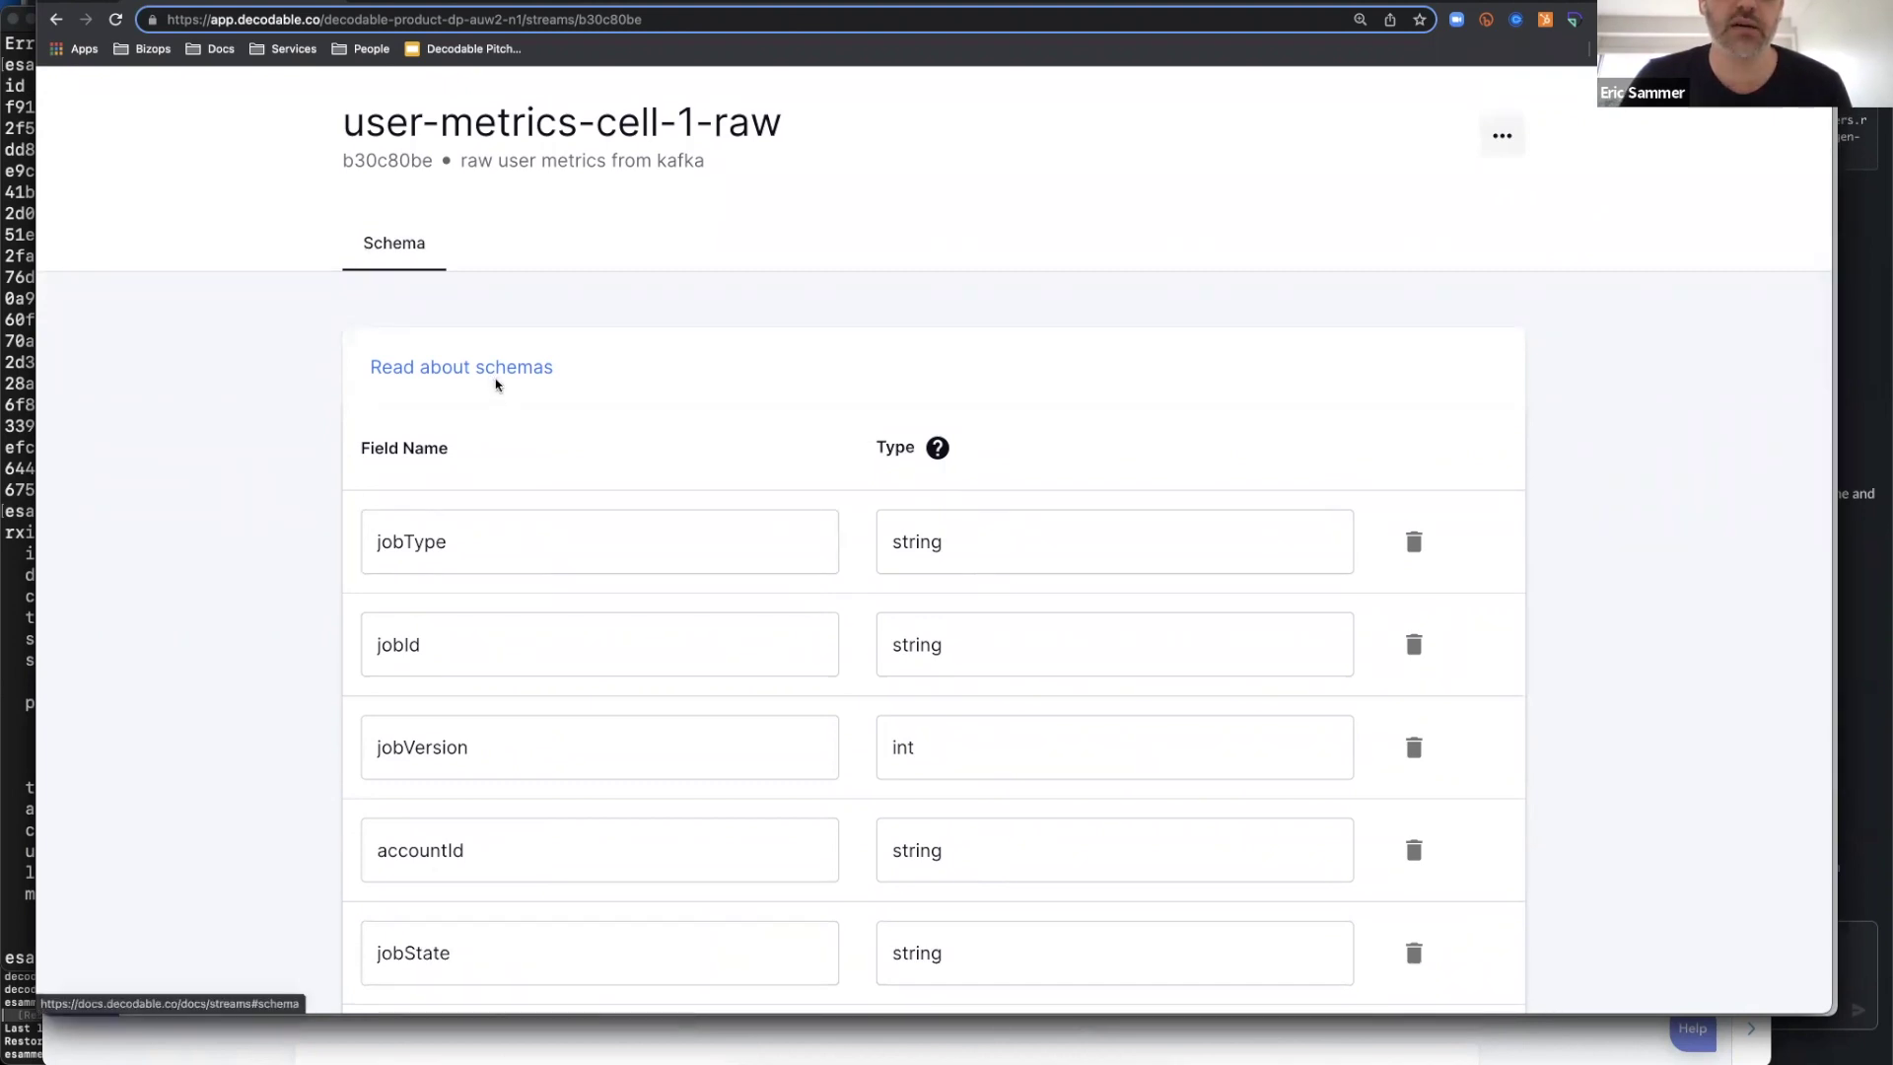
{"action": "left_click", "coordinate": [496, 382]}
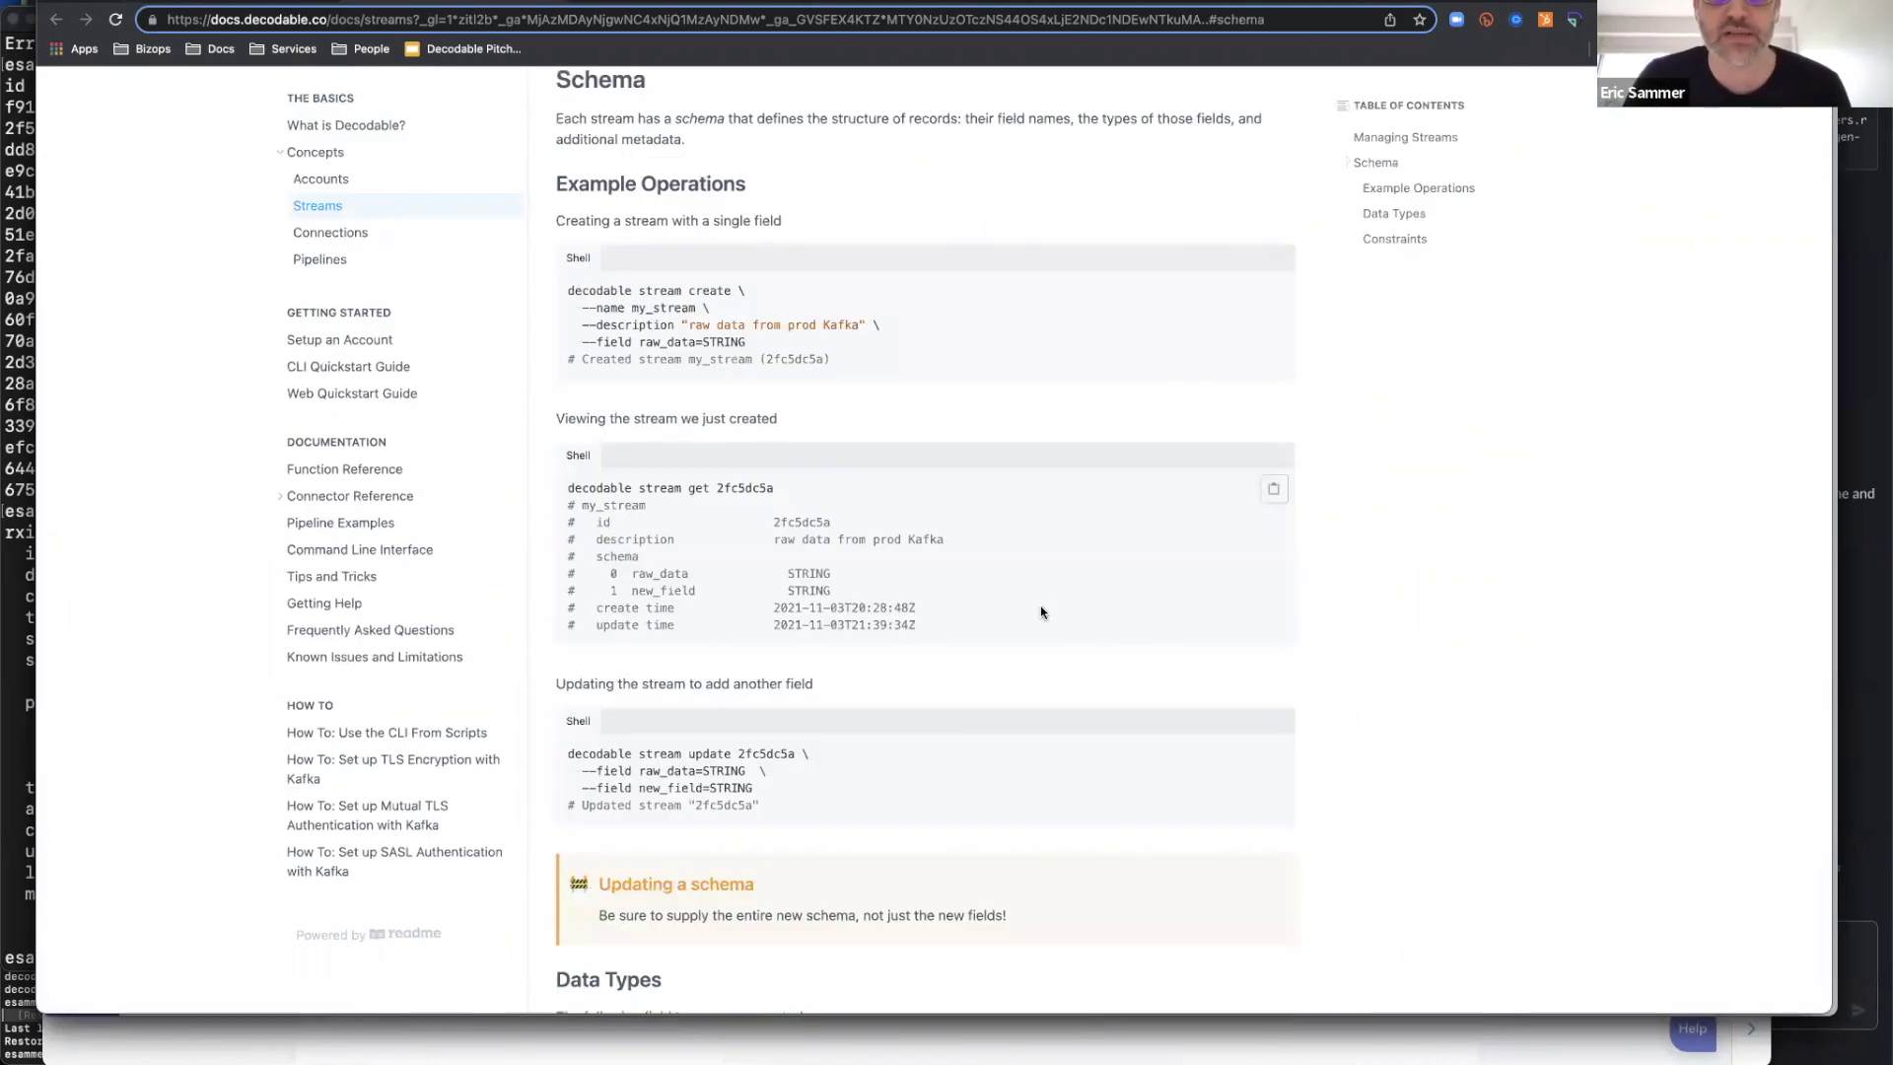
{"action": "scroll", "coordinate": [1039, 605], "scroll_direction": "down", "scroll_amount": 2}
{"action": "scroll", "coordinate": [1039, 605], "scroll_direction": "up", "scroll_amount": 4}
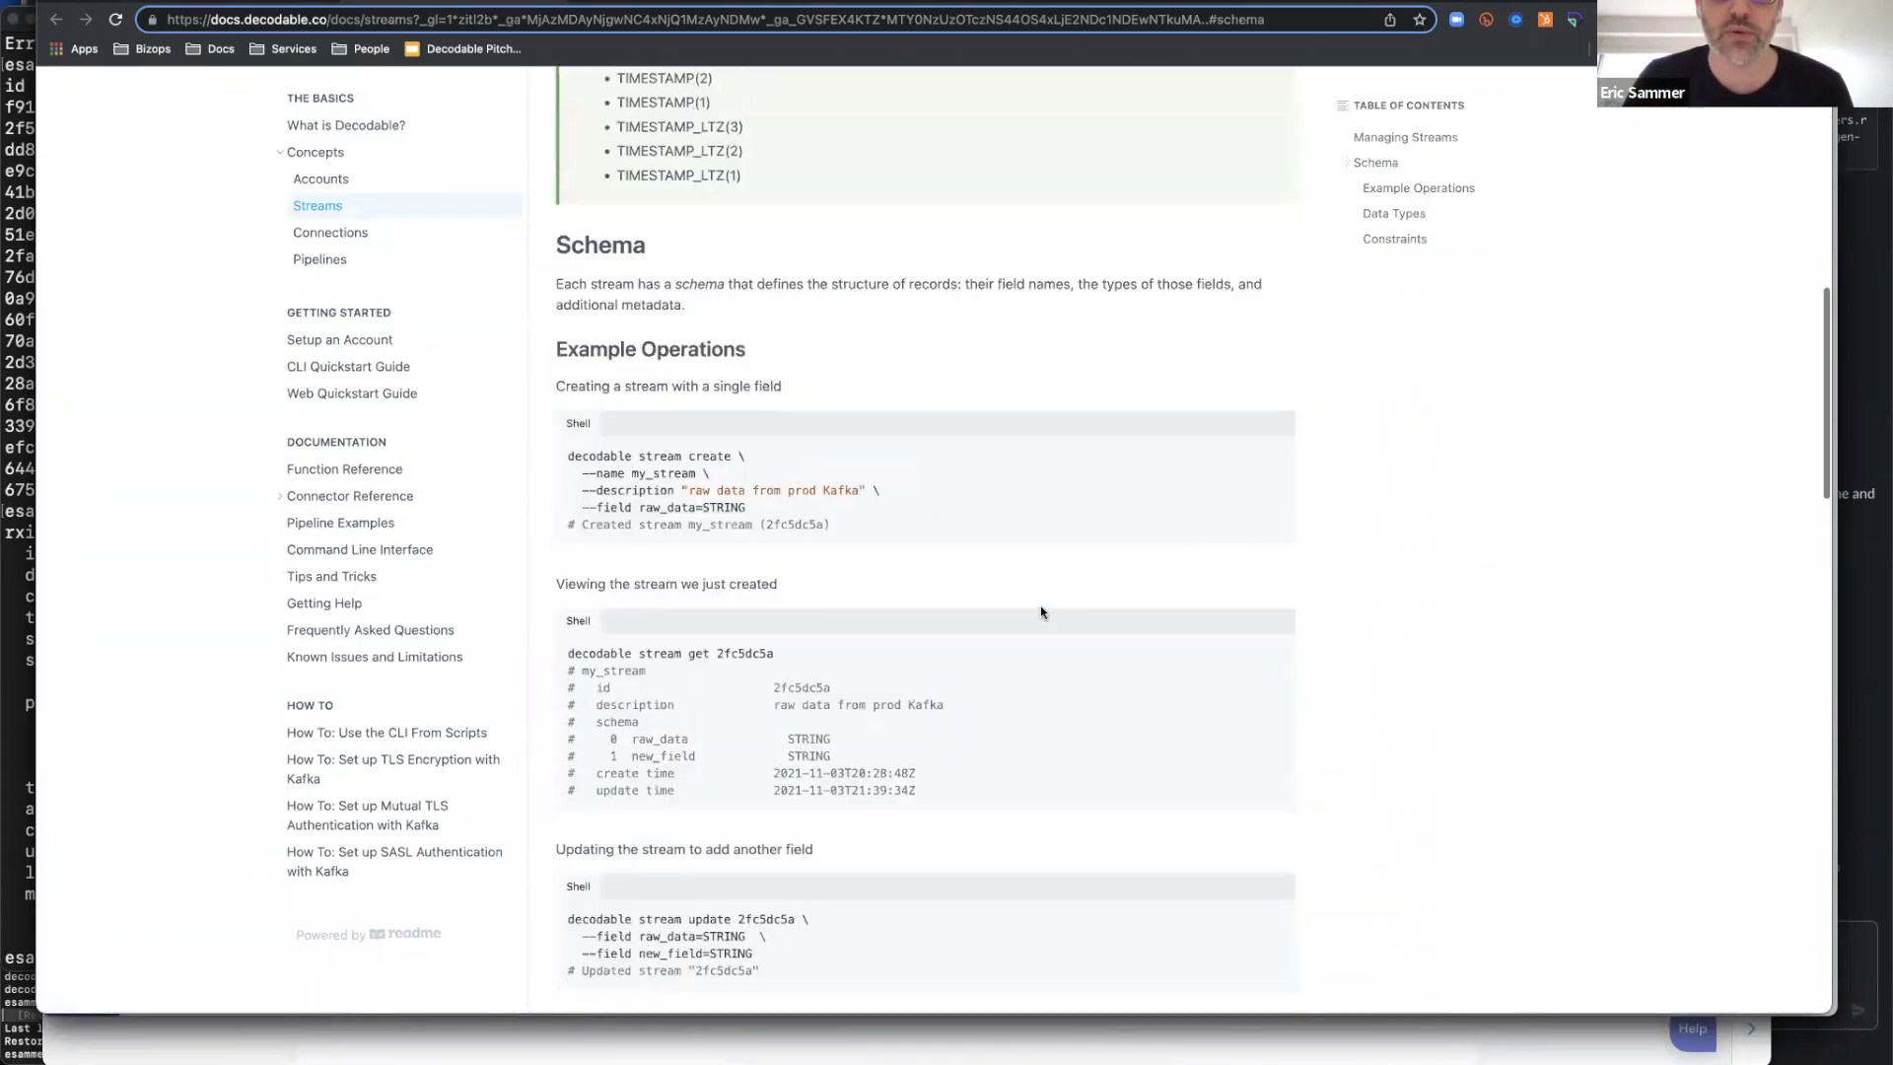
{"action": "scroll", "coordinate": [1039, 607], "scroll_direction": "up", "scroll_amount": 3}
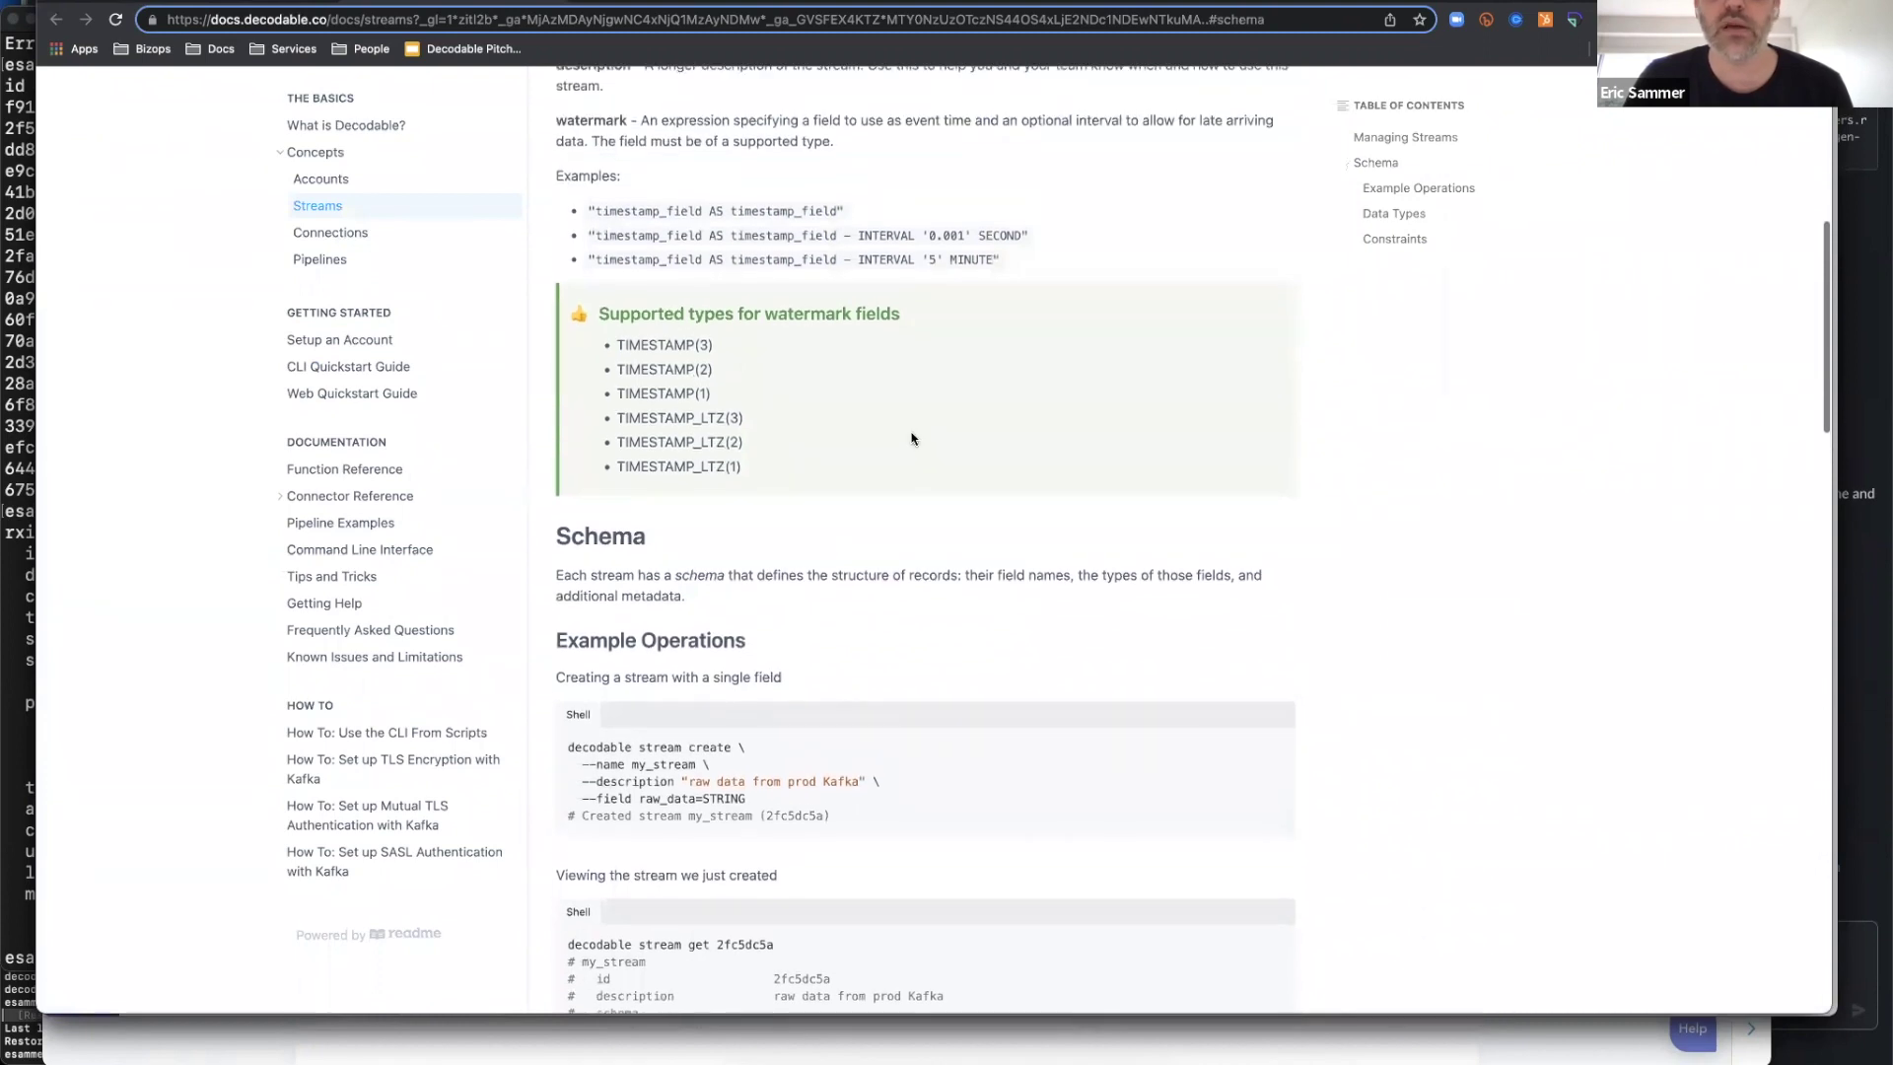
Review the common stream elements in the documentation and close it to return to the user-metrics-cell-1-raw stream
{"action": "scroll", "coordinate": [912, 439], "scroll_direction": "up", "scroll_amount": 4}
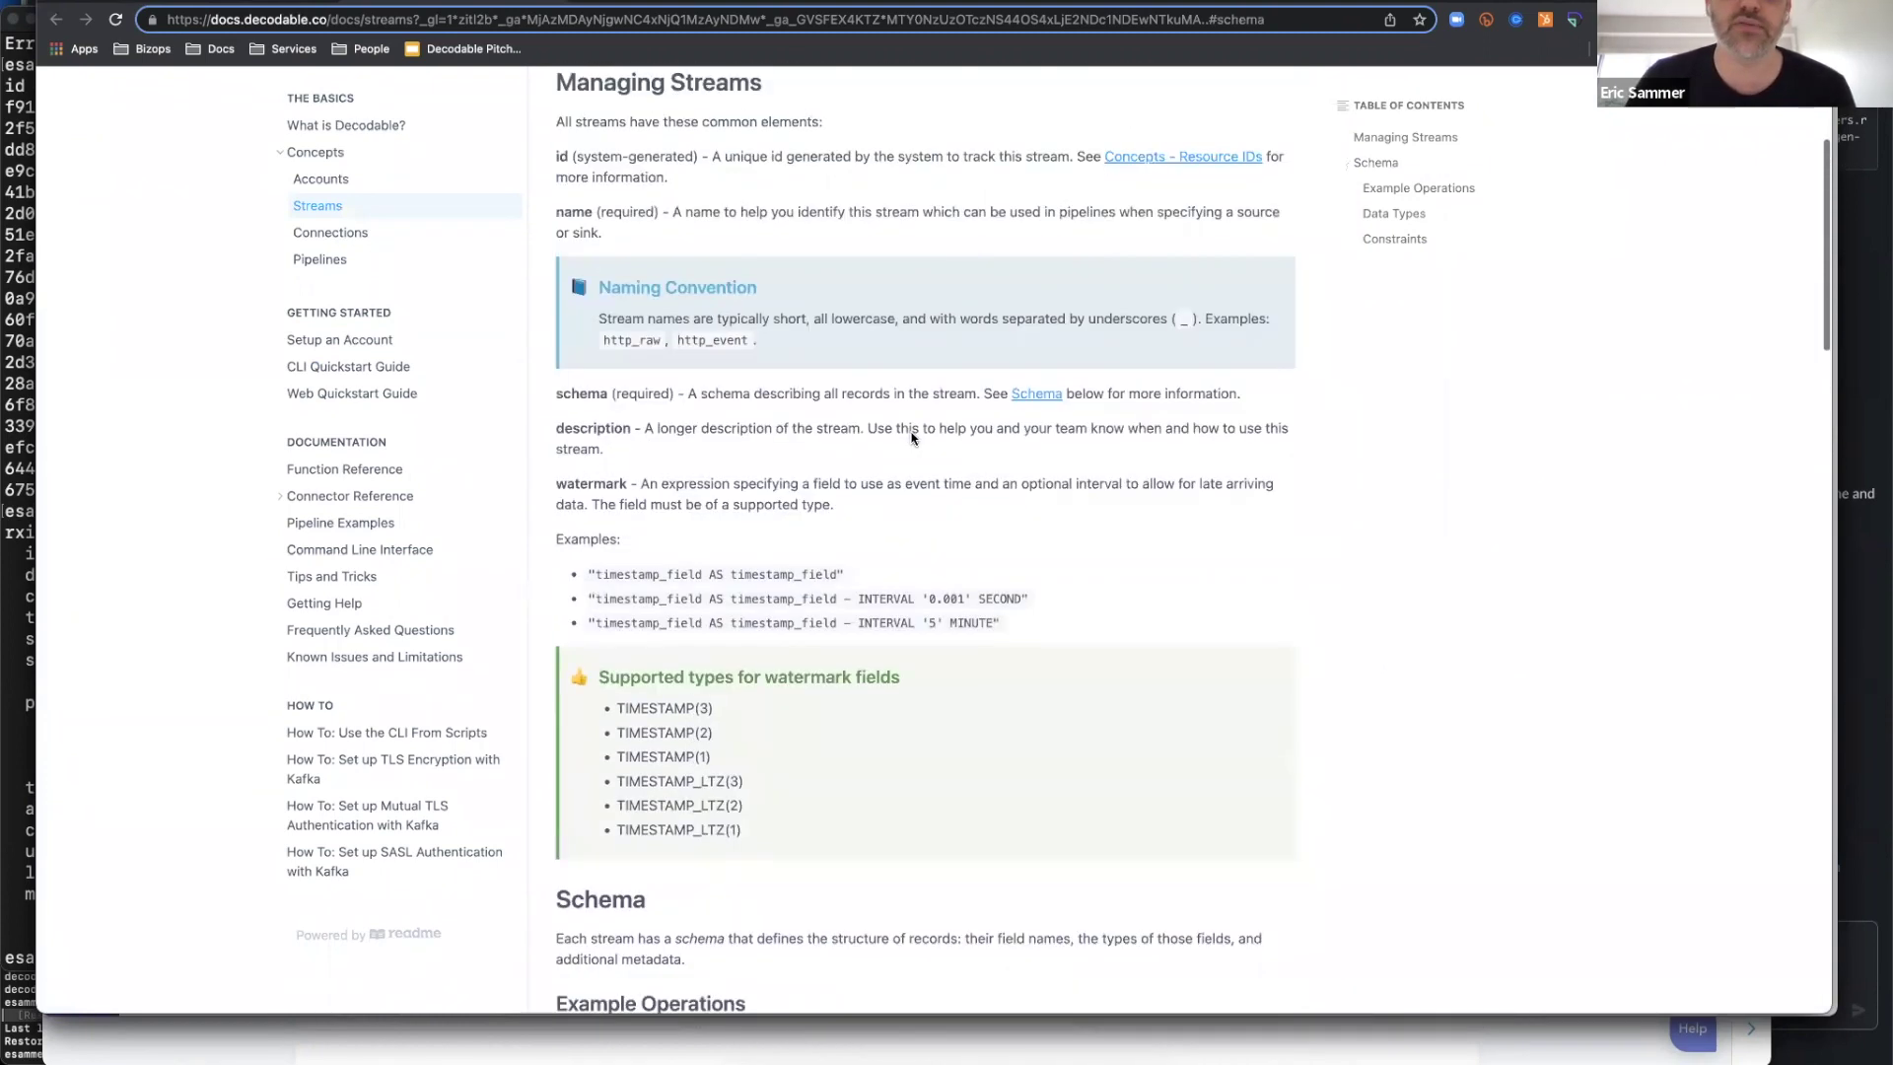
{"action": "scroll", "coordinate": [912, 439], "scroll_direction": "up", "scroll_amount": 2}
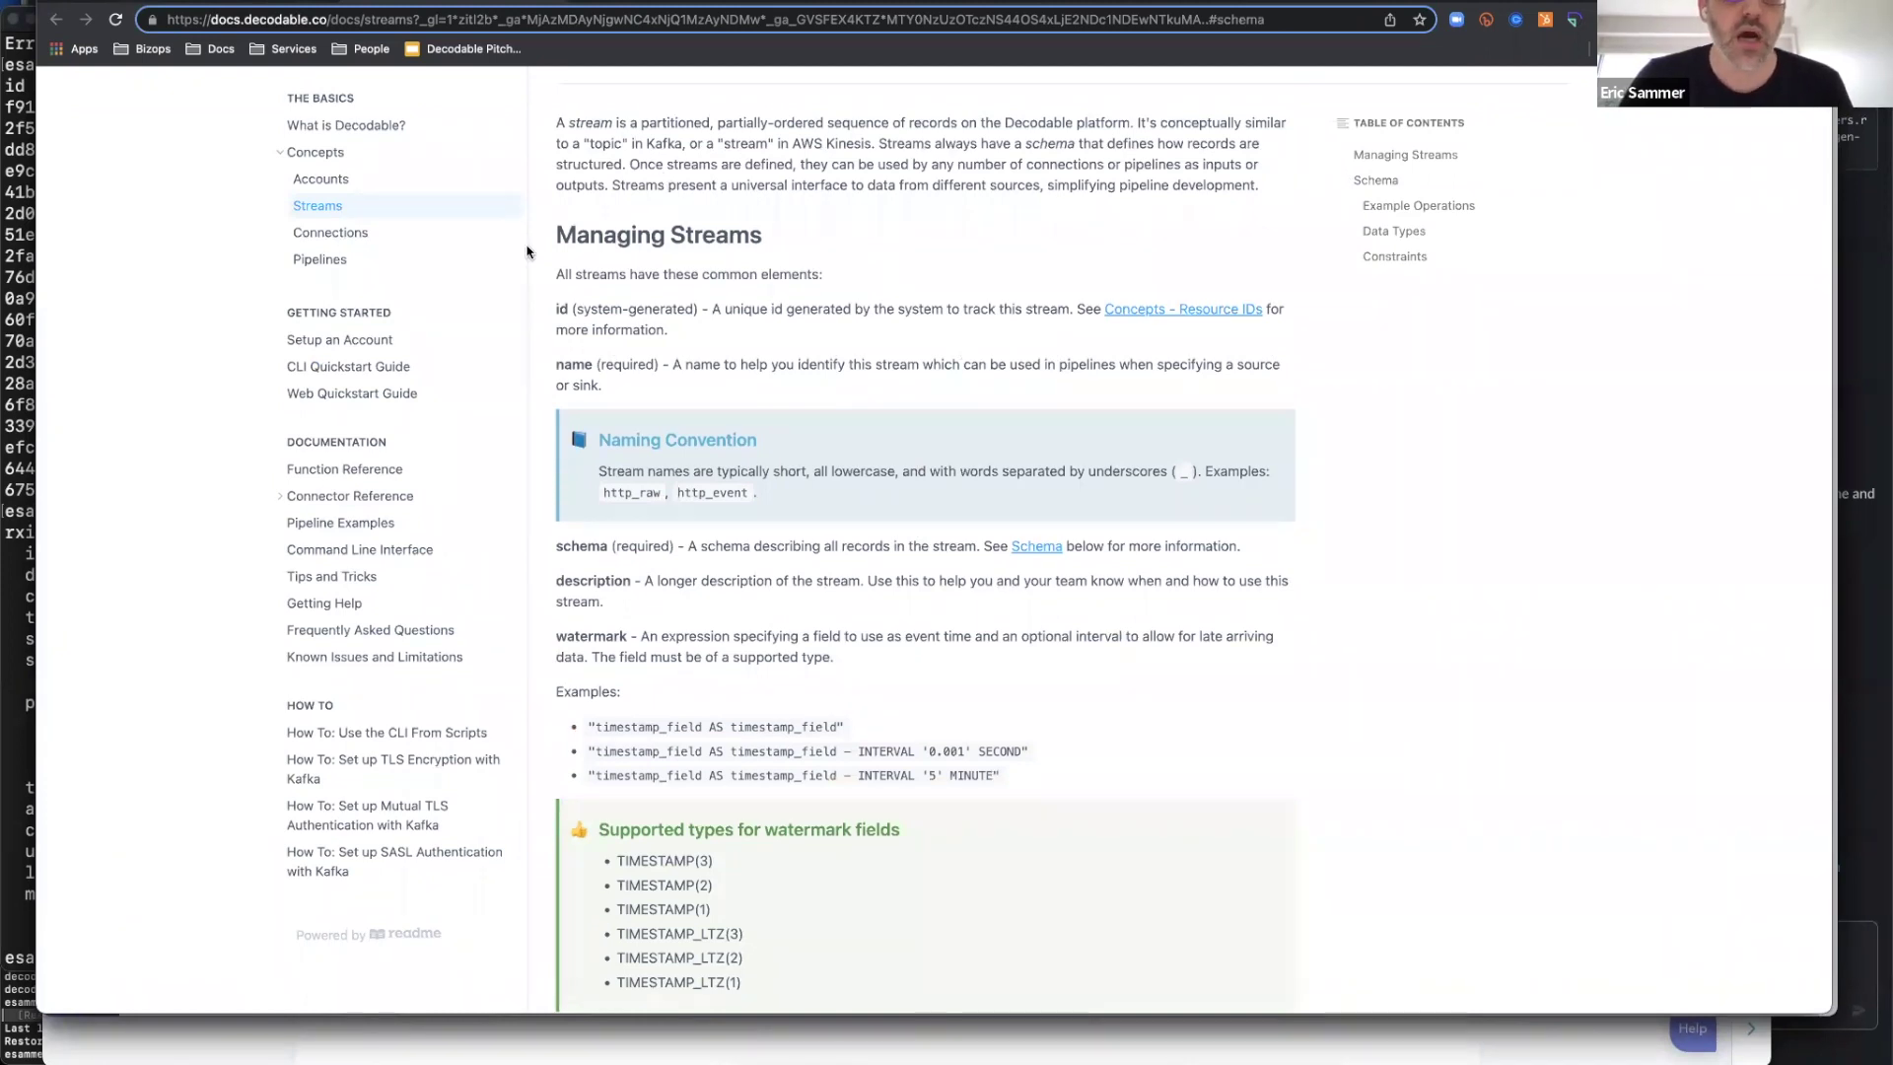
{"action": "key", "text": "super+w"}
{"action": "scroll", "coordinate": [572, 236], "scroll_direction": "up", "scroll_amount": 2}
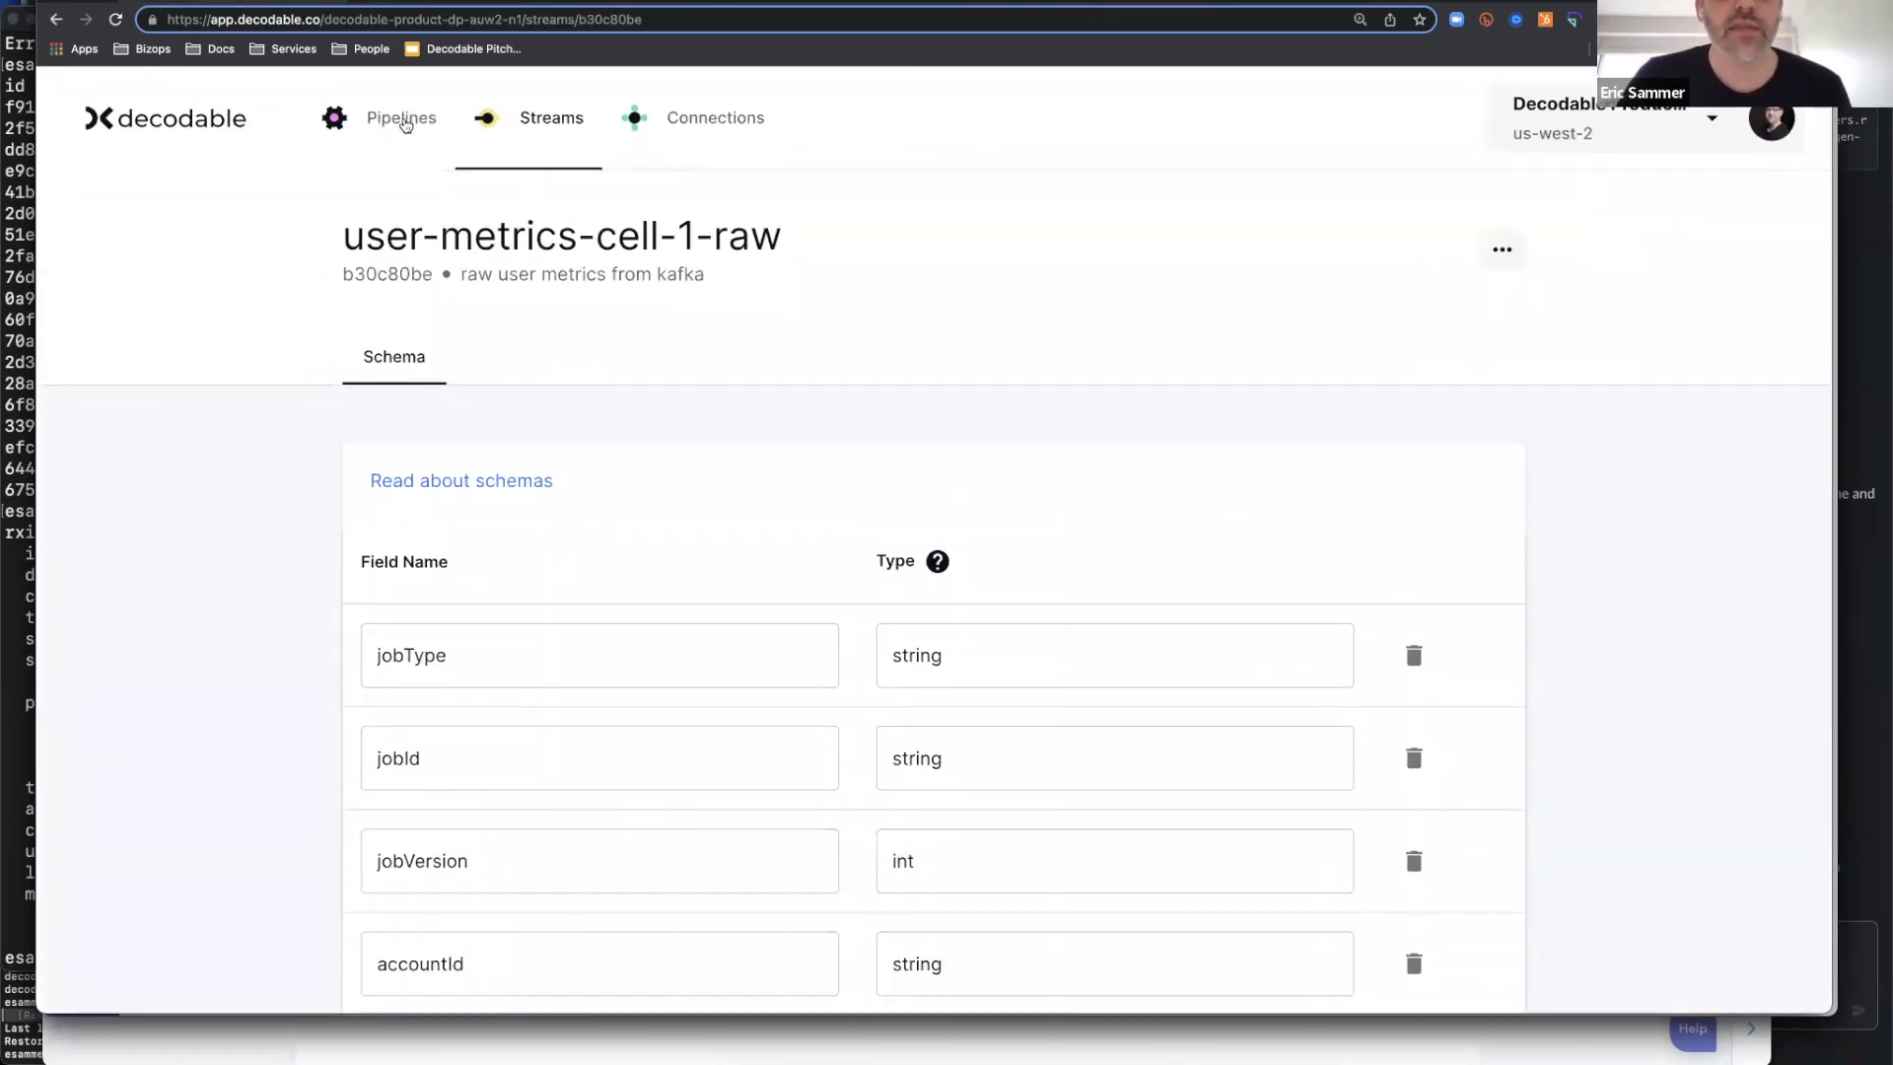
Open the S3 sink connection usage-metrics-output and examine the field names and types in its schema
{"action": "left_click", "coordinate": [735, 121]}
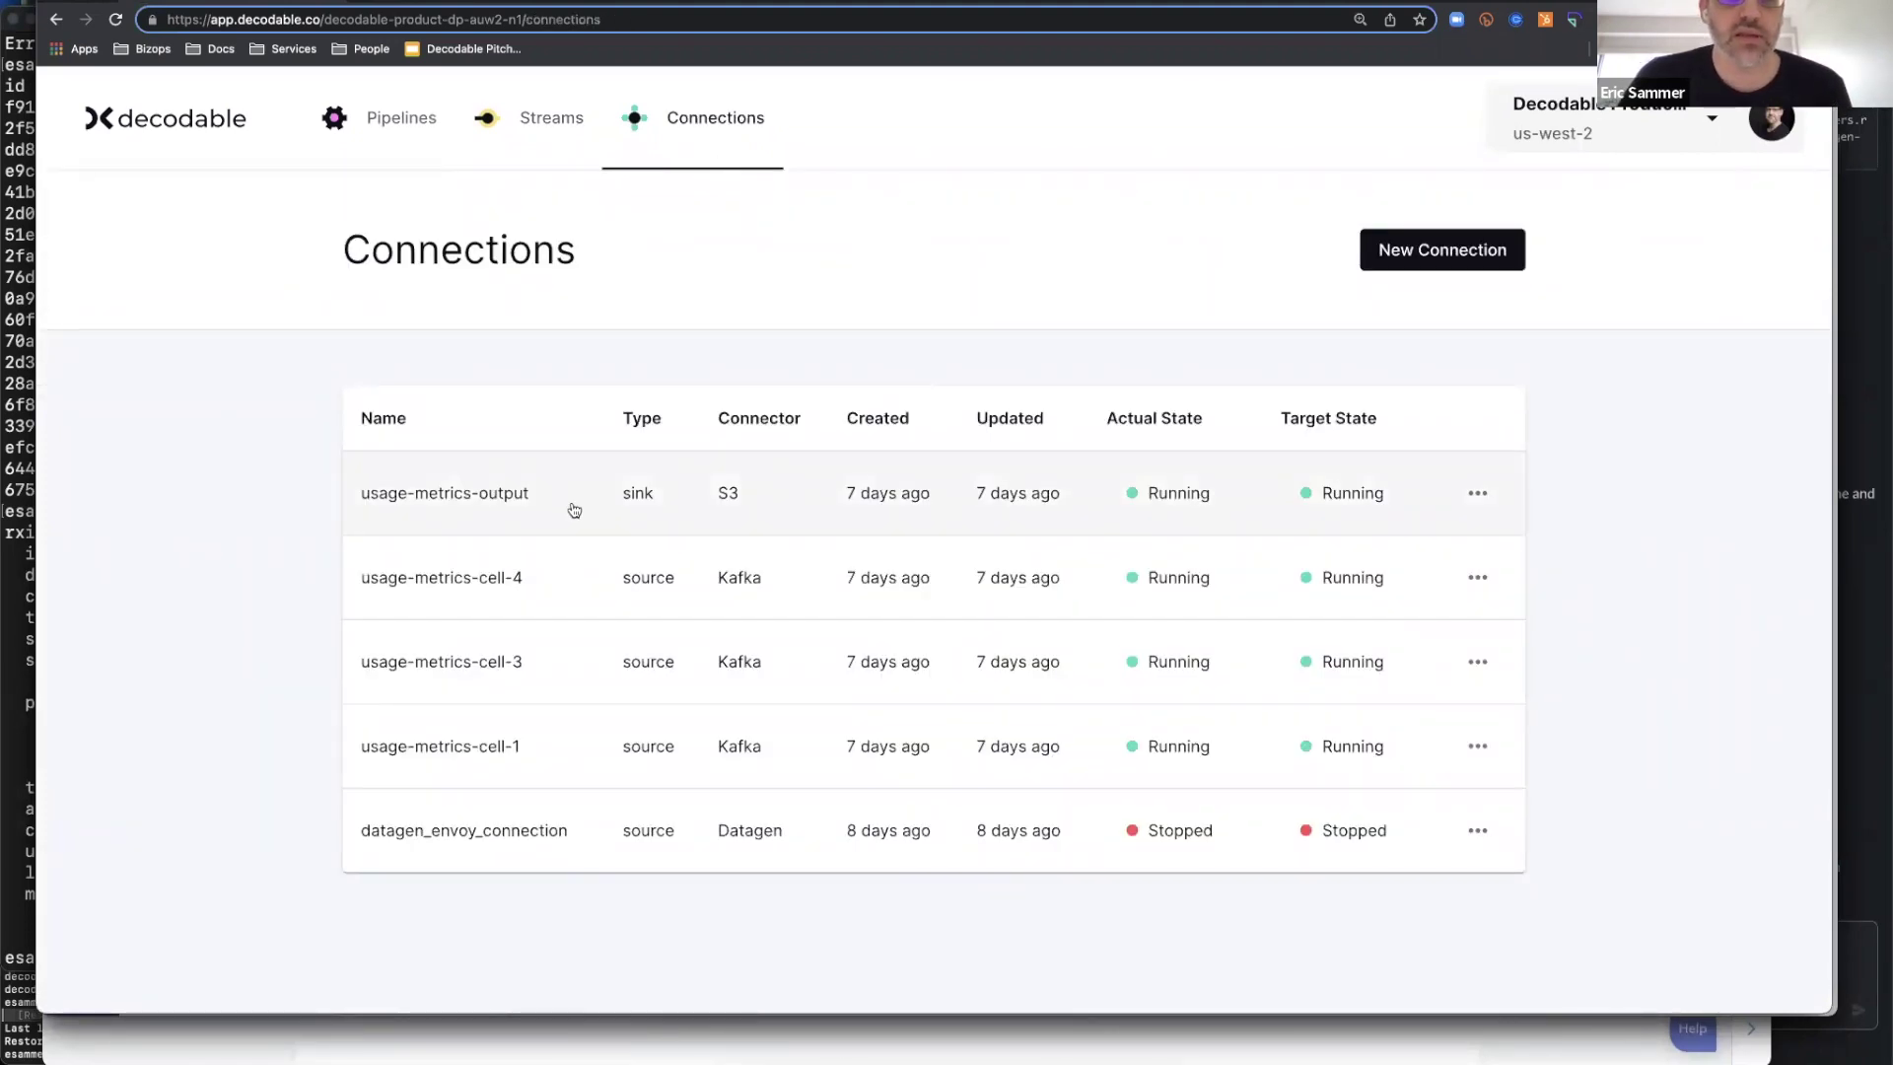
{"action": "left_click", "coordinate": [525, 493]}
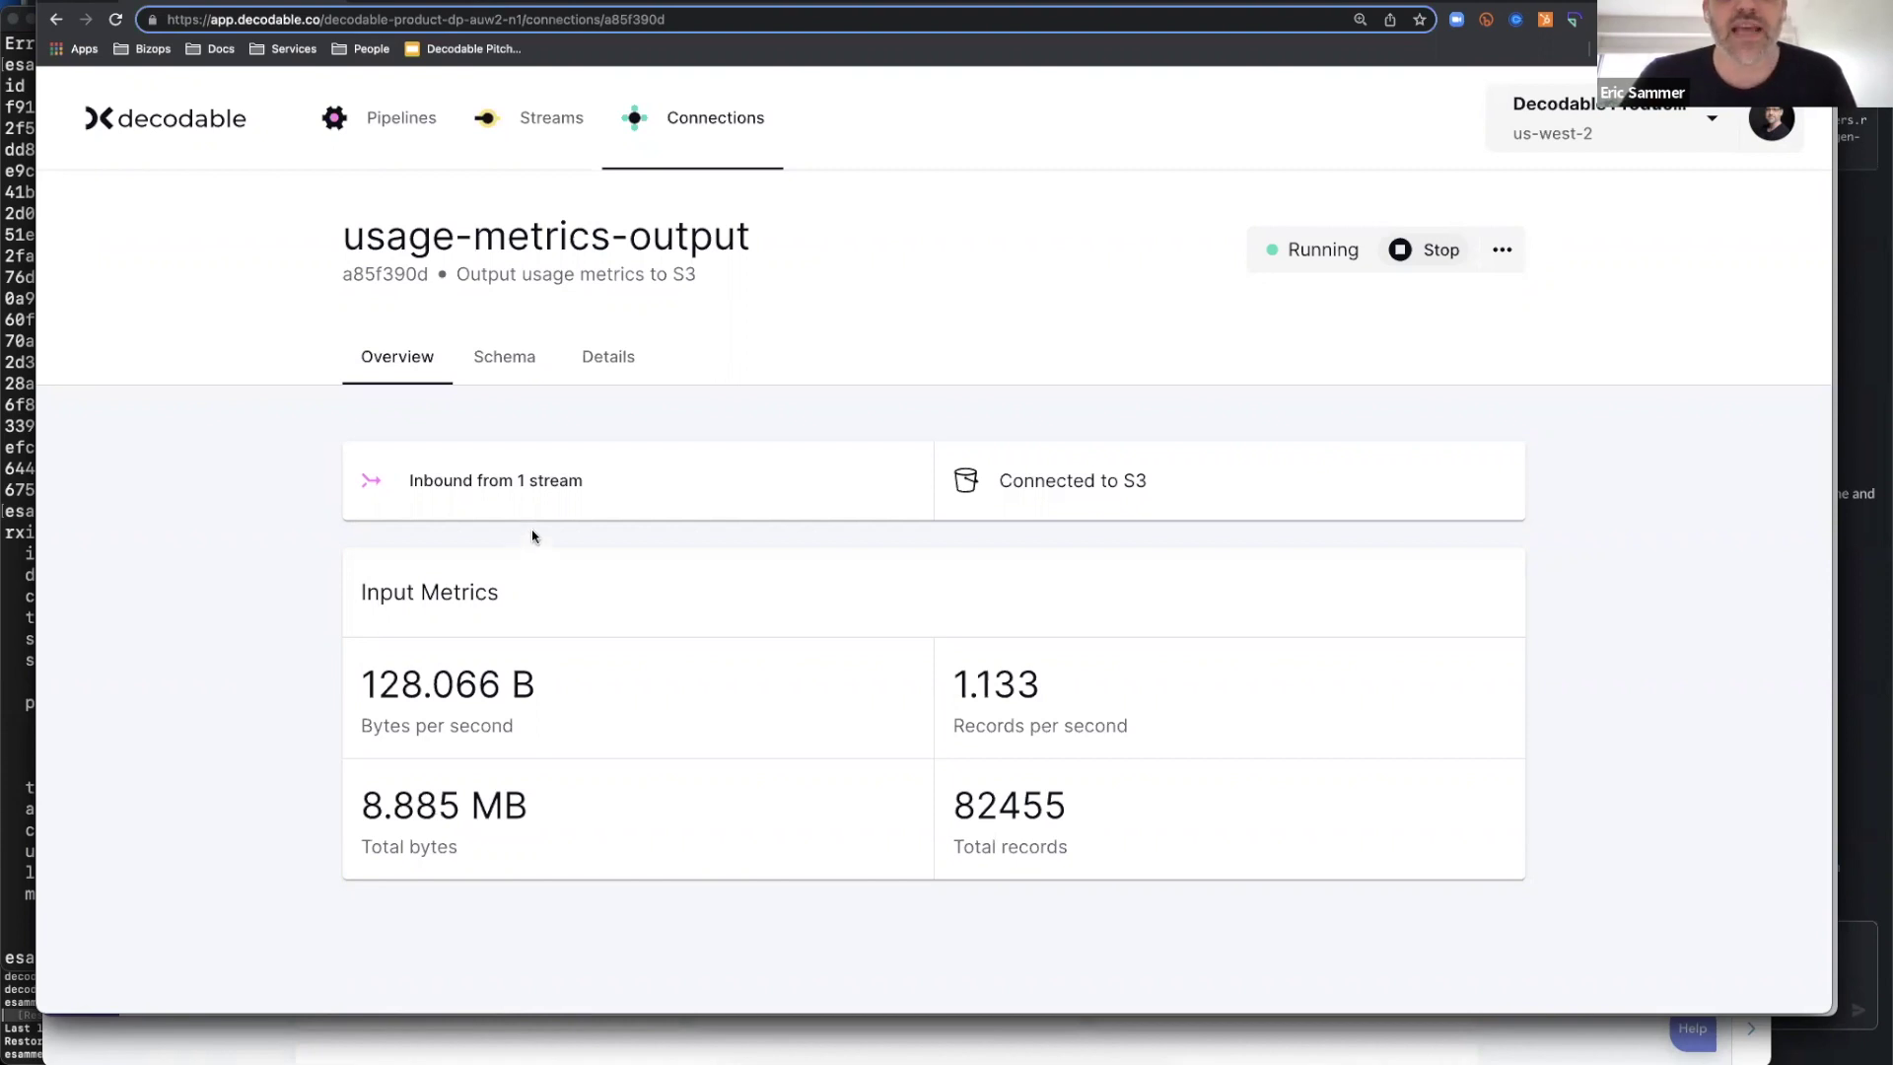
{"action": "left_click", "coordinate": [491, 371]}
{"action": "scroll", "coordinate": [596, 799], "scroll_direction": "down", "scroll_amount": 3}
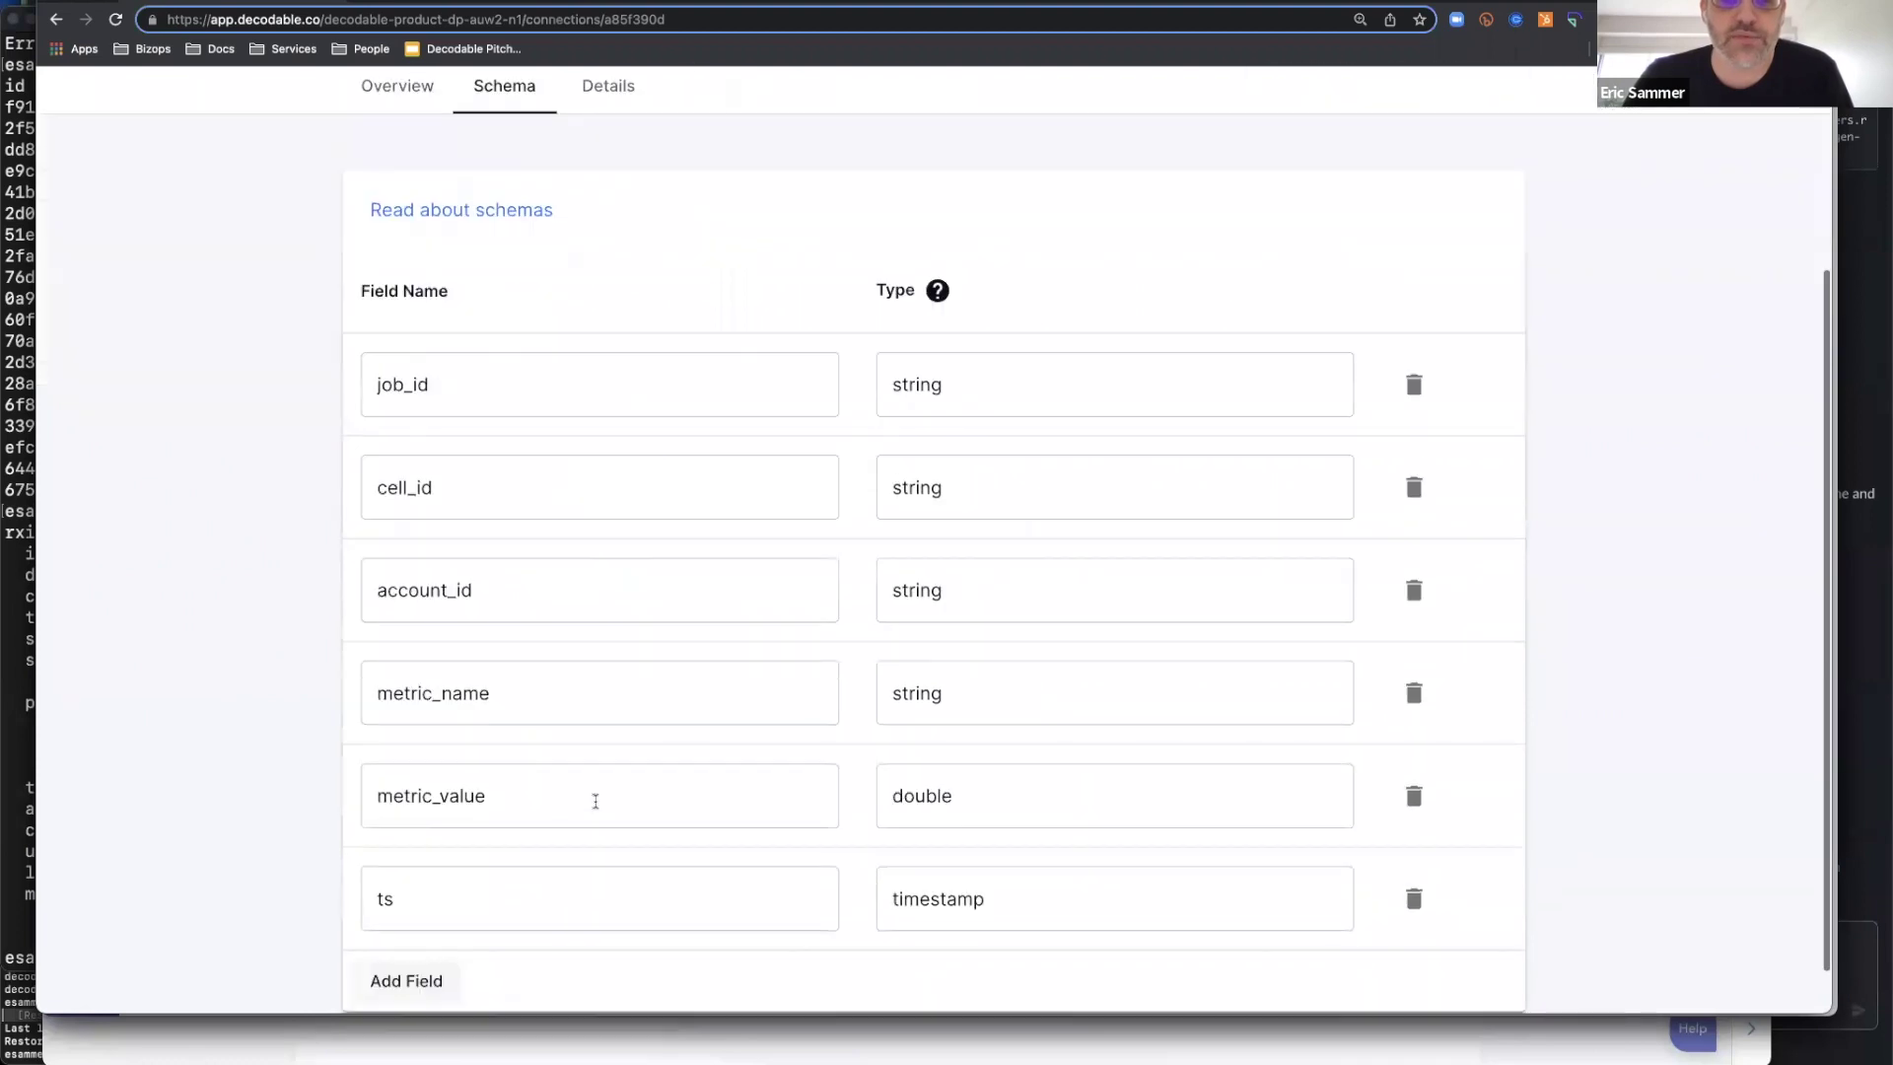
{"action": "scroll", "coordinate": [631, 690], "scroll_direction": "down", "scroll_amount": 1}
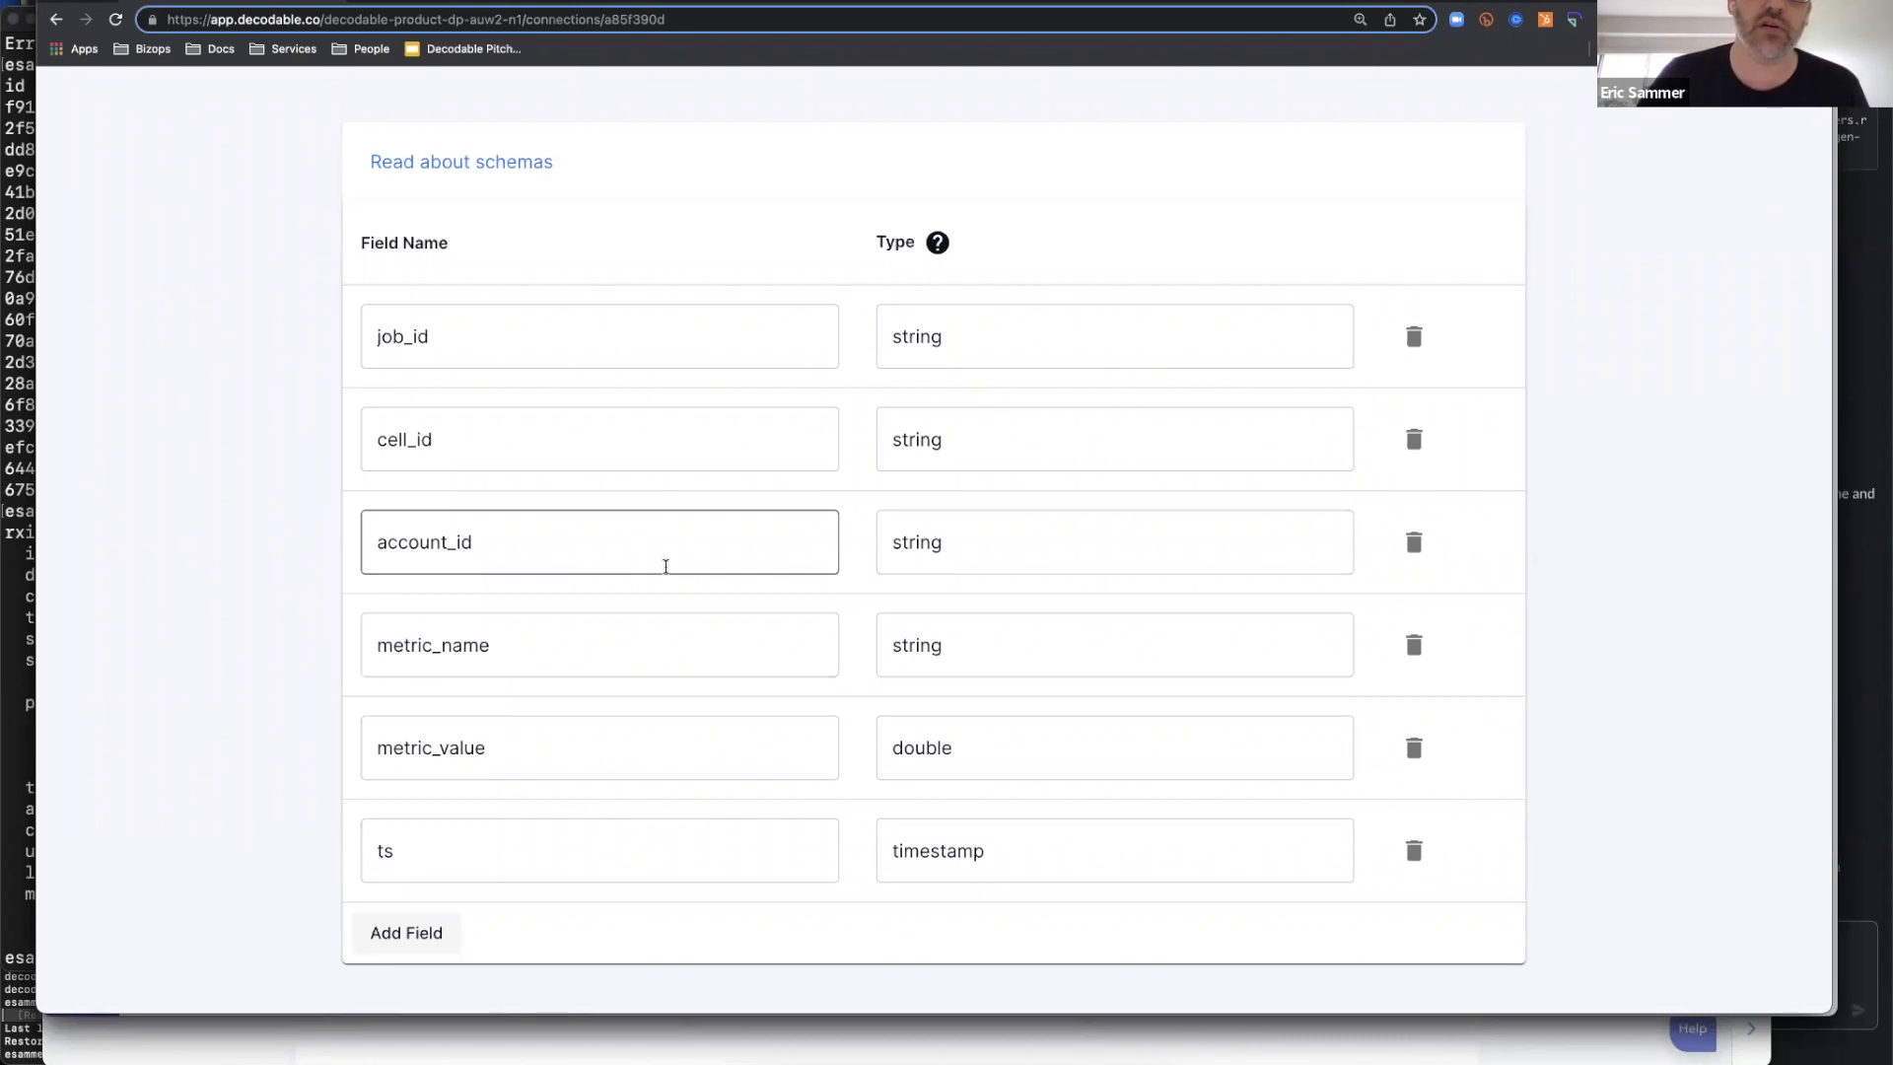
{"action": "scroll", "coordinate": [667, 448], "scroll_direction": "up", "scroll_amount": 4}
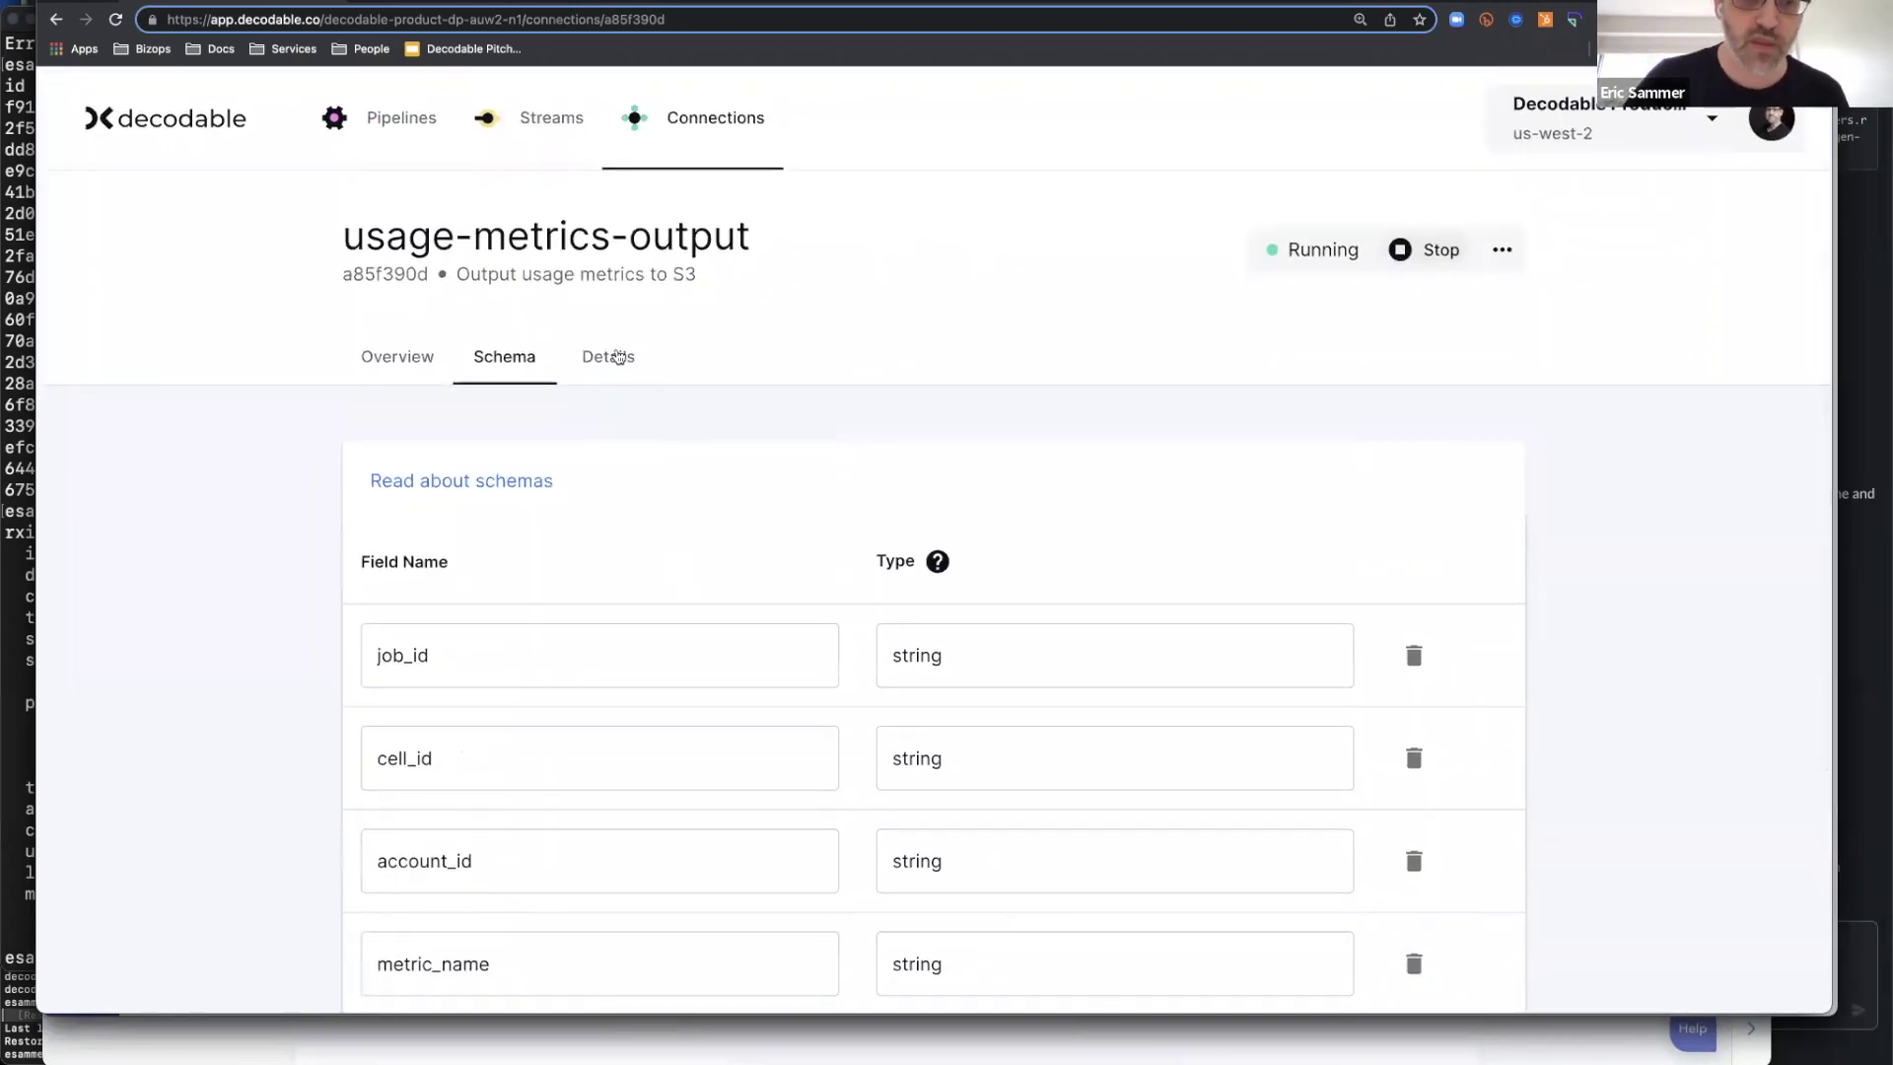
Open the details of the usage-metrics-output connection and review its S3 connection settings
{"action": "left_click", "coordinate": [618, 357]}
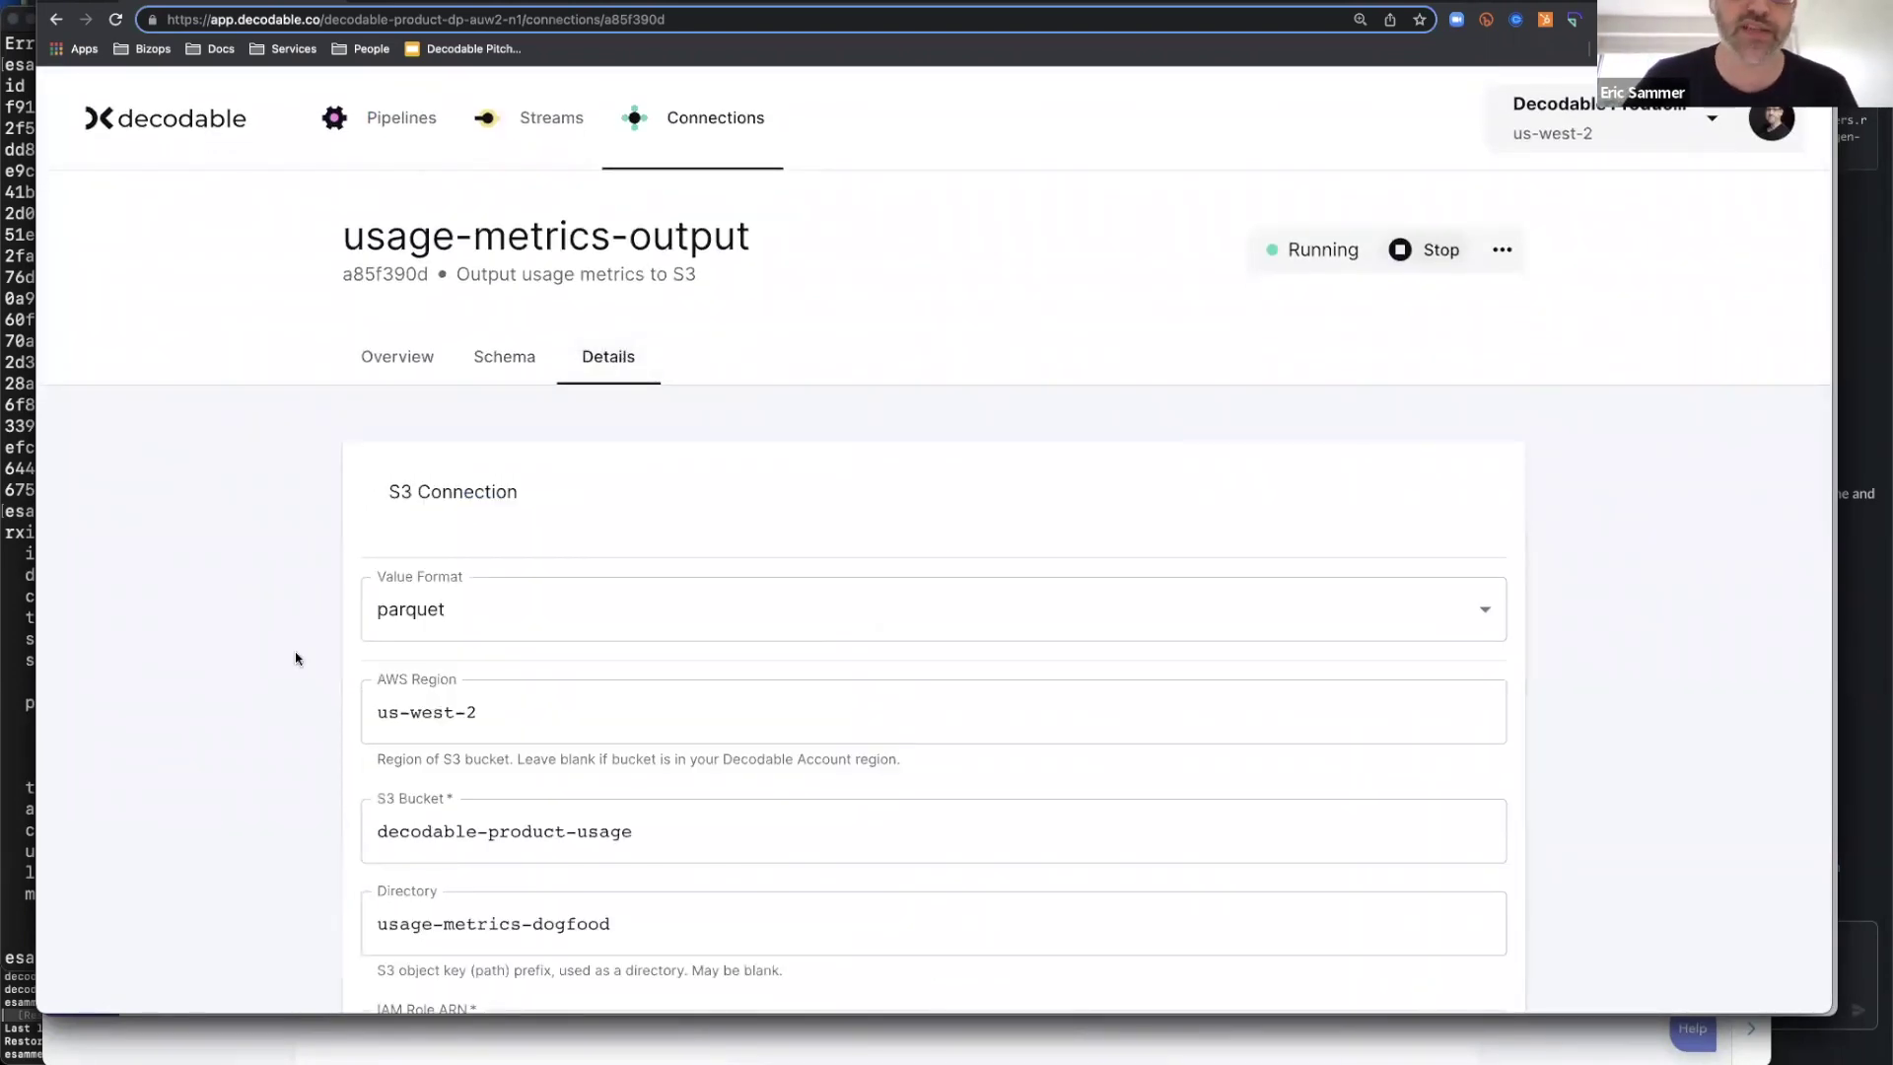
{"action": "scroll", "coordinate": [296, 659], "scroll_direction": "down", "scroll_amount": 3}
{"action": "scroll", "coordinate": [295, 659], "scroll_direction": "down", "scroll_amount": 1}
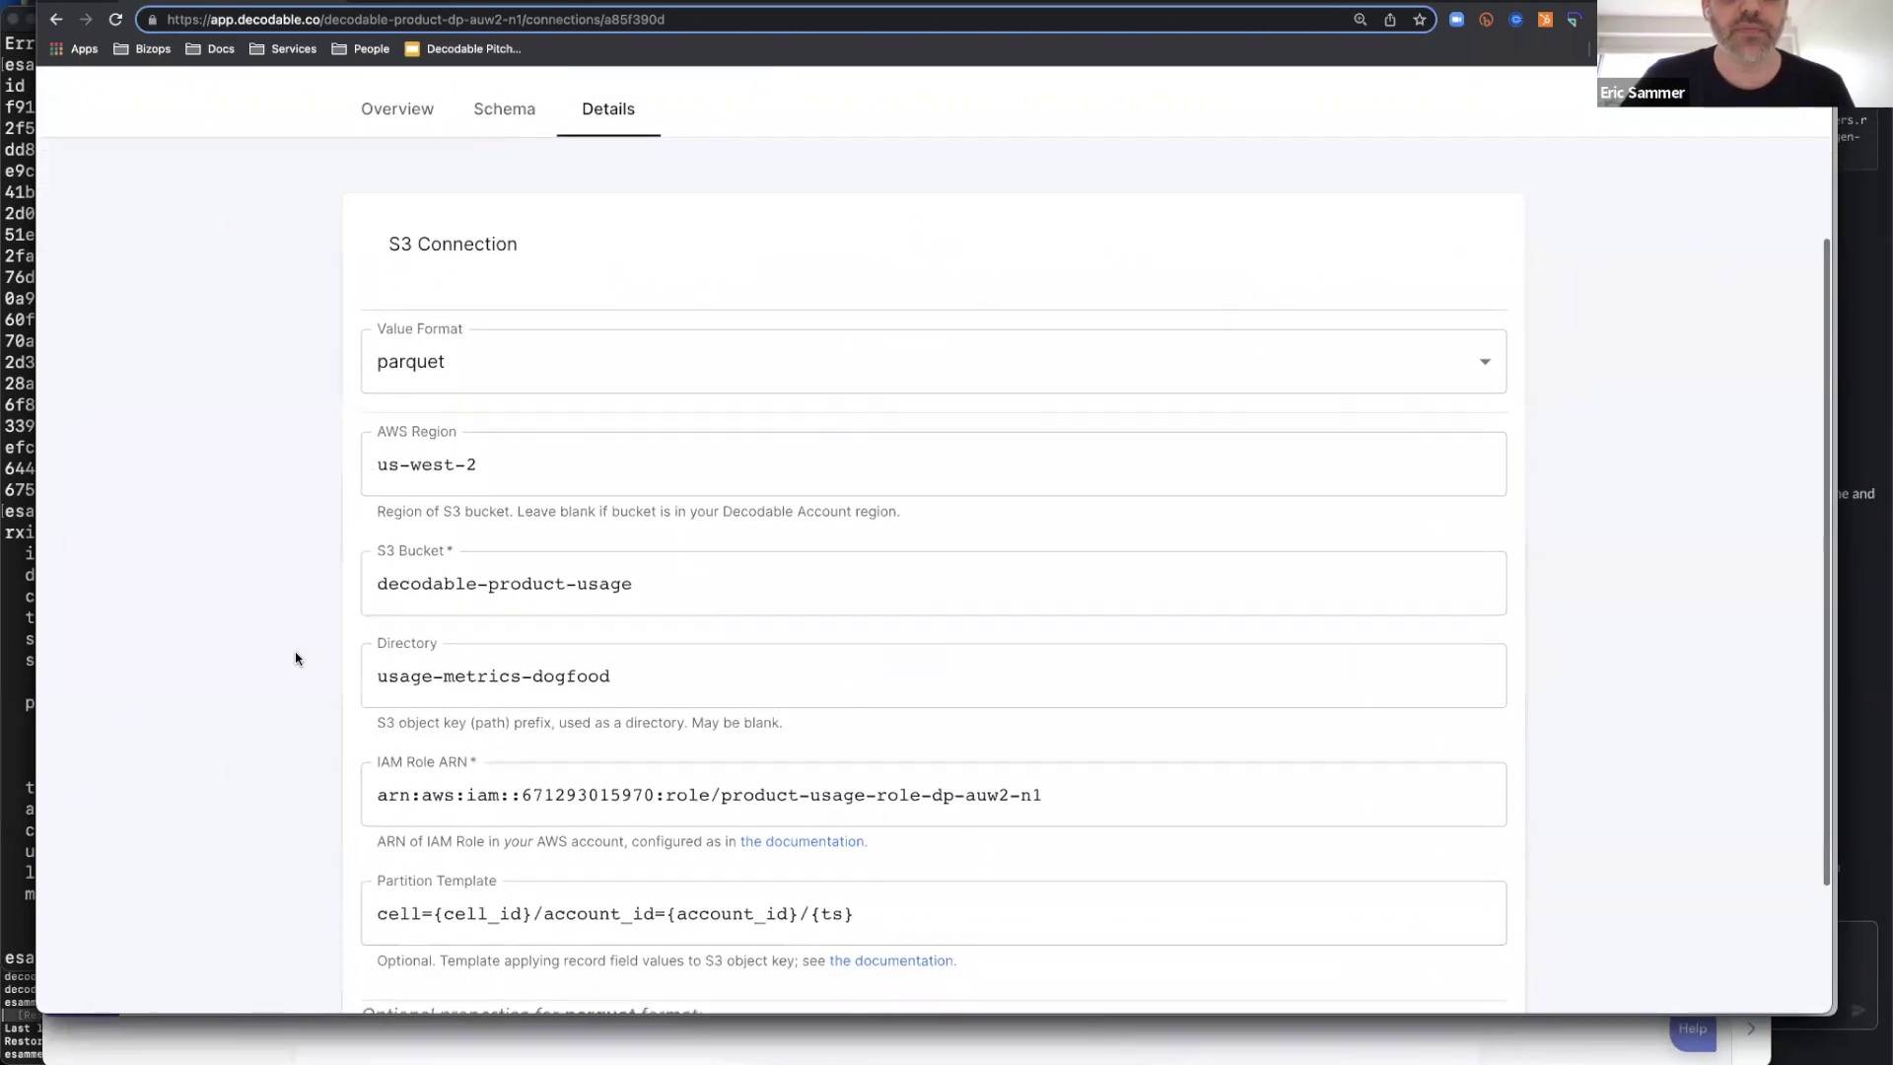
{"action": "scroll", "coordinate": [295, 659], "scroll_direction": "down", "scroll_amount": 1}
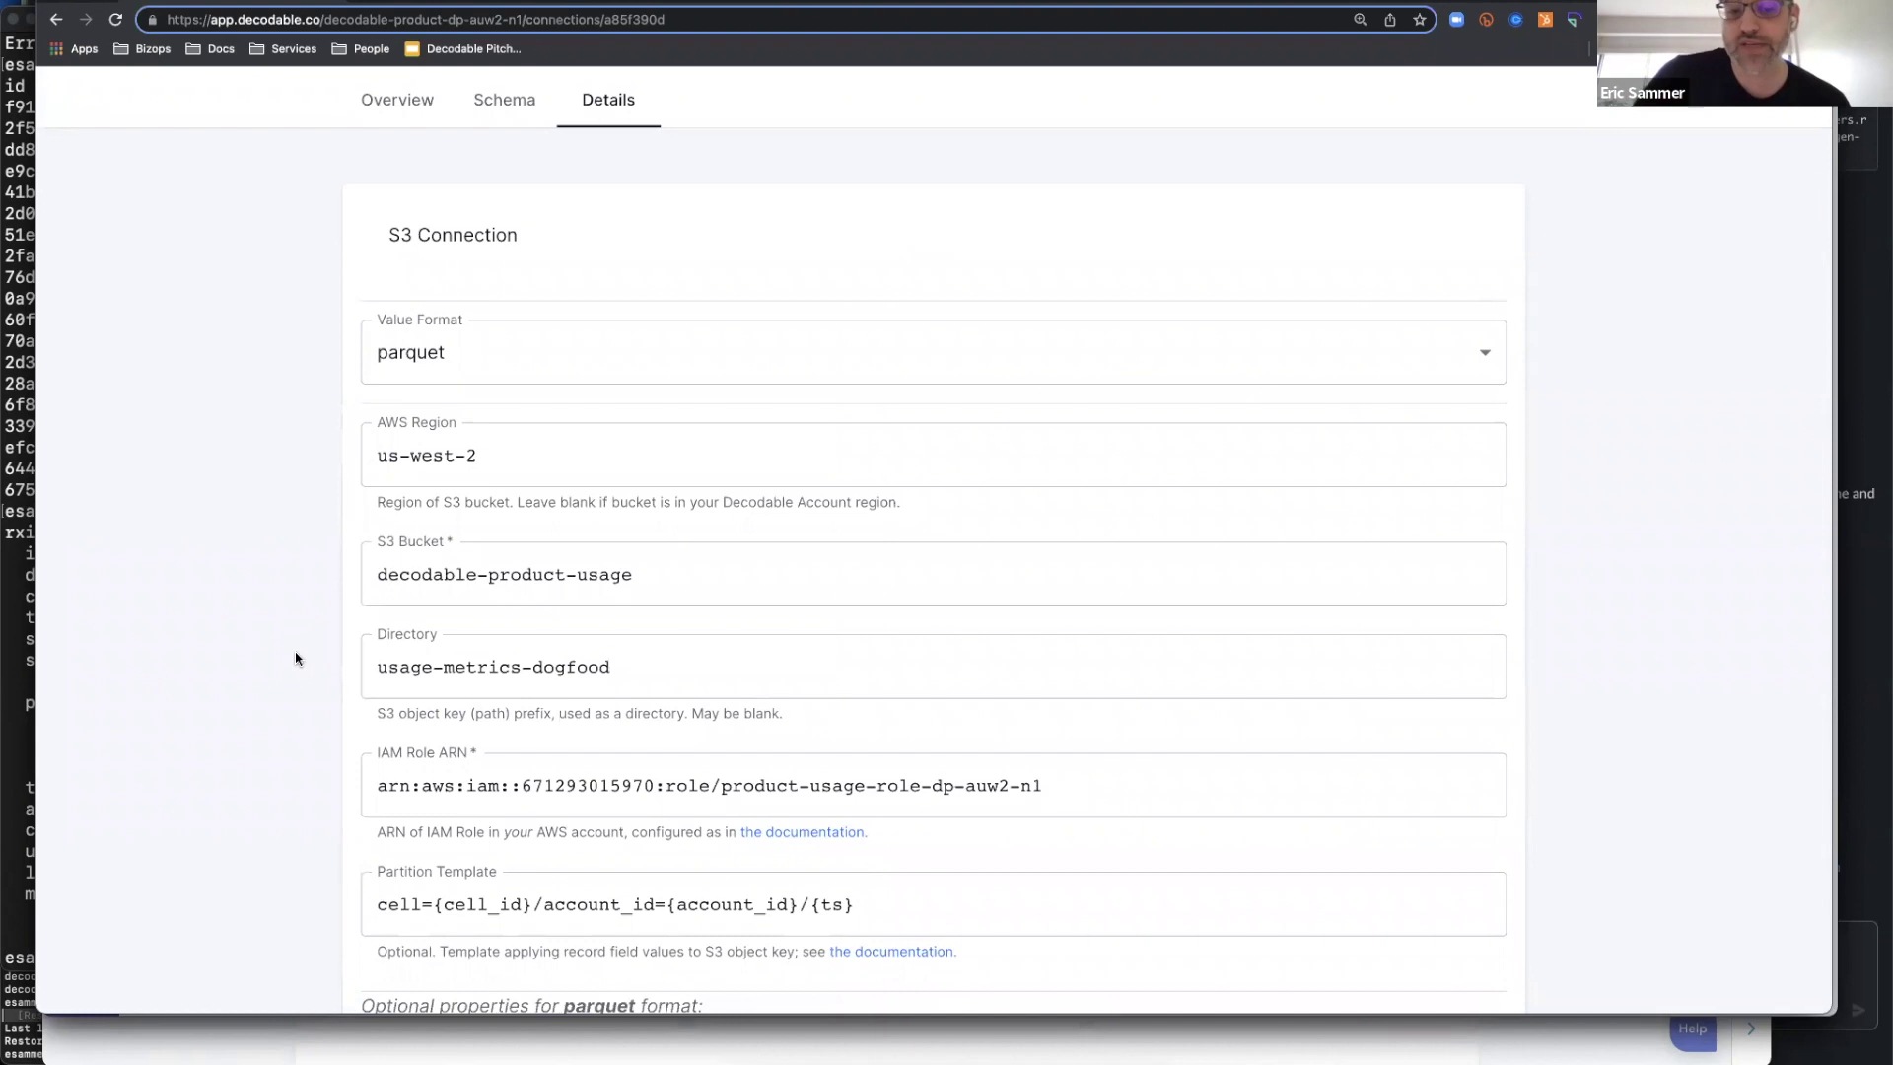
{"action": "scroll", "coordinate": [296, 659], "scroll_direction": "down", "scroll_amount": 1}
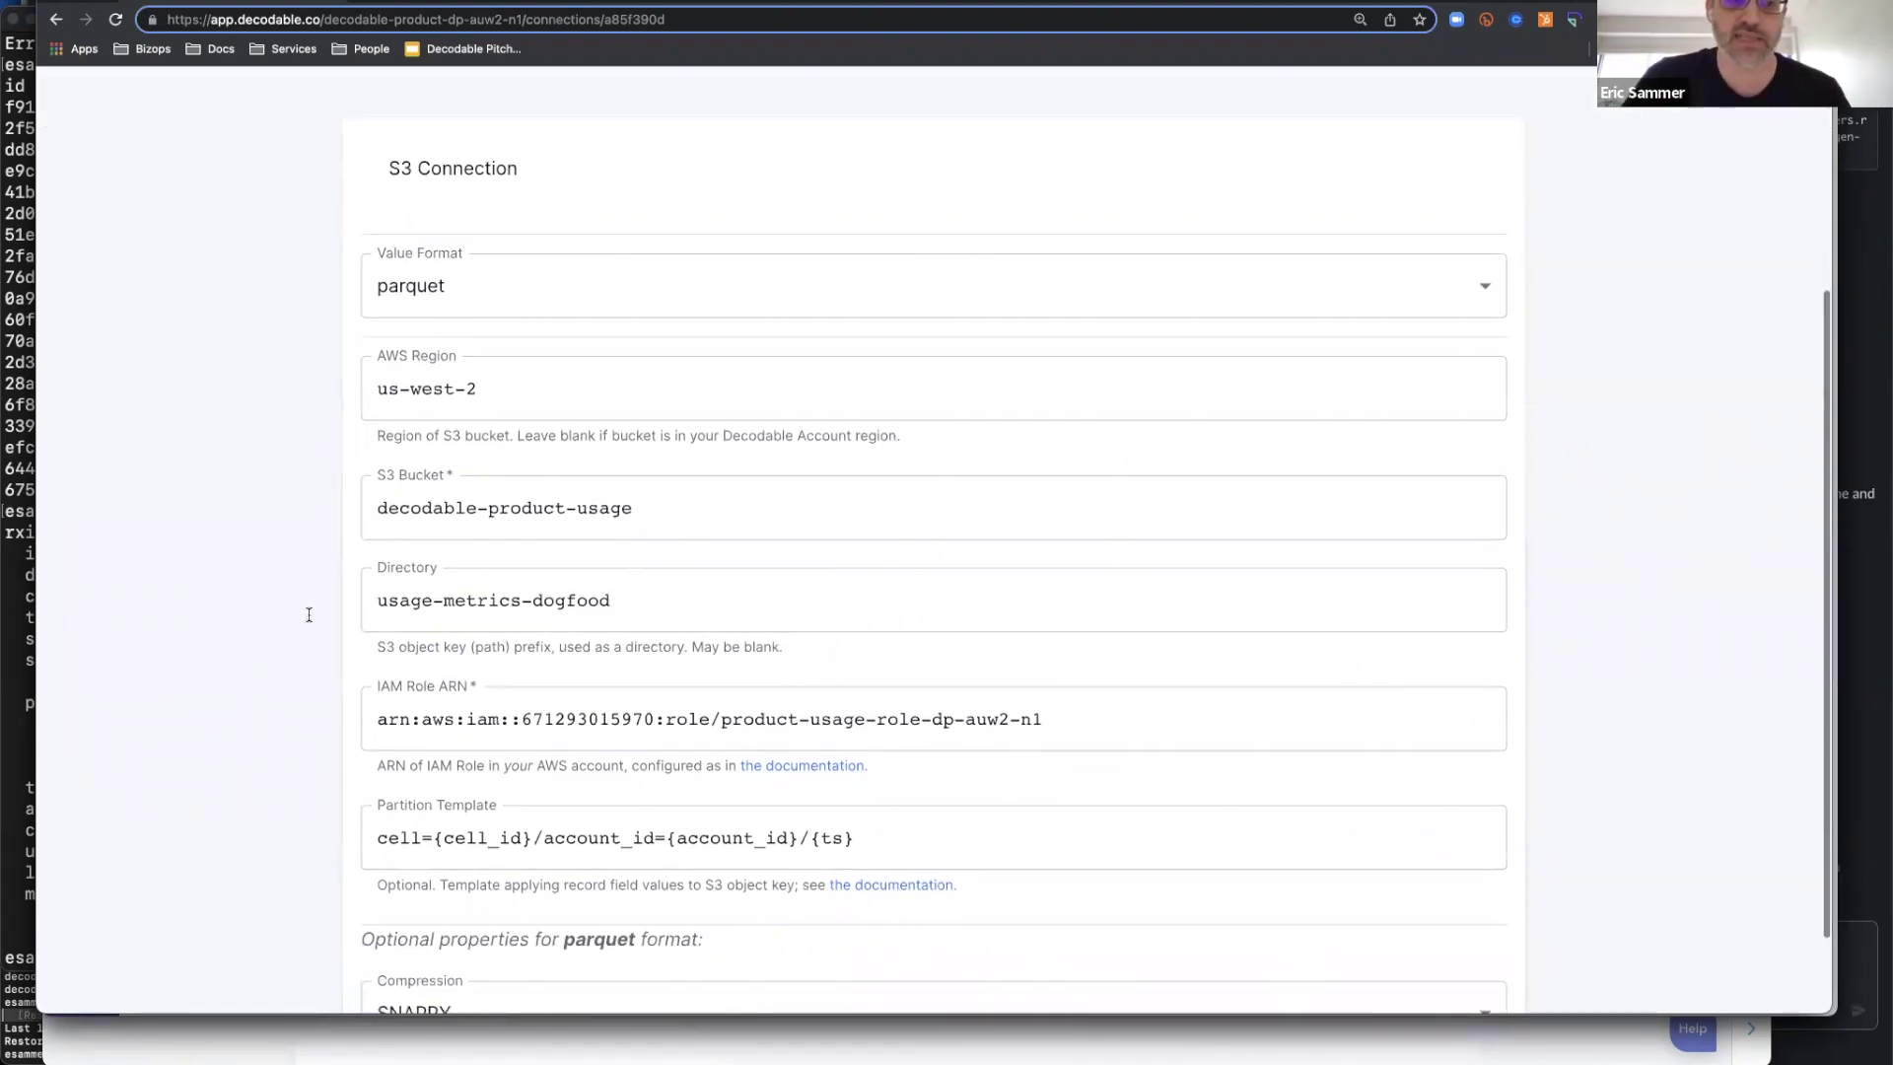
Check the value formats available for the S3 connection without choosing a different one
{"action": "left_click", "coordinate": [548, 281]}
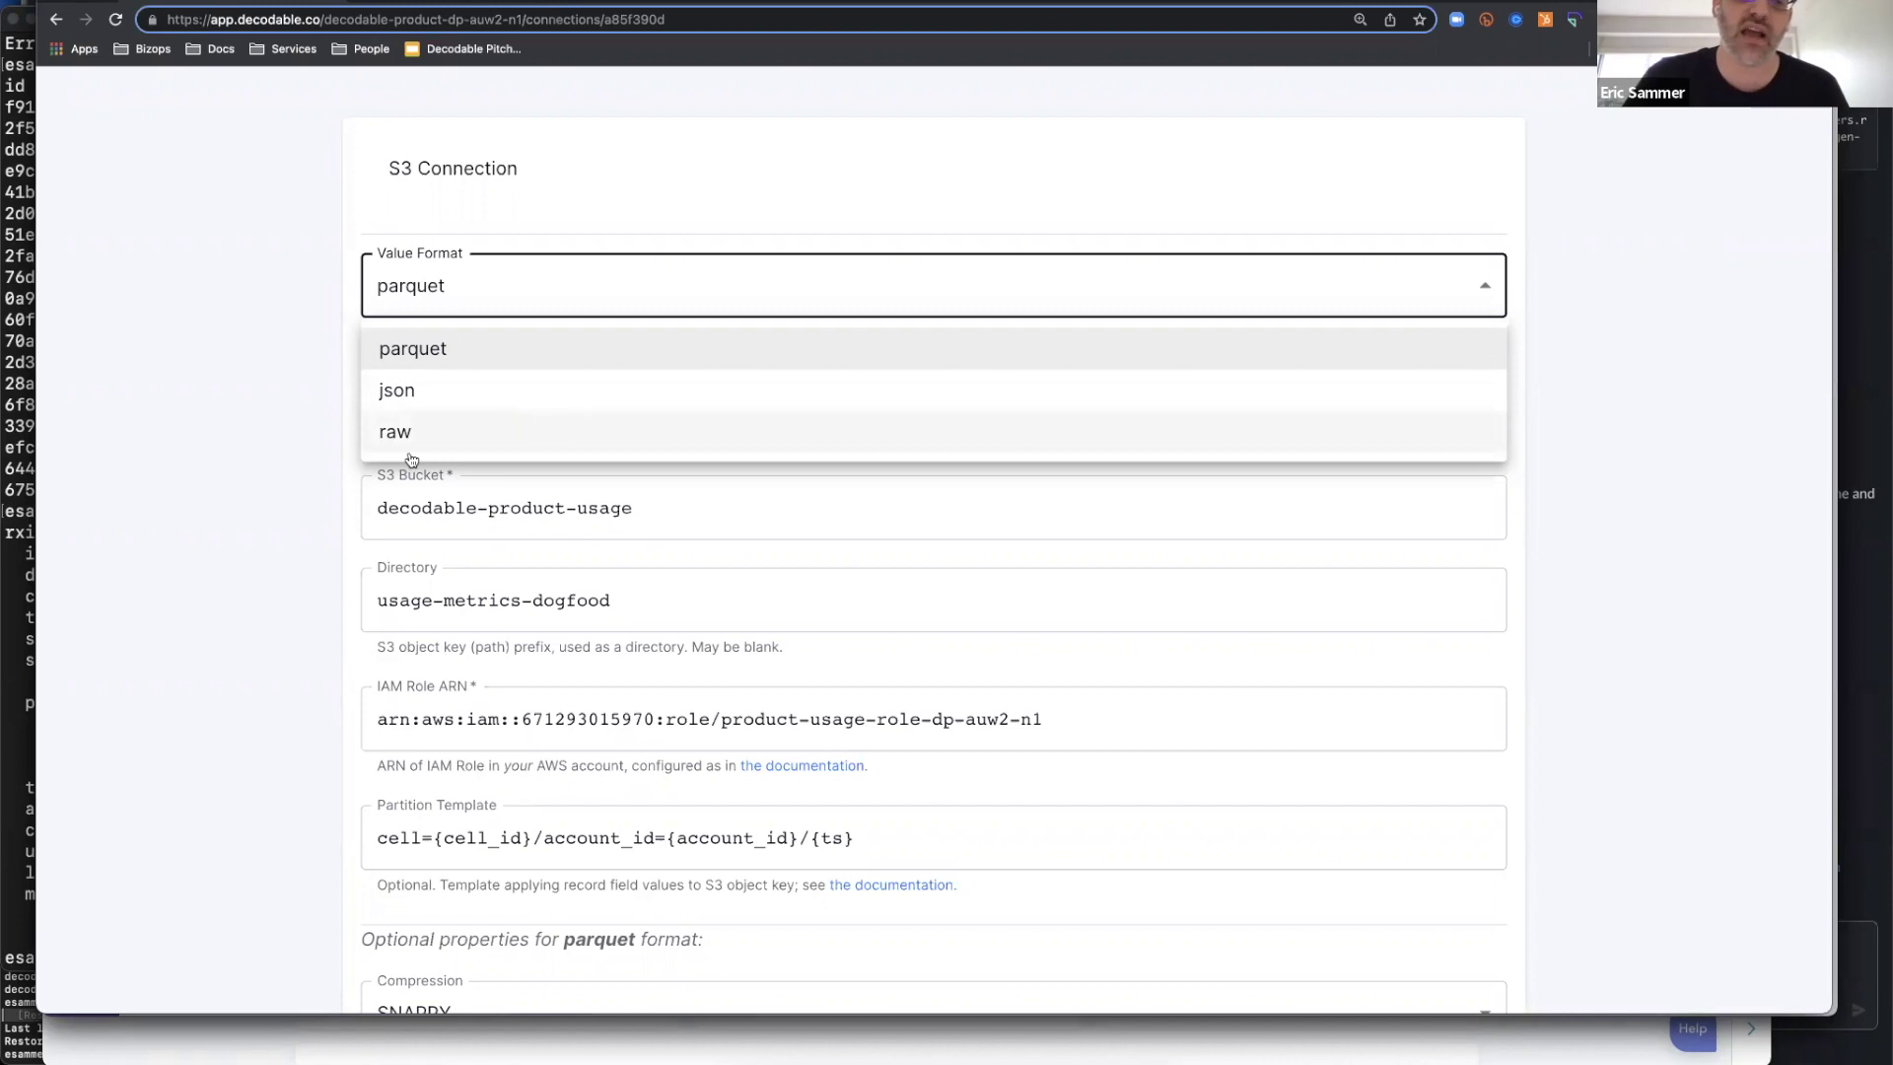
{"action": "left_click", "coordinate": [307, 527]}
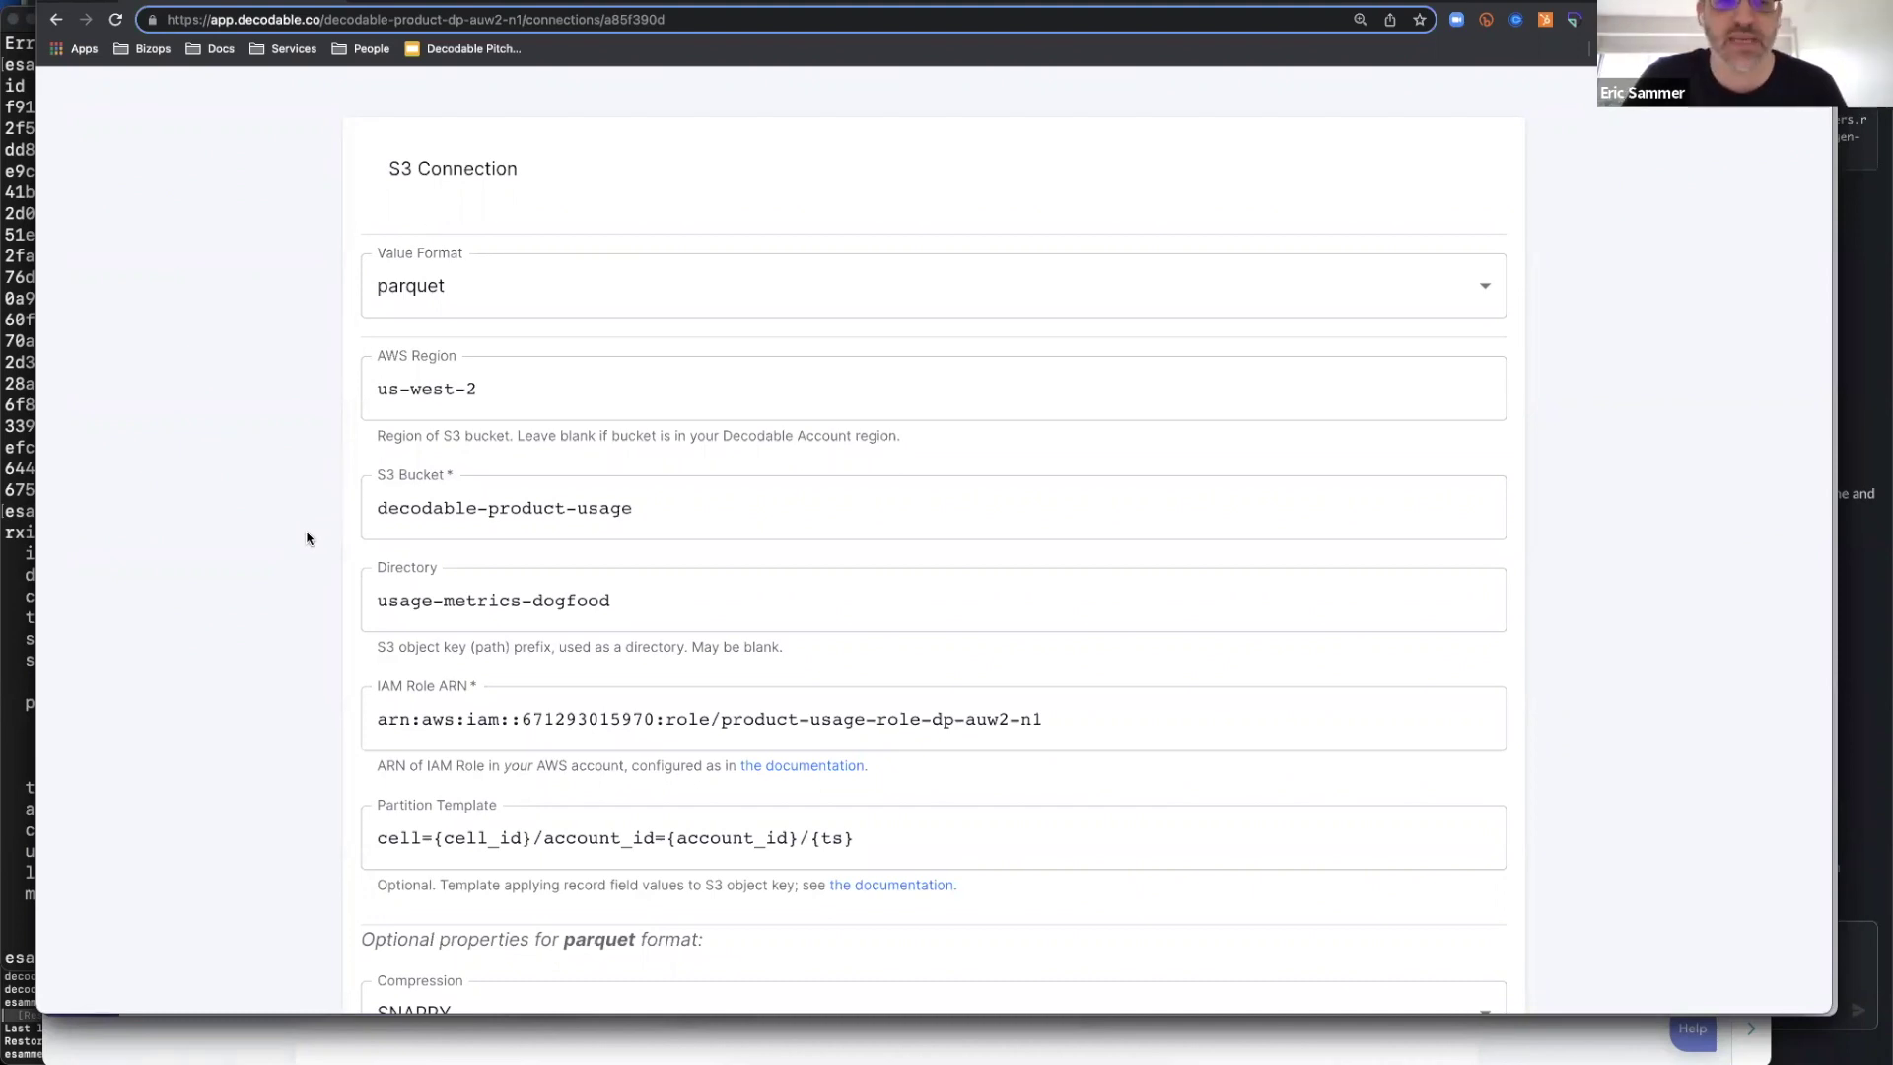
{"action": "left_click", "coordinate": [505, 287]}
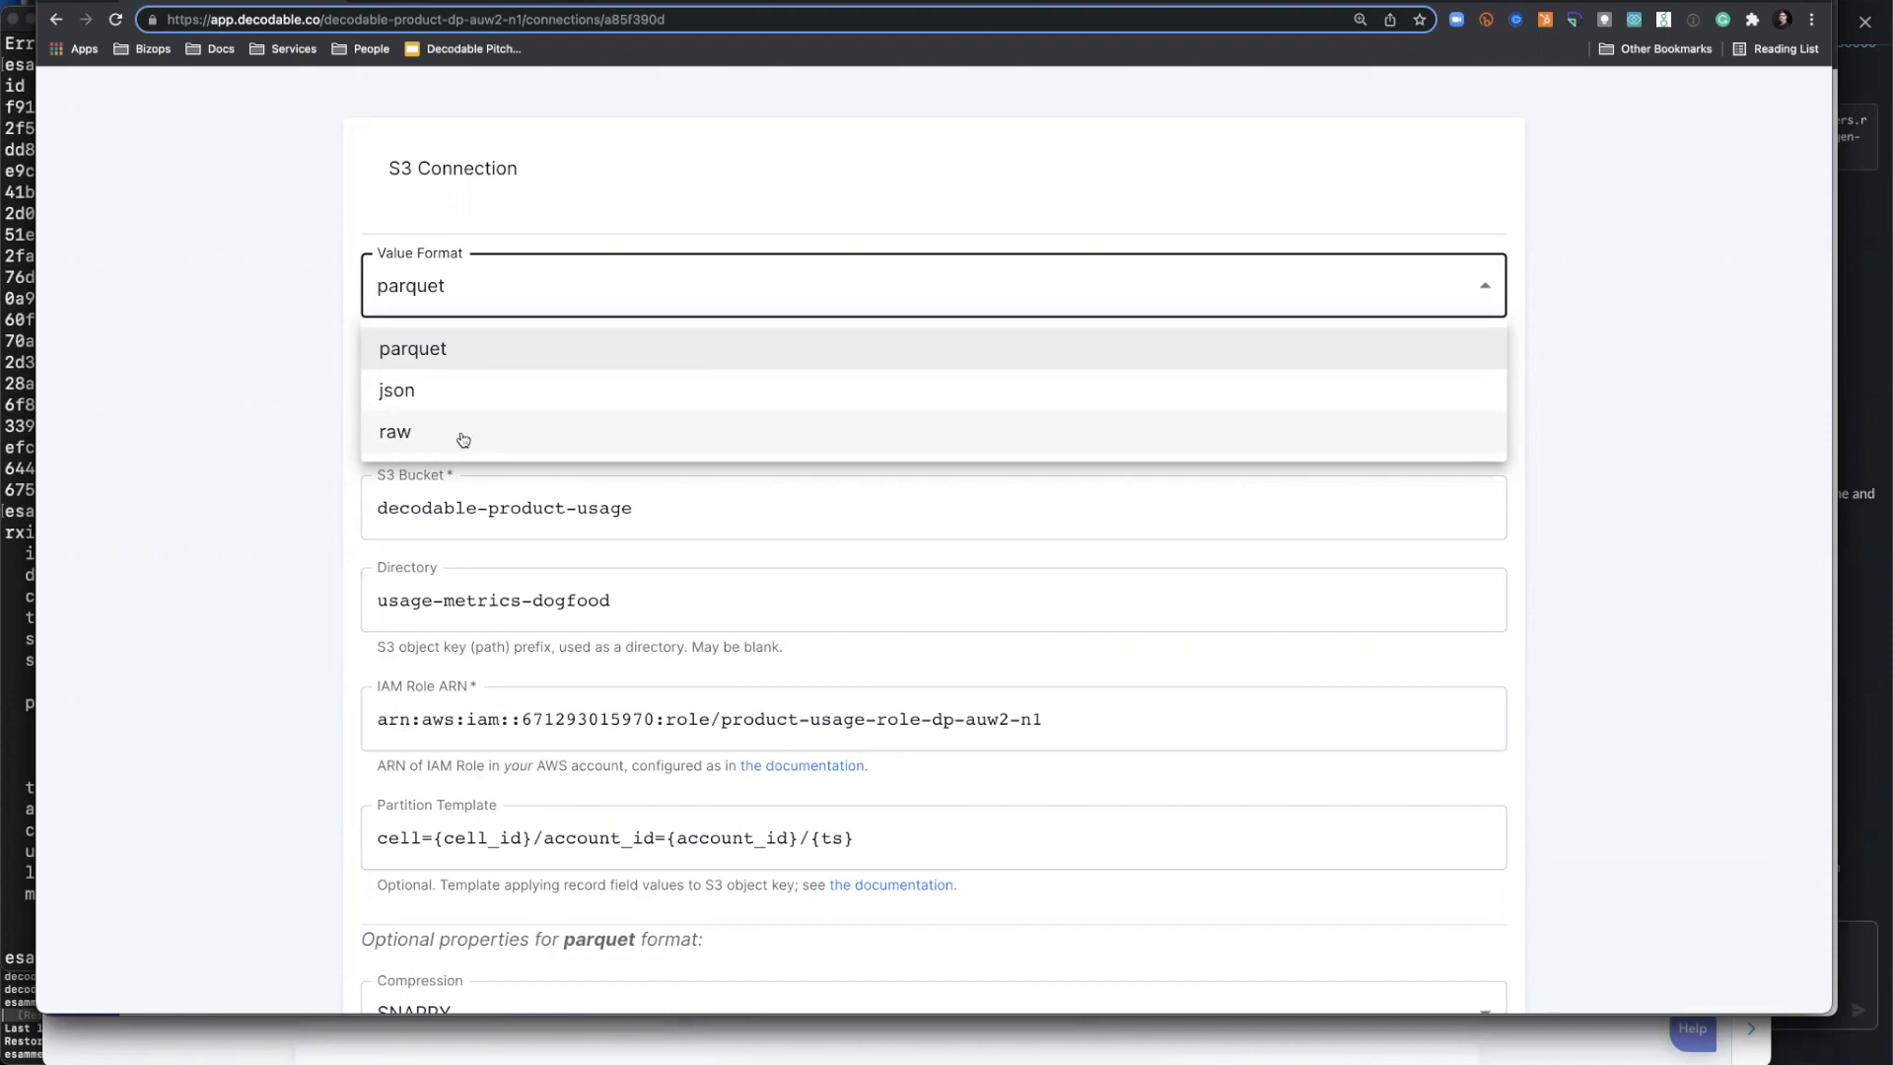
{"action": "left_click", "coordinate": [287, 573]}
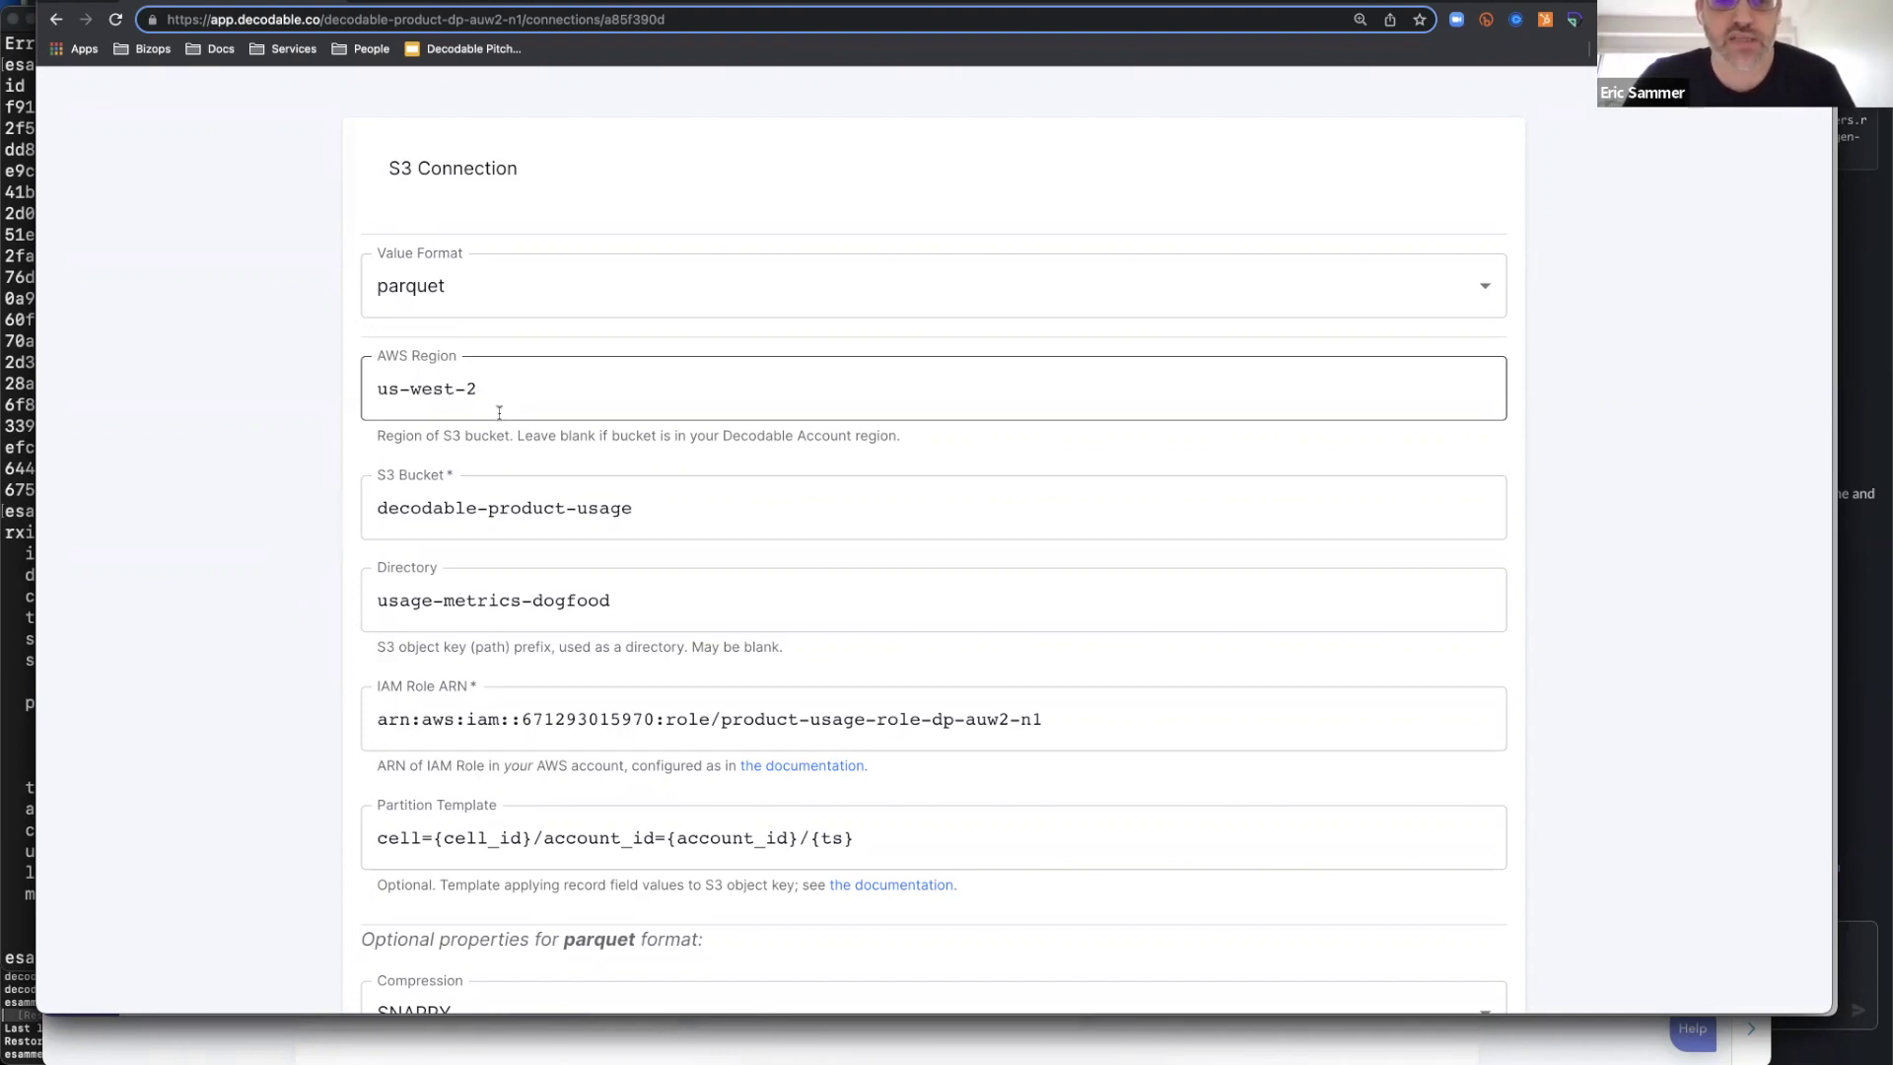
Examine the S3 connection's bucket, directory, IAM role, partition template and compression settings without editing them
{"action": "scroll", "coordinate": [528, 506], "scroll_direction": "down", "scroll_amount": 1}
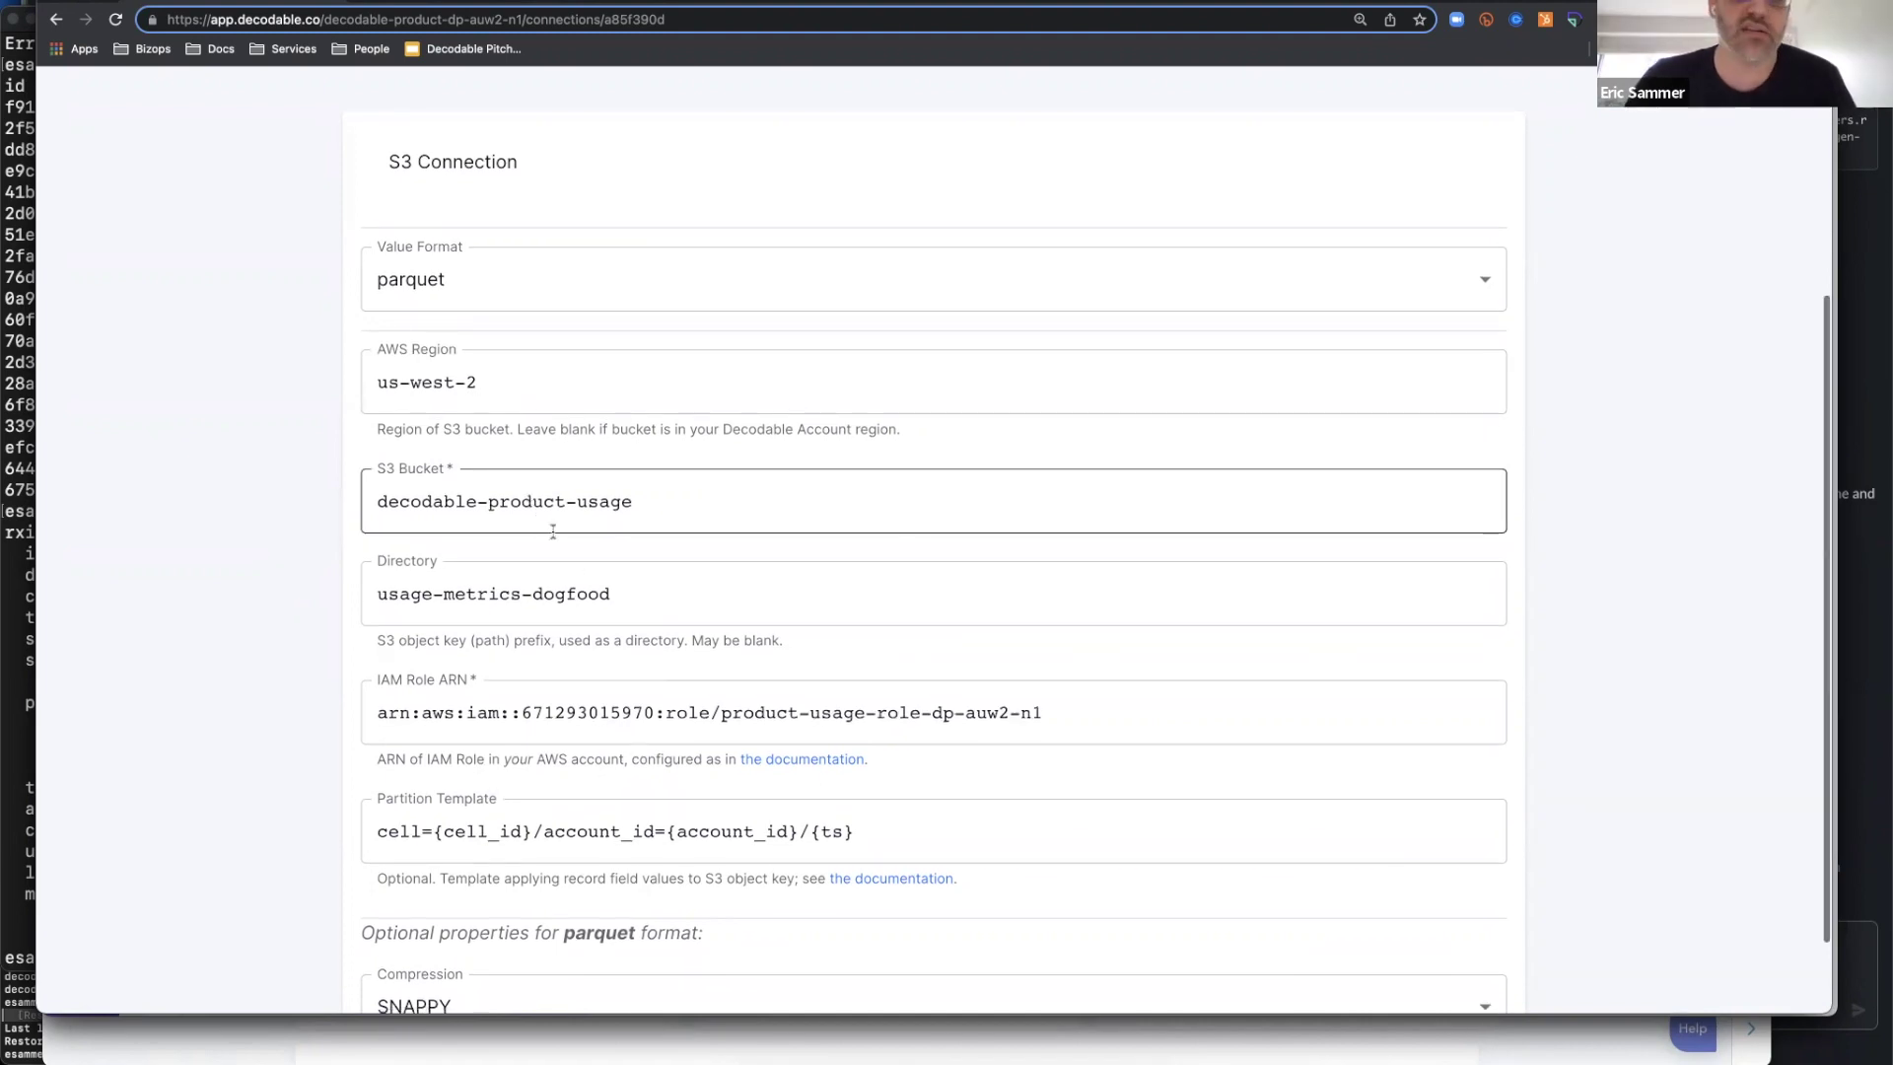
{"action": "scroll", "coordinate": [592, 562], "scroll_direction": "down", "scroll_amount": 2}
{"action": "left_click", "coordinate": [640, 544]}
{"action": "double_click", "coordinate": [642, 543]}
{"action": "left_click", "coordinate": [642, 543]}
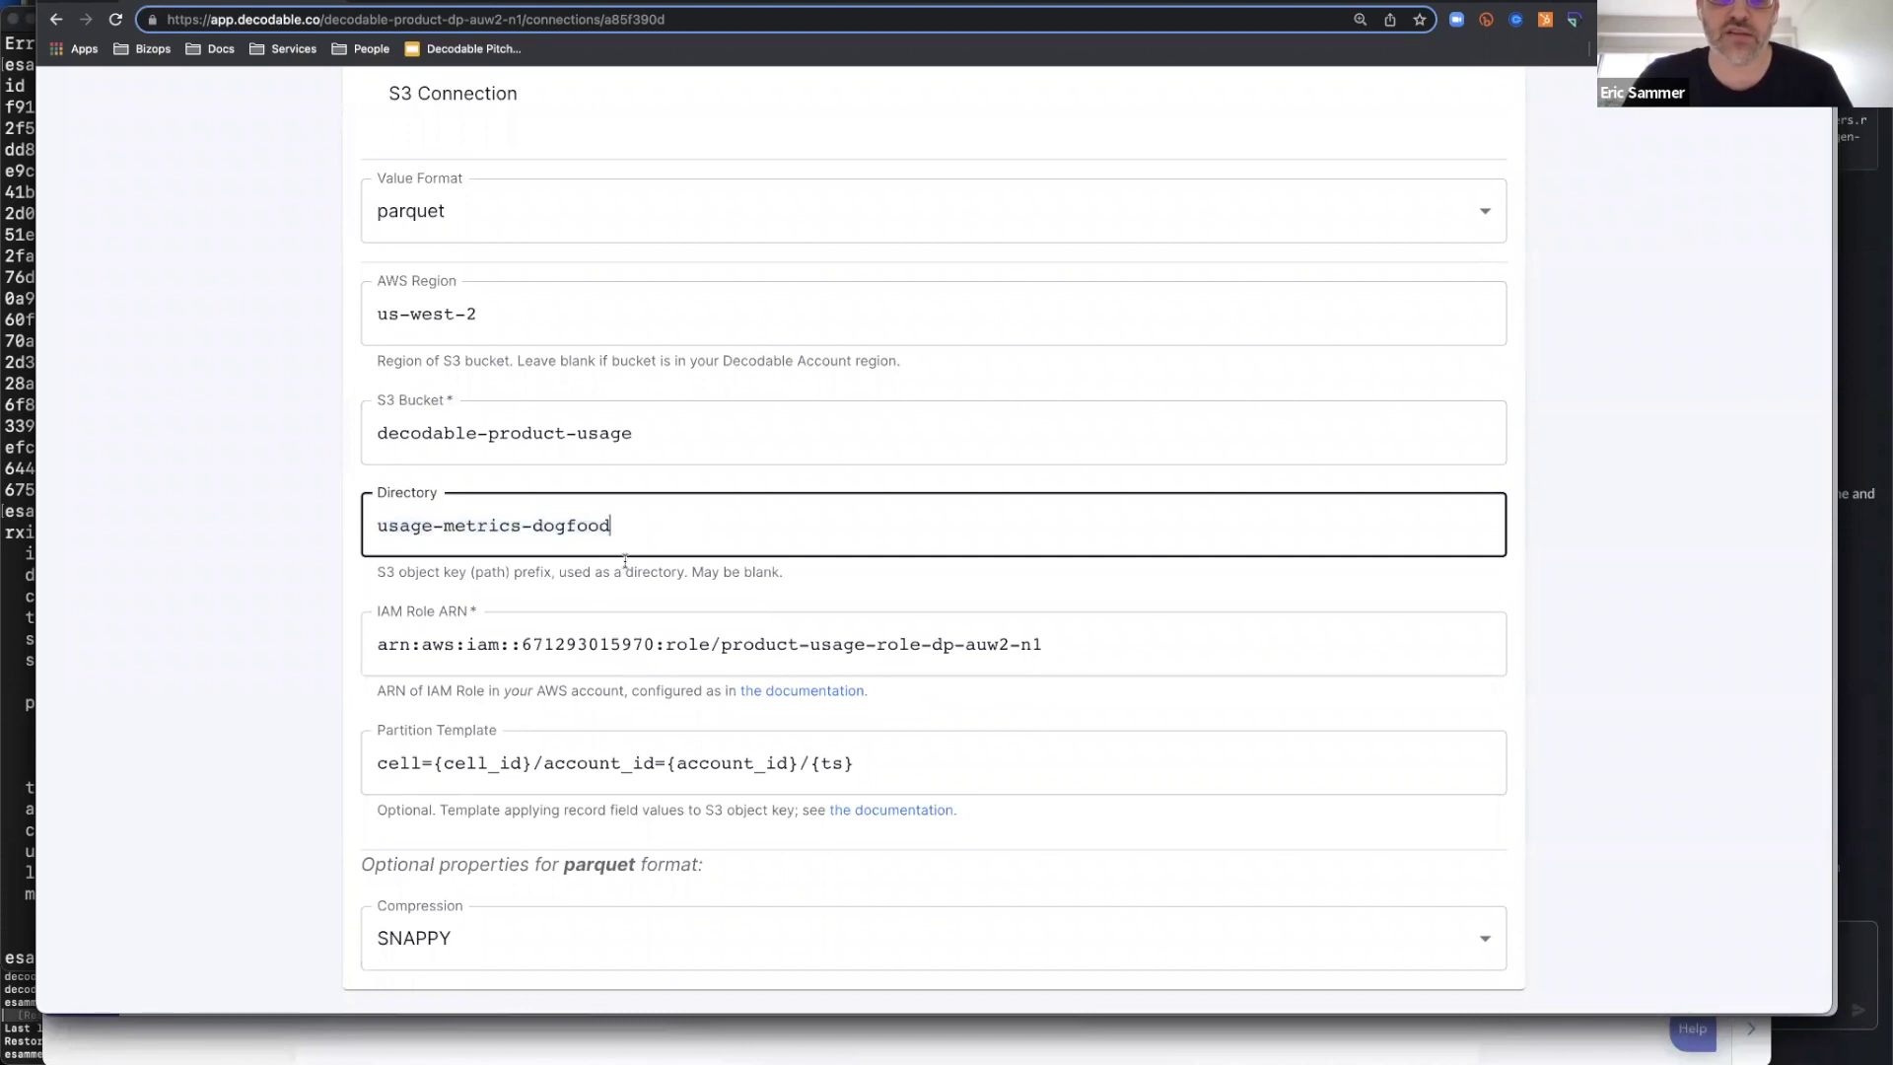
{"action": "scroll", "coordinate": [588, 619], "scroll_direction": "down", "scroll_amount": 1}
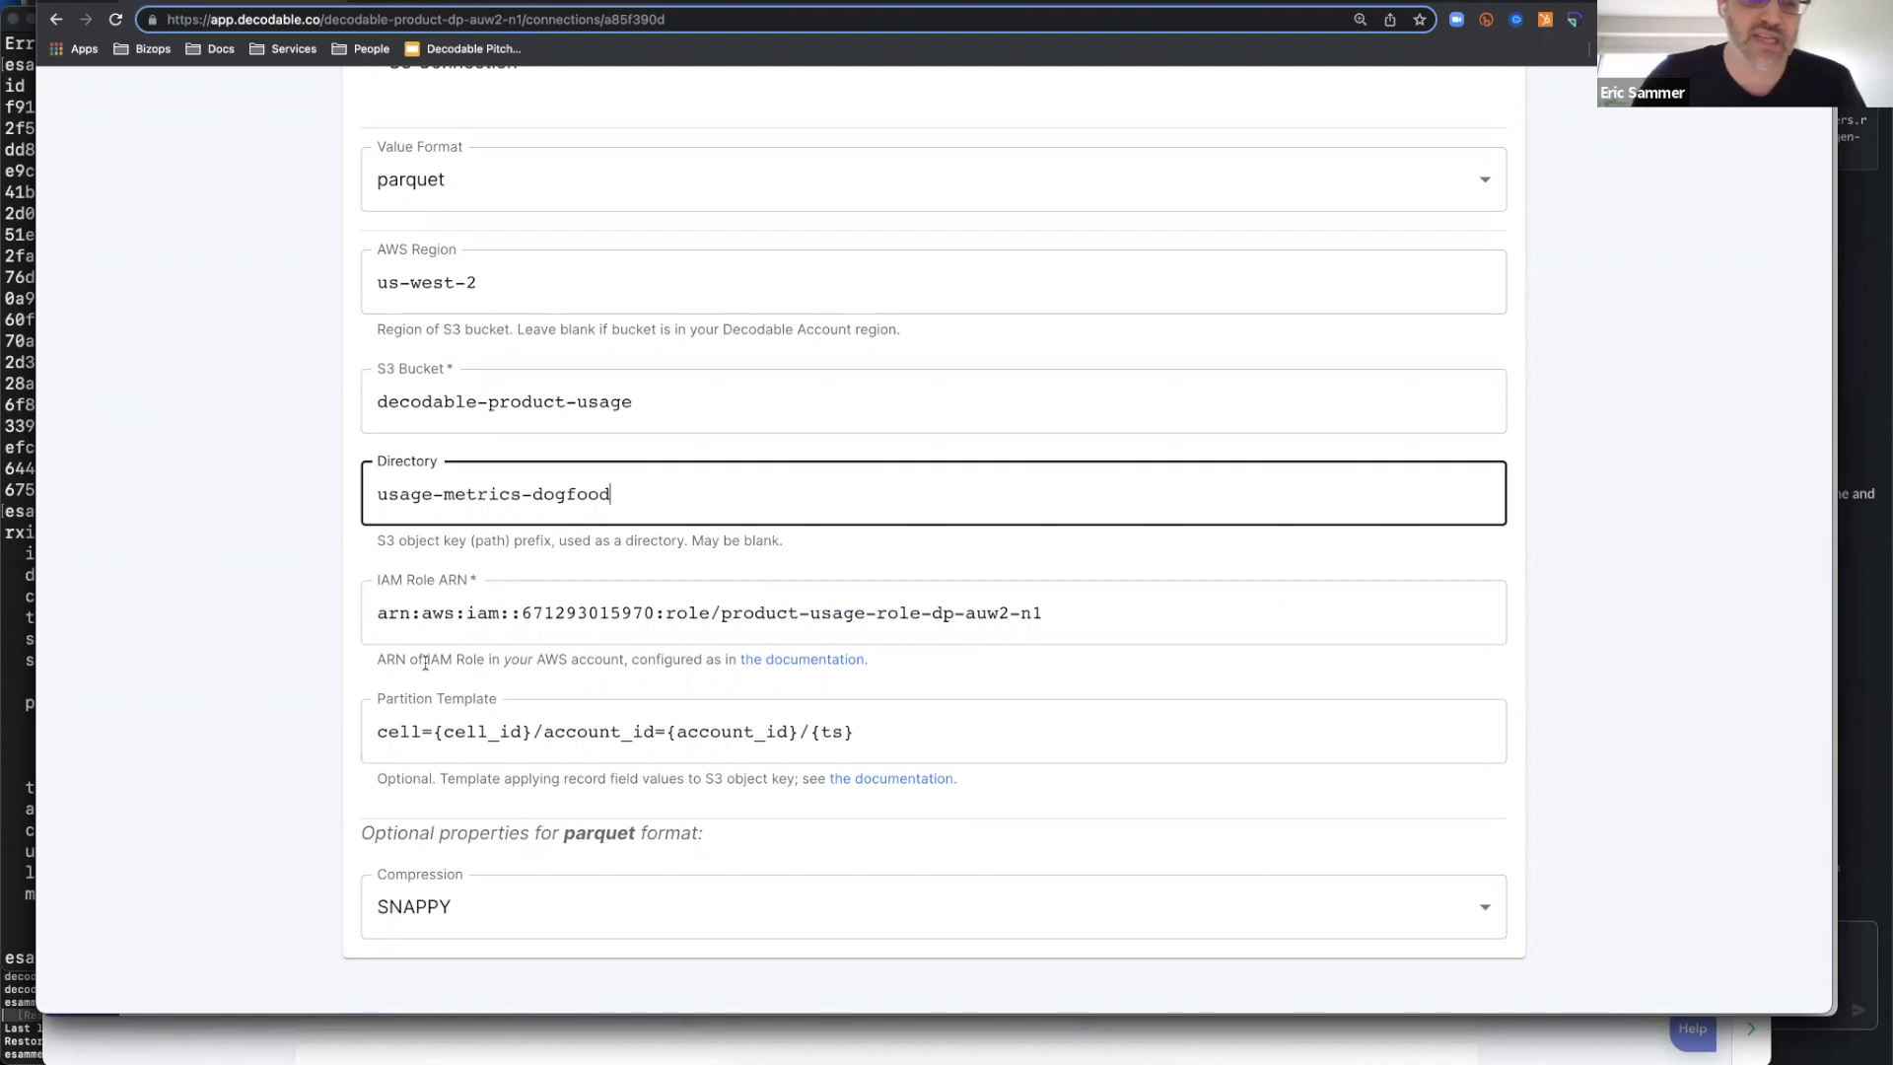
{"action": "left_click", "coordinate": [231, 701]}
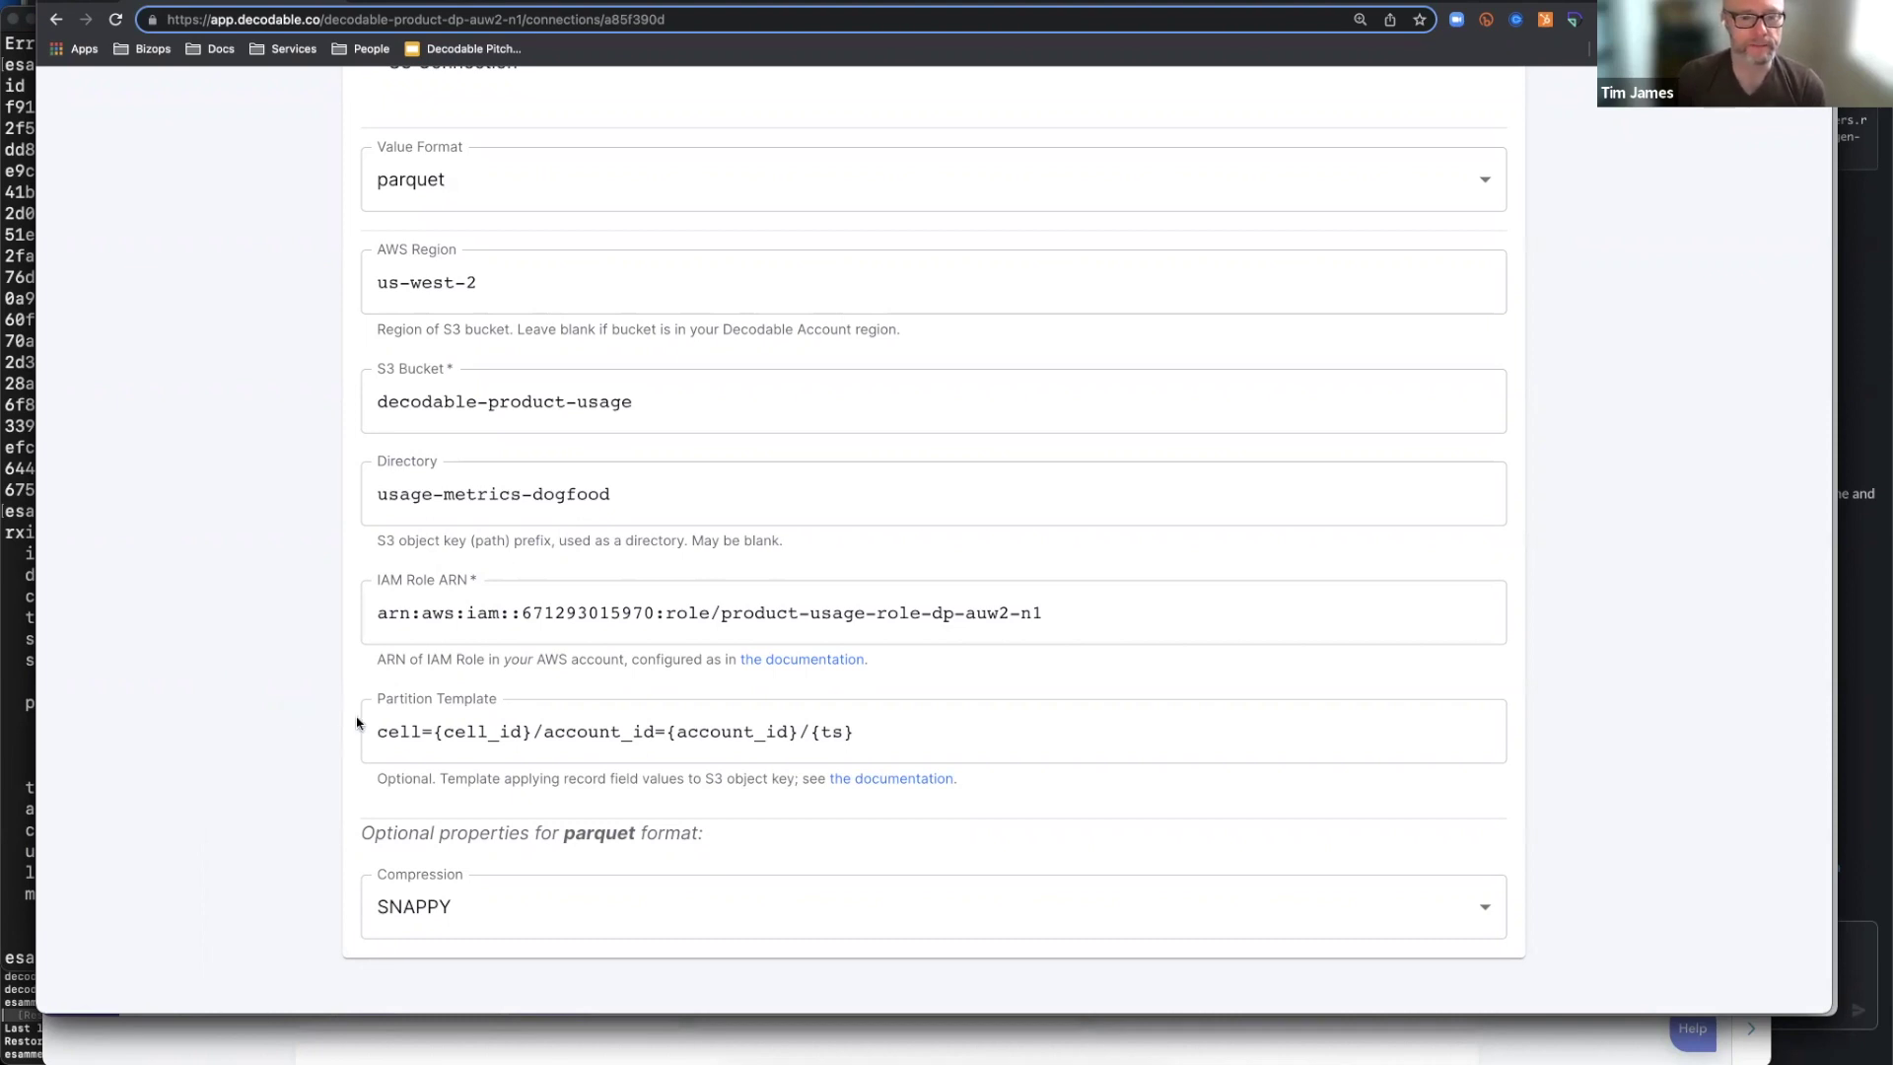
Open the documentation for the IAM role ARN and examine the example trust policy, including its sts:ExternalId account value
{"action": "left_click", "coordinate": [783, 660]}
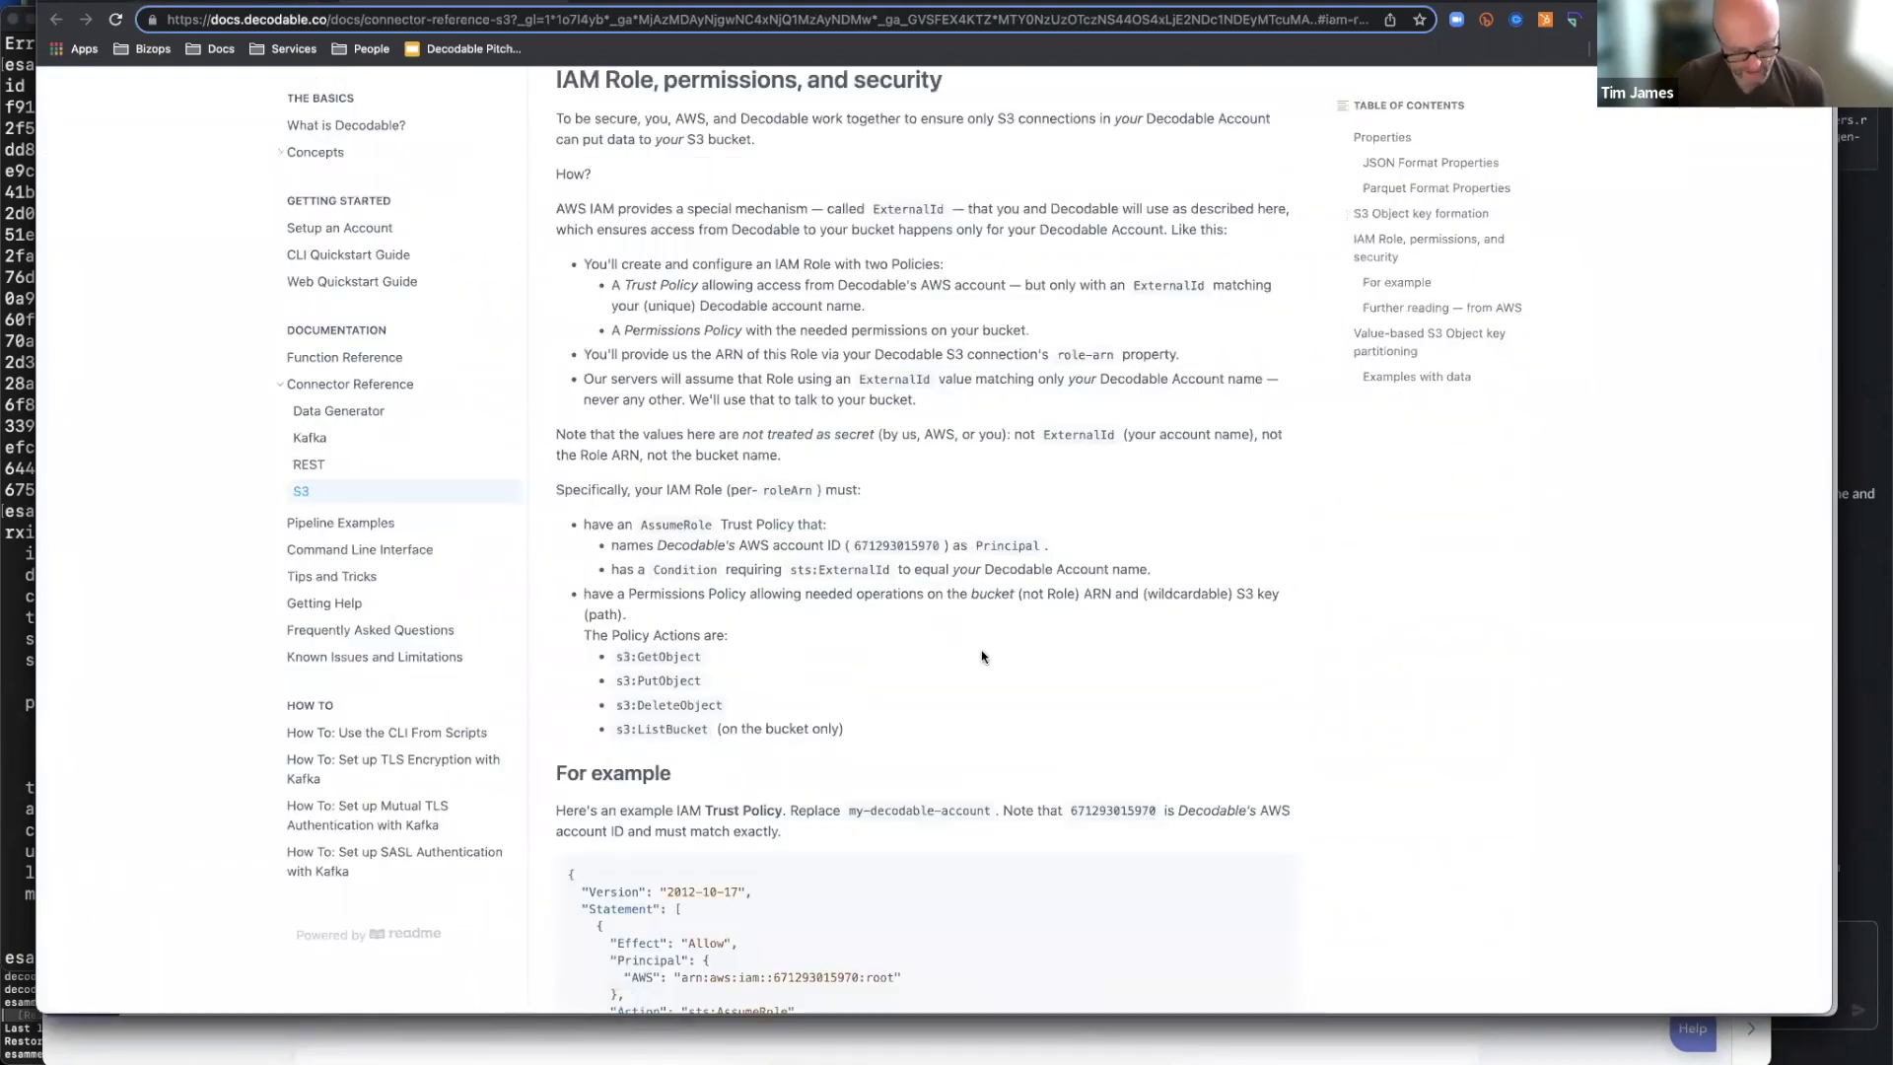
{"action": "scroll", "coordinate": [982, 657], "scroll_direction": "down", "scroll_amount": 1}
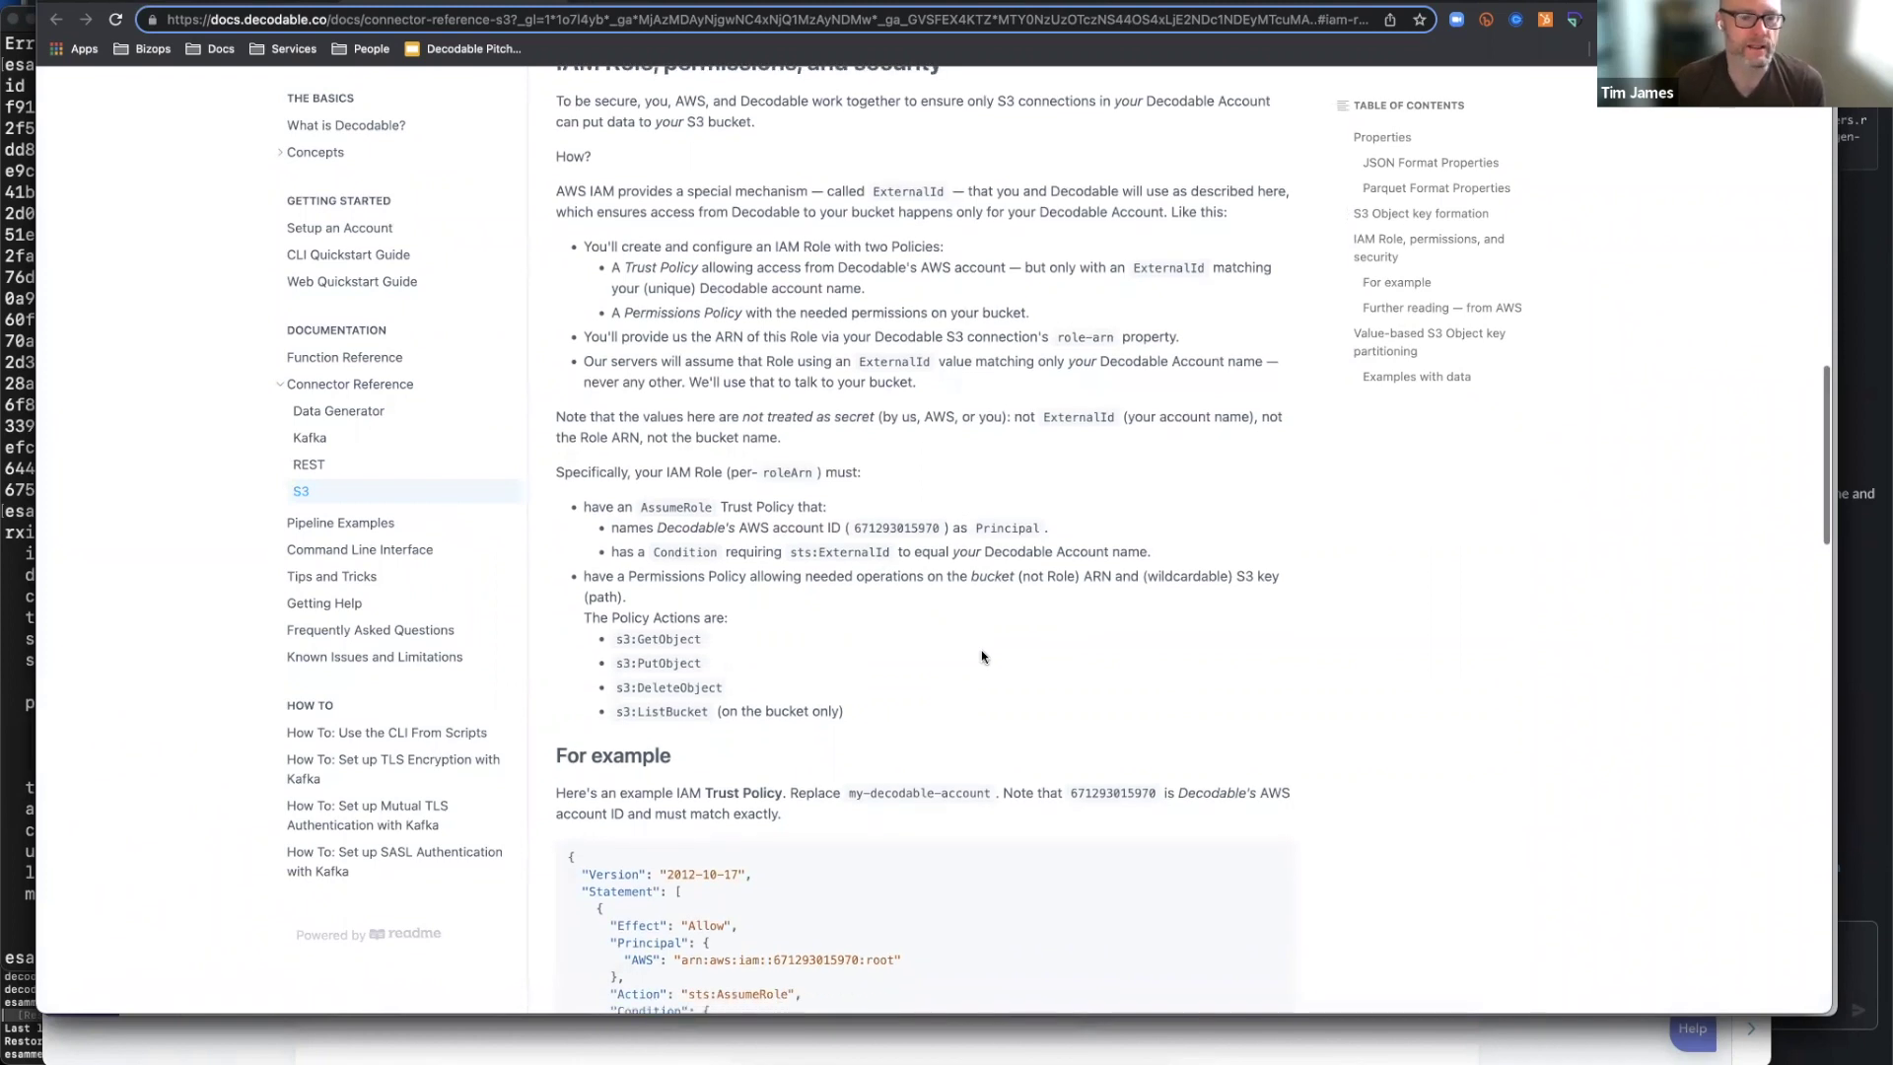
{"action": "scroll", "coordinate": [982, 656], "scroll_direction": "down", "scroll_amount": 5}
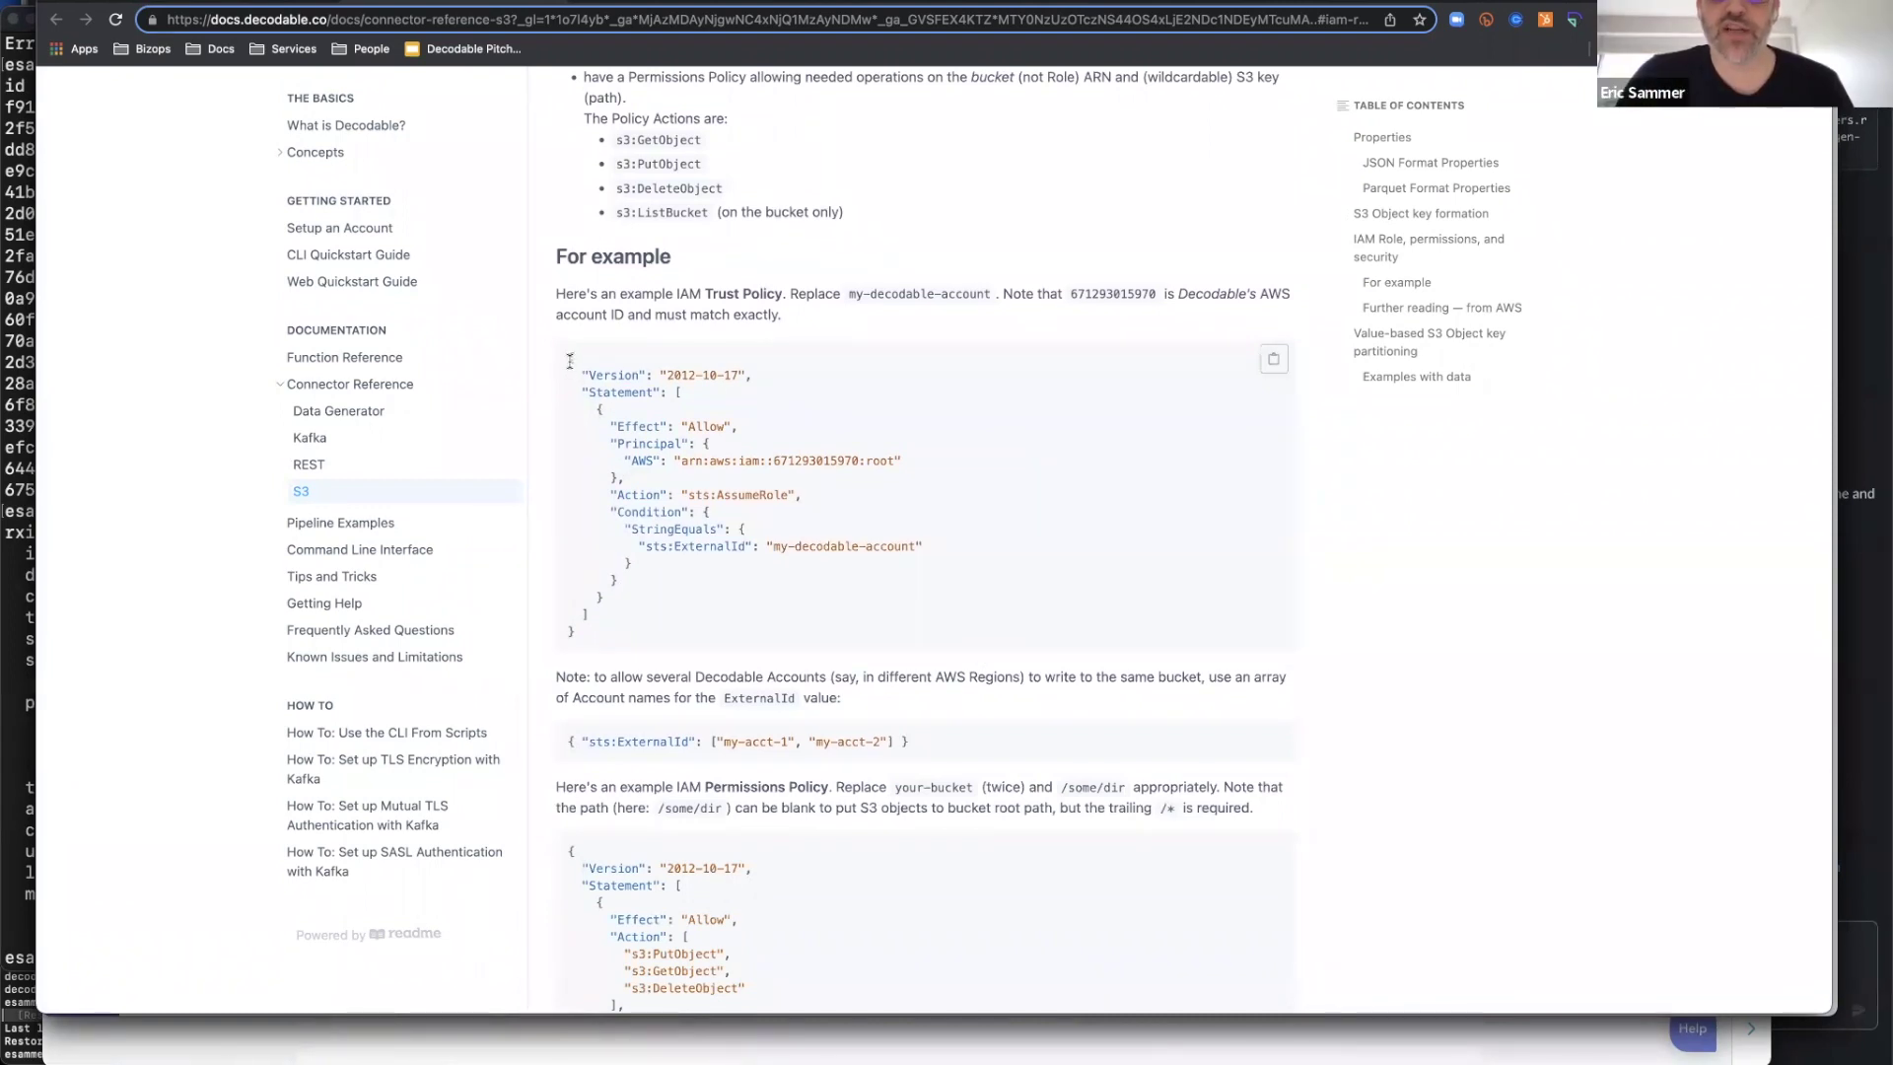
{"action": "left_click_drag", "start_coordinate": [569, 356], "coordinate": [673, 628]}
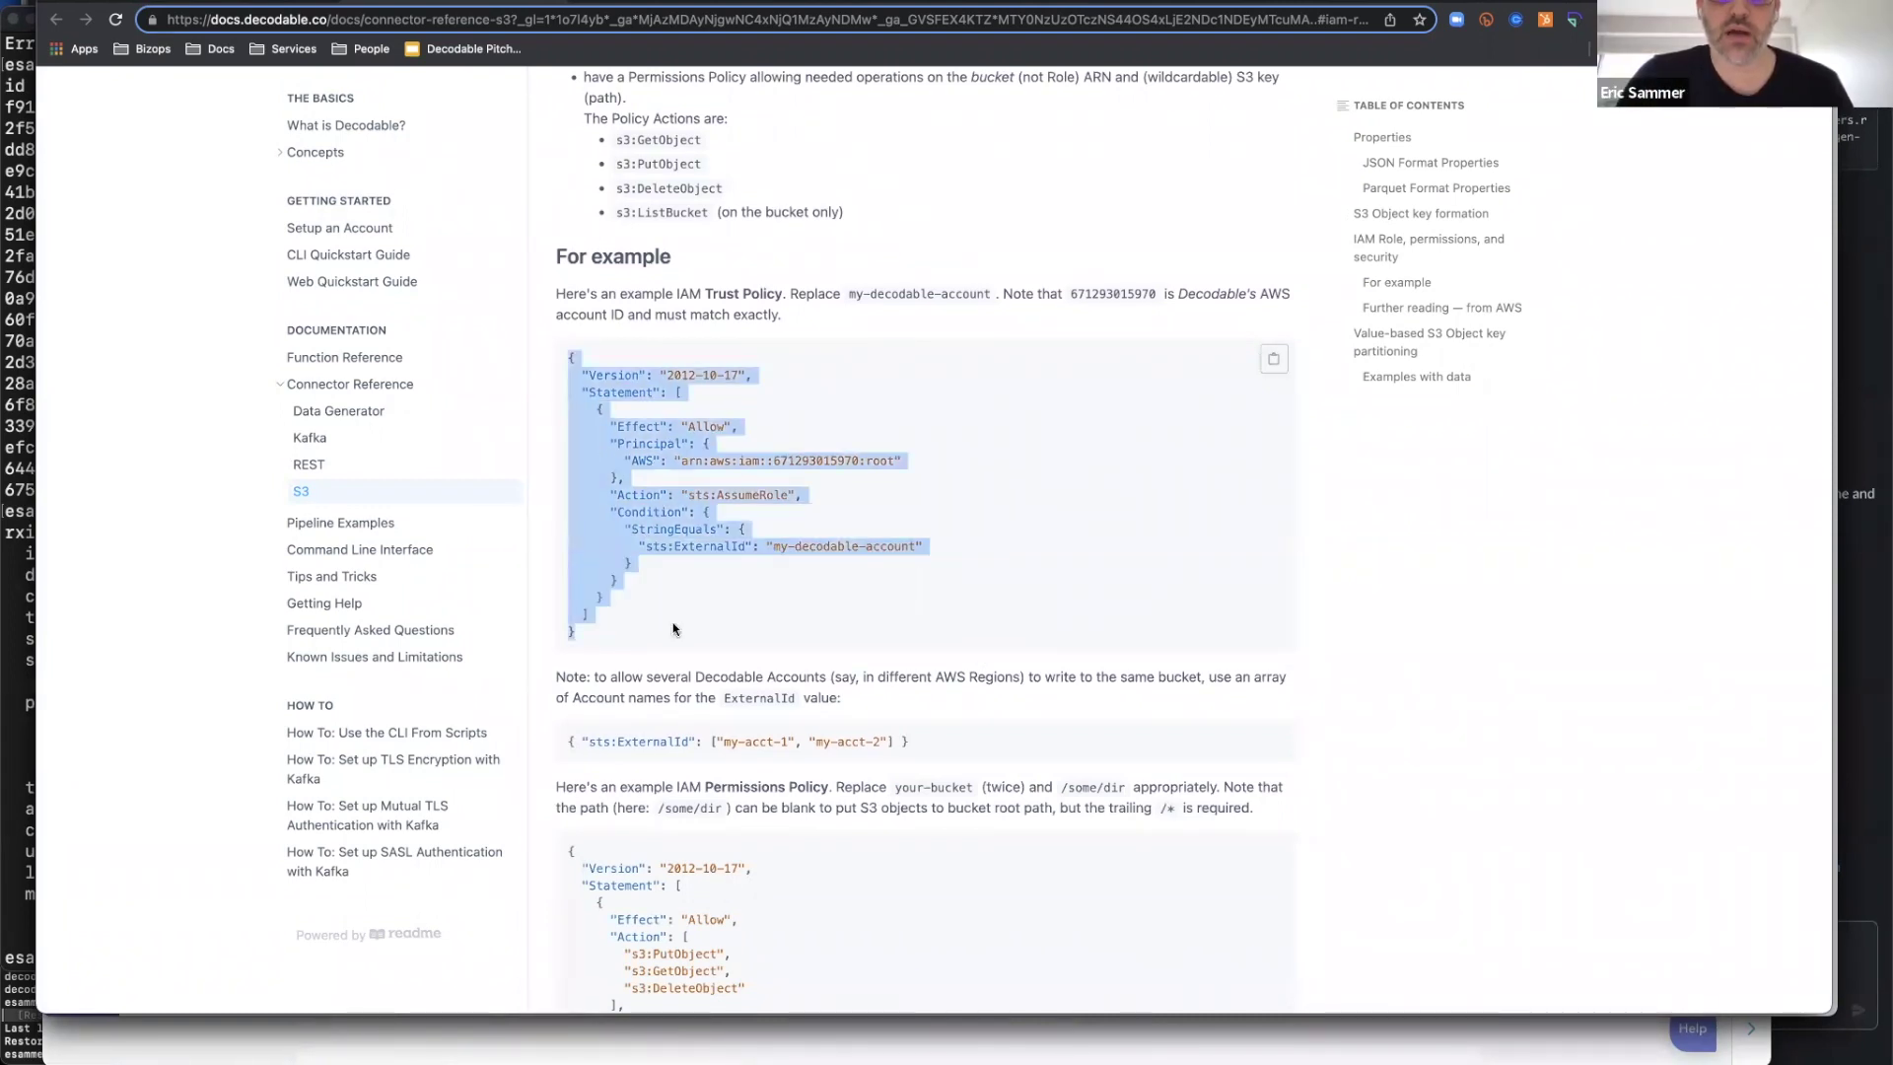
{"action": "left_click", "coordinate": [675, 624]}
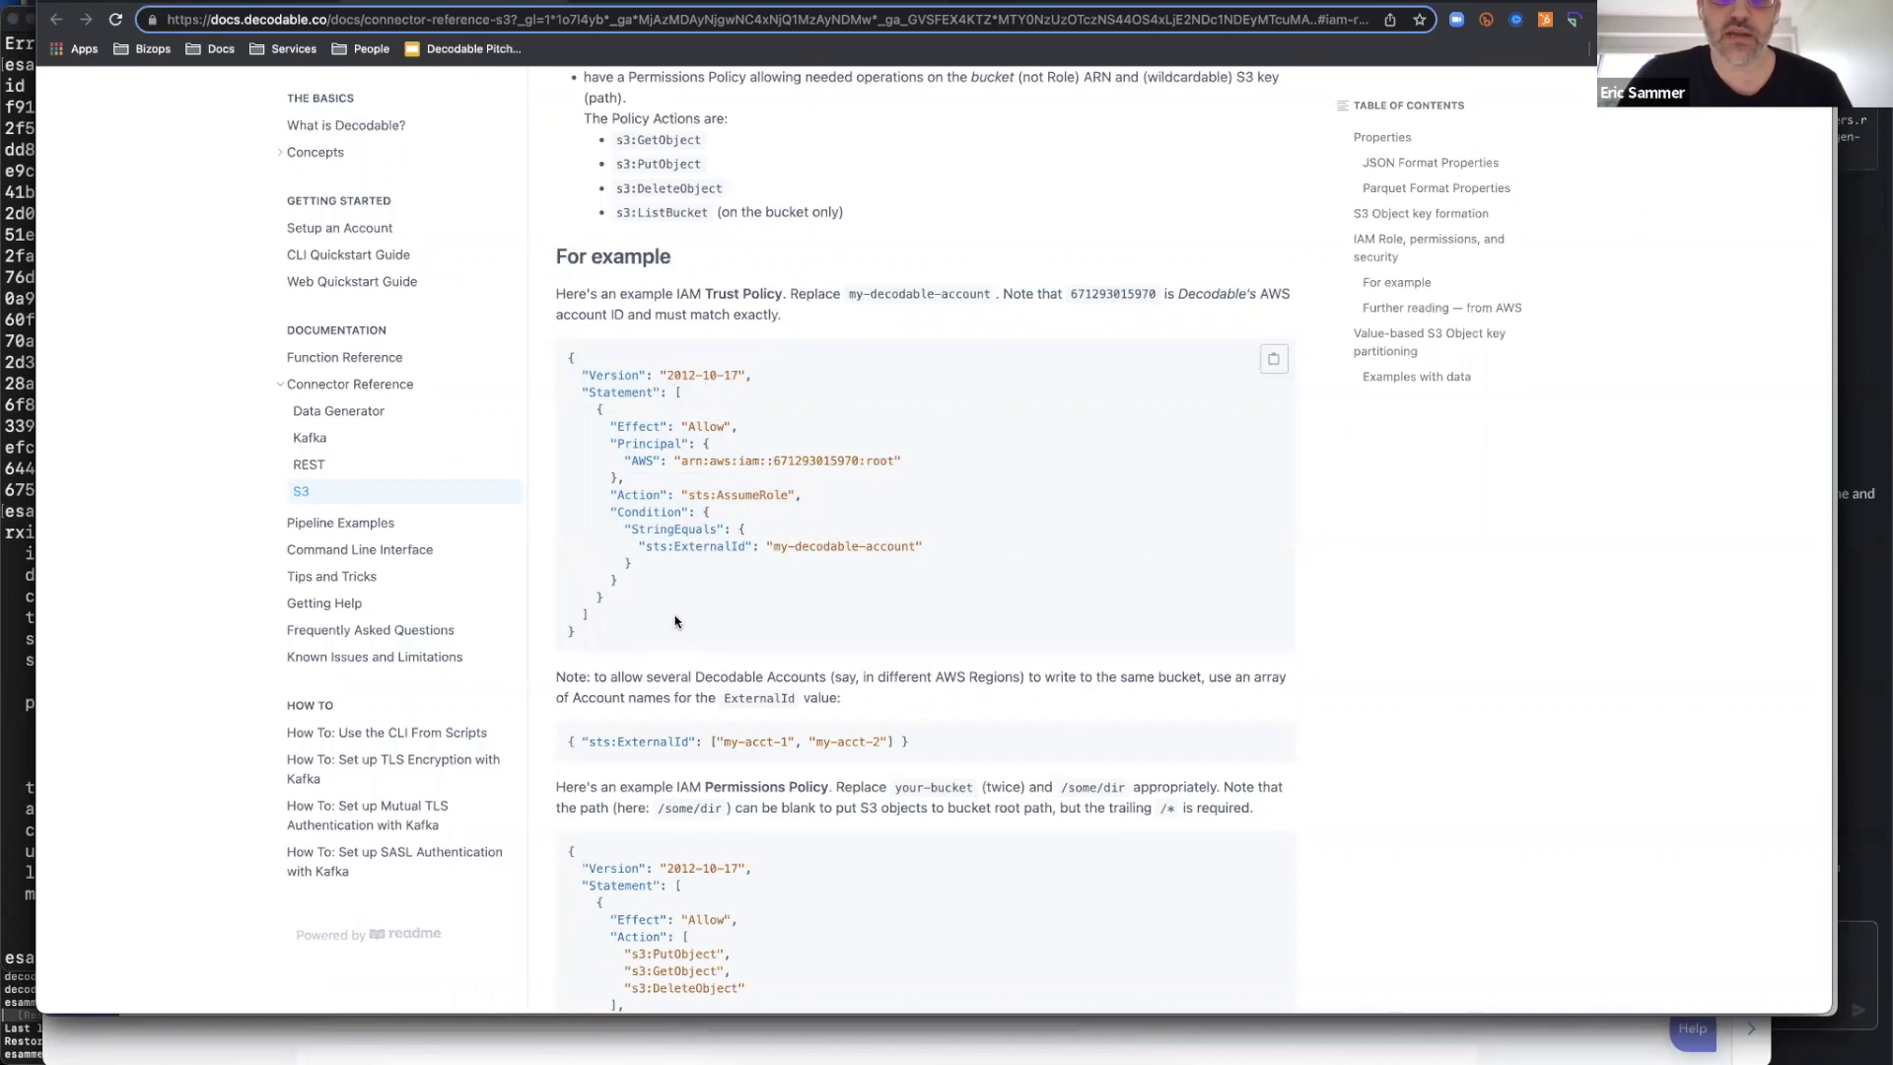
{"action": "scroll", "coordinate": [984, 736], "scroll_direction": "down", "scroll_amount": 1}
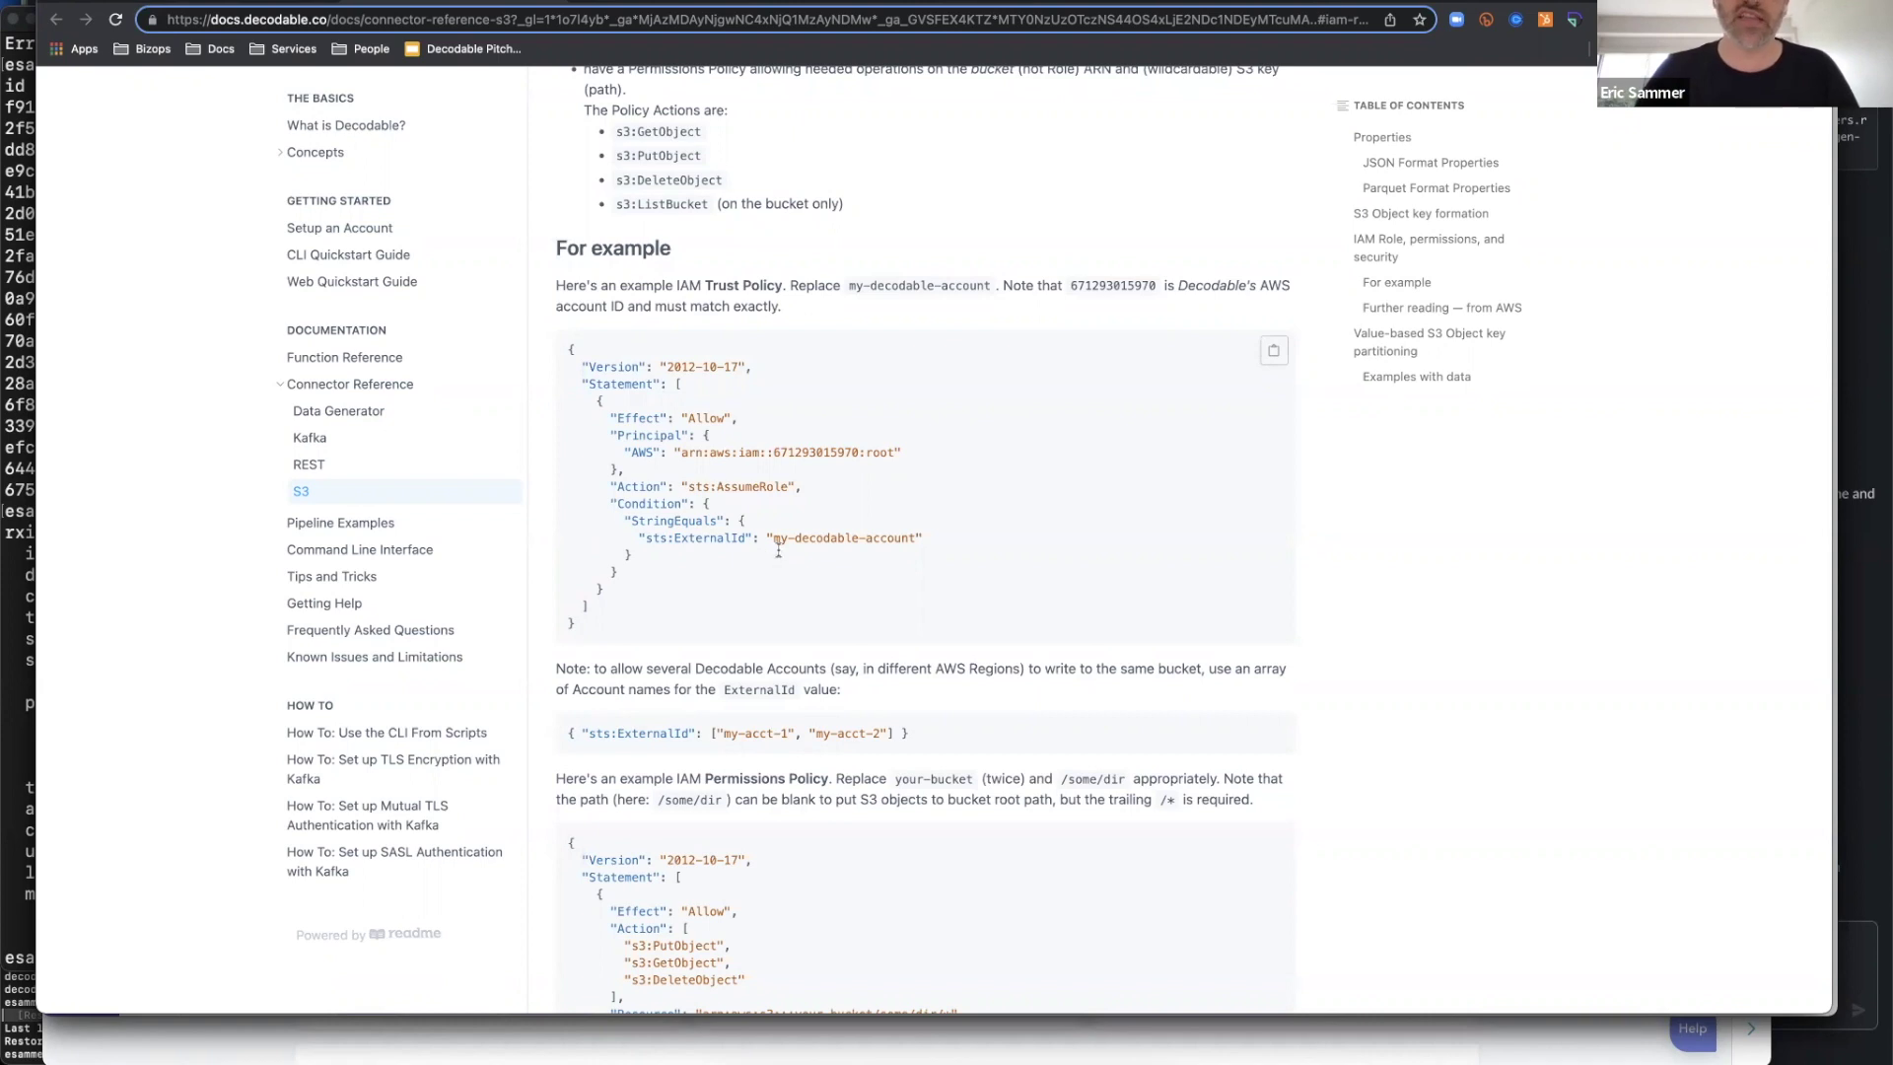
{"action": "left_click_drag", "start_coordinate": [773, 538], "coordinate": [916, 539]}
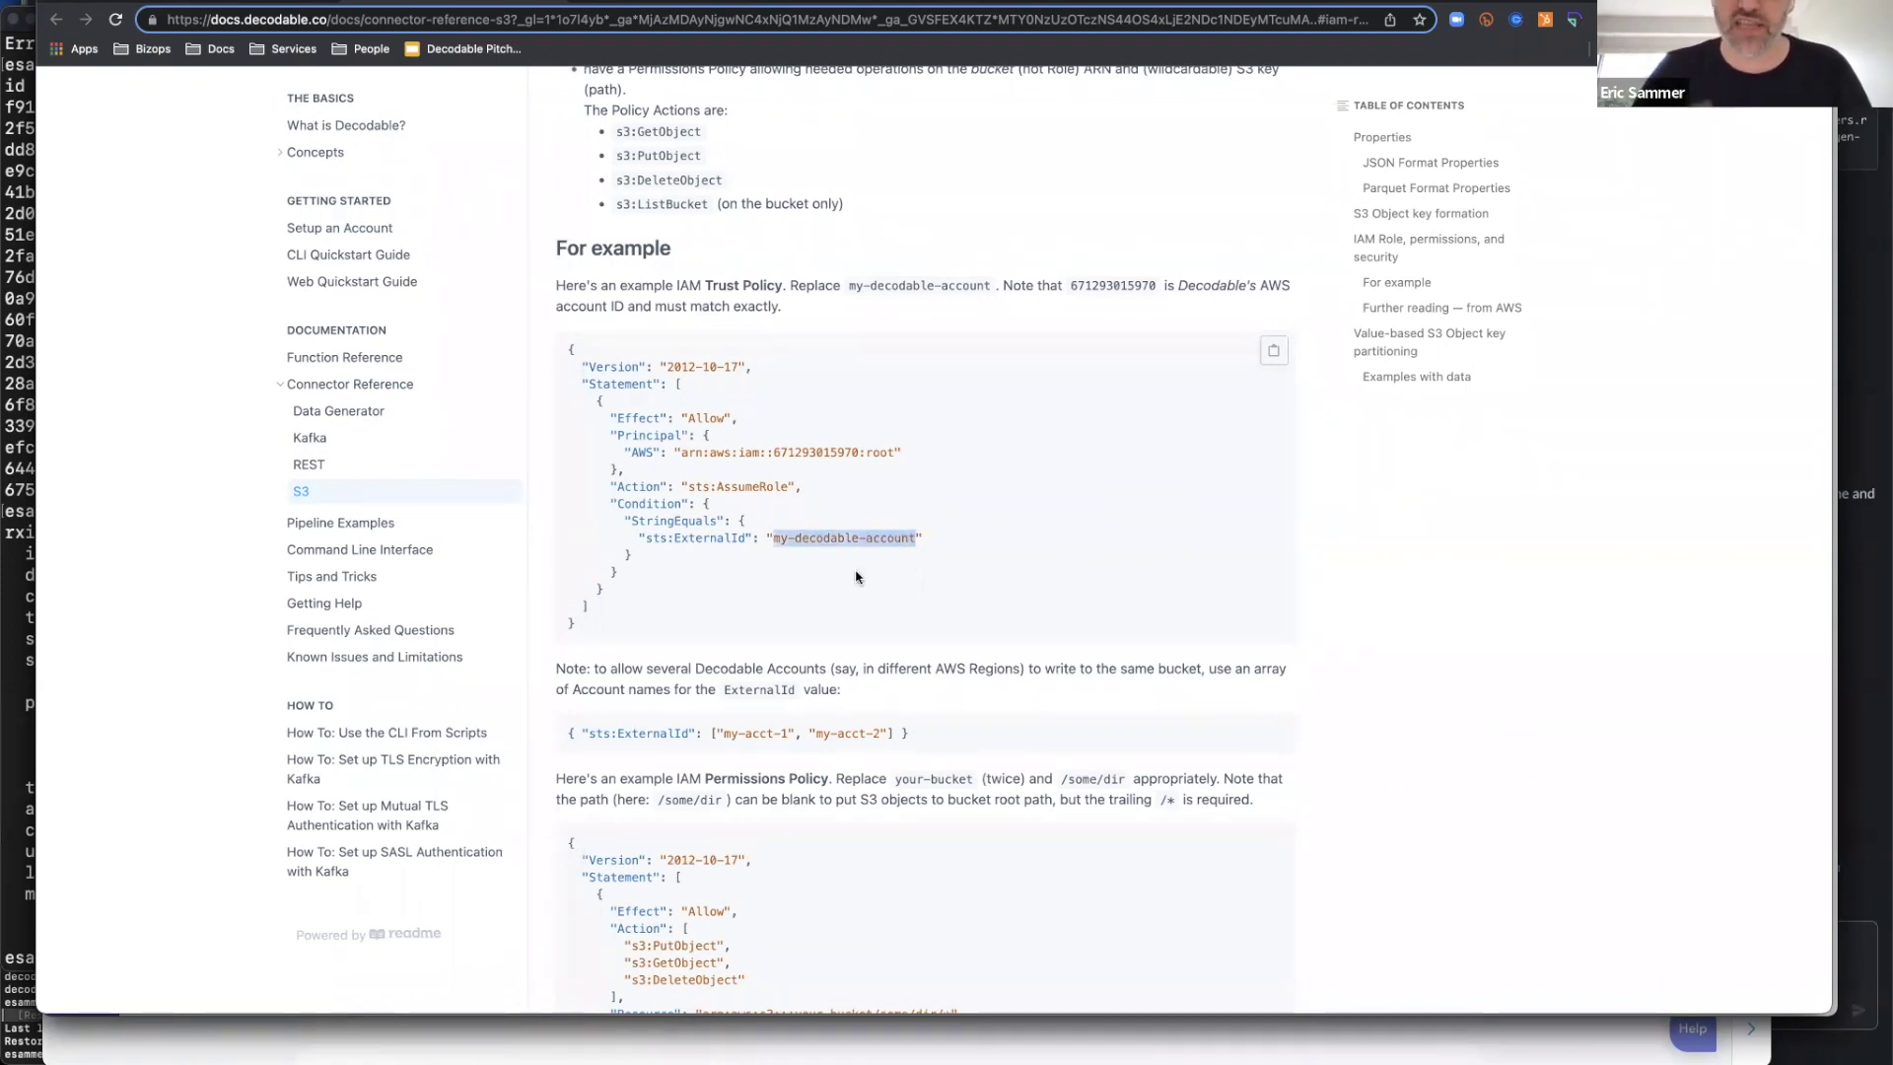
{"action": "left_click", "coordinate": [858, 579]}
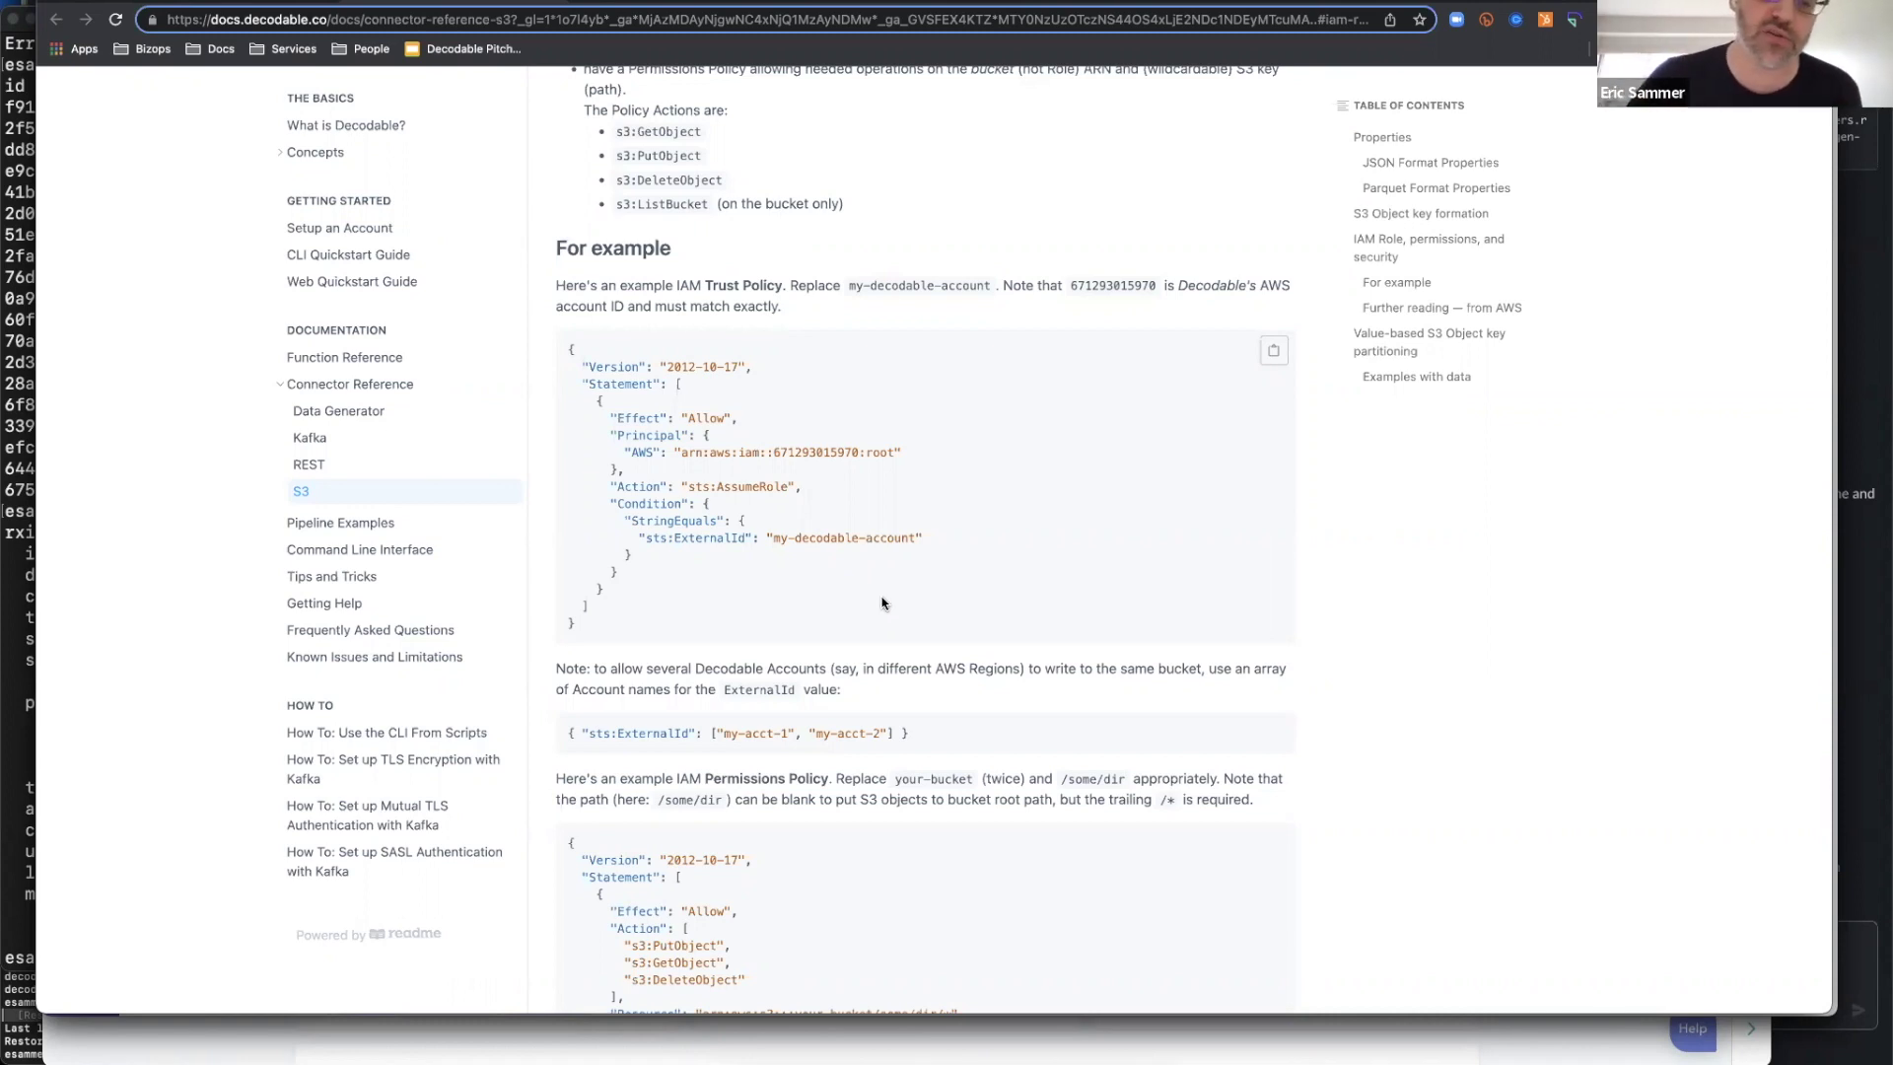
Review the example IAM permissions policy for the S3 bucket and close the documentation
{"action": "scroll", "coordinate": [901, 617], "scroll_direction": "down", "scroll_amount": 2}
{"action": "scroll", "coordinate": [989, 727], "scroll_direction": "down", "scroll_amount": 2}
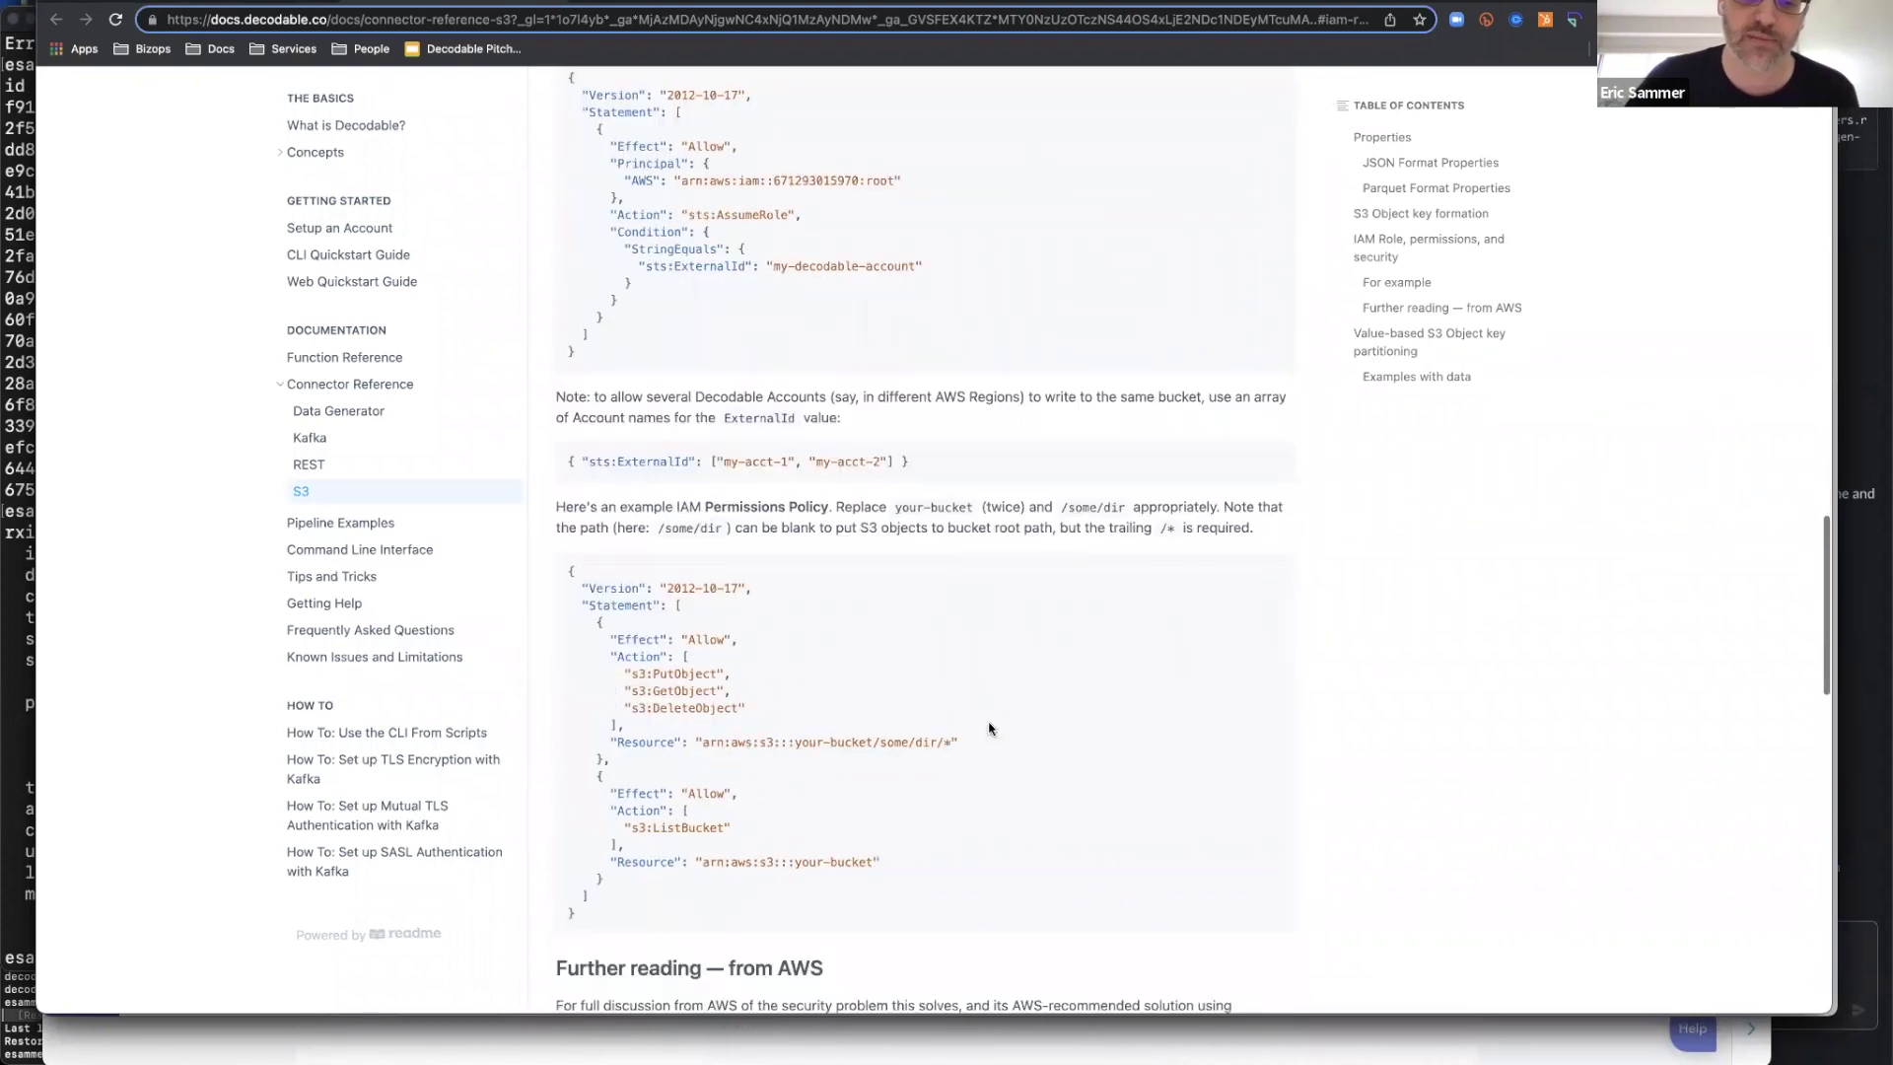
{"action": "scroll", "coordinate": [1018, 755], "scroll_direction": "down", "scroll_amount": 1}
{"action": "scroll", "coordinate": [1019, 755], "scroll_direction": "down", "scroll_amount": 2}
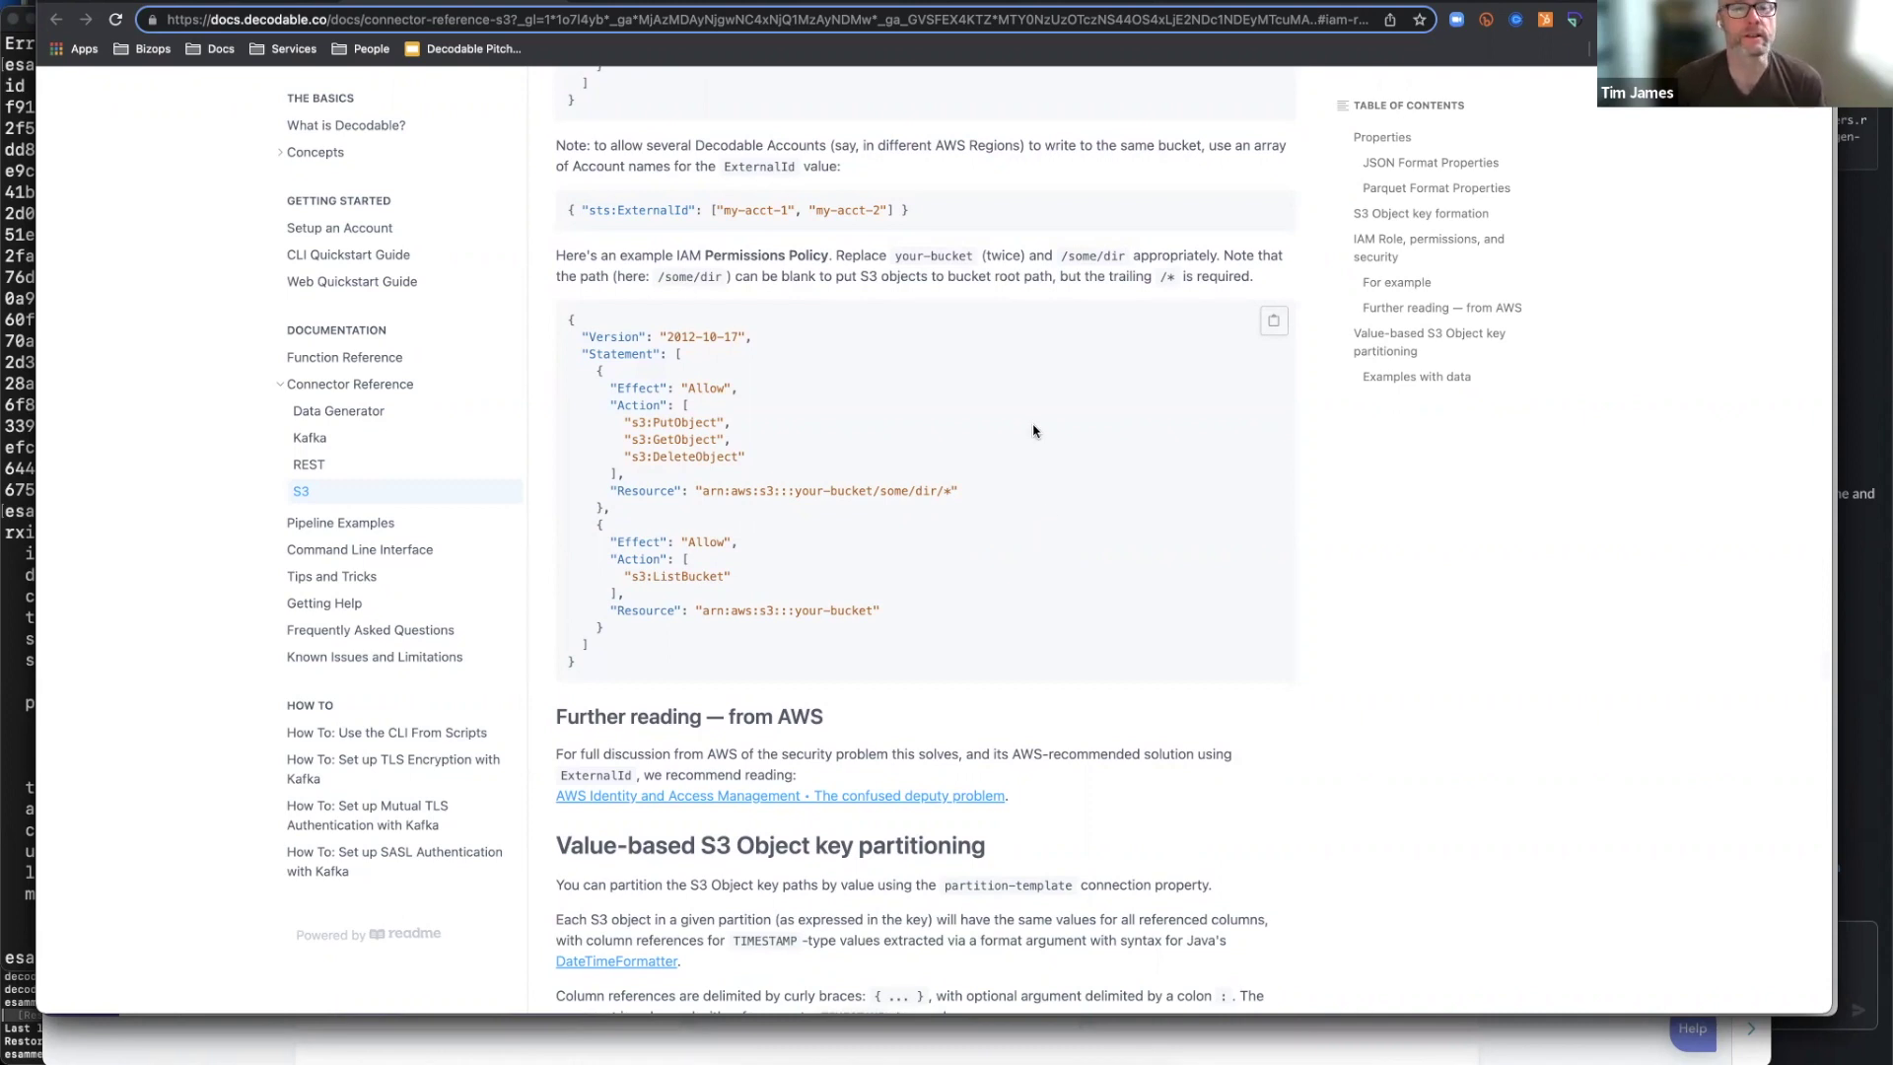
{"action": "key", "text": "super+w"}
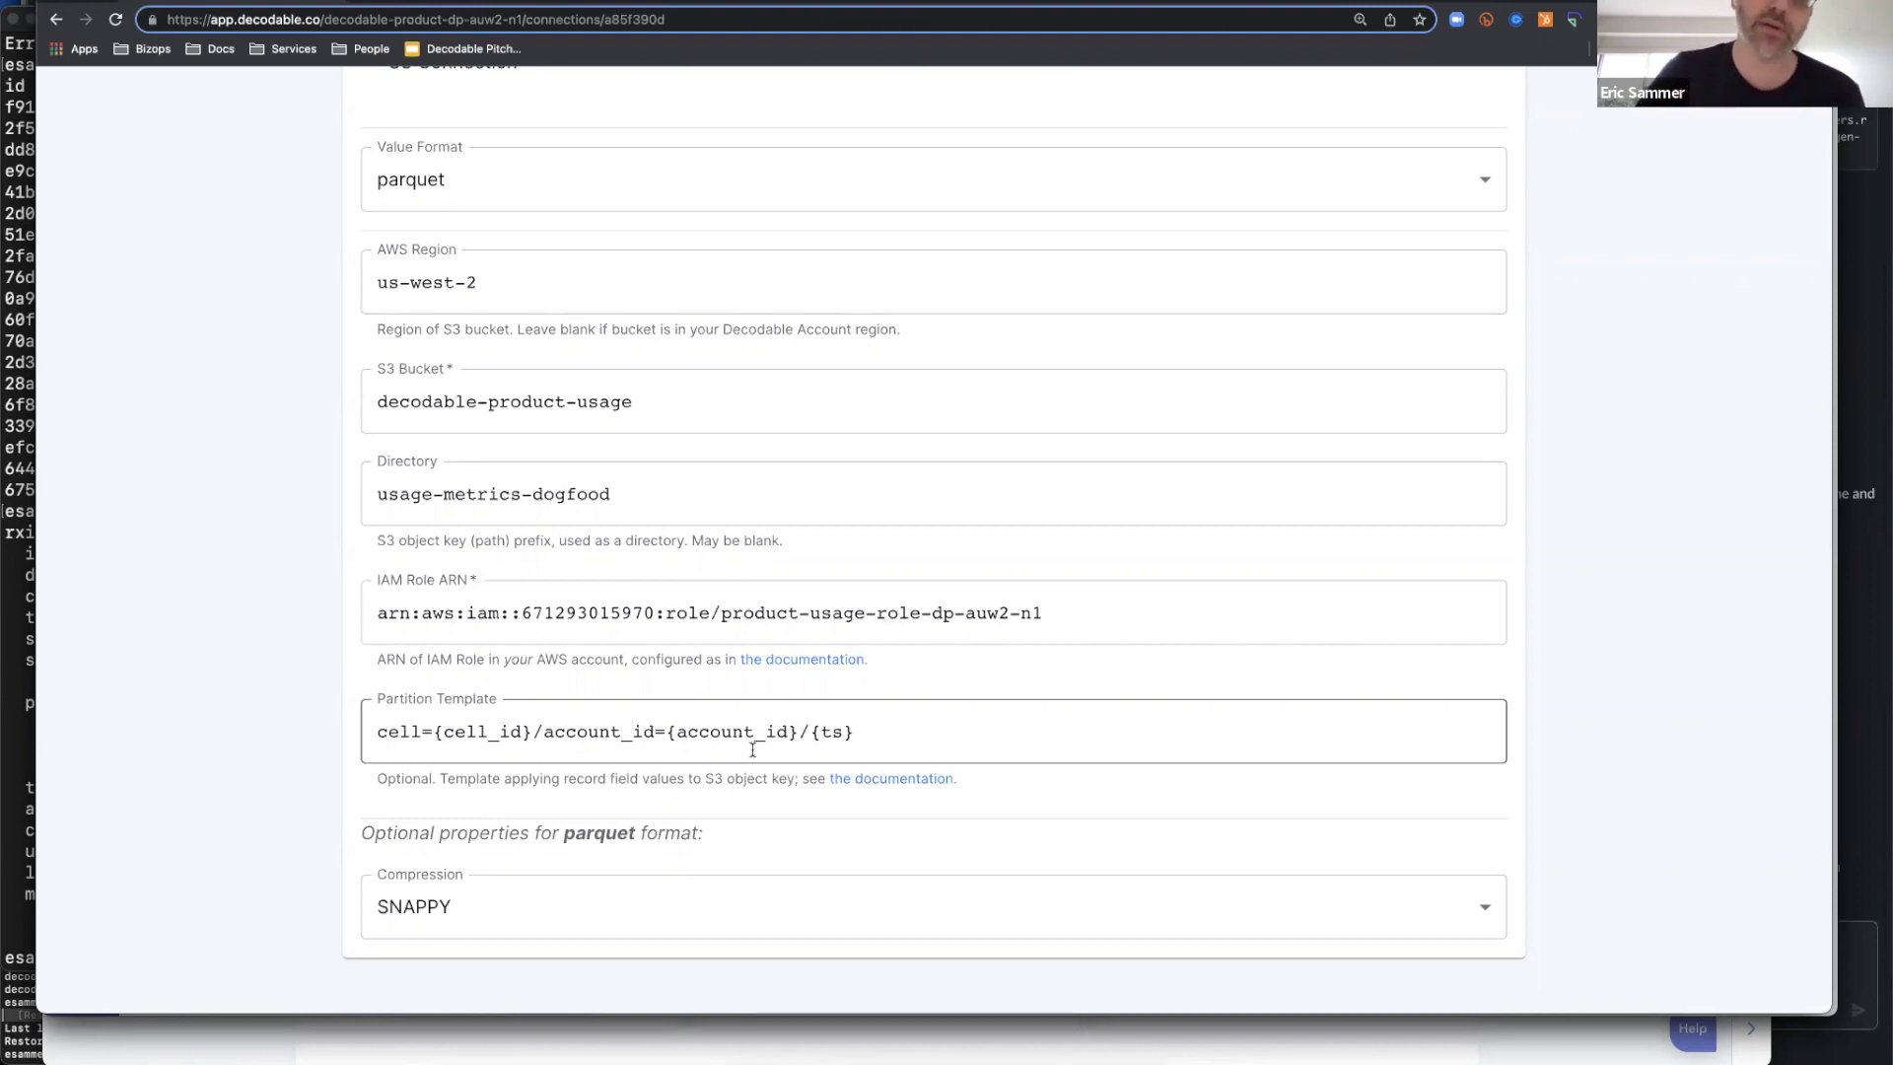
Open the partition template documentation, examine its example partition keys, and compare them with the connection's own template
{"action": "left_click", "coordinate": [867, 780]}
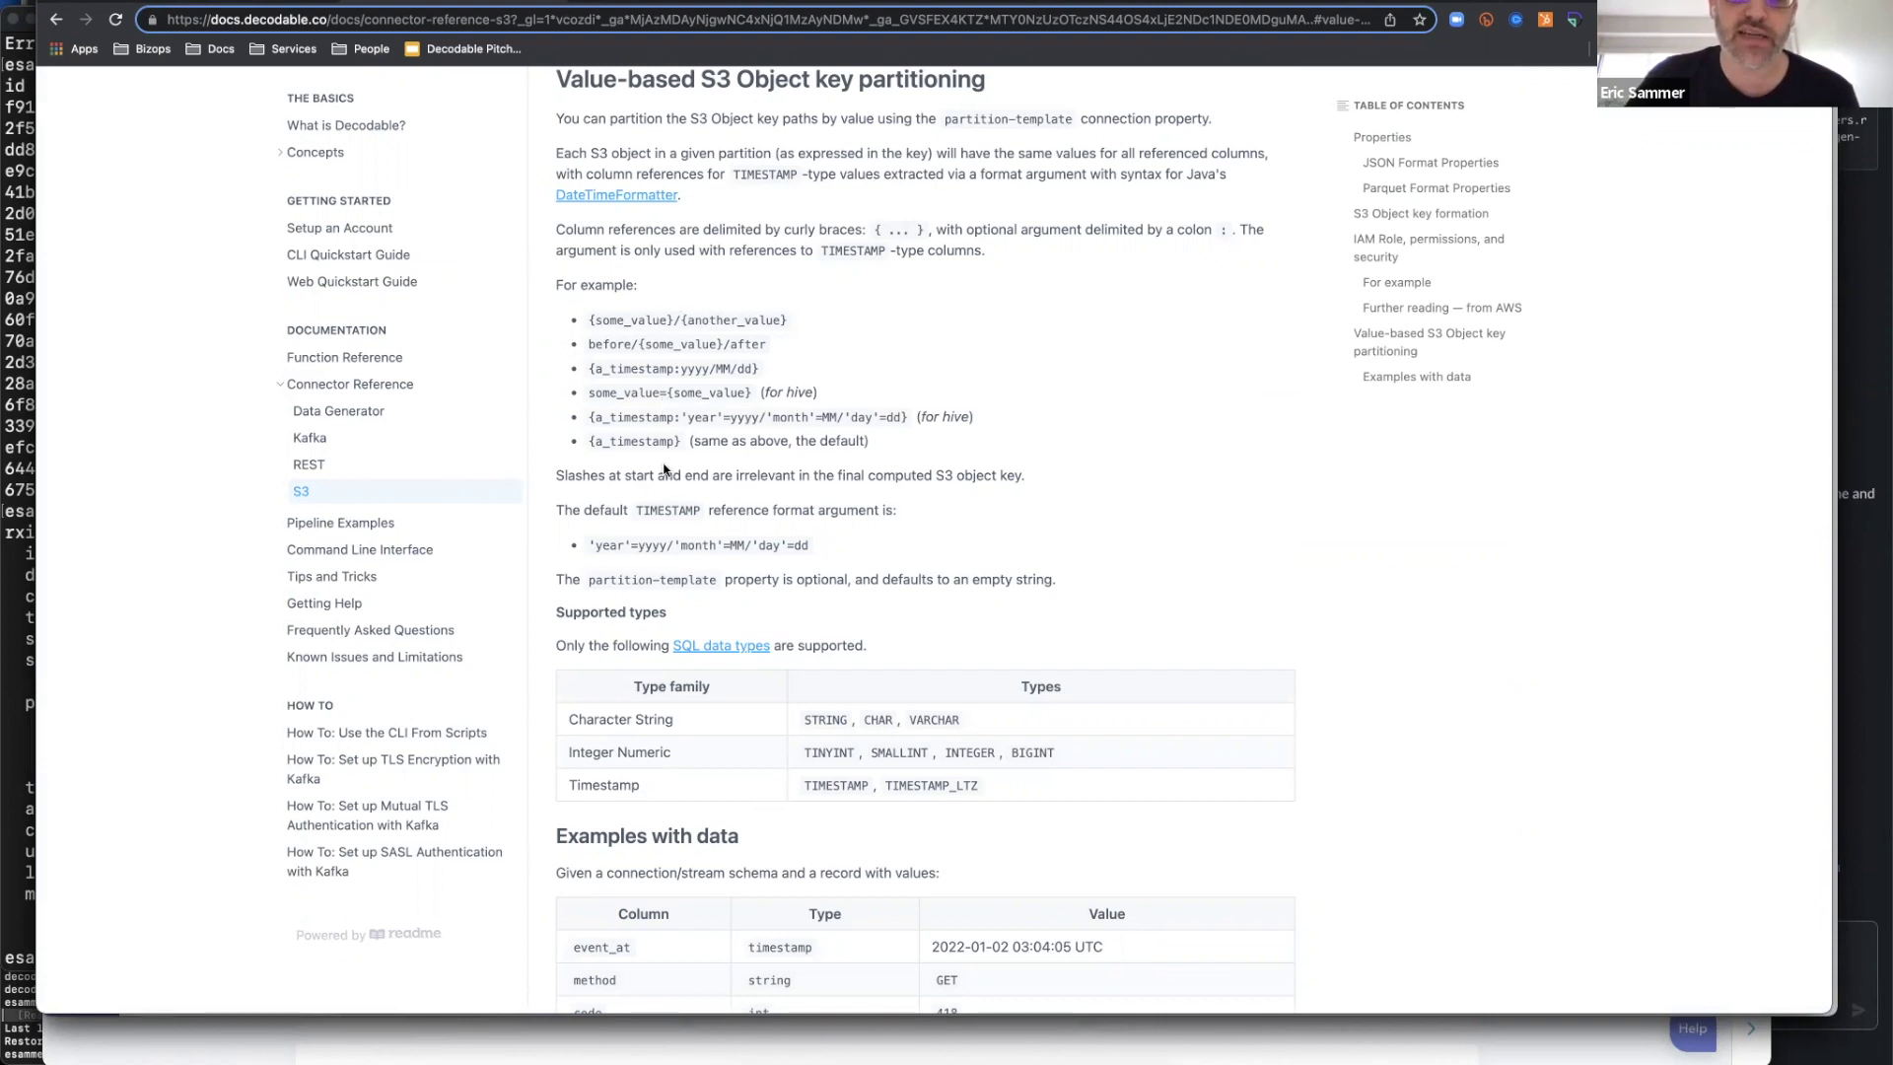
{"action": "scroll", "coordinate": [664, 464], "scroll_direction": "down", "scroll_amount": 5}
{"action": "scroll", "coordinate": [664, 465], "scroll_direction": "down", "scroll_amount": 2}
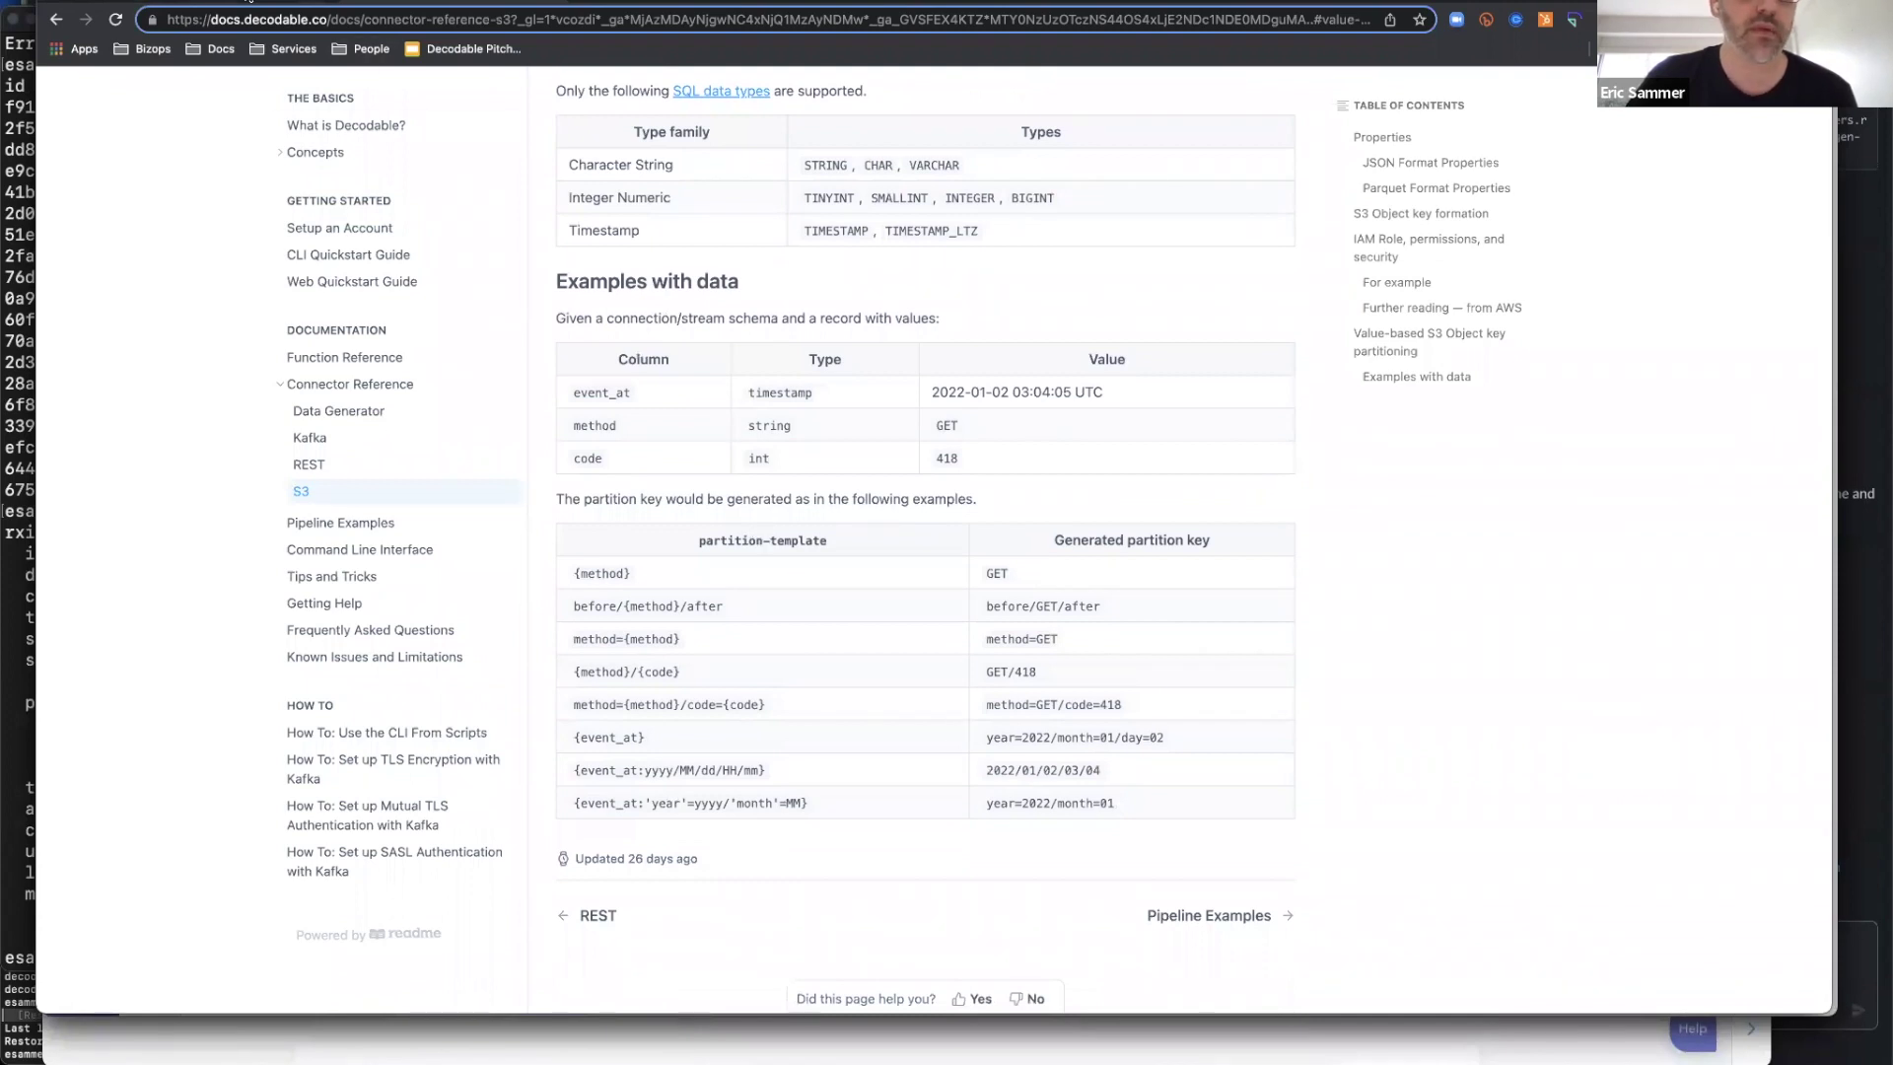
{"action": "left_click", "coordinate": [249, 2]}
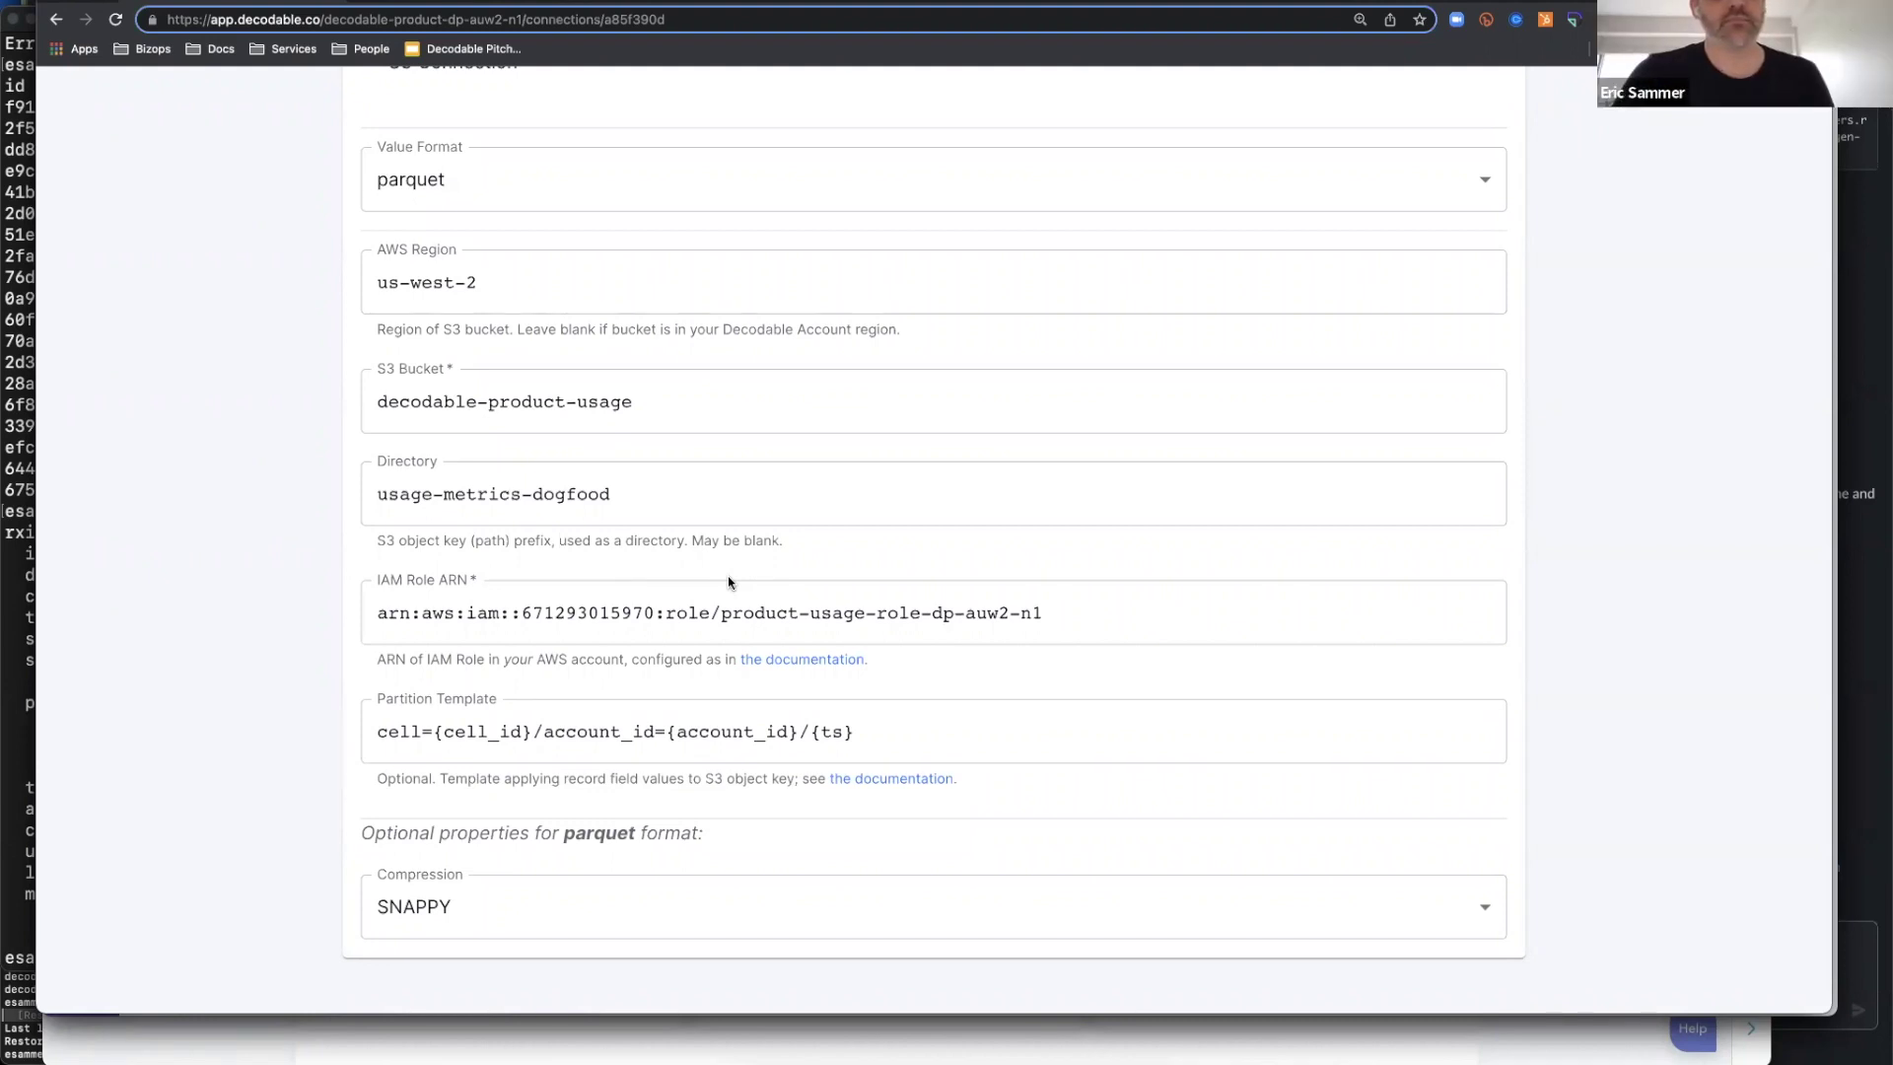
{"action": "key", "text": "ctrl+Tab"}
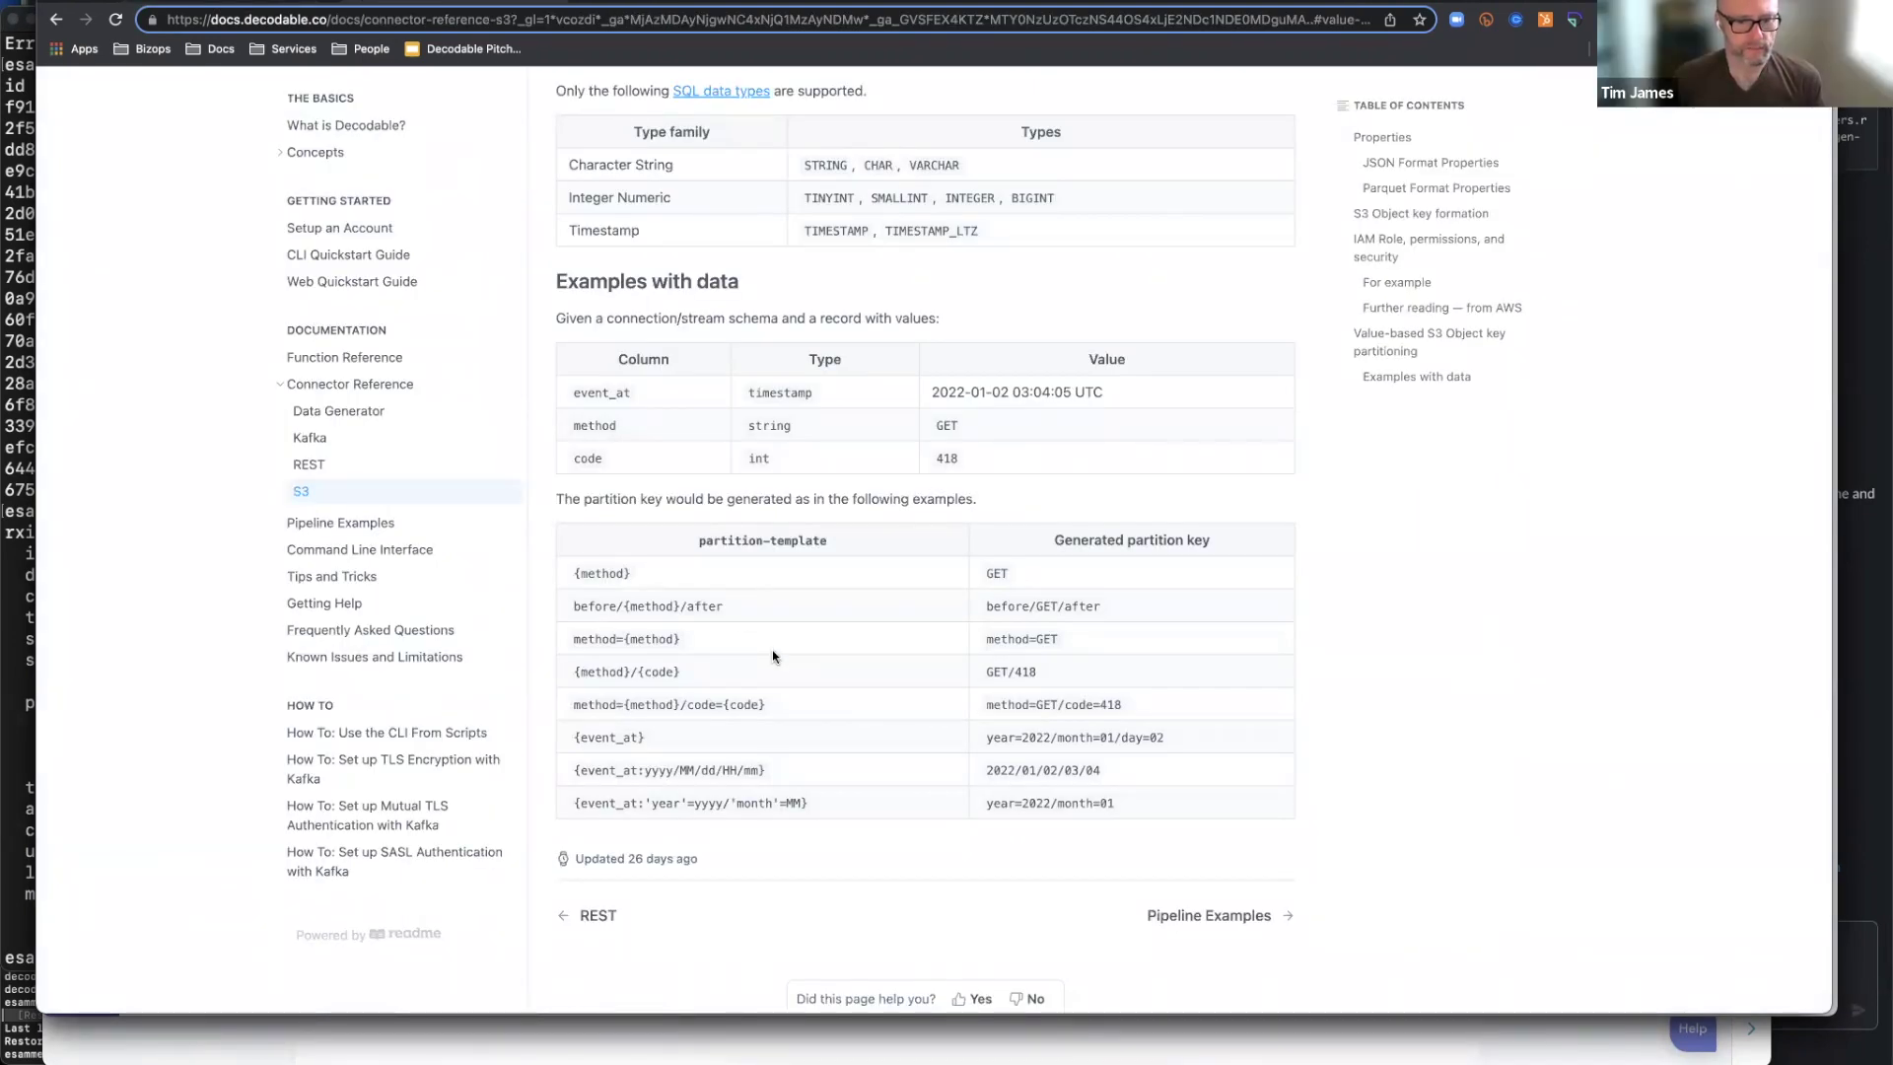
Compare the documentation's generated partition key for {event_at} with the {ts} part of the S3 connection's partition template
{"action": "scroll", "coordinate": [761, 619], "scroll_direction": "up", "scroll_amount": 1}
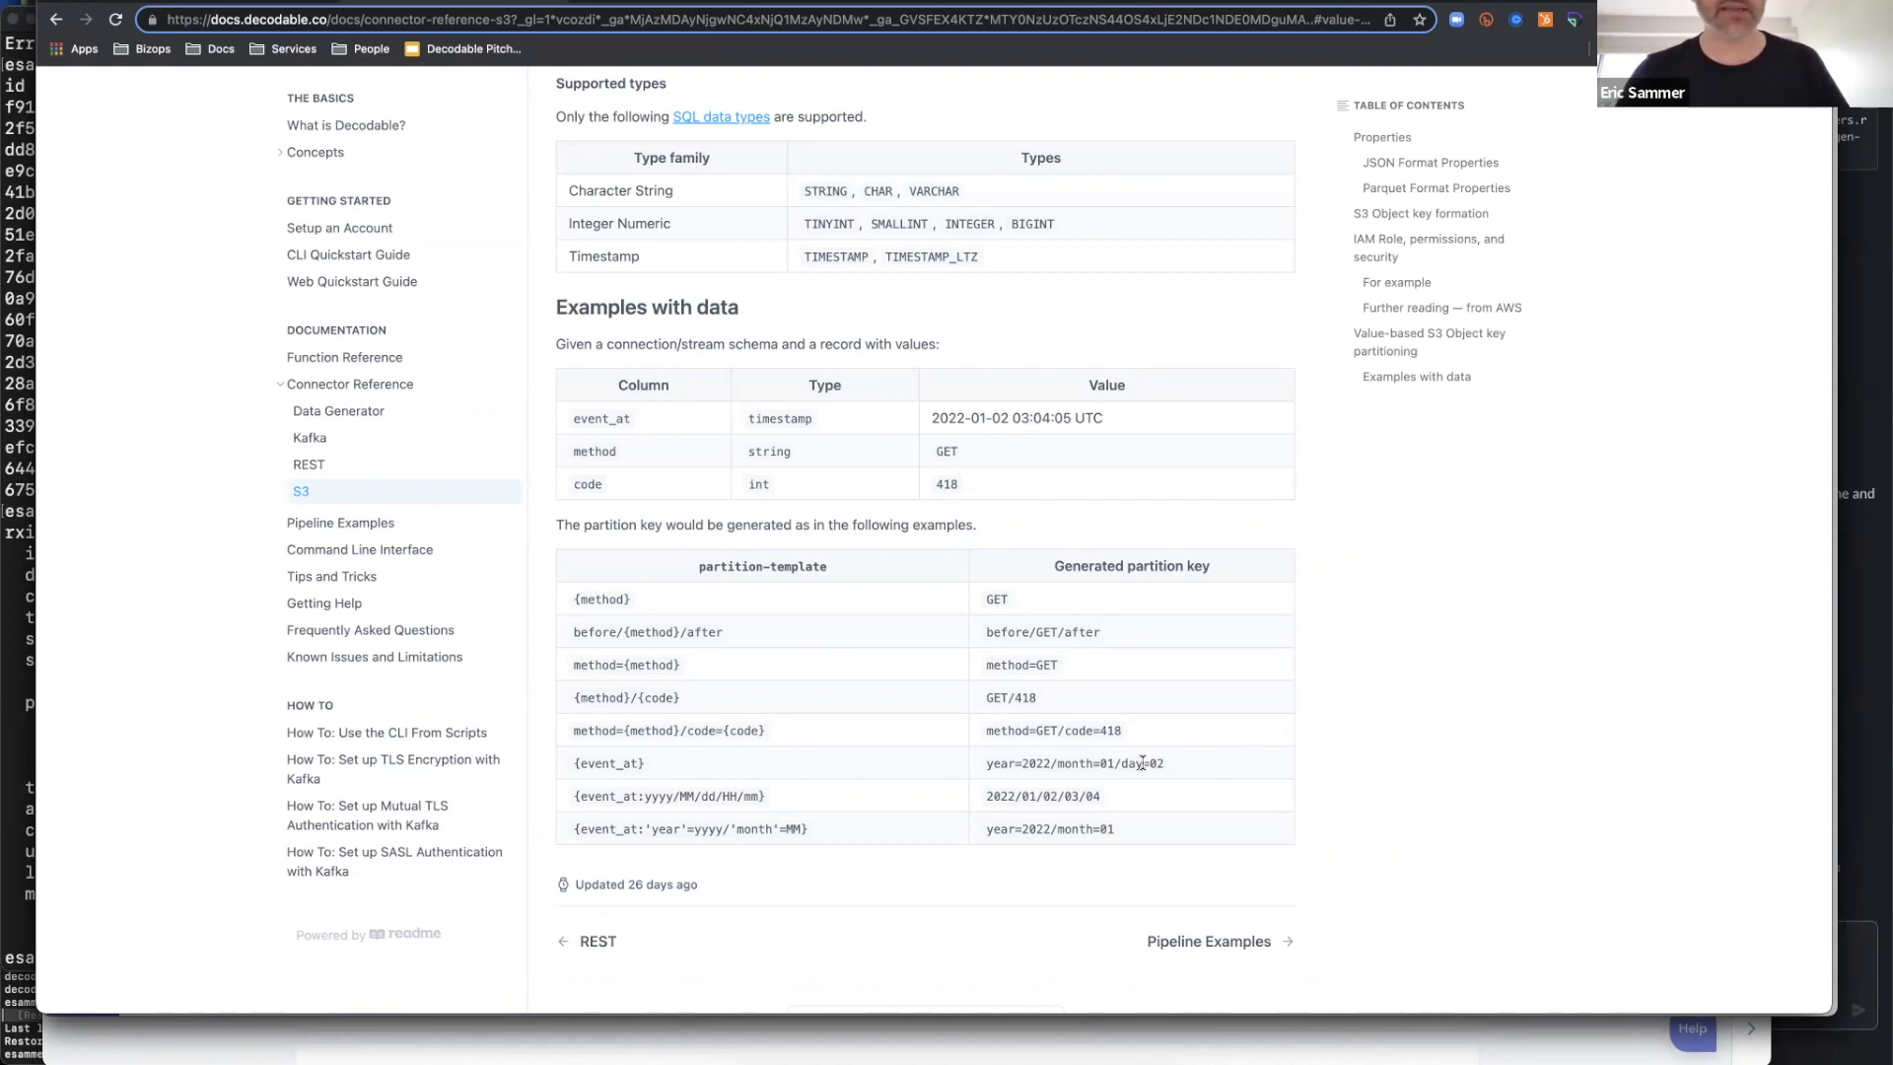
{"action": "key", "text": "ctrl+Tab"}
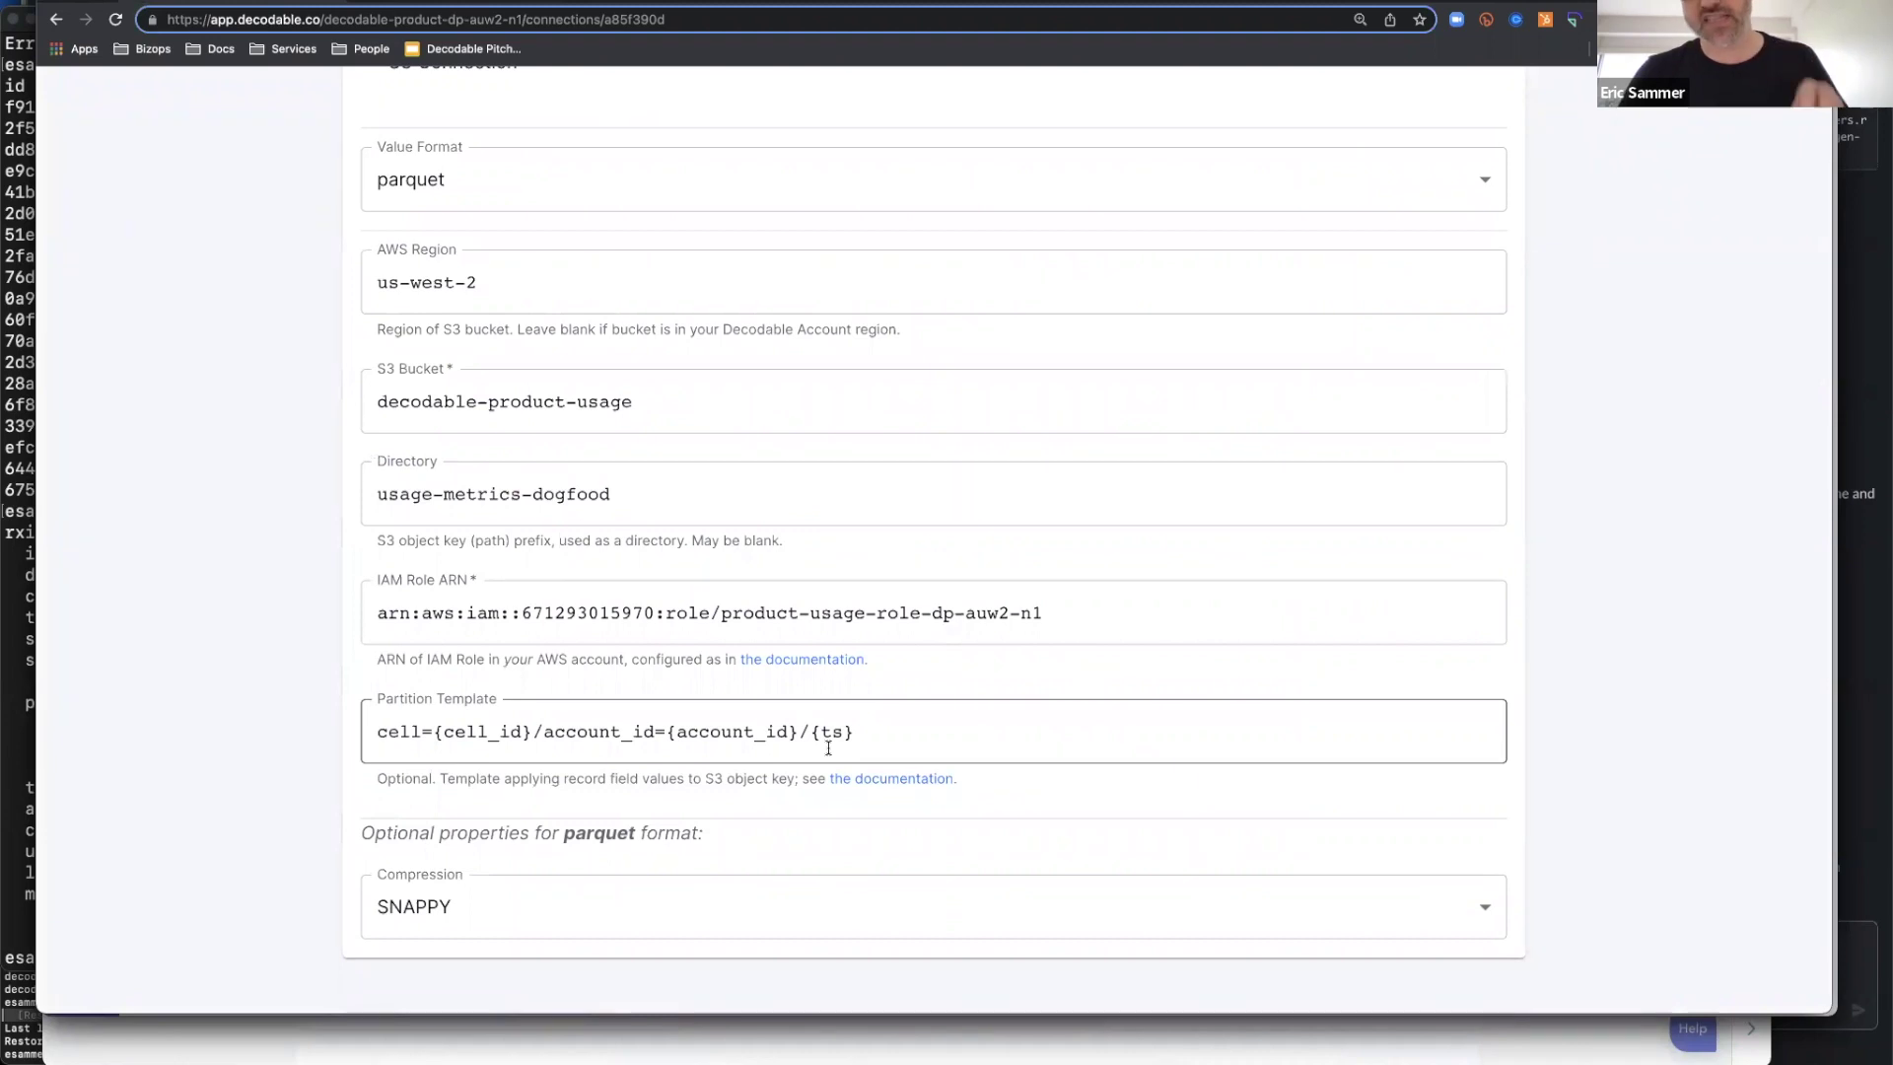
{"action": "key", "text": "ctrl+shift+Tab"}
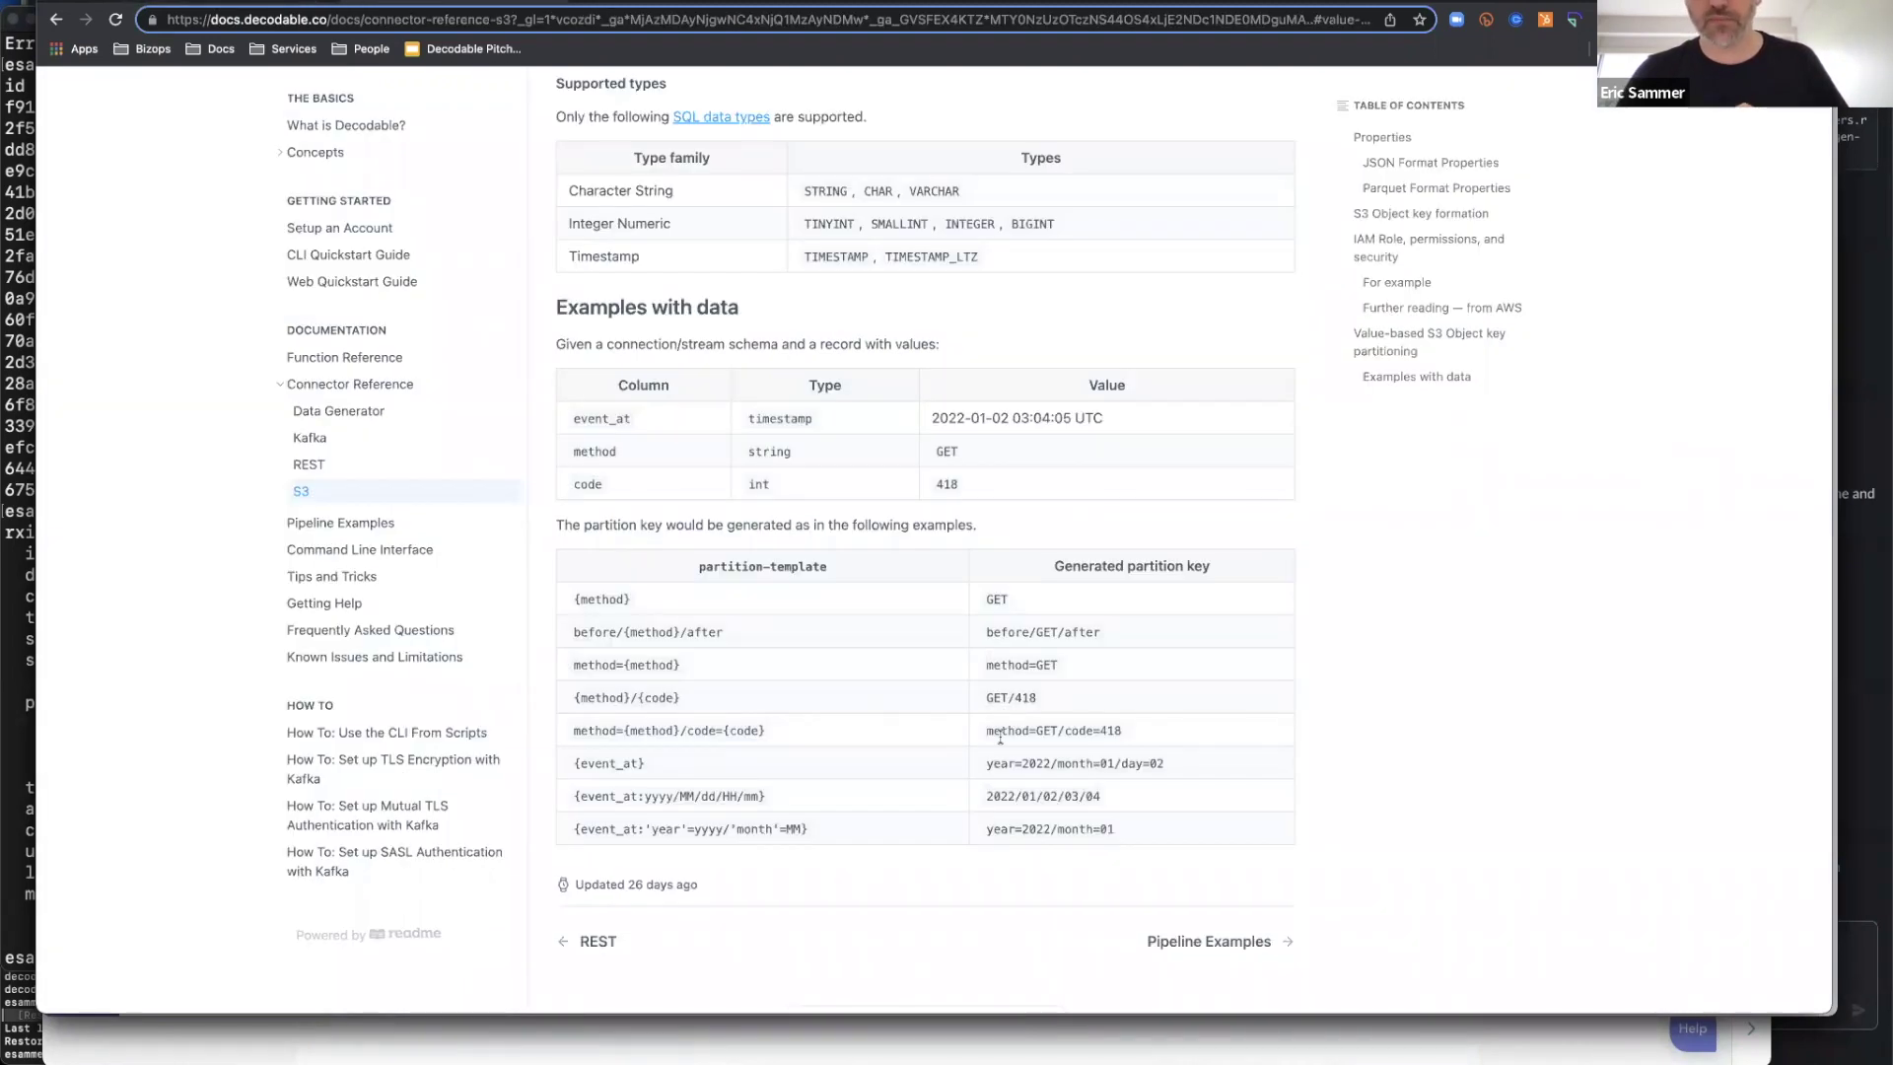
{"action": "left_click_drag", "start_coordinate": [985, 767], "coordinate": [1168, 770]}
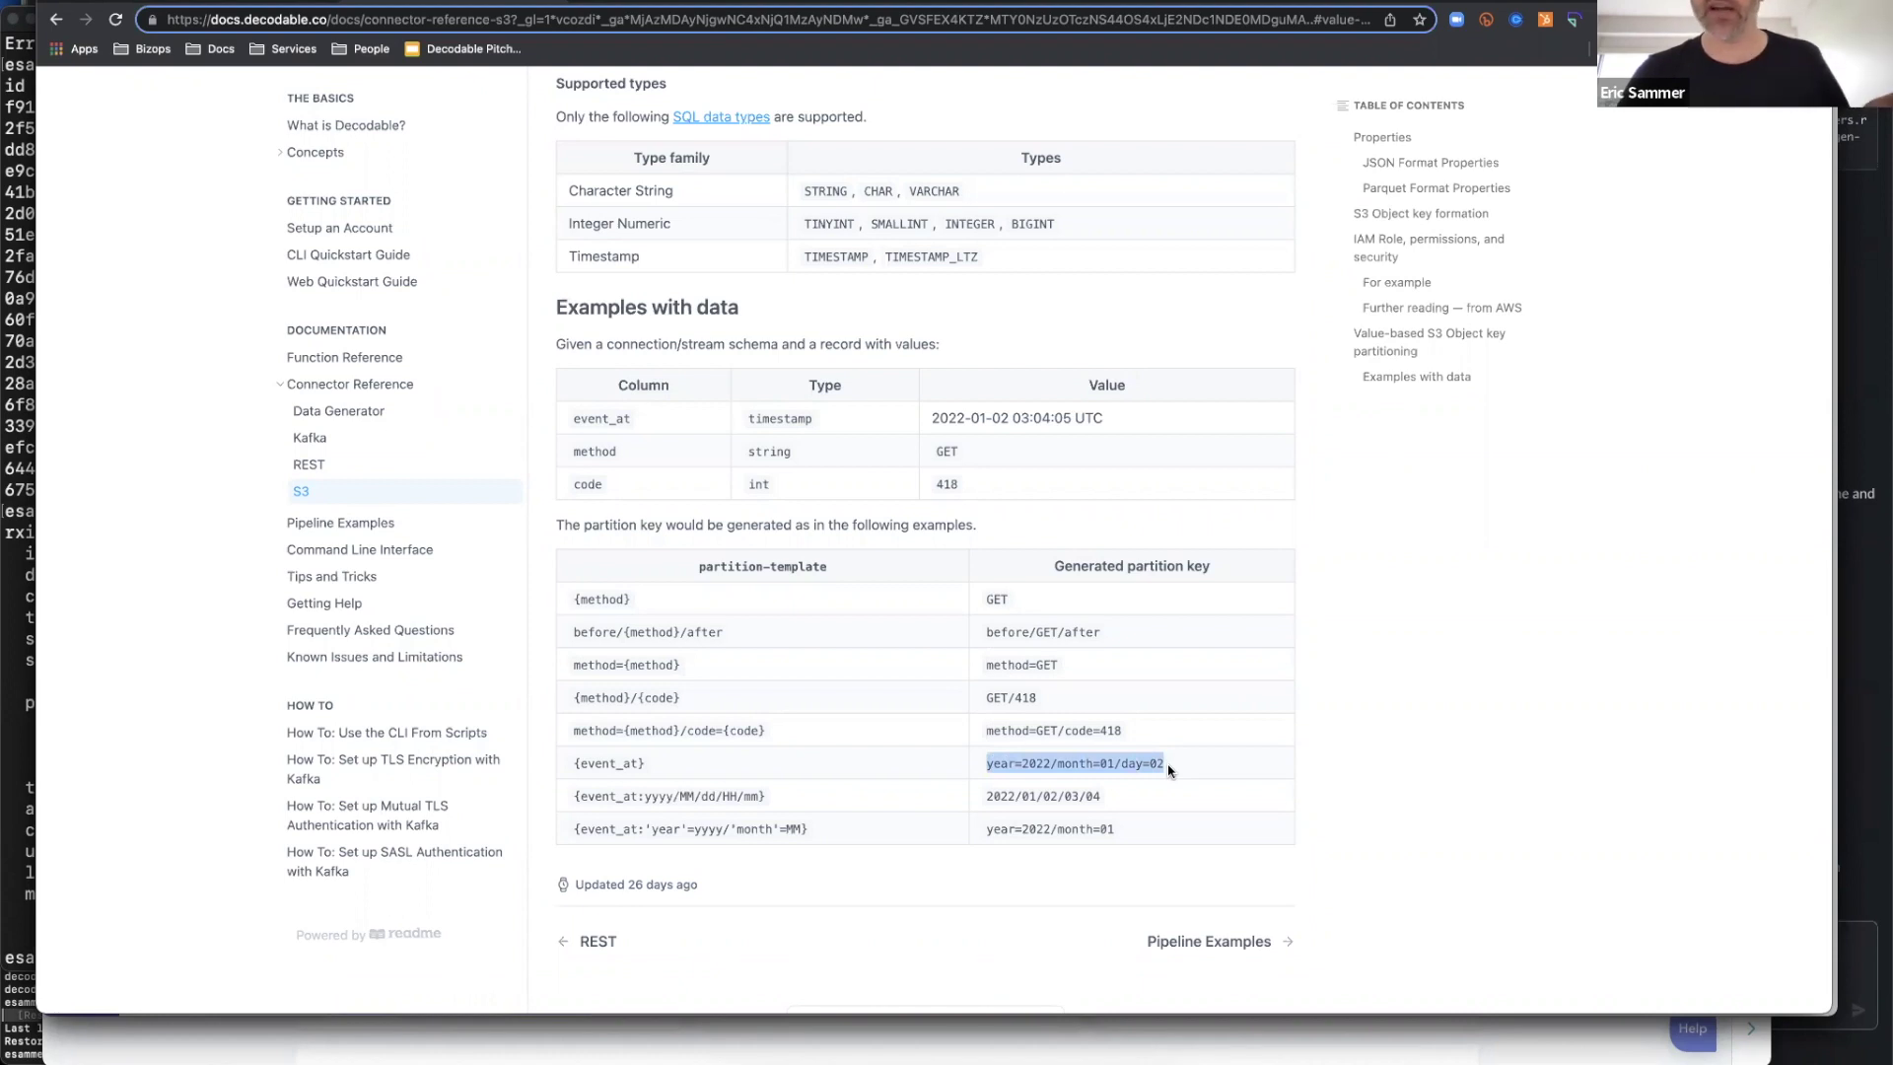
{"action": "left_click", "coordinate": [825, 729]}
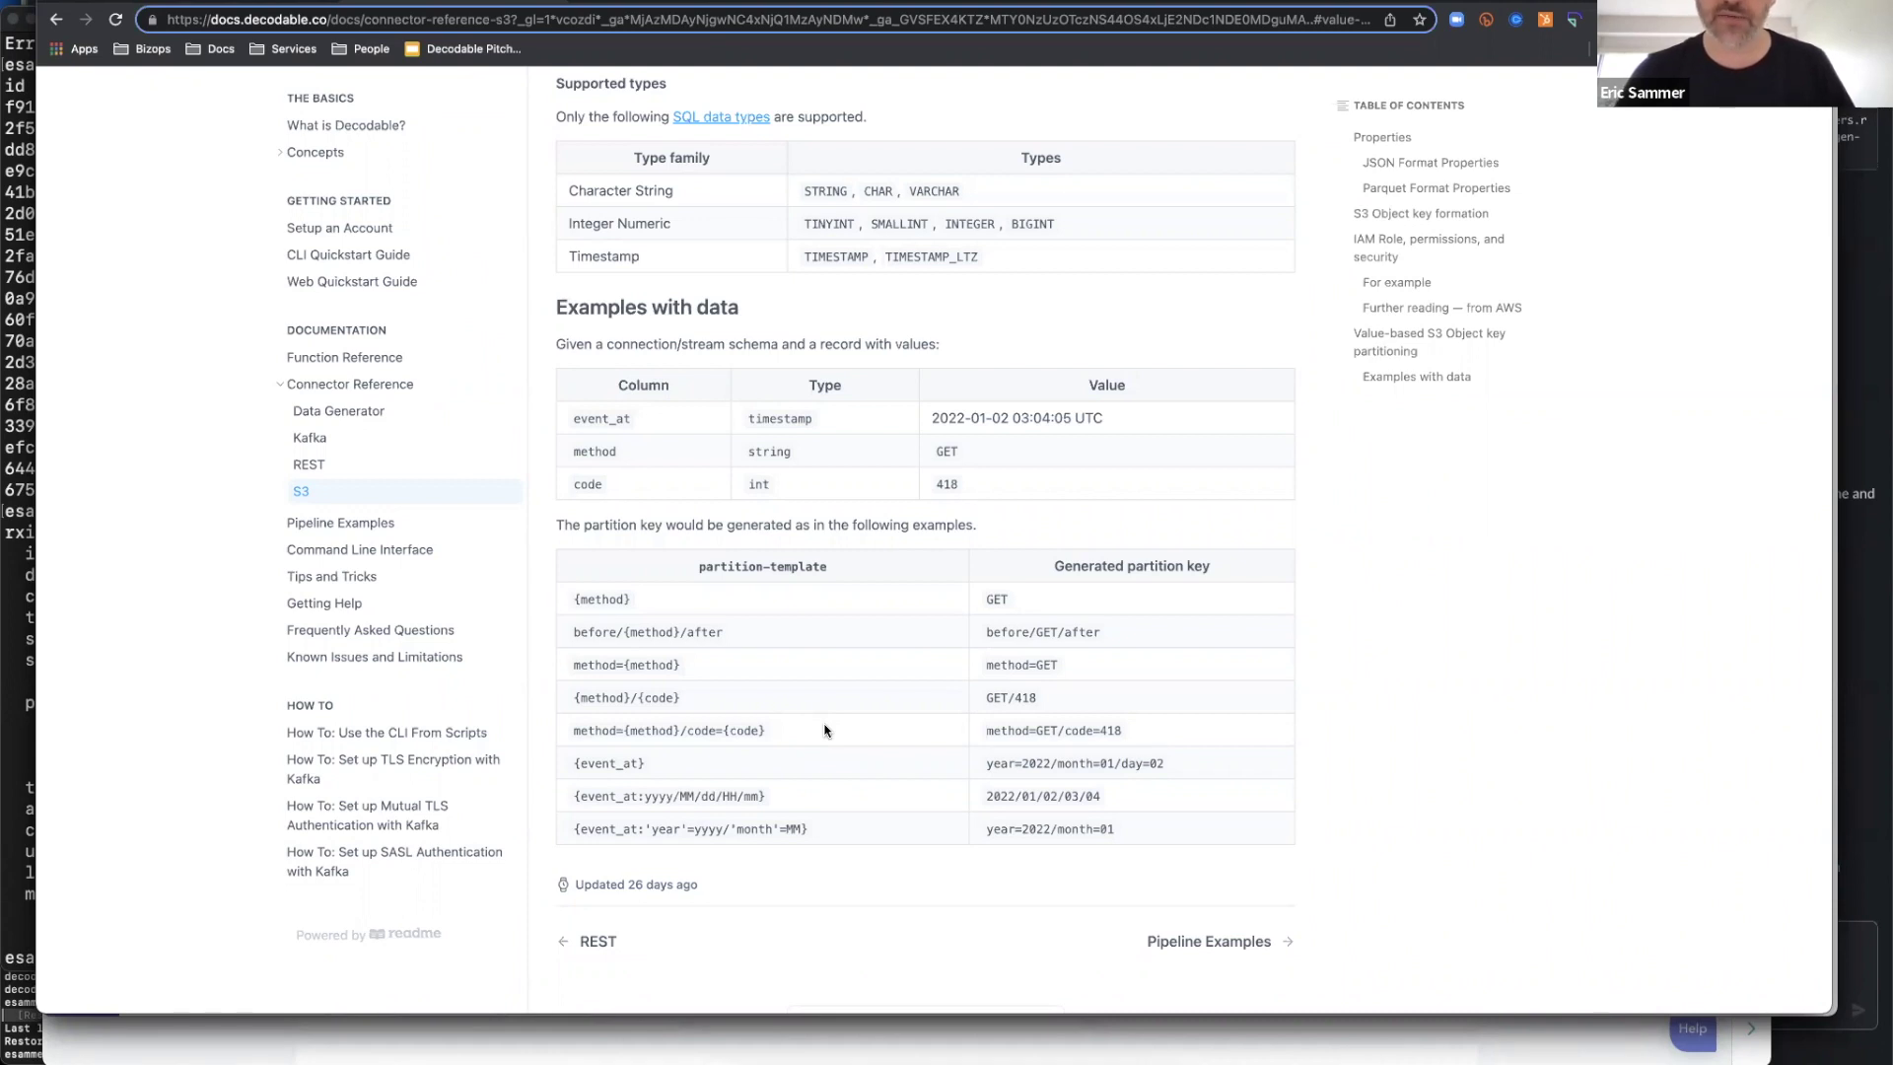
{"action": "key", "text": "ctrl+Tab"}
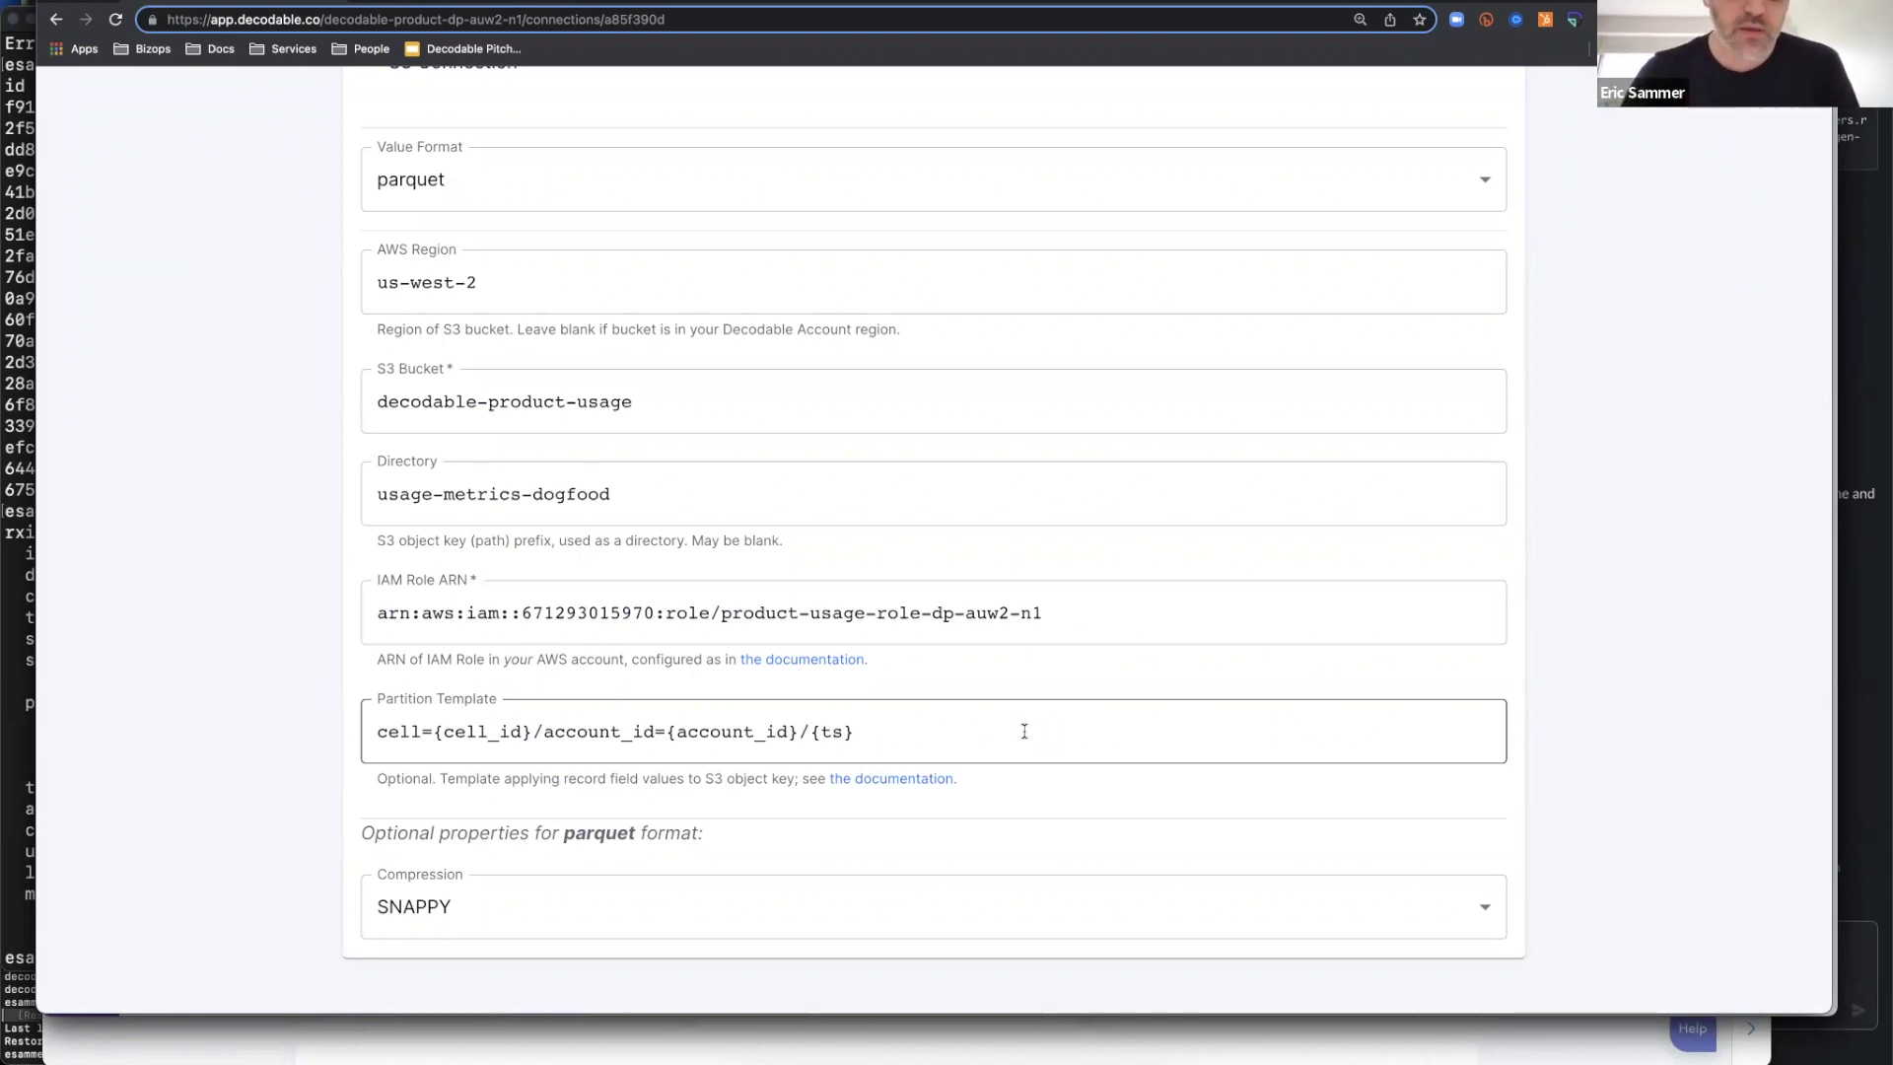
Review the compression options available for the parquet format and leave the S3 connection's selection as it is
{"action": "left_click", "coordinate": [698, 930]}
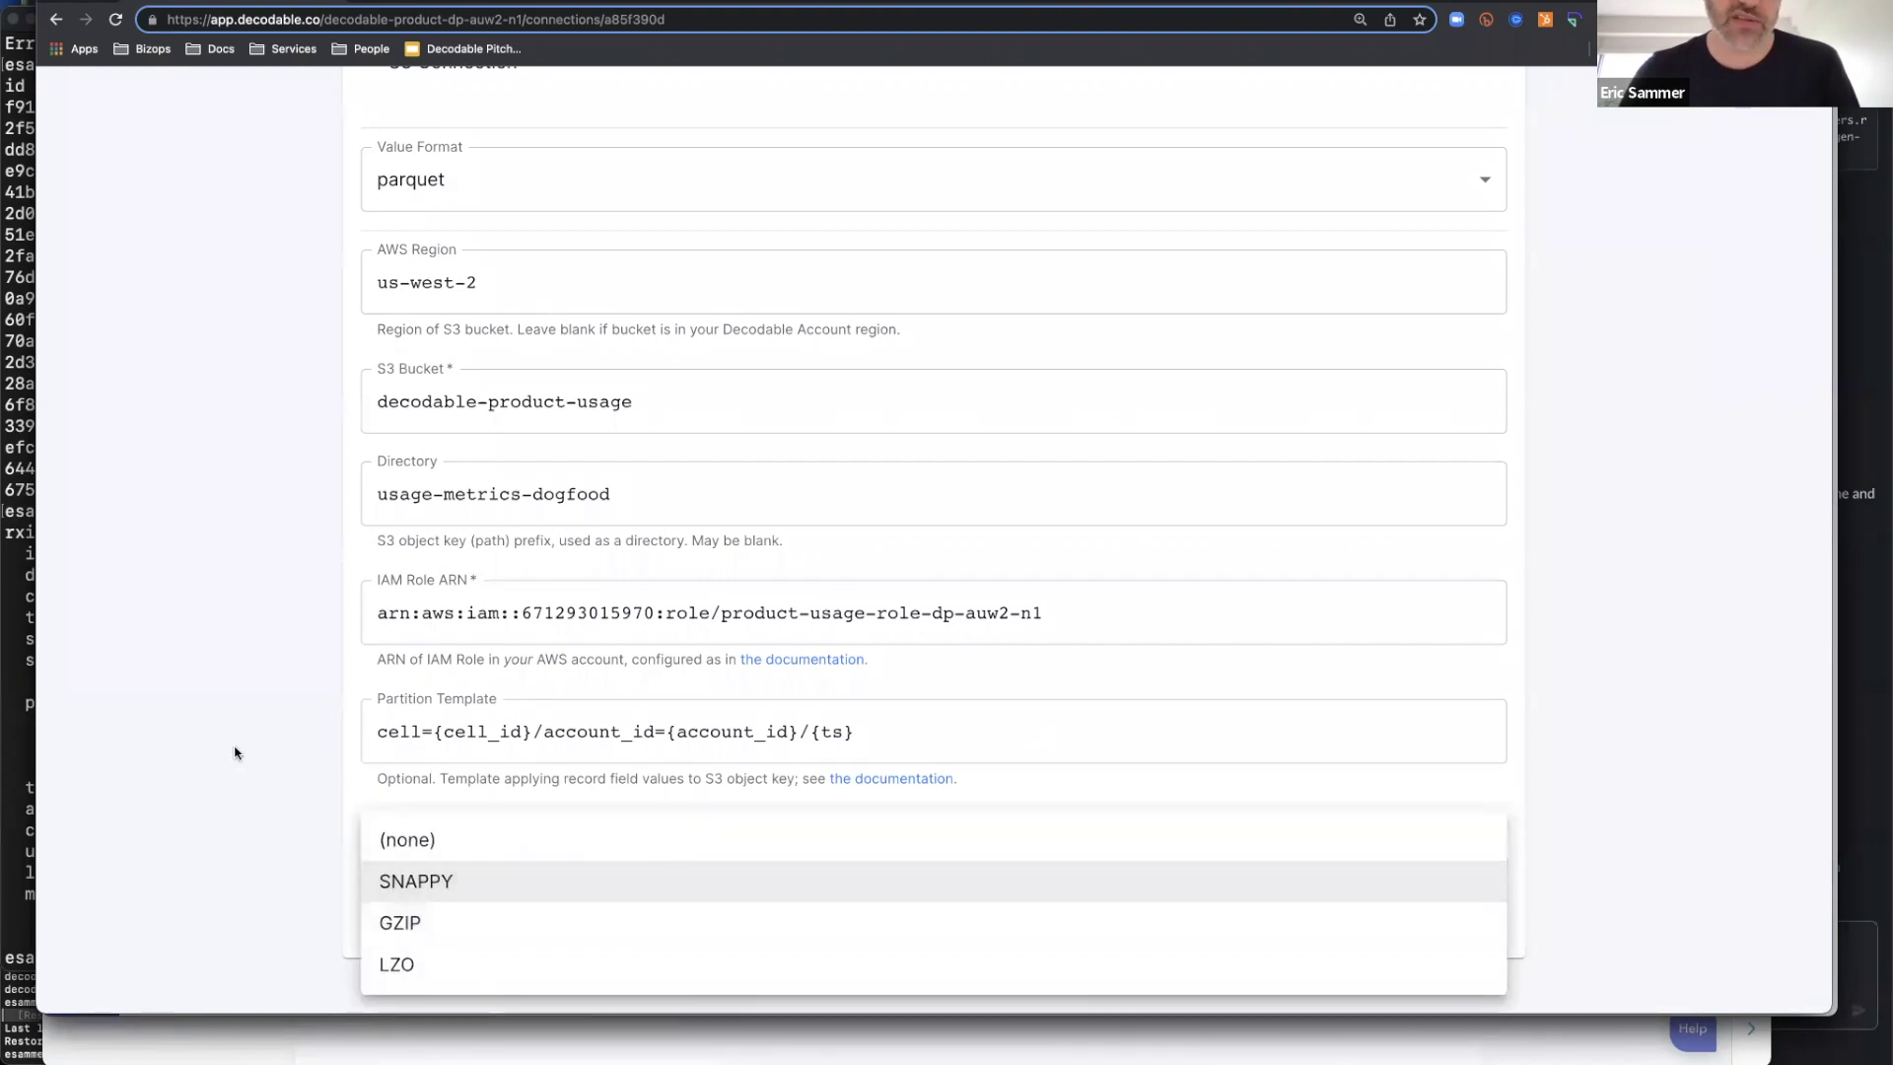
{"action": "left_click", "coordinate": [234, 752]}
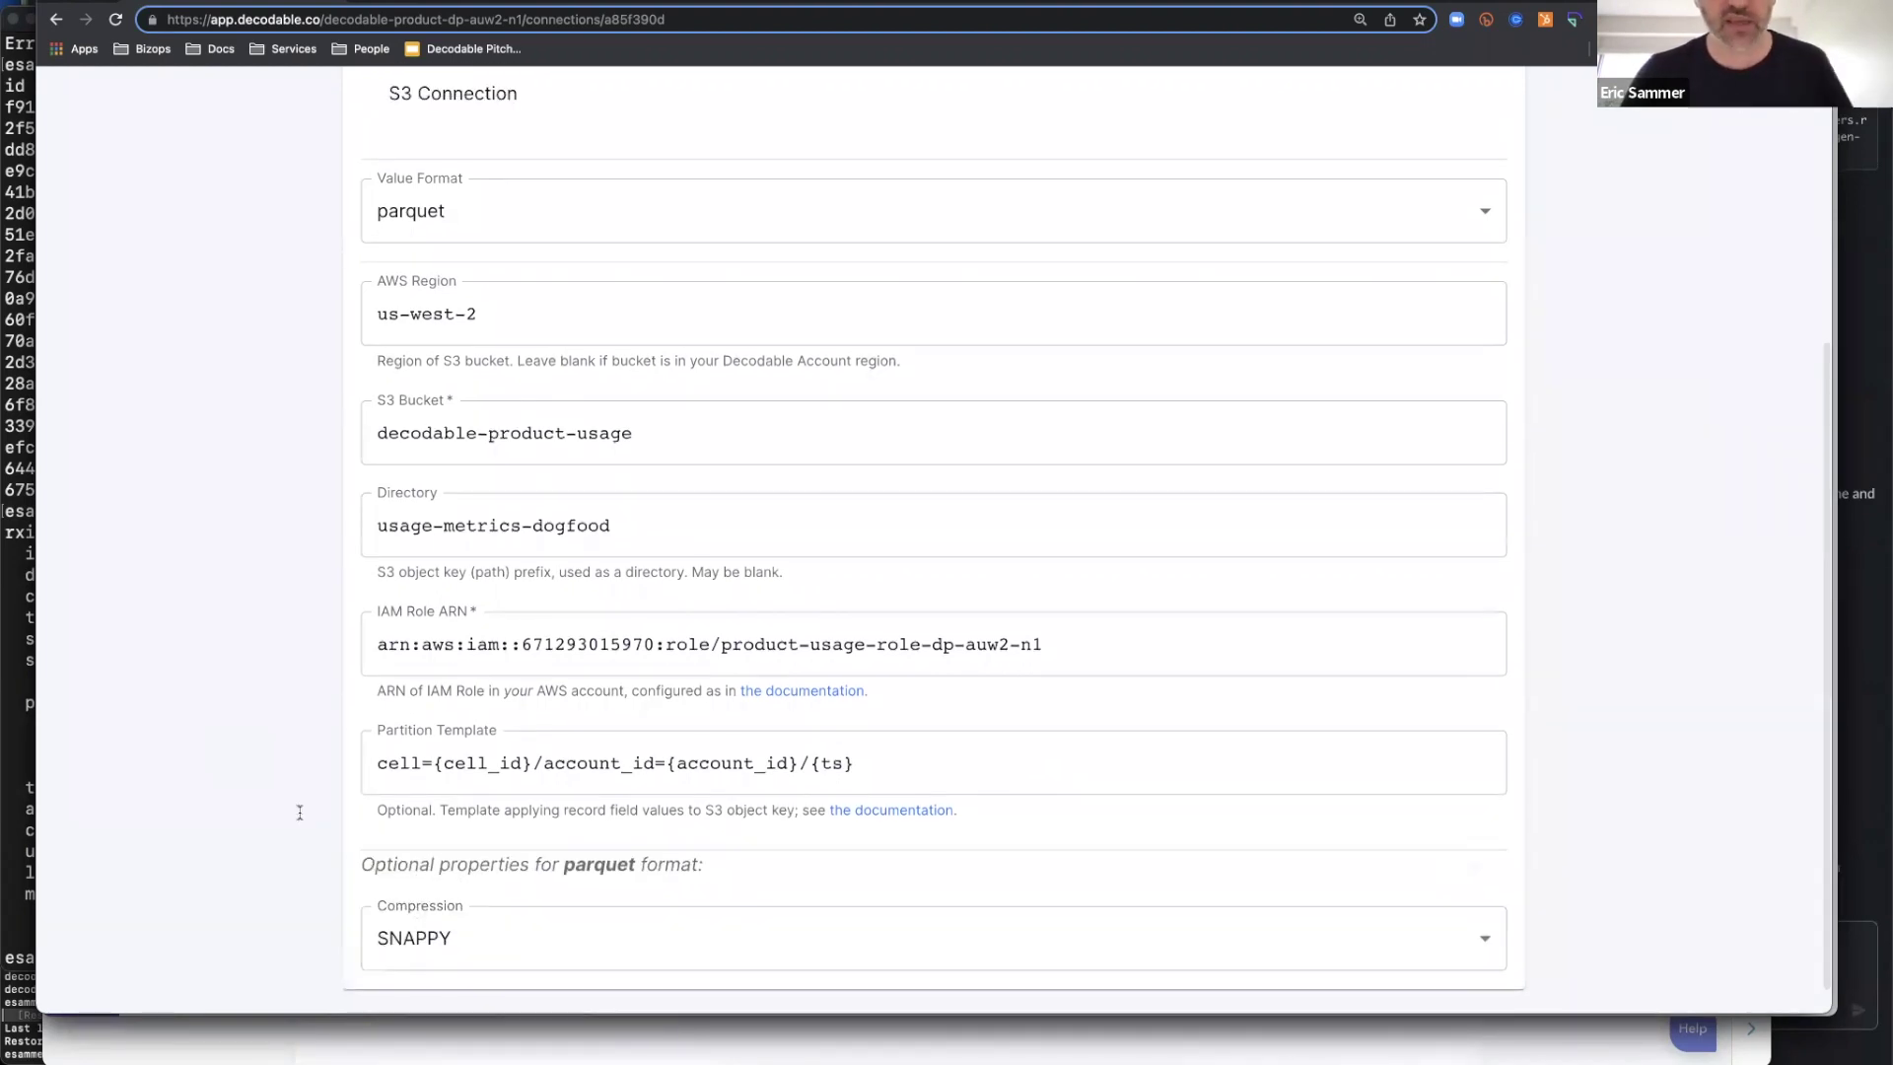
{"action": "left_click", "coordinate": [435, 937]}
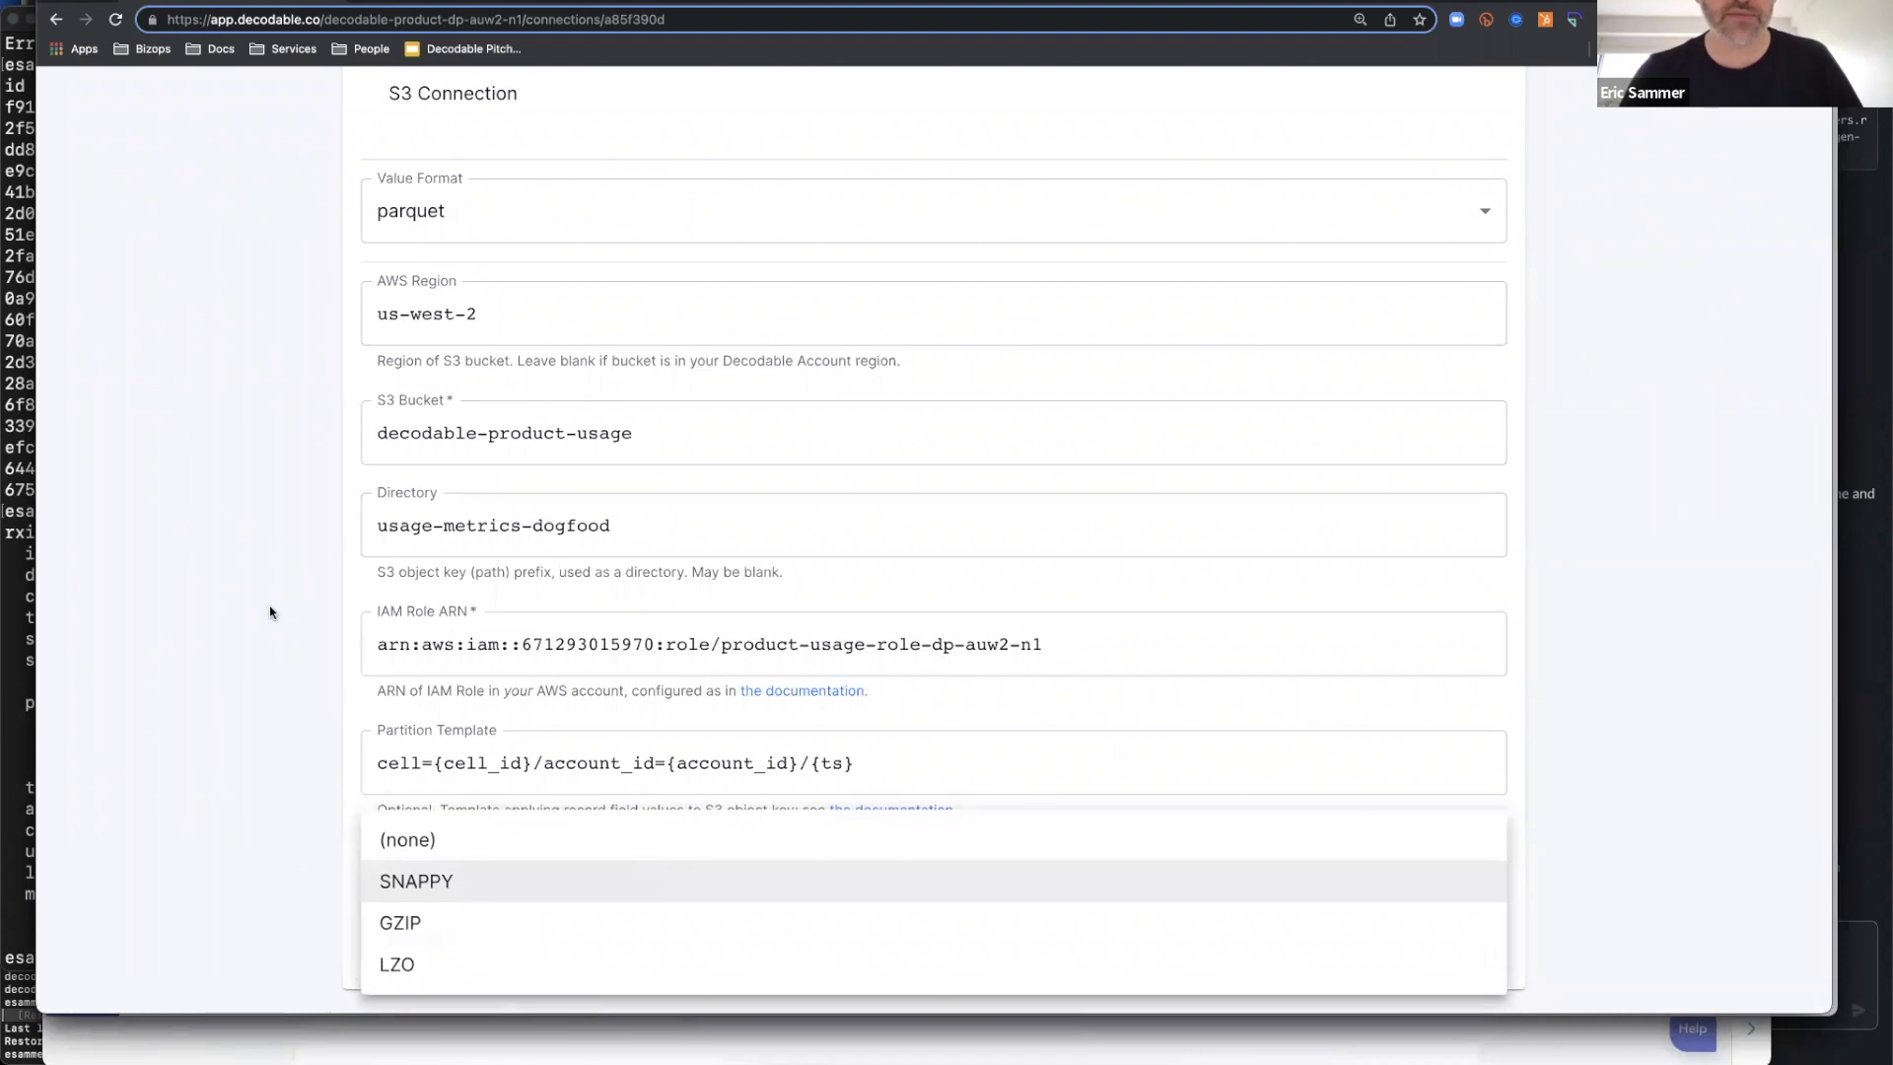
{"action": "left_click", "coordinate": [270, 606]}
{"action": "scroll", "coordinate": [270, 606], "scroll_direction": "up", "scroll_amount": 2}
{"action": "scroll", "coordinate": [269, 606], "scroll_direction": "up", "scroll_amount": 4}
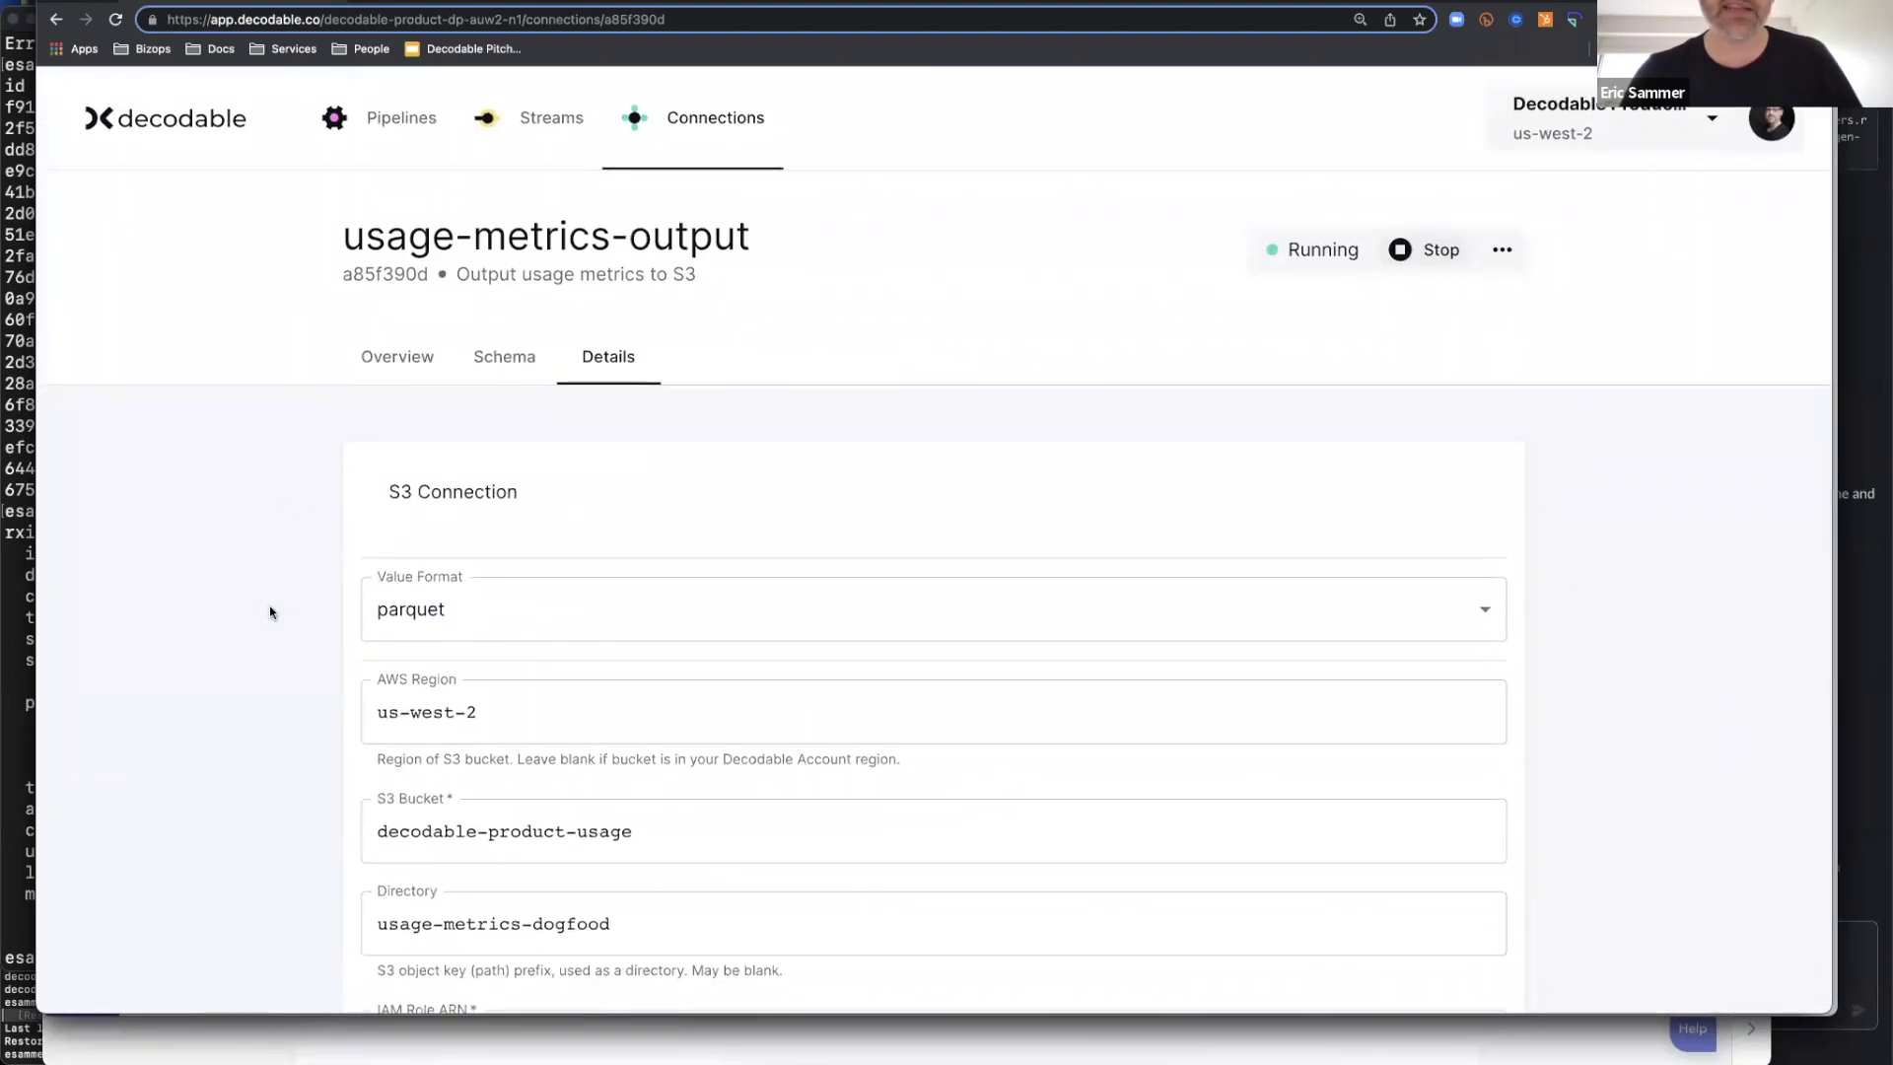
{"action": "scroll", "coordinate": [288, 610], "scroll_direction": "down", "scroll_amount": 5}
{"action": "scroll", "coordinate": [290, 610], "scroll_direction": "down", "scroll_amount": 2}
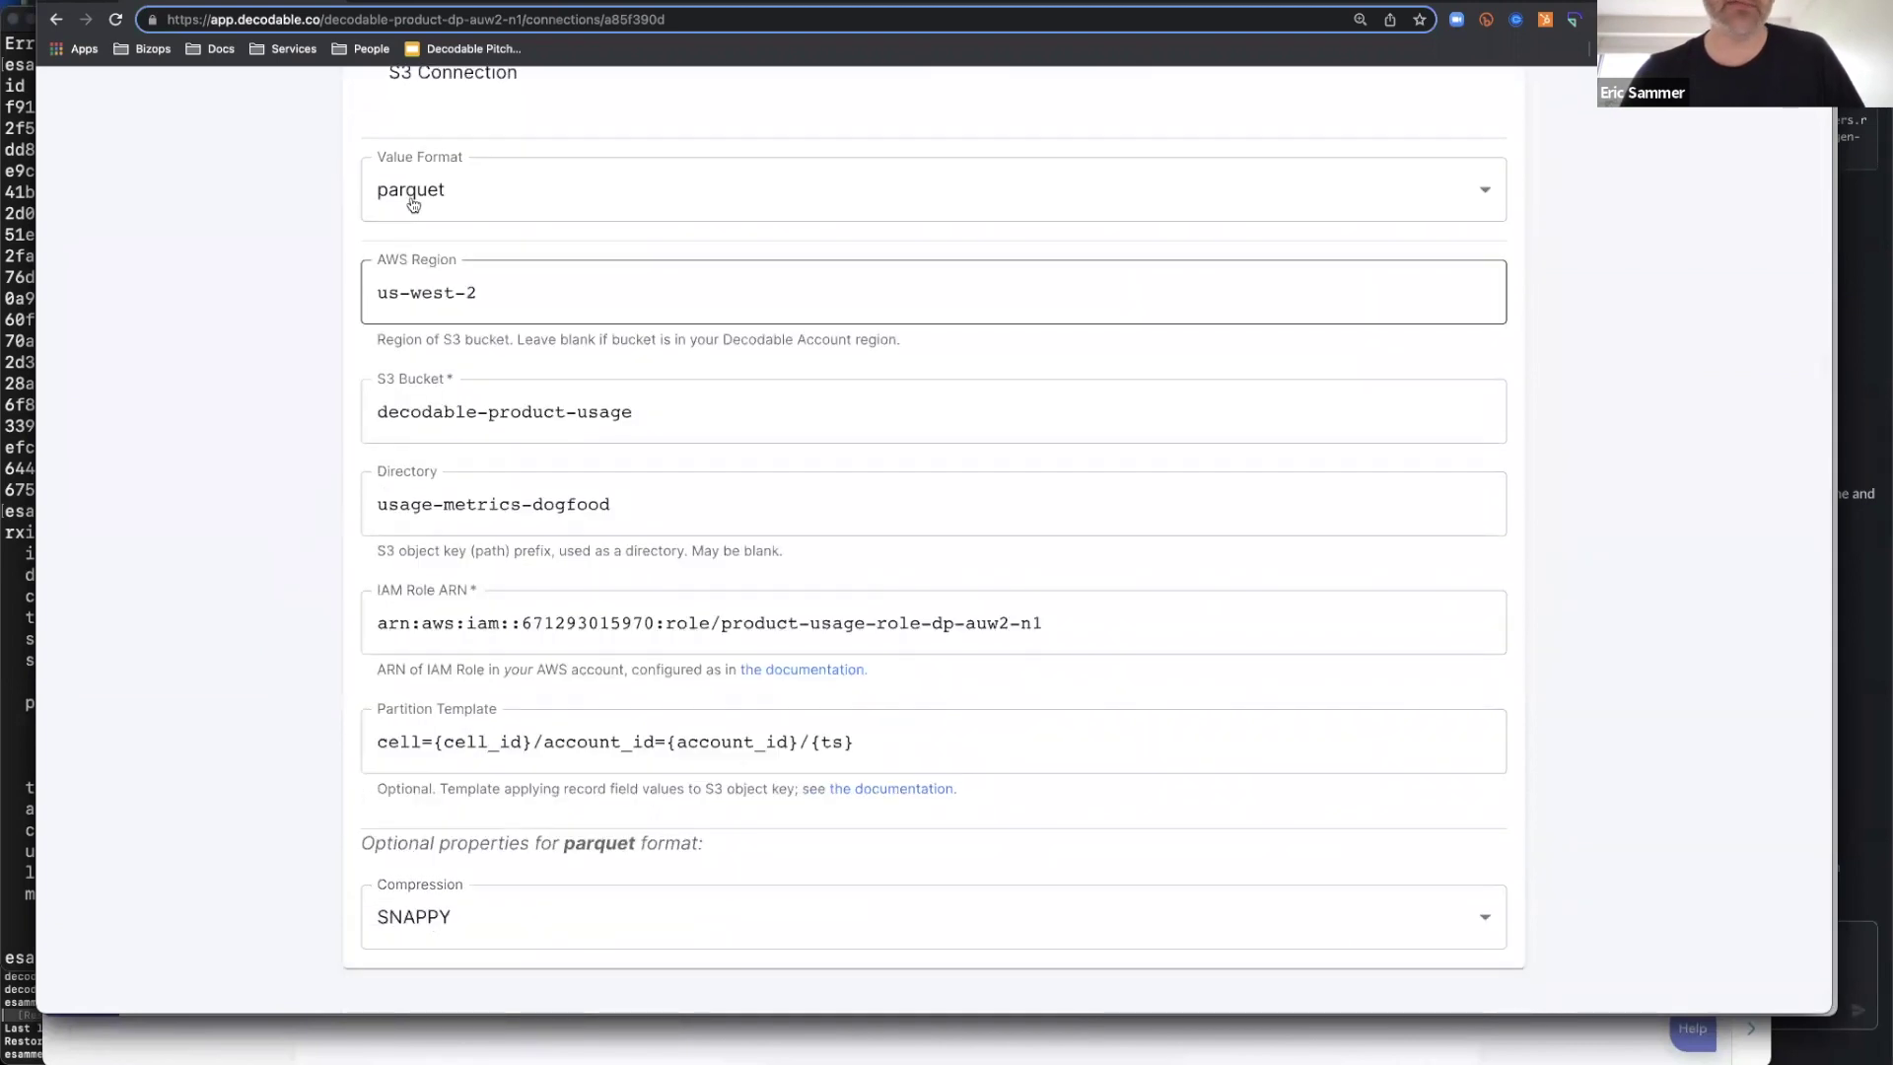
Switch the S3 connection's value format to json, inspect its timestamp and decimal encoding options, and discard the change
{"action": "left_click", "coordinate": [413, 204]}
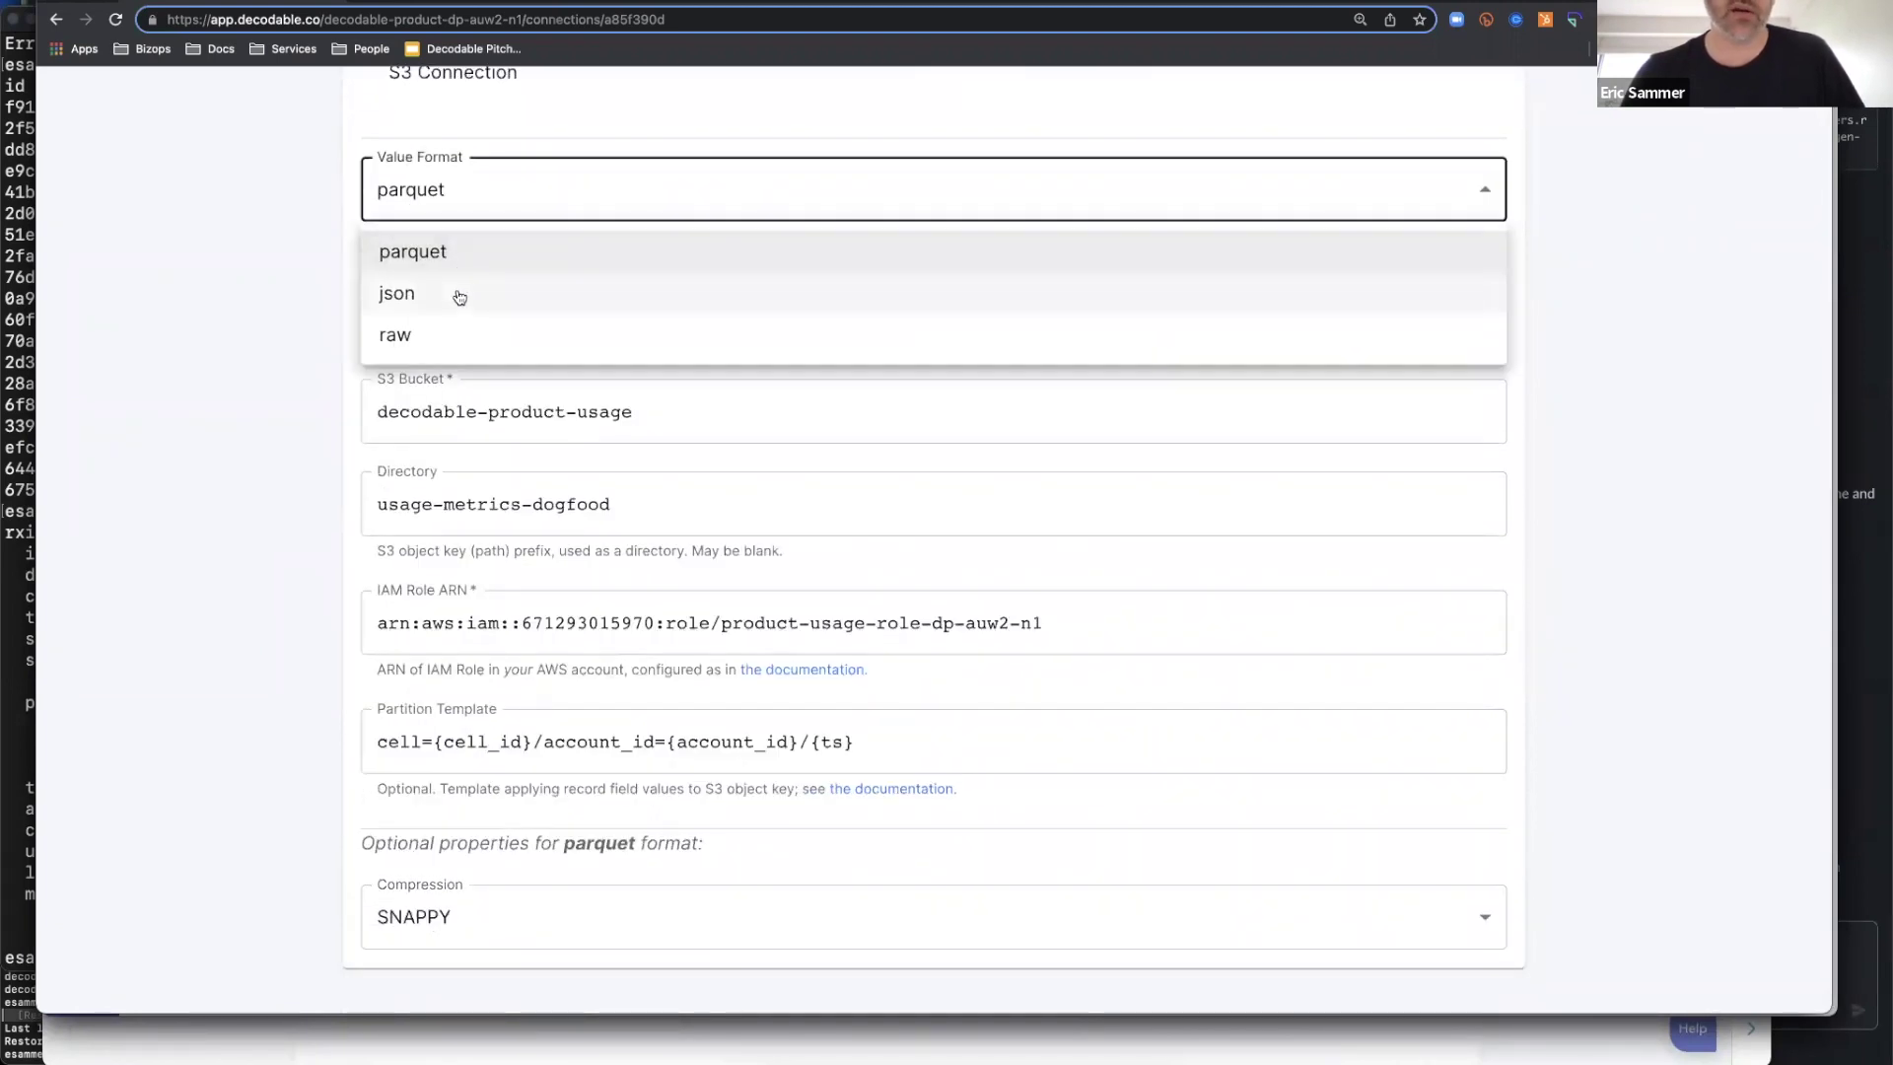
{"action": "left_click", "coordinate": [459, 296]}
{"action": "scroll", "coordinate": [190, 634], "scroll_direction": "down", "scroll_amount": 2}
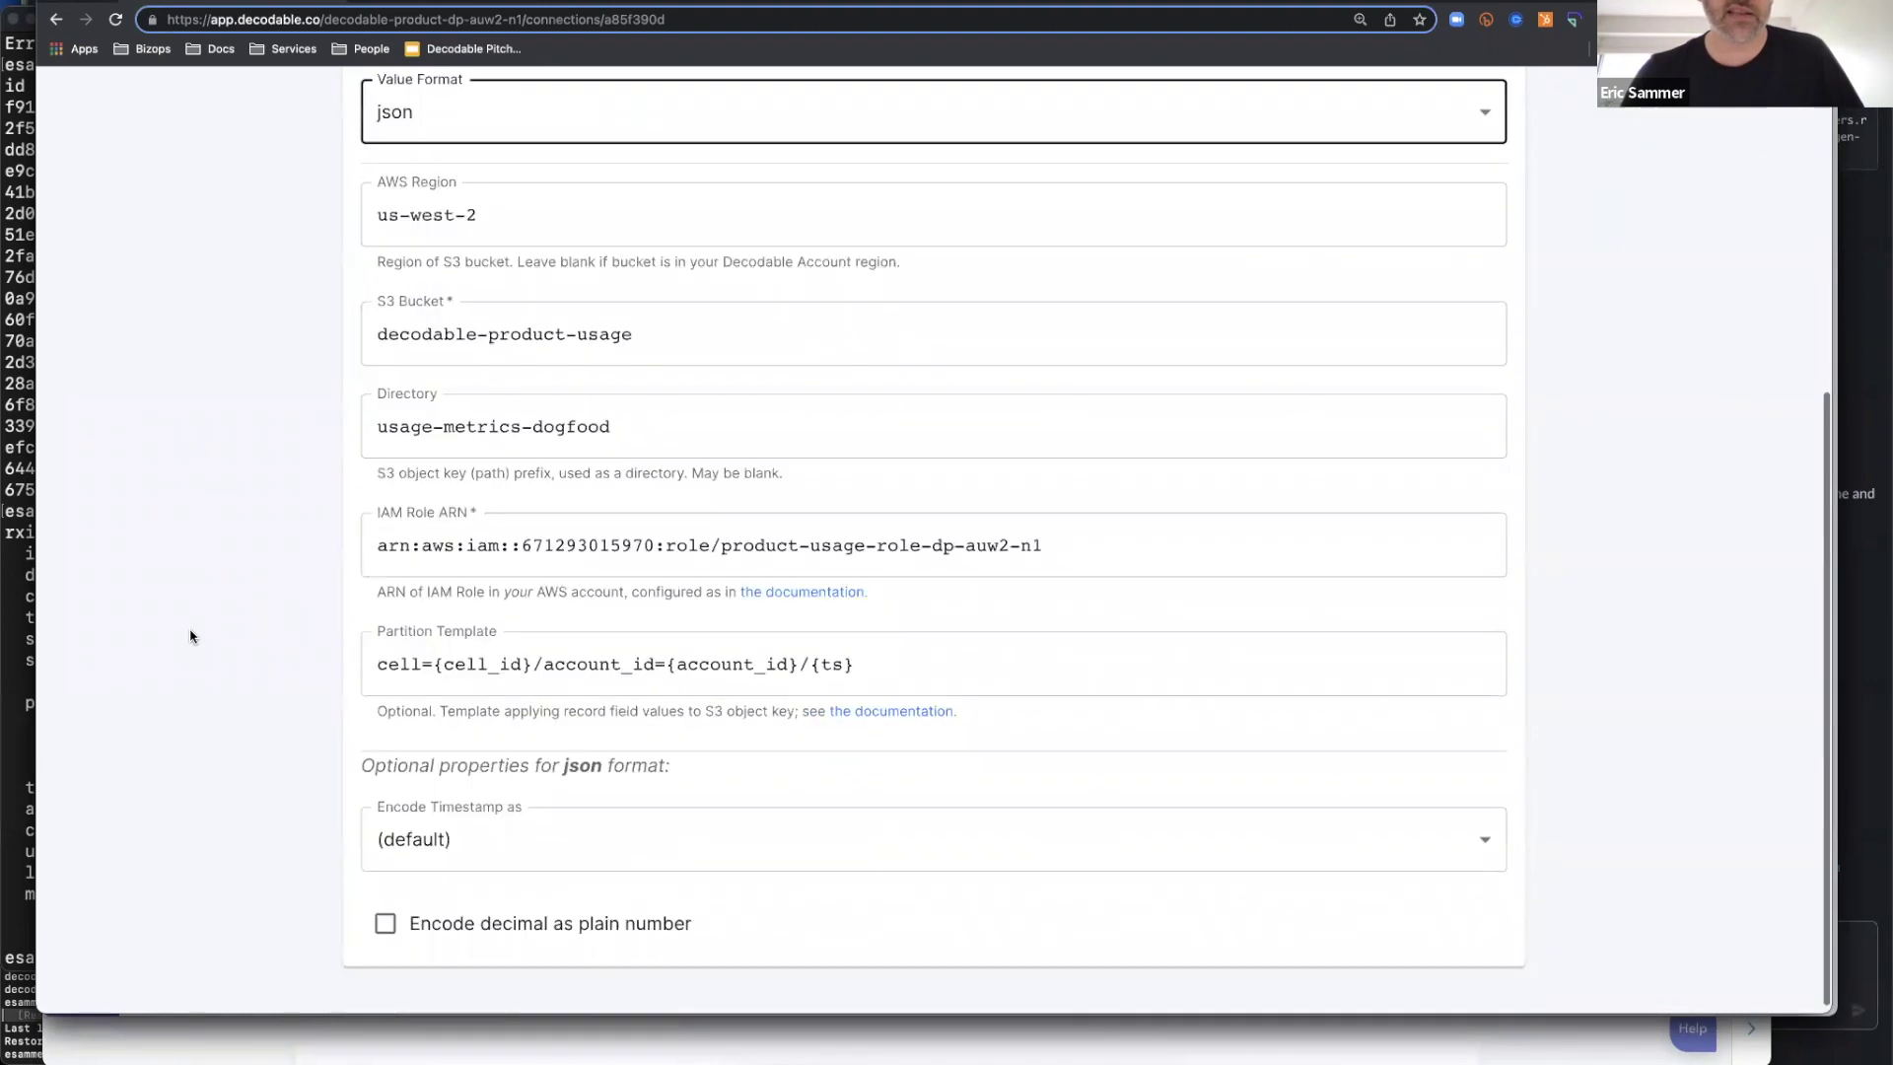
{"action": "left_click", "coordinate": [447, 841]}
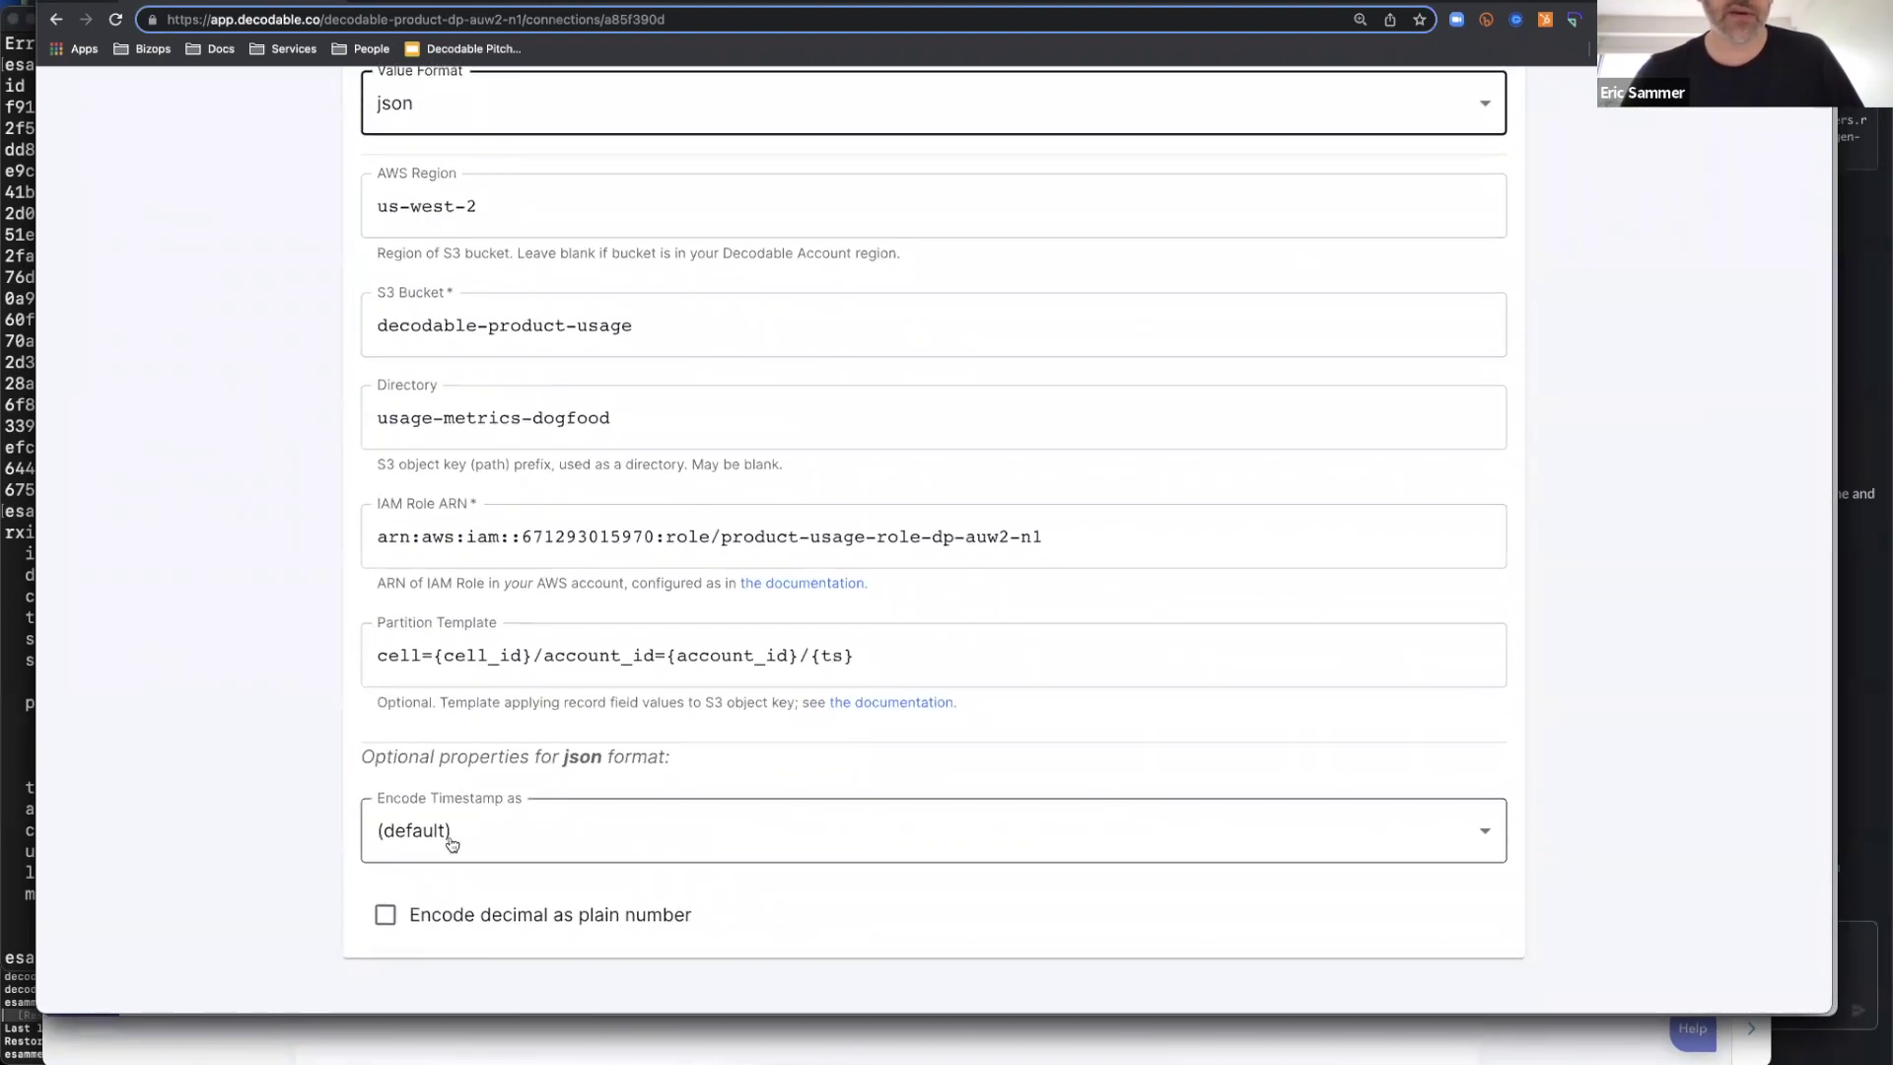
{"action": "left_click", "coordinate": [308, 811]}
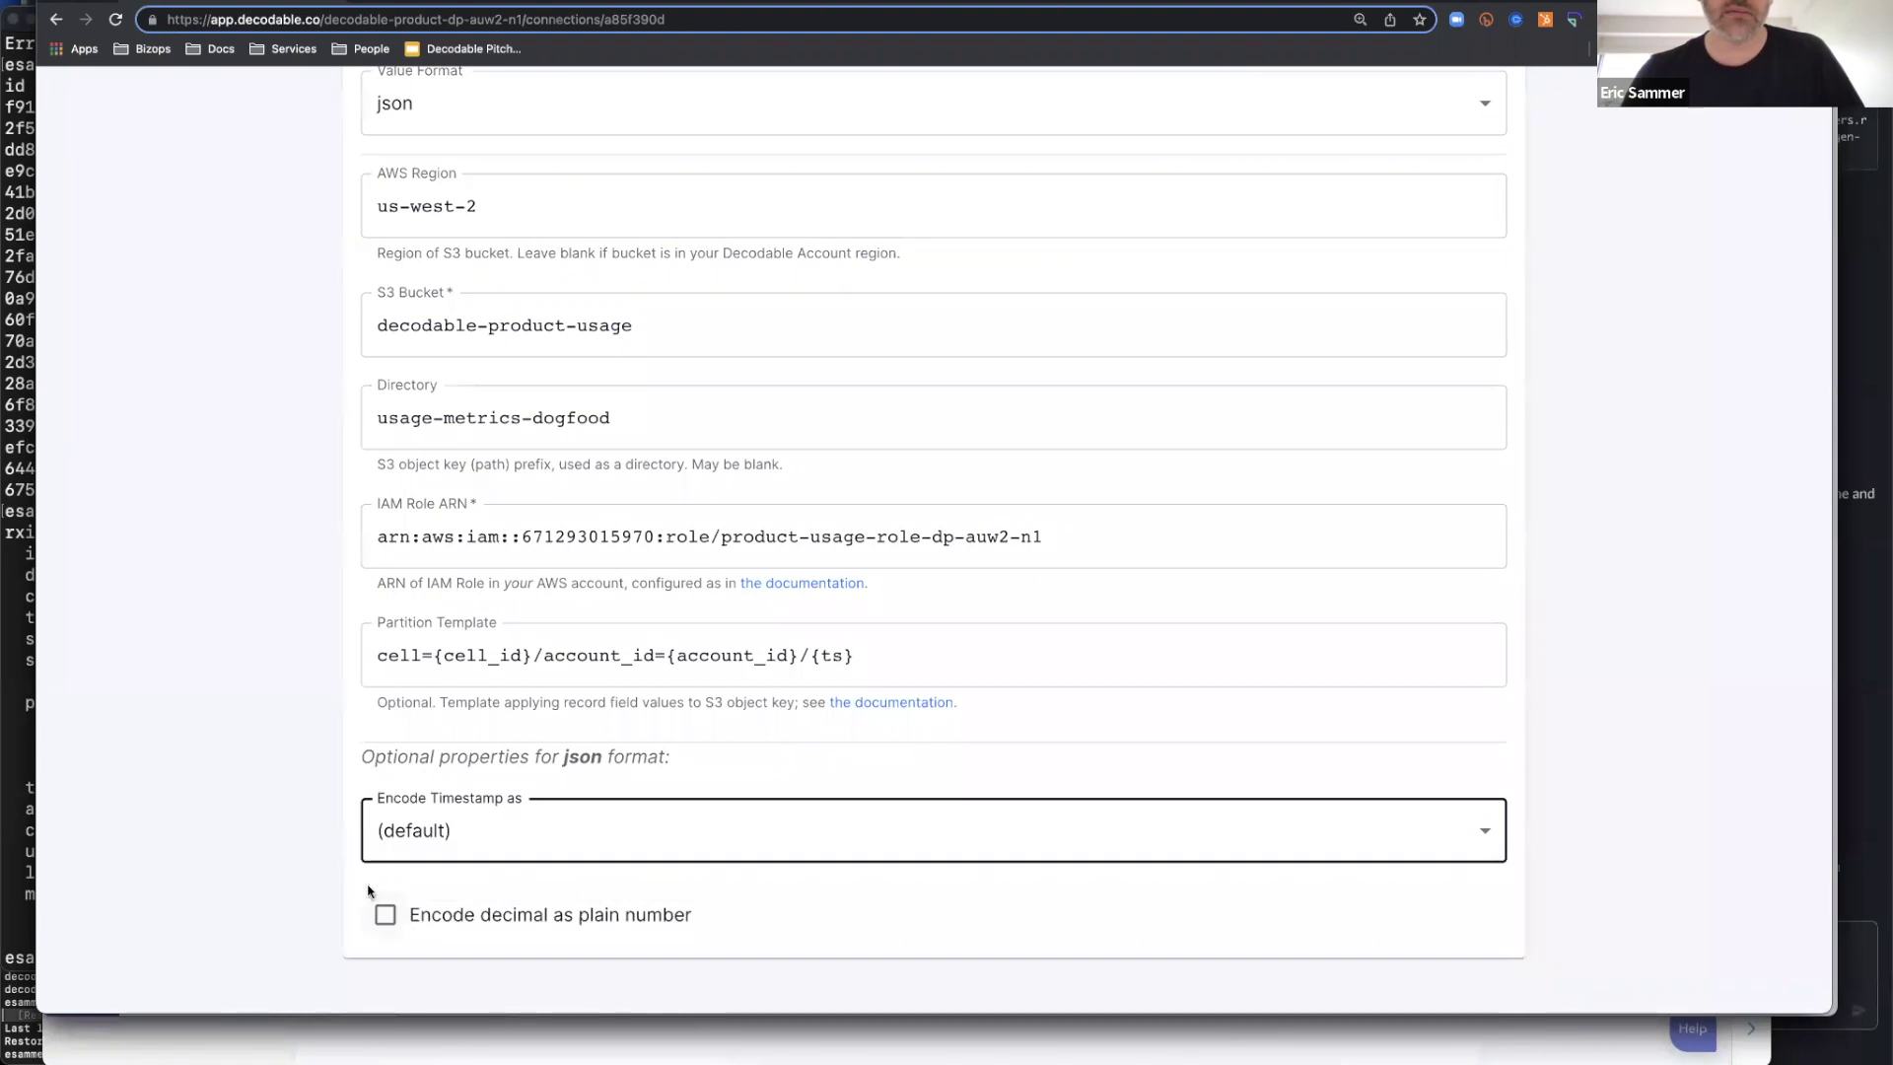
{"action": "scroll", "coordinate": [304, 755], "scroll_direction": "up", "scroll_amount": 5}
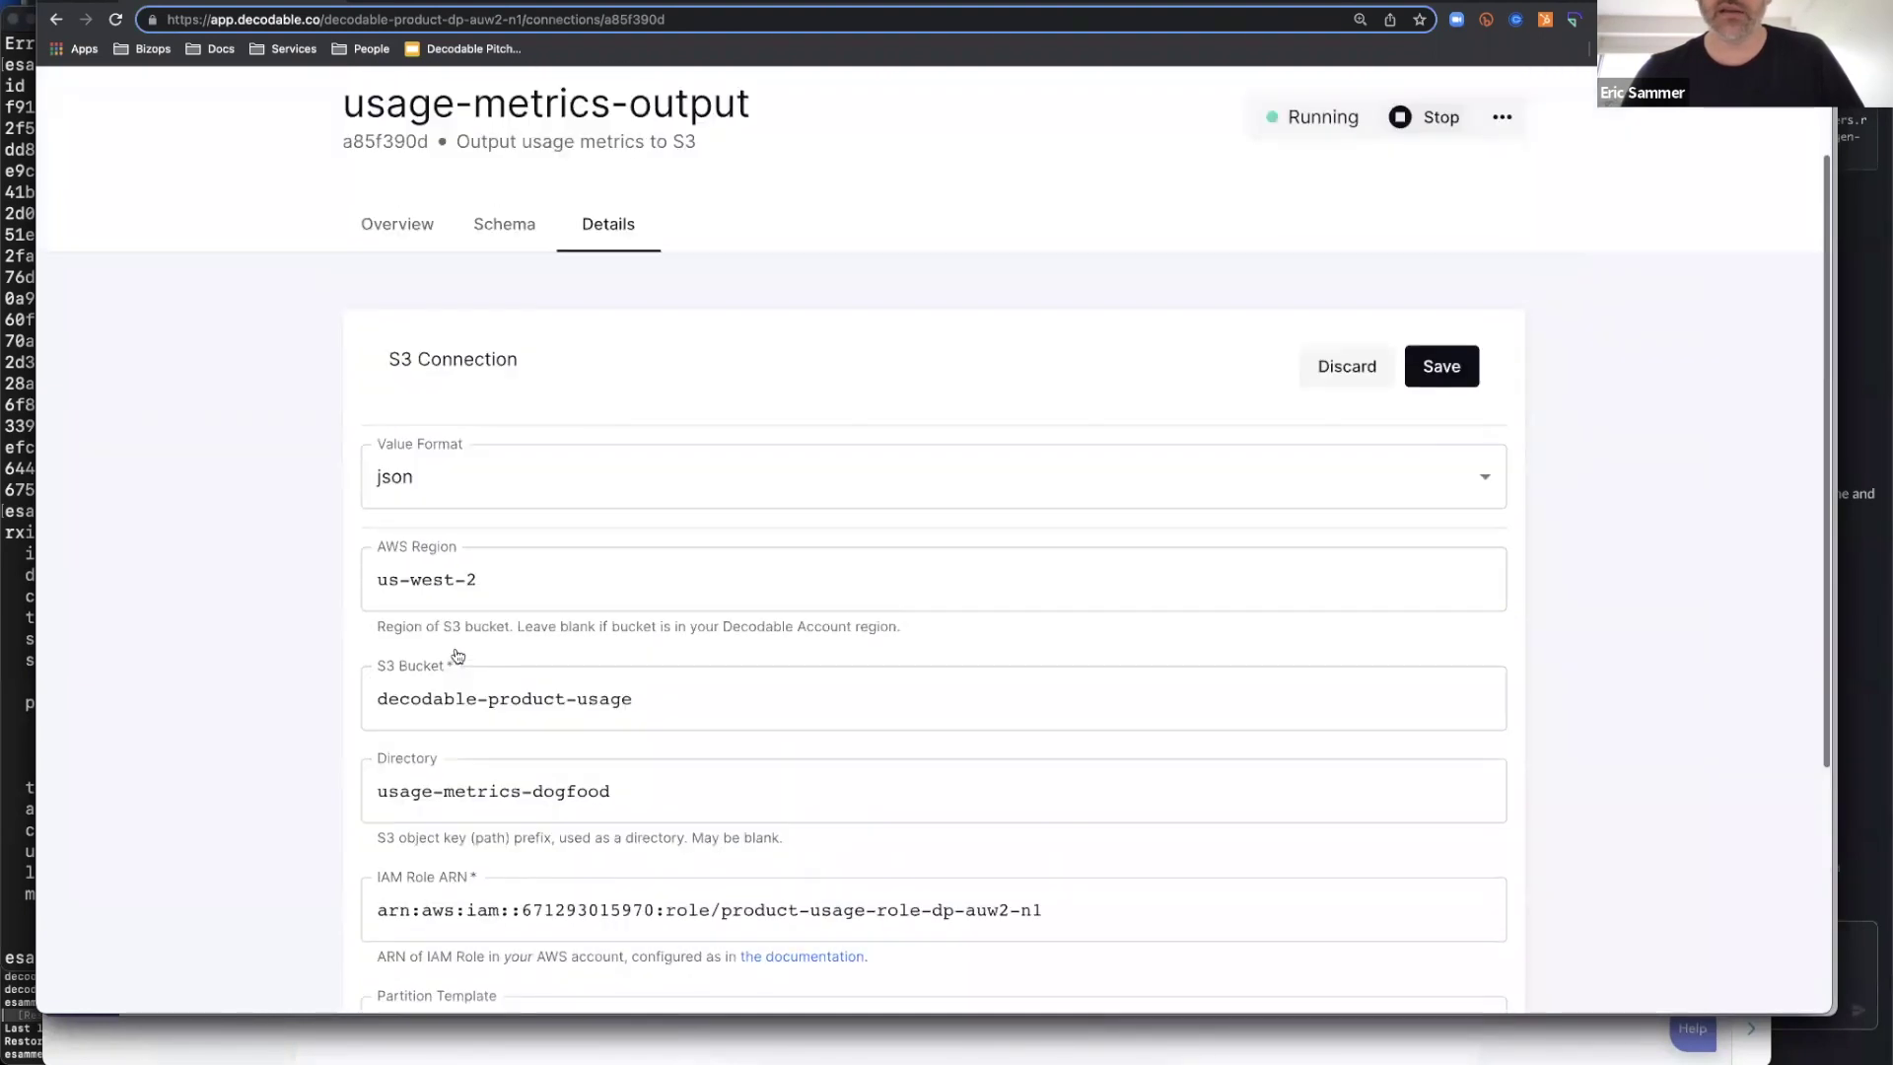
{"action": "left_click", "coordinate": [1327, 390]}
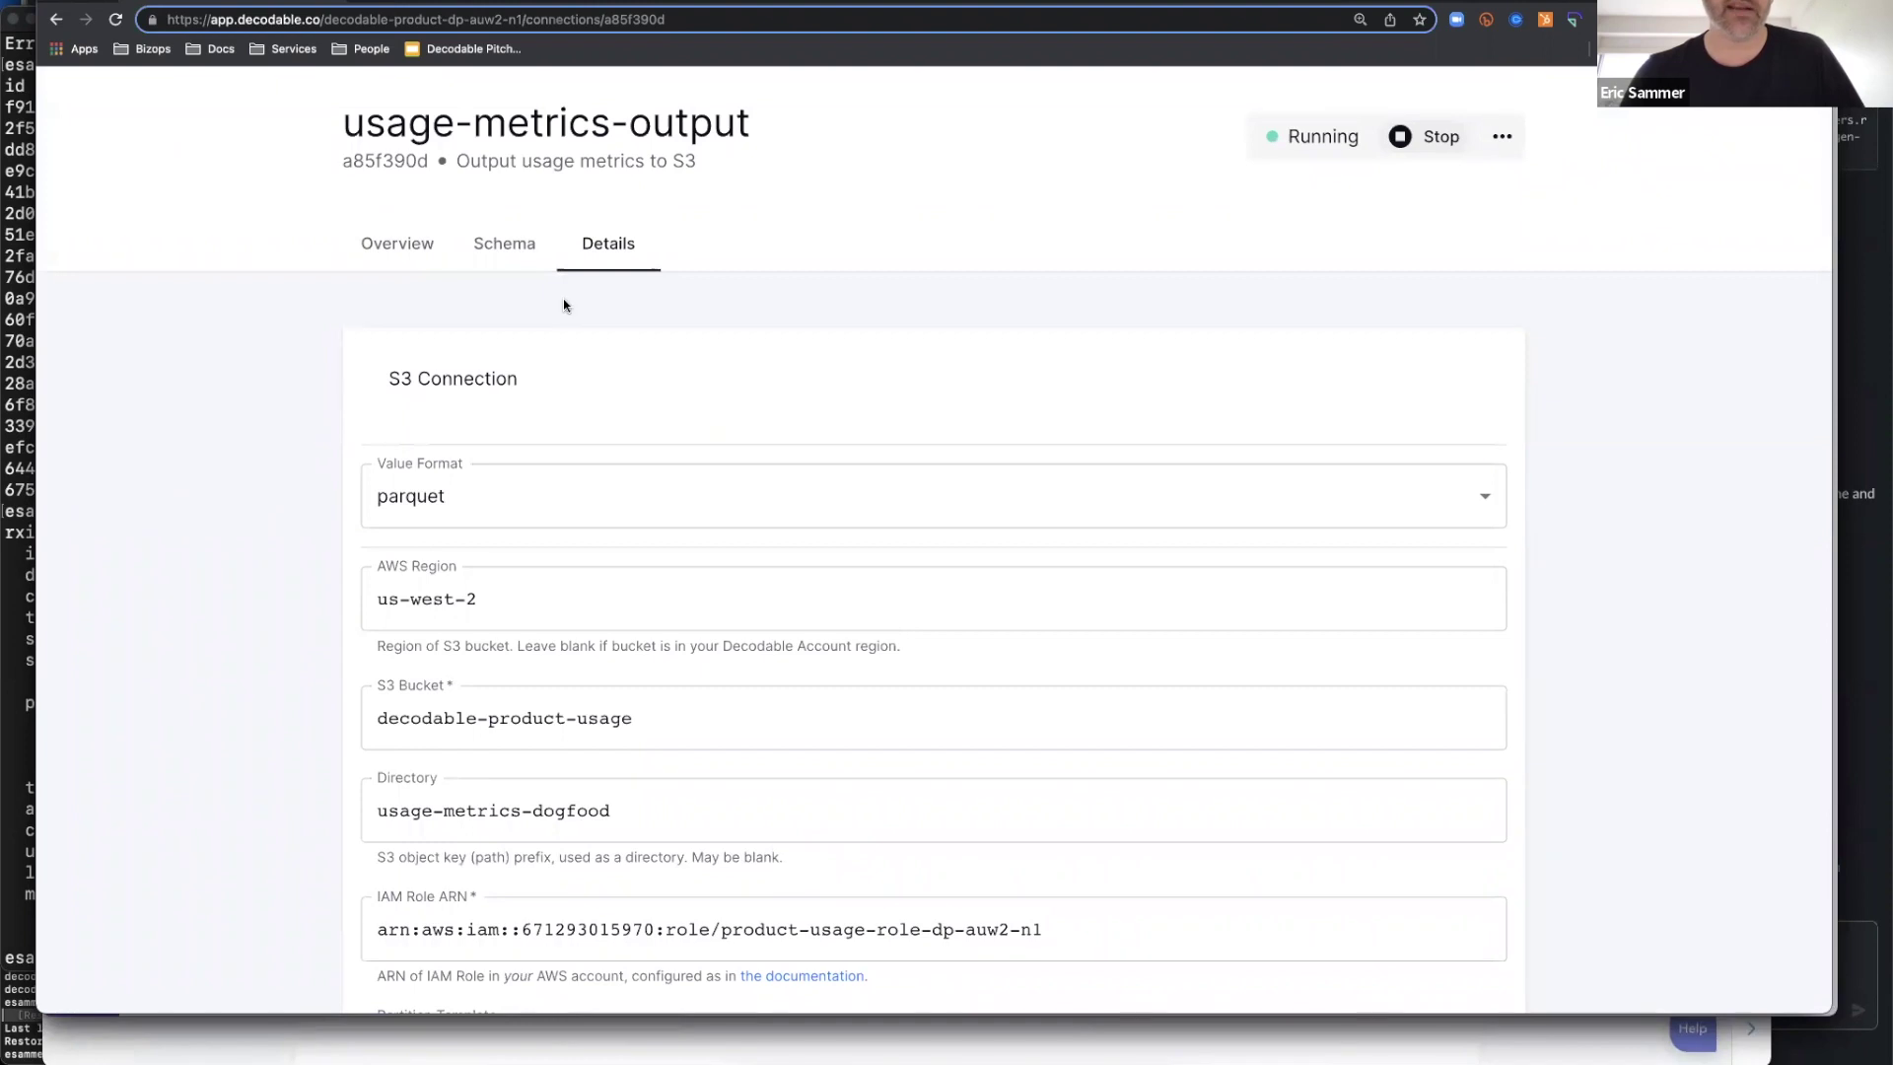
View the usage-metrics-output connection's schema and overview, check the pipelines list, and reopen the connection
{"action": "left_click", "coordinate": [514, 252]}
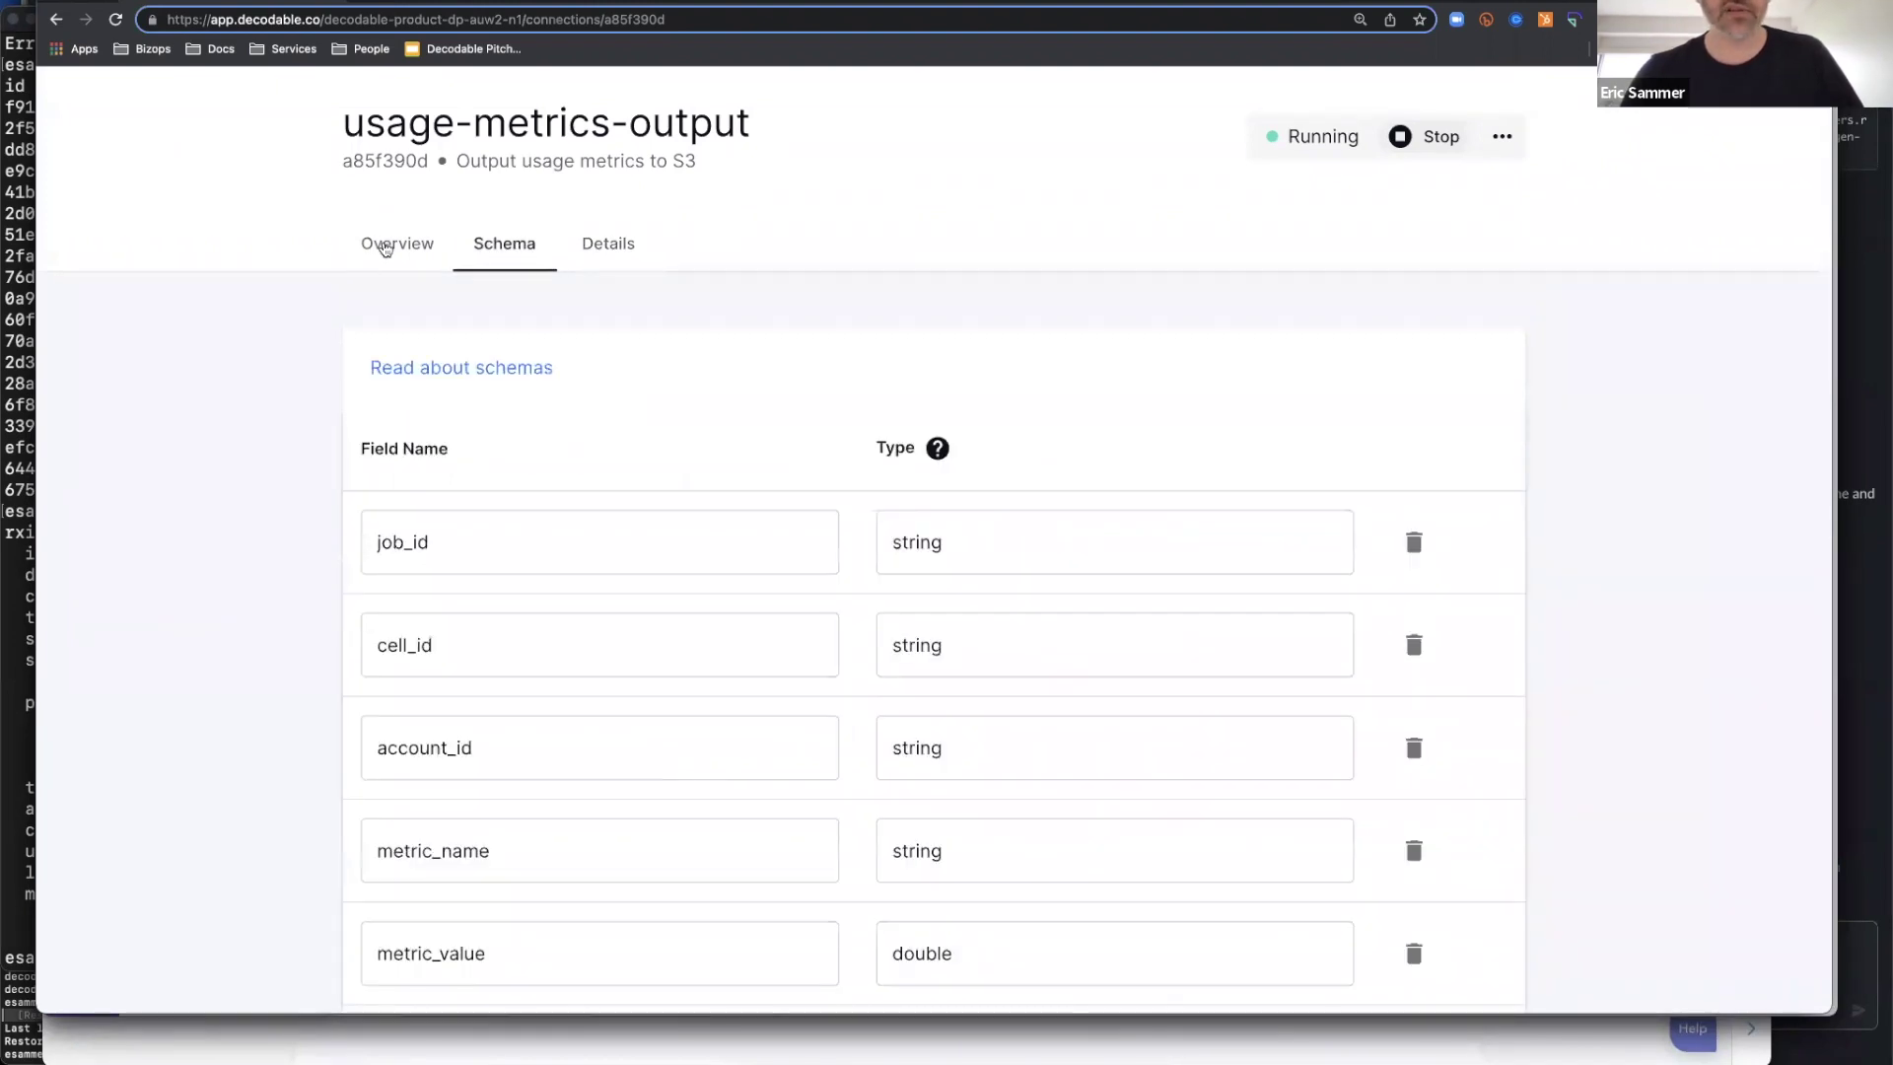
{"action": "left_click", "coordinate": [385, 247]}
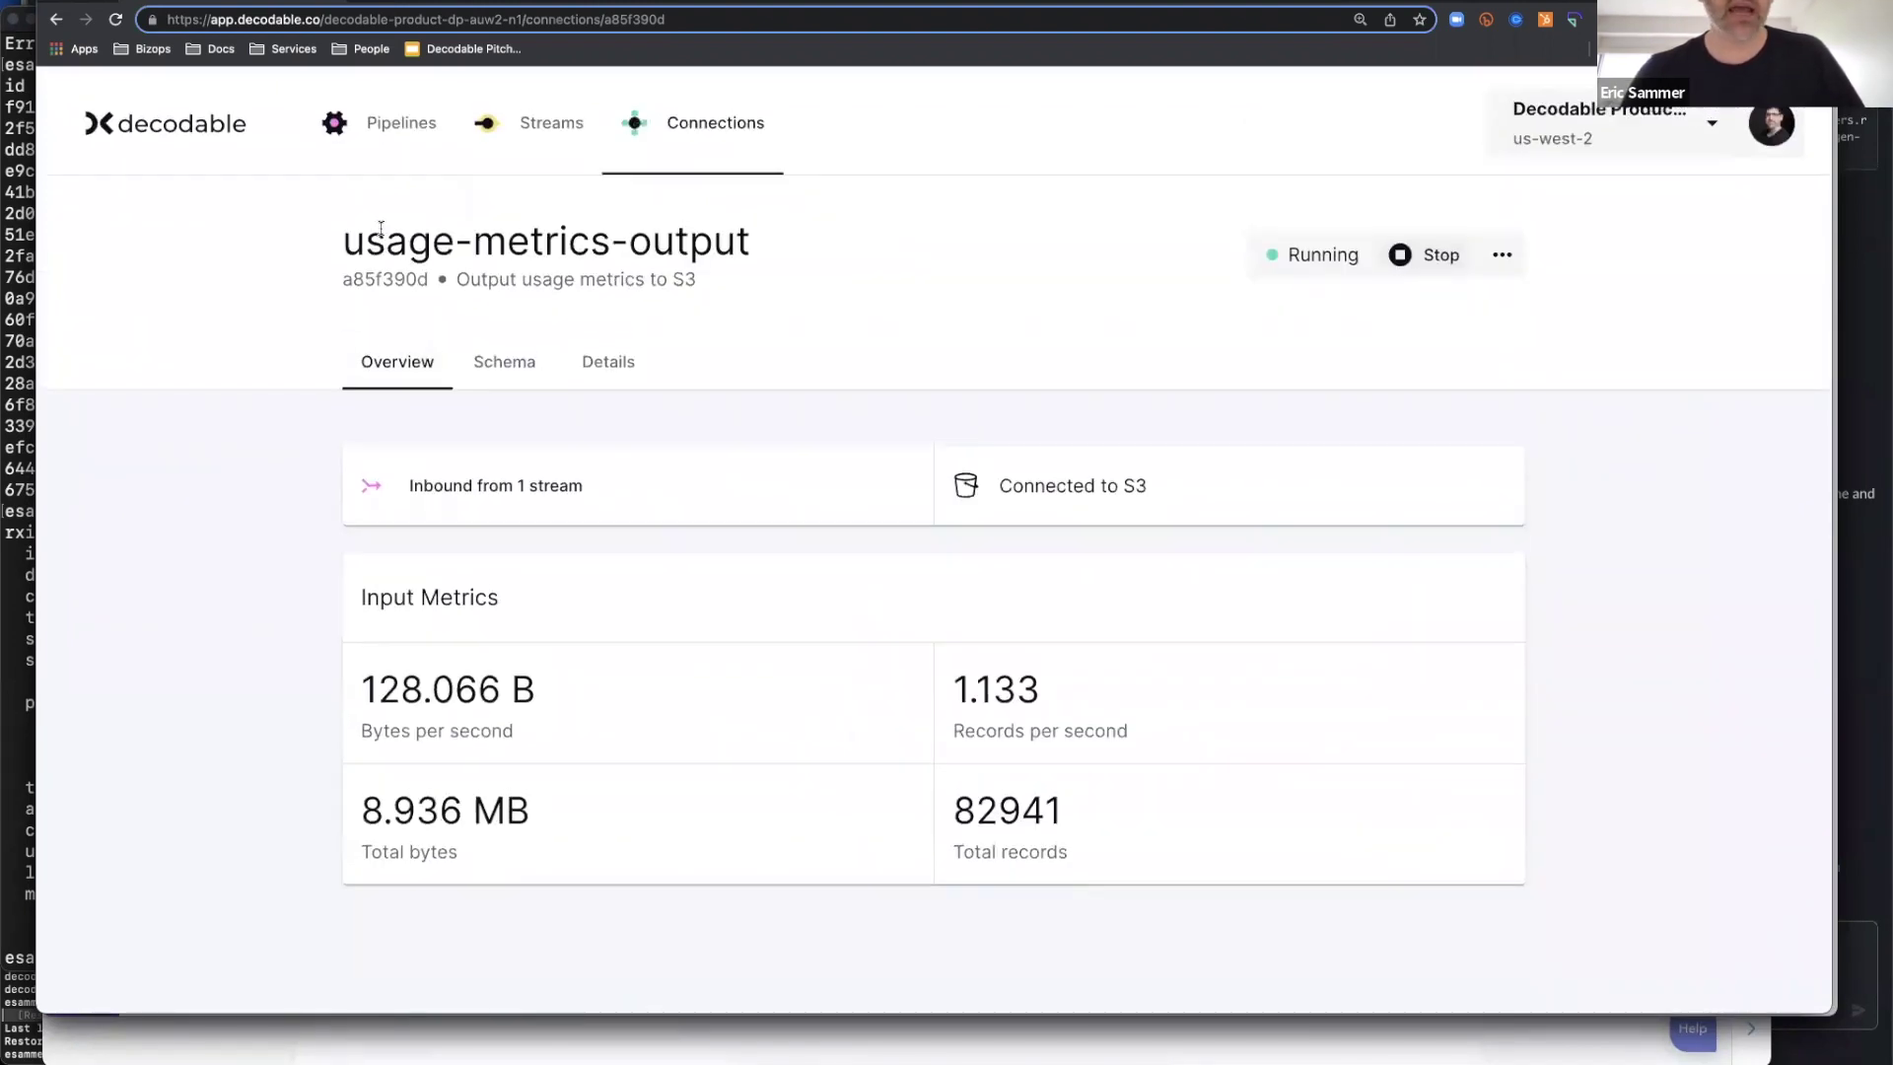
{"action": "left_click", "coordinate": [399, 118]}
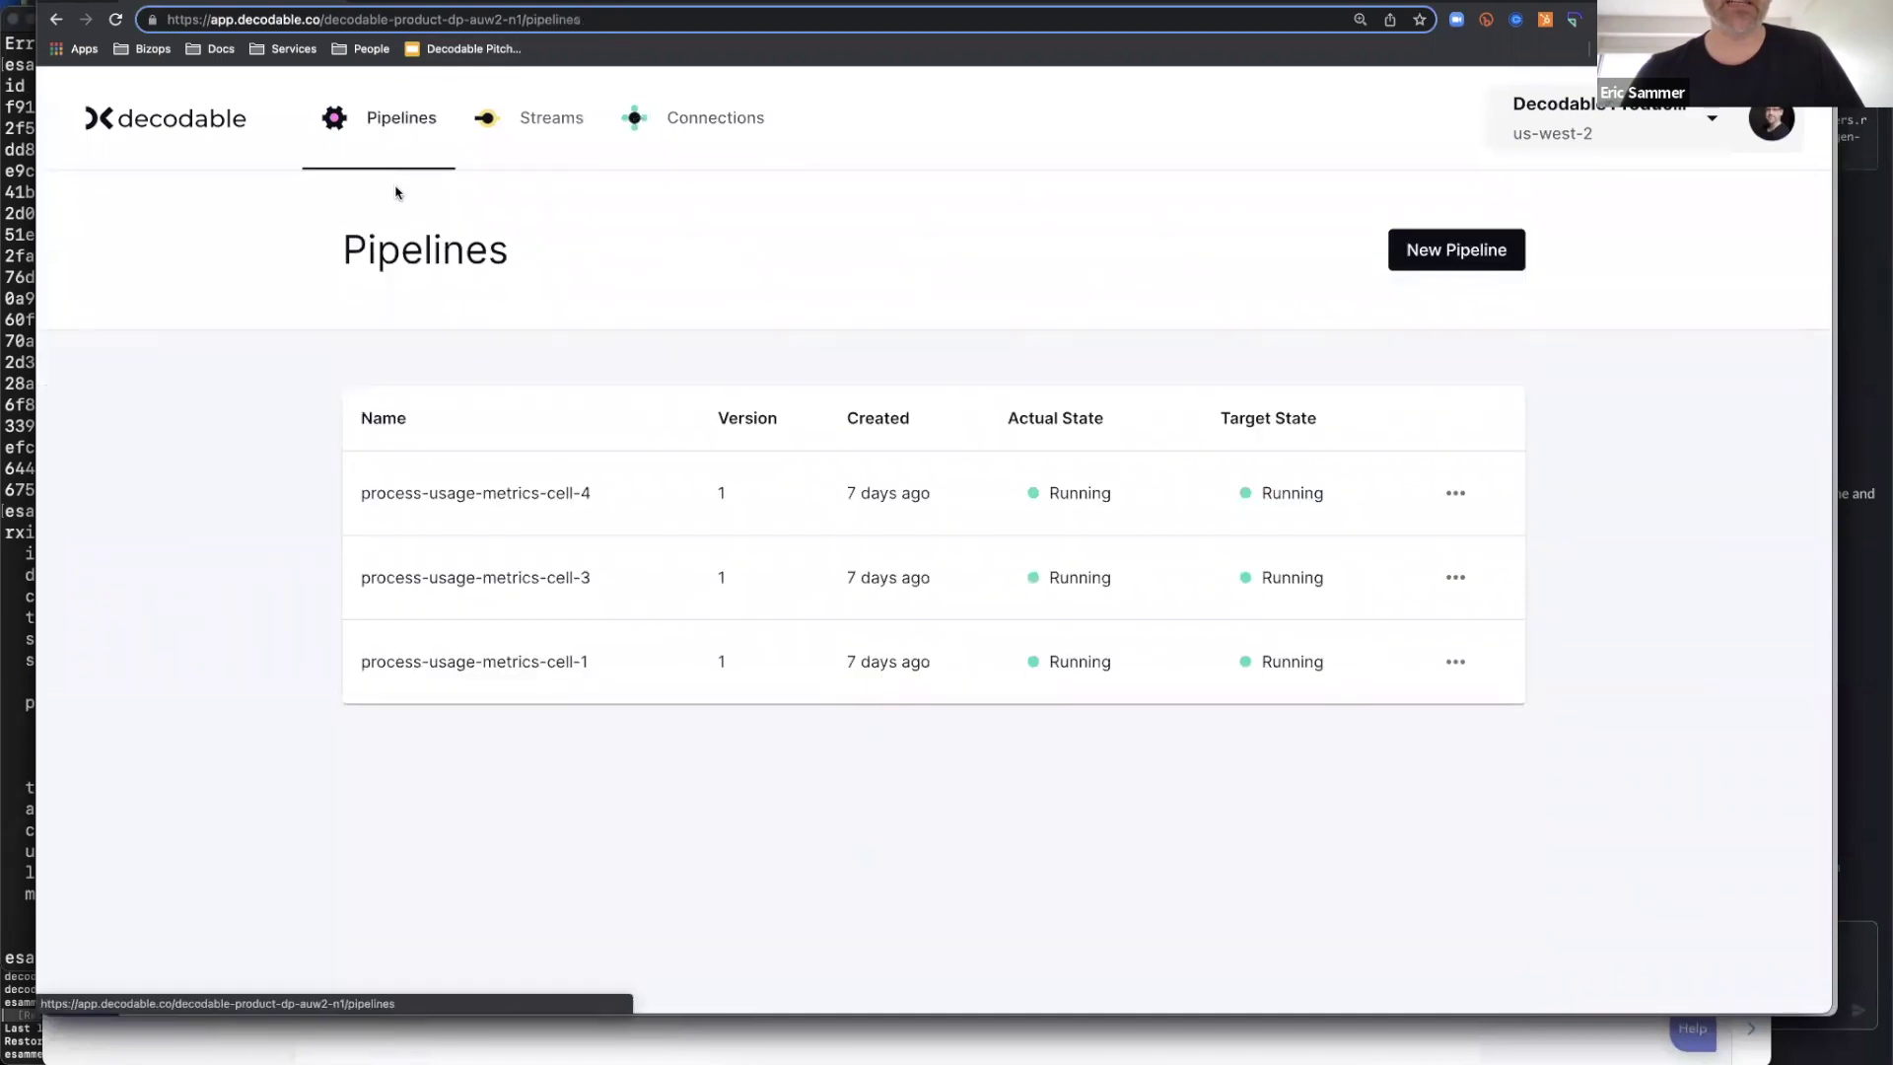
{"action": "left_click", "coordinate": [706, 119]}
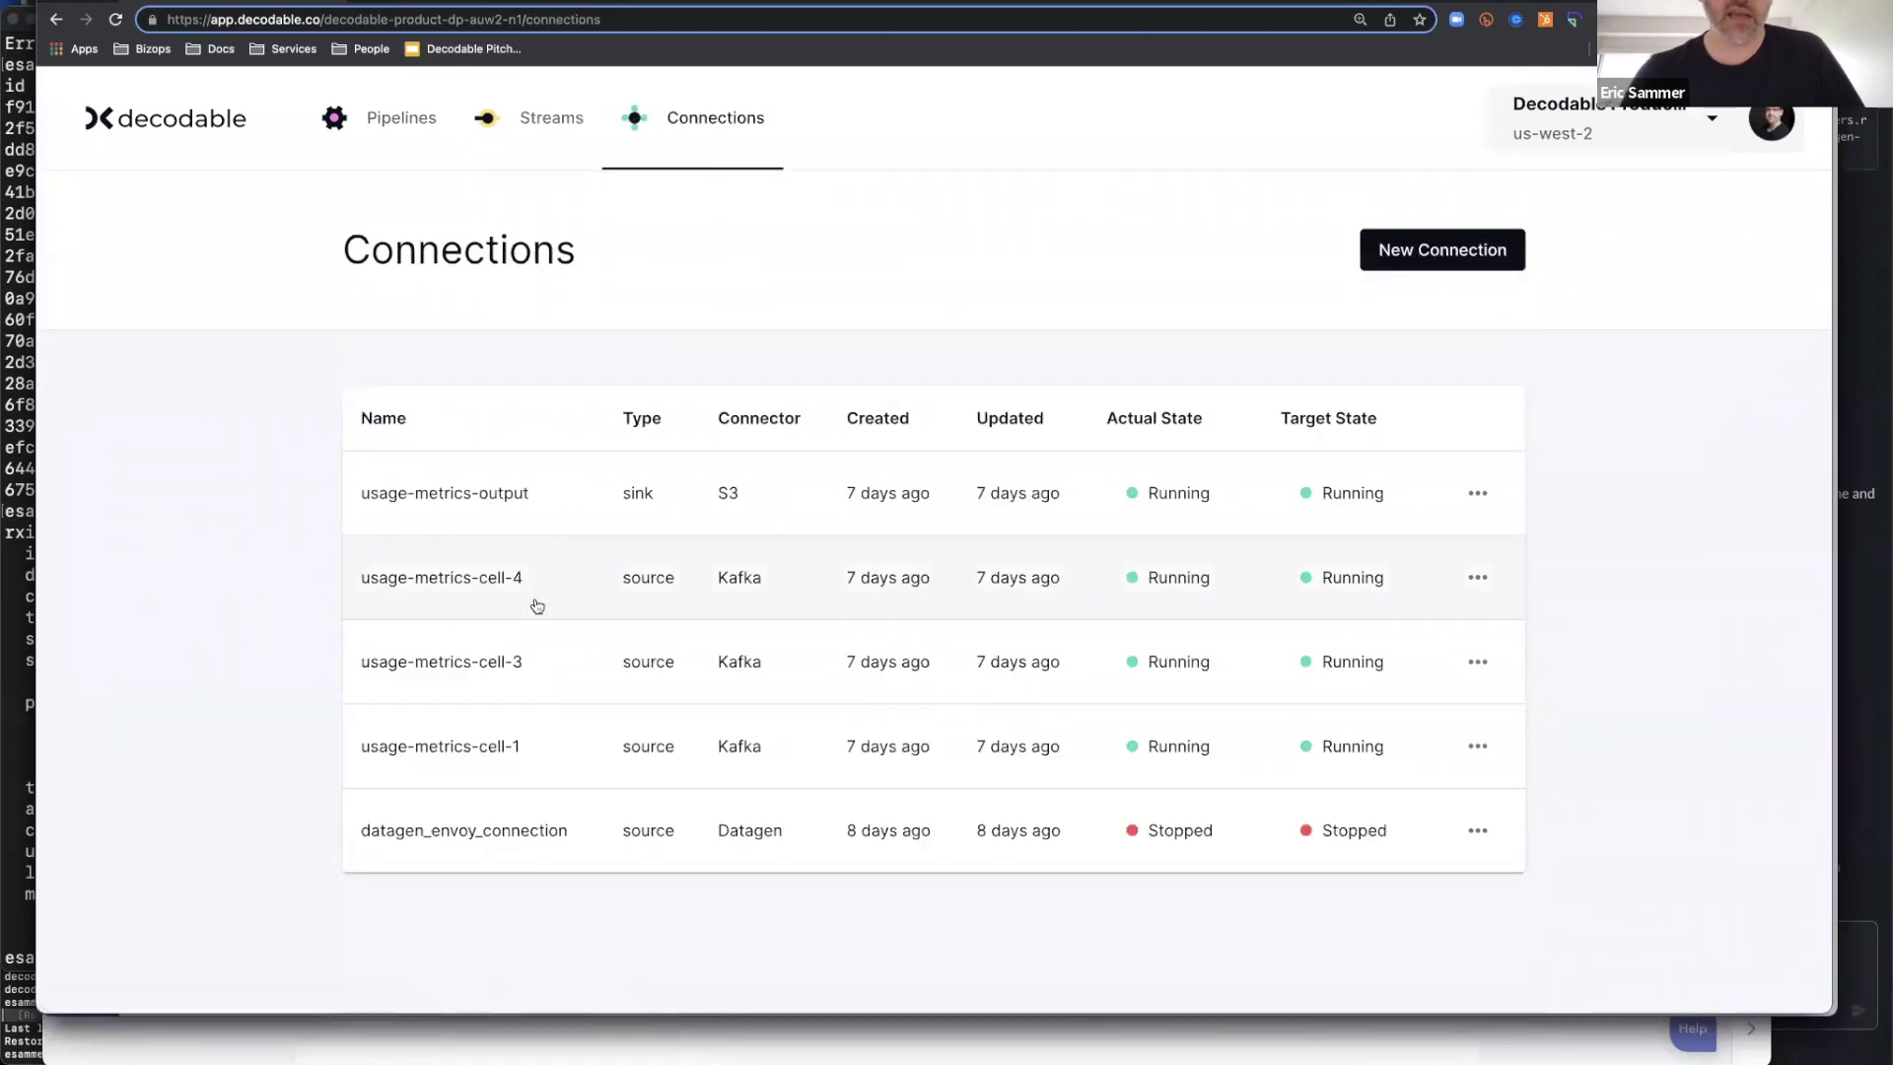
{"action": "left_click", "coordinate": [577, 496]}
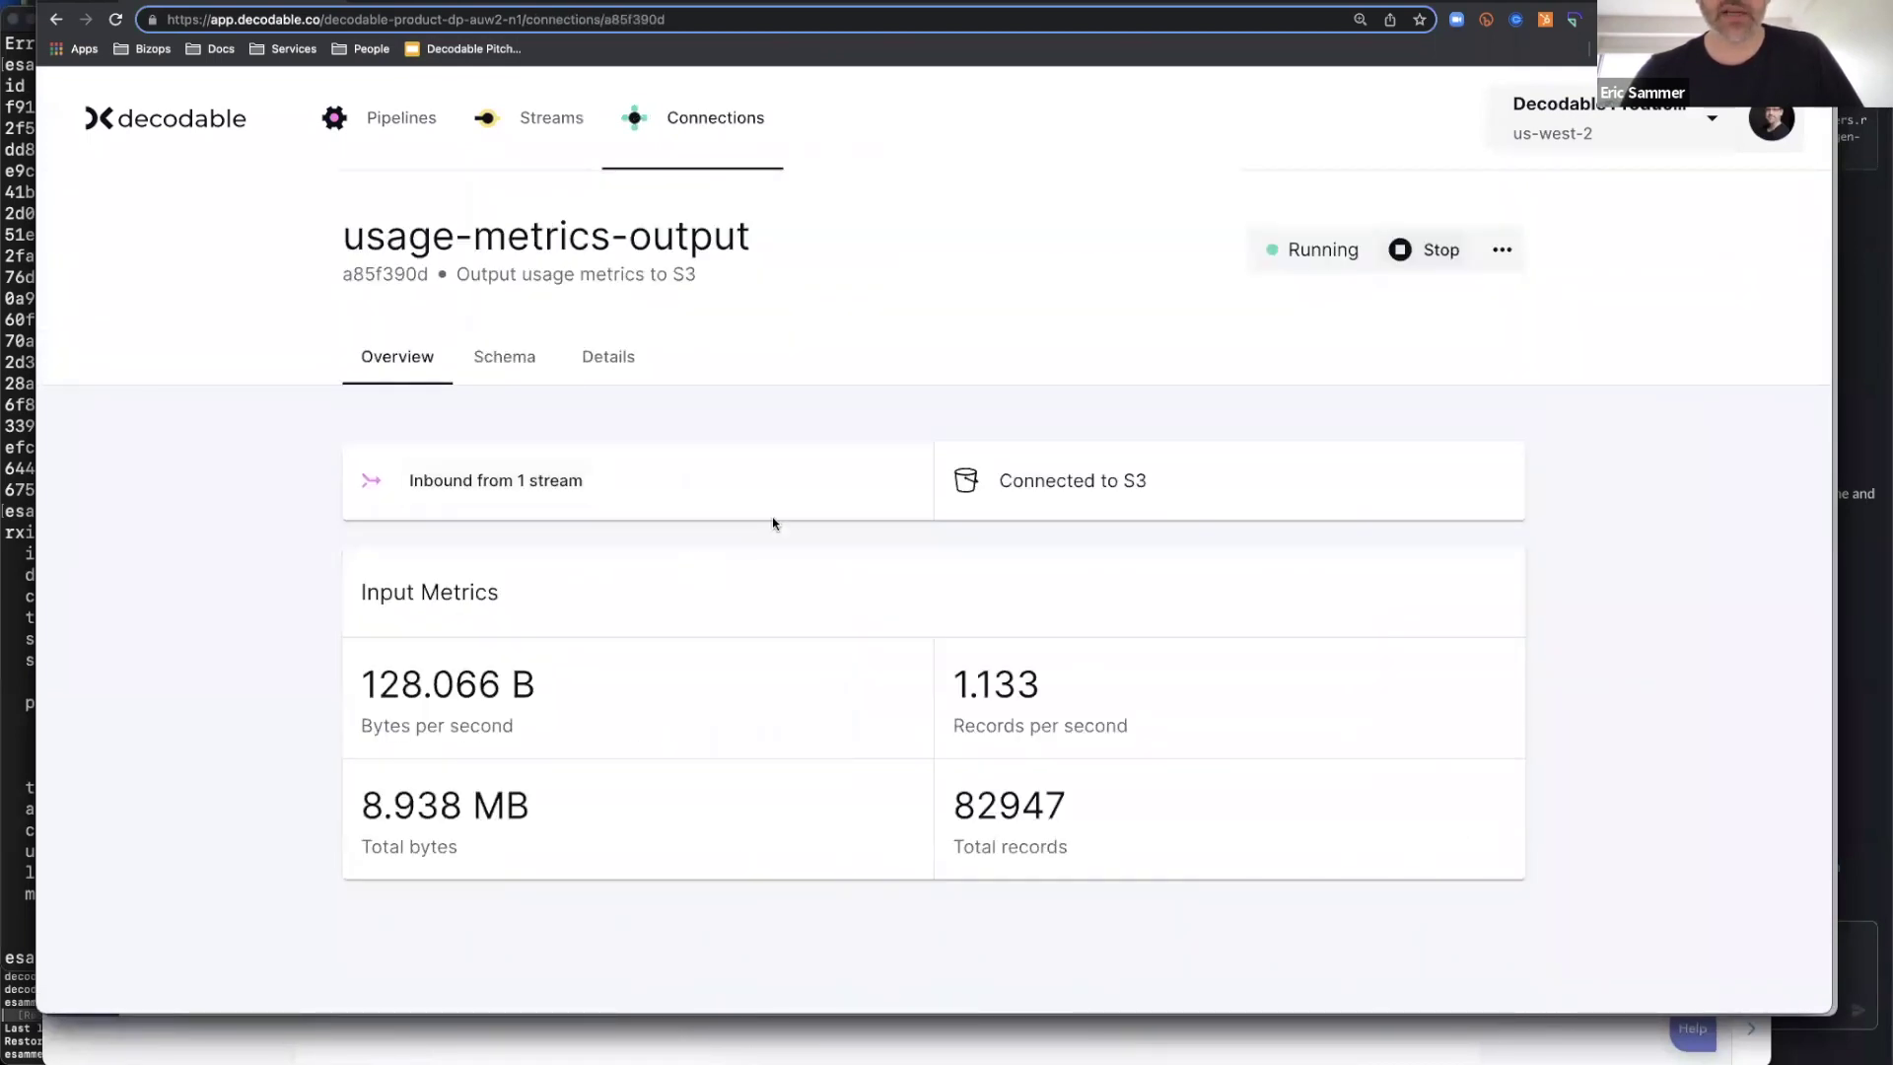
Open the connection's inbound stream processed-usage-metrics and examine its schema fields from job_id to ts
{"action": "left_click", "coordinate": [483, 488]}
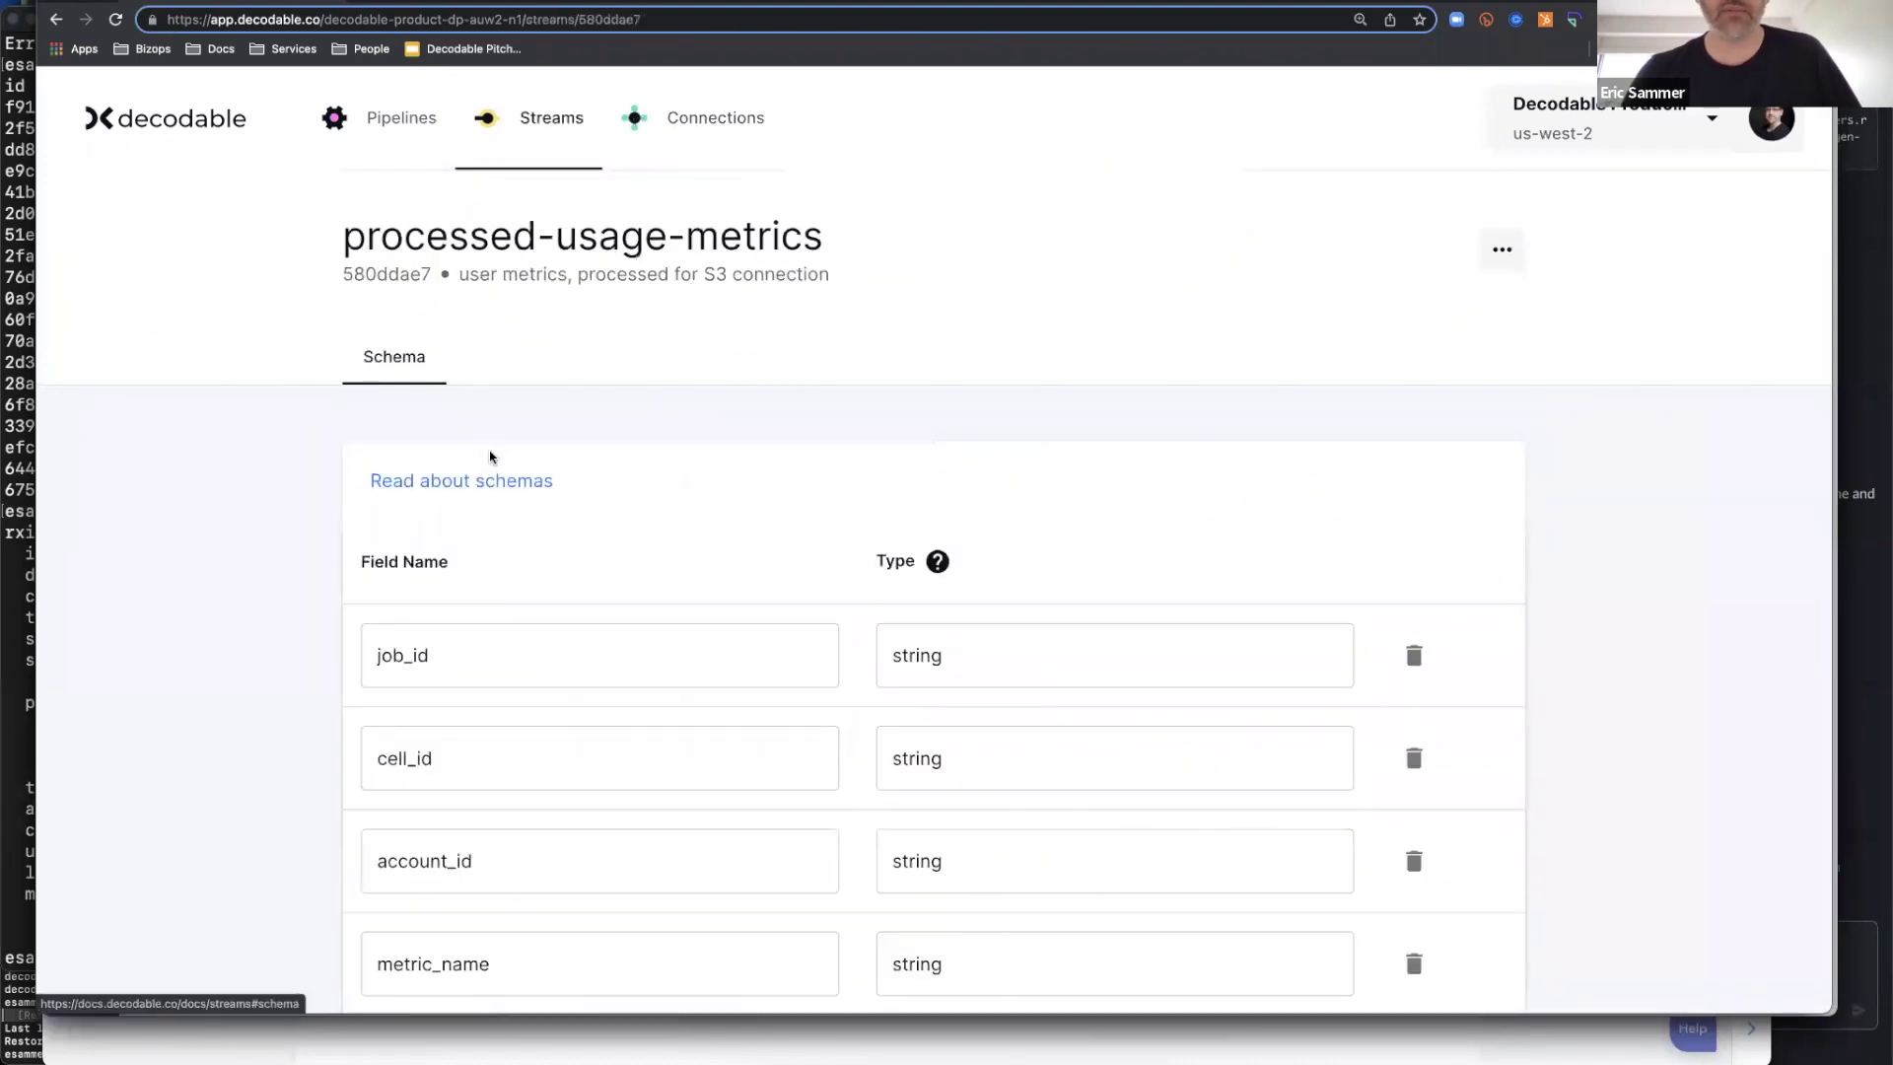
{"action": "scroll", "coordinate": [530, 627], "scroll_direction": "down", "scroll_amount": 1}
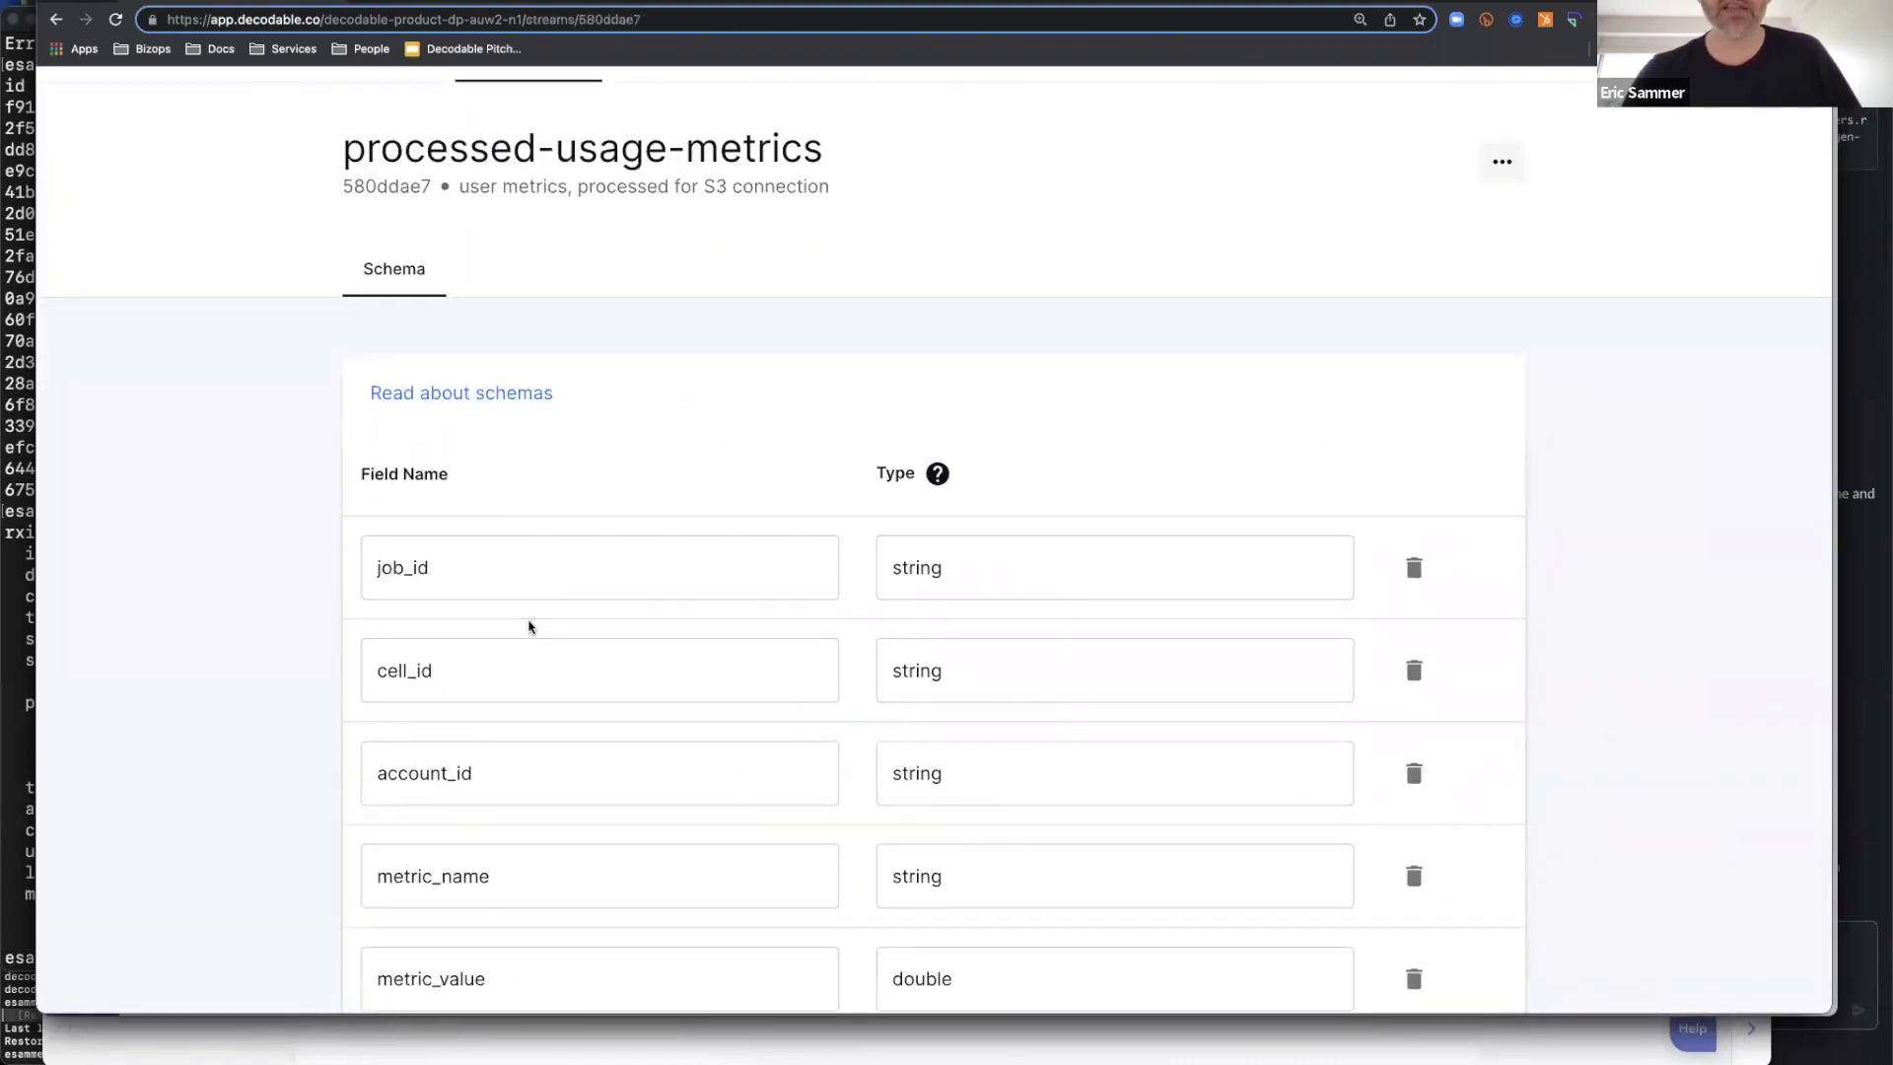
{"action": "left_click", "coordinate": [560, 803]}
{"action": "scroll", "coordinate": [560, 803], "scroll_direction": "down", "scroll_amount": 2}
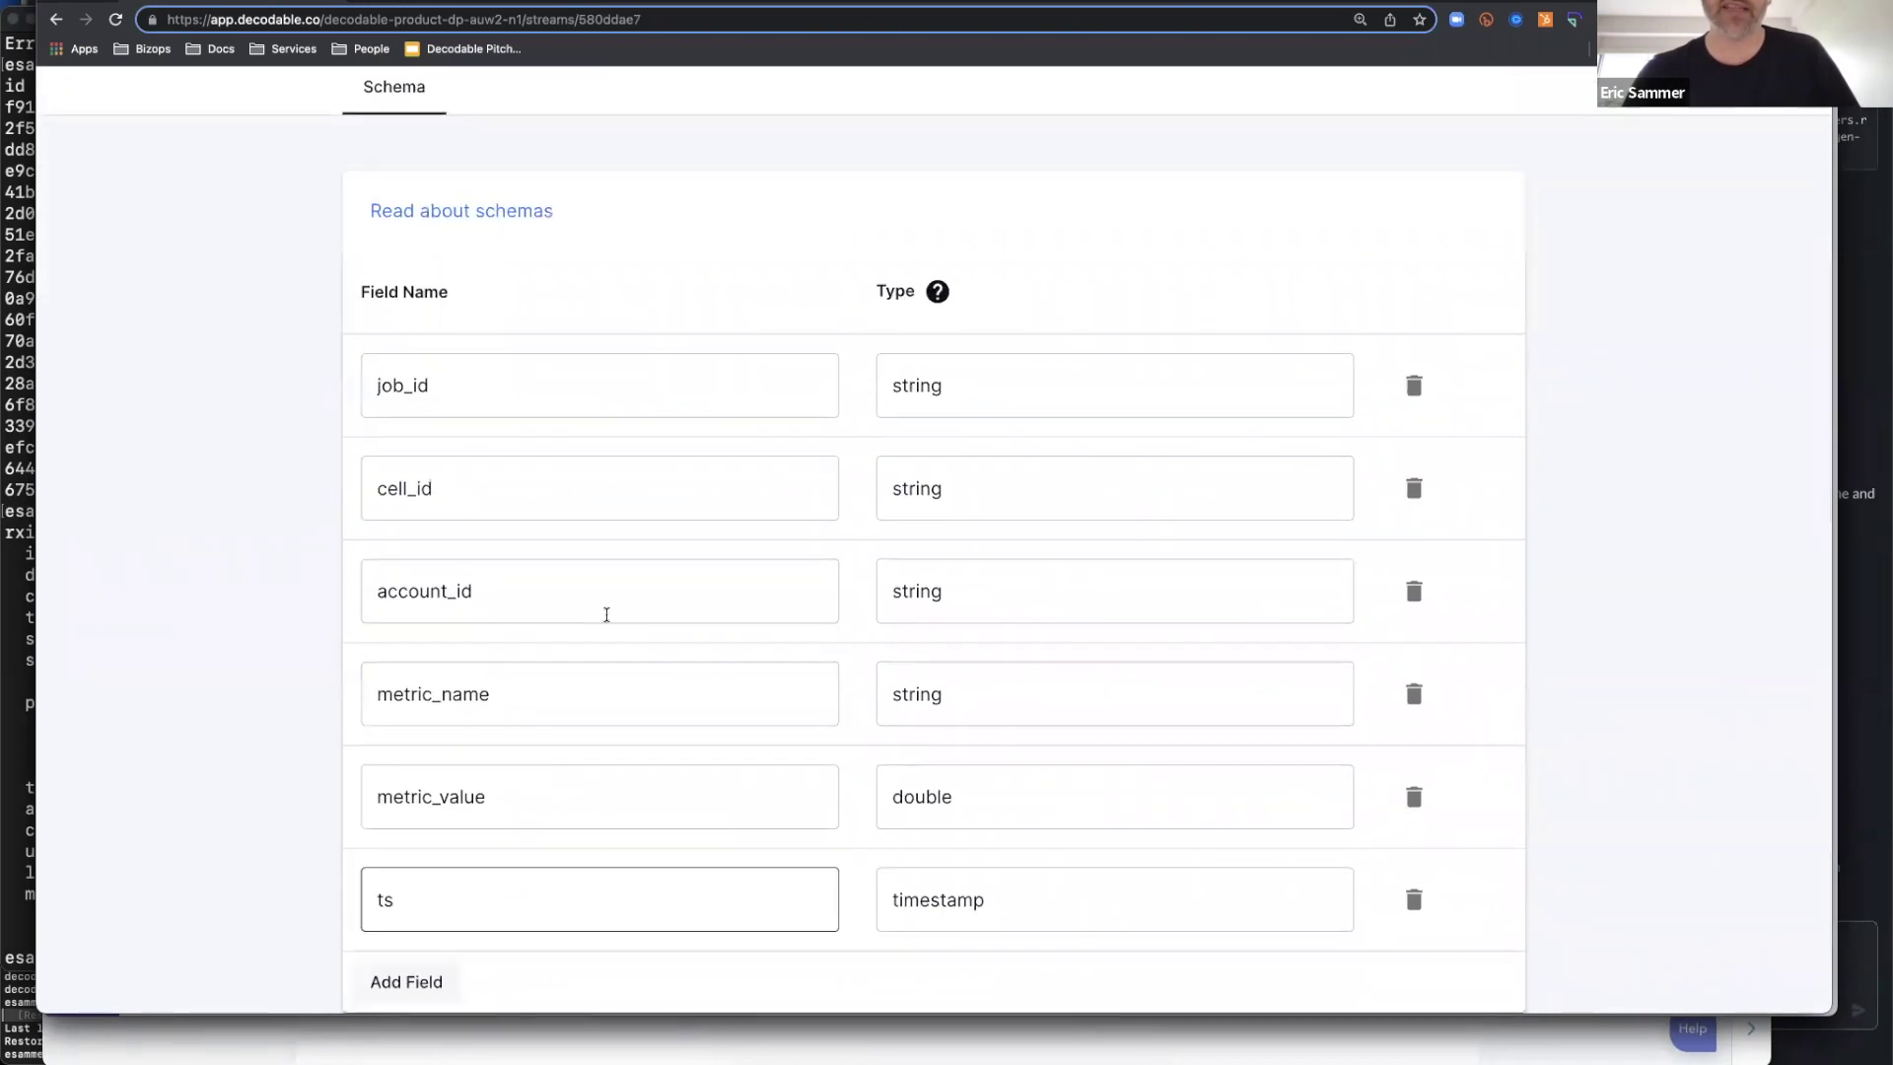
{"action": "scroll", "coordinate": [606, 614], "scroll_direction": "up", "scroll_amount": 1}
{"action": "scroll", "coordinate": [606, 615], "scroll_direction": "up", "scroll_amount": 2}
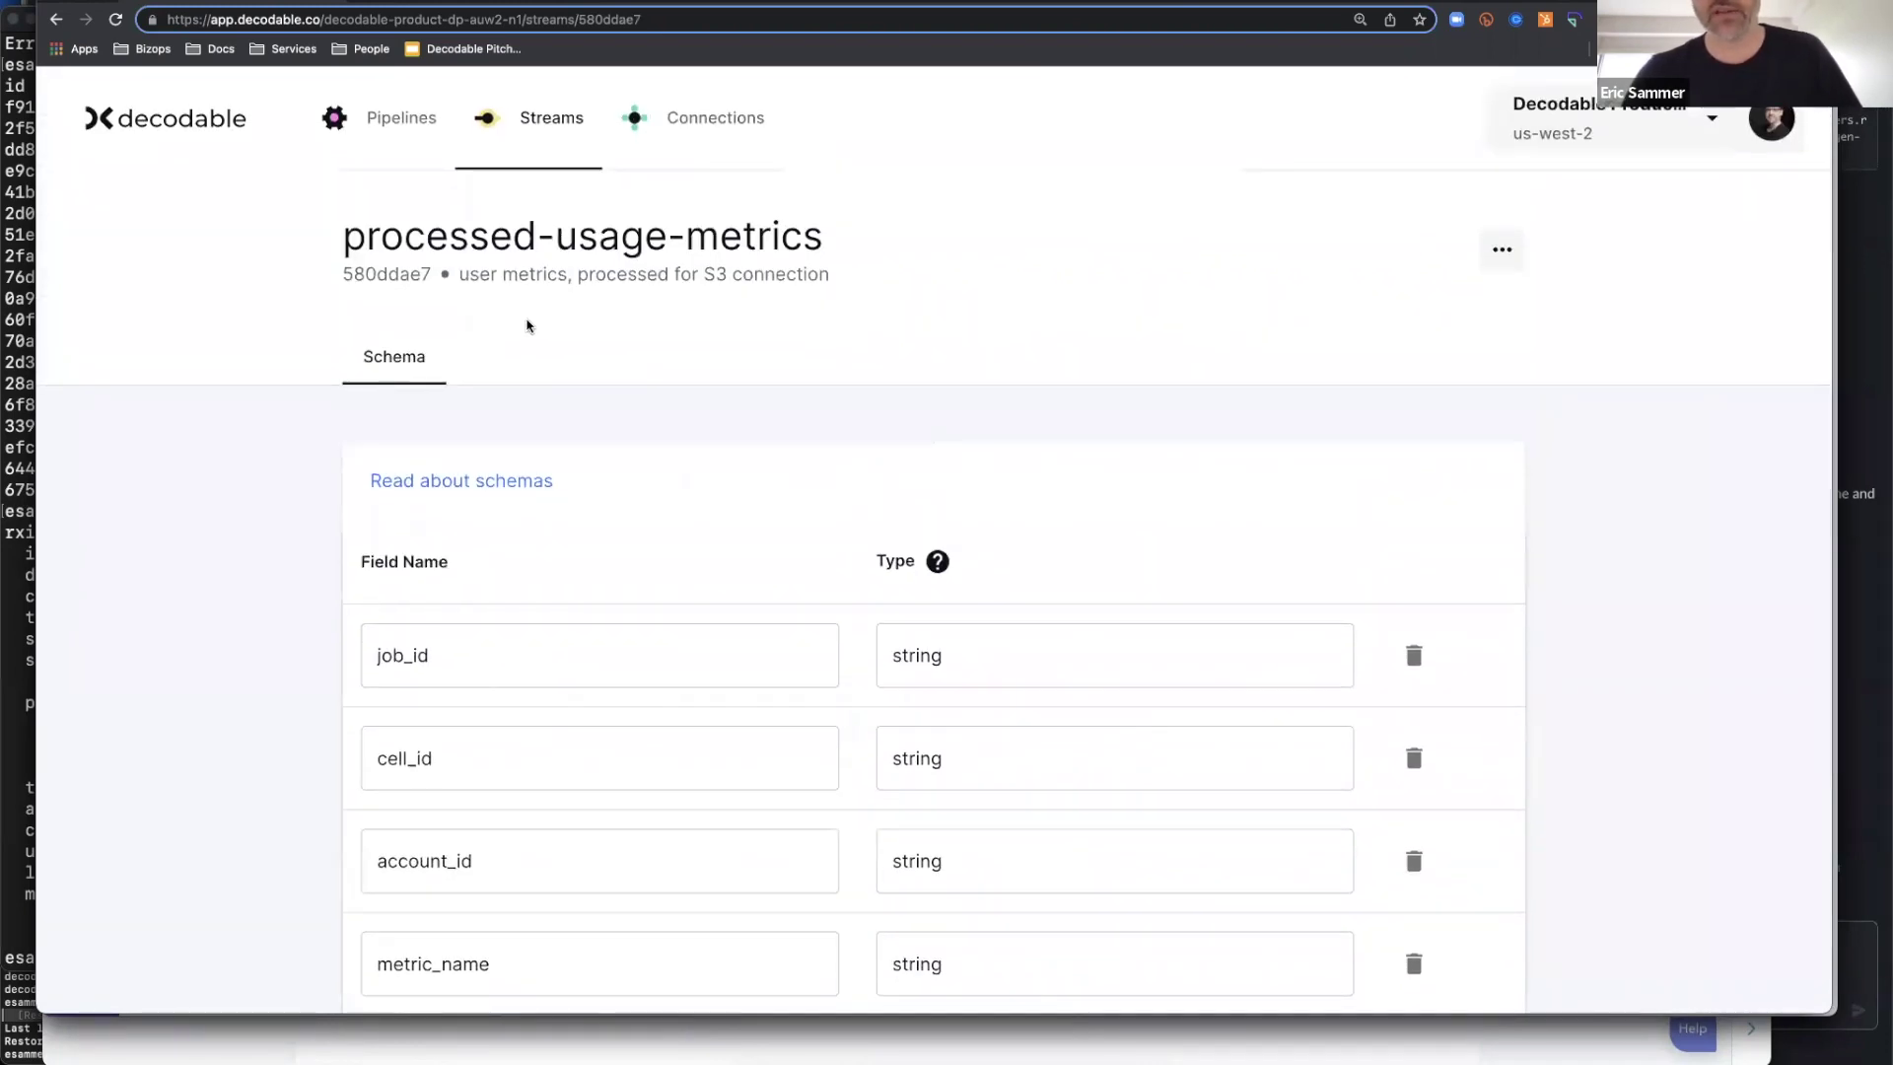
Open the pipeline process-usage-metrics-cell-1 and examine its input and output metrics
{"action": "left_click", "coordinate": [381, 139]}
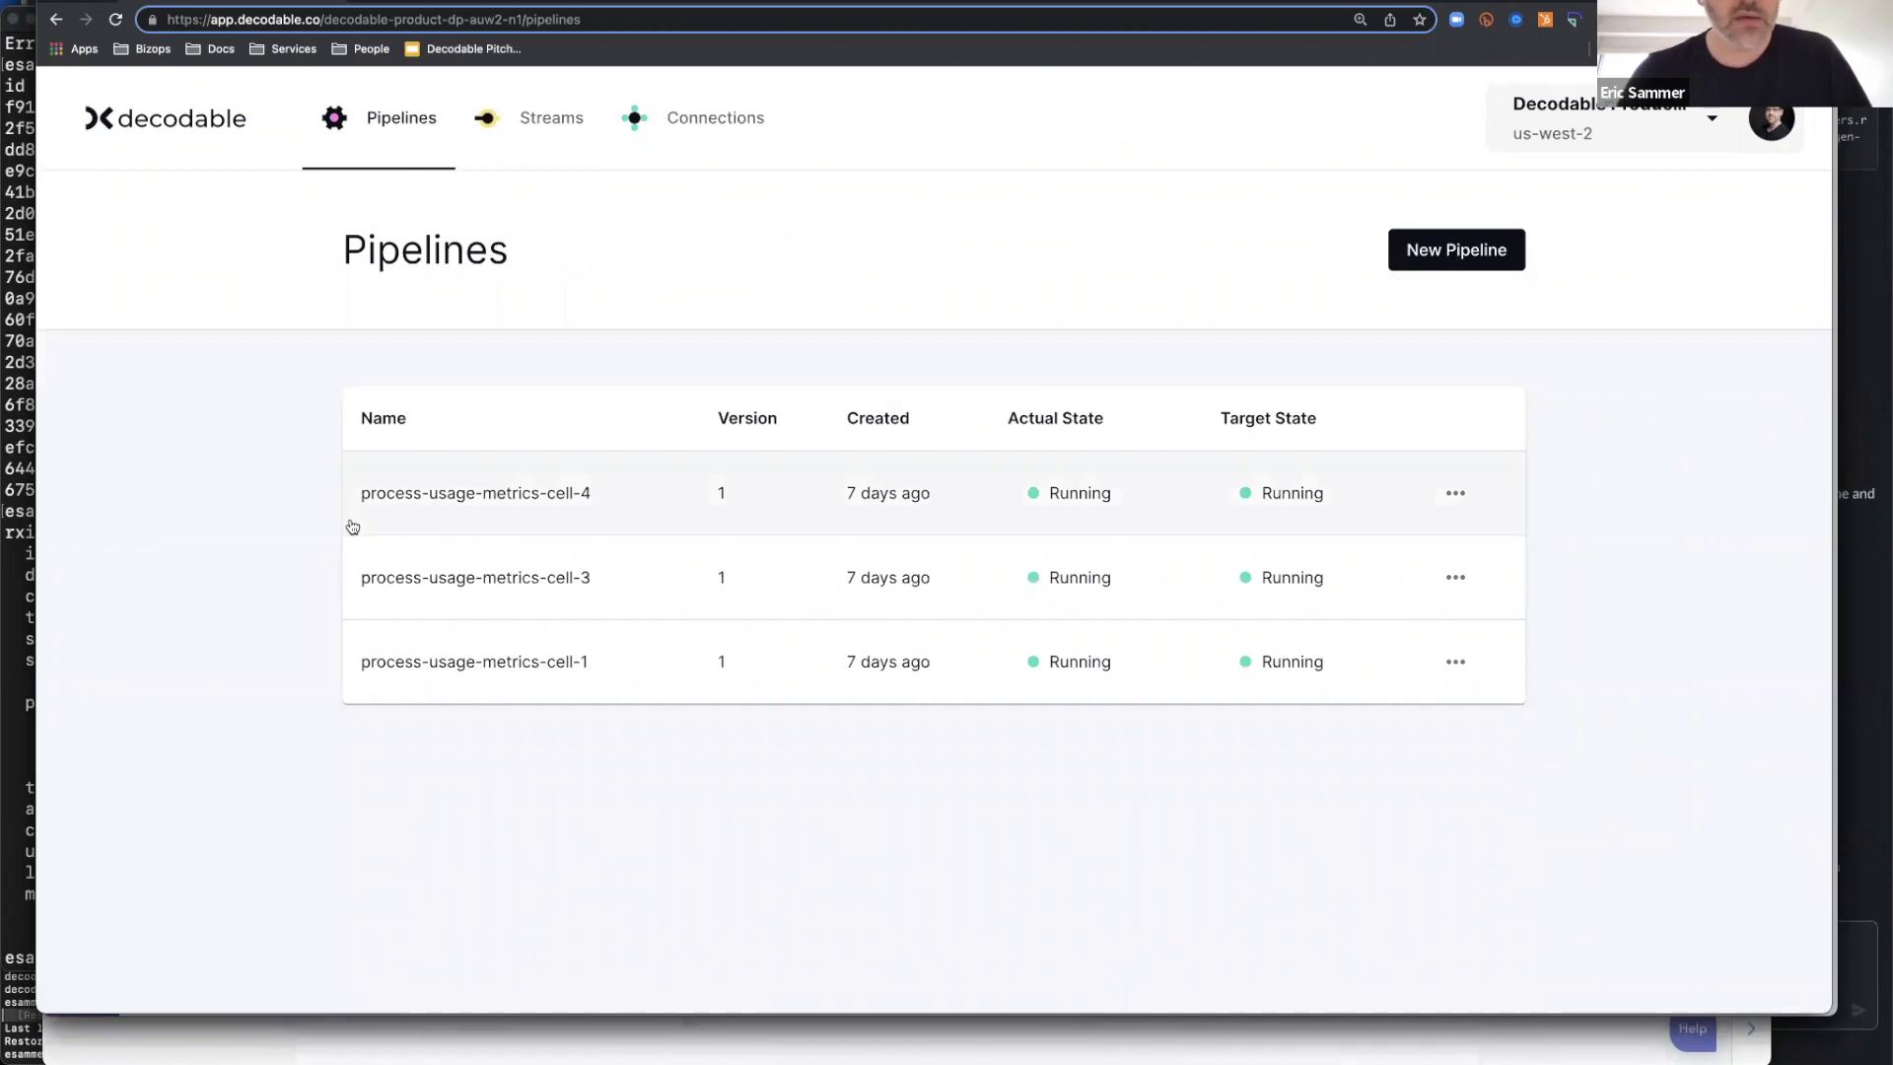
{"action": "left_click", "coordinate": [500, 666]}
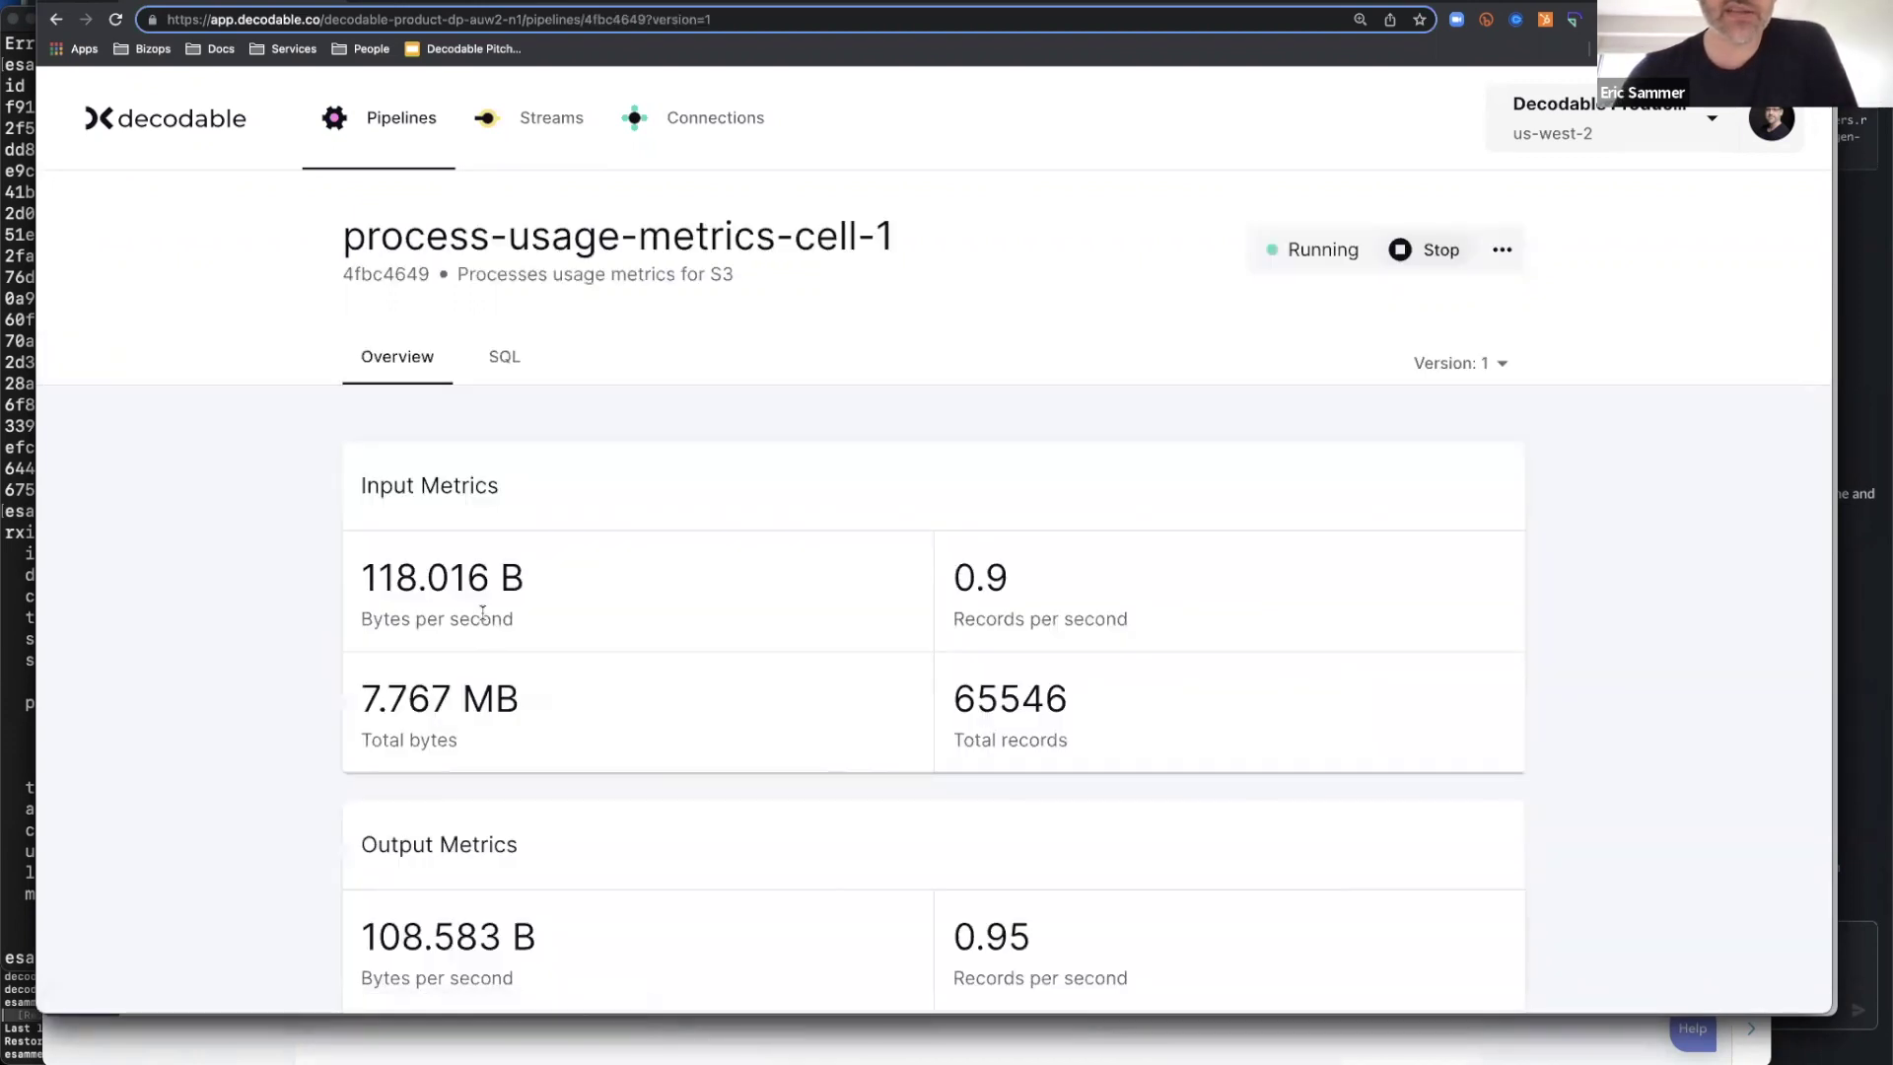
{"action": "scroll", "coordinate": [482, 582], "scroll_direction": "down", "scroll_amount": 2}
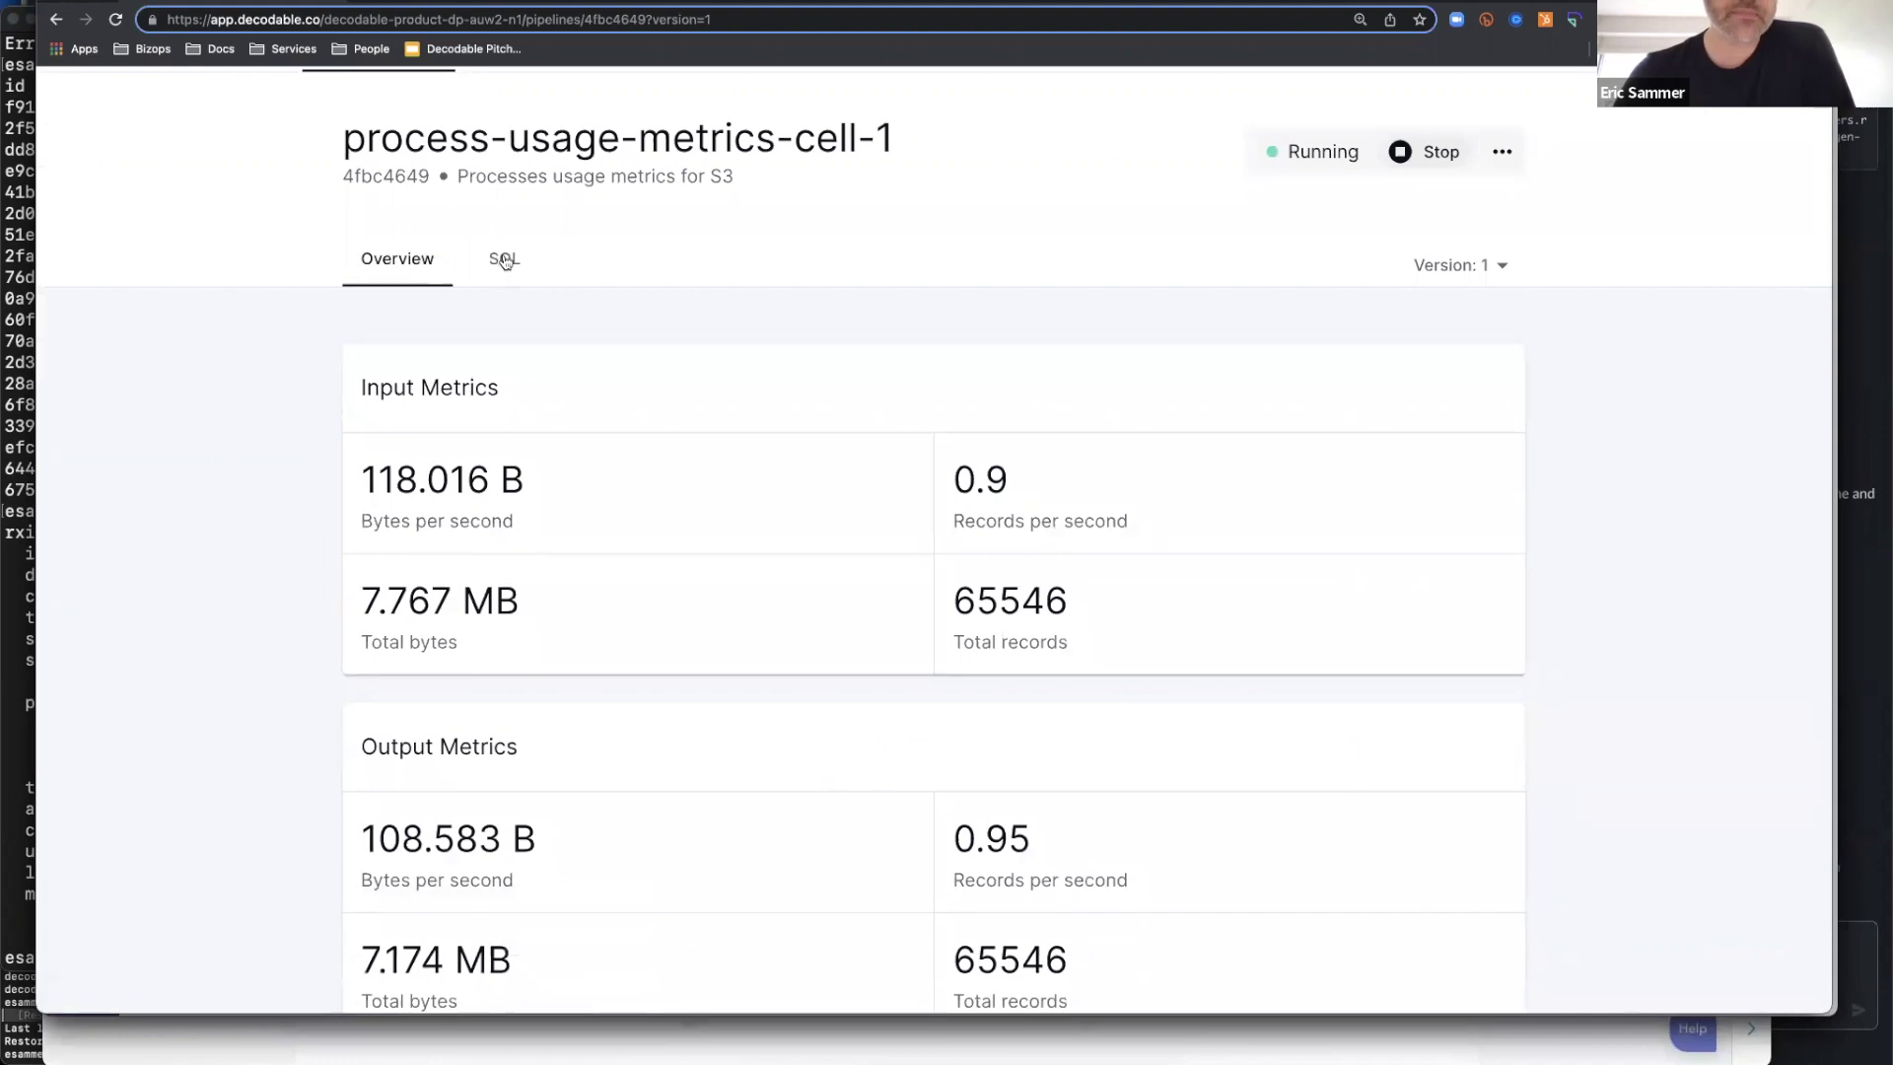
{"action": "scroll", "coordinate": [582, 444], "scroll_direction": "down", "scroll_amount": 2}
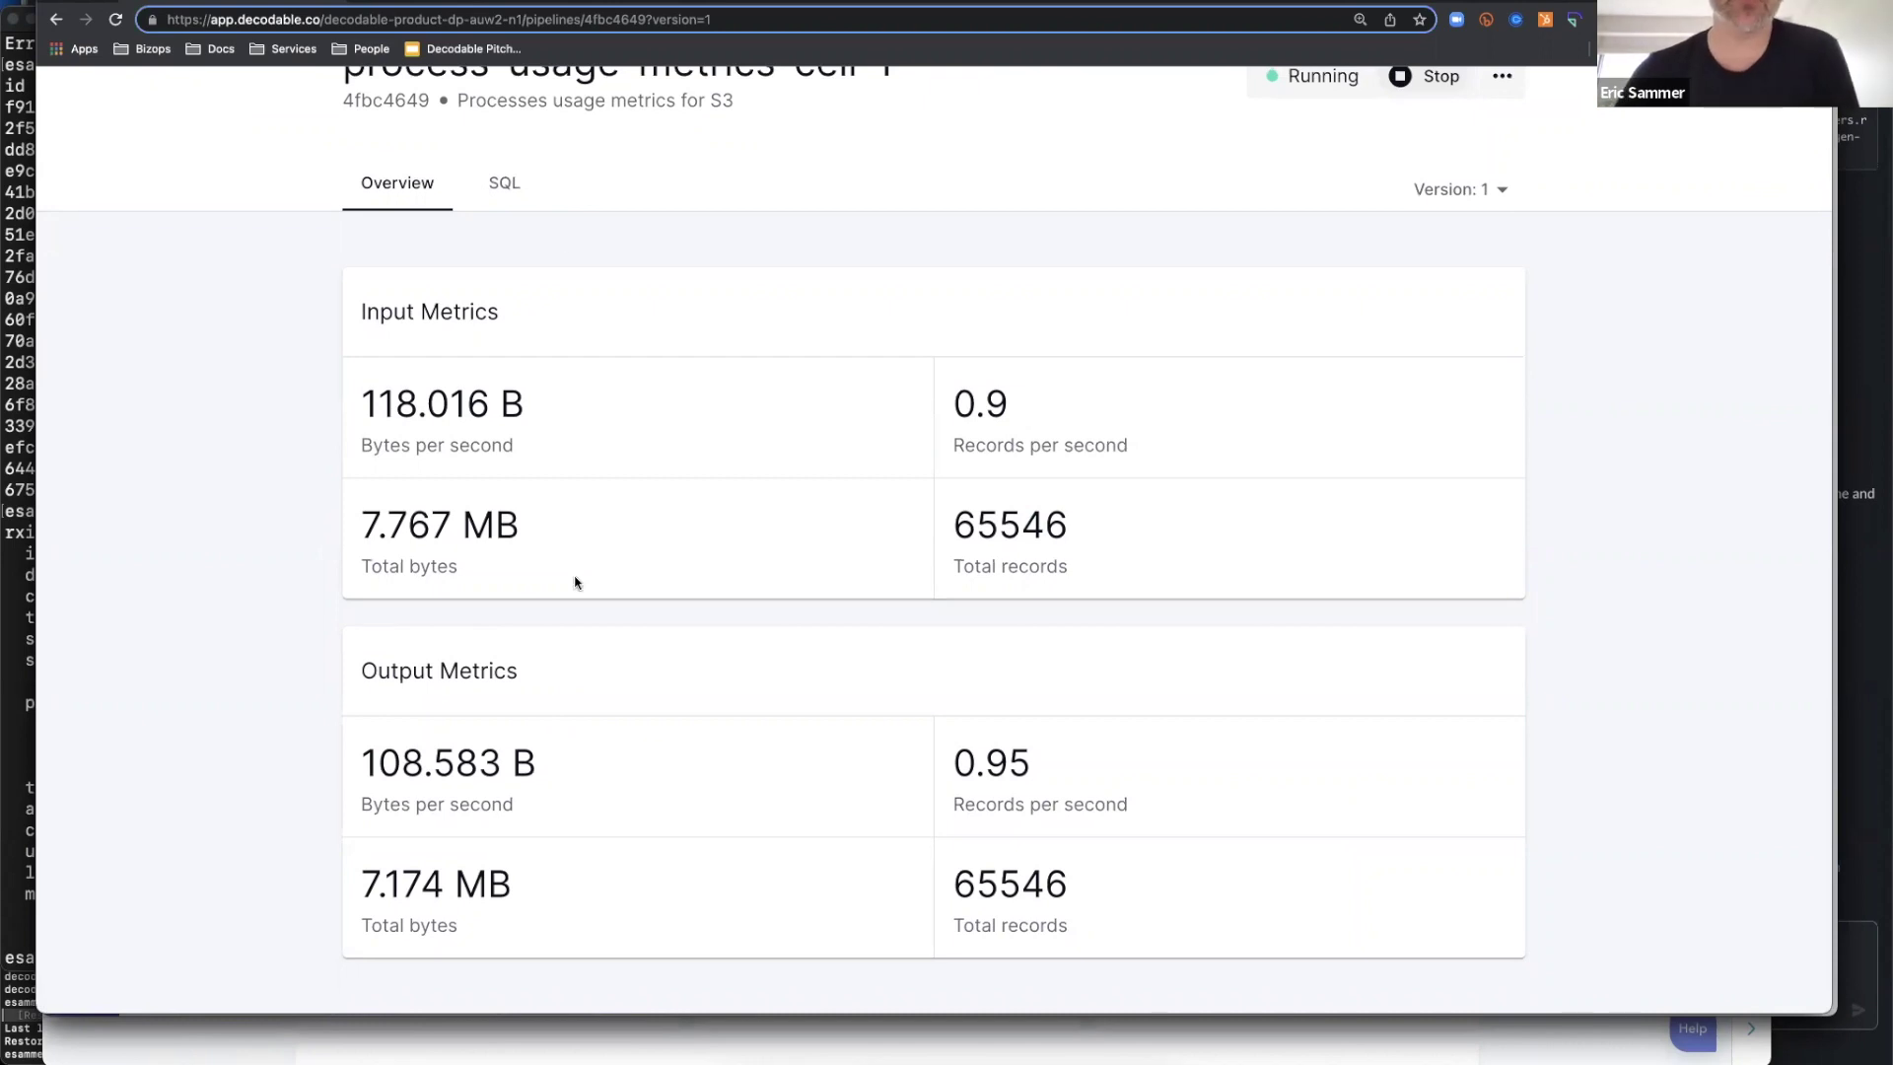
Open the pipeline's SQL and examine its source stream, the job_id and cell_id columns, and the num_tasks and coalesce expressions
{"action": "left_click", "coordinate": [528, 201]}
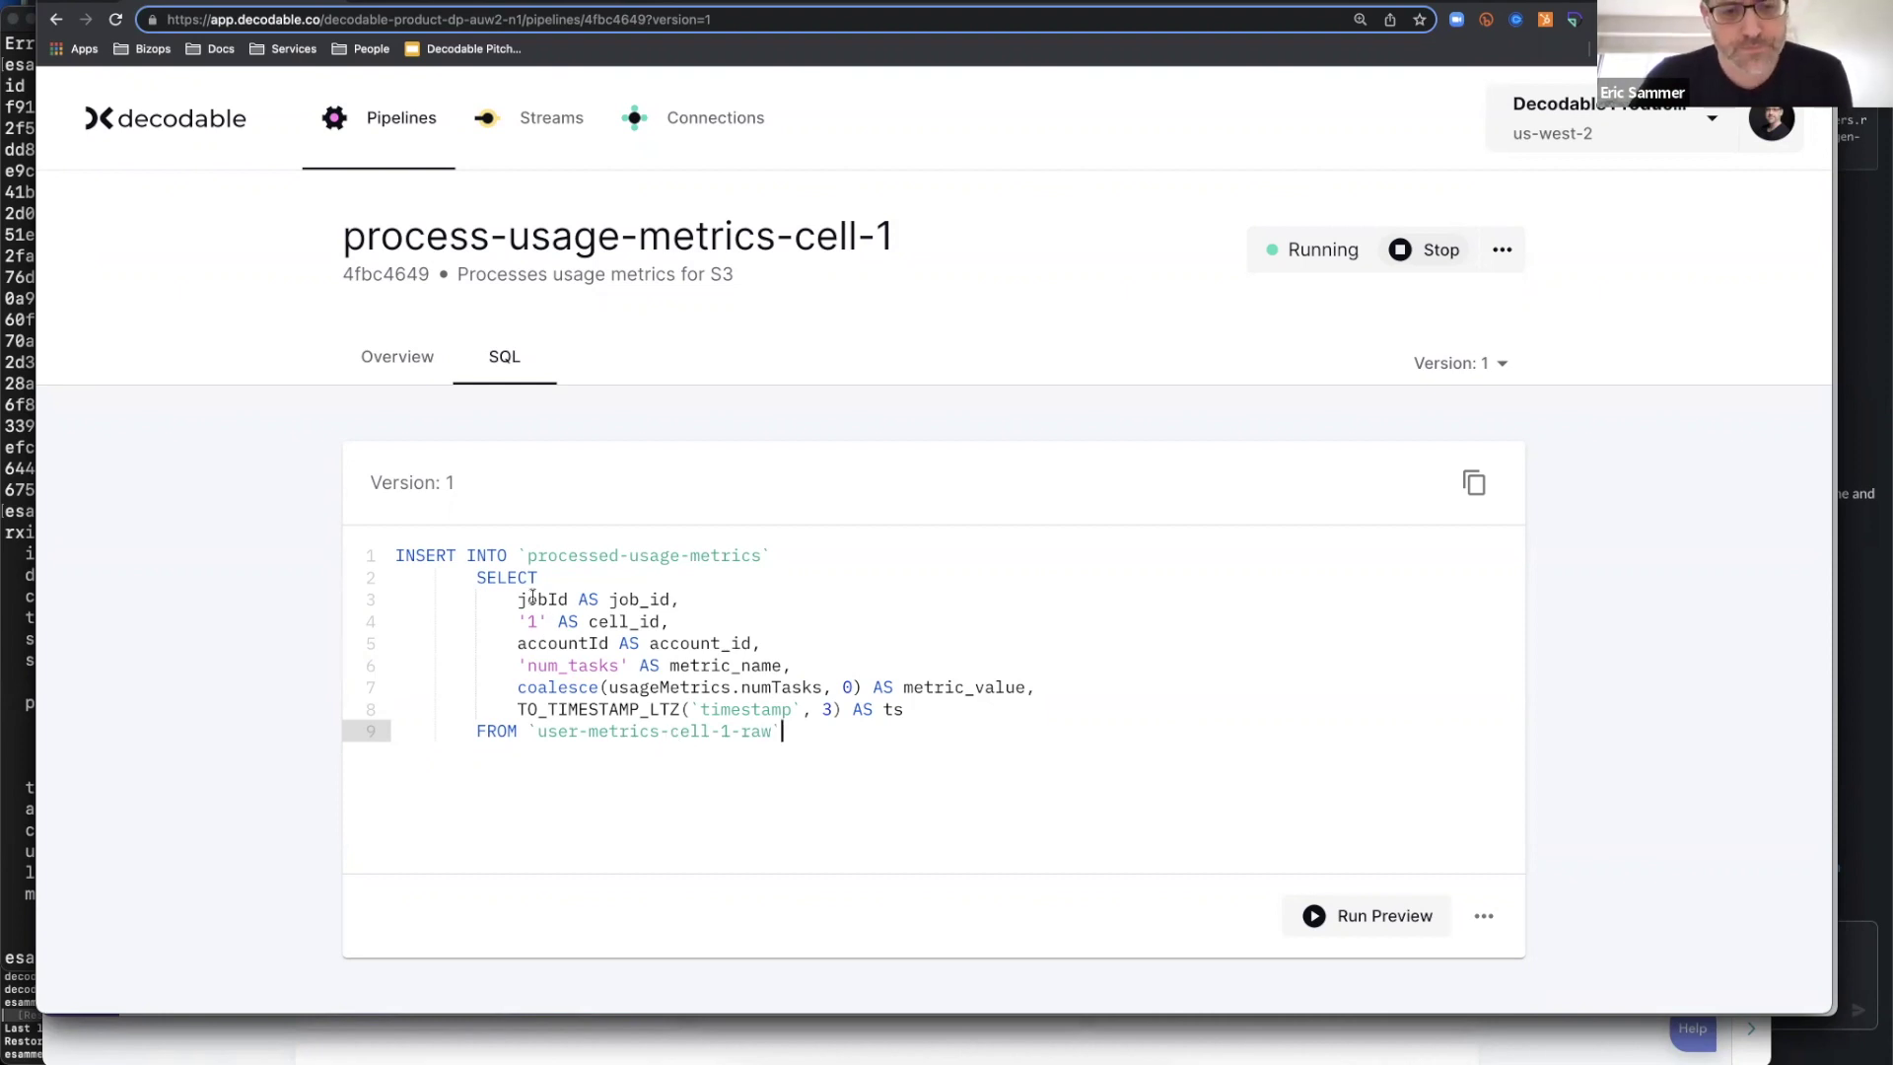
{"action": "double_click", "coordinate": [766, 730]}
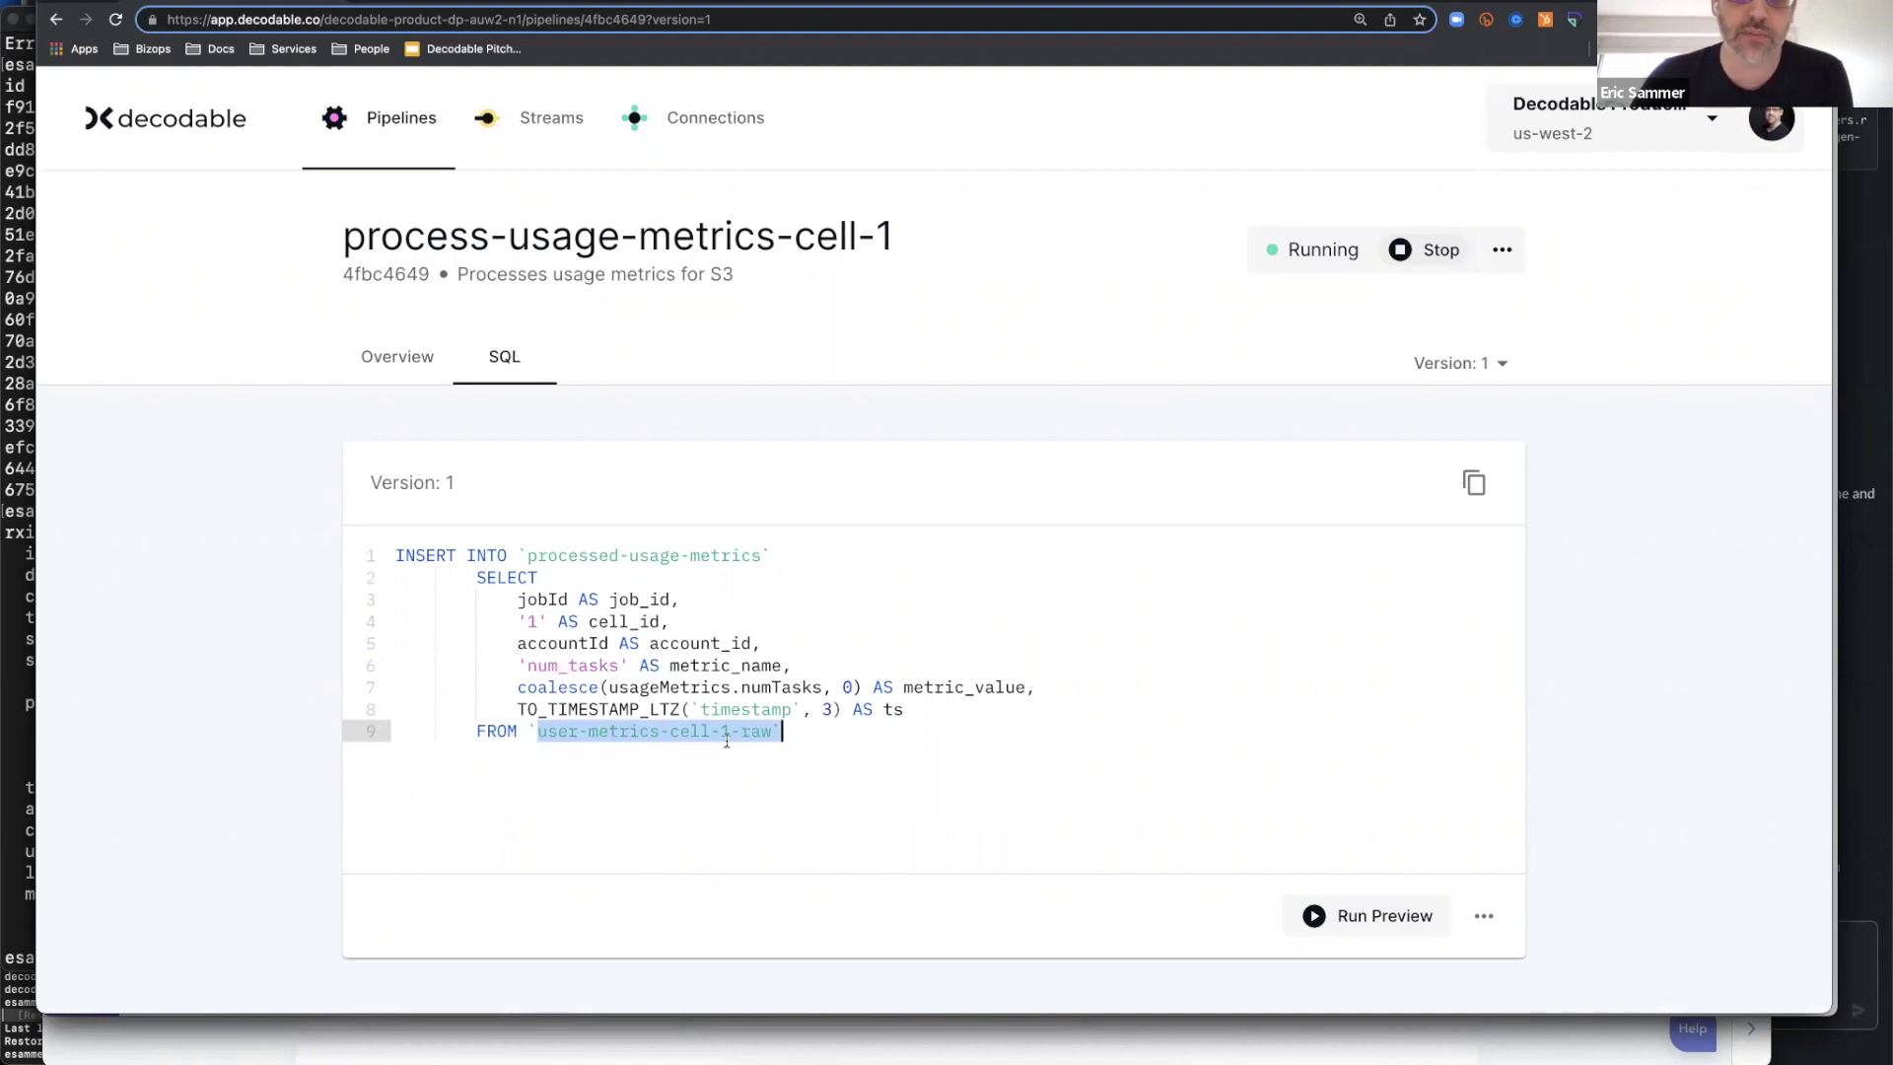
{"action": "left_click", "coordinate": [545, 598]}
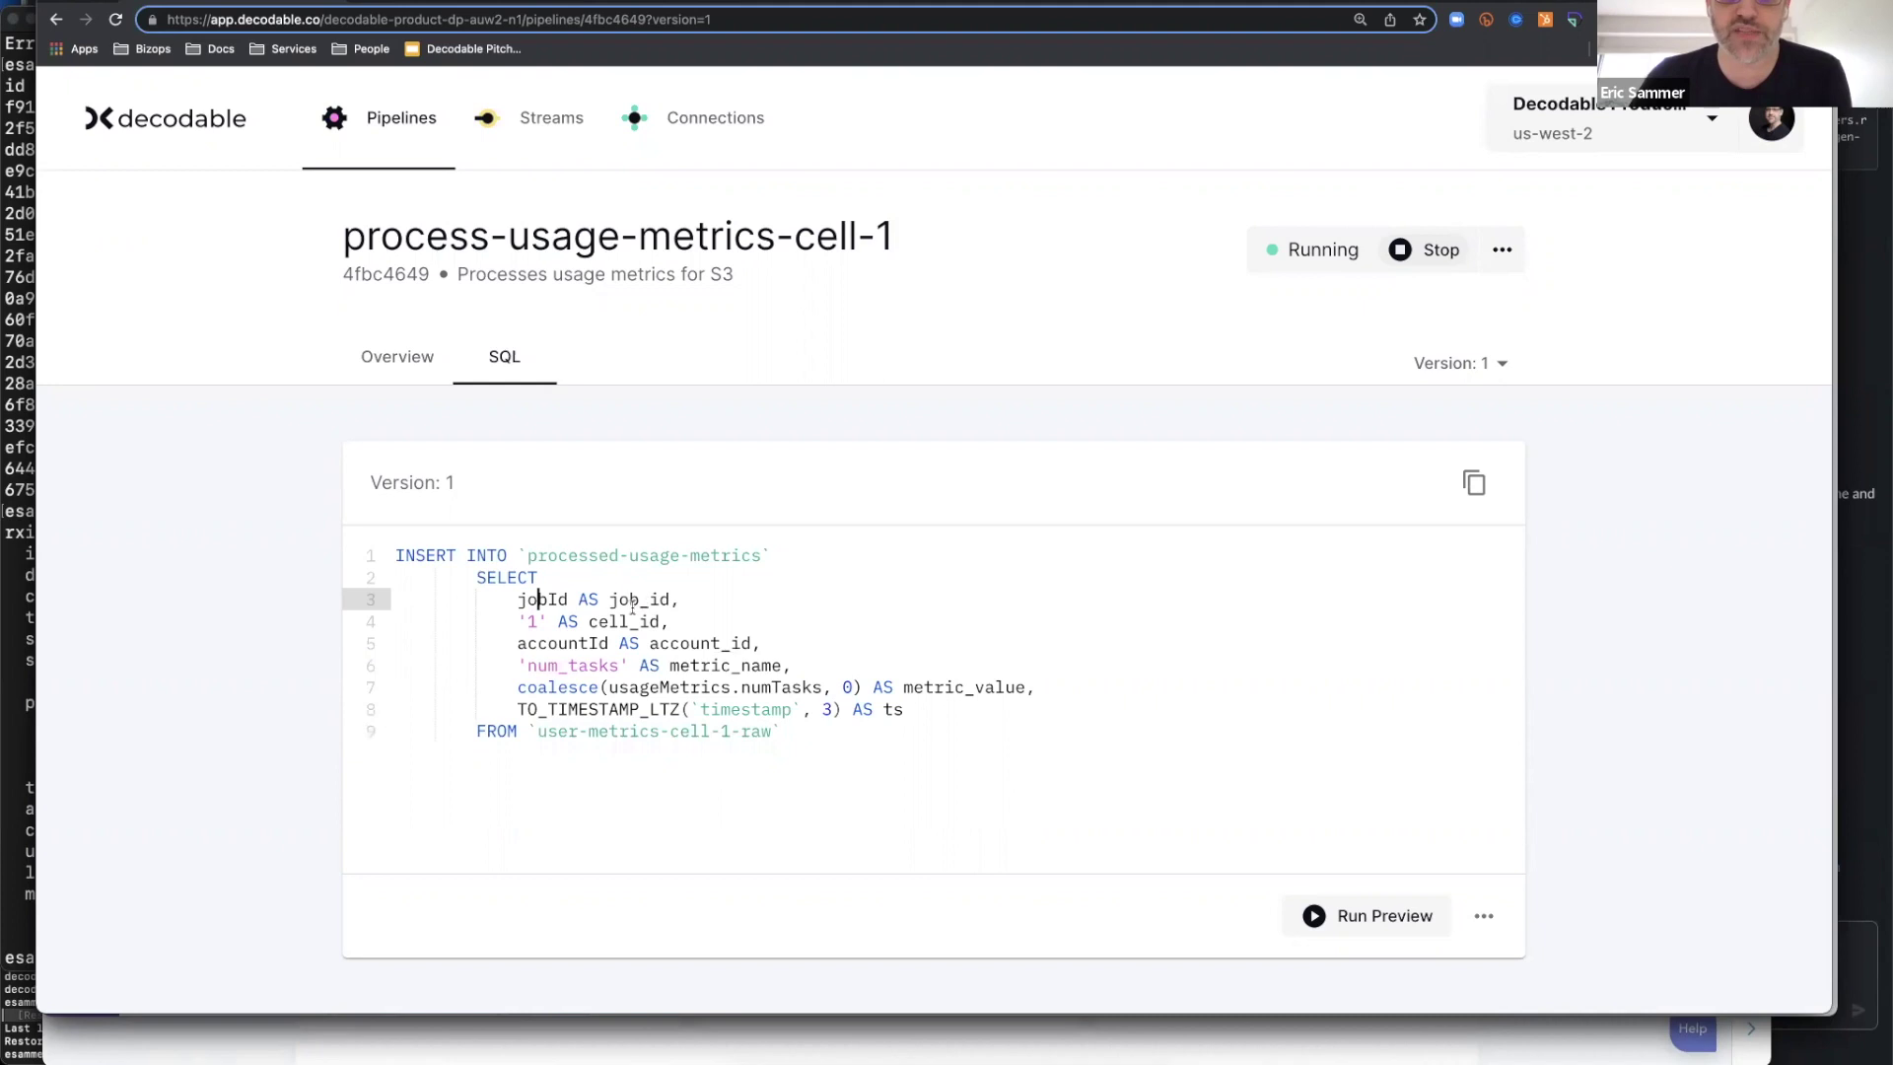
{"action": "double_click", "coordinate": [543, 621]}
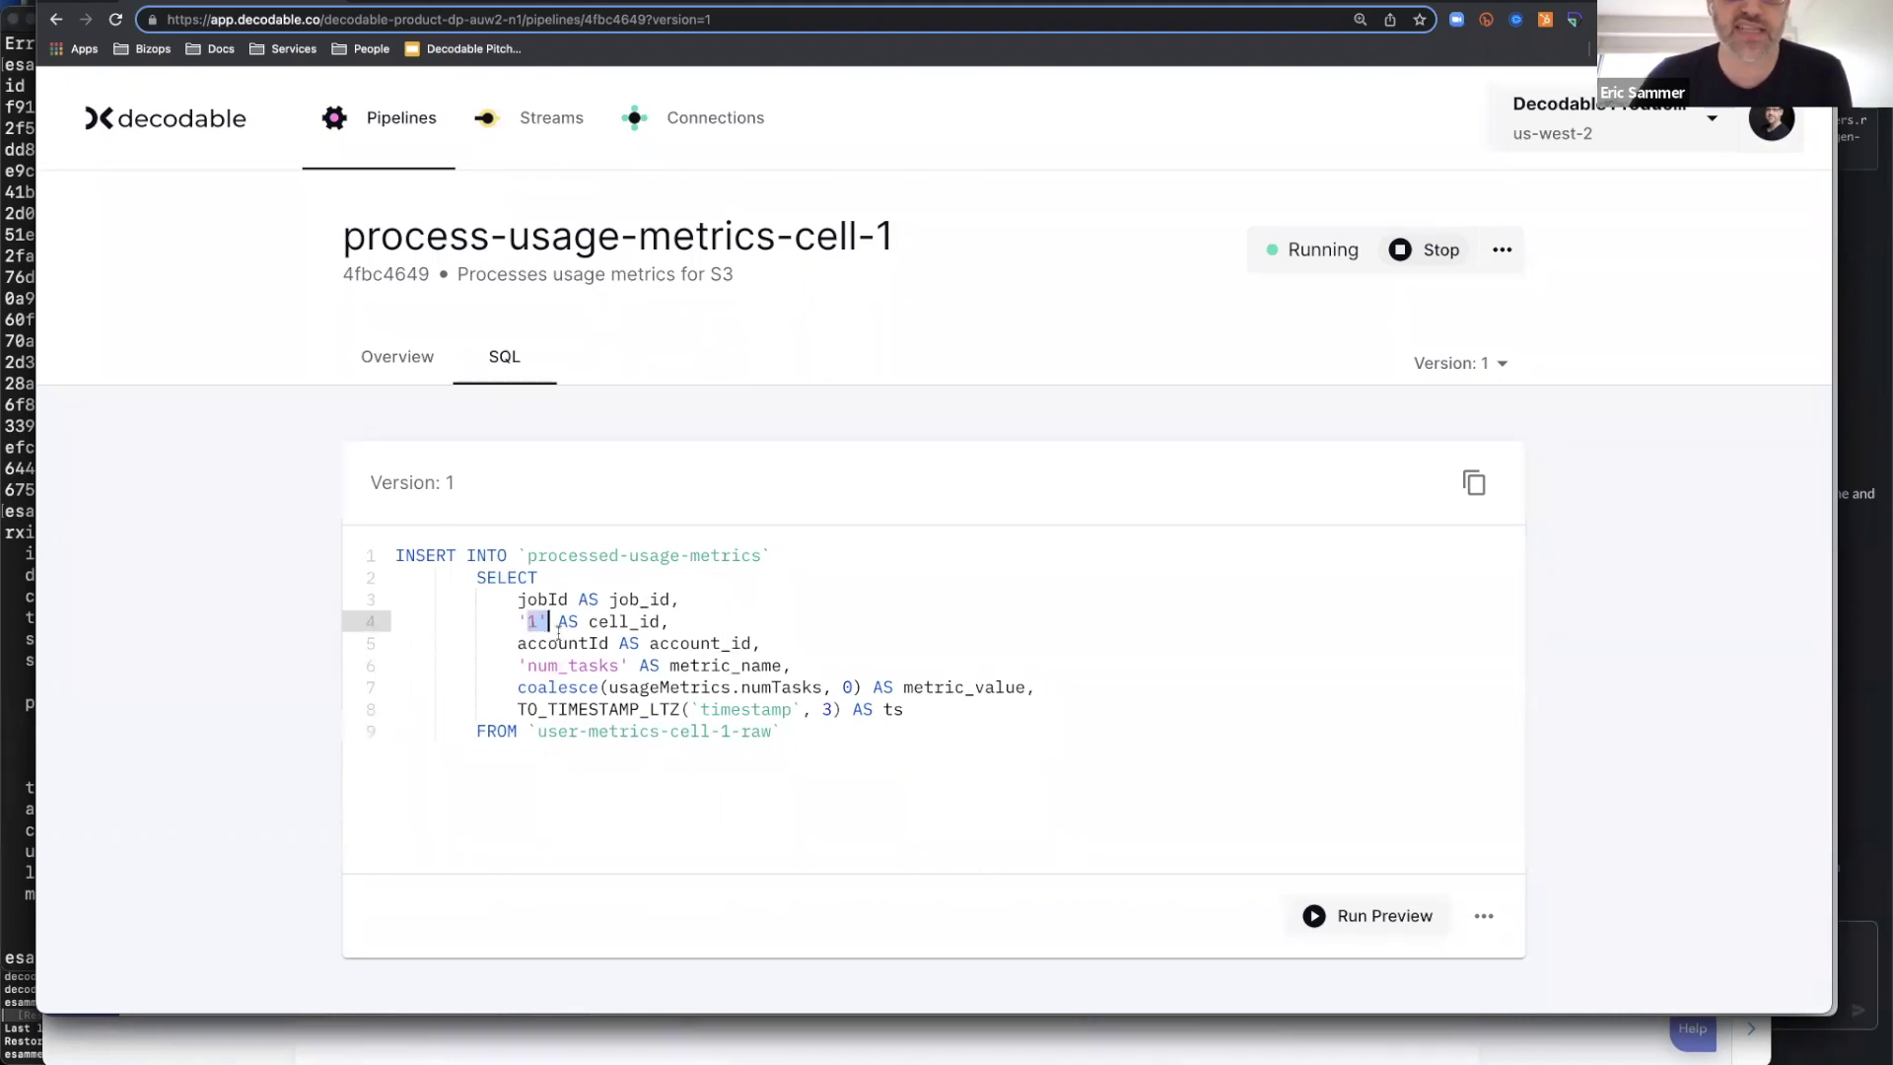
{"action": "left_click", "coordinate": [558, 635]}
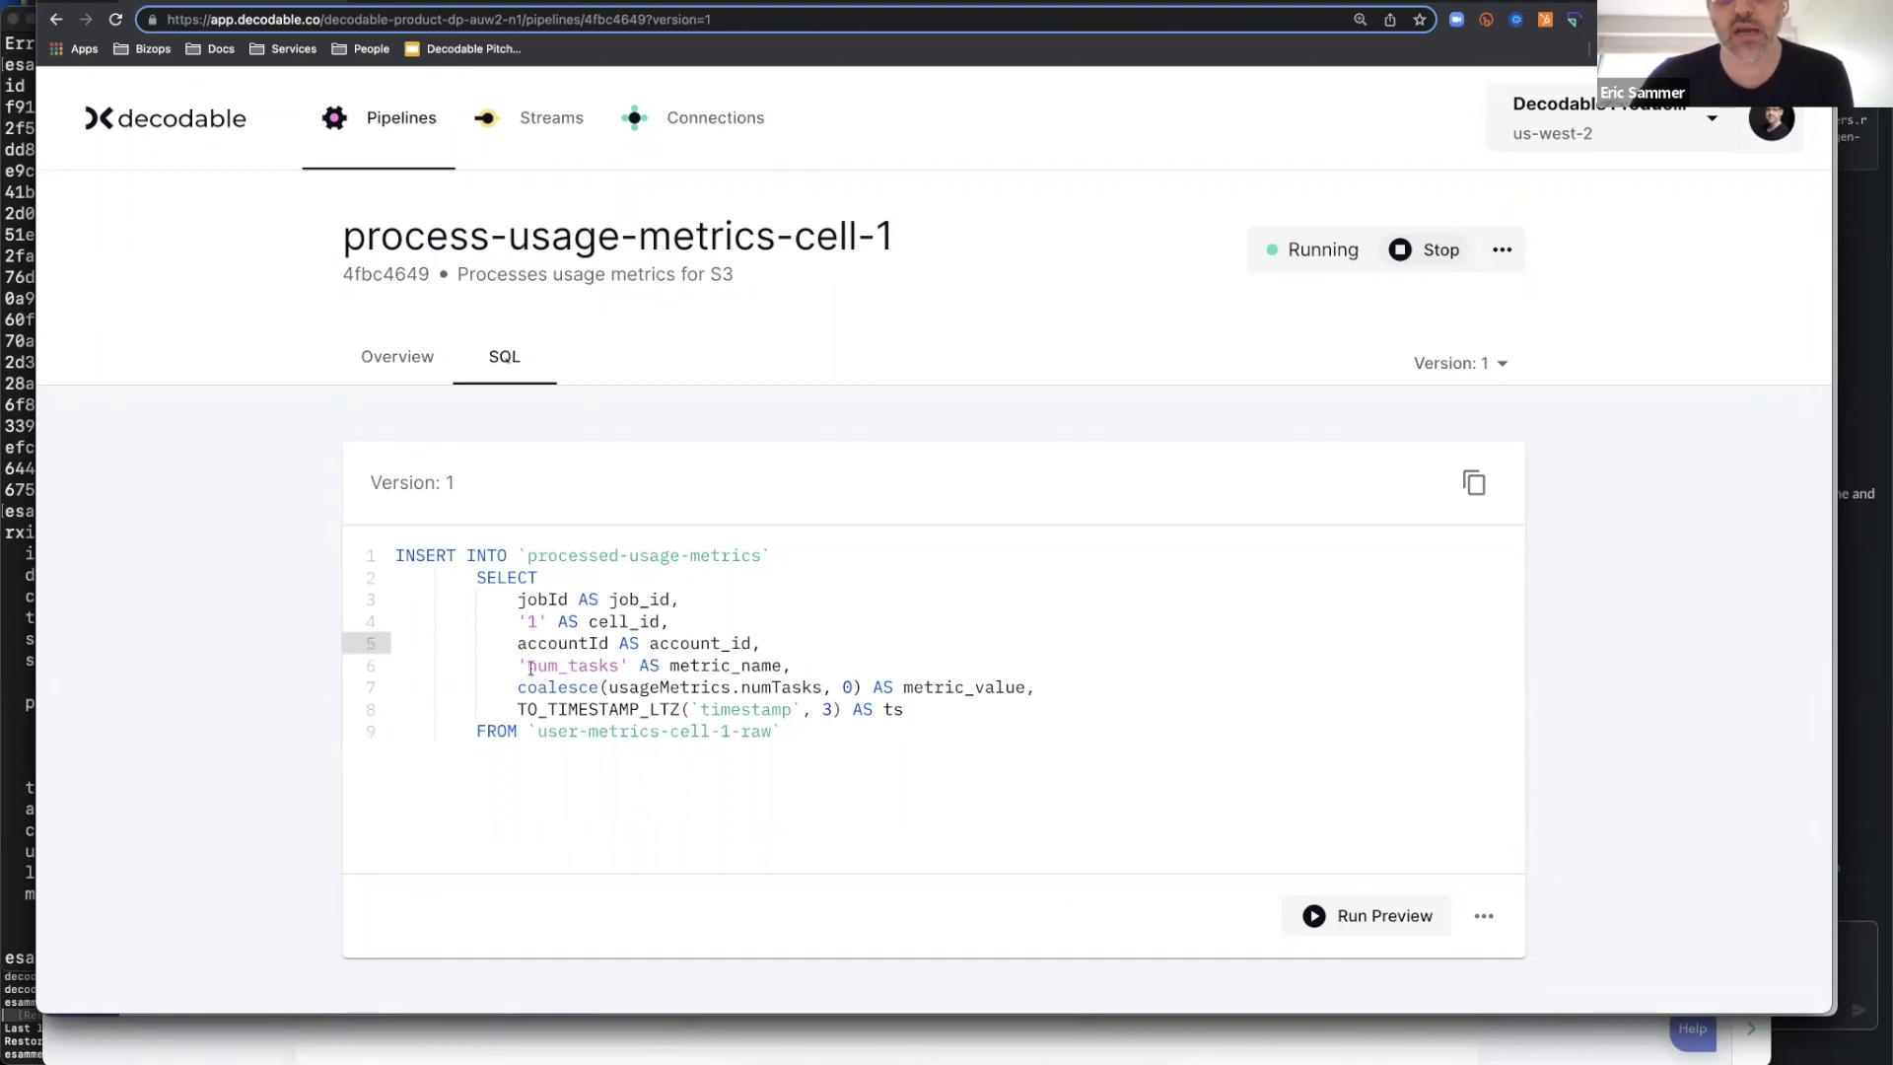
{"action": "triple_click", "coordinate": [587, 682]}
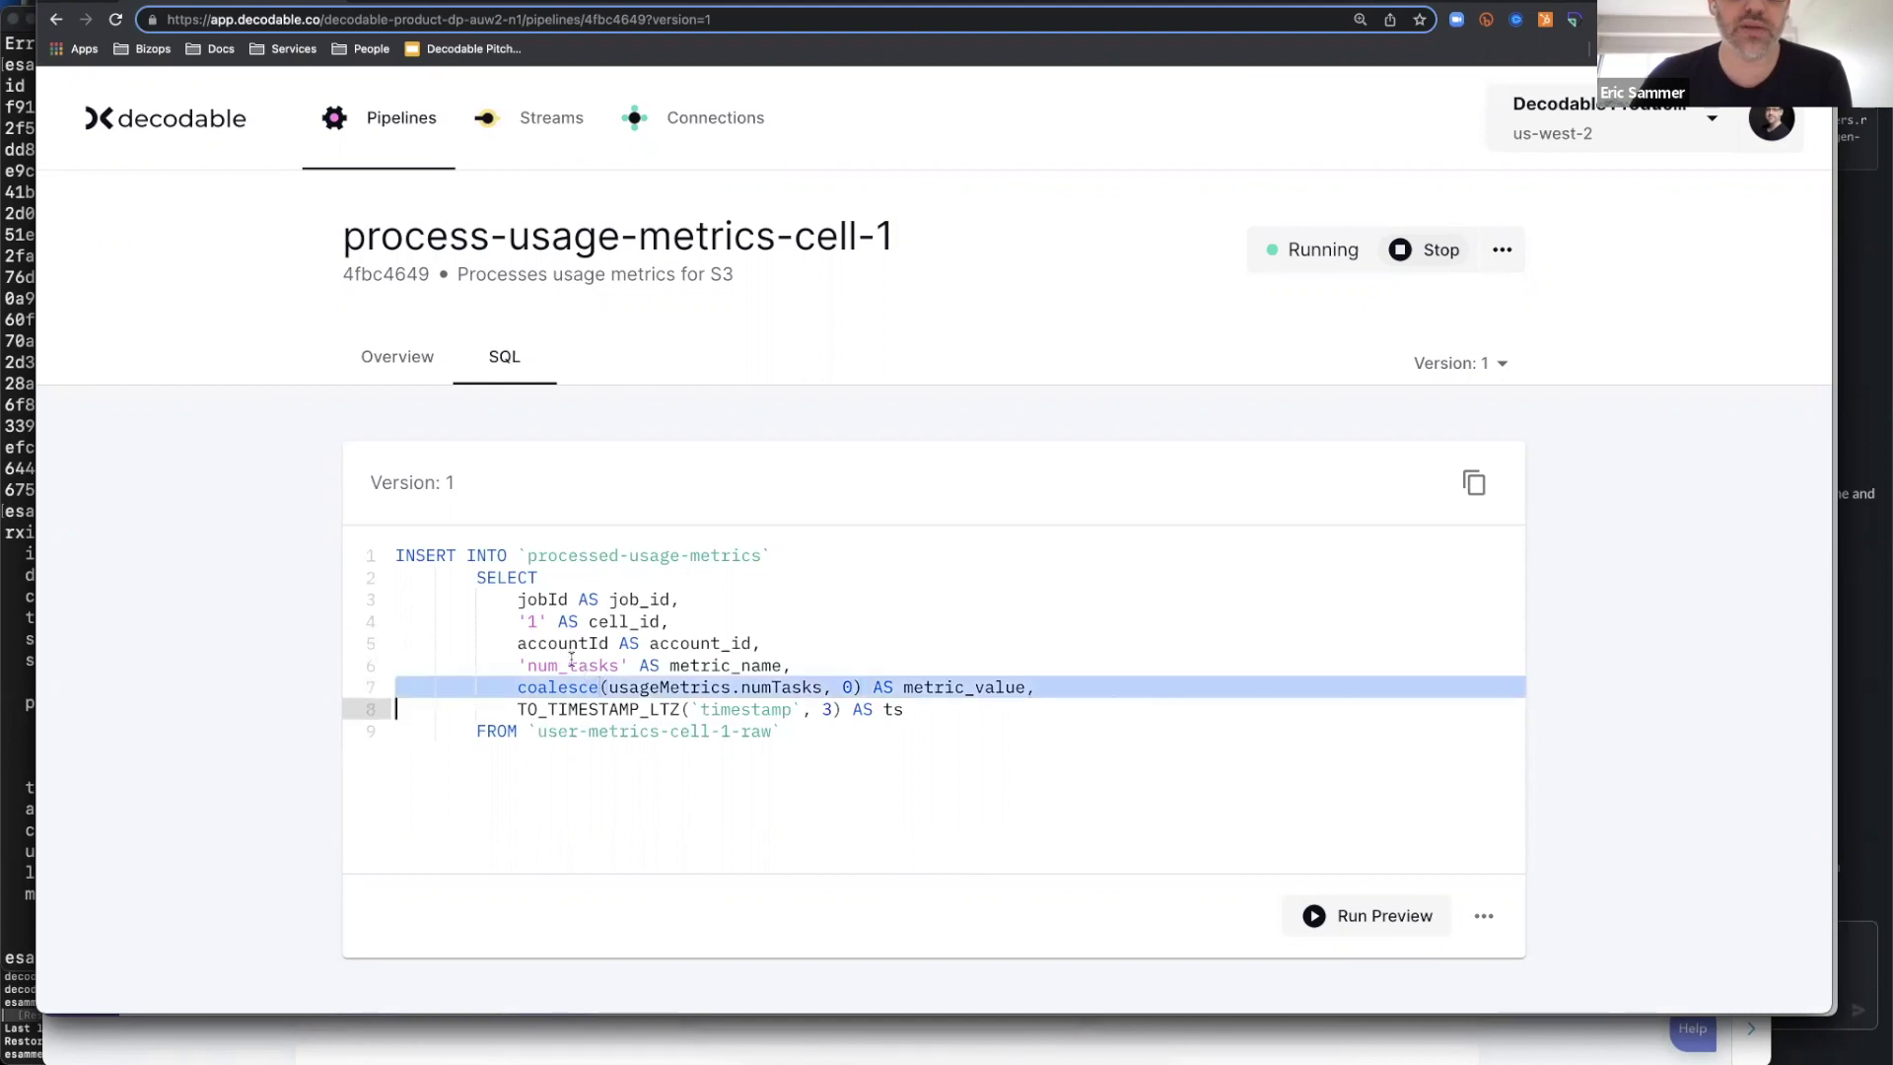
{"action": "triple_click", "coordinate": [581, 667]}
{"action": "left_click", "coordinate": [628, 712]}
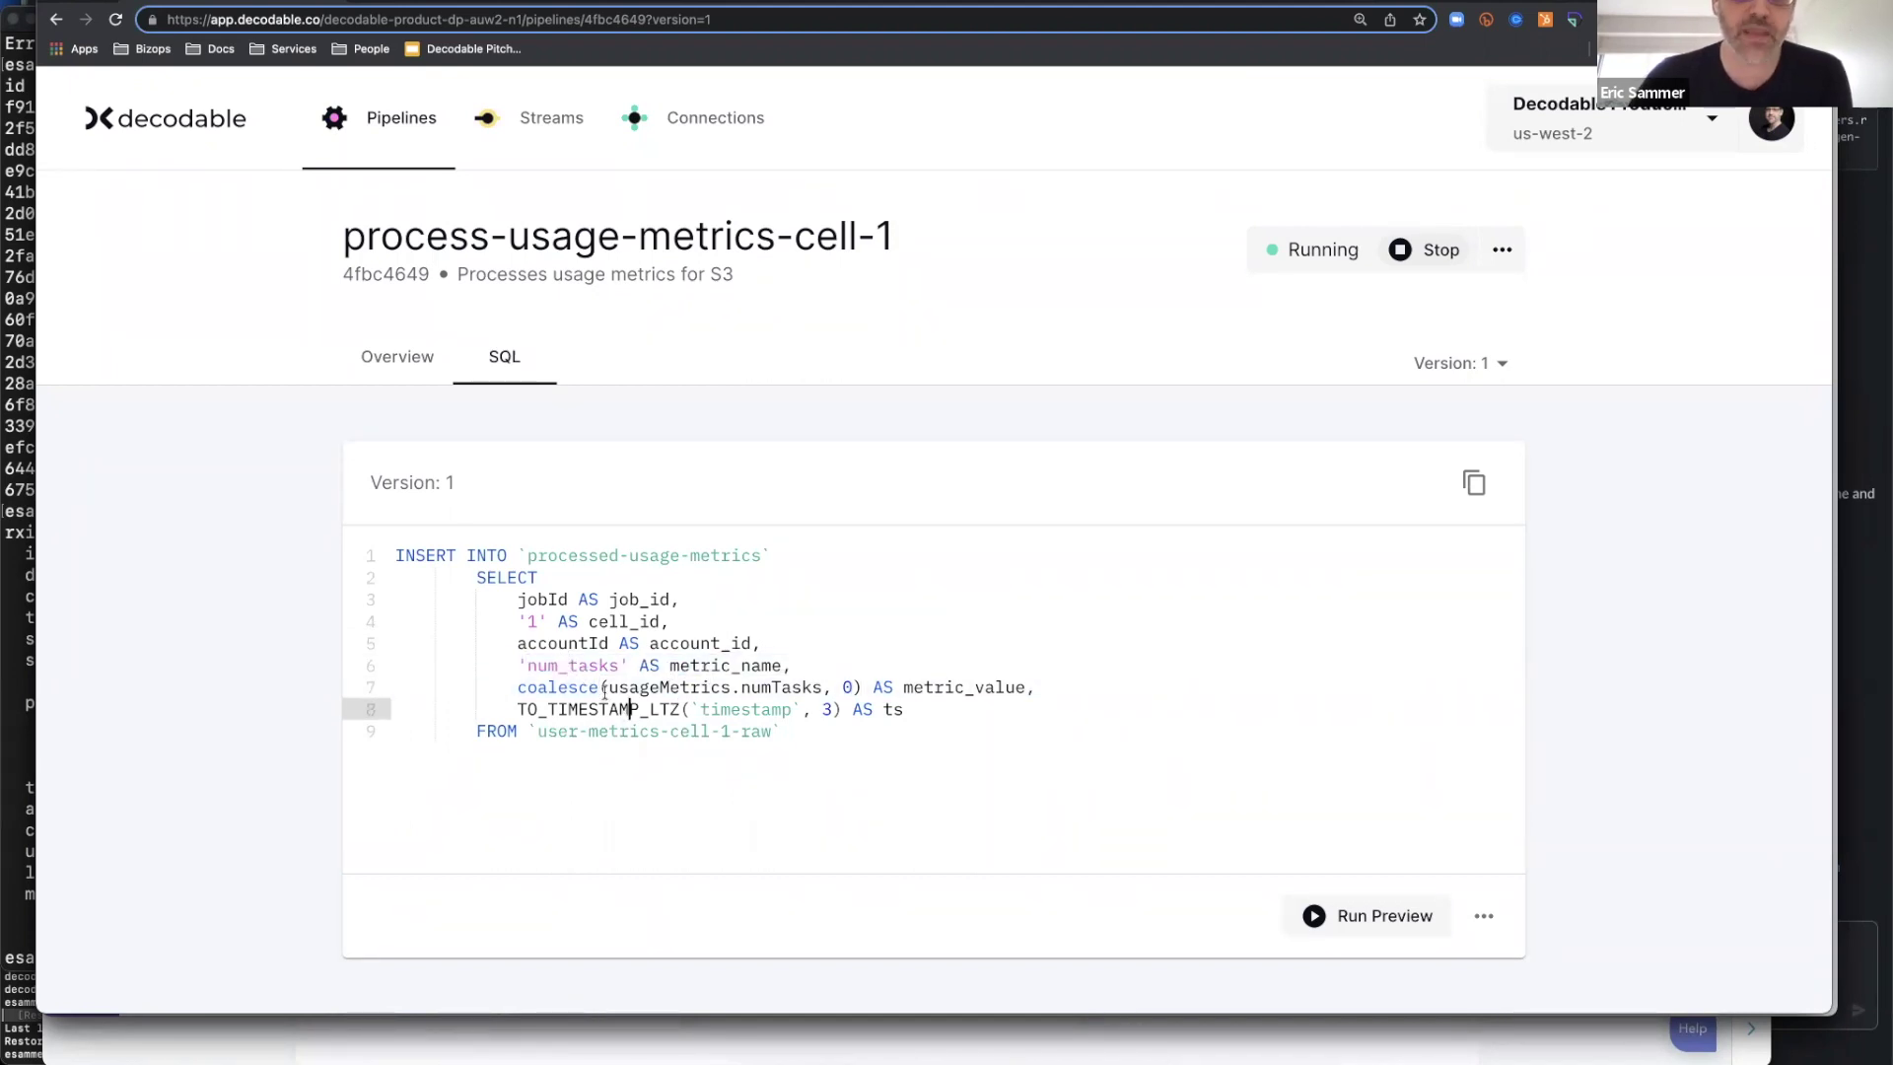
{"action": "left_click_drag", "start_coordinate": [604, 693], "coordinate": [839, 712]}
{"action": "left_click", "coordinate": [843, 710]}
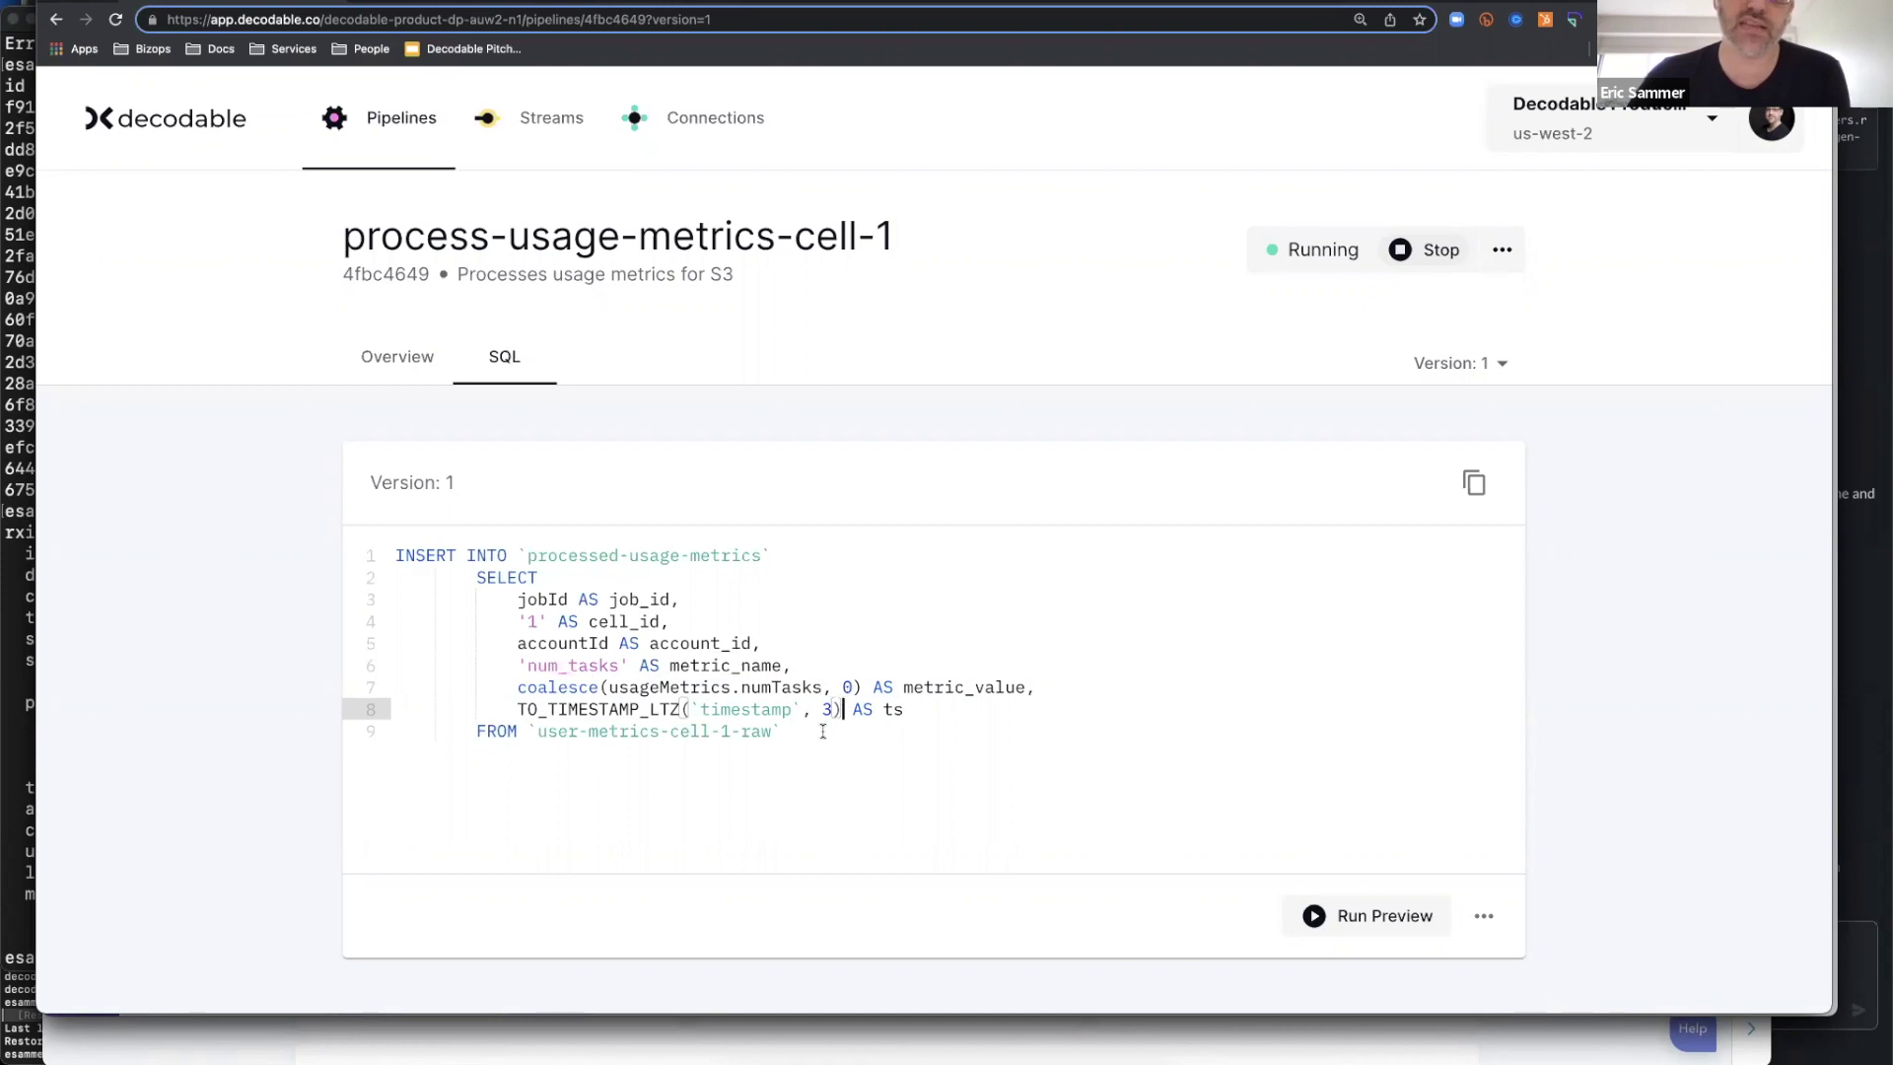
Examine the TO_TIMESTAMP_LTZ expression in the SQL, highlighting the function name and its timestamp argument
{"action": "double_click", "coordinate": [599, 709]}
{"action": "left_click", "coordinate": [598, 709]}
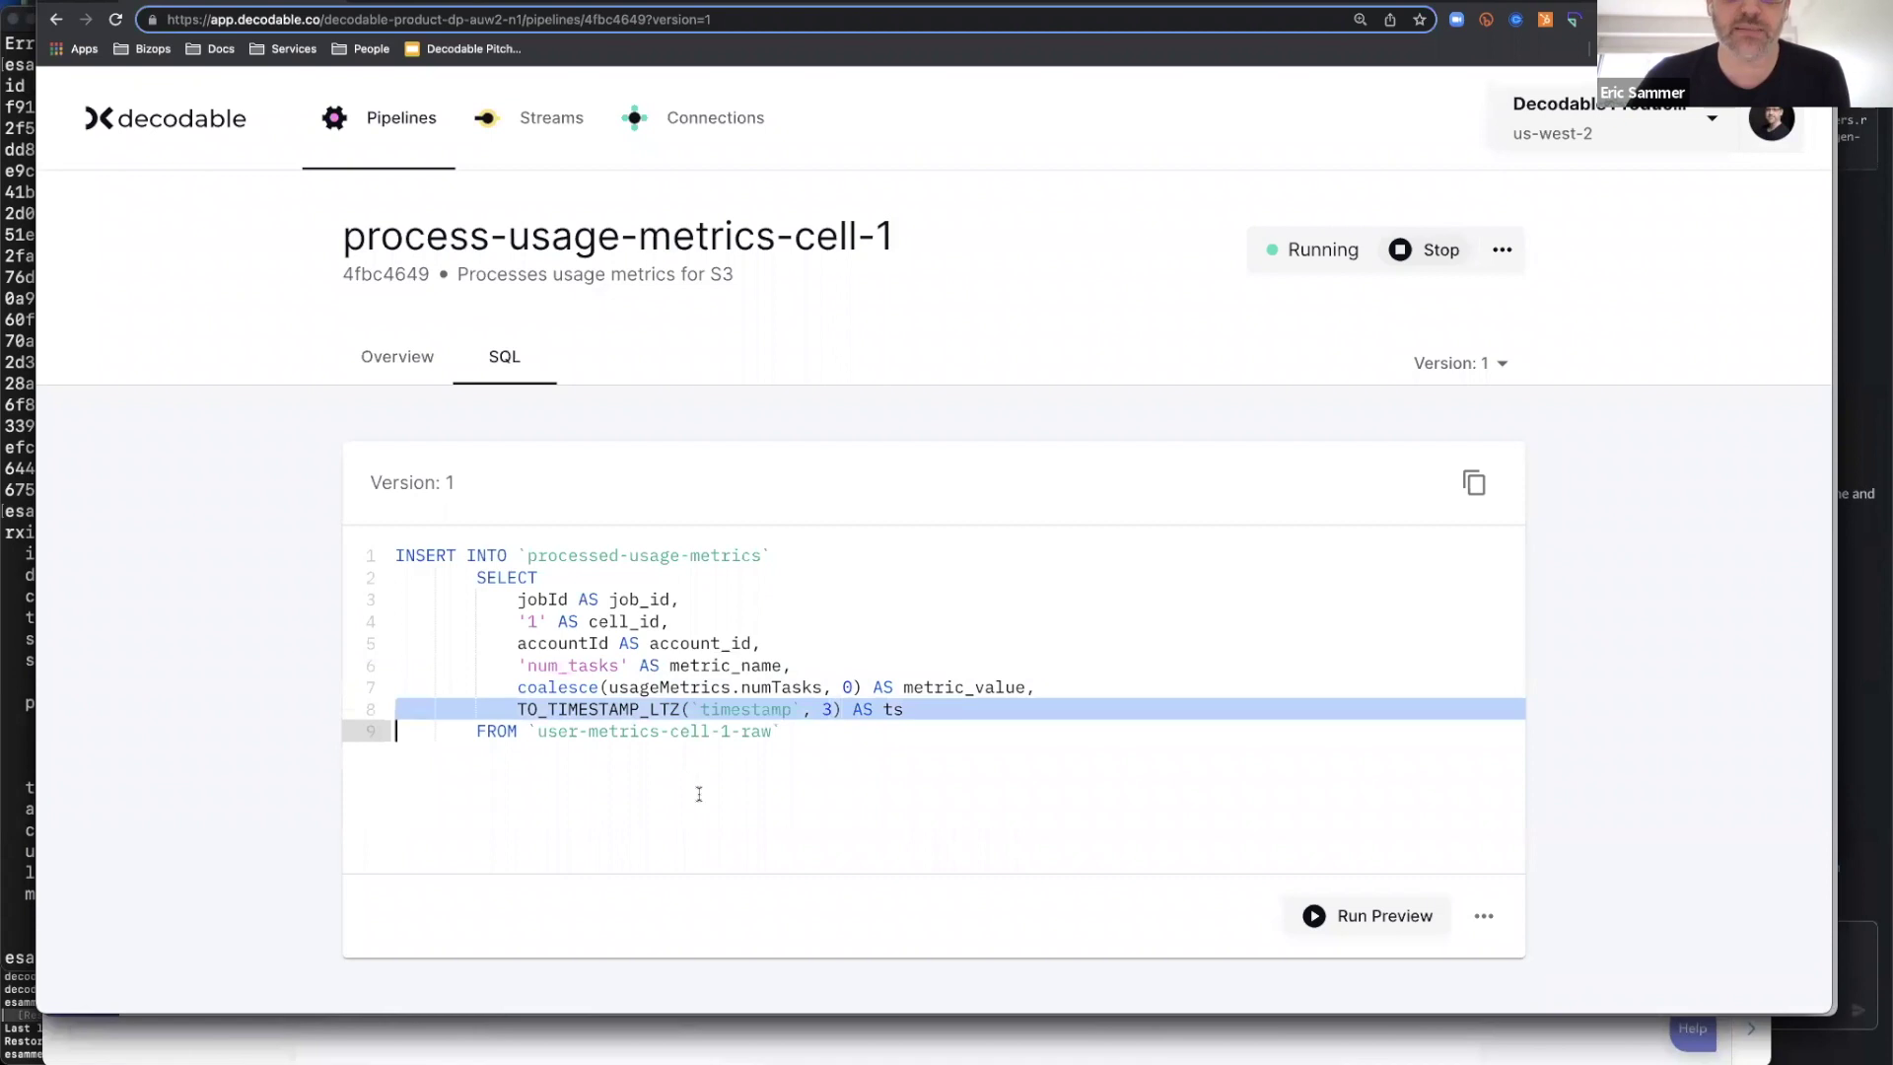
{"action": "left_click", "coordinate": [695, 789]}
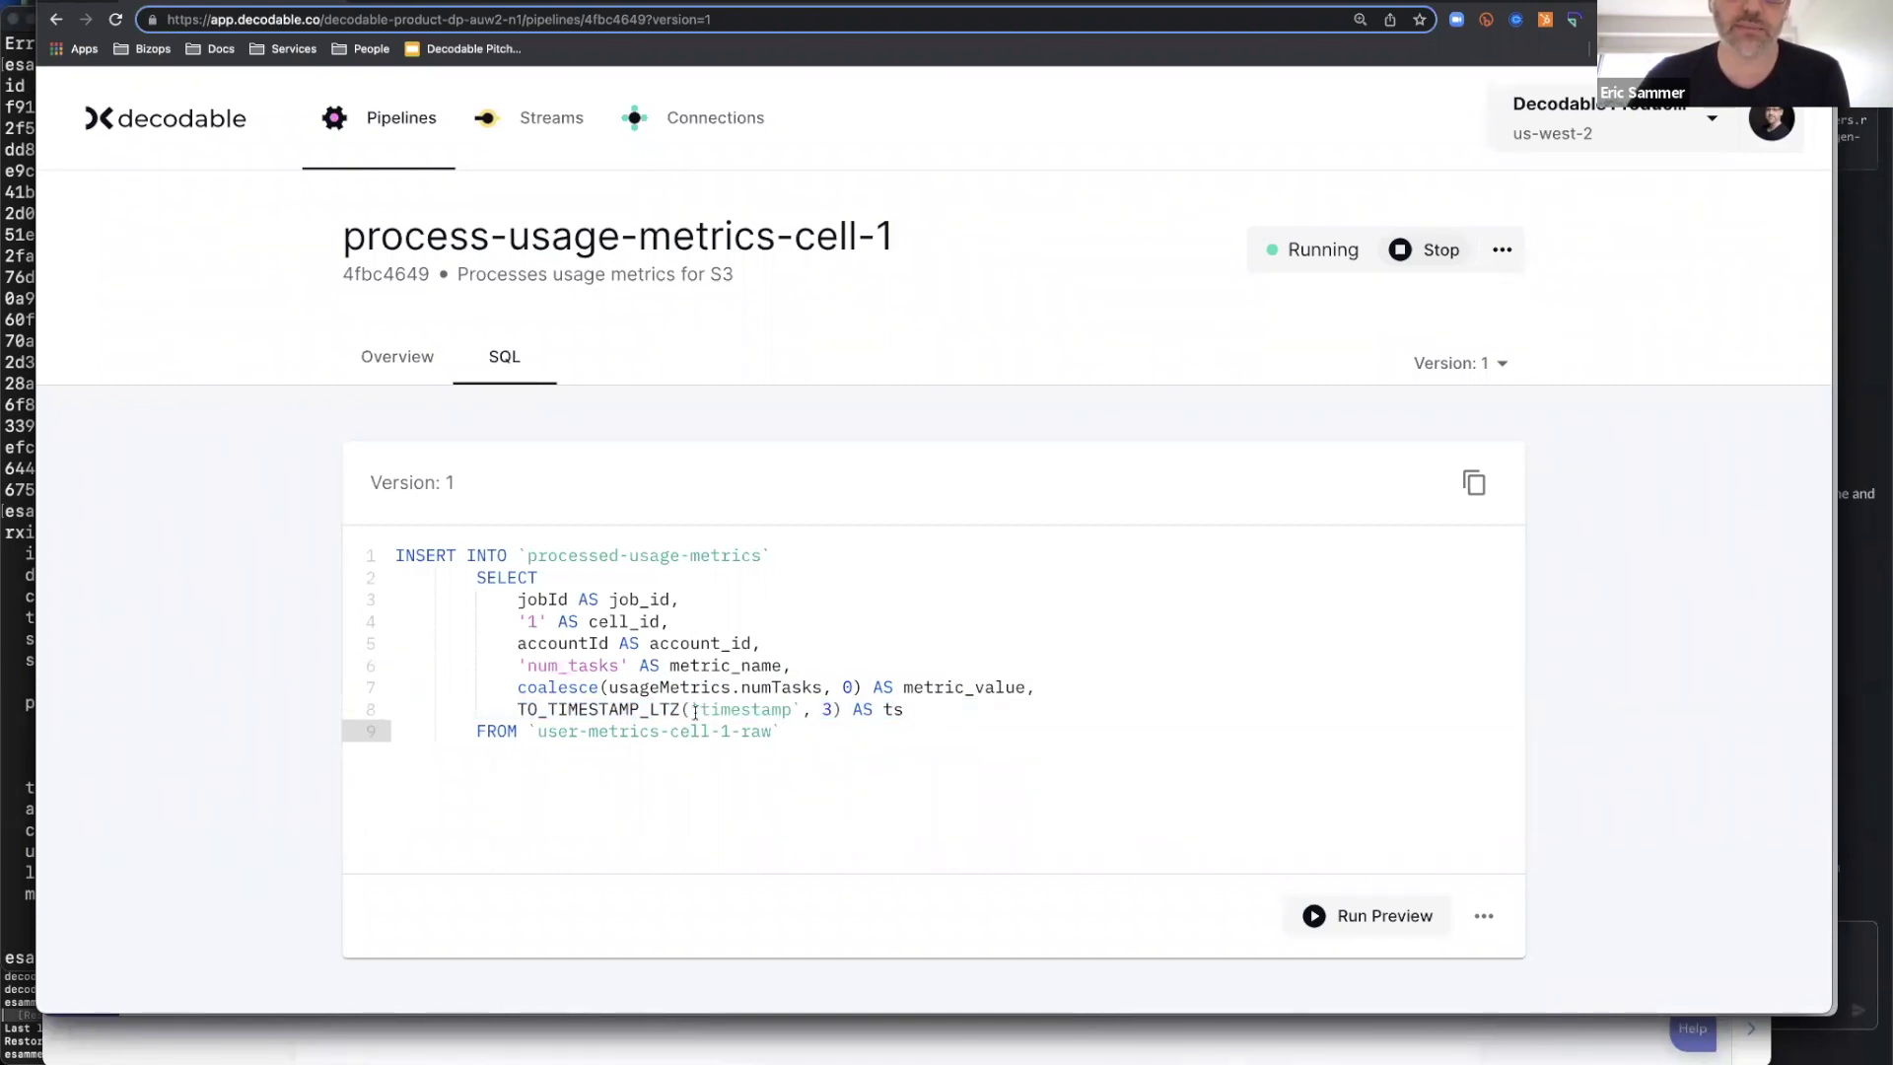
{"action": "left_click_drag", "start_coordinate": [691, 709], "coordinate": [795, 709]}
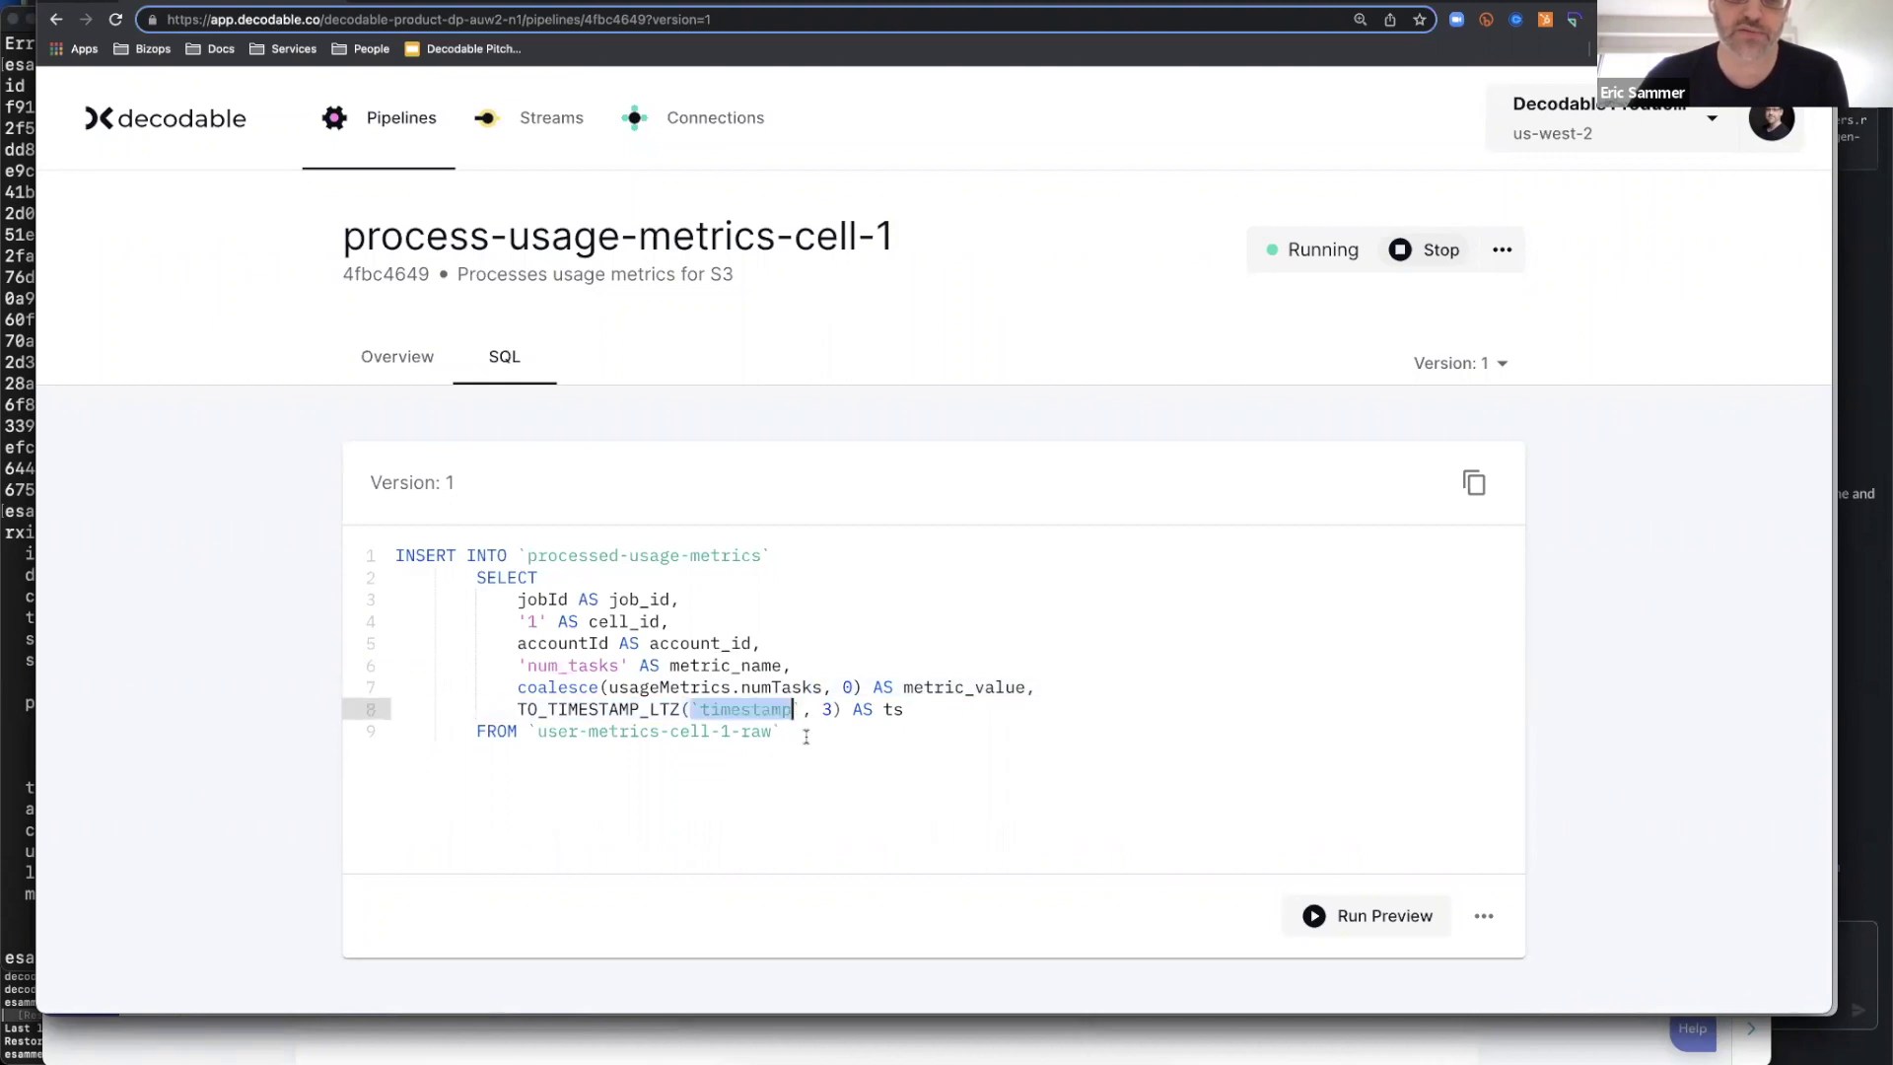
{"action": "left_click", "coordinate": [797, 740]}
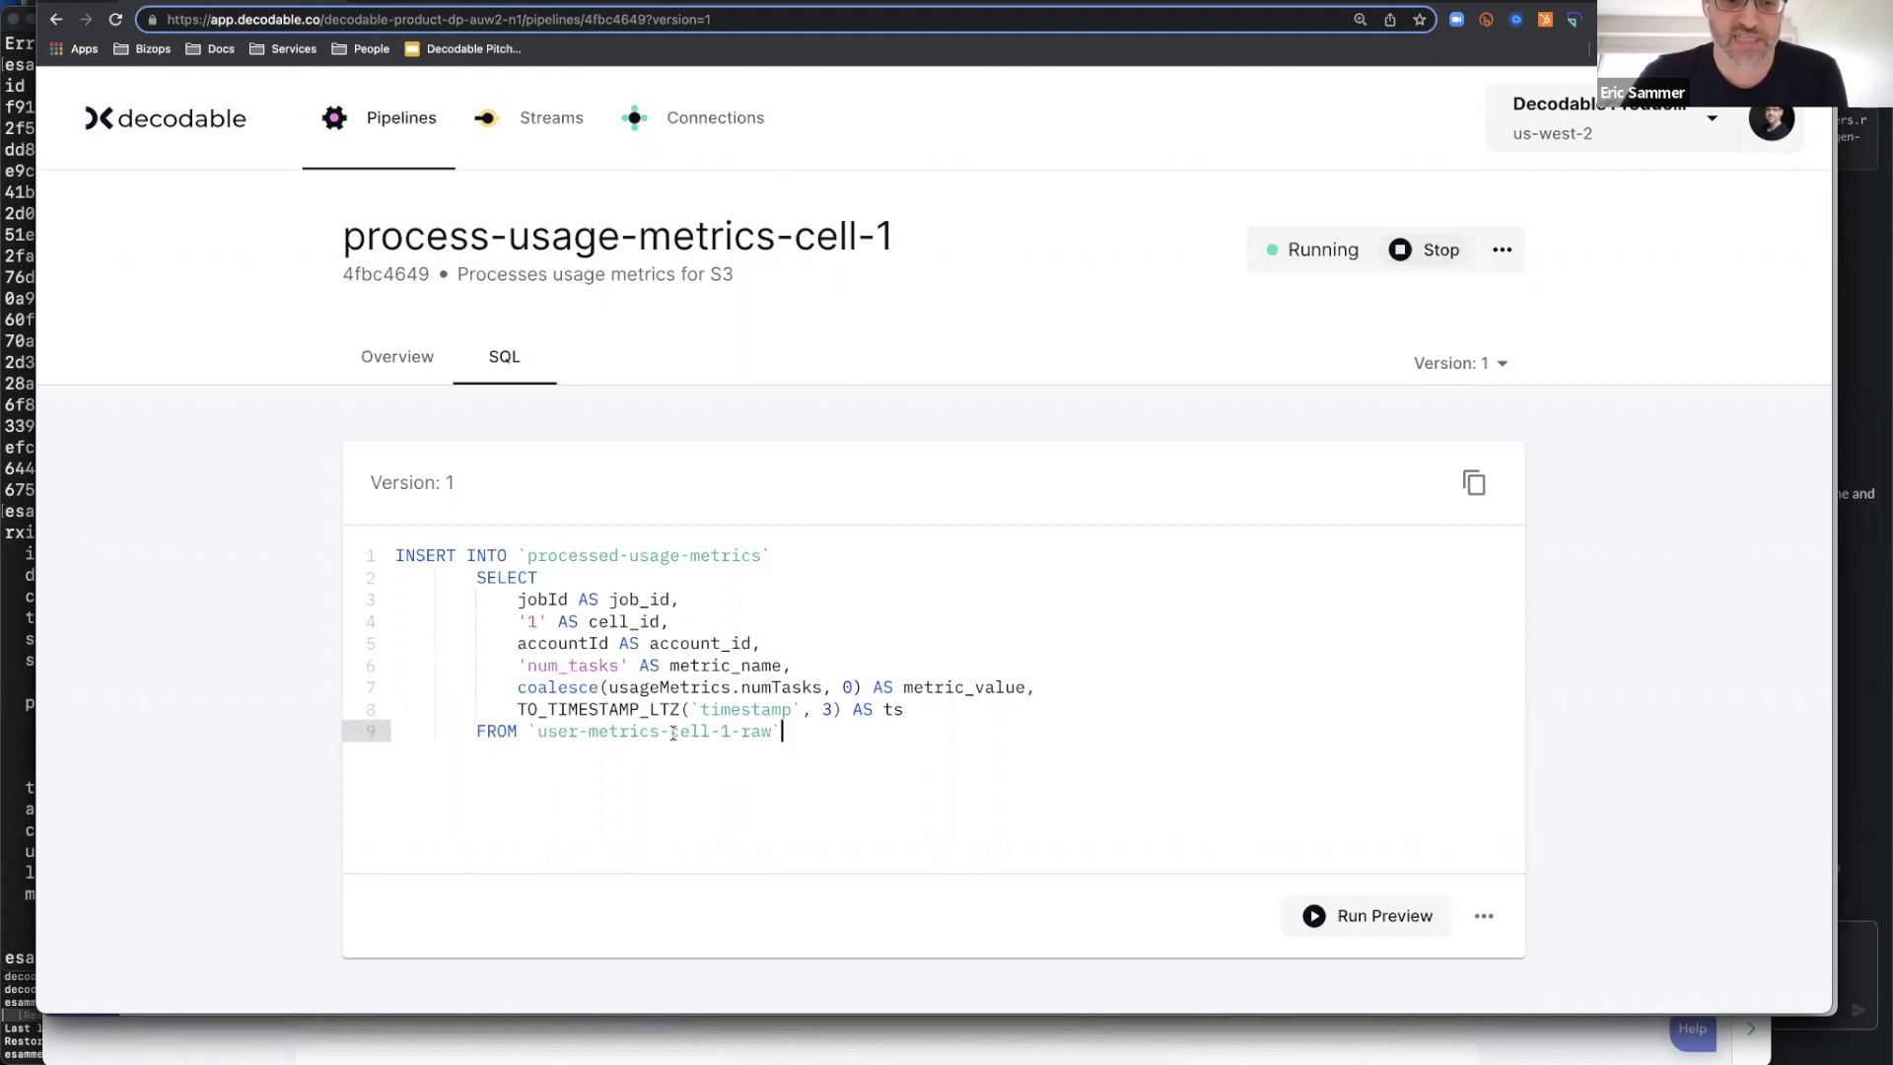
{"action": "left_click", "coordinate": [682, 689]}
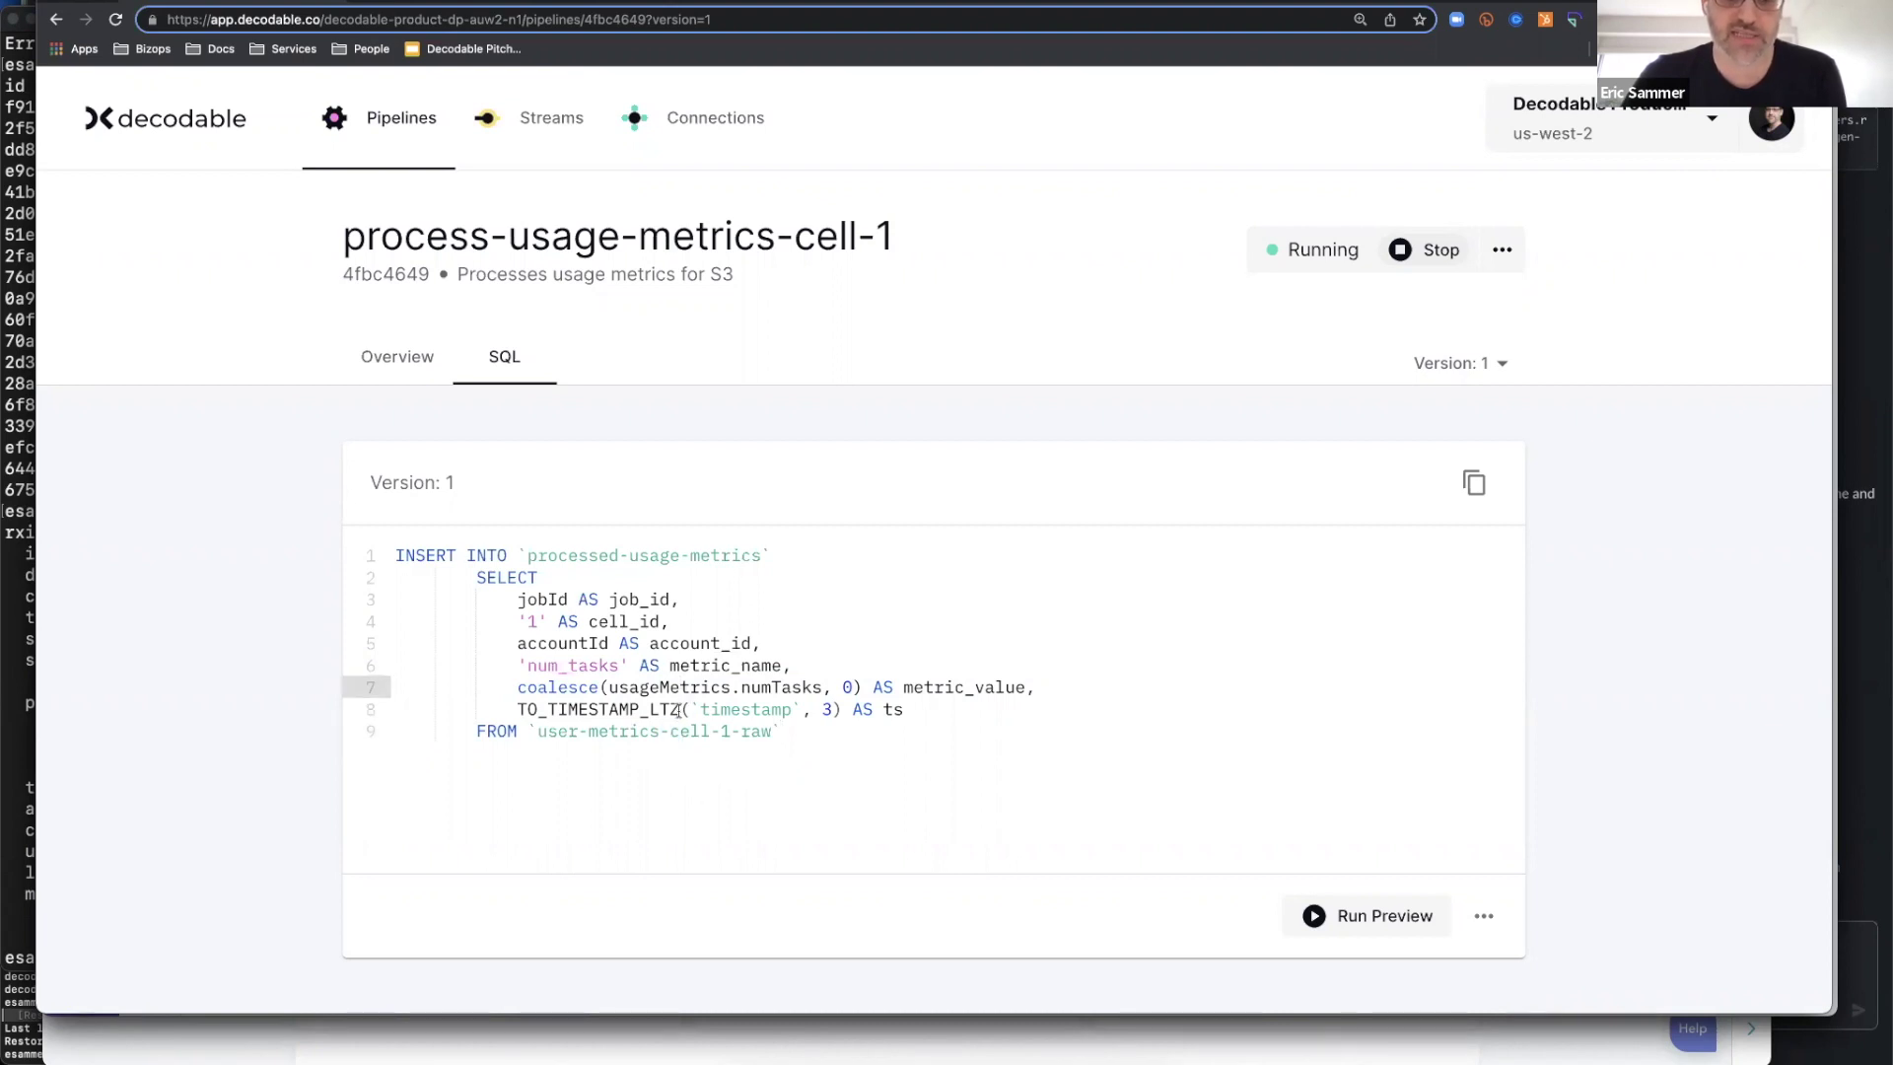
{"action": "left_click_drag", "start_coordinate": [520, 709], "coordinate": [679, 711]}
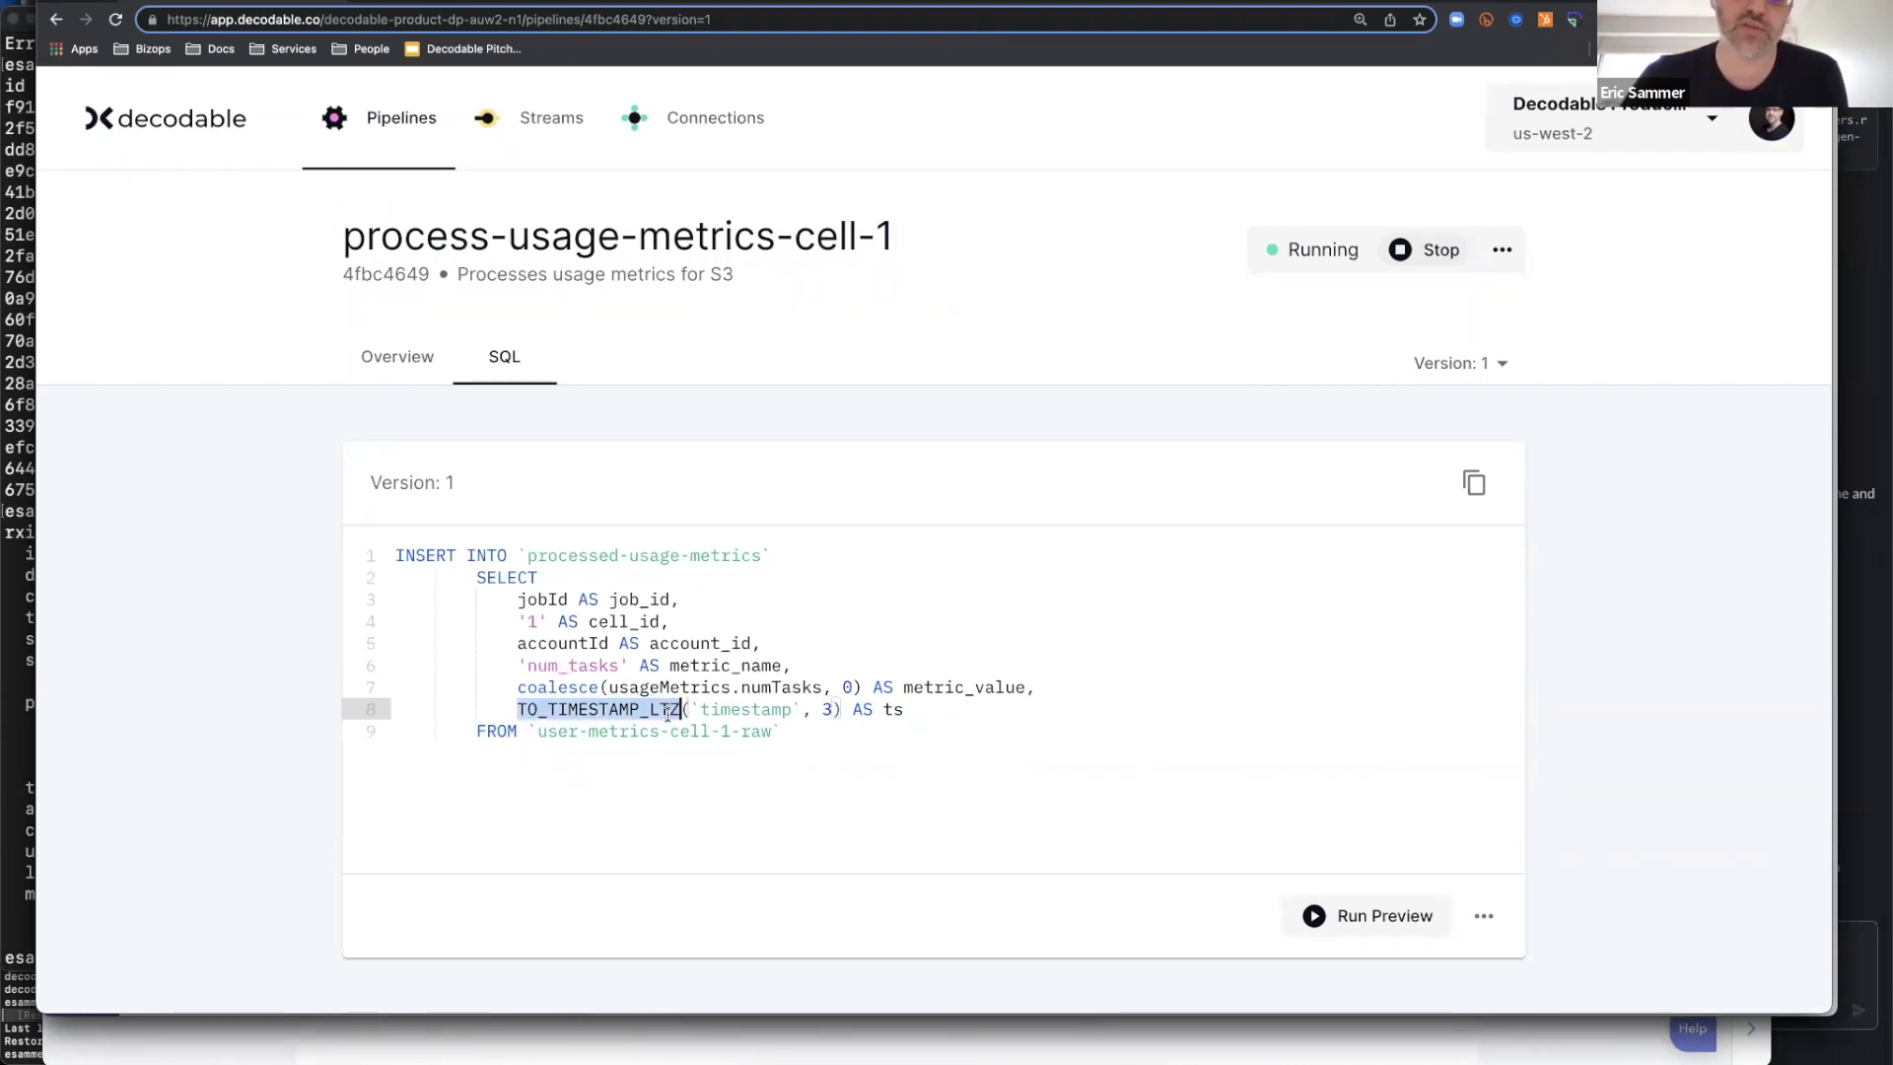
{"action": "left_click", "coordinate": [777, 790]}
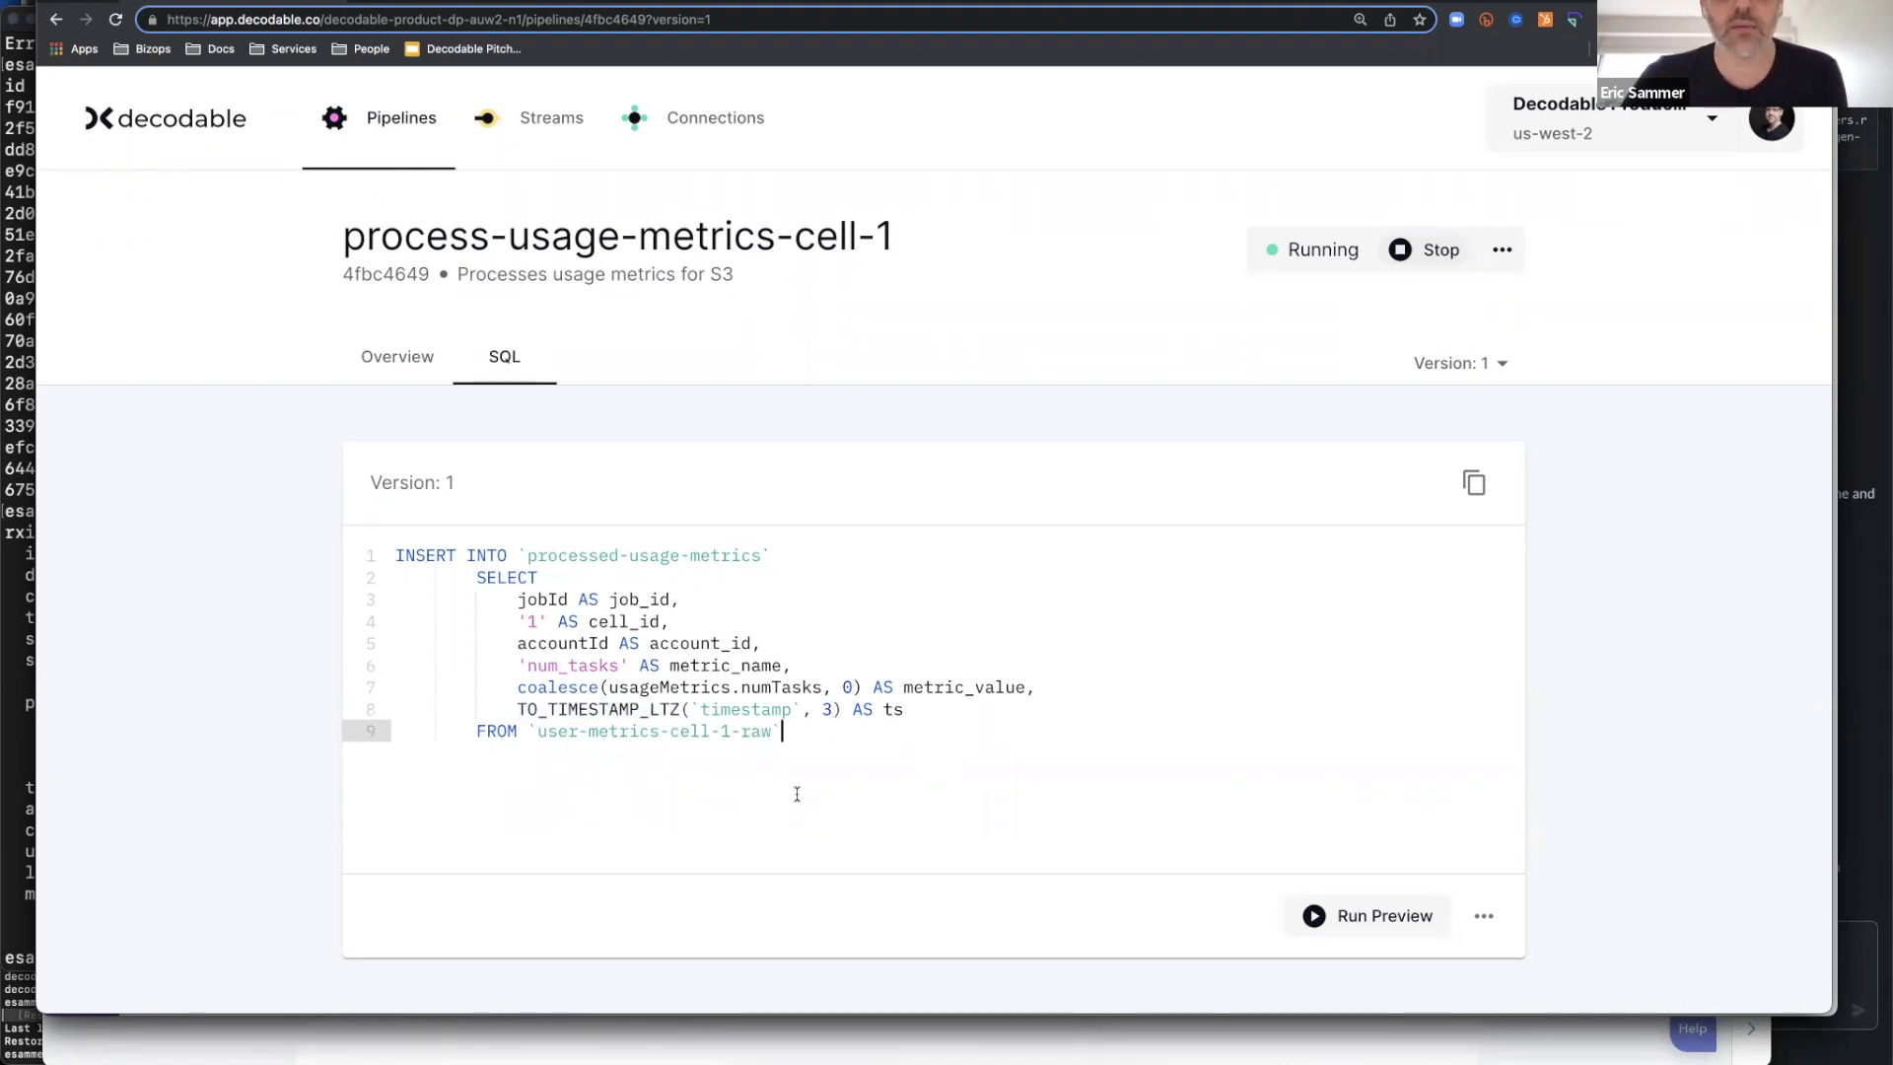
Check the pipeline's available versions without switching, and run a preview of the SQL query
{"action": "left_click", "coordinate": [1450, 362]}
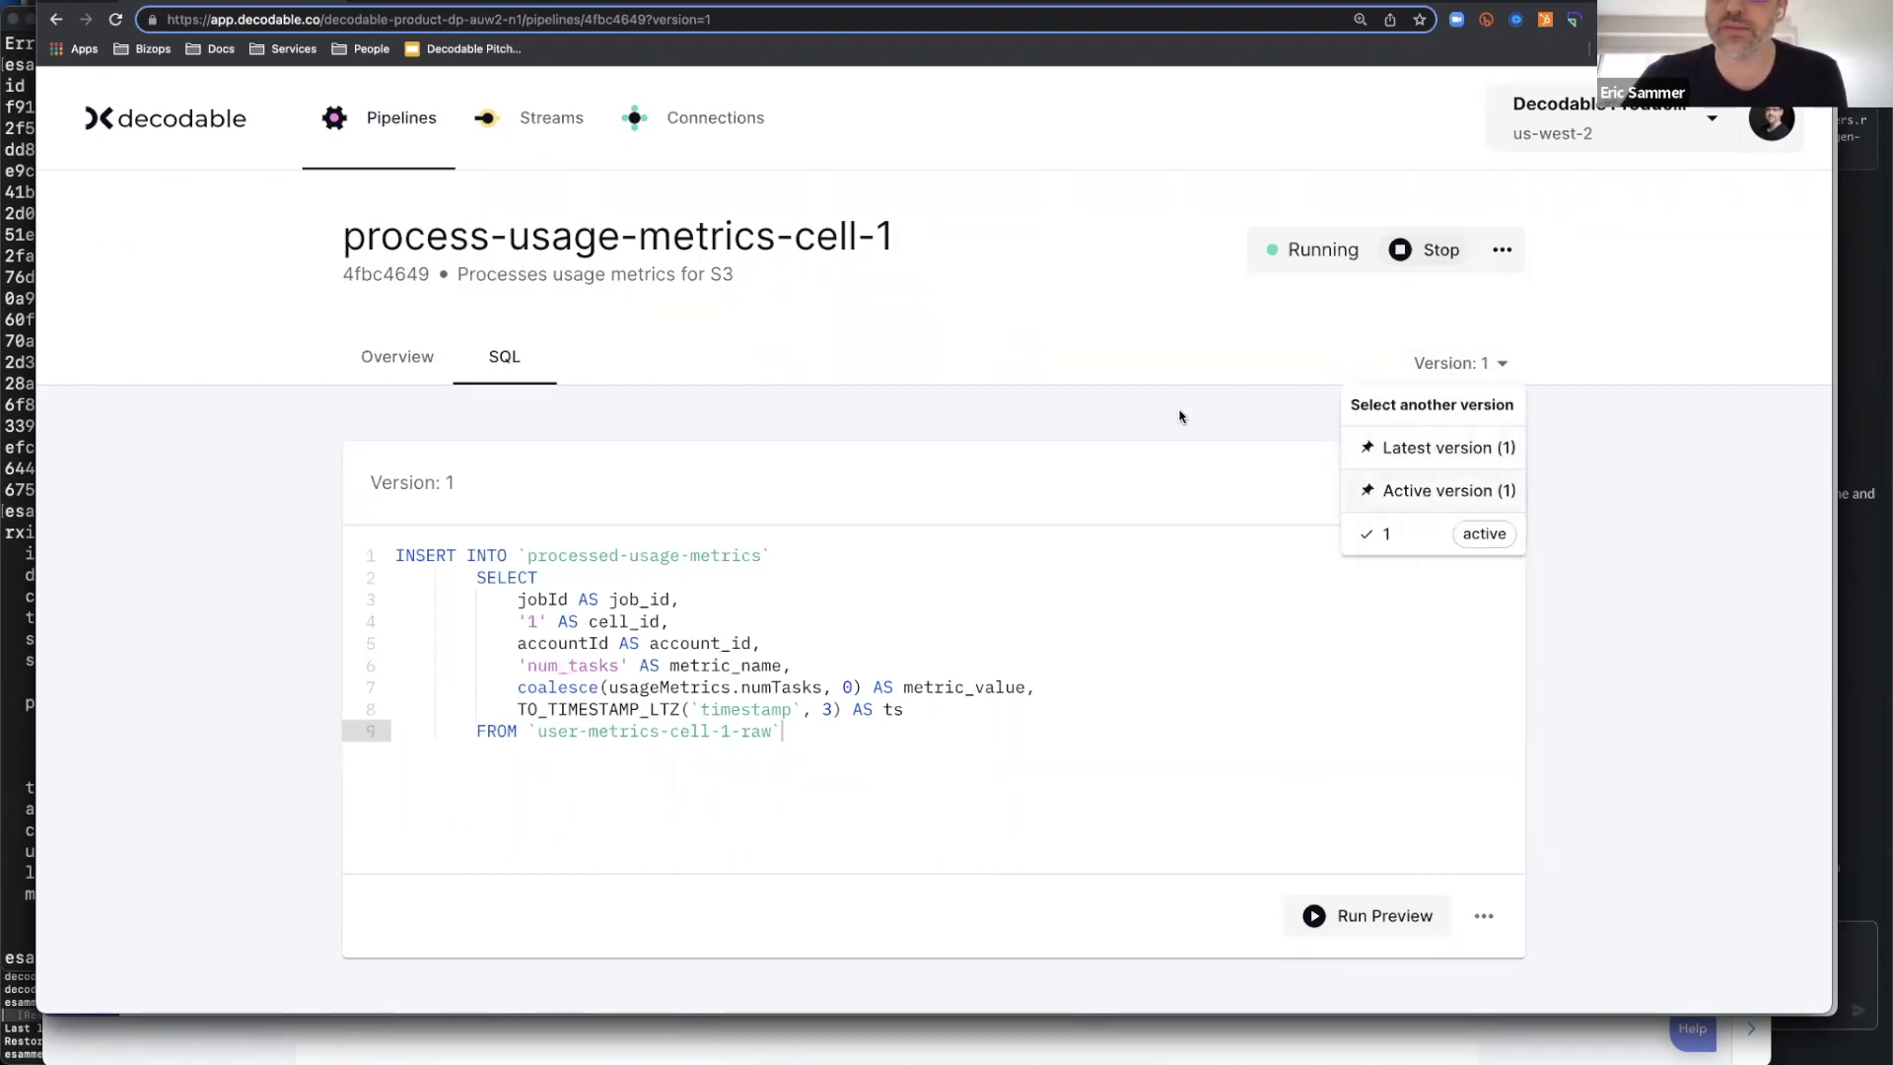
{"action": "left_click", "coordinate": [1127, 414]}
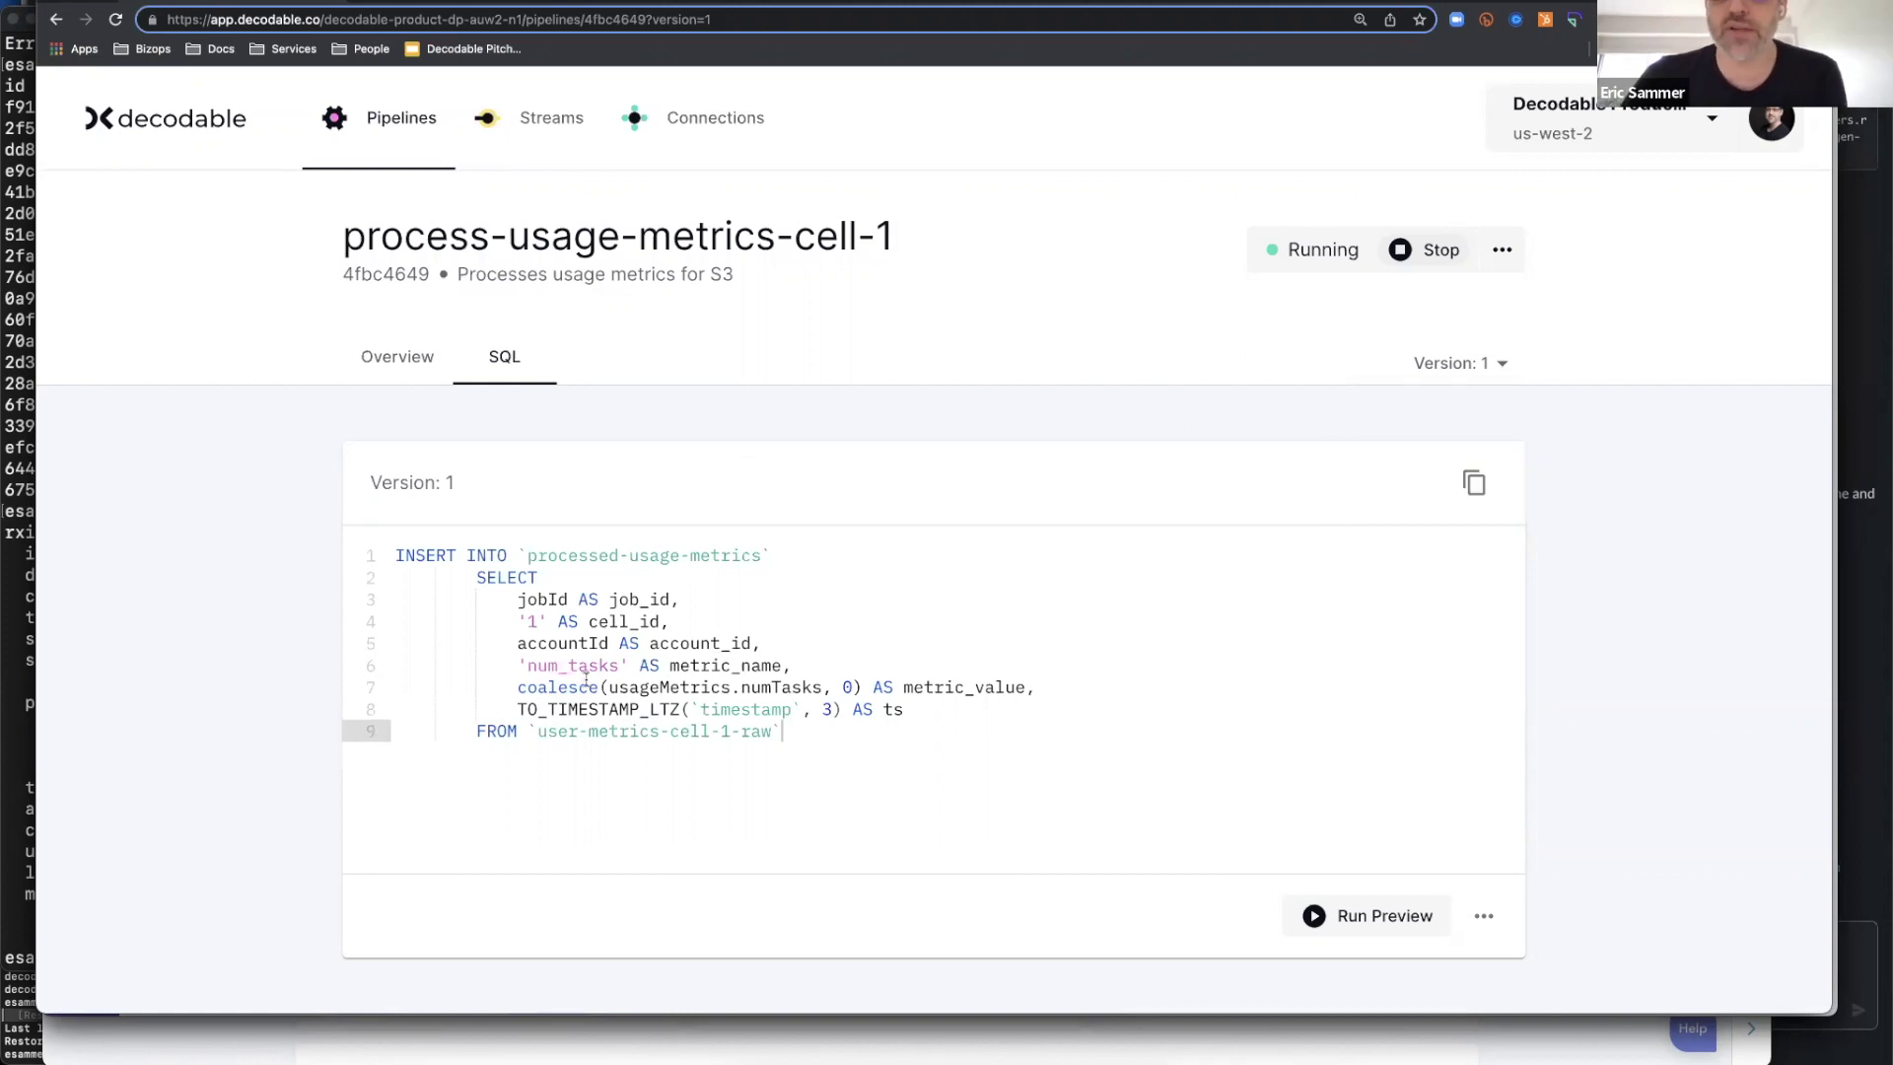
{"action": "left_click", "coordinate": [1390, 924]}
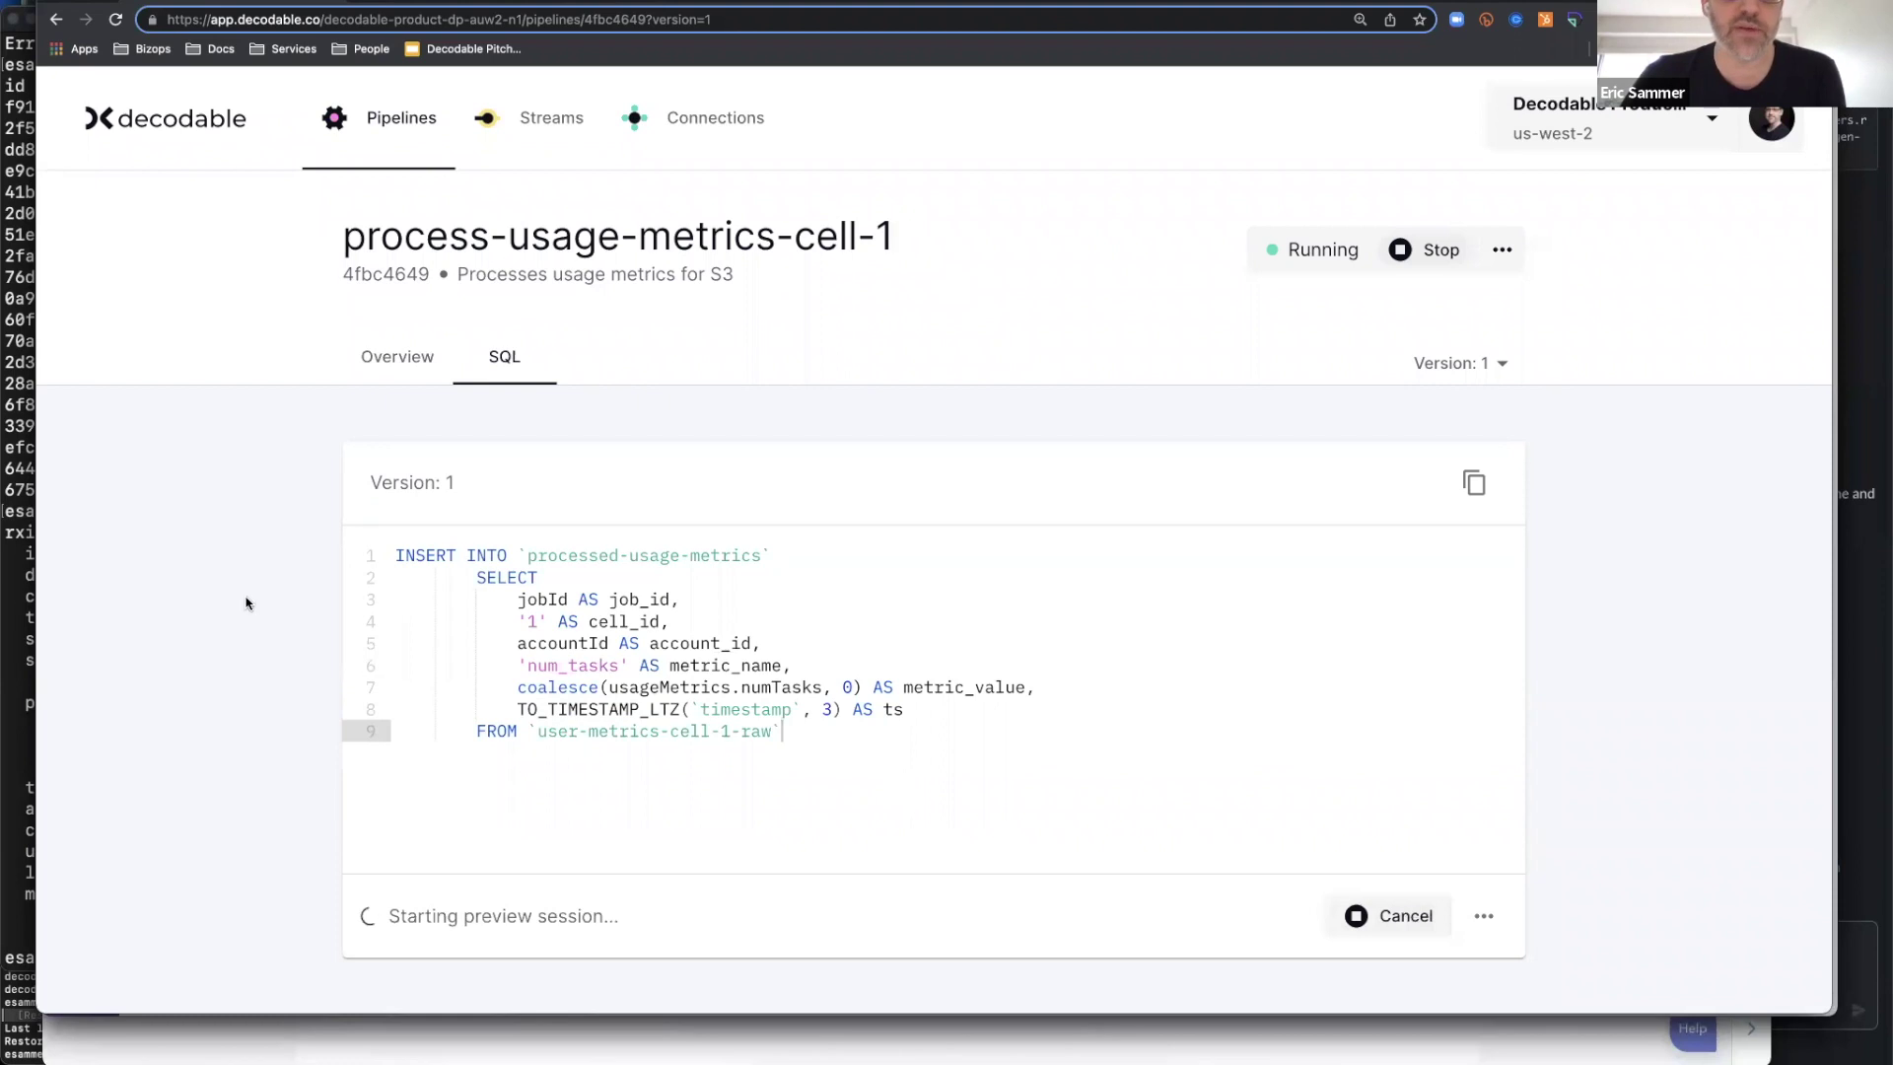
{"action": "key", "text": "alt+shift+Left"}
{"action": "key", "text": "alt+shift+Left"}
{"action": "key", "text": "alt+shift+Left"}
{"action": "key", "text": "alt+shift+Left"}
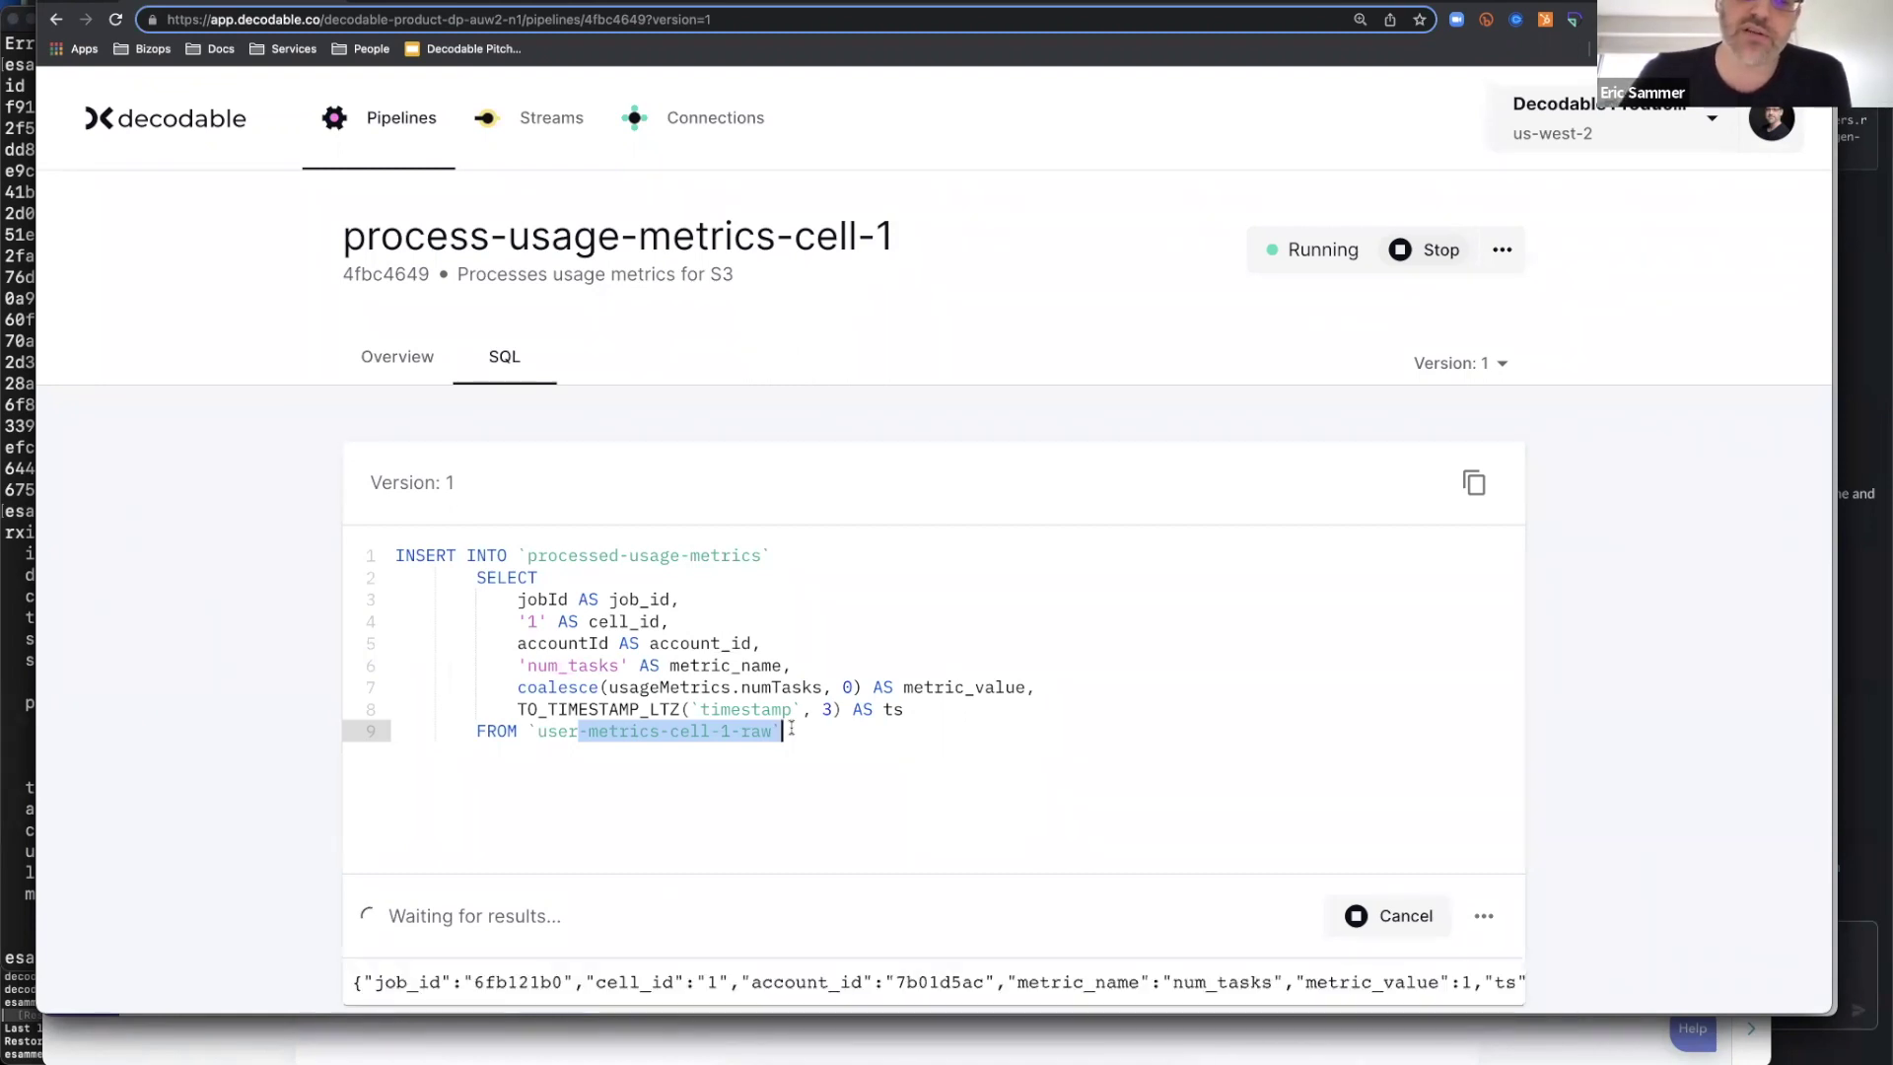
Examine the incoming preview records across their full width, from job_id to ts
{"action": "scroll", "coordinate": [791, 727], "scroll_direction": "down", "scroll_amount": 1}
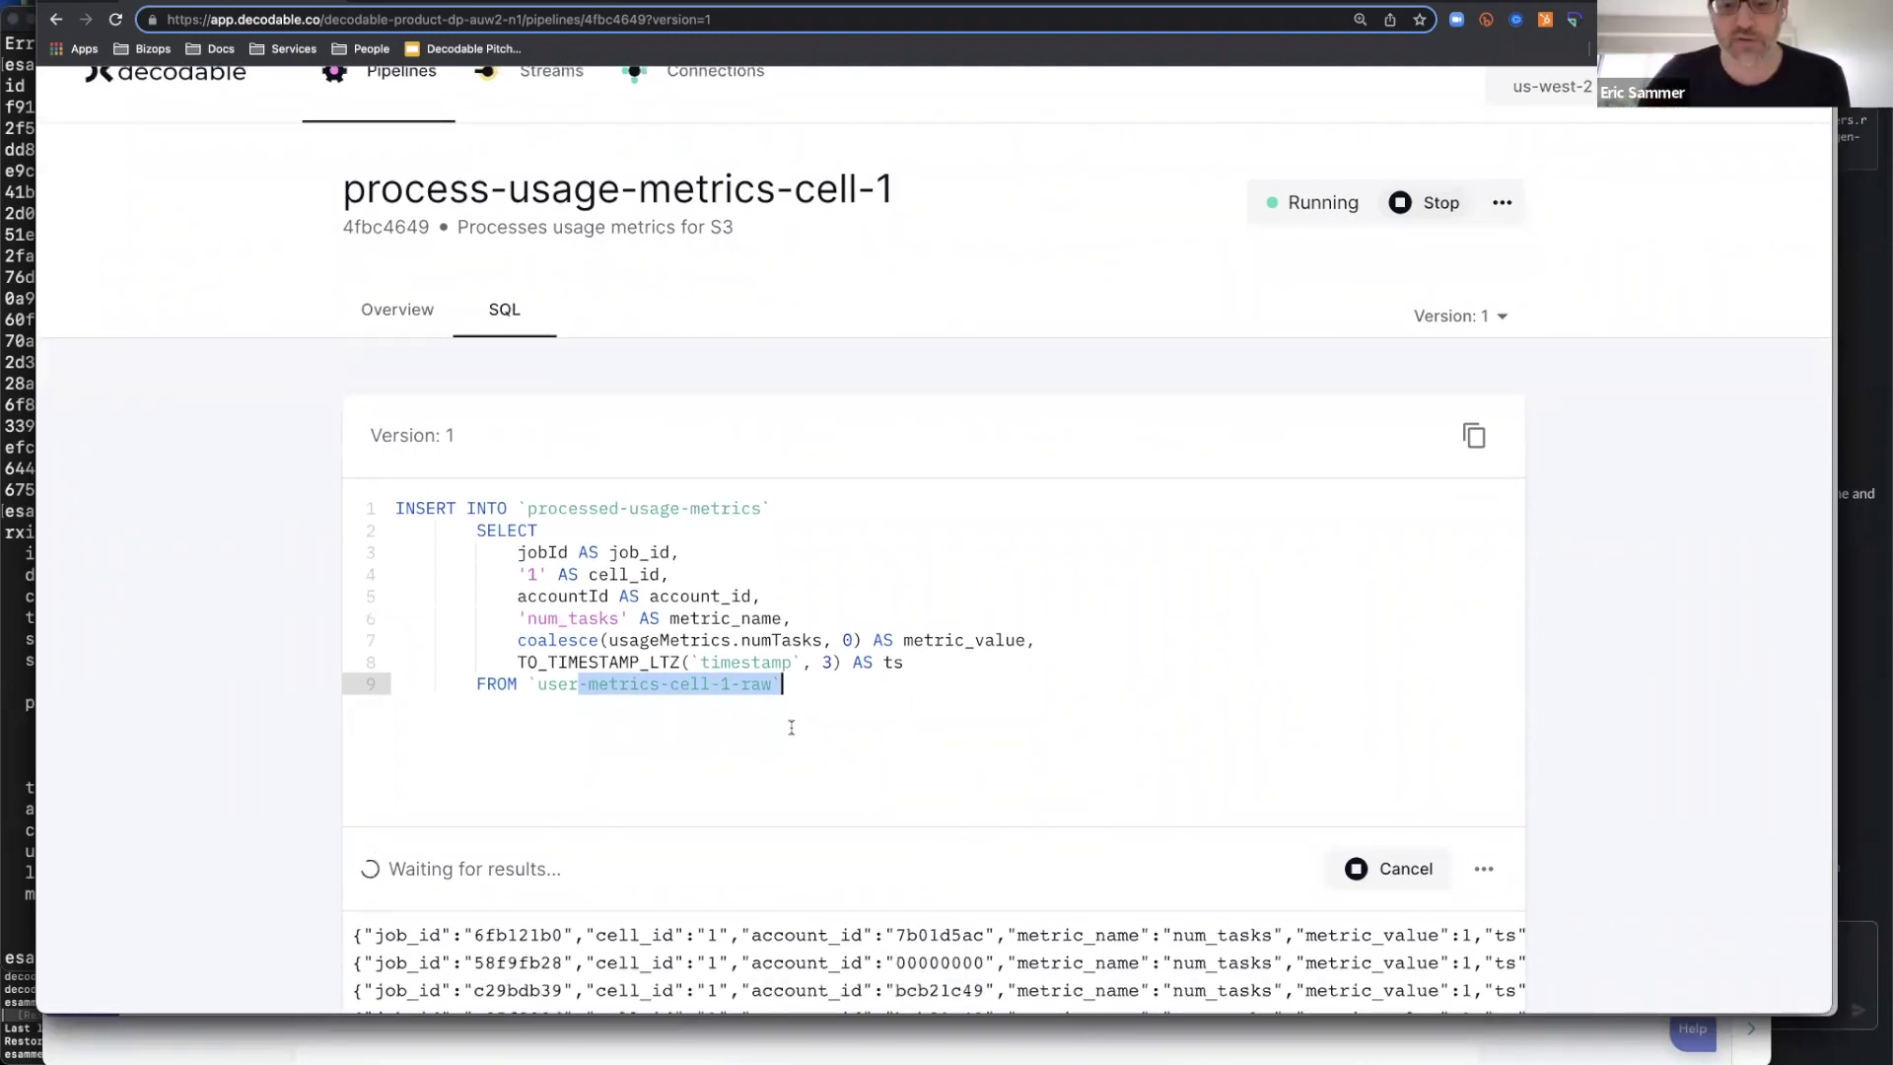
{"action": "scroll", "coordinate": [790, 727], "scroll_direction": "down", "scroll_amount": 2}
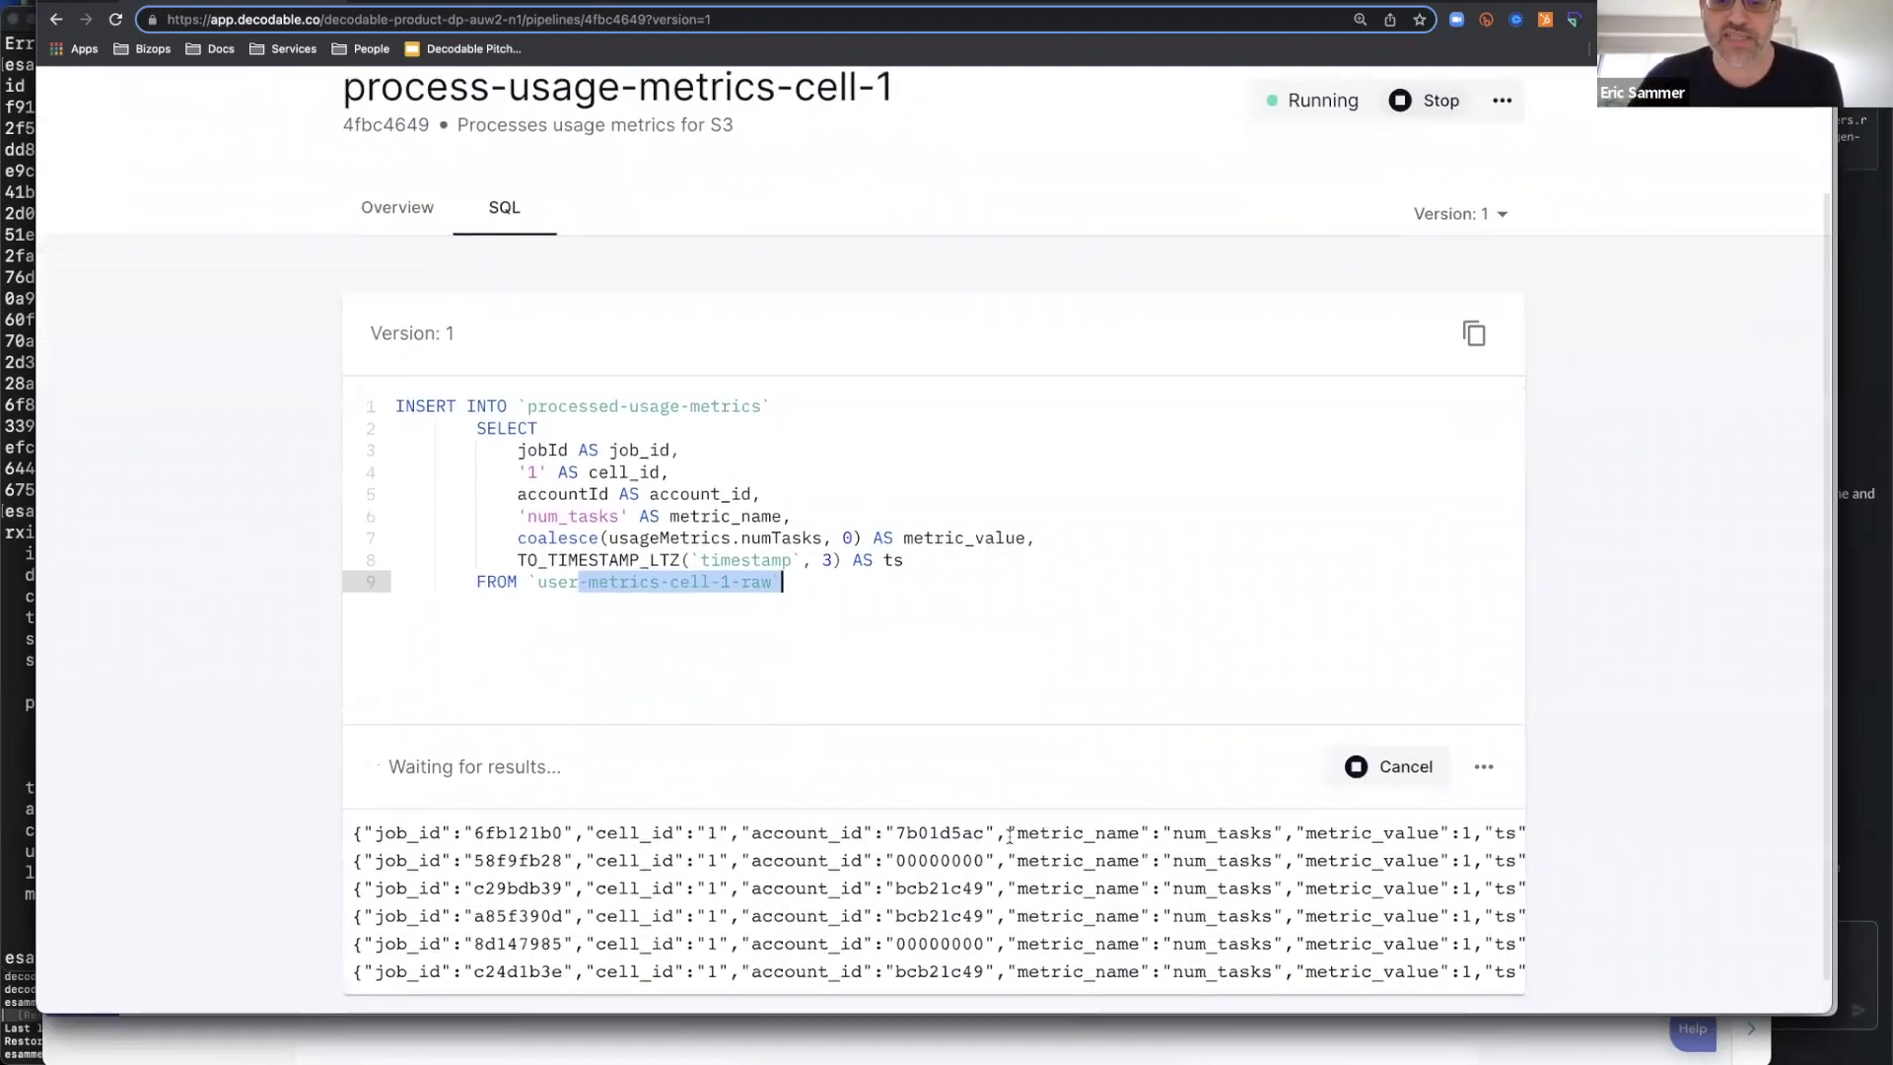
{"action": "scroll", "coordinate": [1045, 849], "scroll_direction": "right", "scroll_amount": 5}
{"action": "scroll", "coordinate": [1048, 849], "scroll_direction": "right", "scroll_amount": 2}
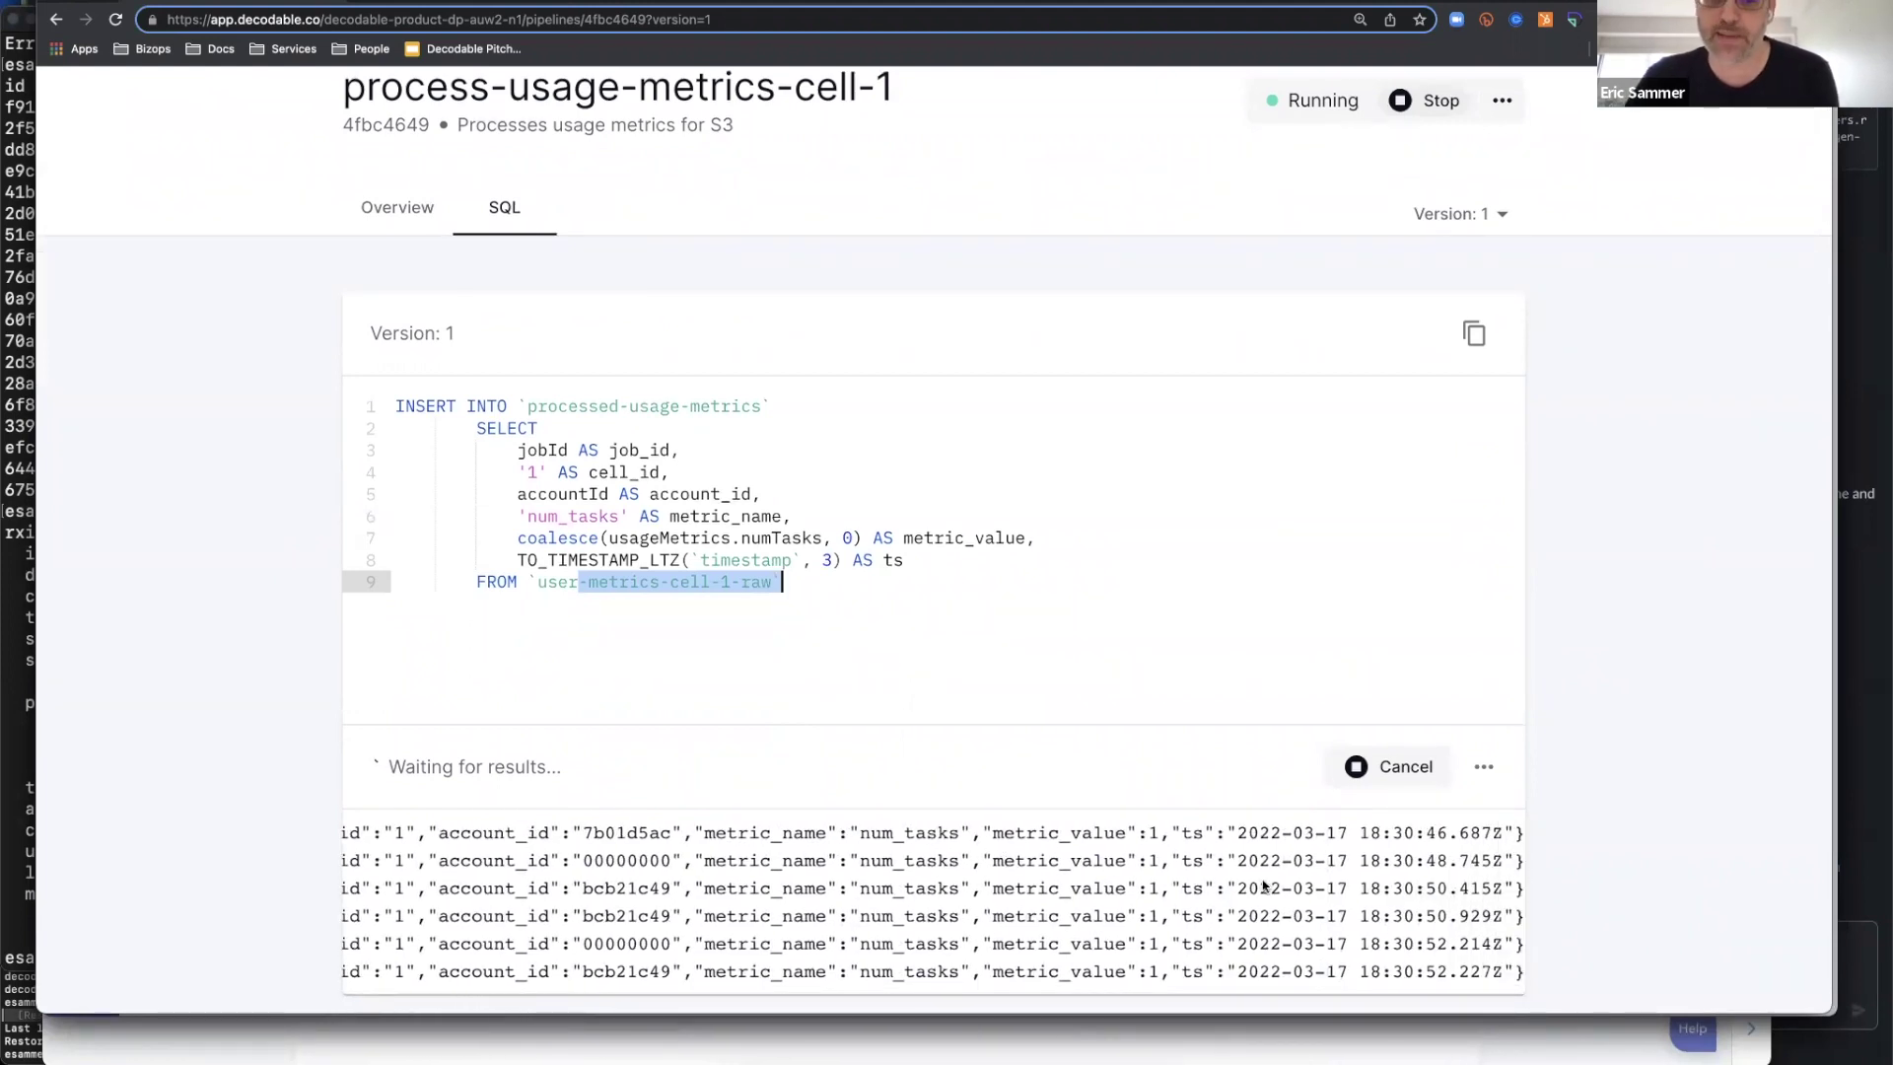
{"action": "scroll", "coordinate": [1222, 892], "scroll_direction": "left", "scroll_amount": 7}
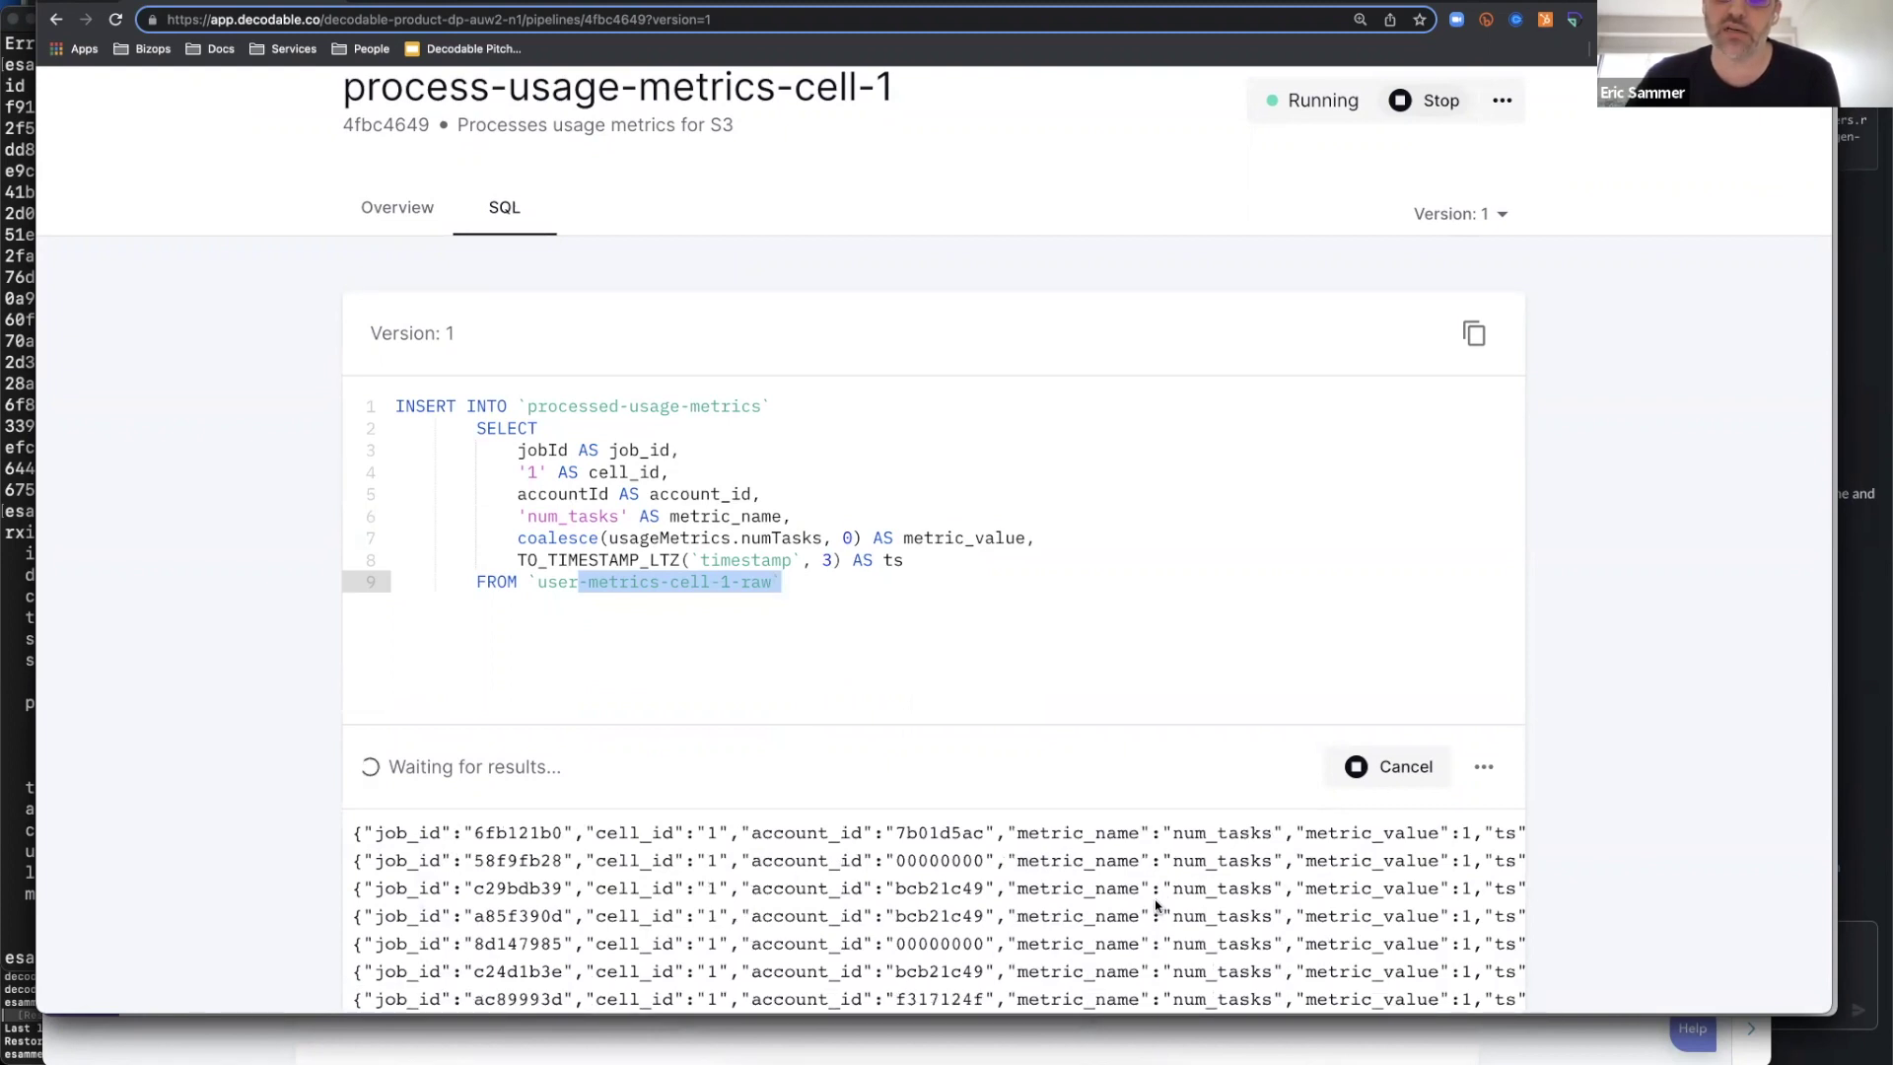
Review the completed preview output, highlight a num_tasks metric name, and compare the records with the SQL query
{"action": "scroll", "coordinate": [1157, 905], "scroll_direction": "down", "scroll_amount": 2}
{"action": "scroll", "coordinate": [1153, 902], "scroll_direction": "down", "scroll_amount": 1}
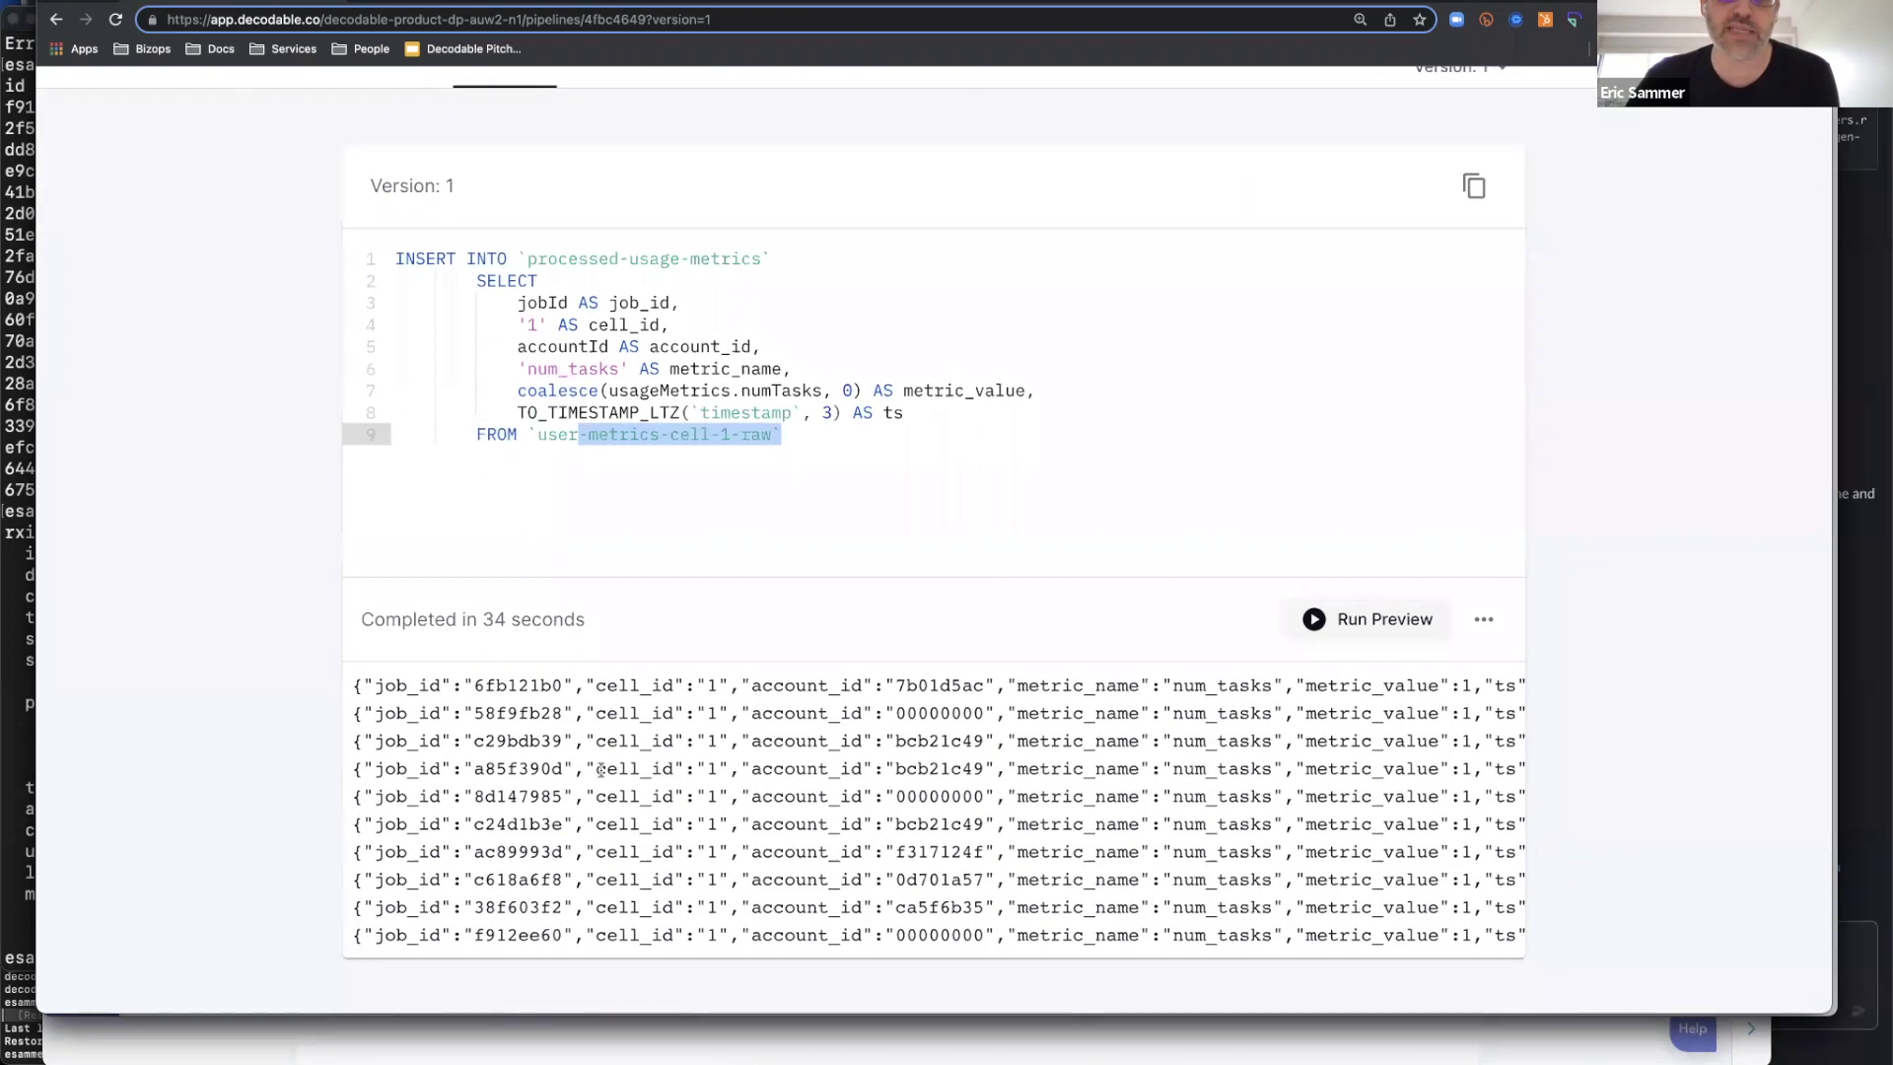
{"action": "scroll", "coordinate": [691, 754], "scroll_direction": "right", "scroll_amount": 5}
{"action": "scroll", "coordinate": [730, 745], "scroll_direction": "right", "scroll_amount": 2}
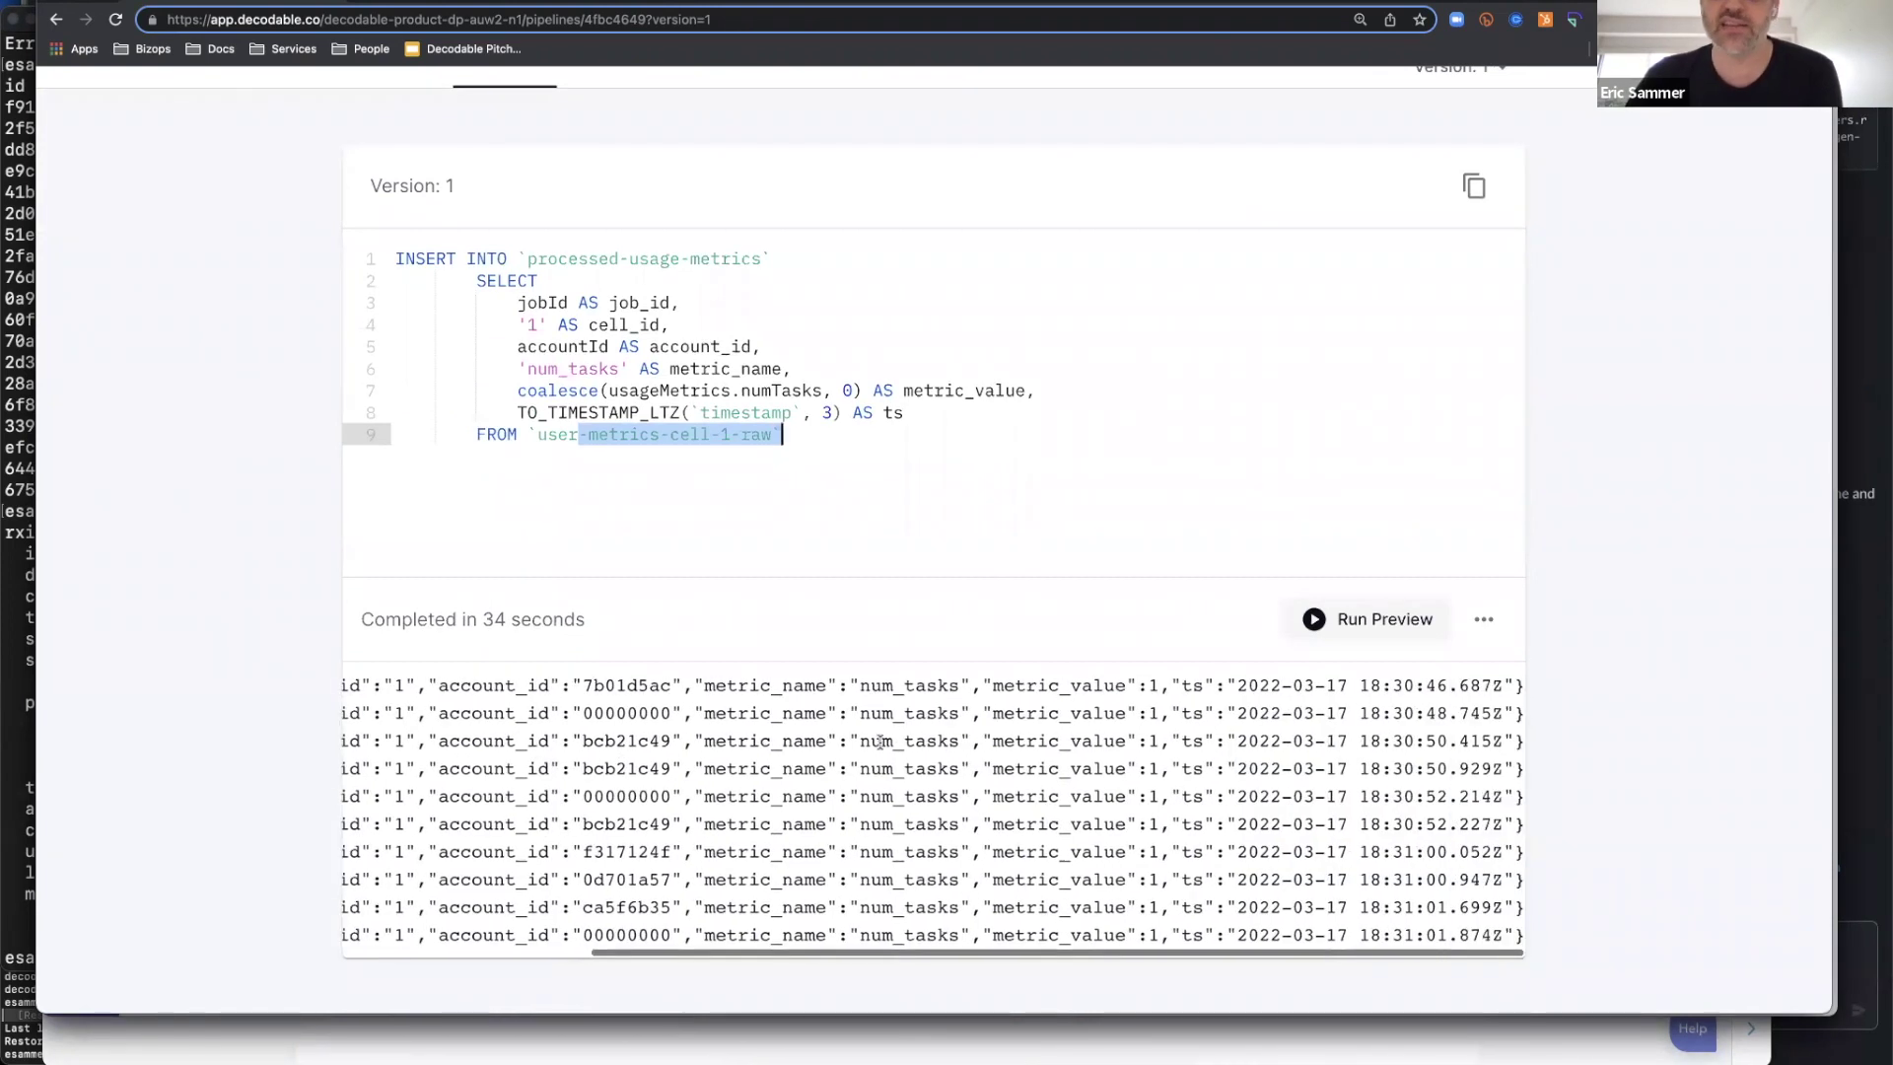
{"action": "triple_click", "coordinate": [902, 743]}
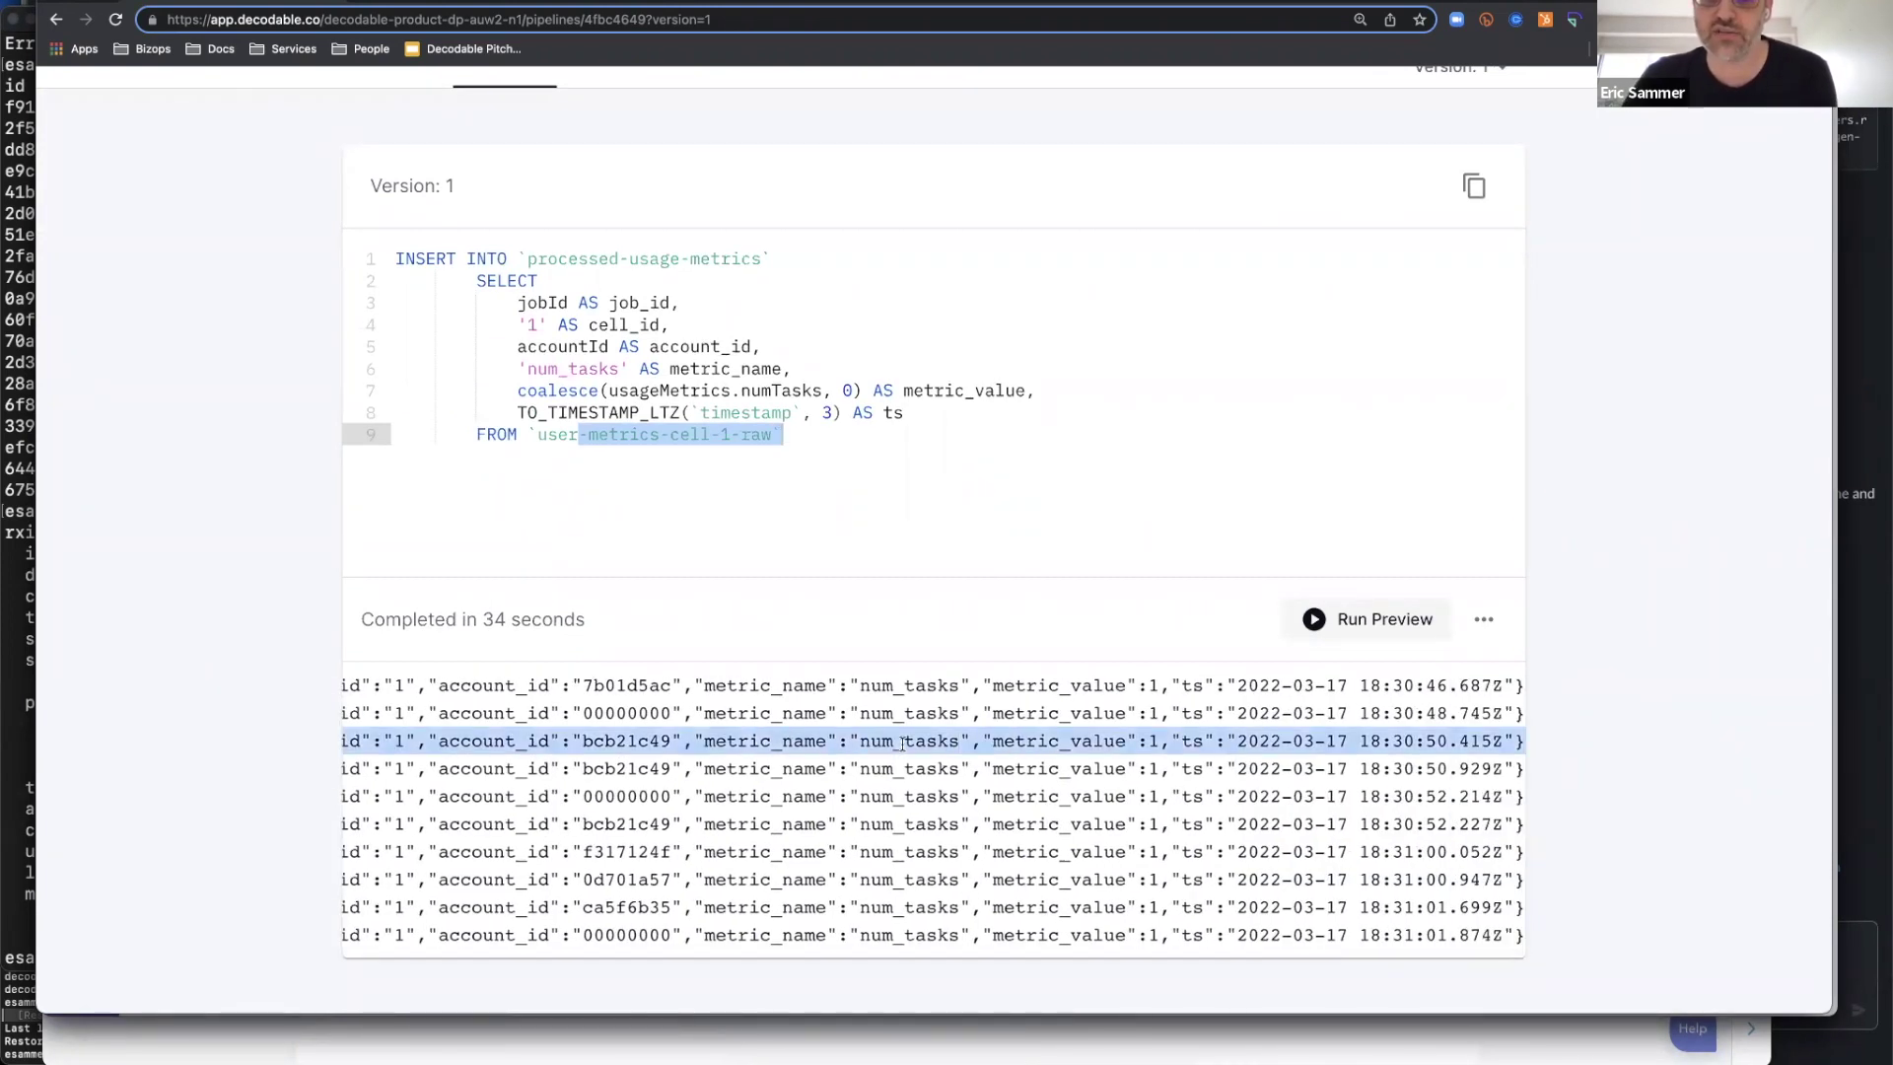
{"action": "double_click", "coordinate": [904, 744]}
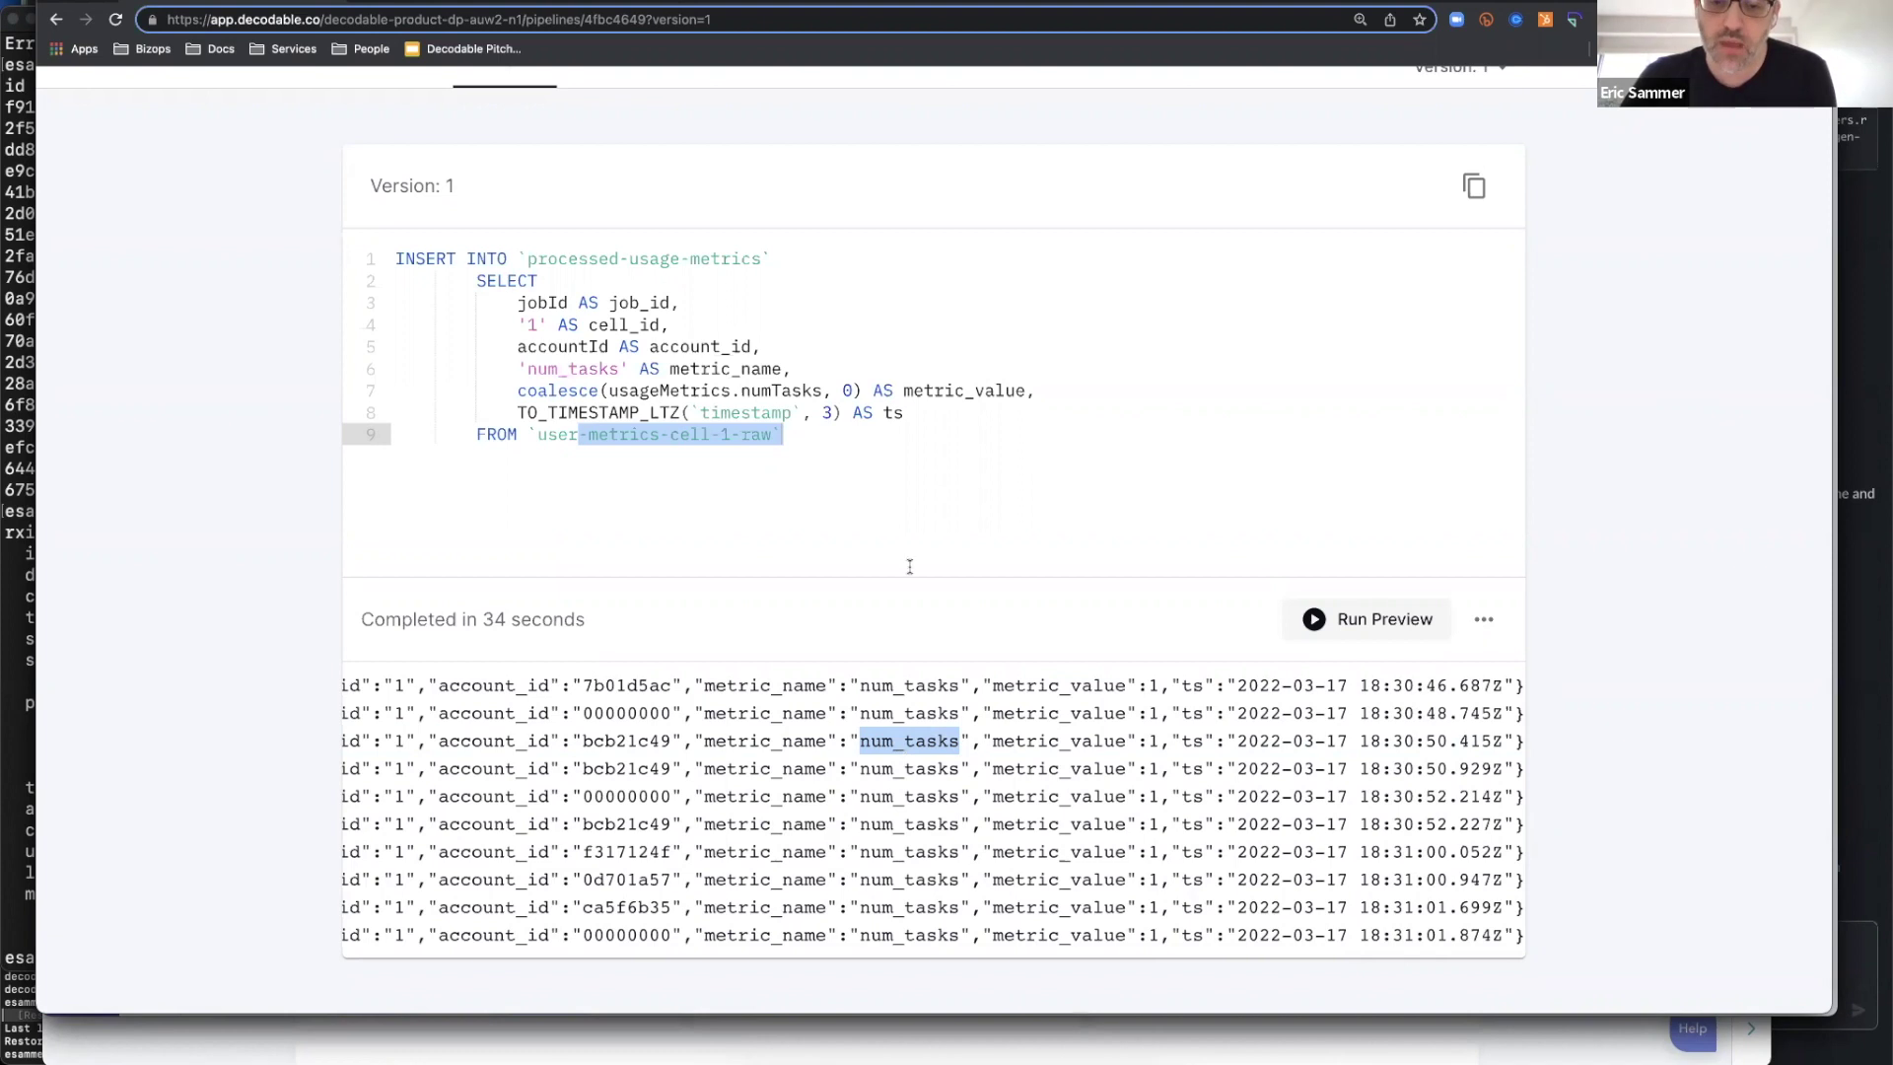
{"action": "scroll", "coordinate": [909, 566], "scroll_direction": "up", "scroll_amount": 1}
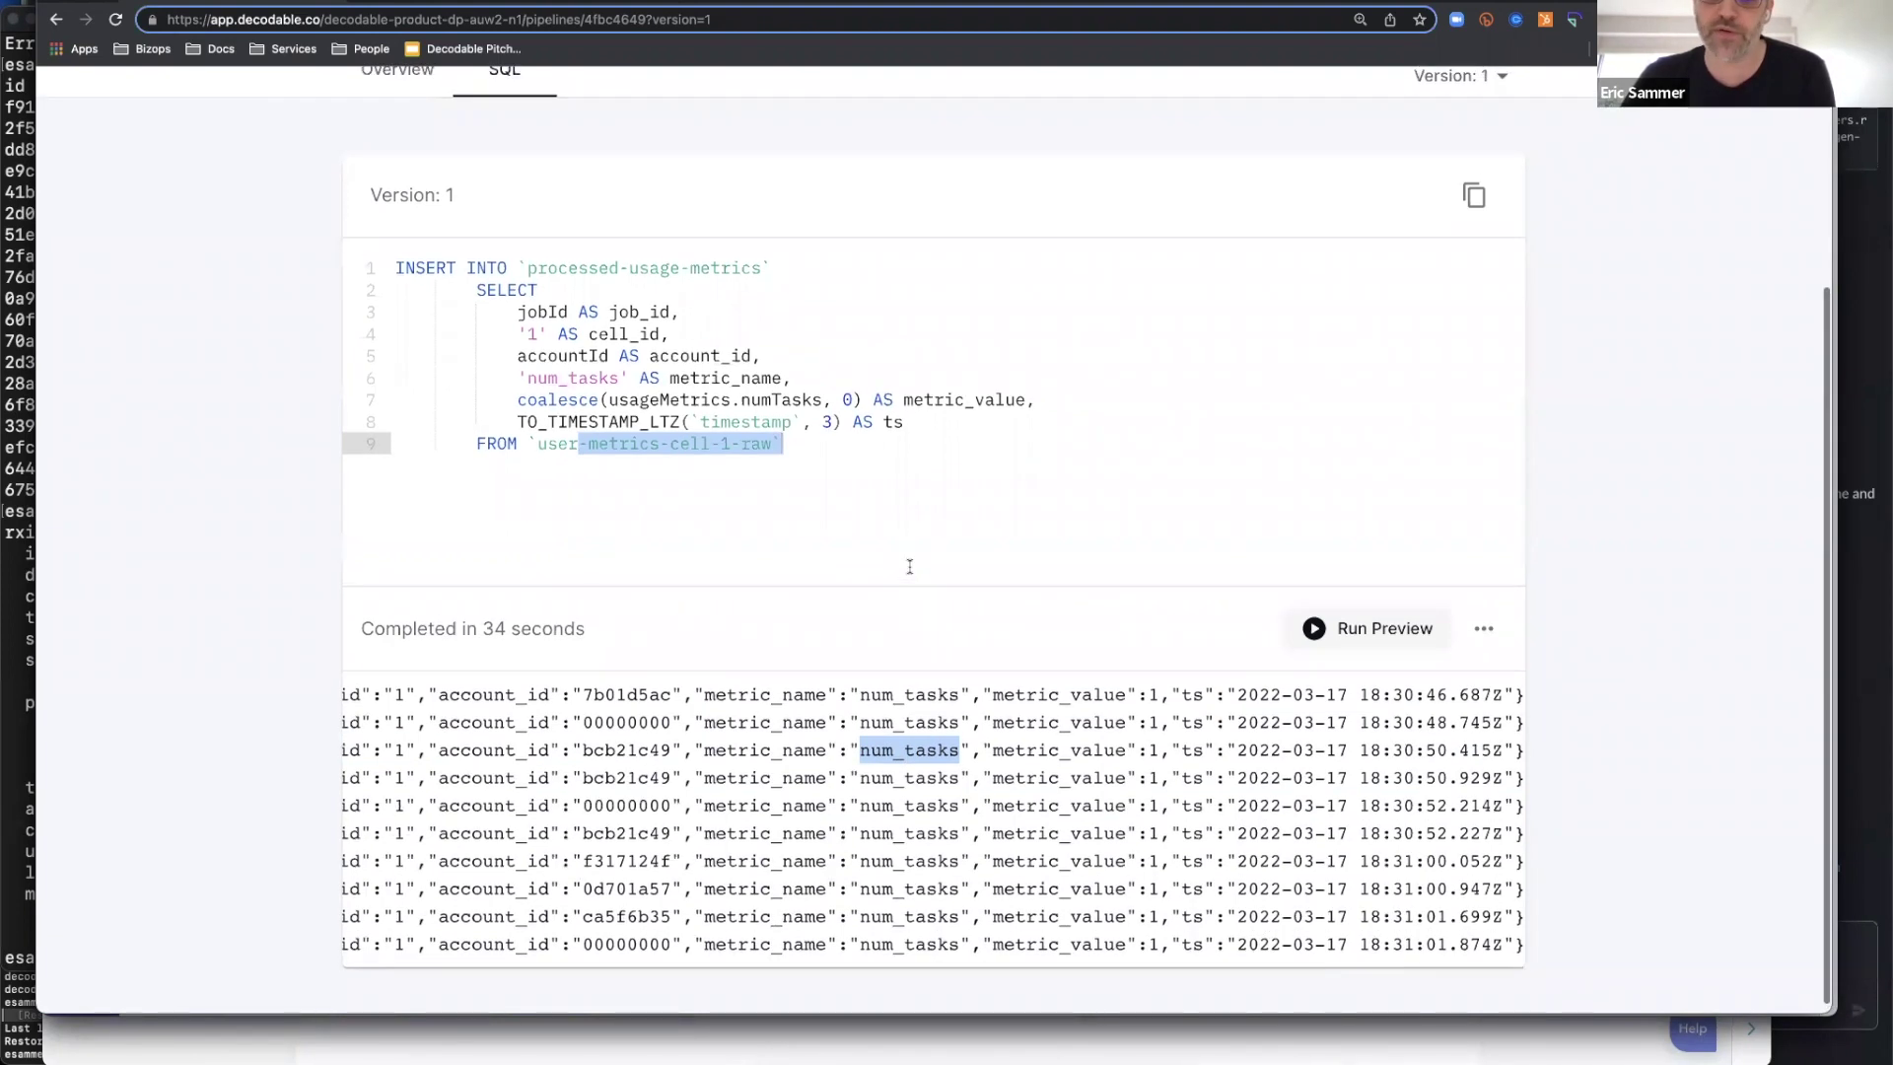
{"action": "scroll", "coordinate": [909, 566], "scroll_direction": "up", "scroll_amount": 3}
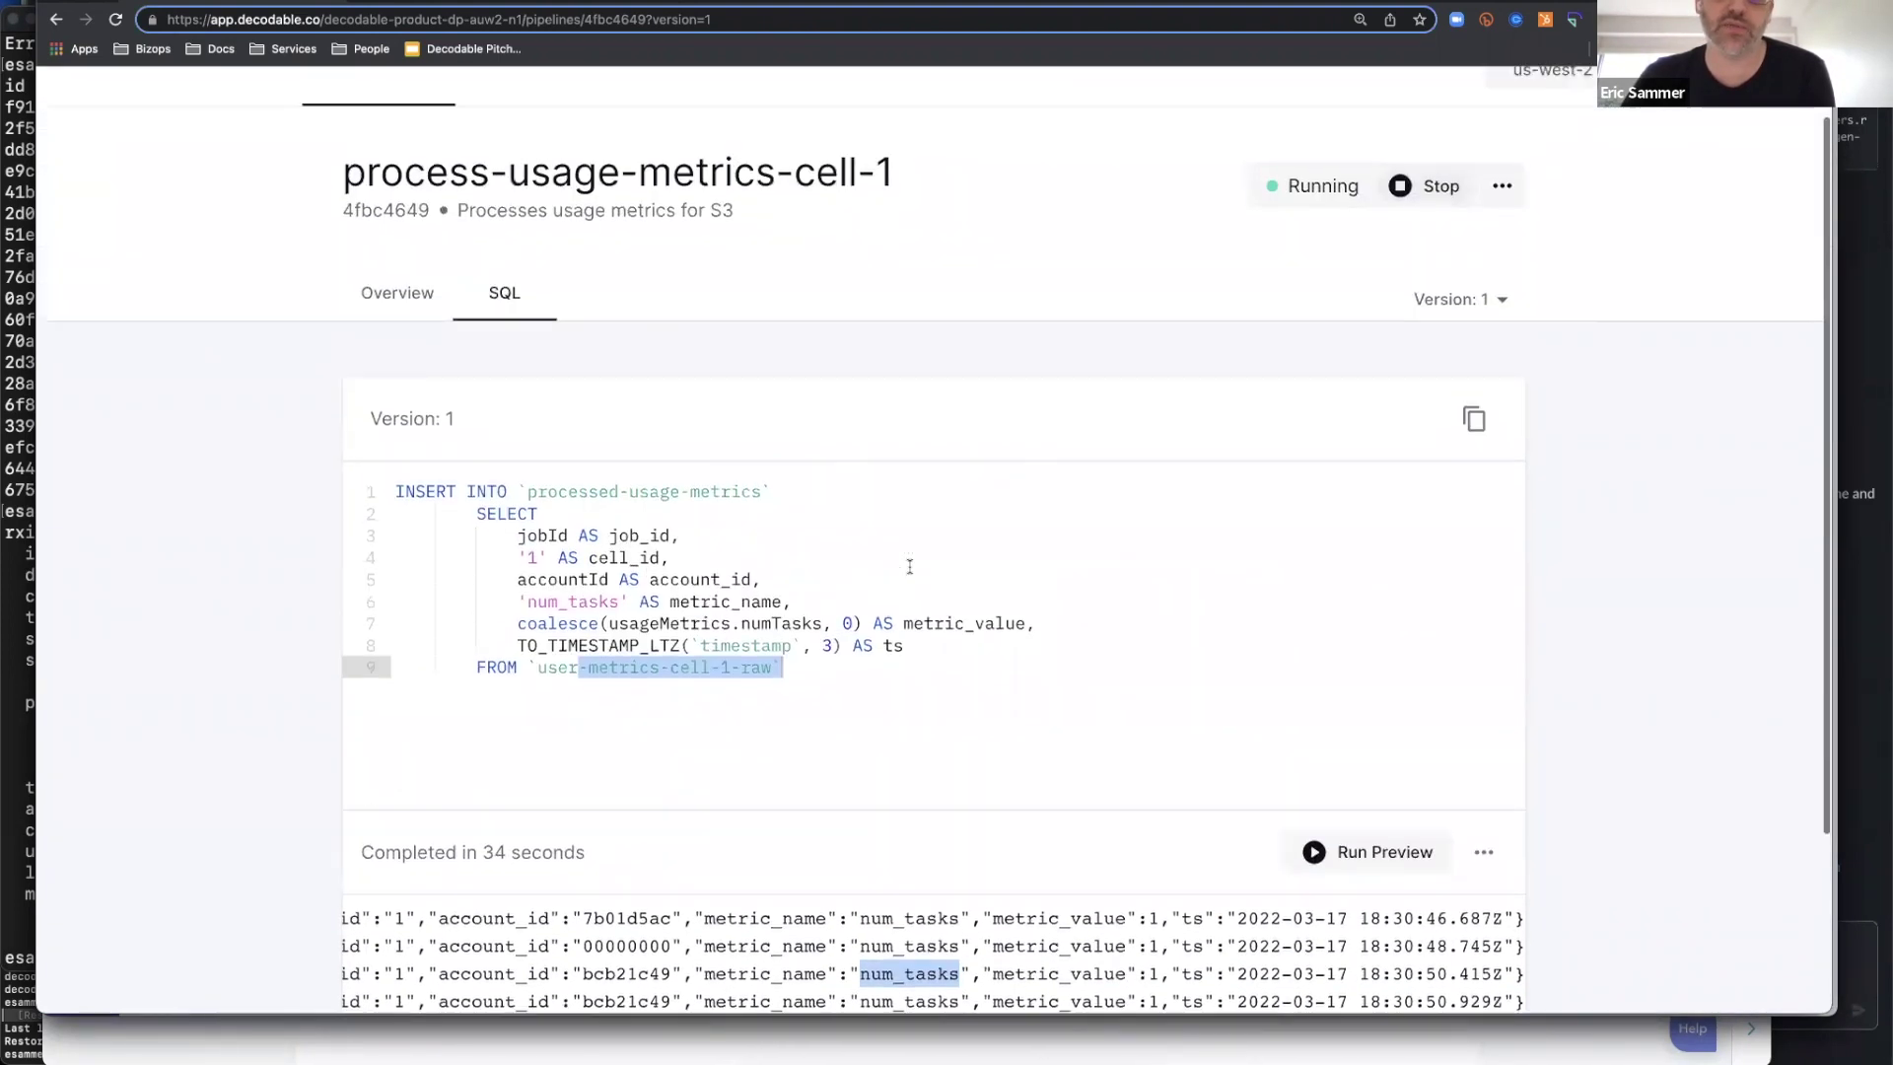
{"action": "scroll", "coordinate": [910, 566], "scroll_direction": "down", "scroll_amount": 1}
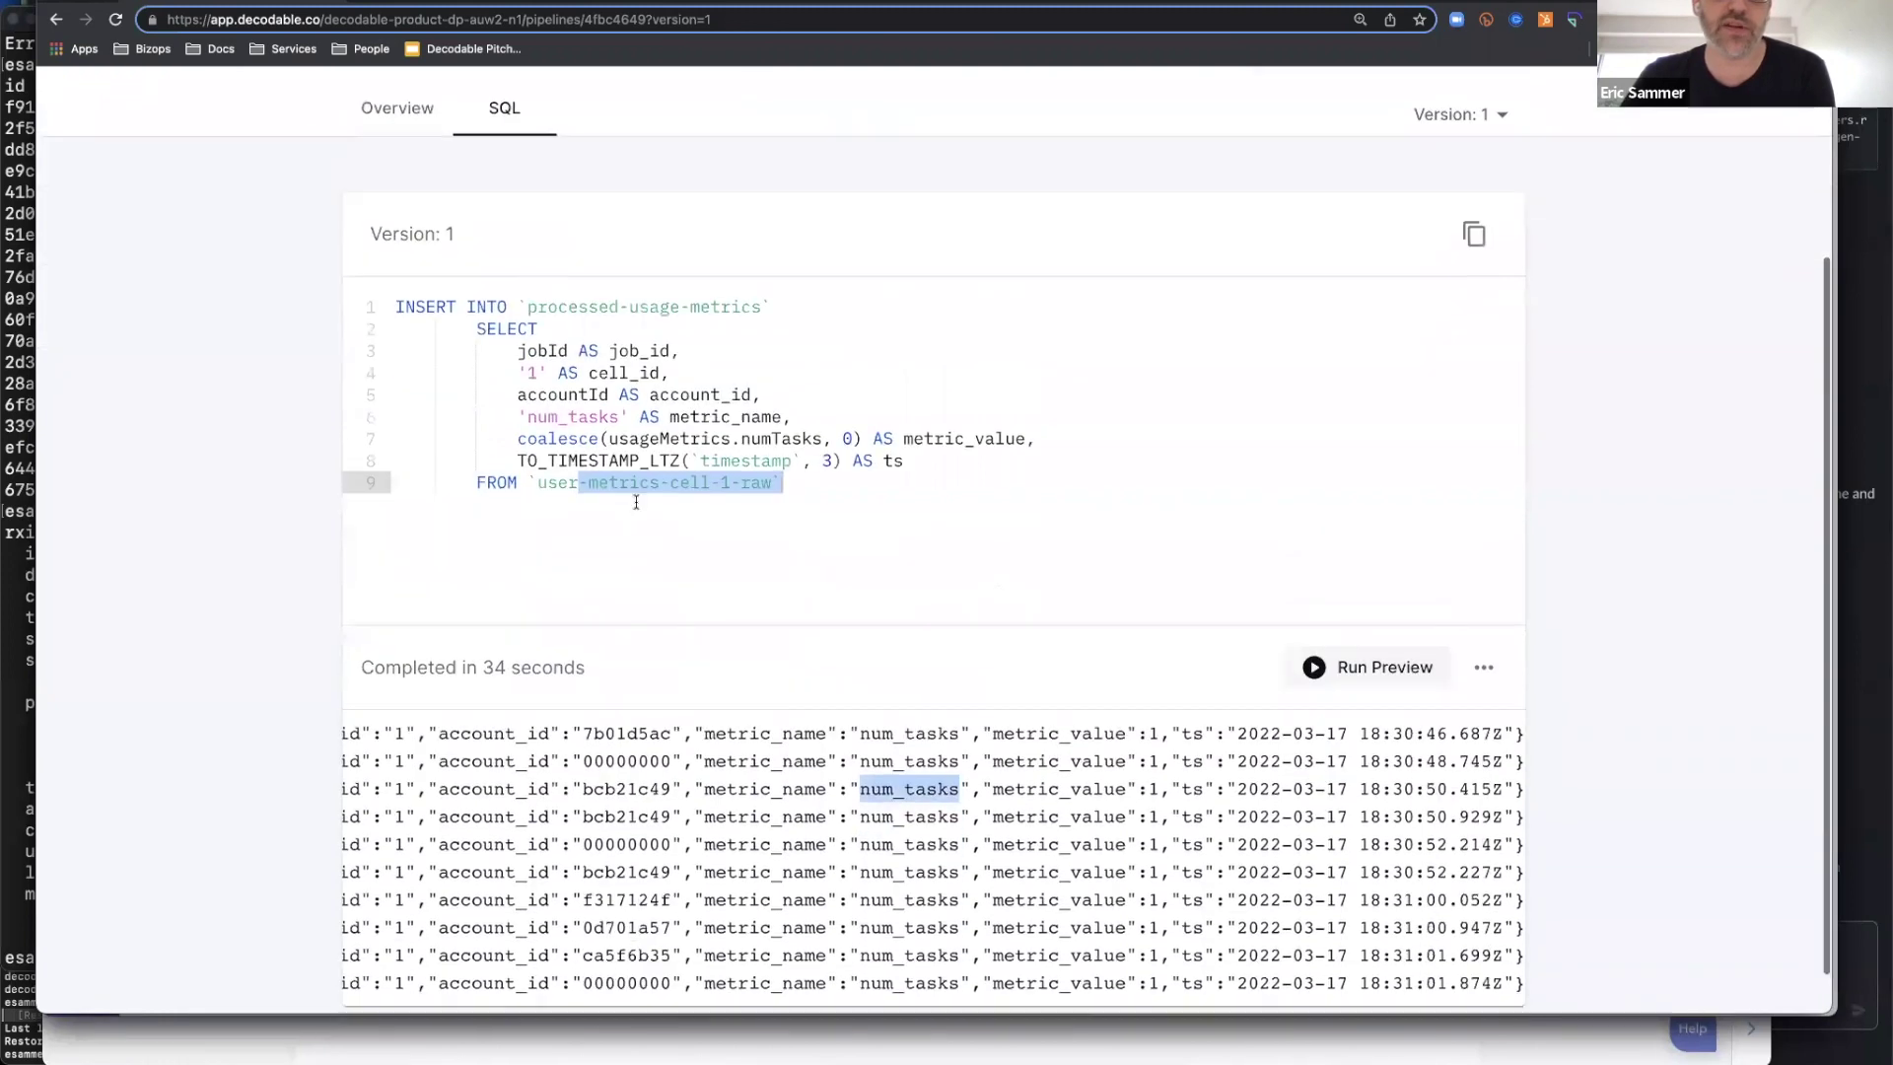
{"action": "scroll", "coordinate": [637, 499], "scroll_direction": "up", "scroll_amount": 2}
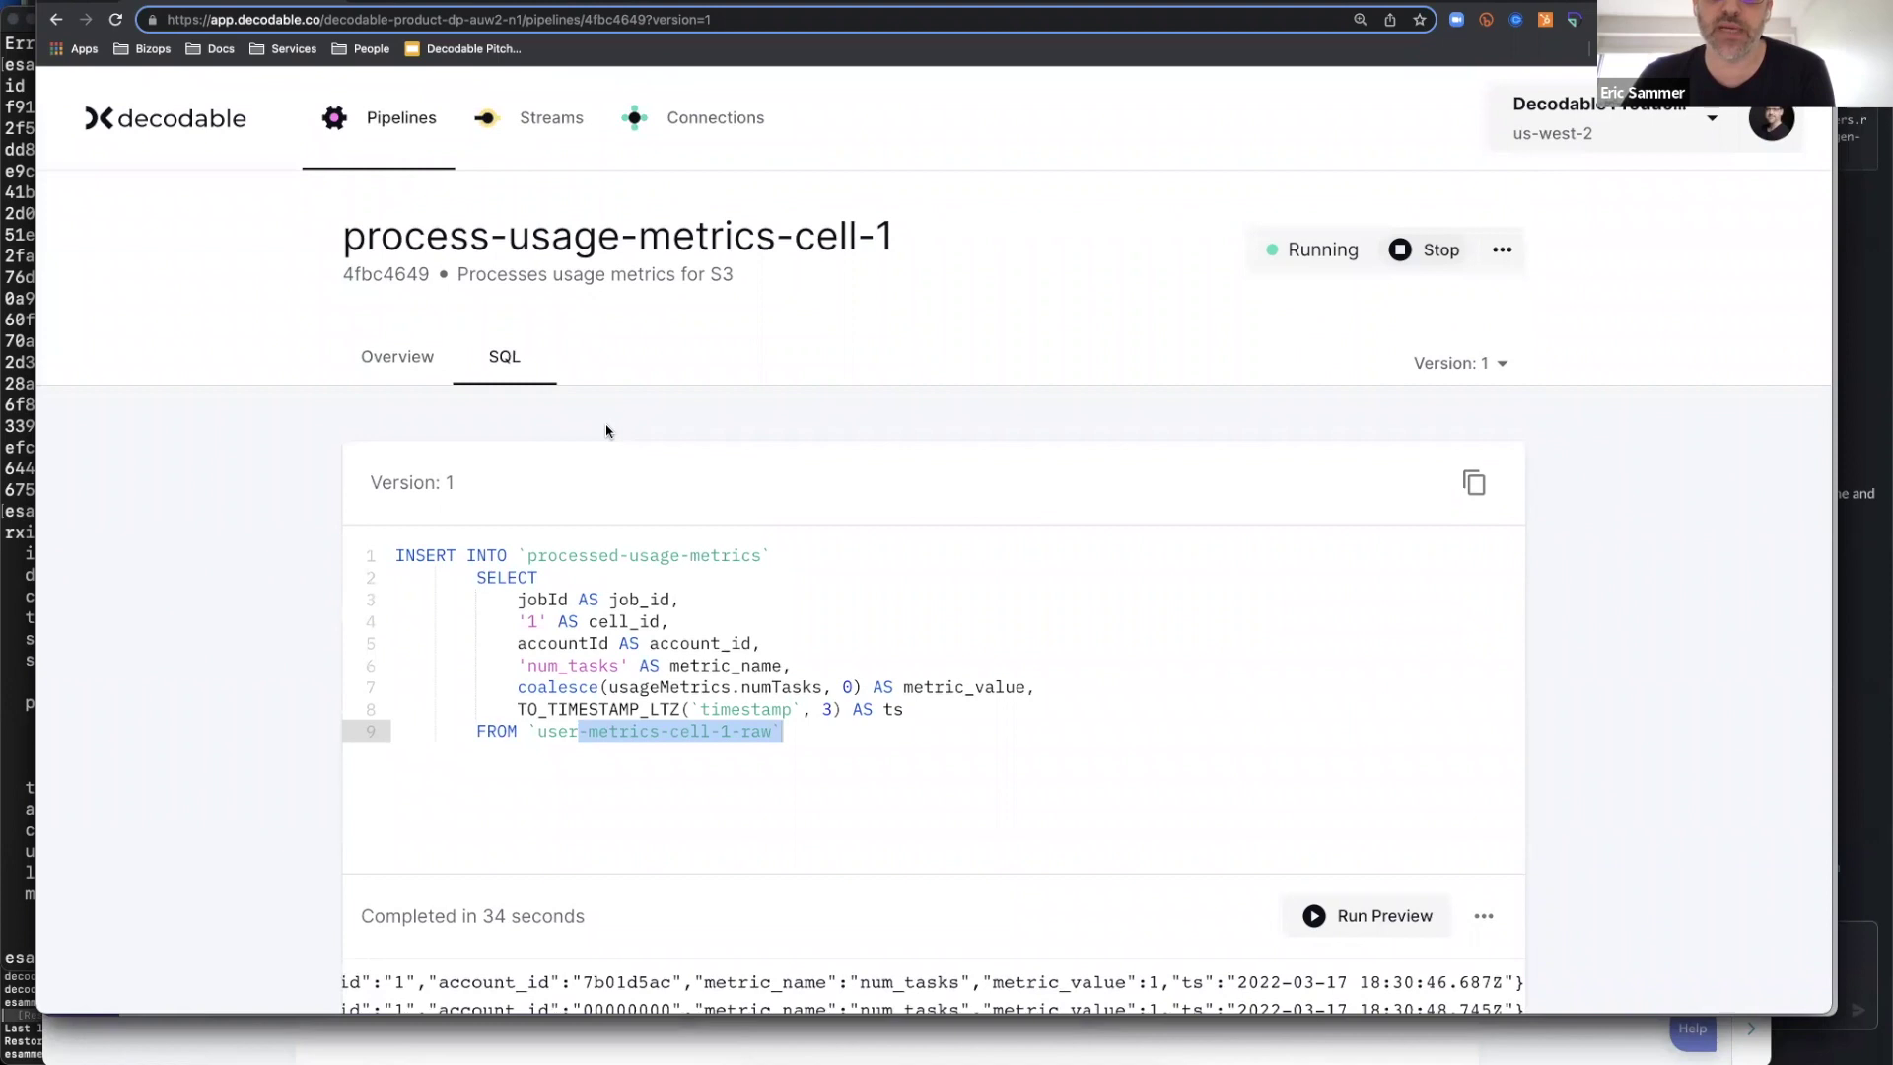
Return to the pipeline's overview and examine its input and output metrics, highlighting the input records per second
{"action": "left_click", "coordinate": [404, 359]}
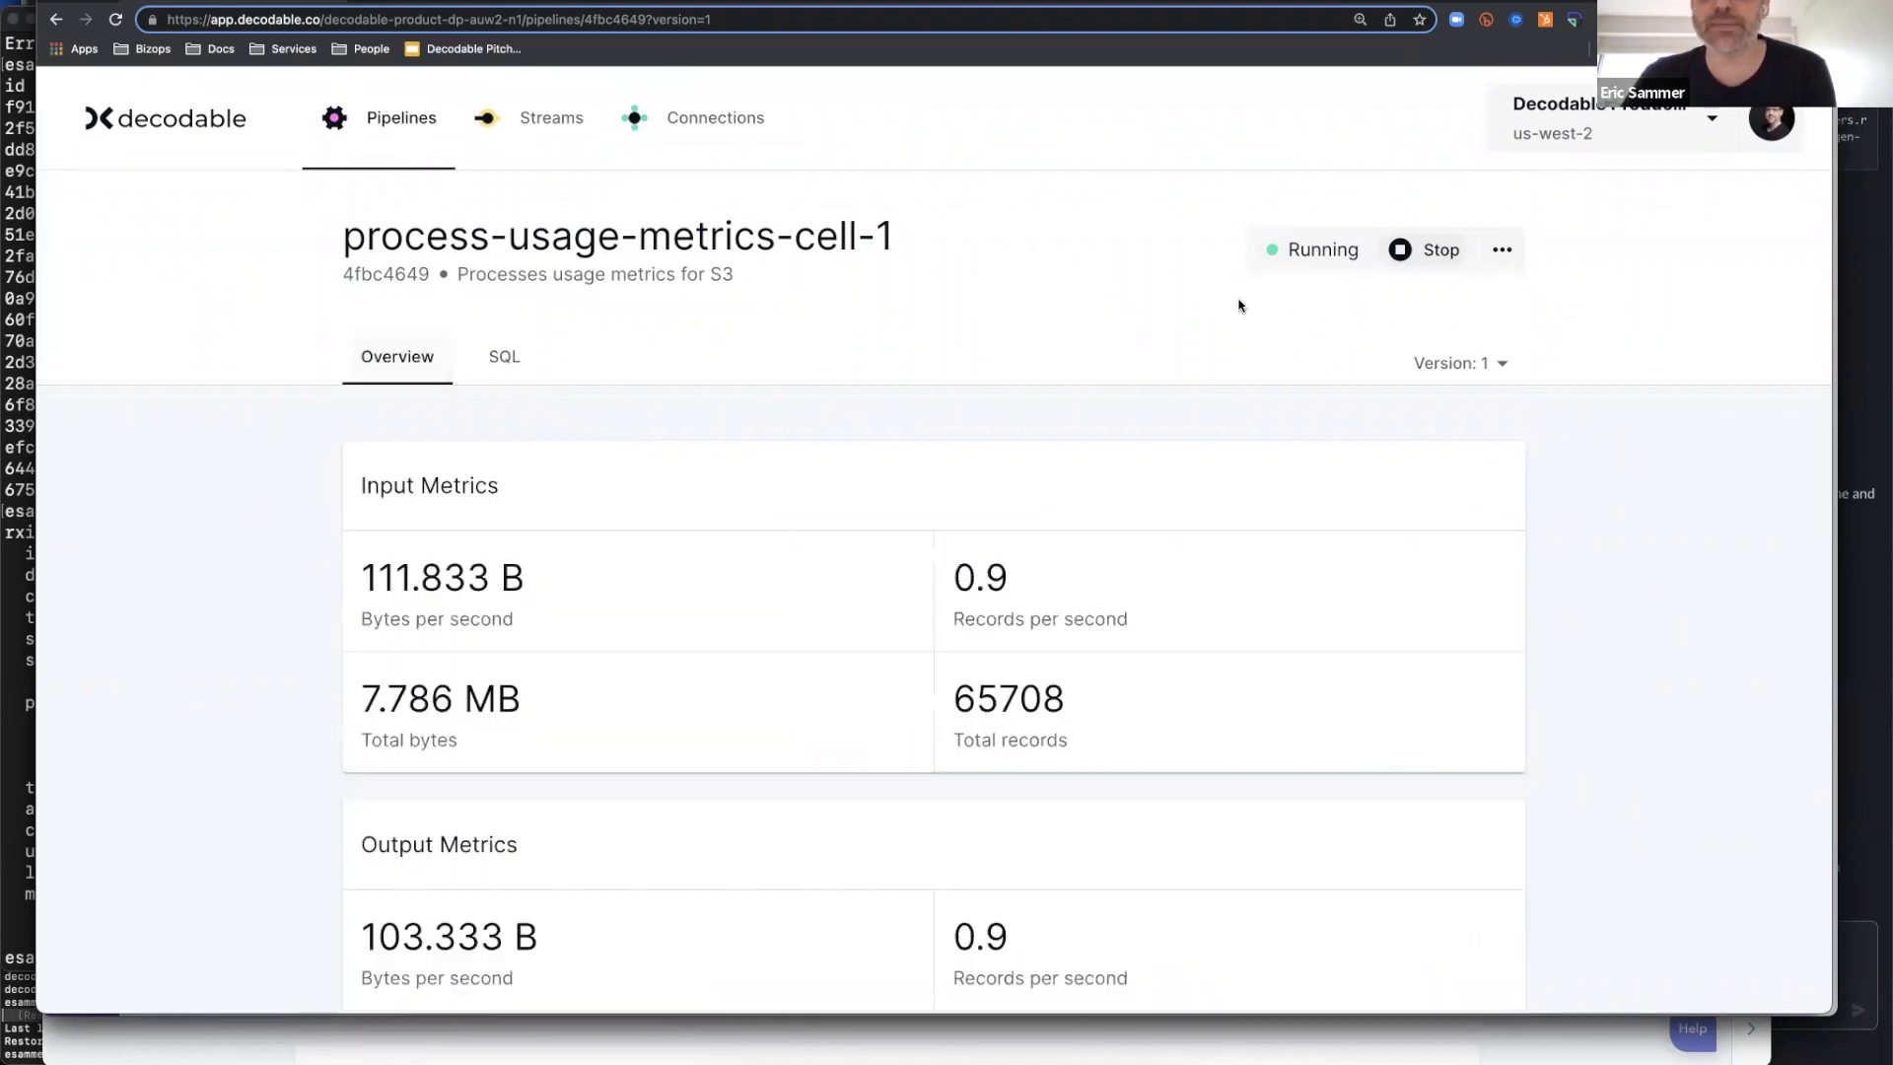
{"action": "scroll", "coordinate": [955, 419], "scroll_direction": "down", "scroll_amount": 3}
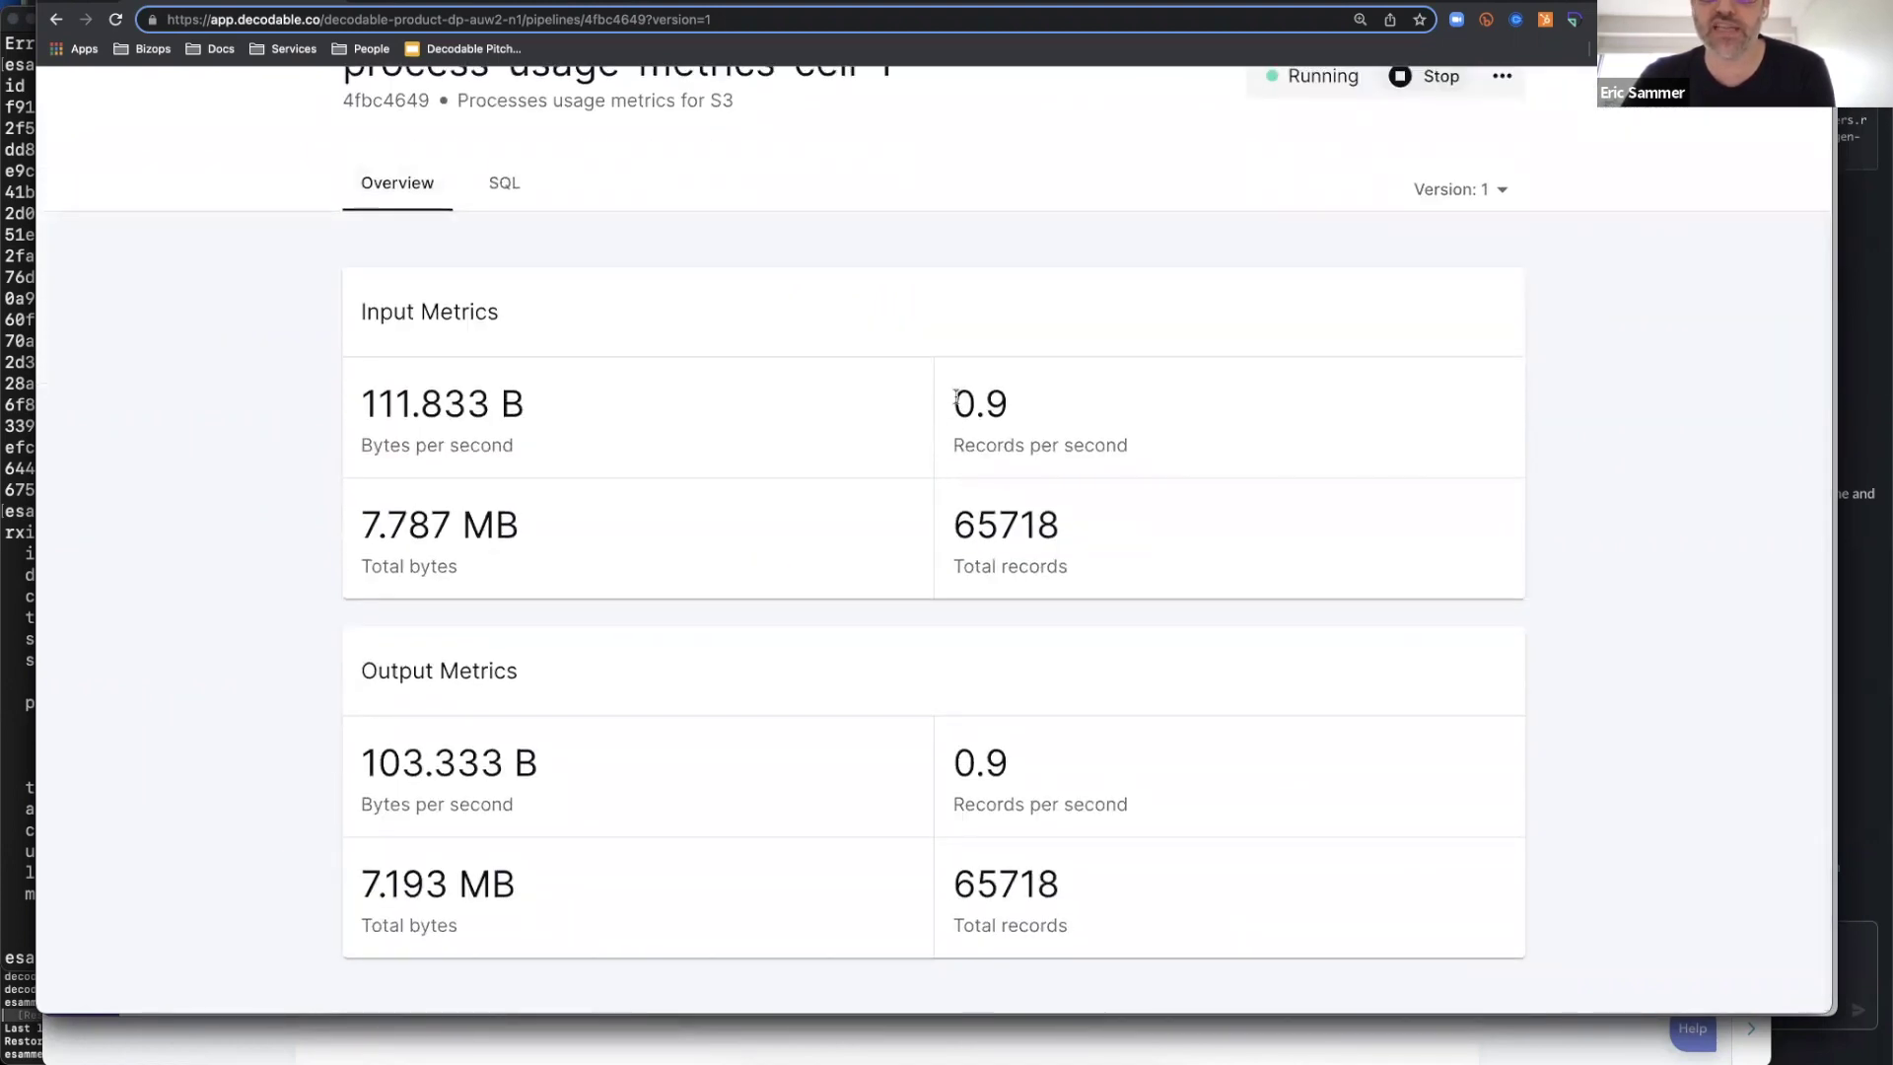
{"action": "double_click", "coordinate": [1041, 417]}
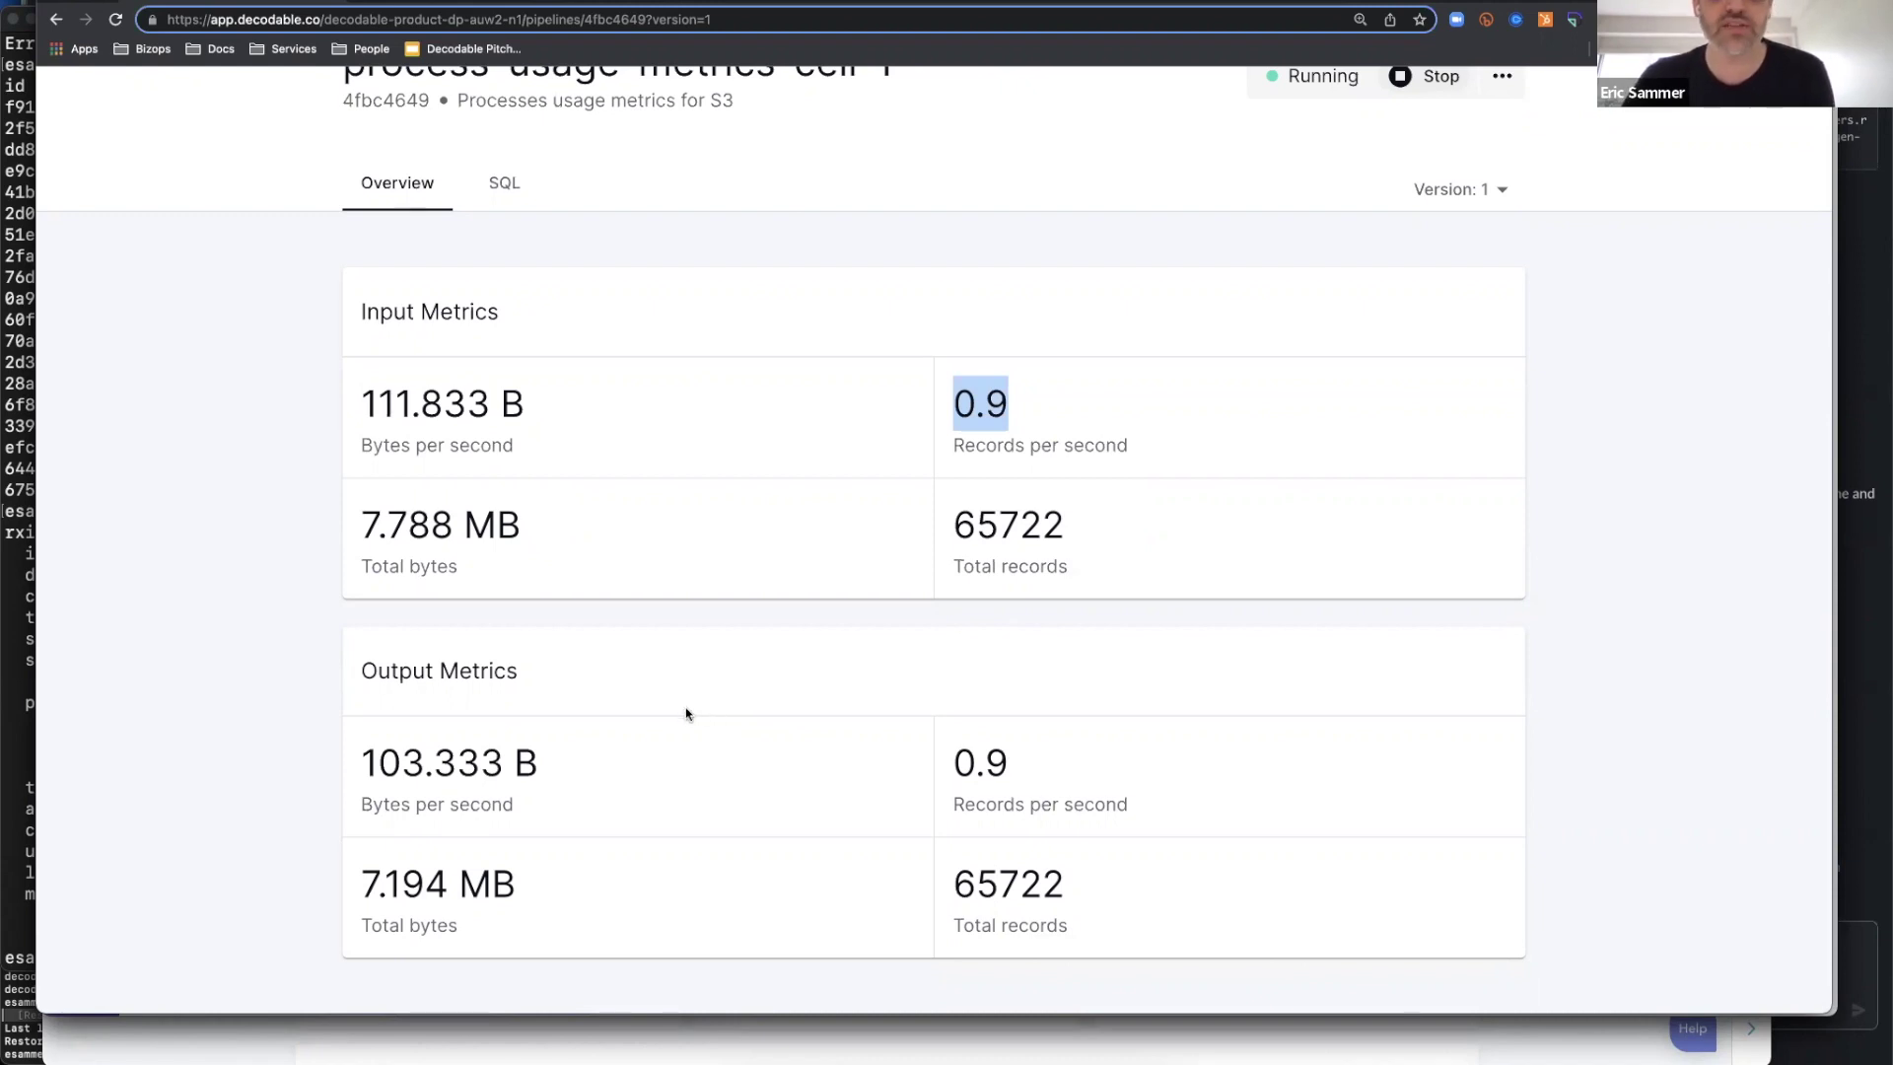
{"action": "scroll", "coordinate": [686, 714], "scroll_direction": "up", "scroll_amount": 1}
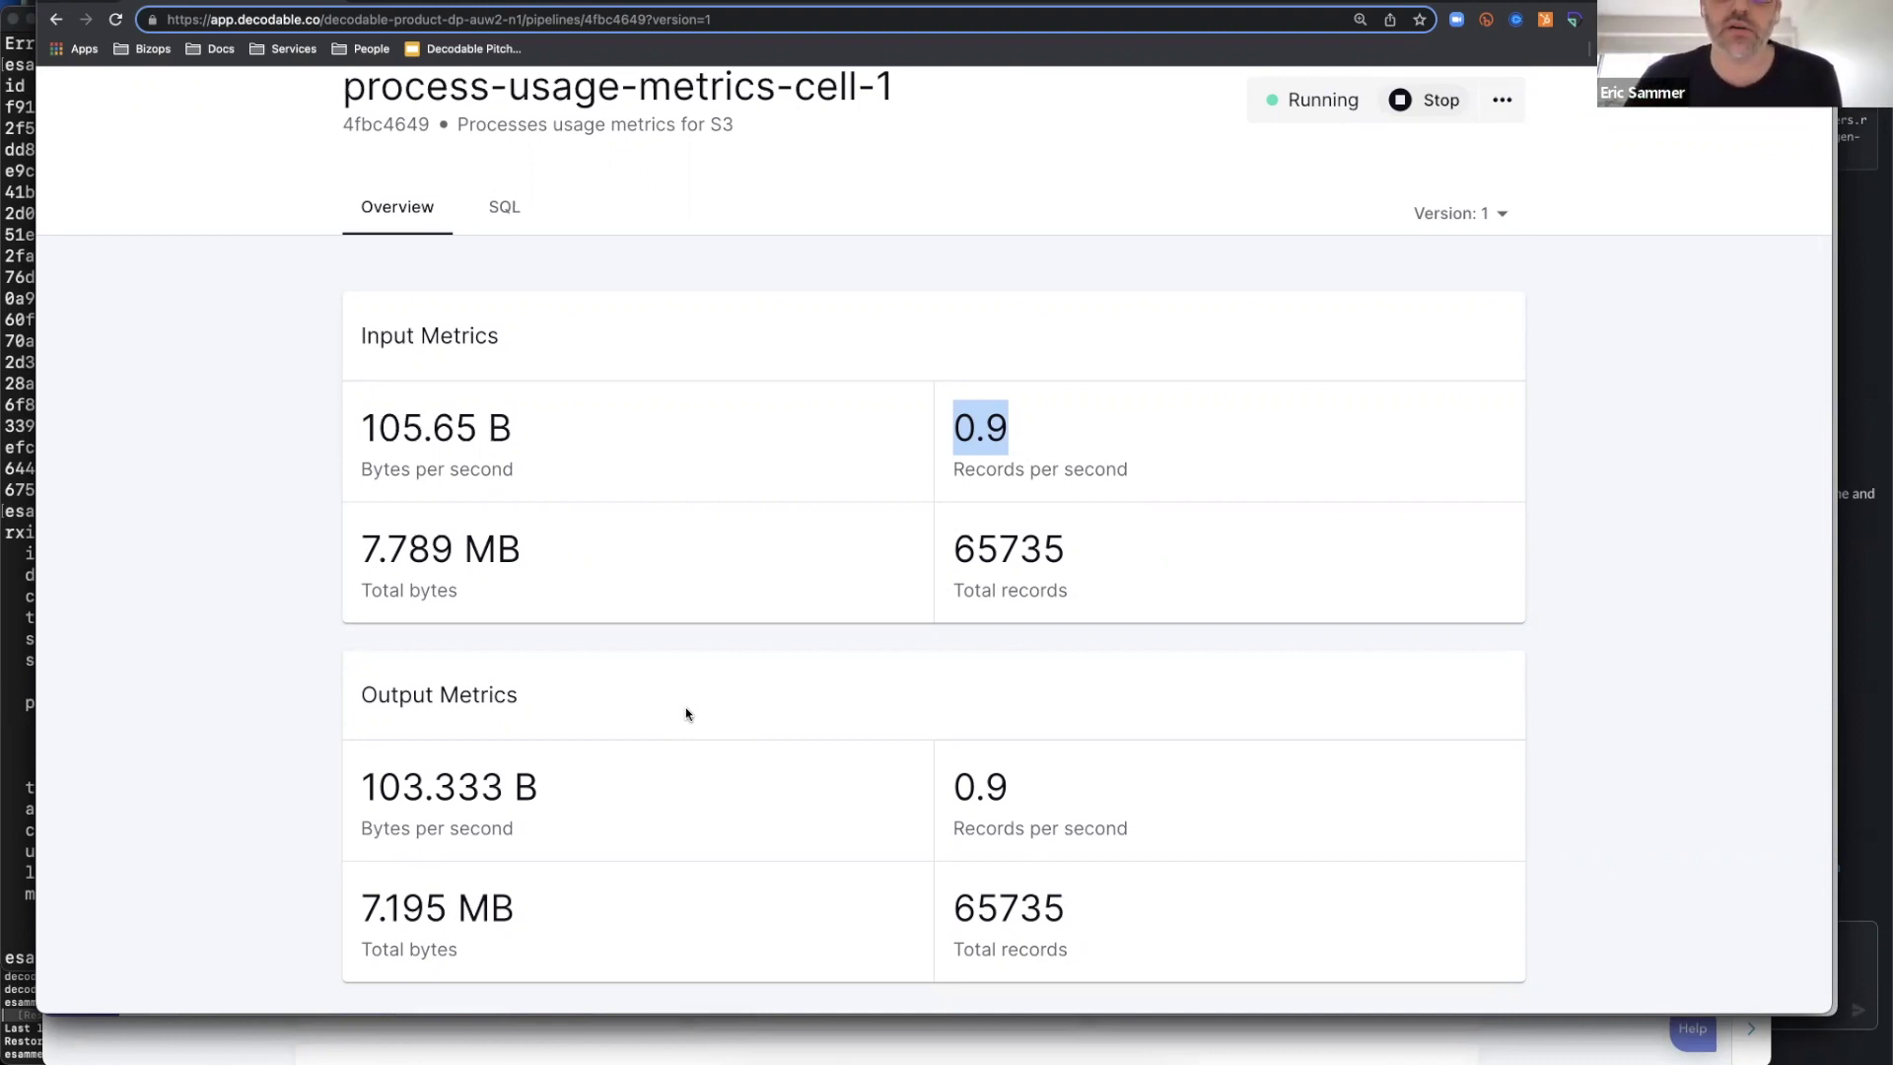
Switch to the terminal and recall the command aws s3 ls decodable-product-usage/usage-metrics-dogfood/ without running it
{"action": "key", "text": "super+Tab"}
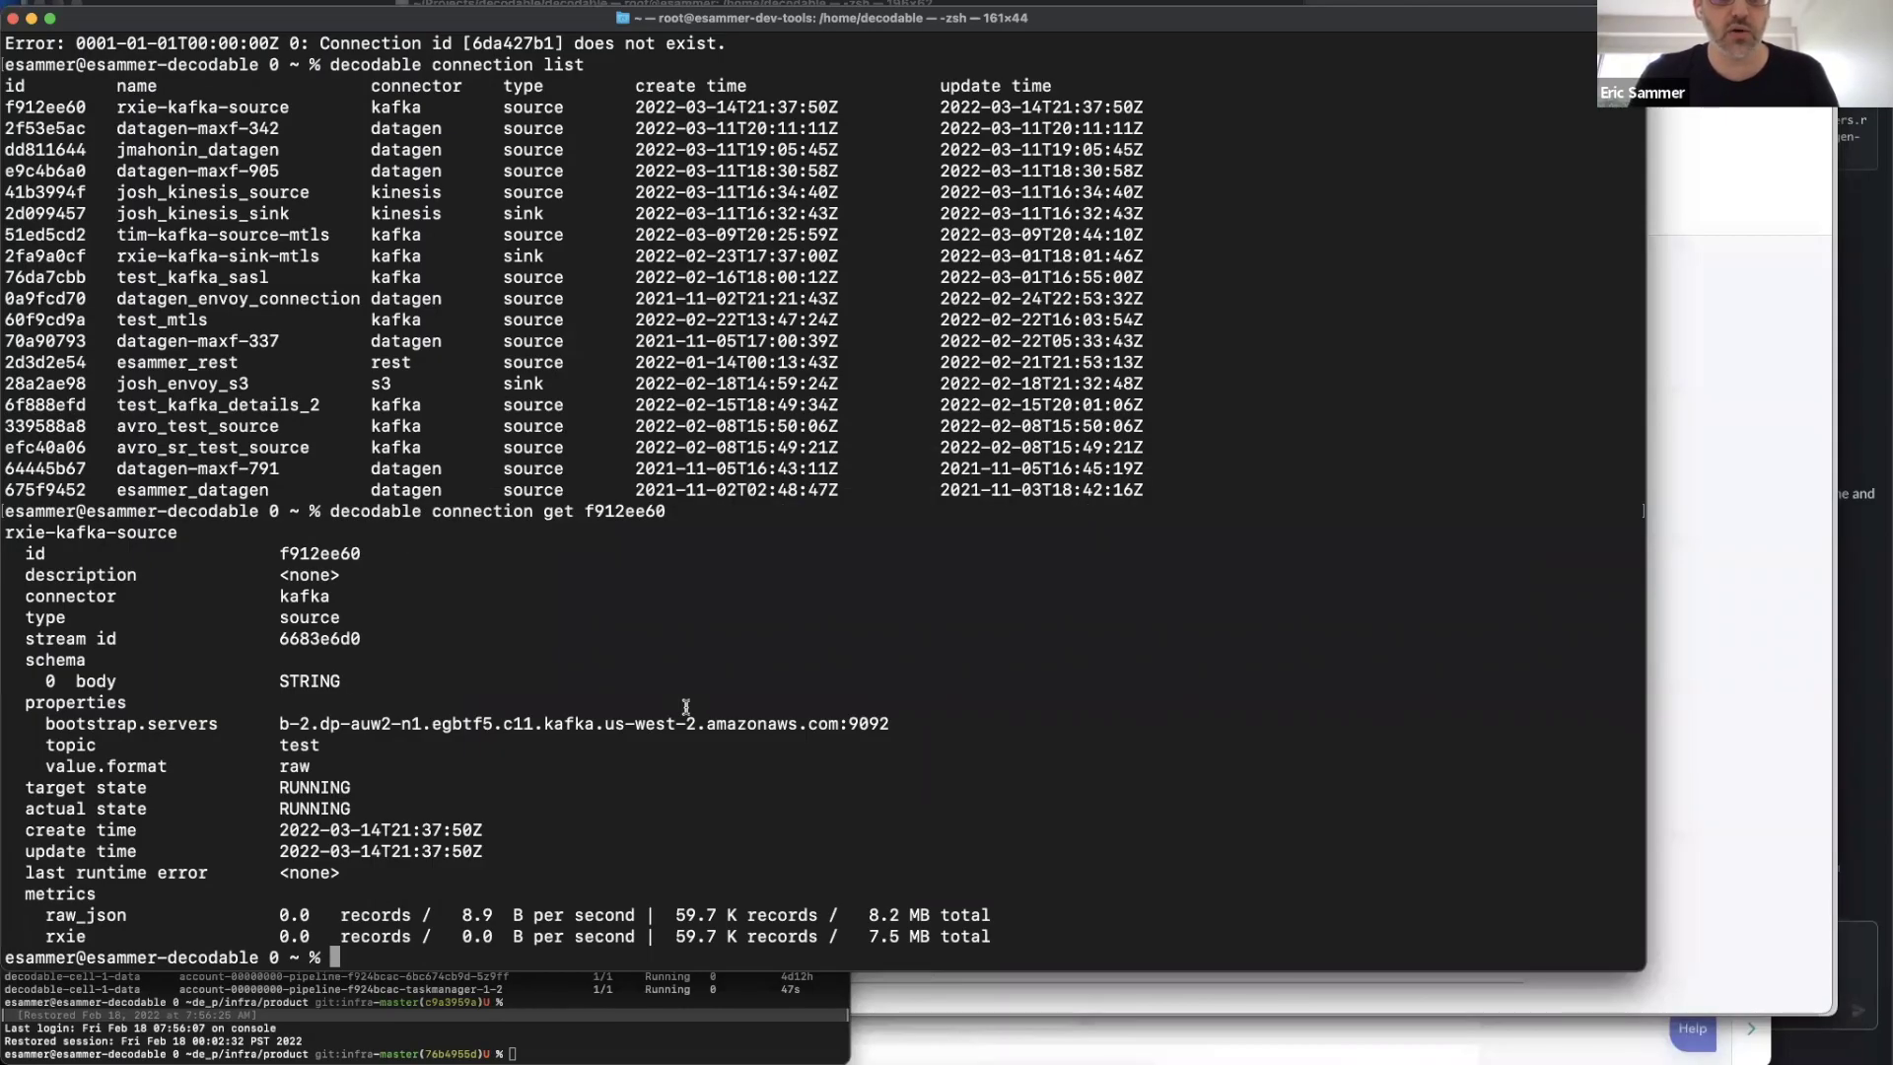
{"action": "key", "text": "ctrl+r"}
{"action": "type", "text": "aws"}
{"action": "key", "text": "ctrl+e"}
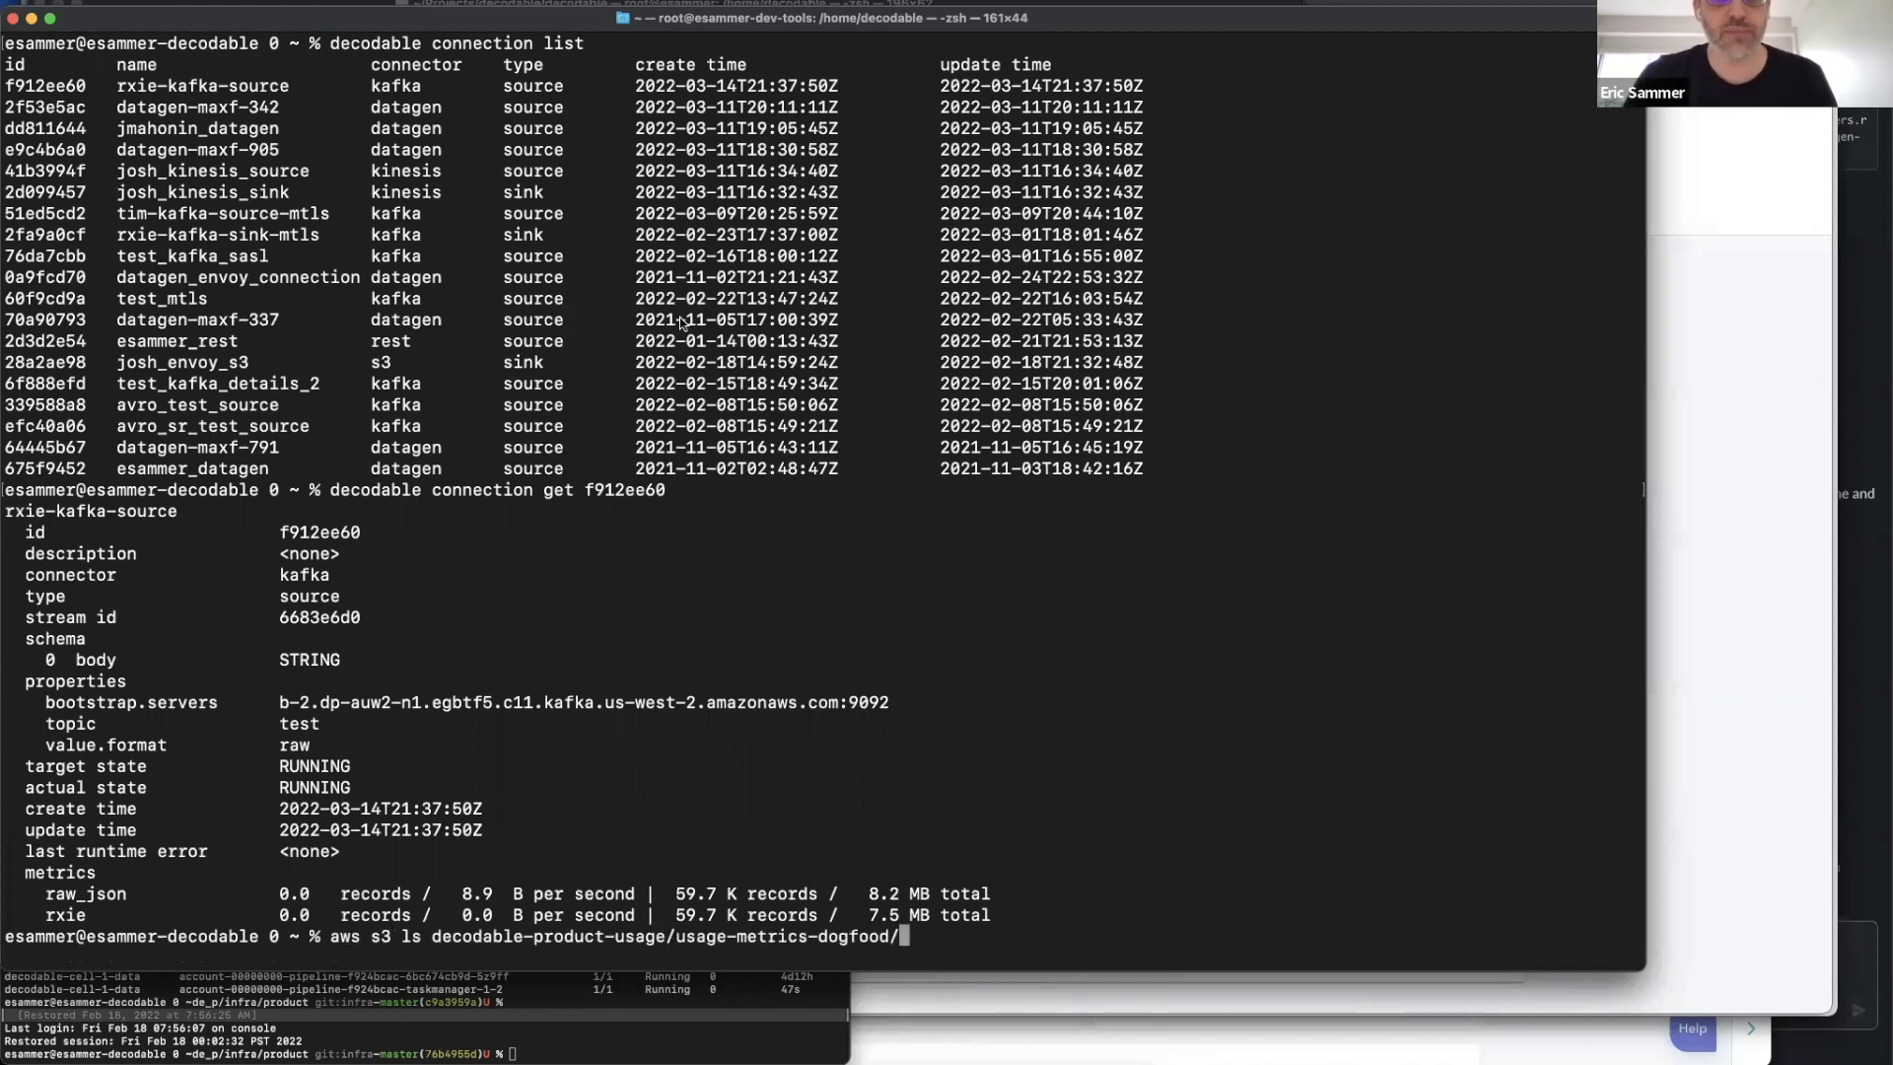
Return to Decodable in the browser and examine the usage-metrics-output connection's details for its S3 bucket and directory
{"action": "key", "text": "super+Tab"}
{"action": "left_click", "coordinate": [707, 126]}
{"action": "left_click", "coordinate": [706, 493]}
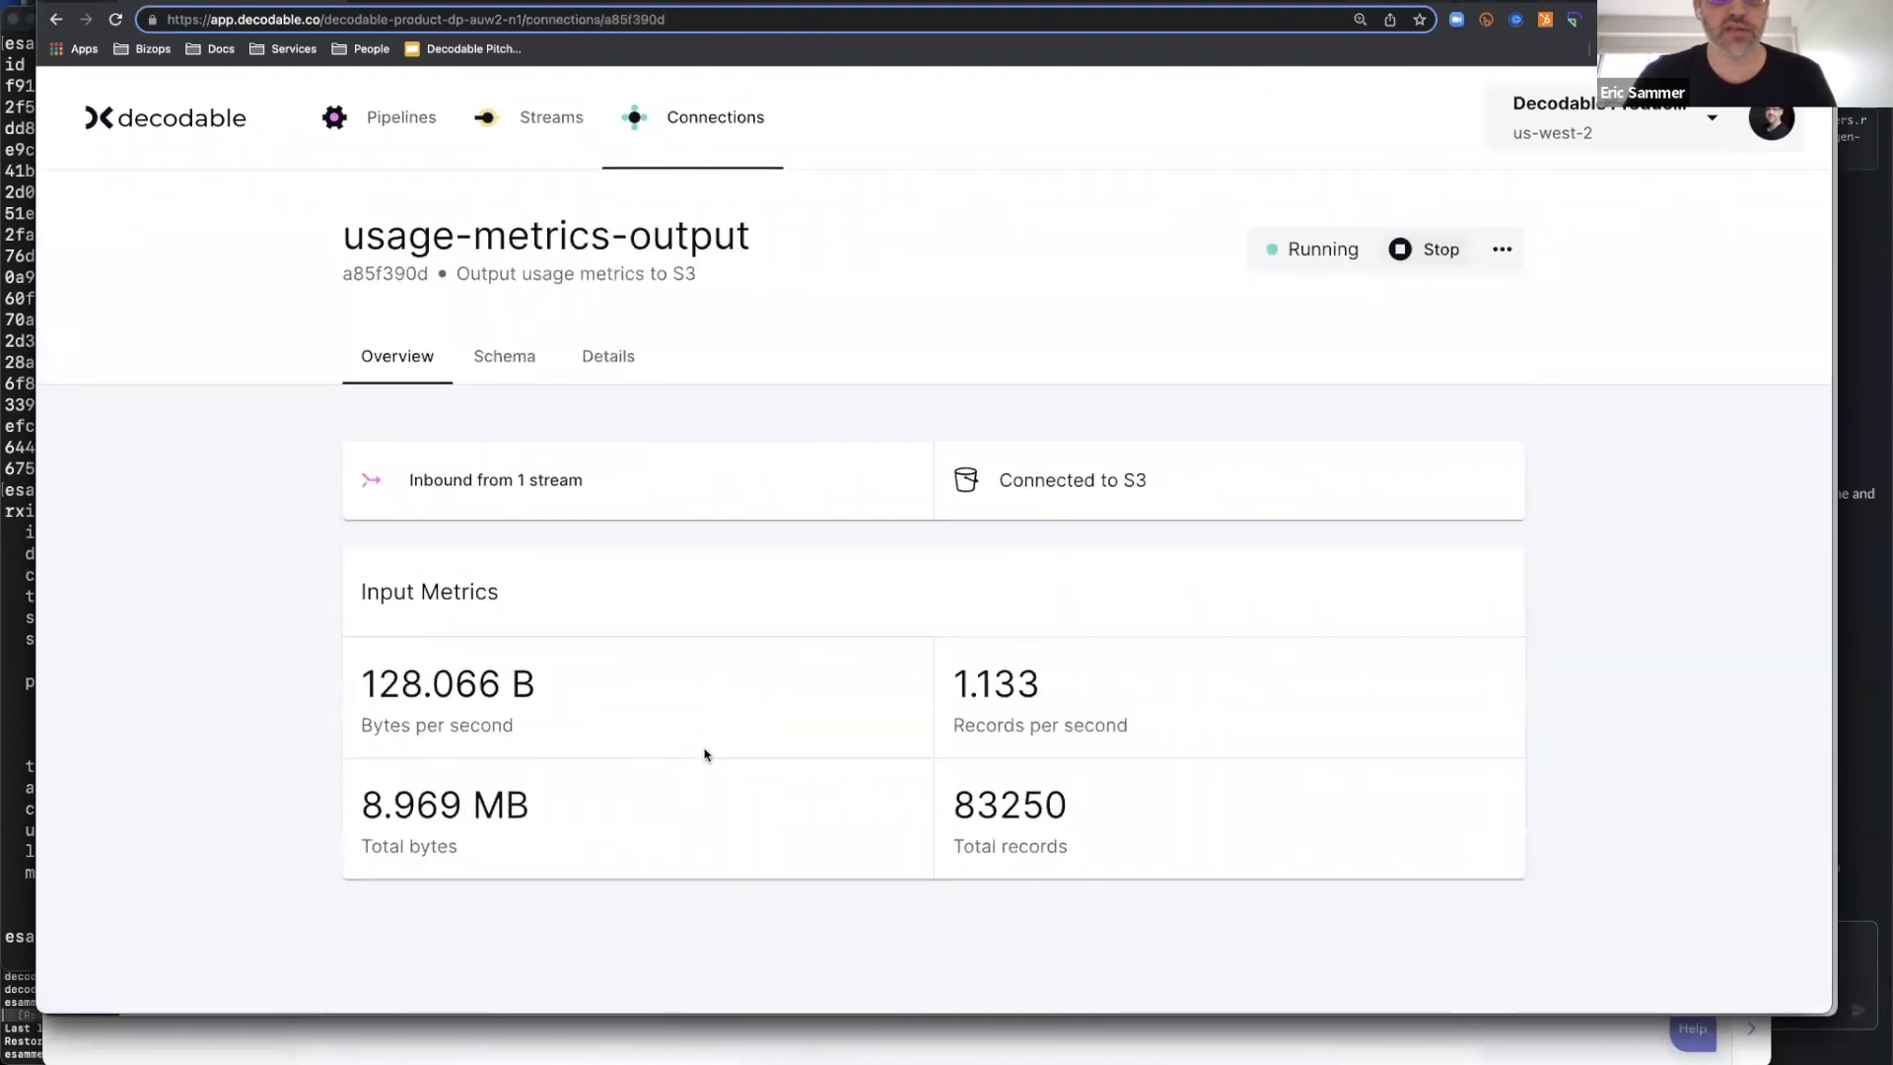
{"action": "left_click", "coordinate": [598, 357]}
{"action": "scroll", "coordinate": [611, 613], "scroll_direction": "down", "scroll_amount": 3}
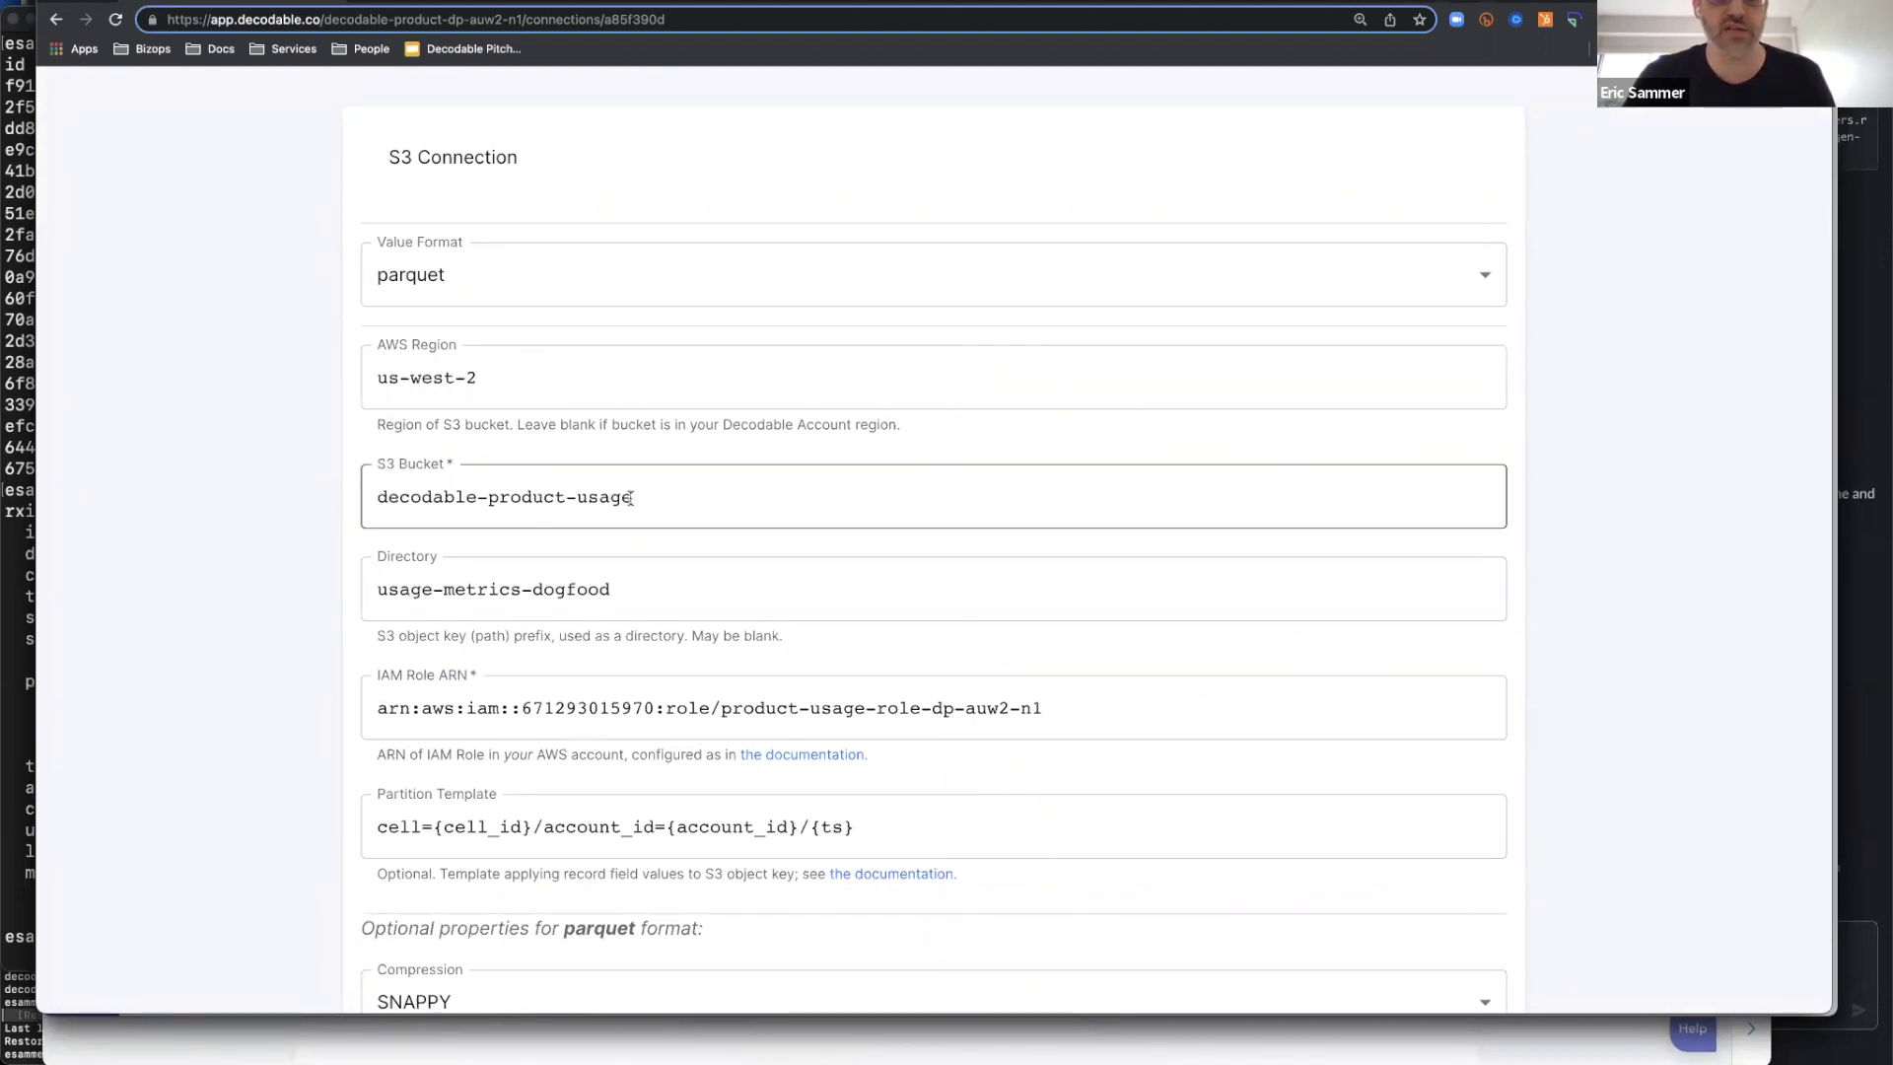
Switch to the terminal, run the prepared S3 listing of usage-metrics-dogfood, and highlight part of the _uncommitted prefix
{"action": "key", "text": "super+Tab"}
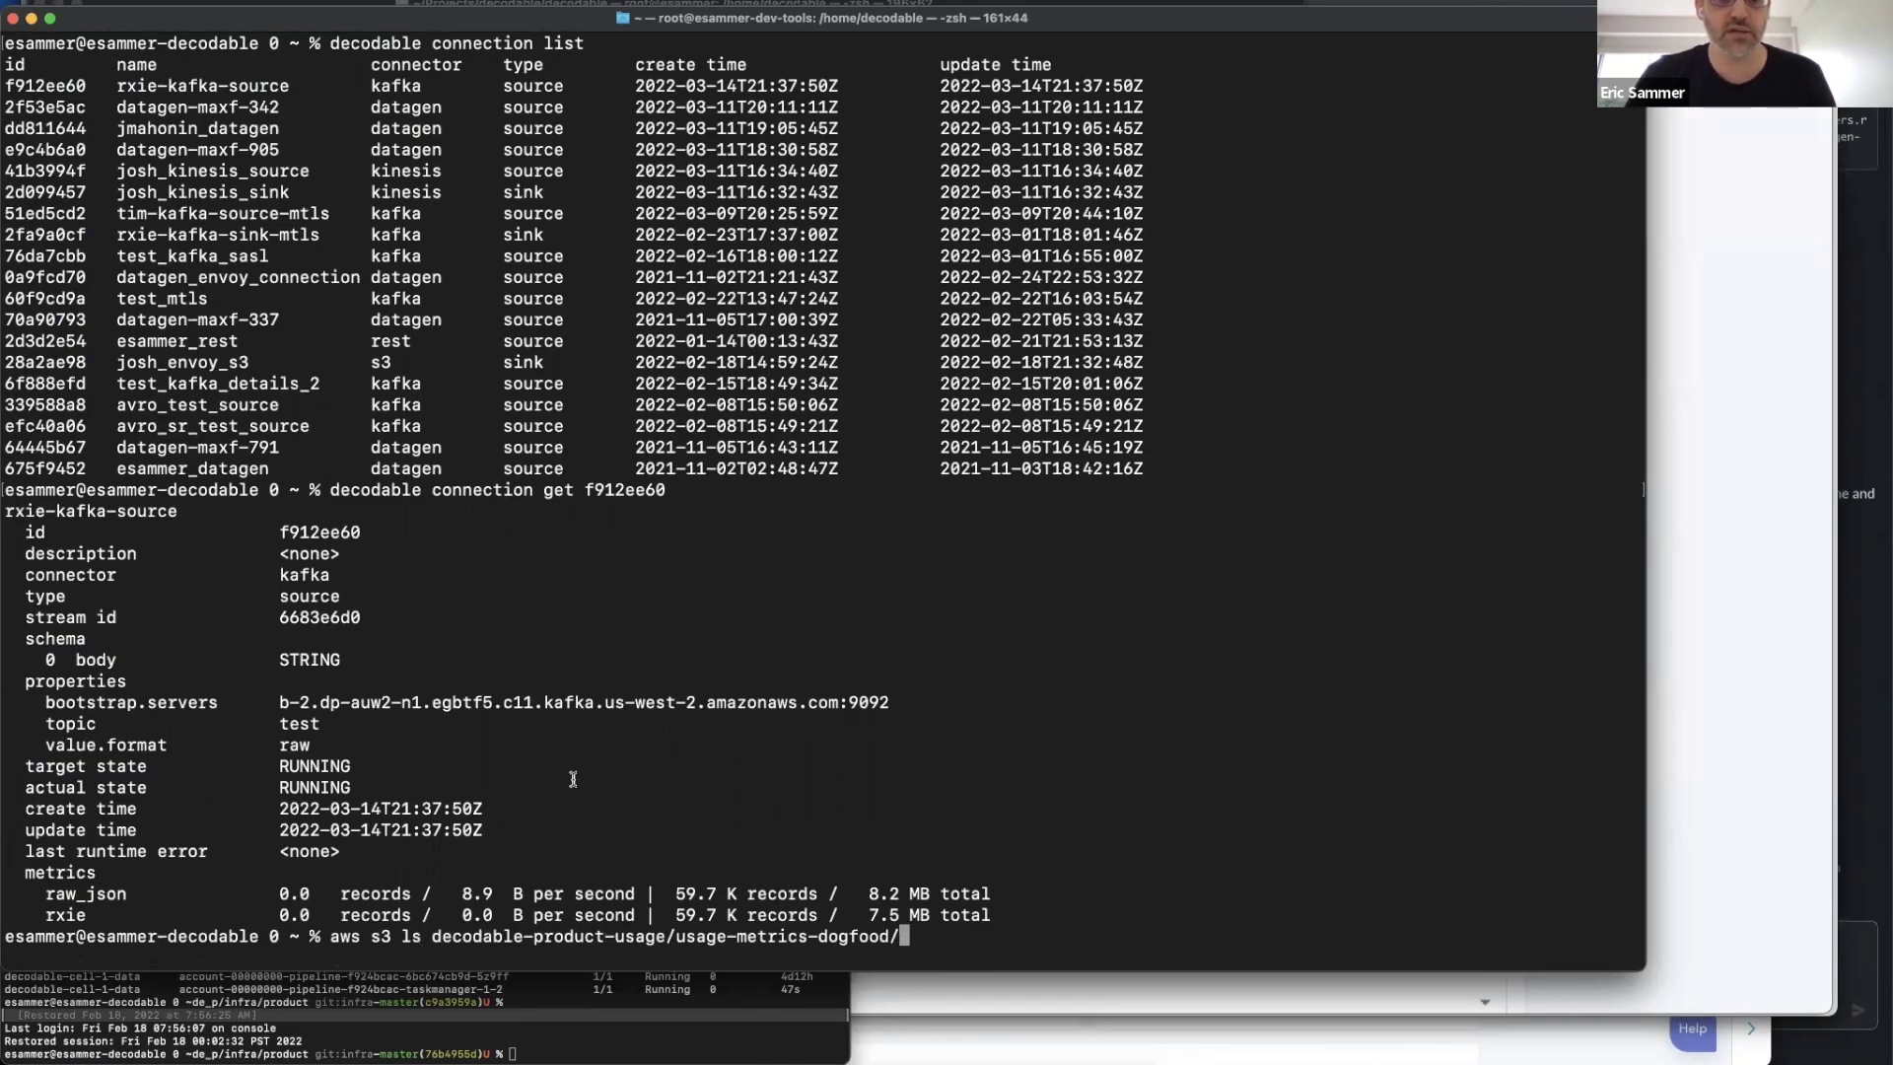
{"action": "key", "text": "Return"}
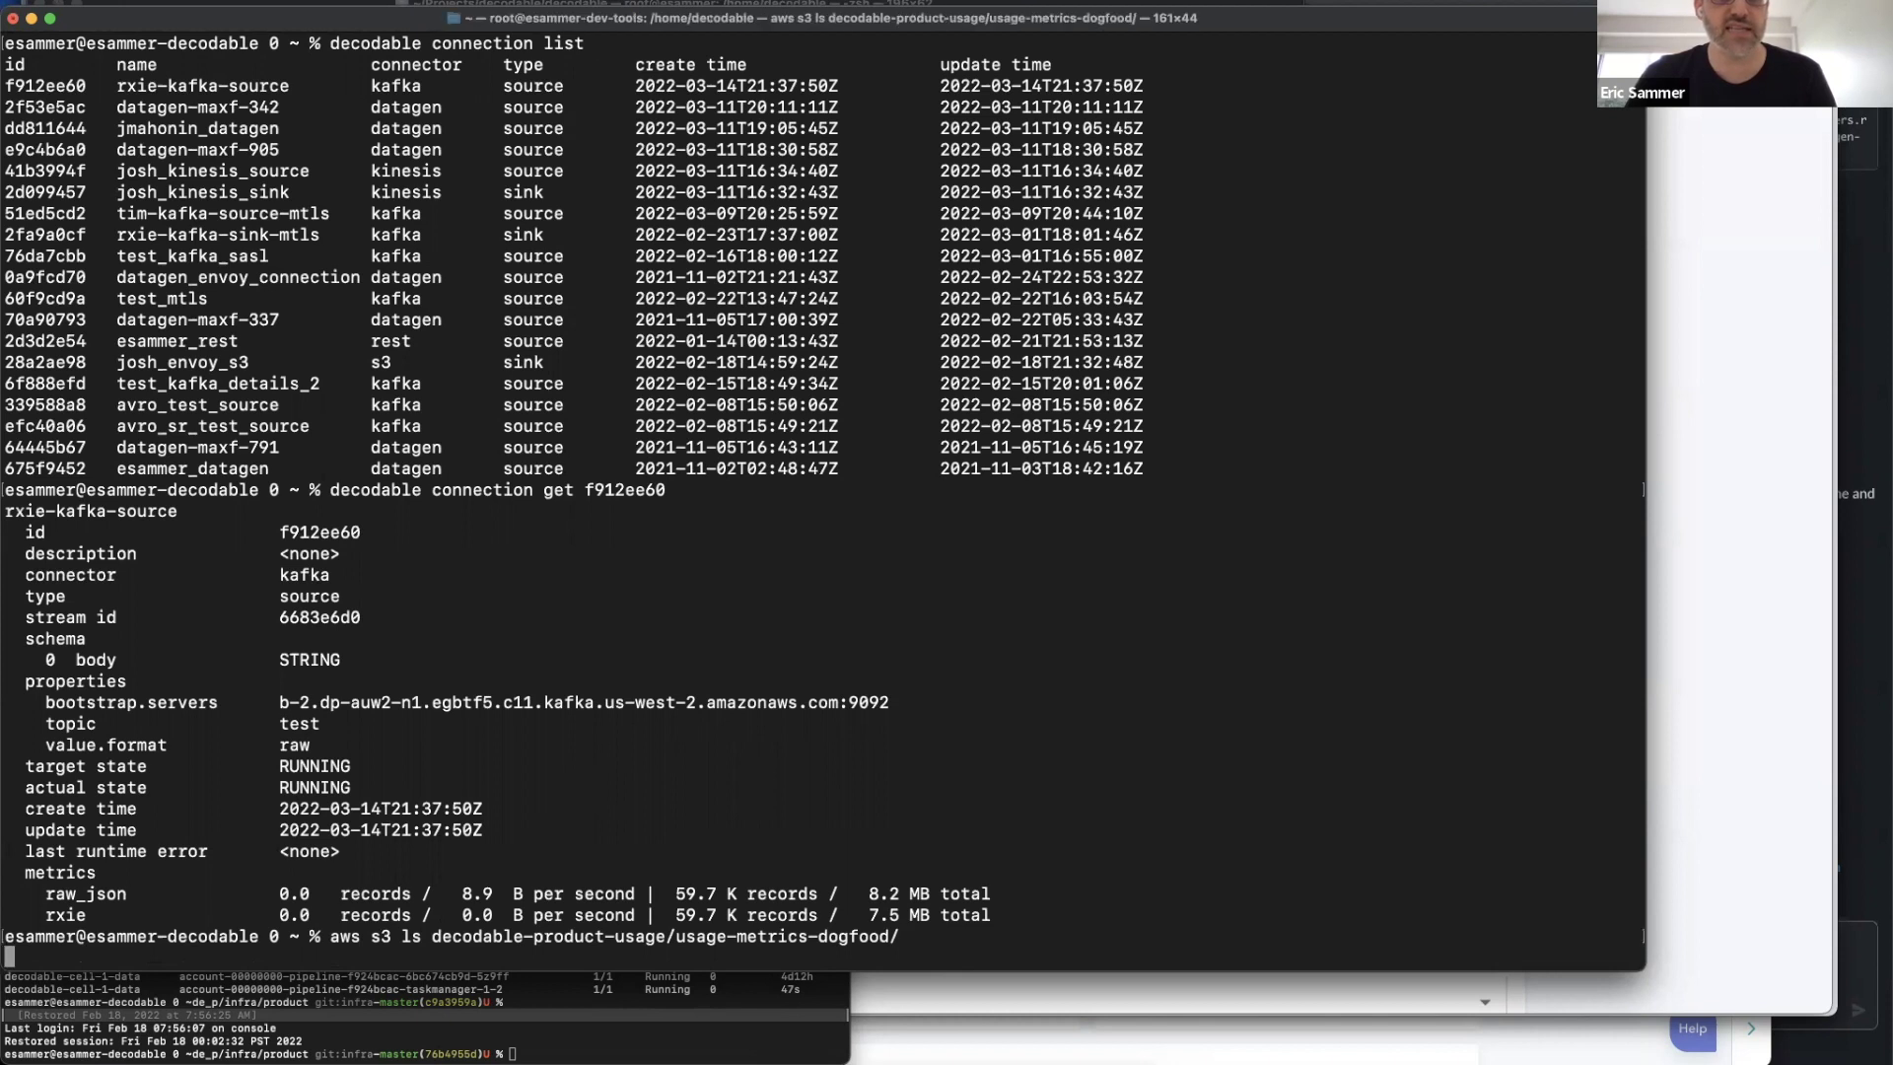
{"action": "key", "text": "Up"}
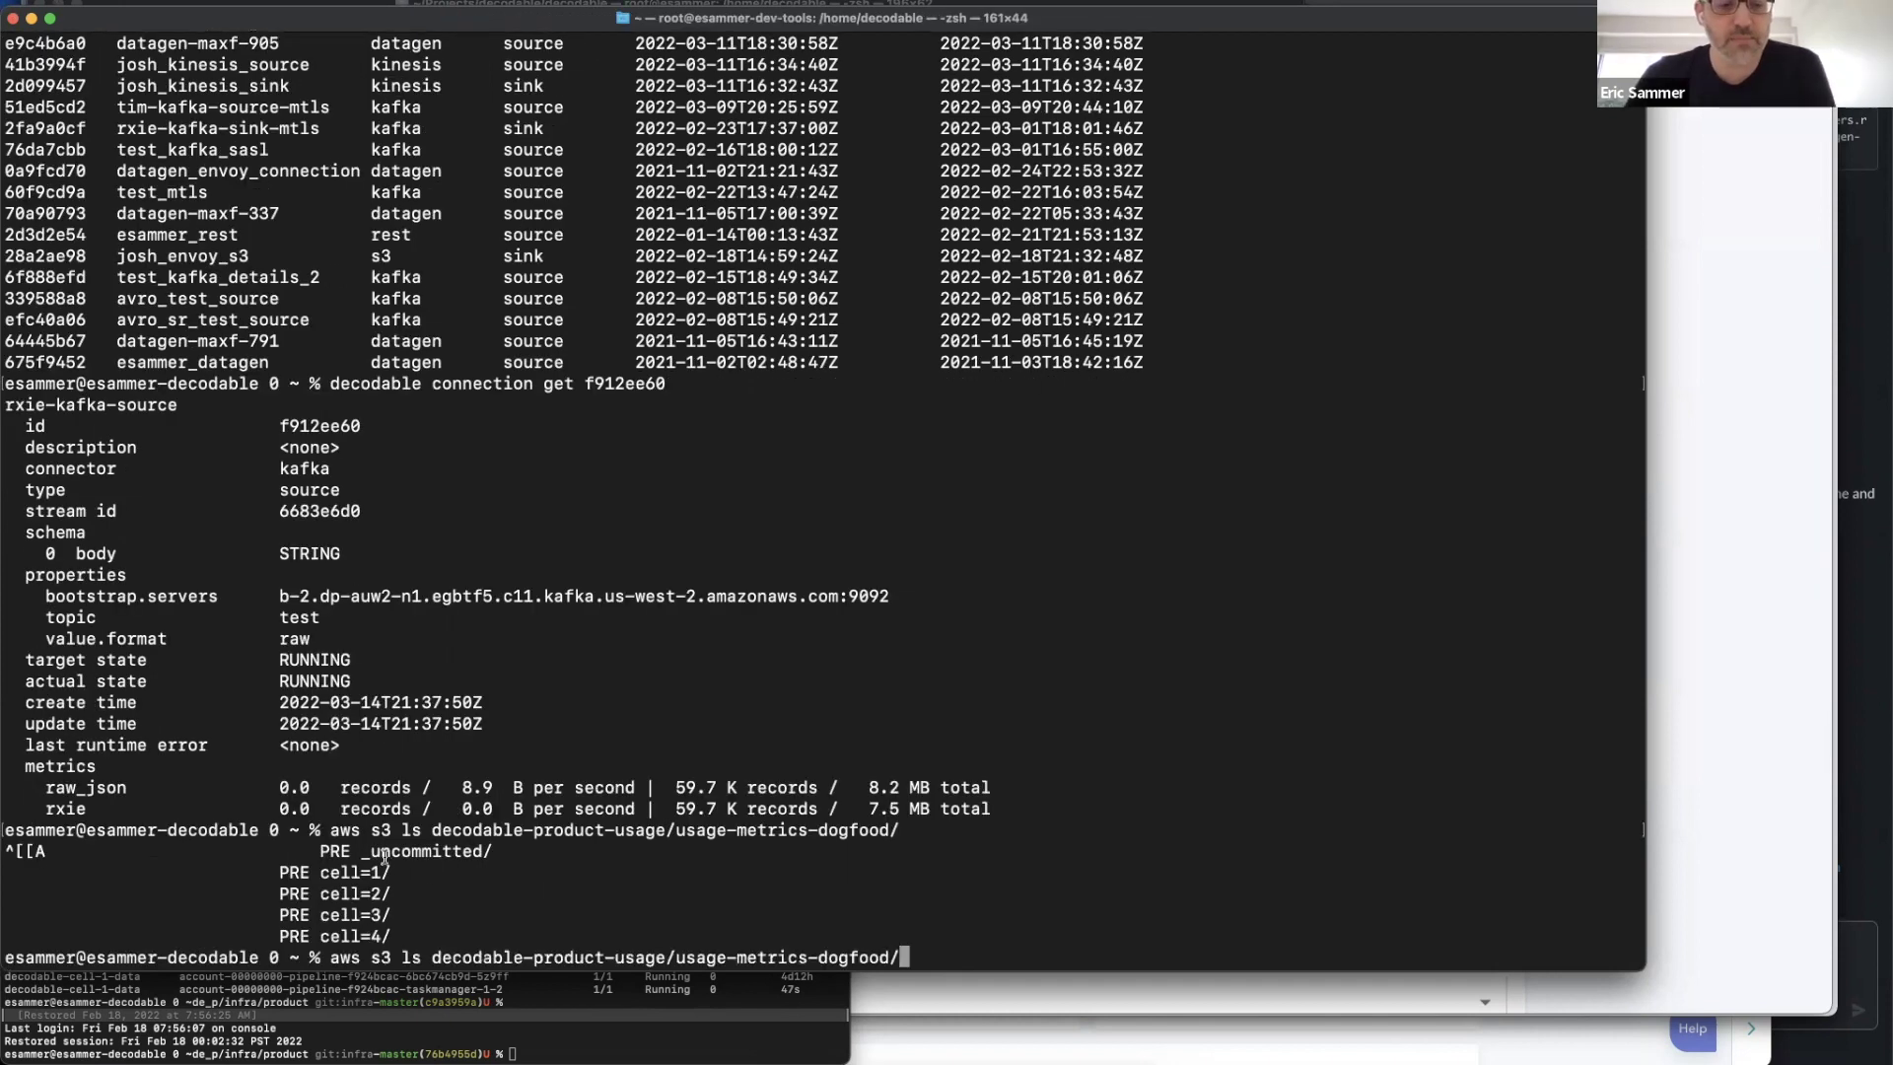
{"action": "left_click_drag", "start_coordinate": [461, 854], "coordinate": [372, 937]}
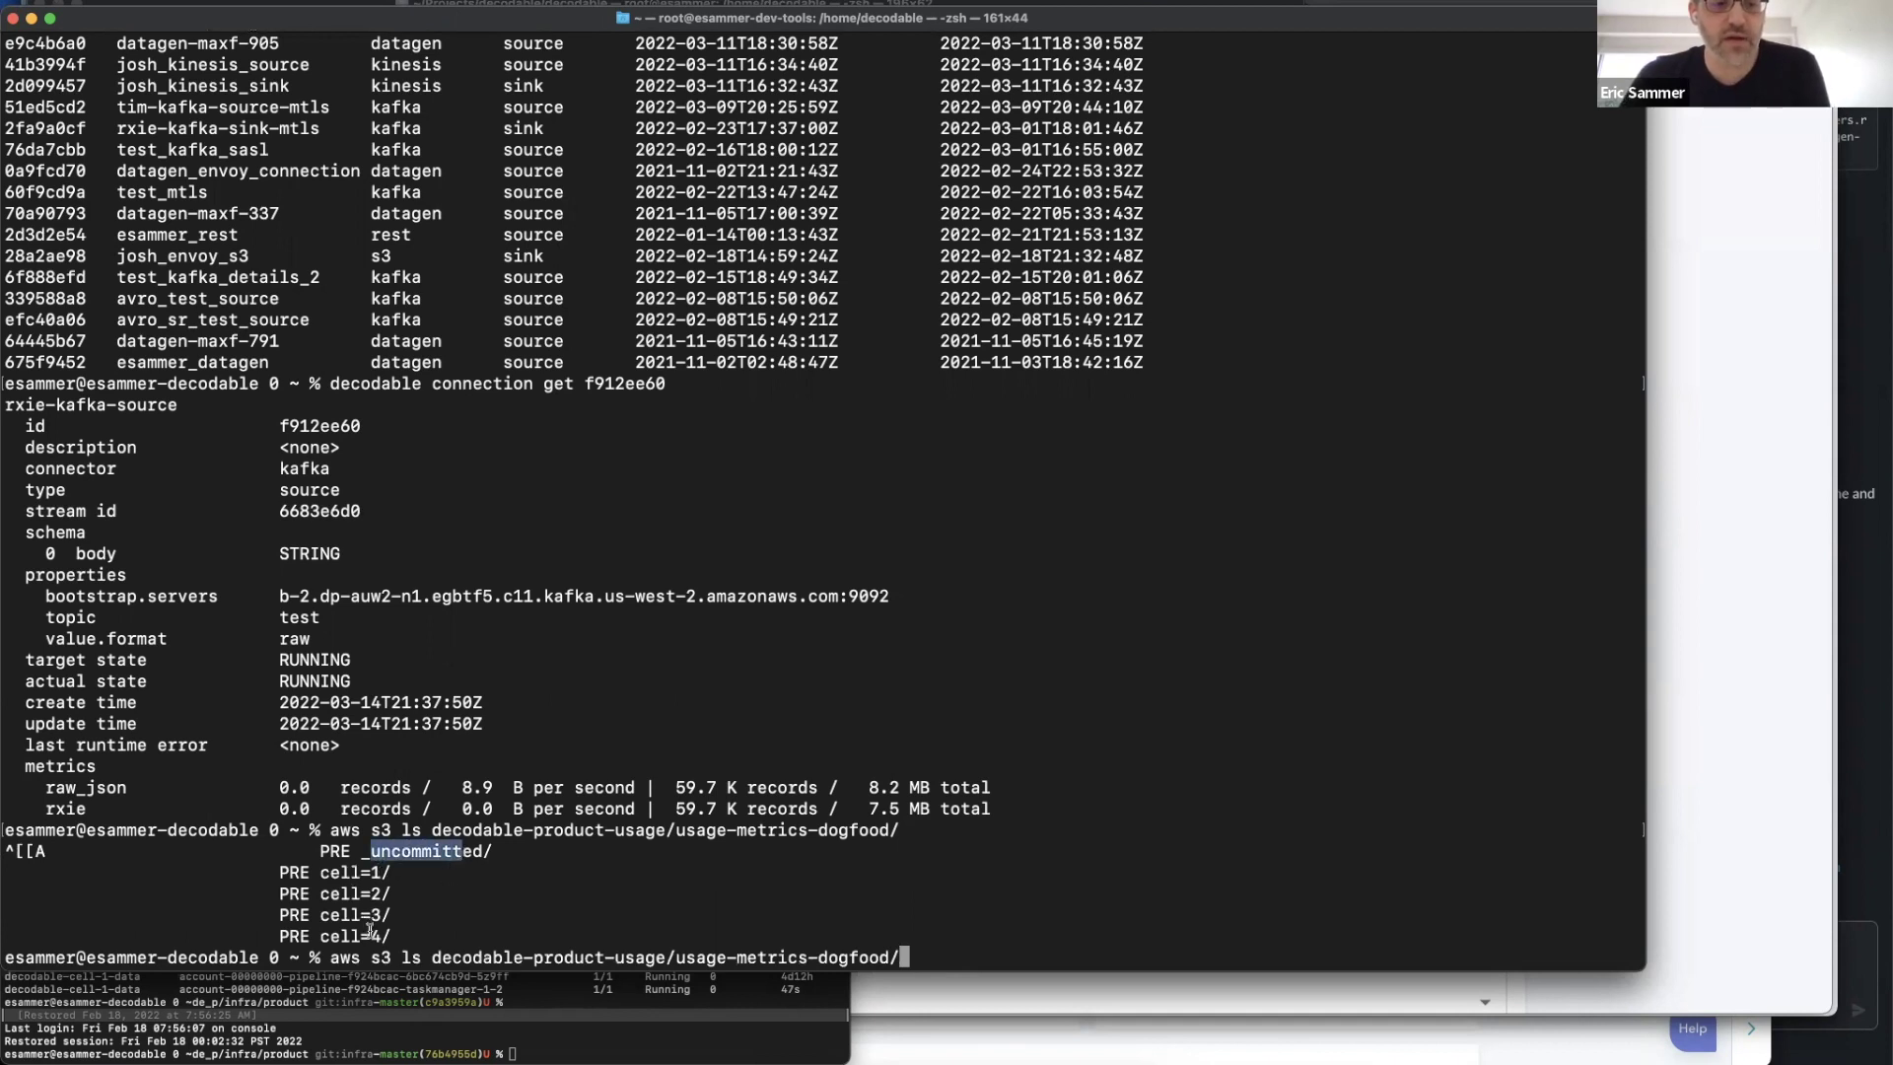
{"action": "left_click", "coordinate": [740, 663]}
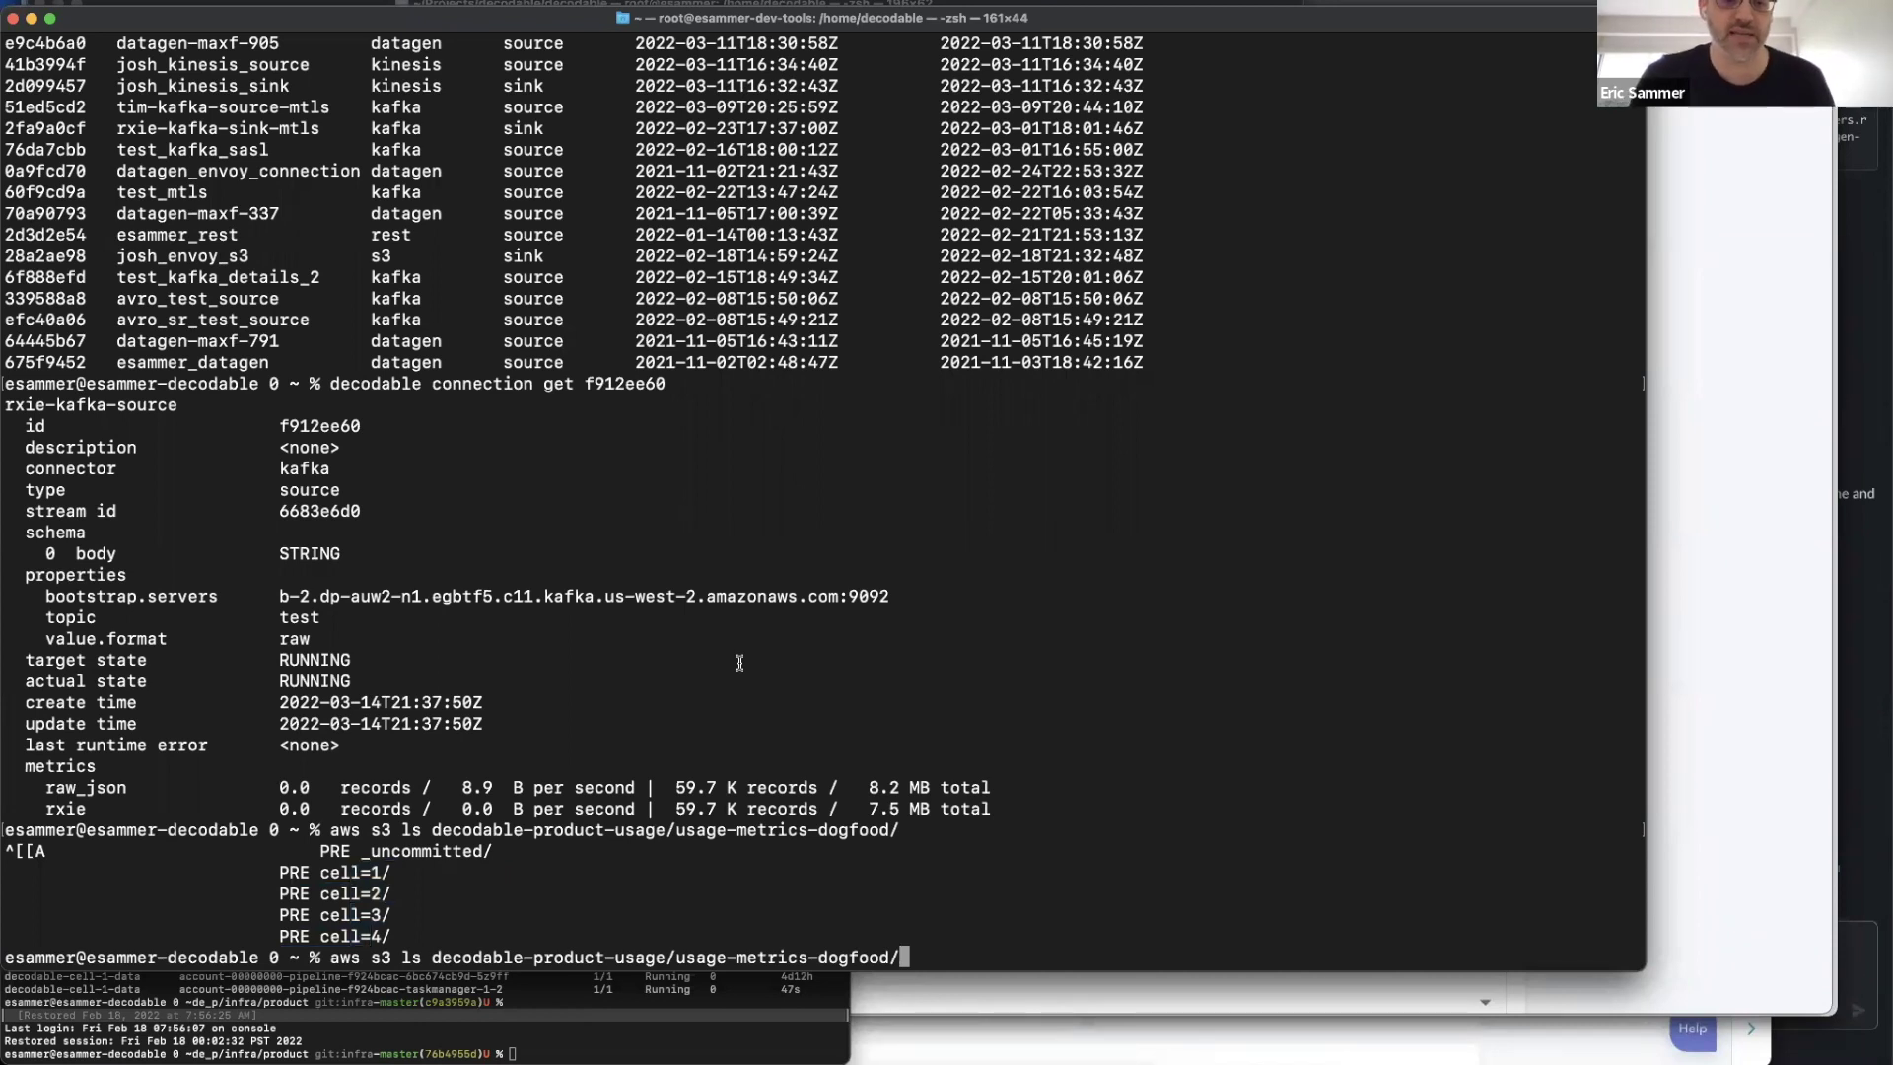
Rerun the usage-metrics-dogfood listing with --recursive, interrupt it, and look back through the listed Parquet files
{"action": "key", "text": "ctrl+a"}
{"action": "key", "text": "alt+f"}
{"action": "key", "text": "alt+f"}
{"action": "key", "text": "alt+f"}
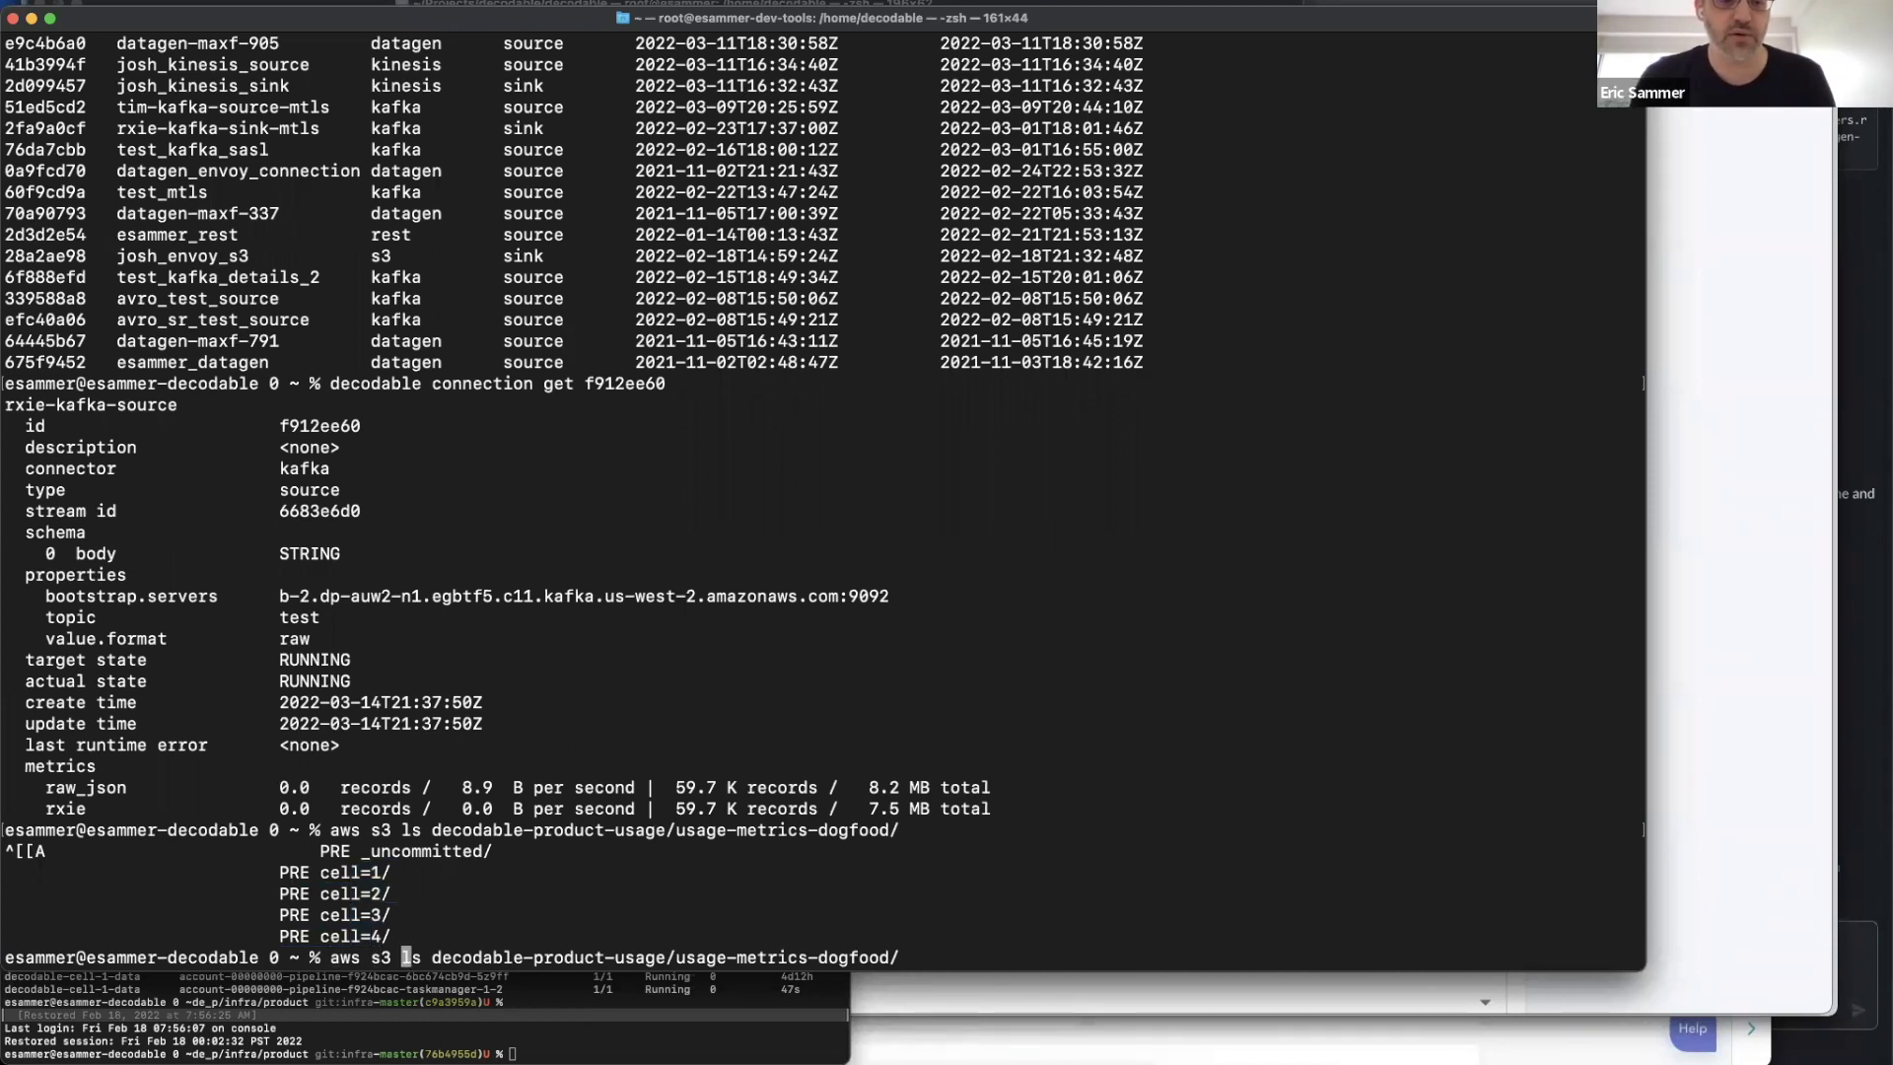
{"action": "type", "text": "--recurs"}
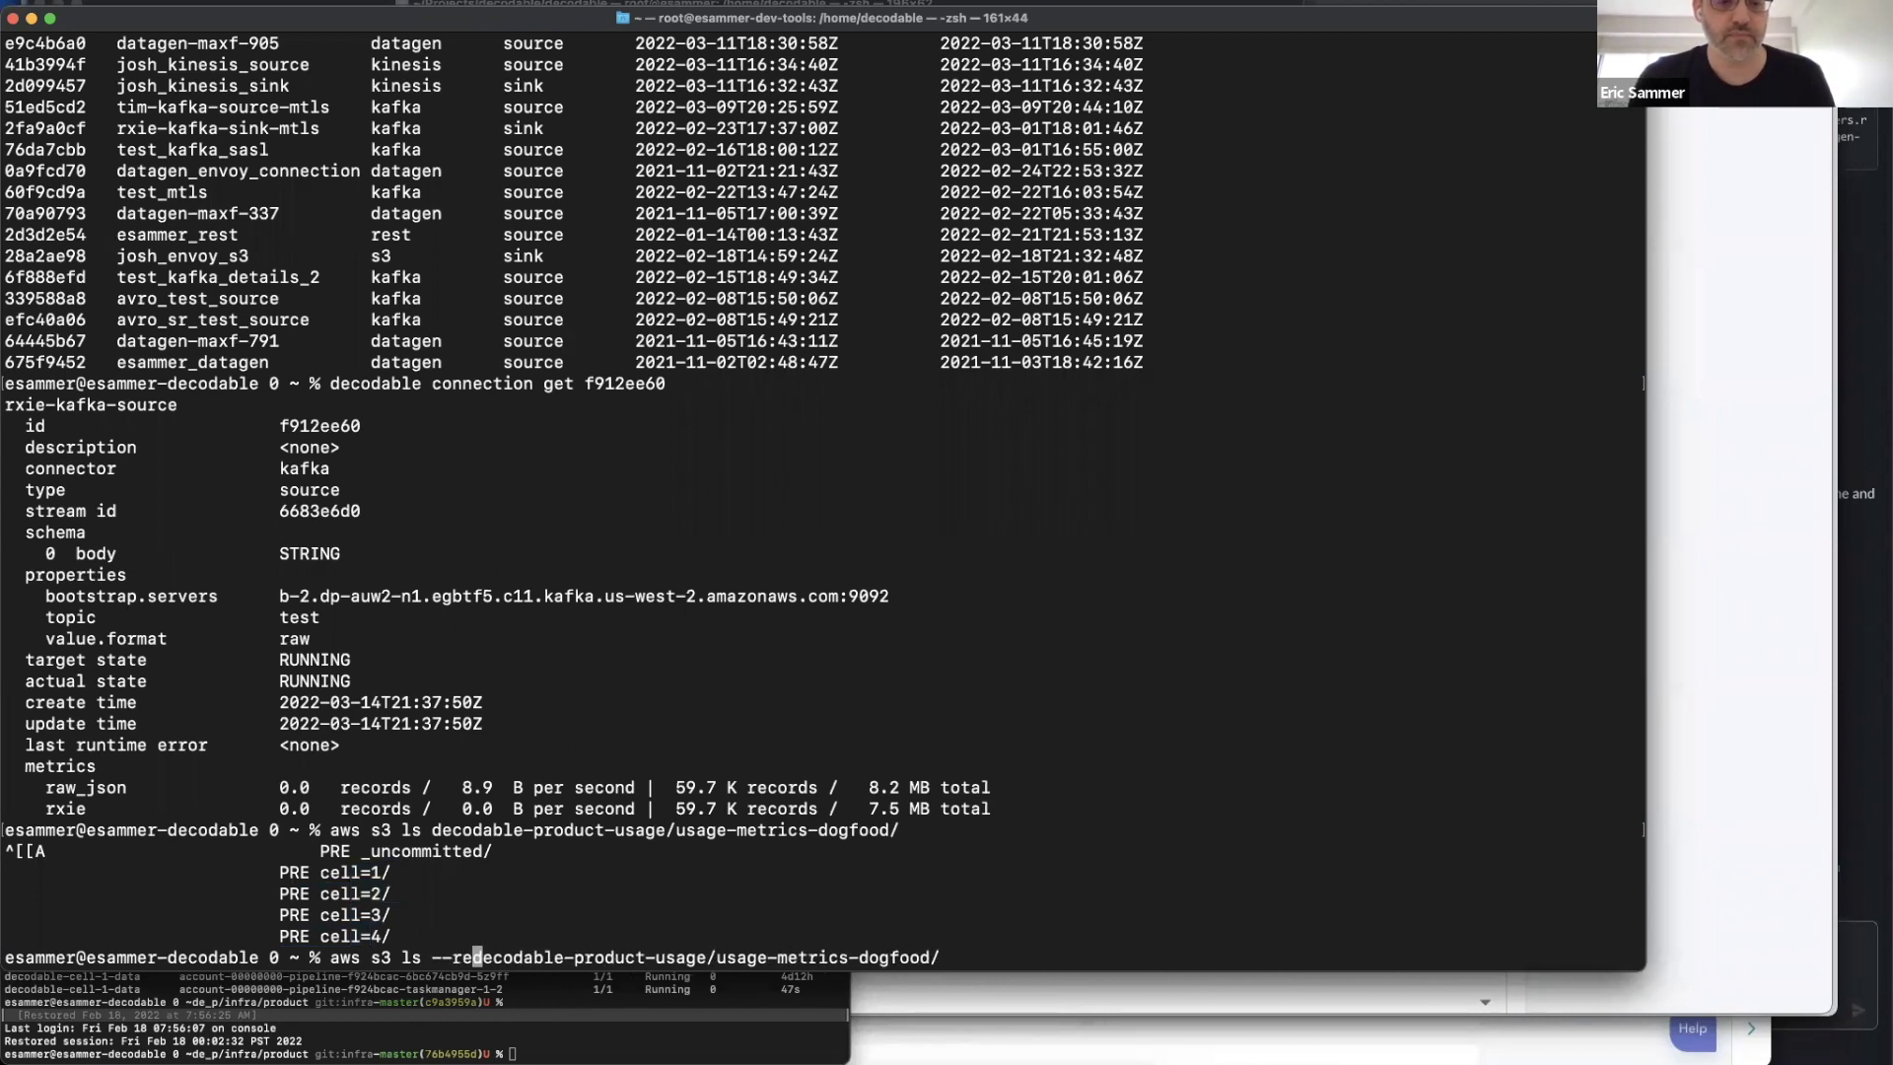
{"action": "type", "text": "ive"}
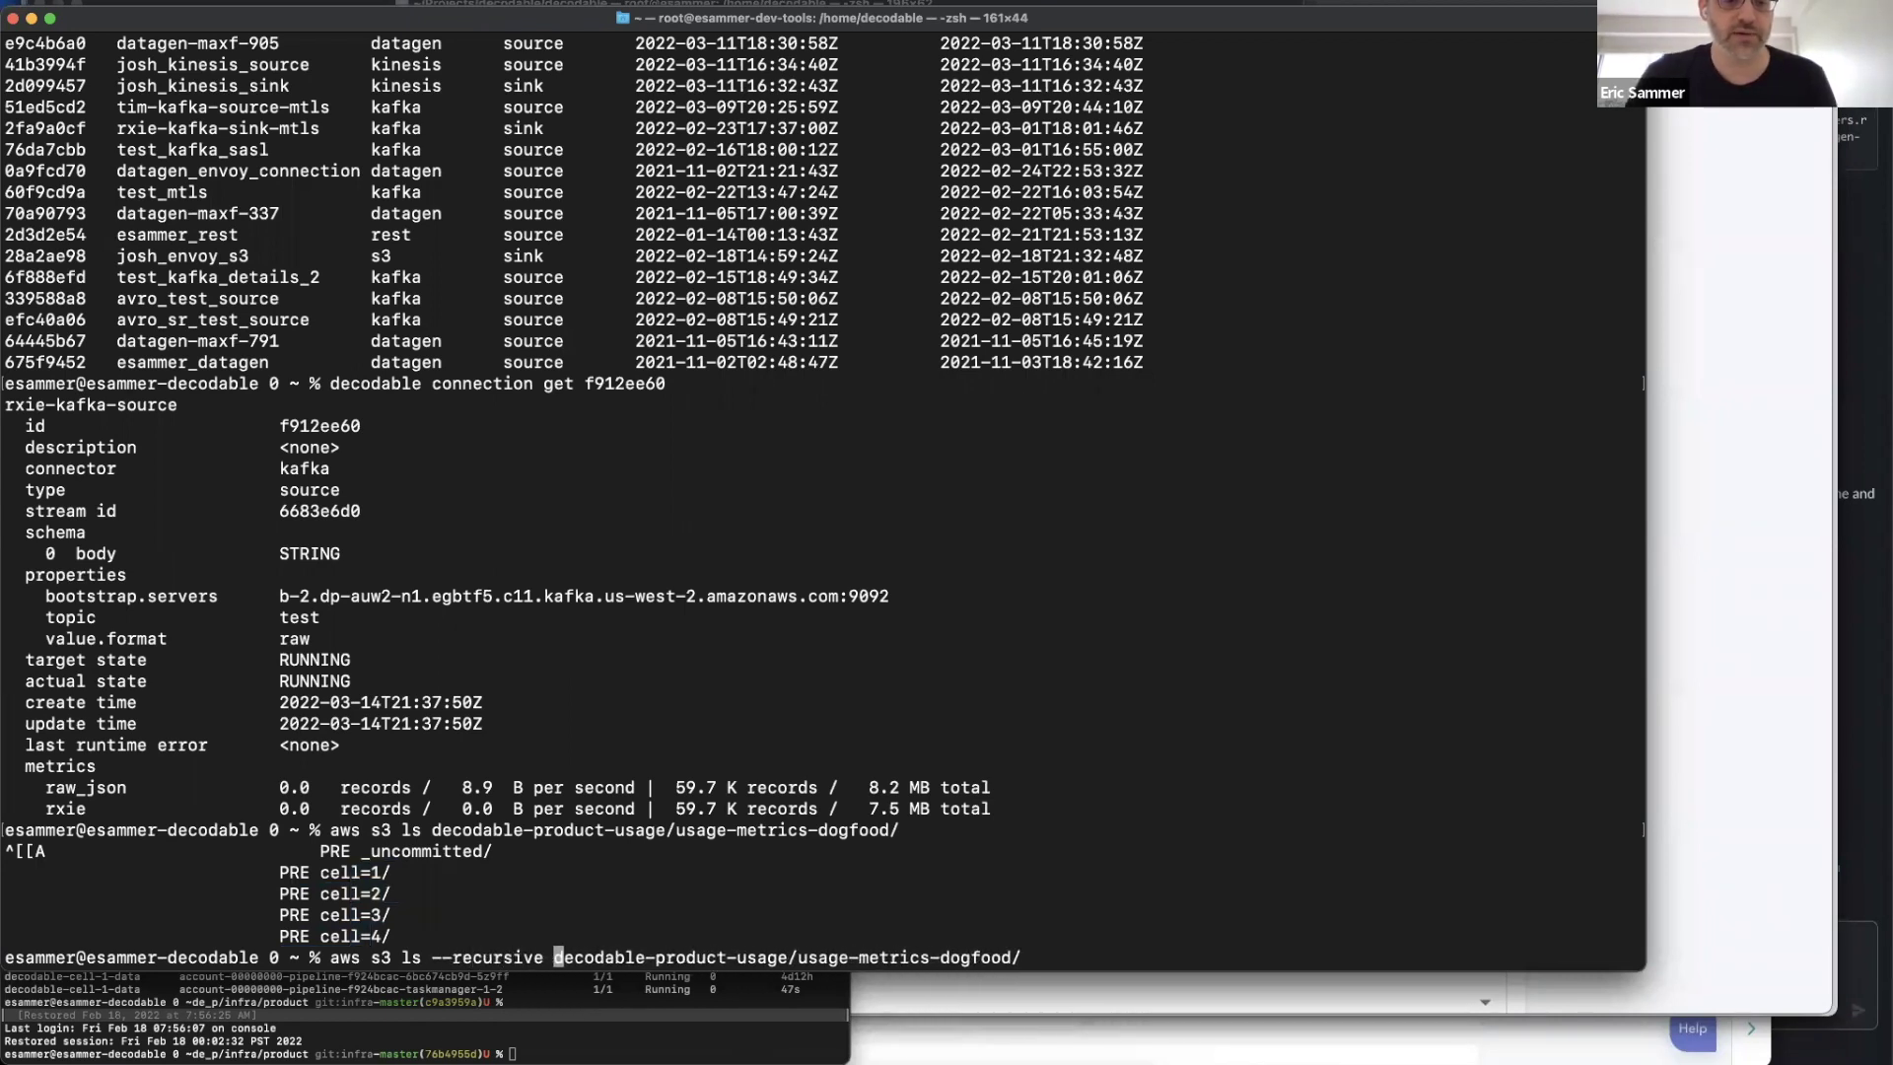
{"action": "key", "text": "Return"}
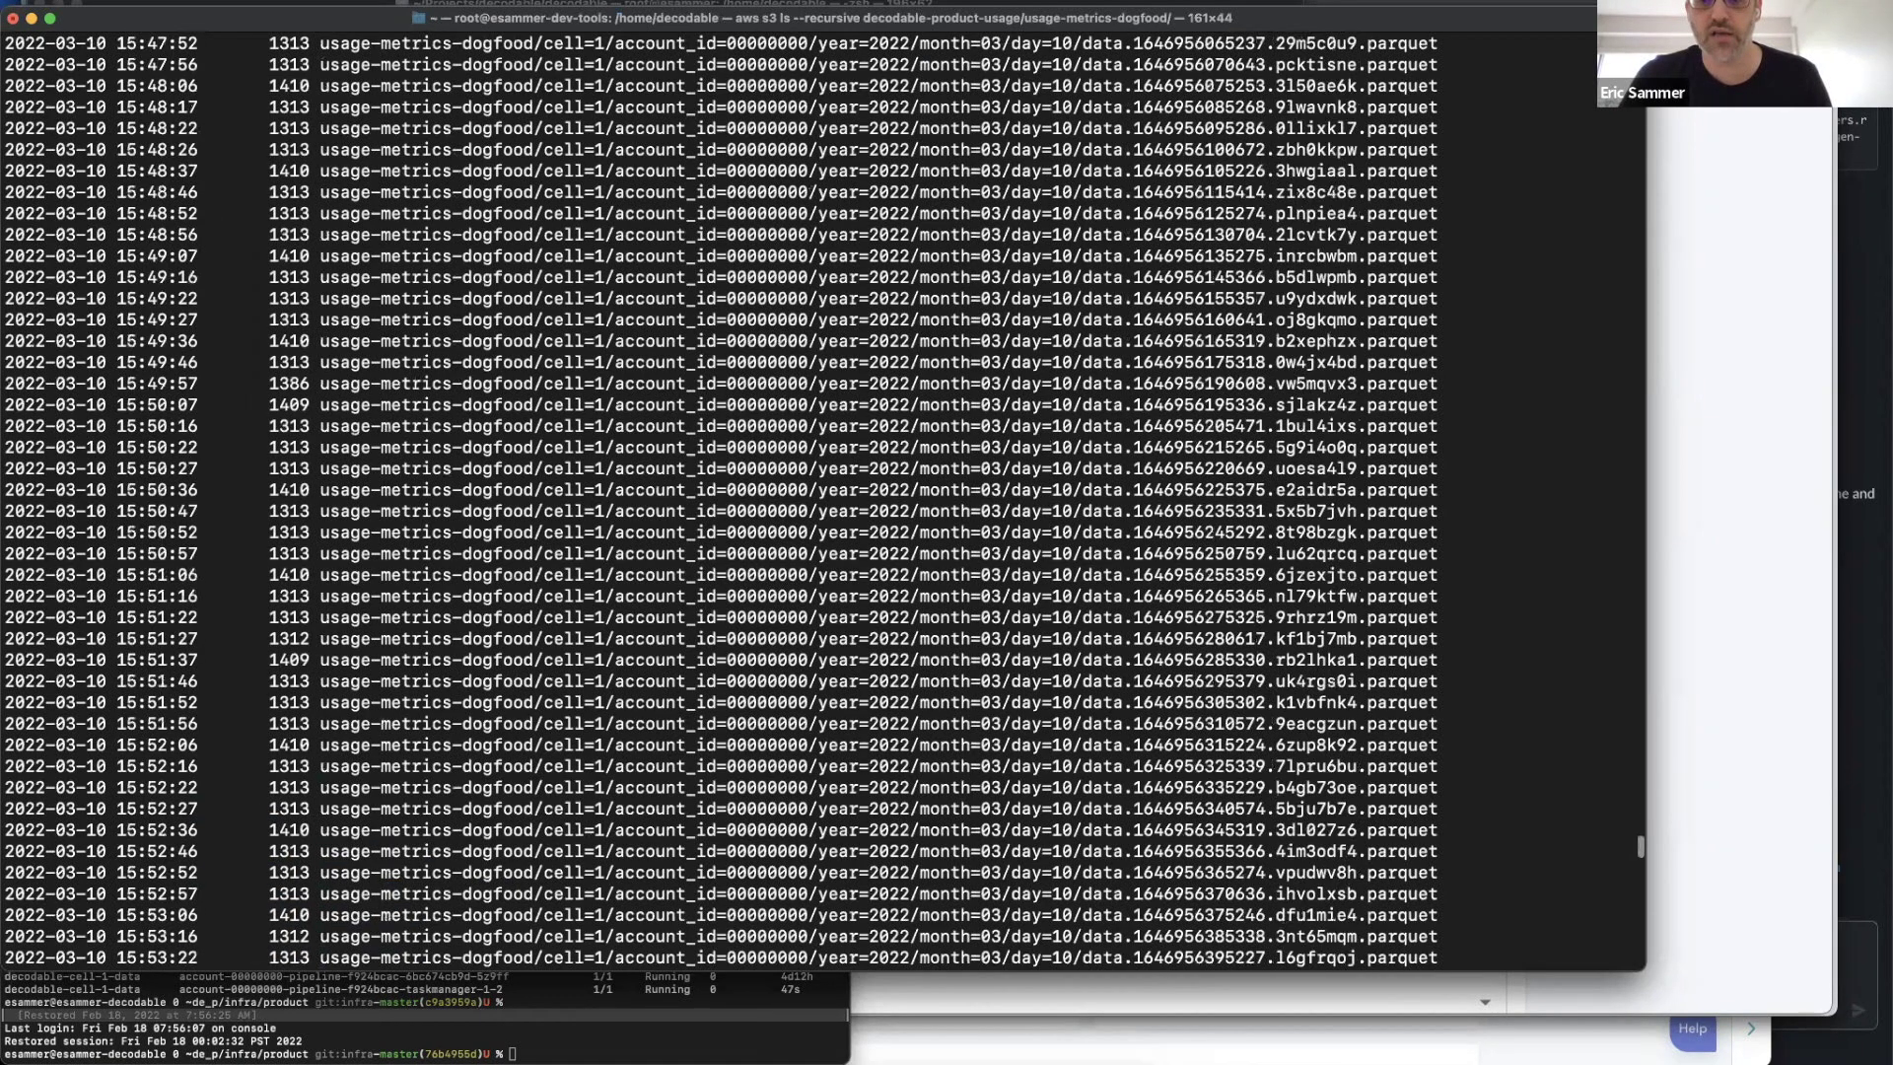
{"action": "key", "text": "ctrl+c"}
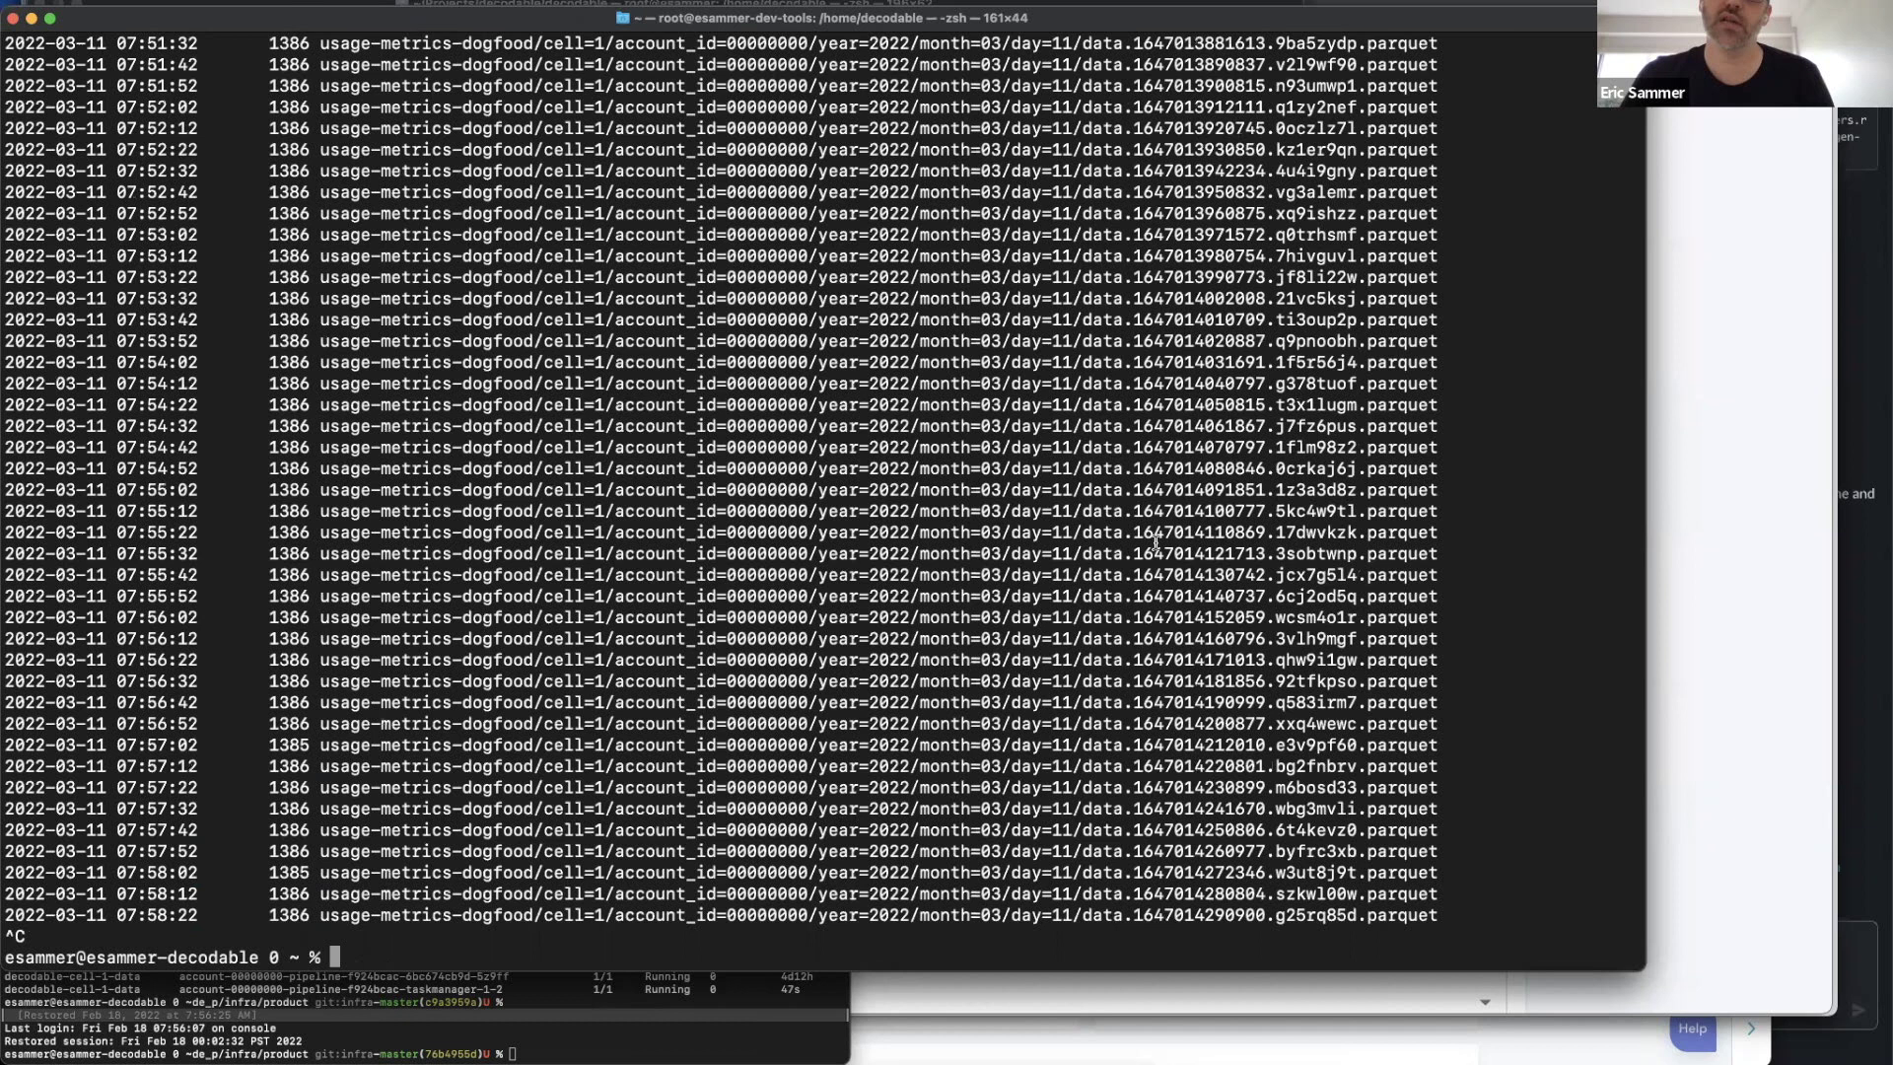
{"action": "scroll", "coordinate": [1156, 540], "scroll_direction": "up", "scroll_amount": 7}
Return to Decodable in the browser and review the usage-metrics-output connection's S3 settings from the directory back up to the value format
{"action": "key", "text": "super+Tab"}
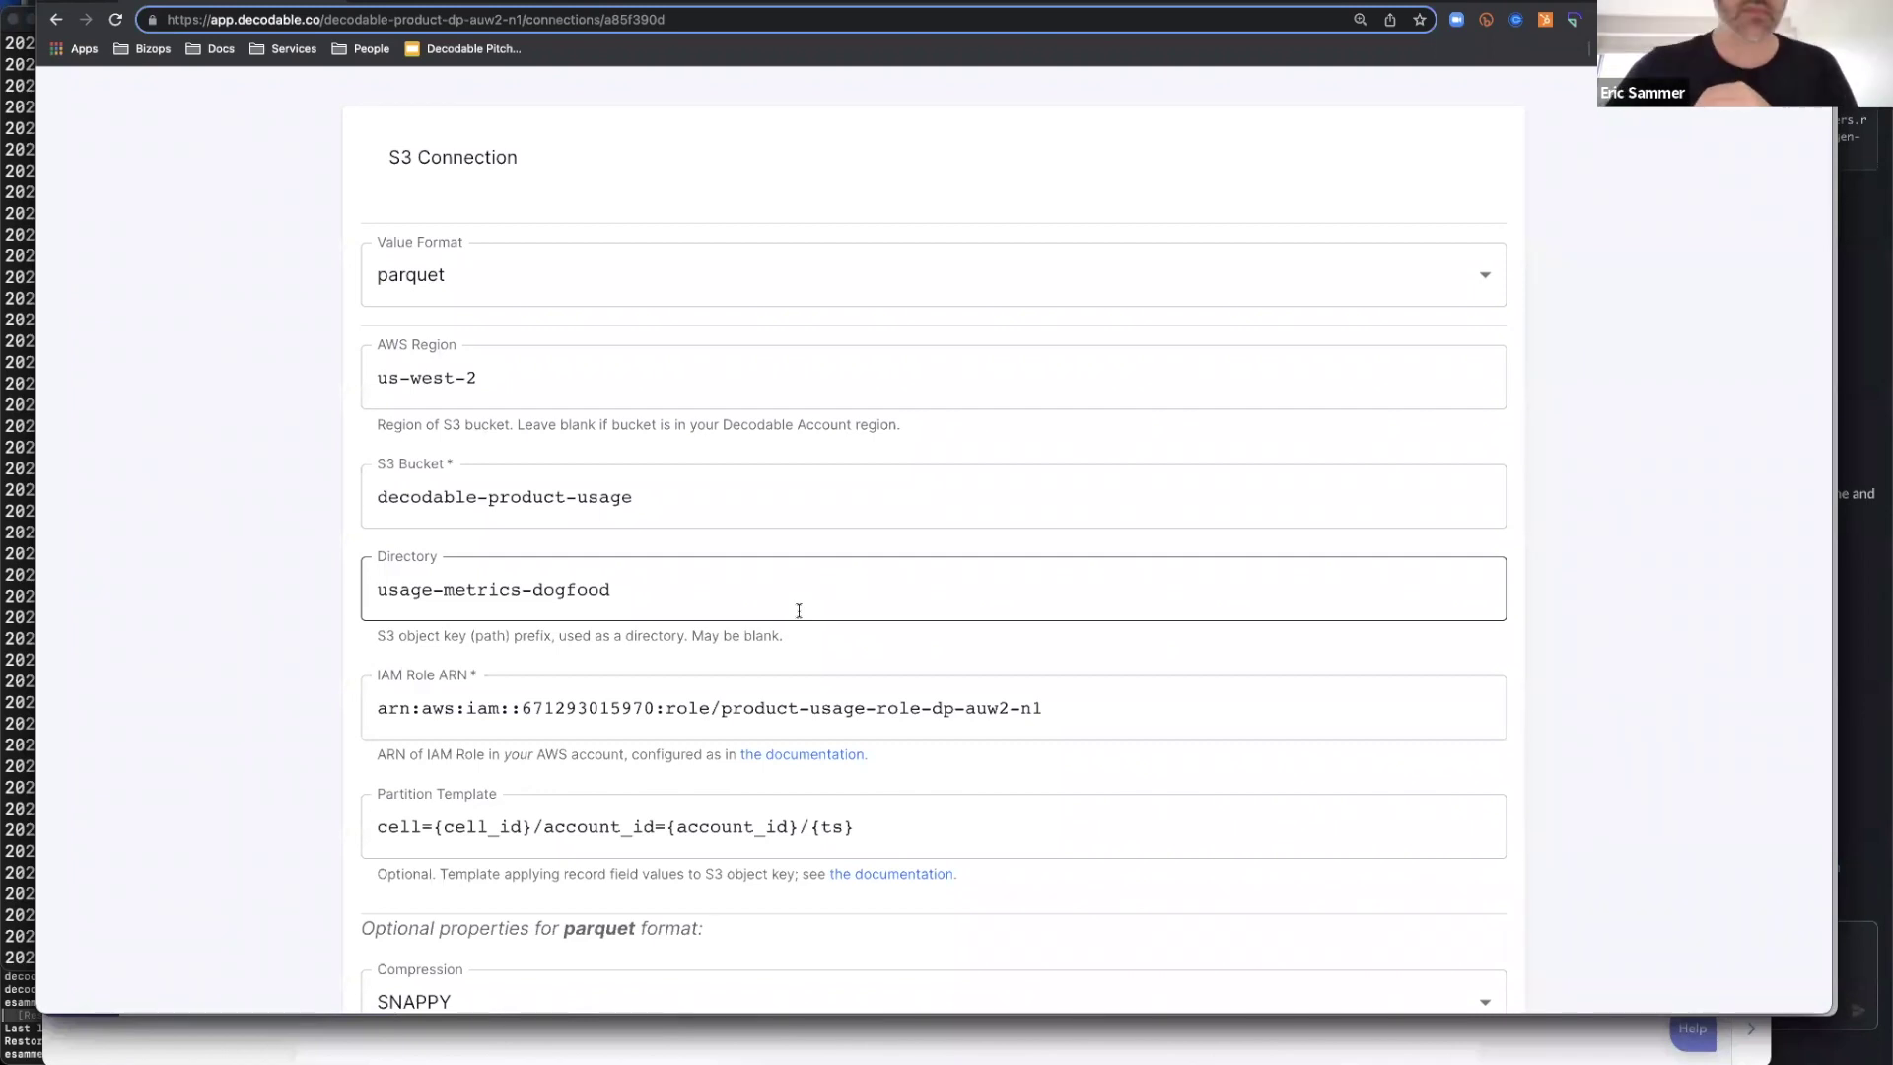
{"action": "left_click", "coordinate": [343, 593]}
{"action": "scroll", "coordinate": [343, 594], "scroll_direction": "up", "scroll_amount": 3}
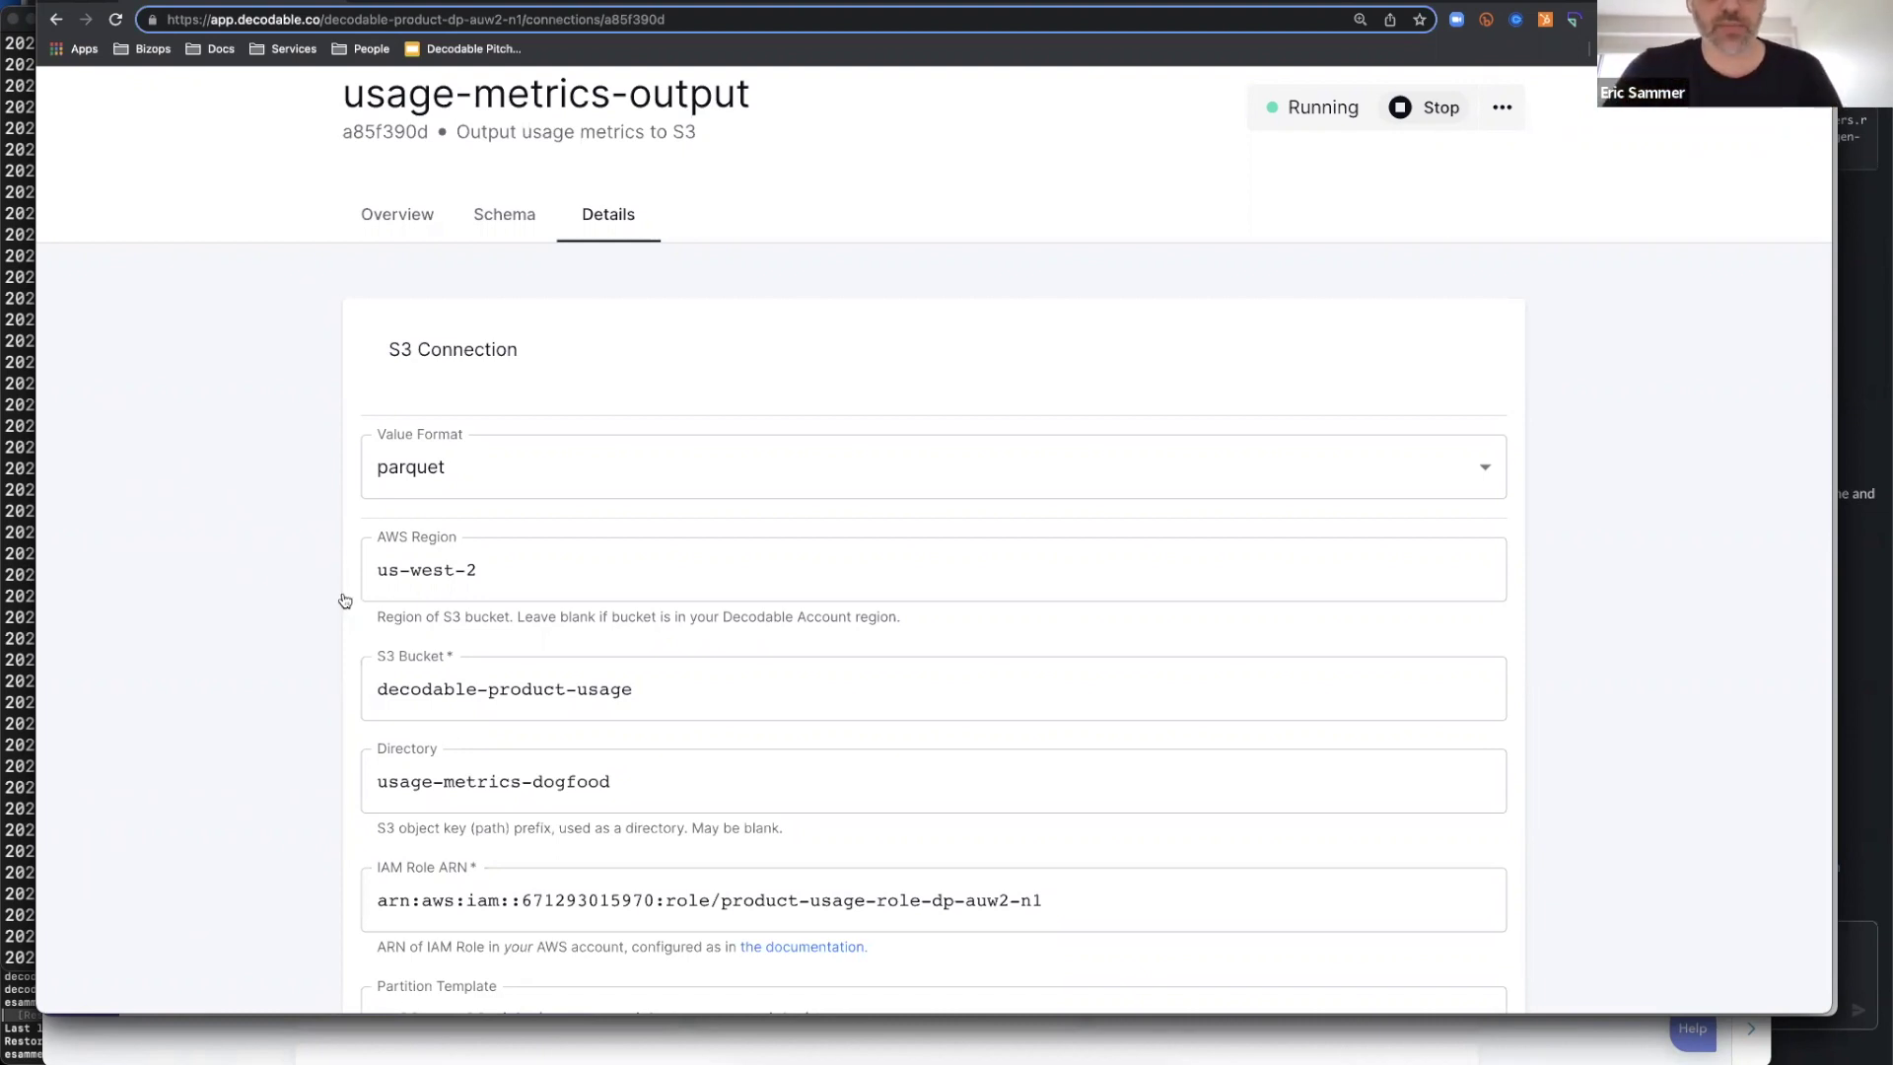
Switch to the terminal, clear the screen, and show connection f912ee60 by running decodable connection get
{"action": "key", "text": "super+Tab"}
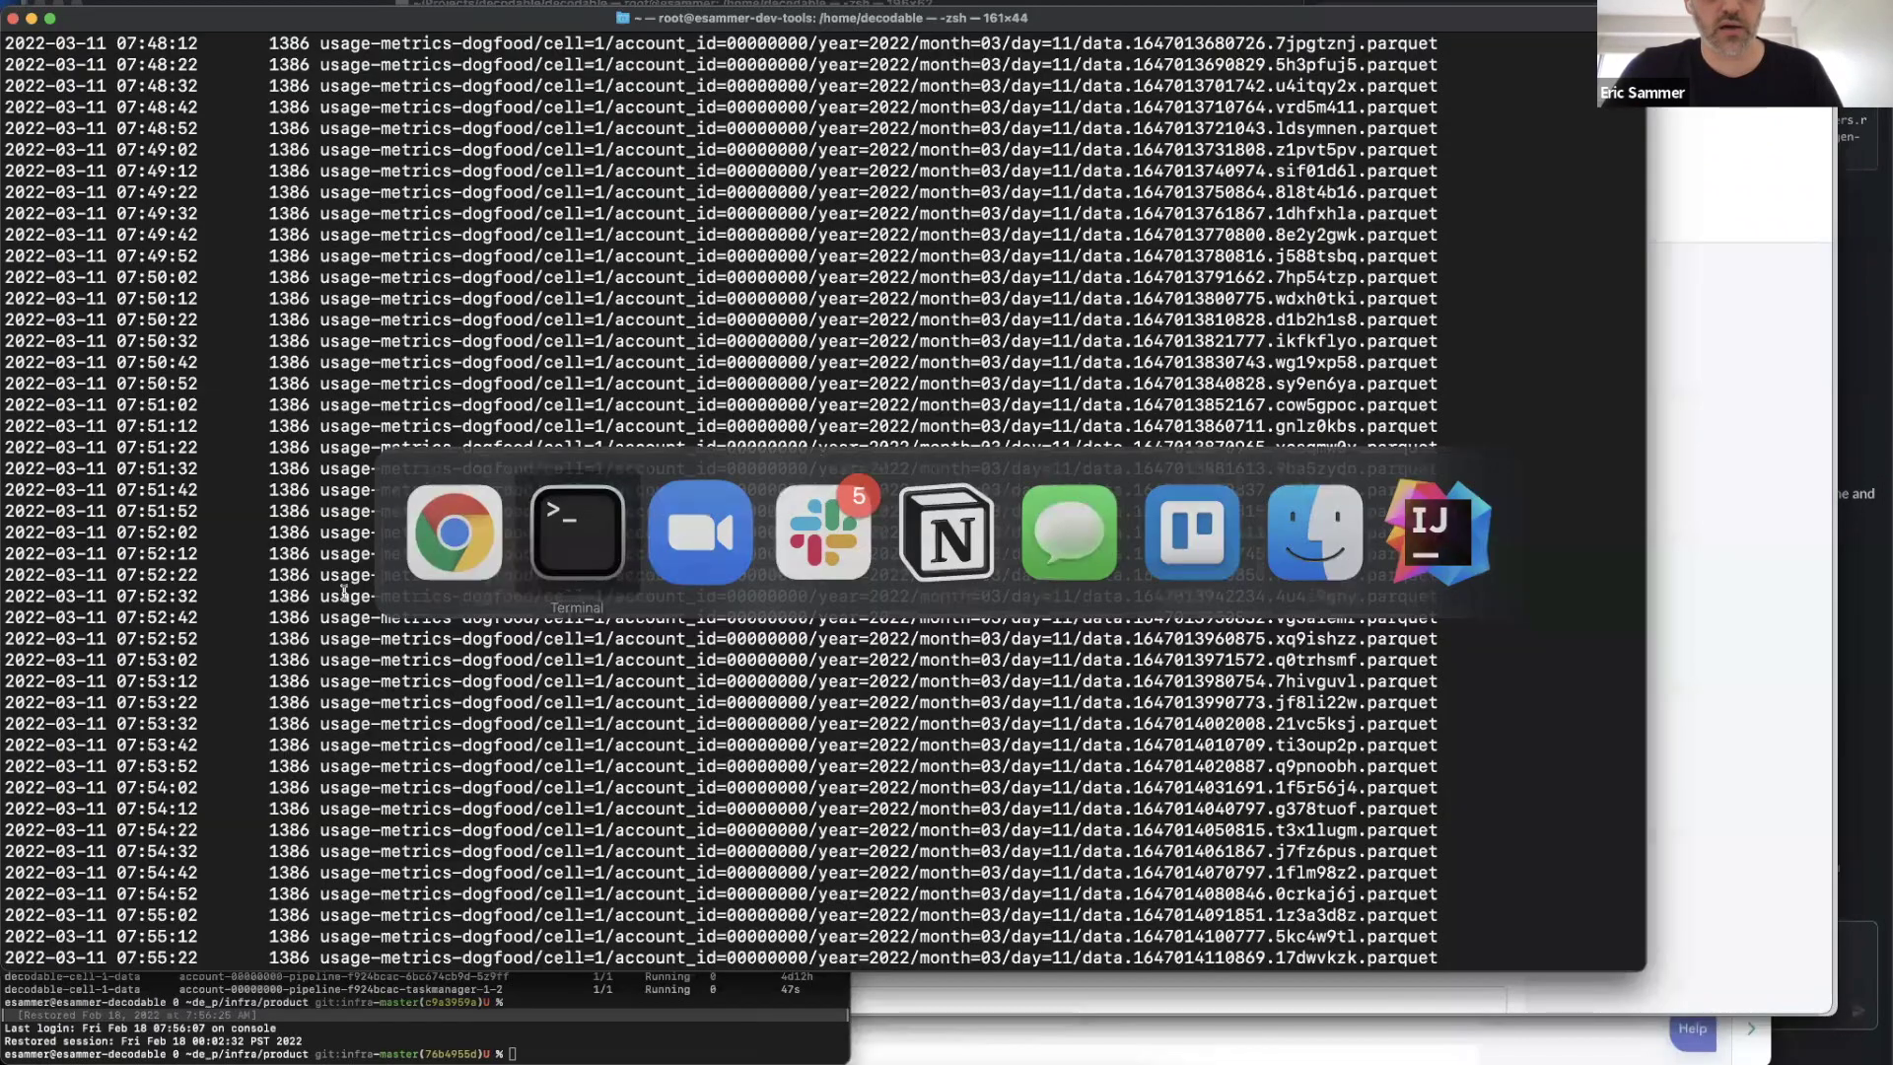
{"action": "key", "text": "ctrl+c"}
{"action": "type", "text": "clear"}
{"action": "key", "text": "Return"}
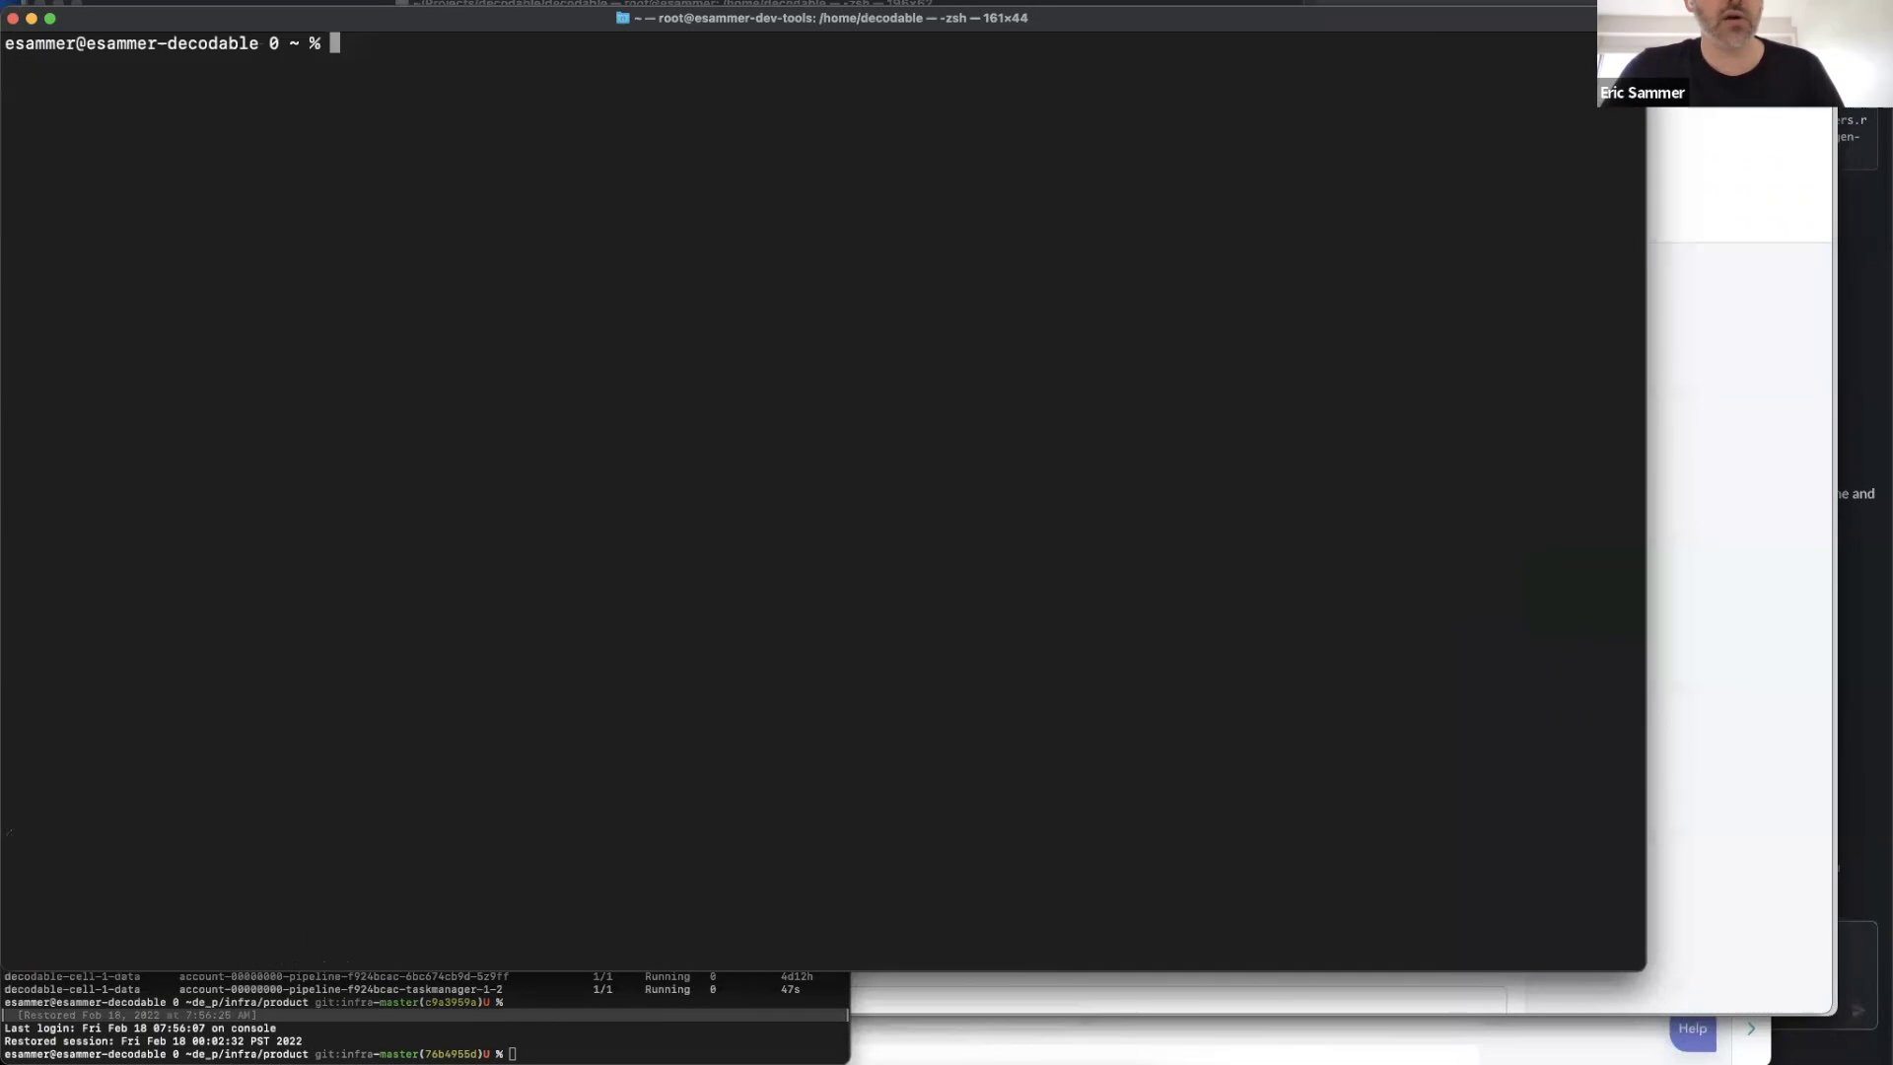
{"action": "key", "text": "ctrl+r"}
{"action": "type", "text": "get"}
{"action": "key", "text": "Return"}
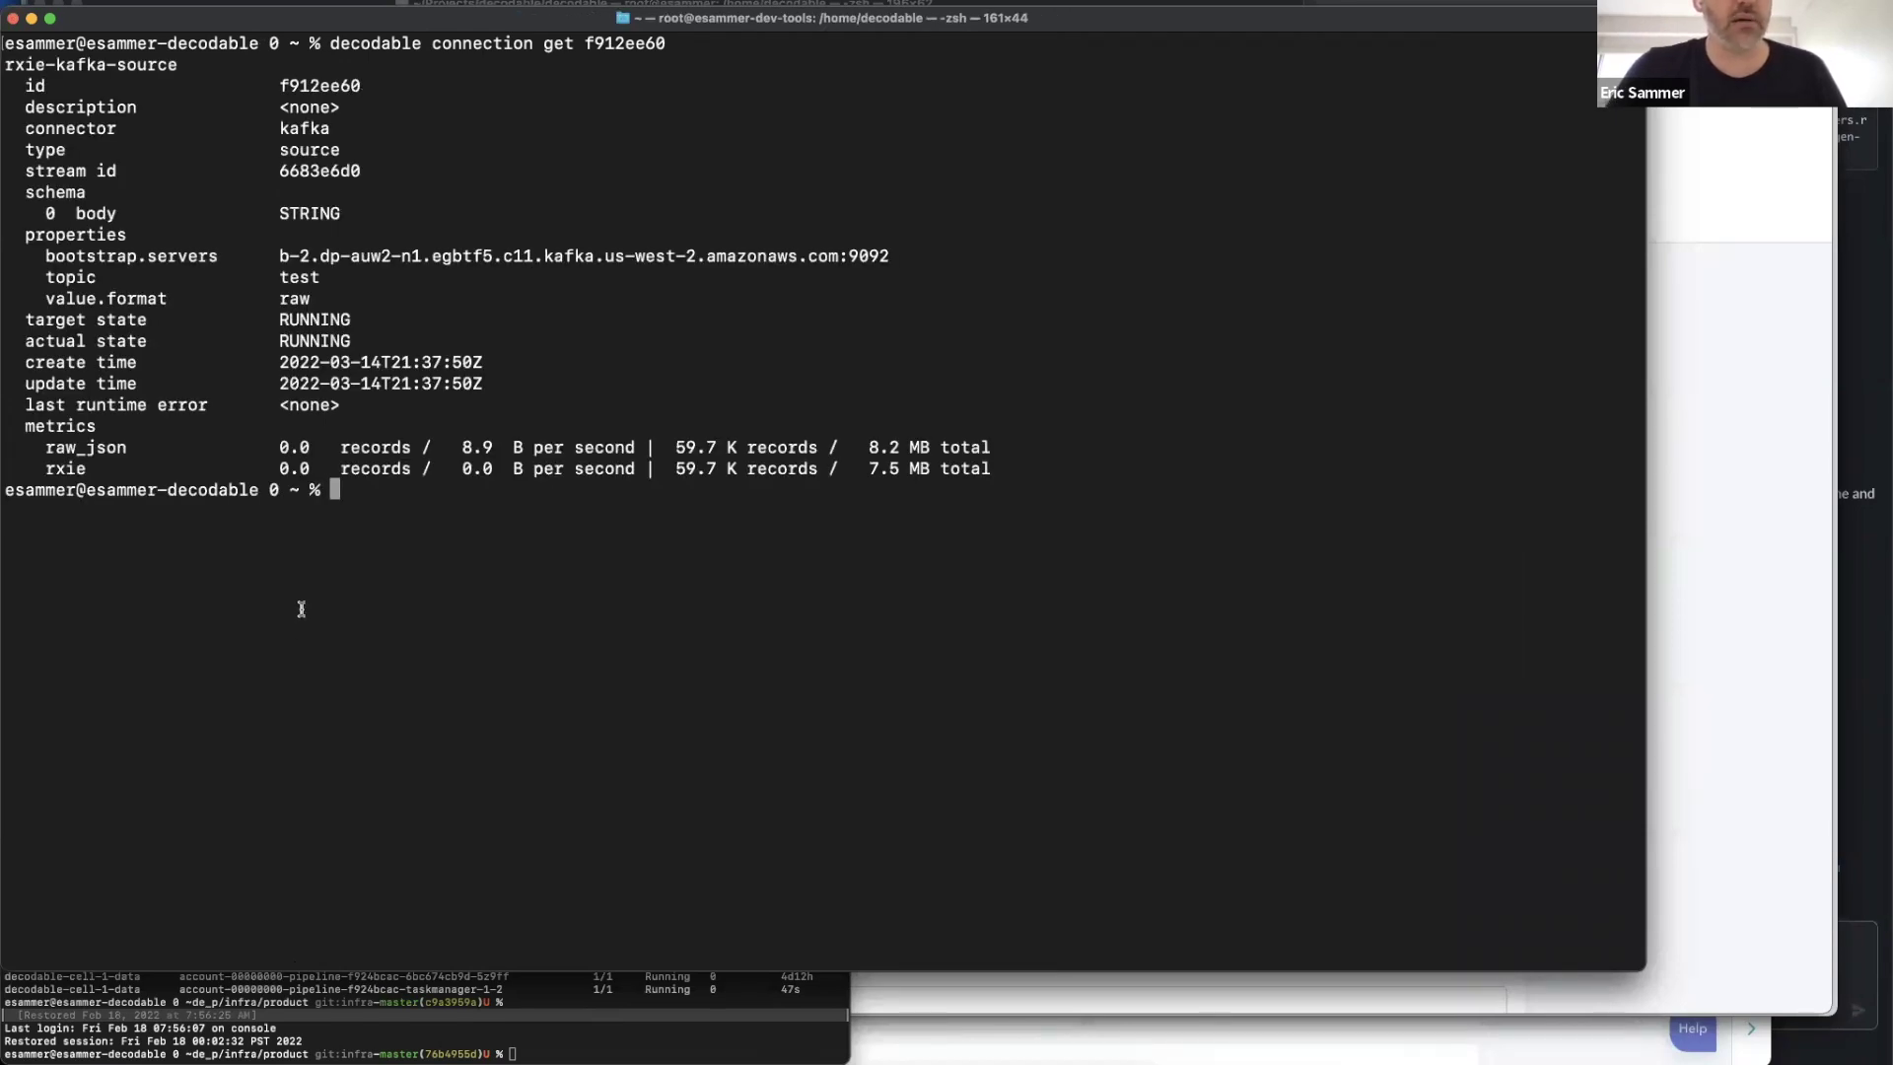
Clear the terminal and return to the usage-metrics-output connection's details in the browser
{"action": "type", "text": "clear"}
{"action": "key", "text": "Return"}
{"action": "key", "text": "super+Tab"}
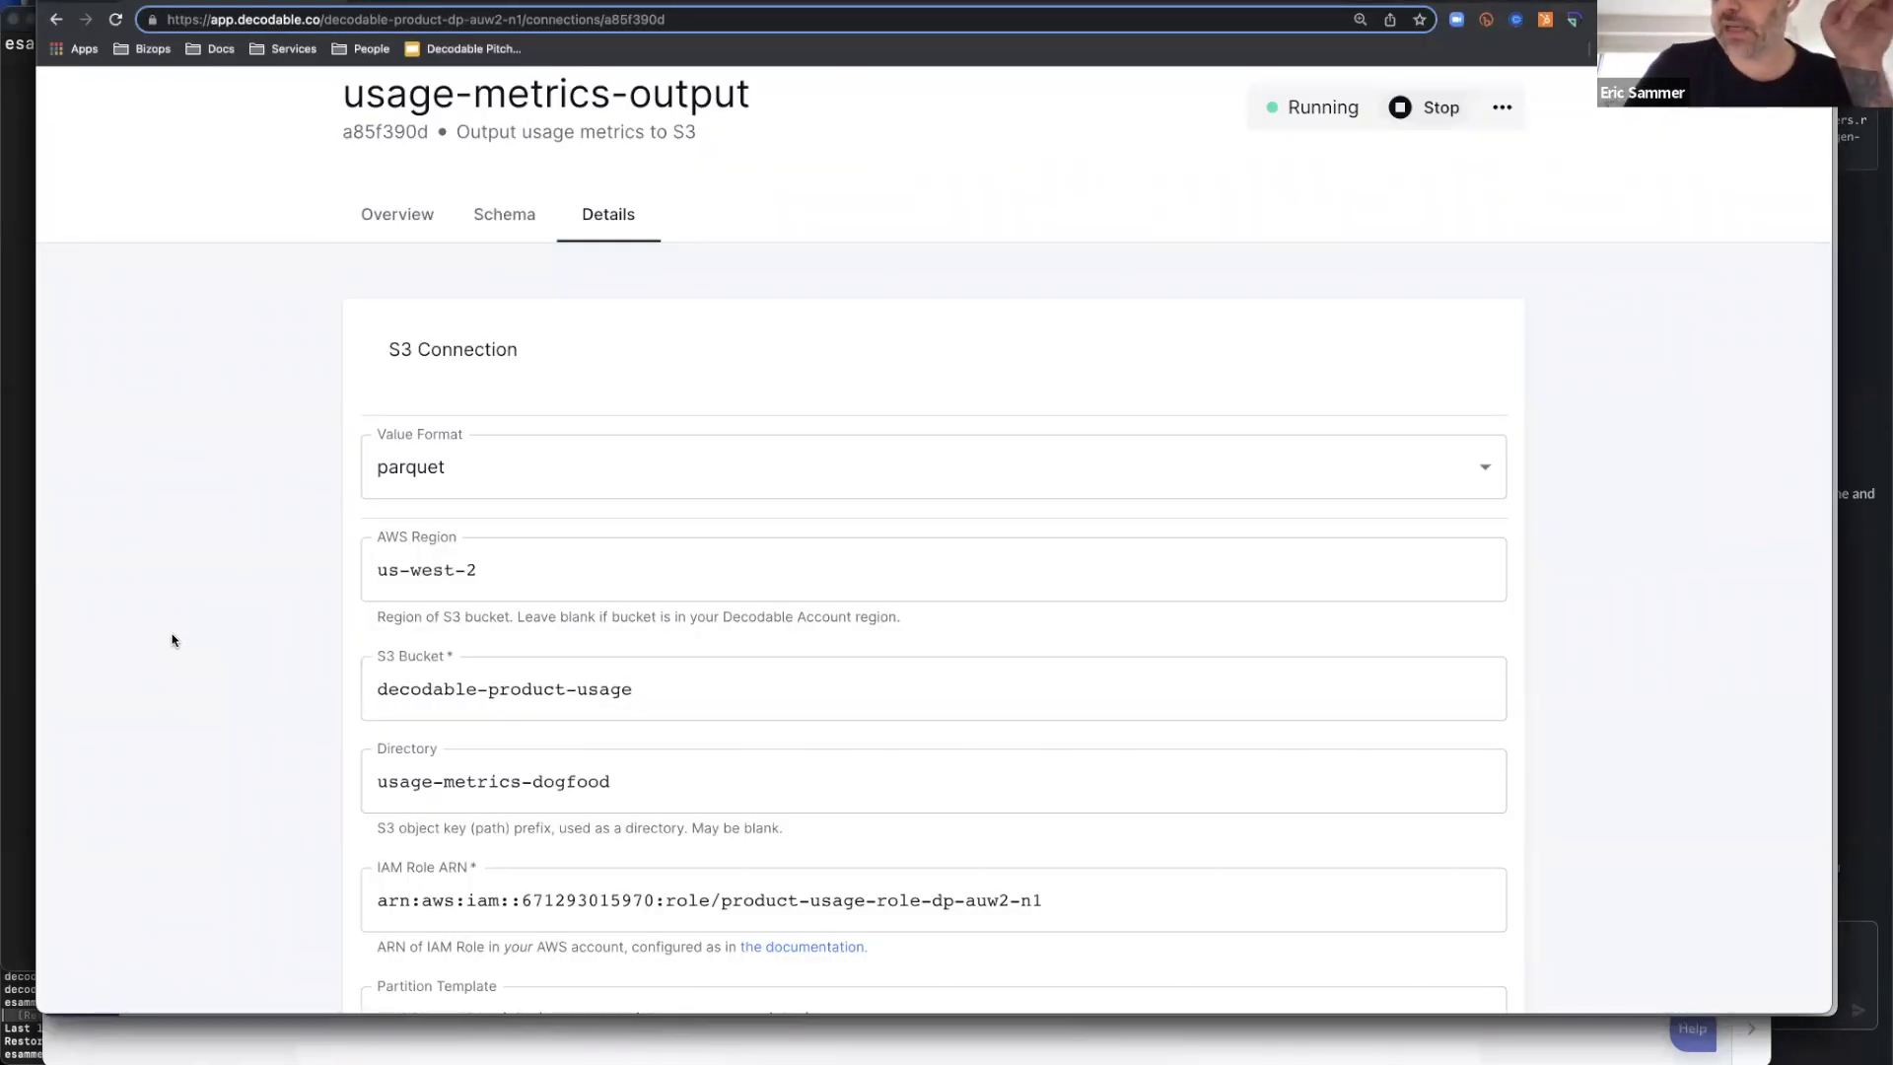
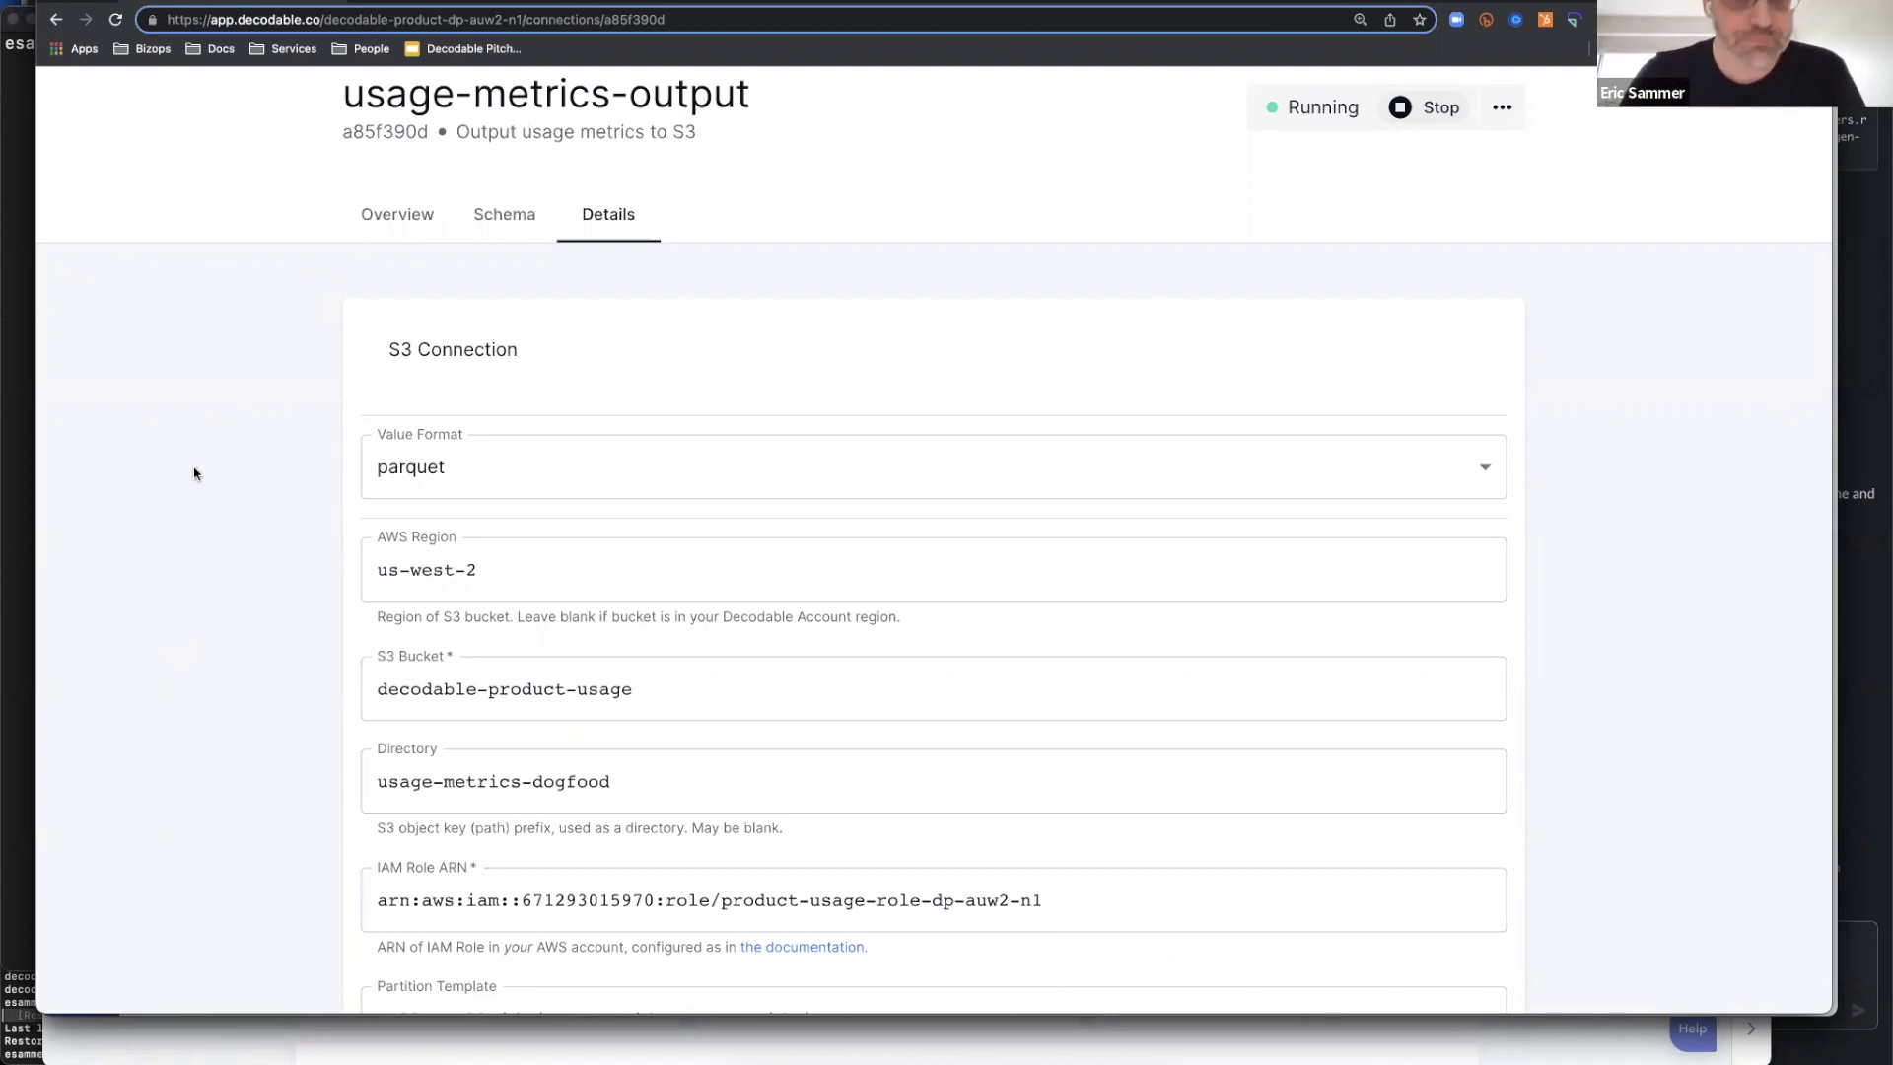
{"action": "scroll", "coordinate": [194, 473], "scroll_direction": "up", "scroll_amount": 3}
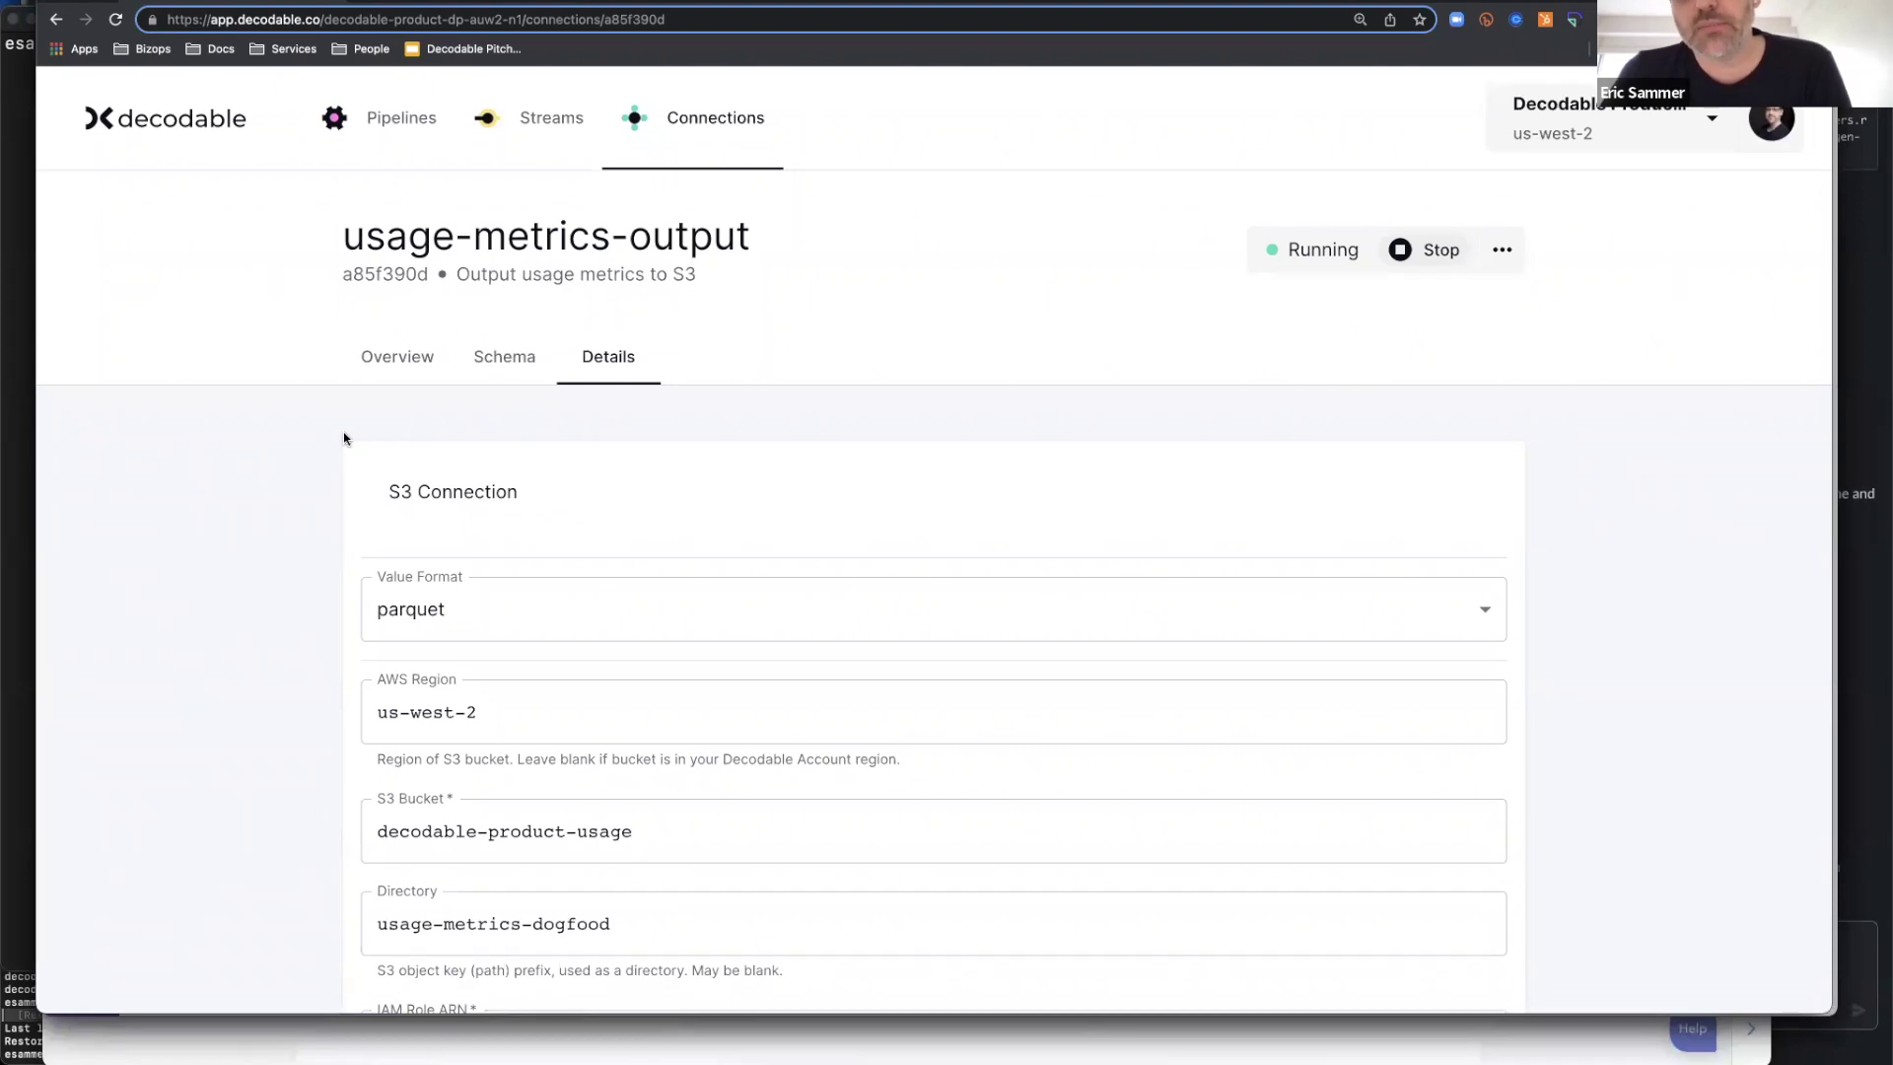
Open the process-usage-metrics-cell-1 pipeline's SQL, enlarge the page to 150%, and read through the query
{"action": "left_click", "coordinate": [671, 120]}
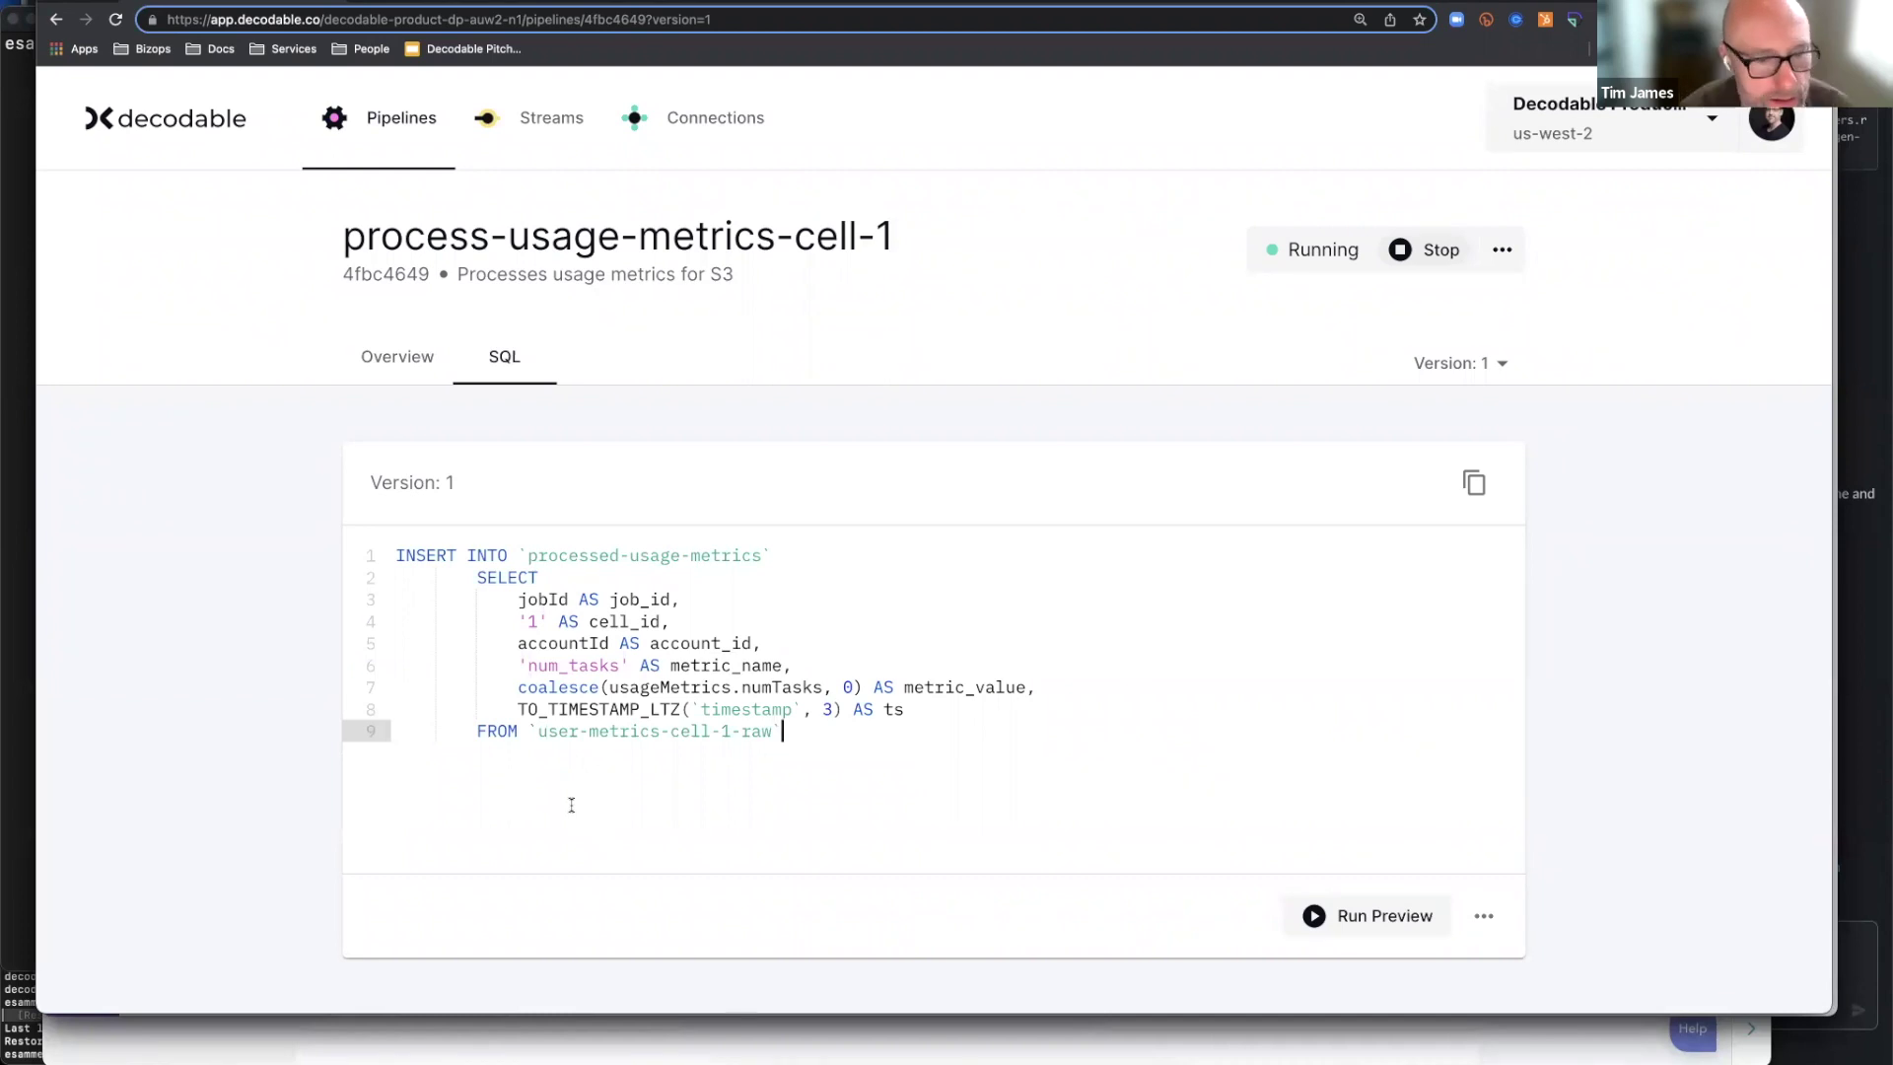
{"action": "key", "text": "super+plus"}
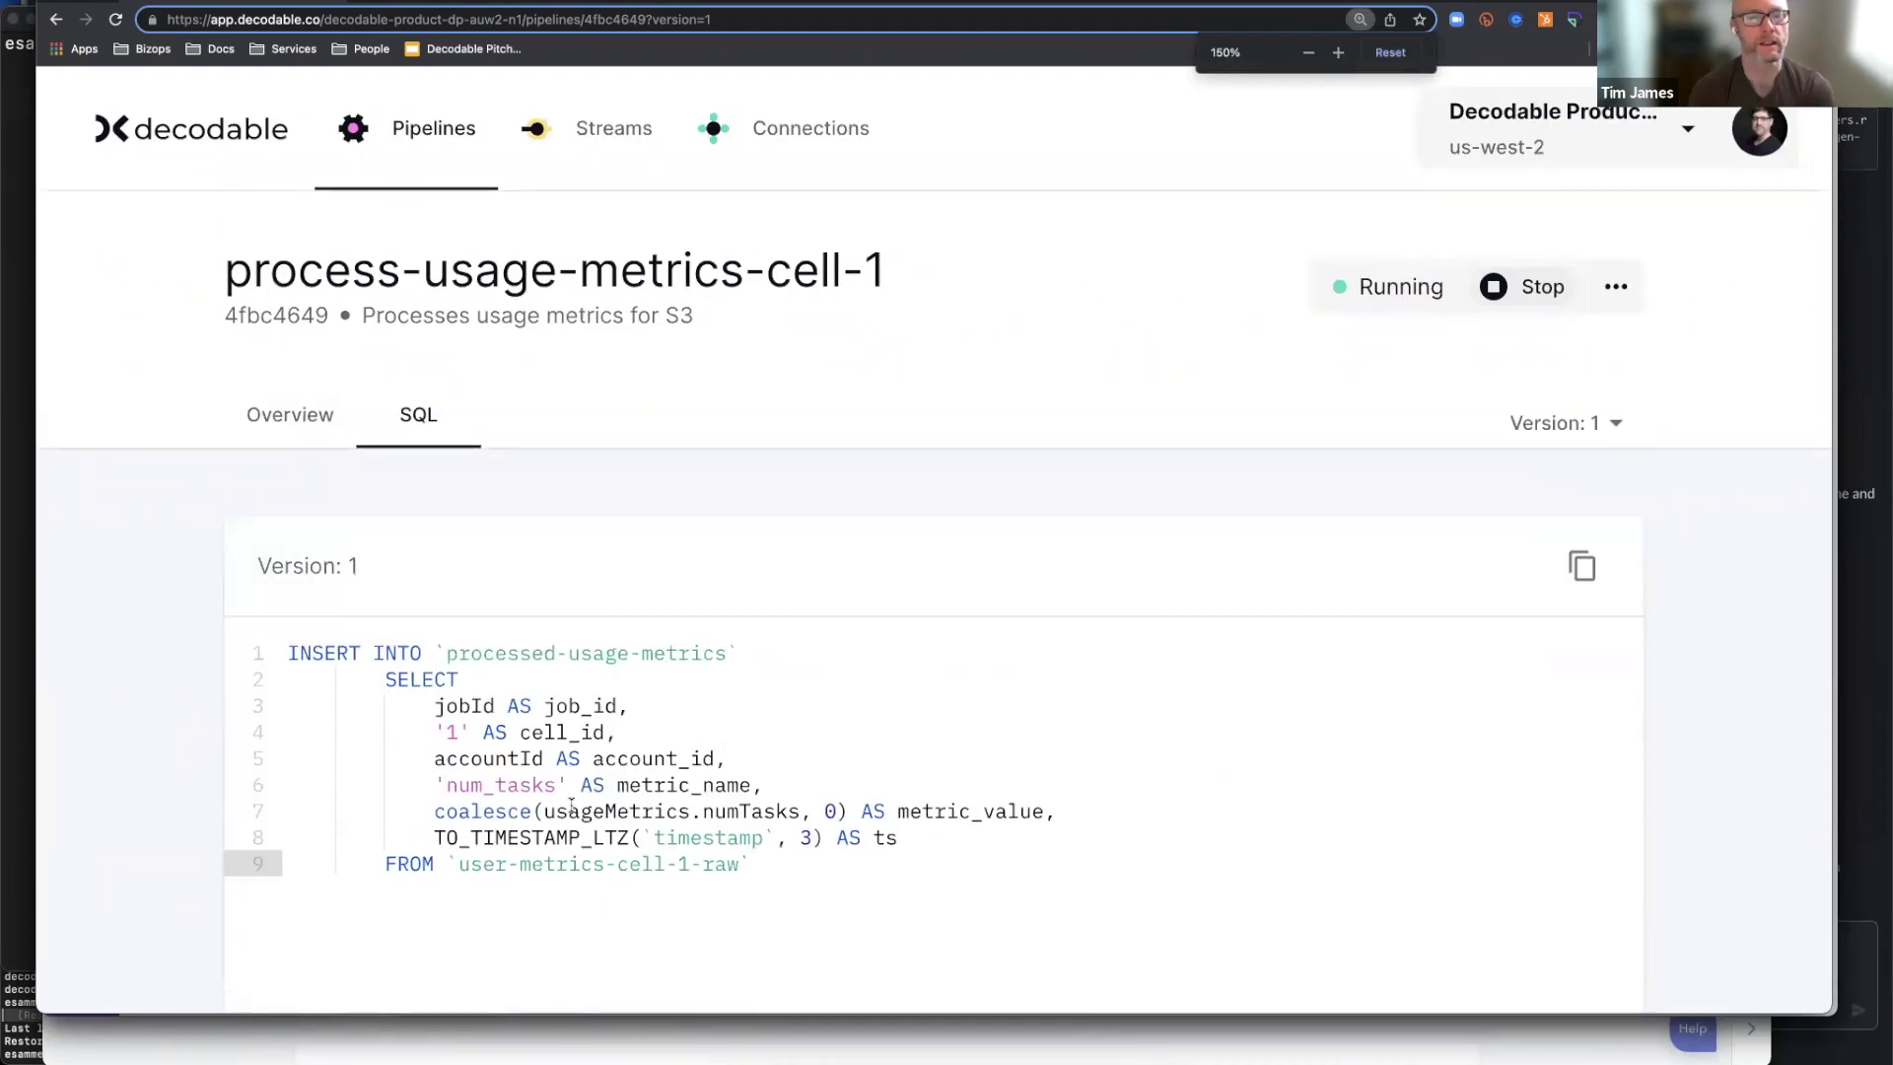
{"action": "scroll", "coordinate": [571, 805], "scroll_direction": "down", "scroll_amount": 2}
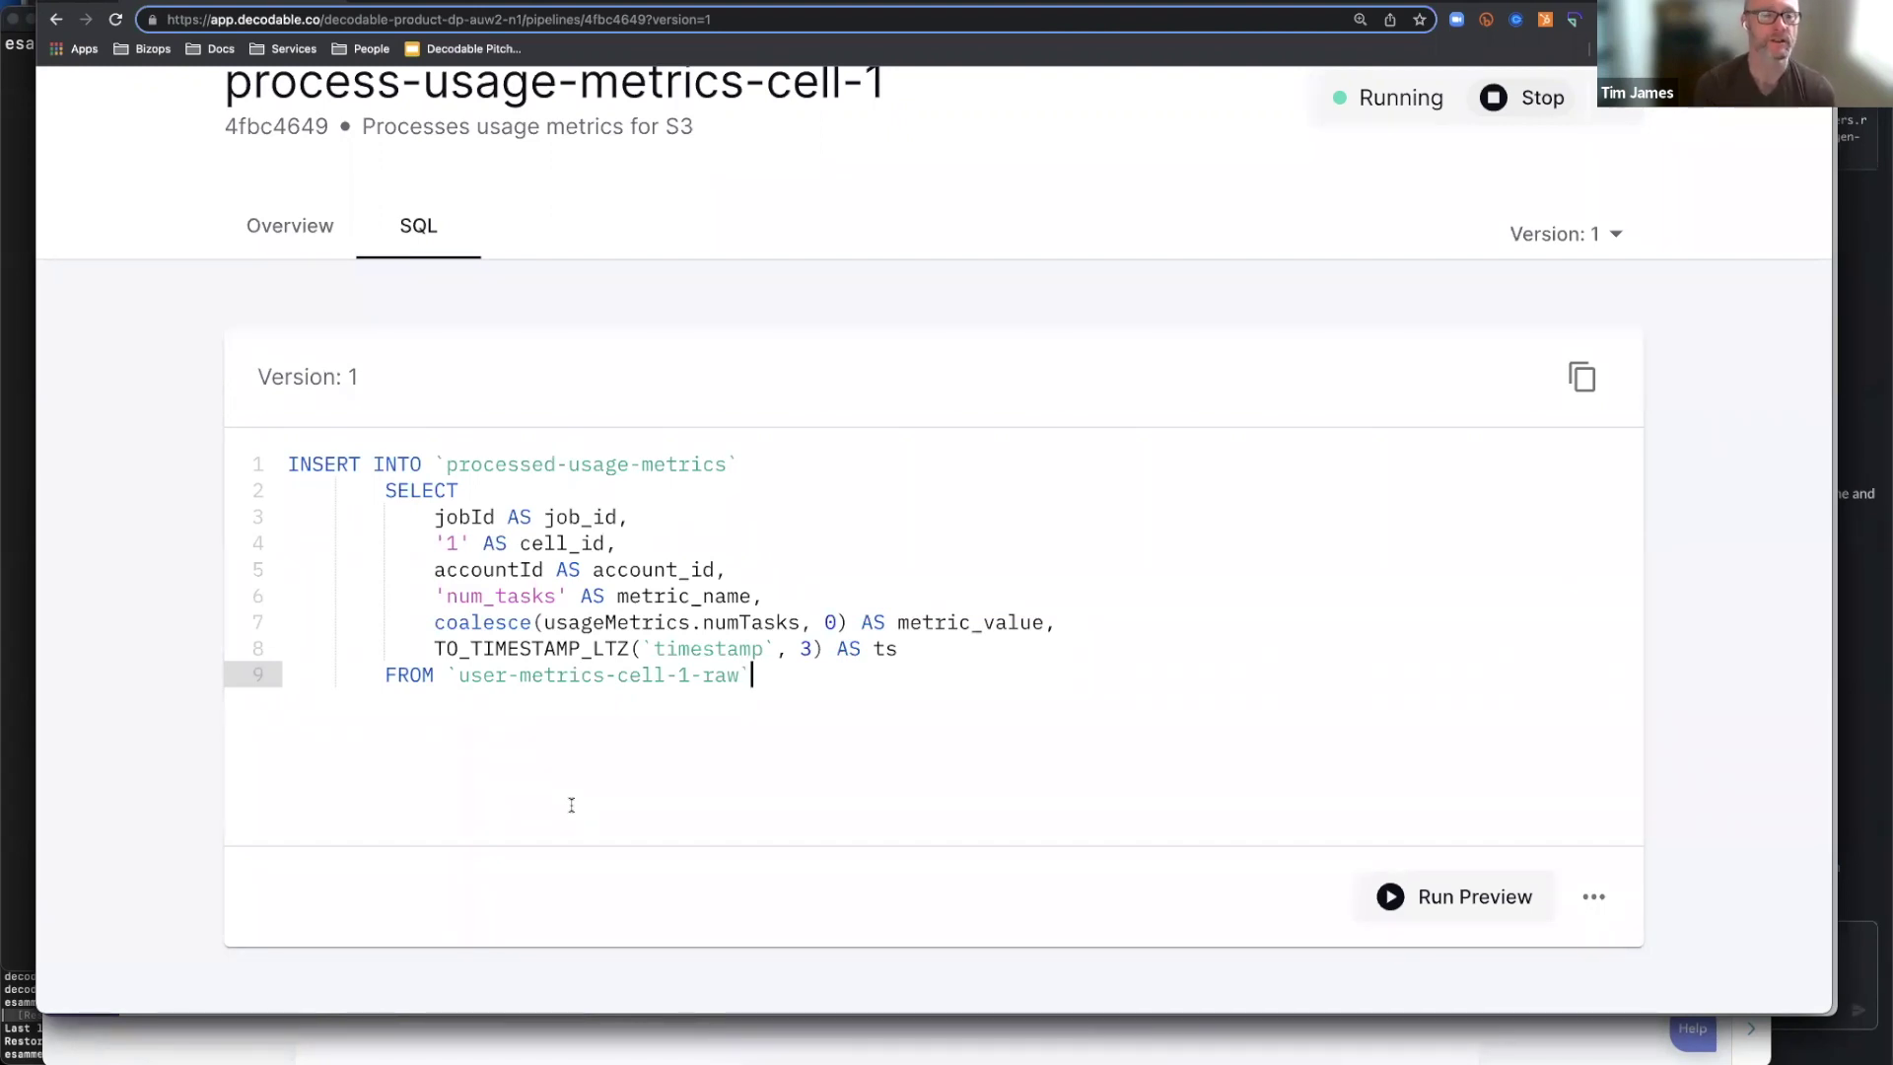
{"action": "scroll", "coordinate": [571, 805], "scroll_direction": "up", "scroll_amount": 3}
{"action": "scroll", "coordinate": [571, 806], "scroll_direction": "up", "scroll_amount": 5}
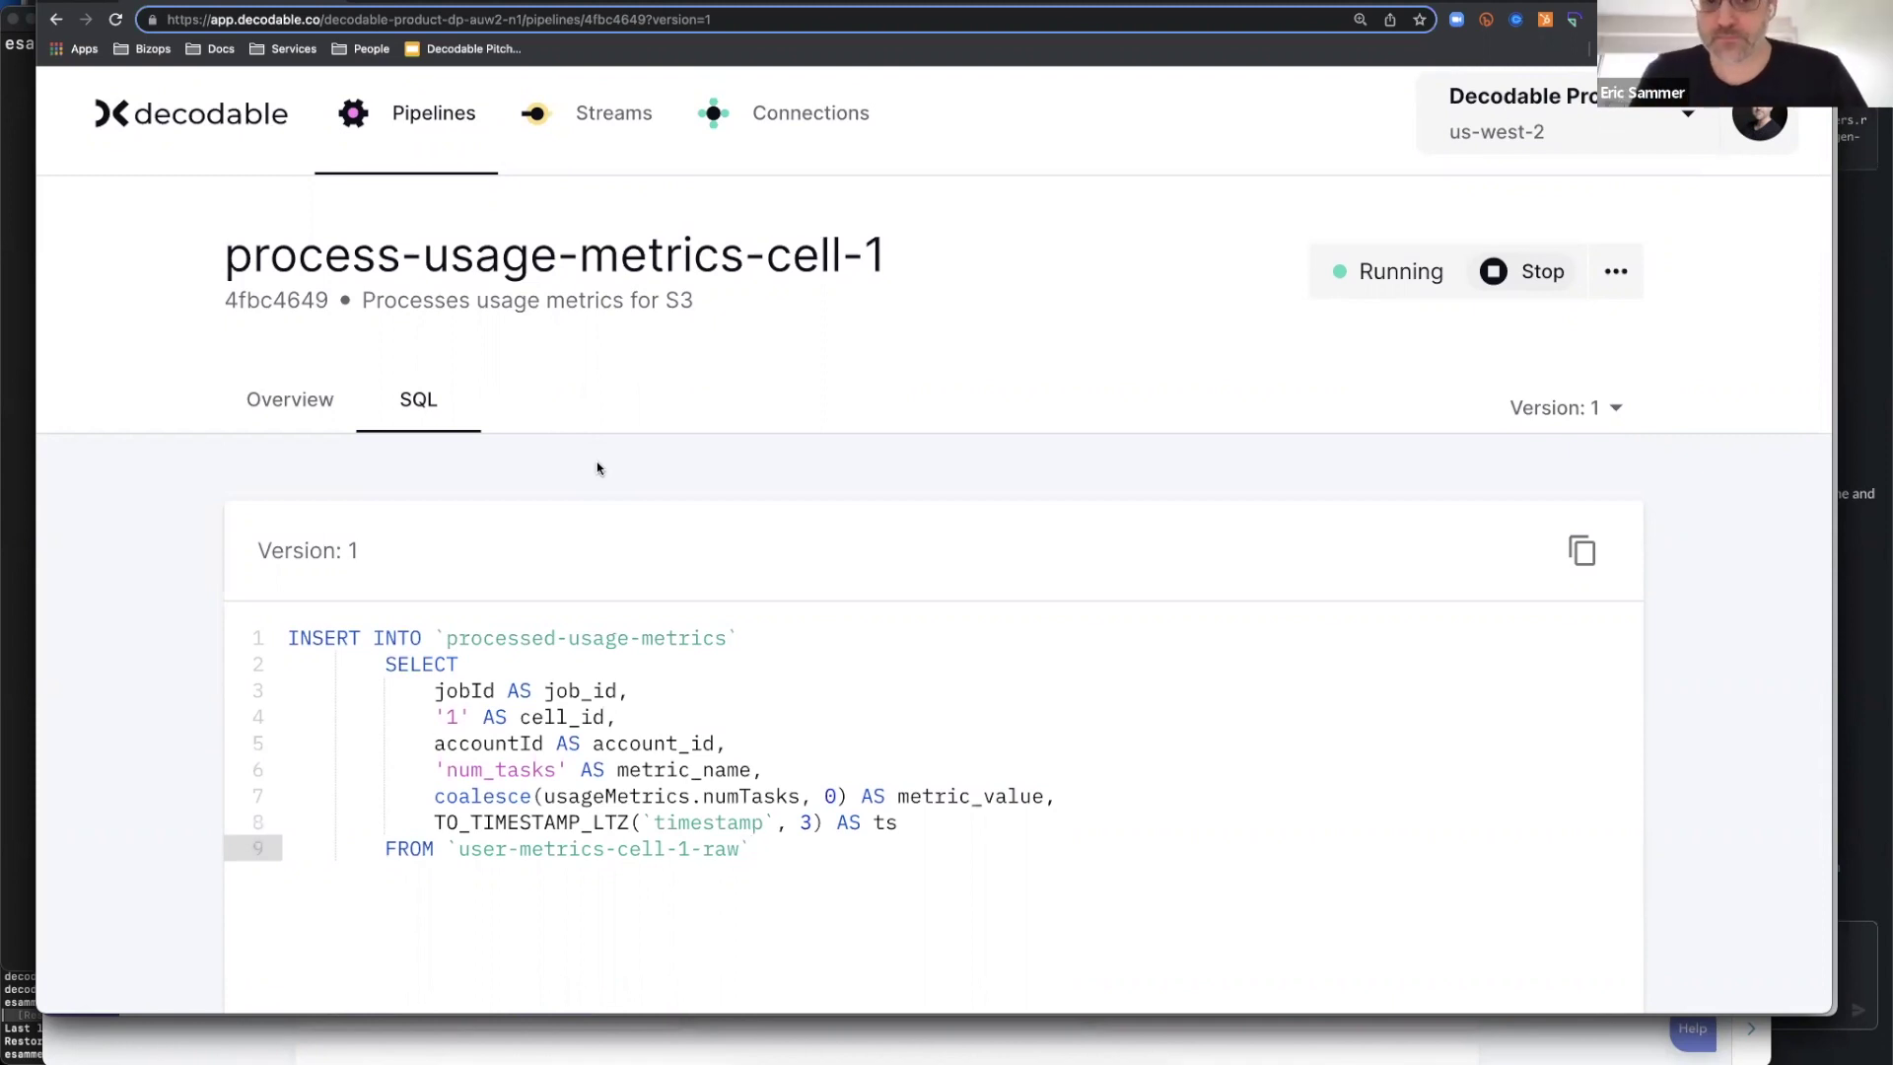
Switch to the terminal, reduce the recalled connection command to decodable alone, and run it to show the general usage help
{"action": "key", "text": "super+Tab"}
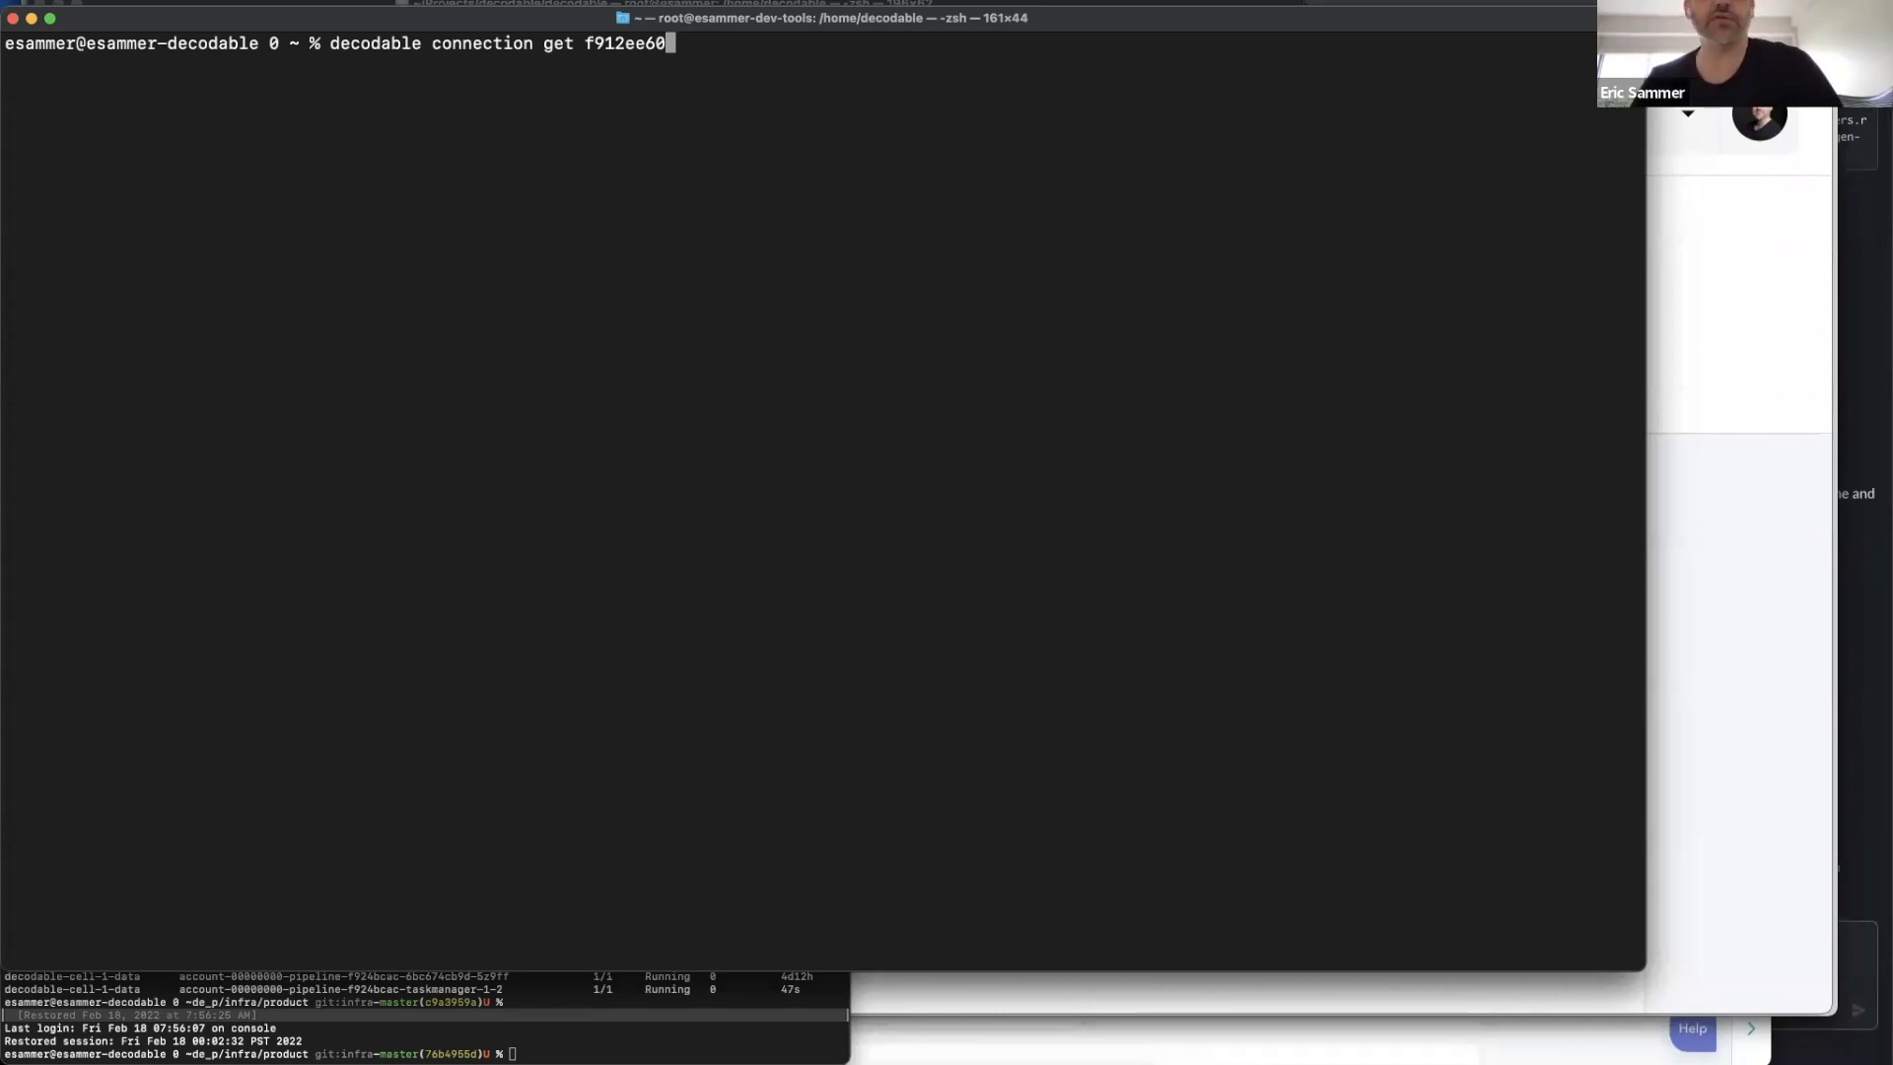
{"action": "key", "text": "BackSpace"}
{"action": "key", "text": "BackSpace"}
{"action": "key", "text": "BackSpace"}
{"action": "key", "text": "BackSpace"}
{"action": "key", "text": "BackSpace"}
{"action": "key", "text": "BackSpace"}
{"action": "key", "text": "BackSpace"}
{"action": "key", "text": "BackSpace"}
{"action": "key", "text": "BackSpace"}
{"action": "key", "text": "BackSpace"}
{"action": "key", "text": "BackSpace"}
{"action": "key", "text": "BackSpace"}
{"action": "key", "text": "BackSpace"}
{"action": "key", "text": "BackSpace"}
{"action": "key", "text": "BackSpace"}
{"action": "key", "text": "BackSpace"}
{"action": "key", "text": "BackSpace"}
{"action": "key", "text": "BackSpace"}
{"action": "key", "text": "BackSpace"}
{"action": "key", "text": "BackSpace"}
{"action": "key", "text": "Return"}
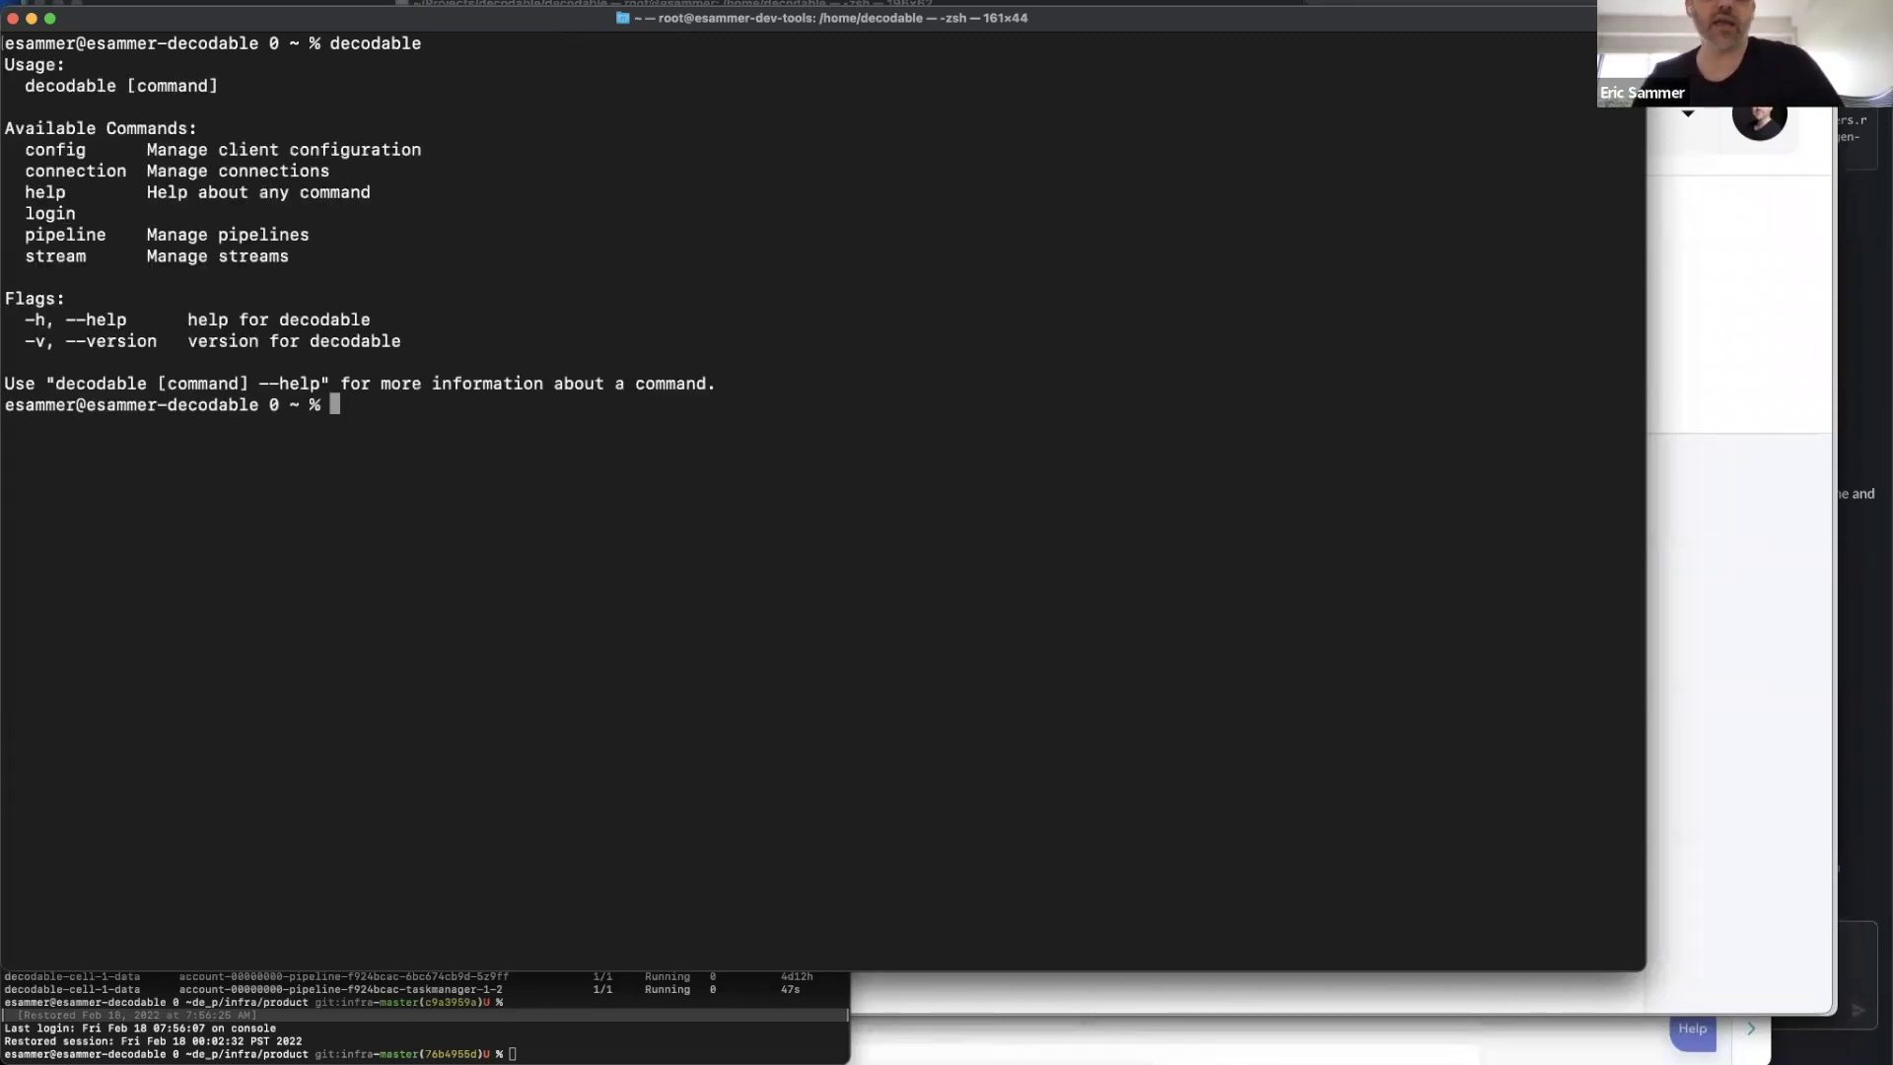
Show the available connection subcommands by running decodable connection
{"action": "type", "text": "decodable"}
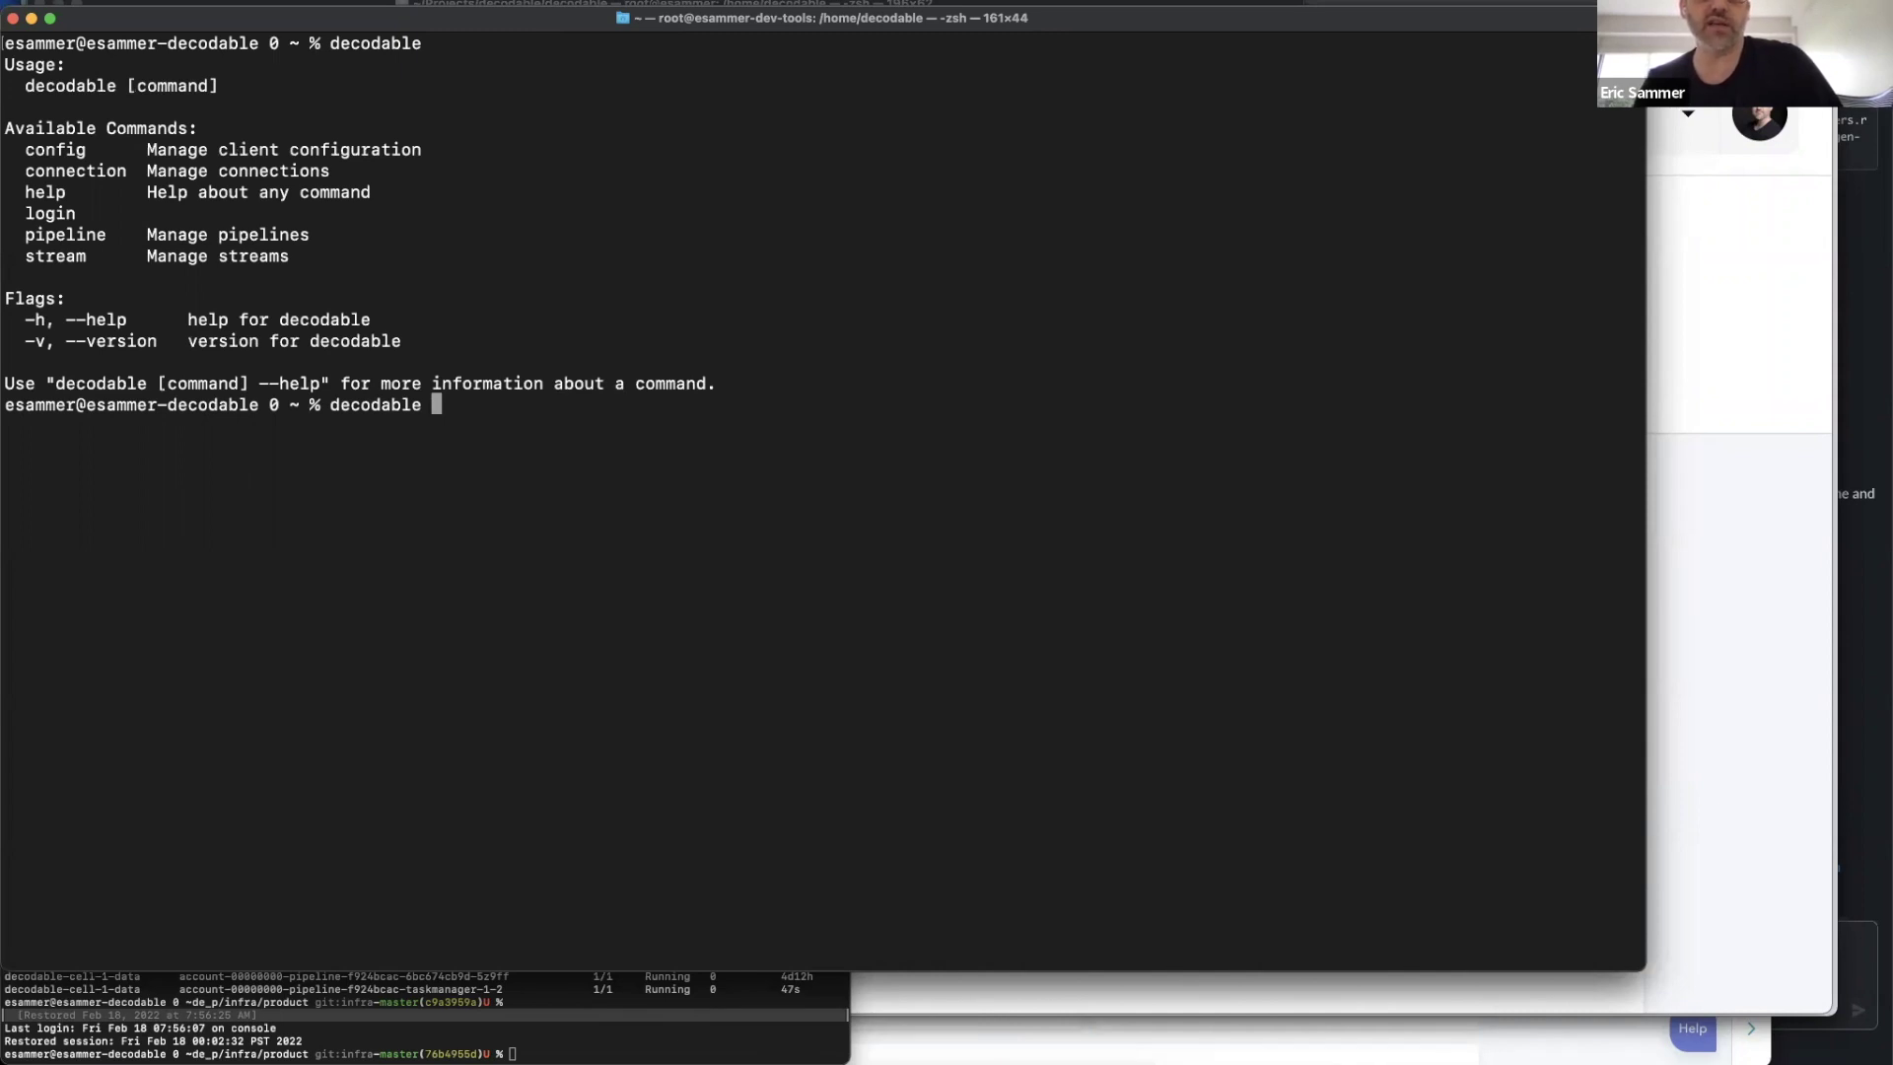
{"action": "type", "text": "connection"}
{"action": "key", "text": "Return"}
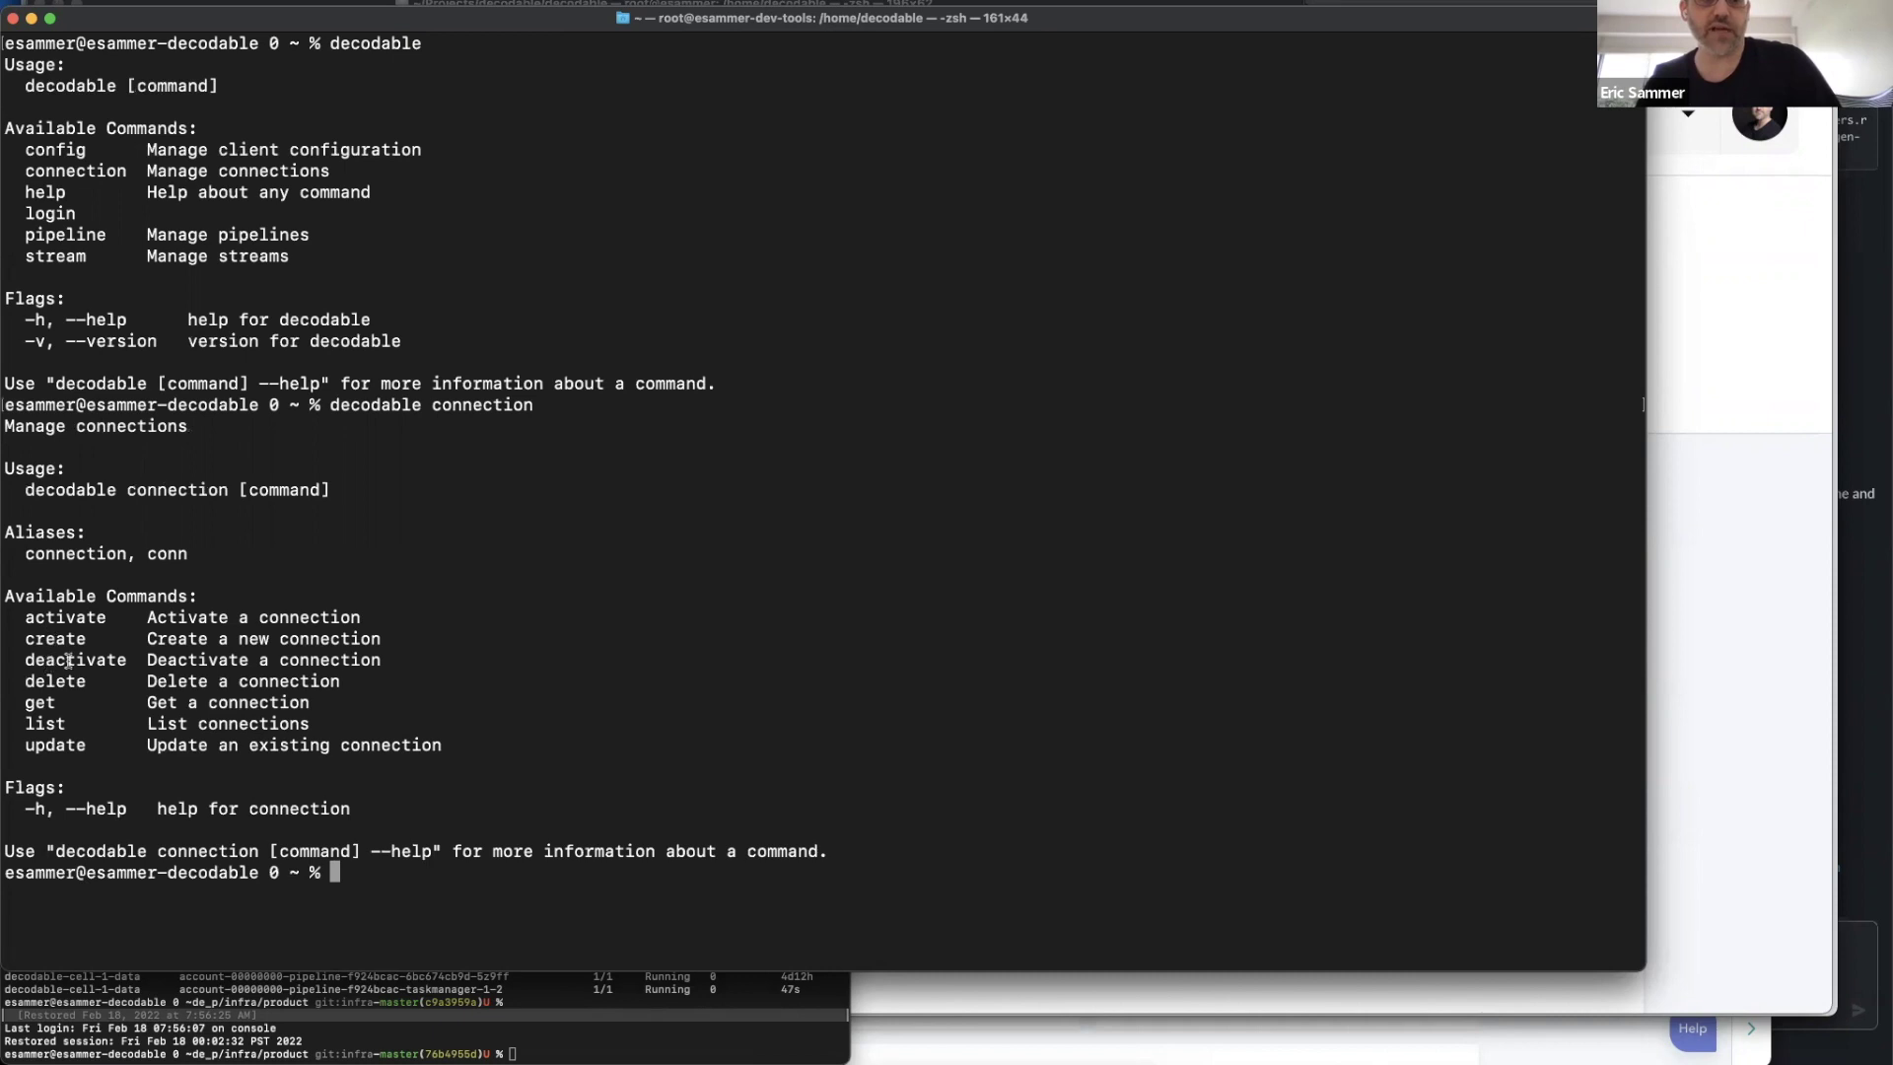
Rework the recalled connection command into decodable stream list and run it to list the streams
{"action": "key", "text": "Up"}
{"action": "key", "text": "BackSpace"}
{"action": "key", "text": "BackSpace"}
{"action": "key", "text": "BackSpace"}
{"action": "key", "text": "BackSpace"}
{"action": "key", "text": "BackSpace"}
{"action": "key", "text": "BackSpace"}
{"action": "key", "text": "BackSpace"}
{"action": "key", "text": "BackSpace"}
{"action": "key", "text": "BackSpace"}
{"action": "key", "text": "BackSpace"}
{"action": "key", "text": "BackSpace"}
{"action": "type", "text": "pipeline"}
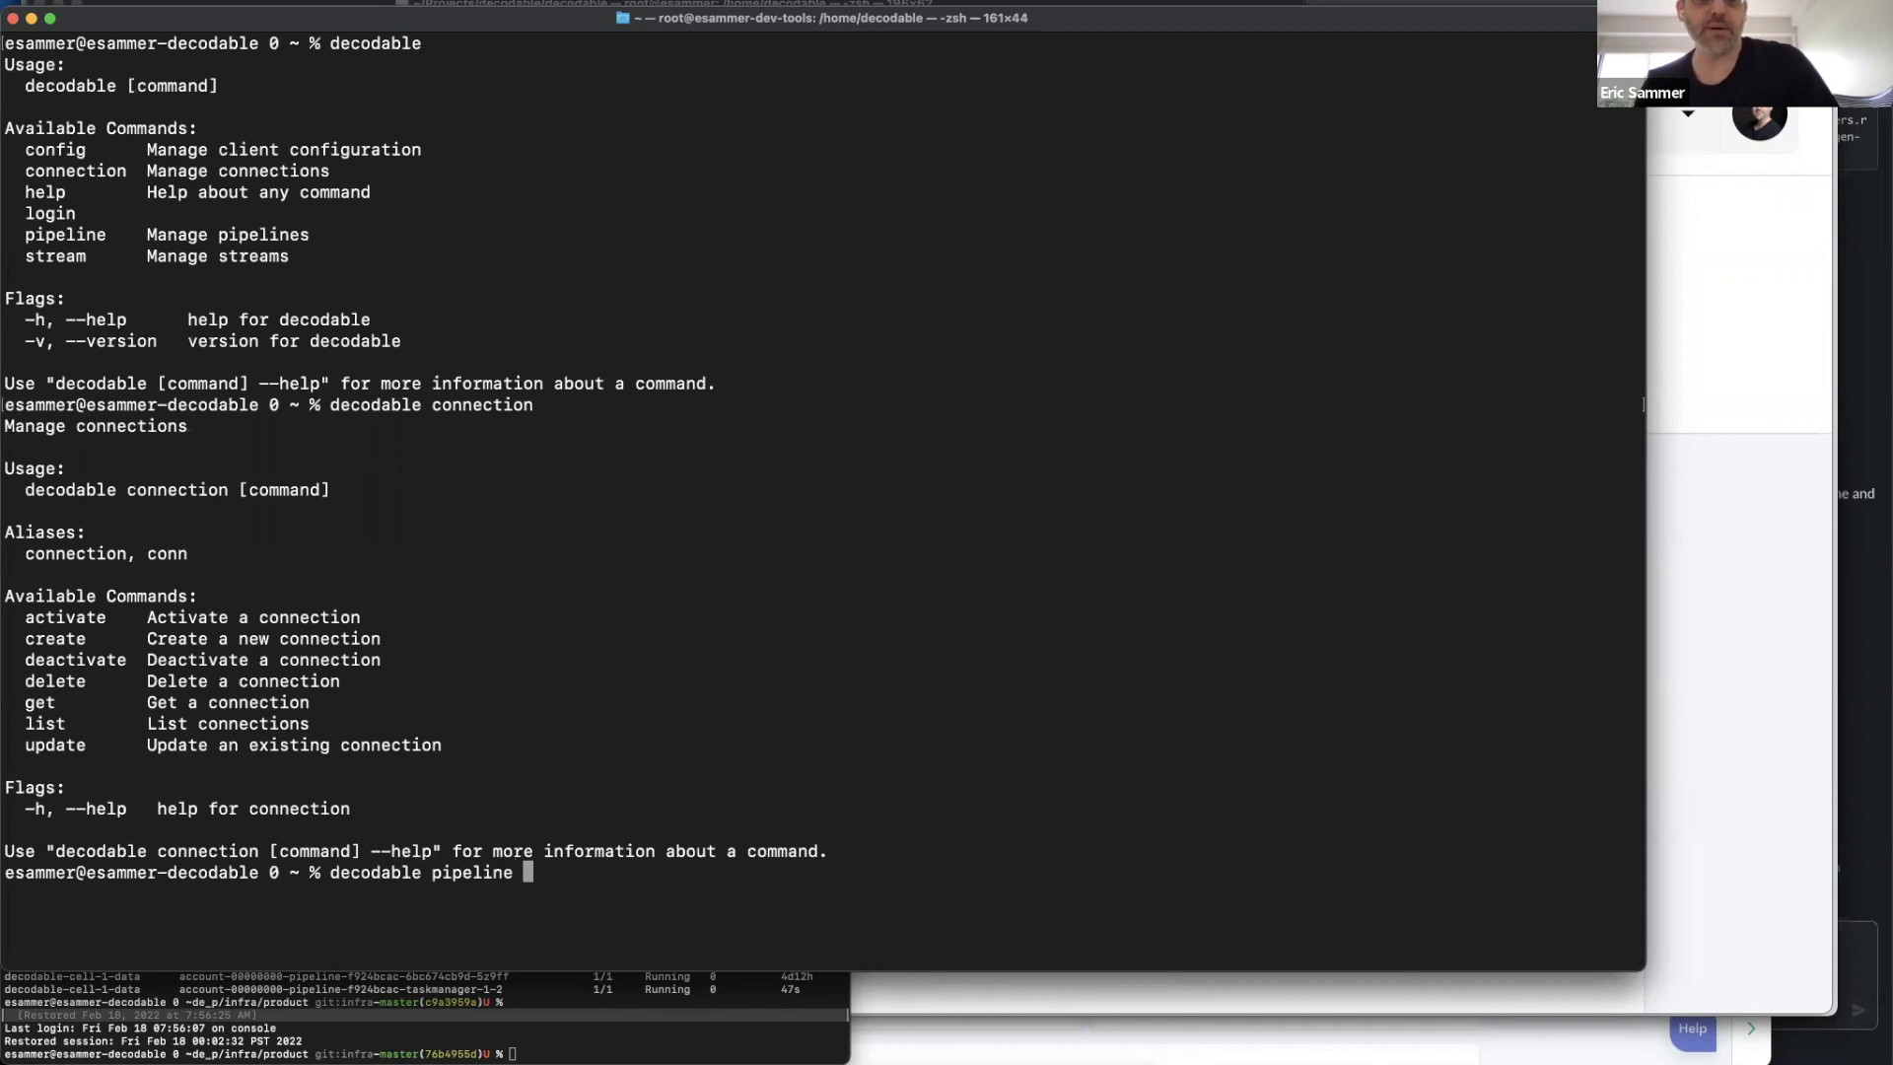
{"action": "key", "text": "BackSpace"}
{"action": "key", "text": "BackSpace"}
{"action": "key", "text": "BackSpace"}
{"action": "key", "text": "BackSpace"}
{"action": "key", "text": "BackSpace"}
{"action": "key", "text": "BackSpace"}
{"action": "key", "text": "BackSpace"}
{"action": "key", "text": "BackSpace"}
{"action": "key", "text": "BackSpace"}
{"action": "type", "text": "stream list"}
{"action": "key", "text": "Return"}
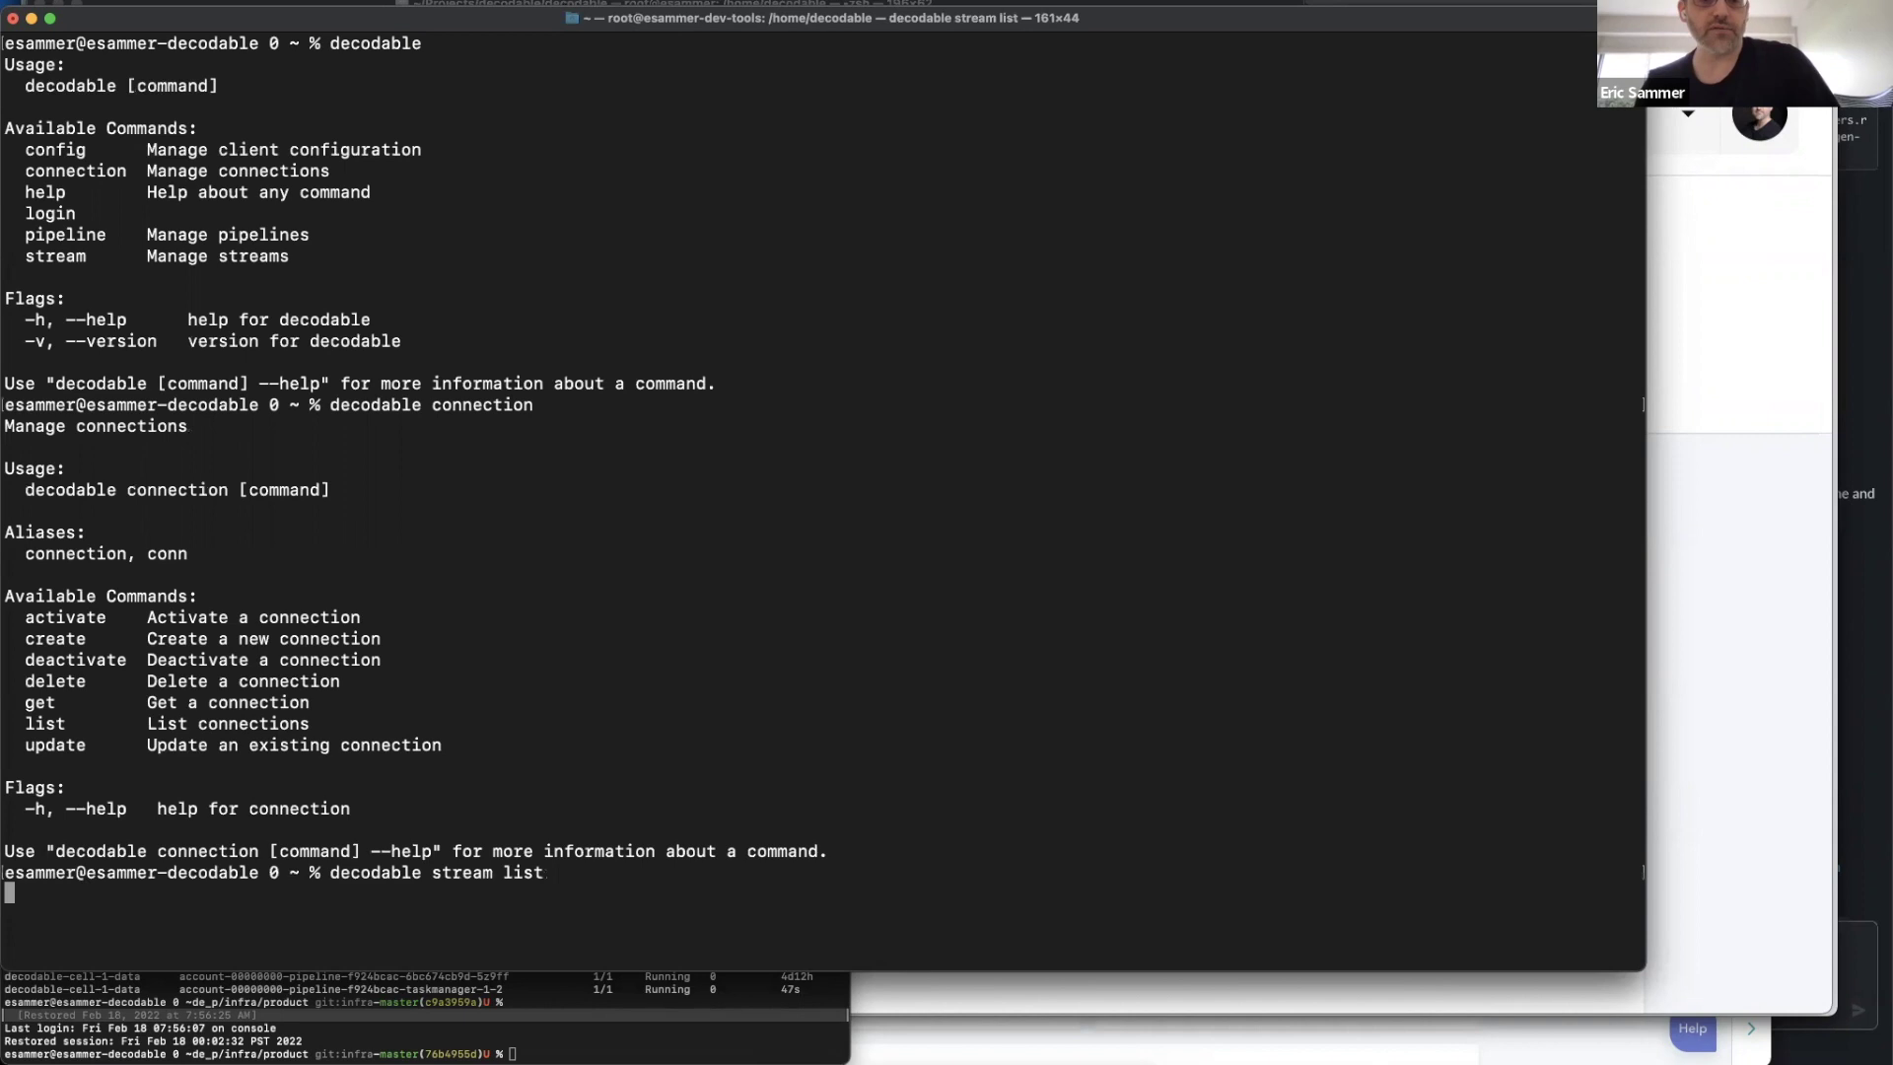
Run decodable pipeline preview "select * from esammer_envoy_events", taking the stream name from the stream list
{"action": "key", "text": "Up"}
{"action": "key", "text": "BackSpace"}
{"action": "key", "text": "BackSpace"}
{"action": "key", "text": "BackSpace"}
{"action": "key", "text": "BackSpace"}
{"action": "key", "text": "BackSpace"}
{"action": "key", "text": "BackSpace"}
{"action": "key", "text": "BackSpace"}
{"action": "key", "text": "BackSpace"}
{"action": "key", "text": "BackSpace"}
{"action": "key", "text": "BackSpace"}
{"action": "key", "text": "BackSpace"}
{"action": "type", "text": "pipeline preview \"select * from"}
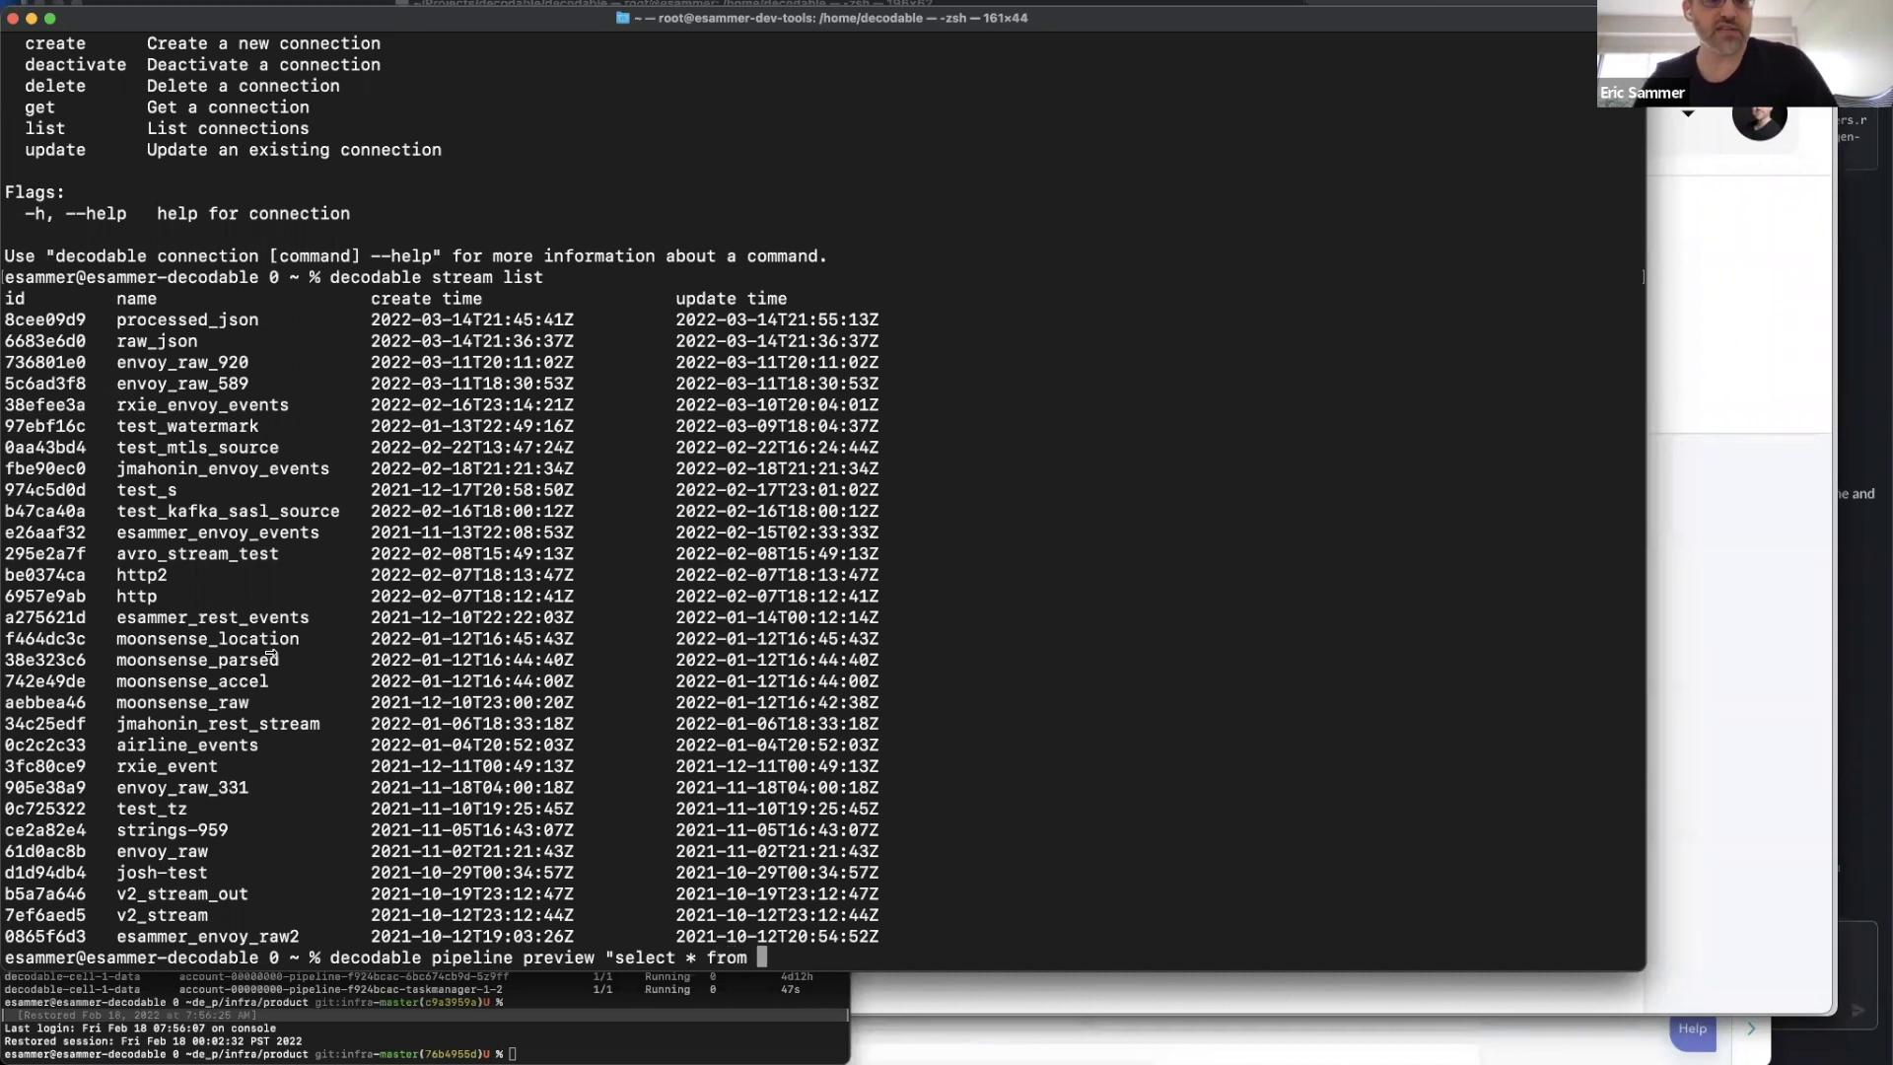
{"action": "double_click", "coordinate": [169, 532]}
{"action": "type", "text": "esammer_envoy_events"}
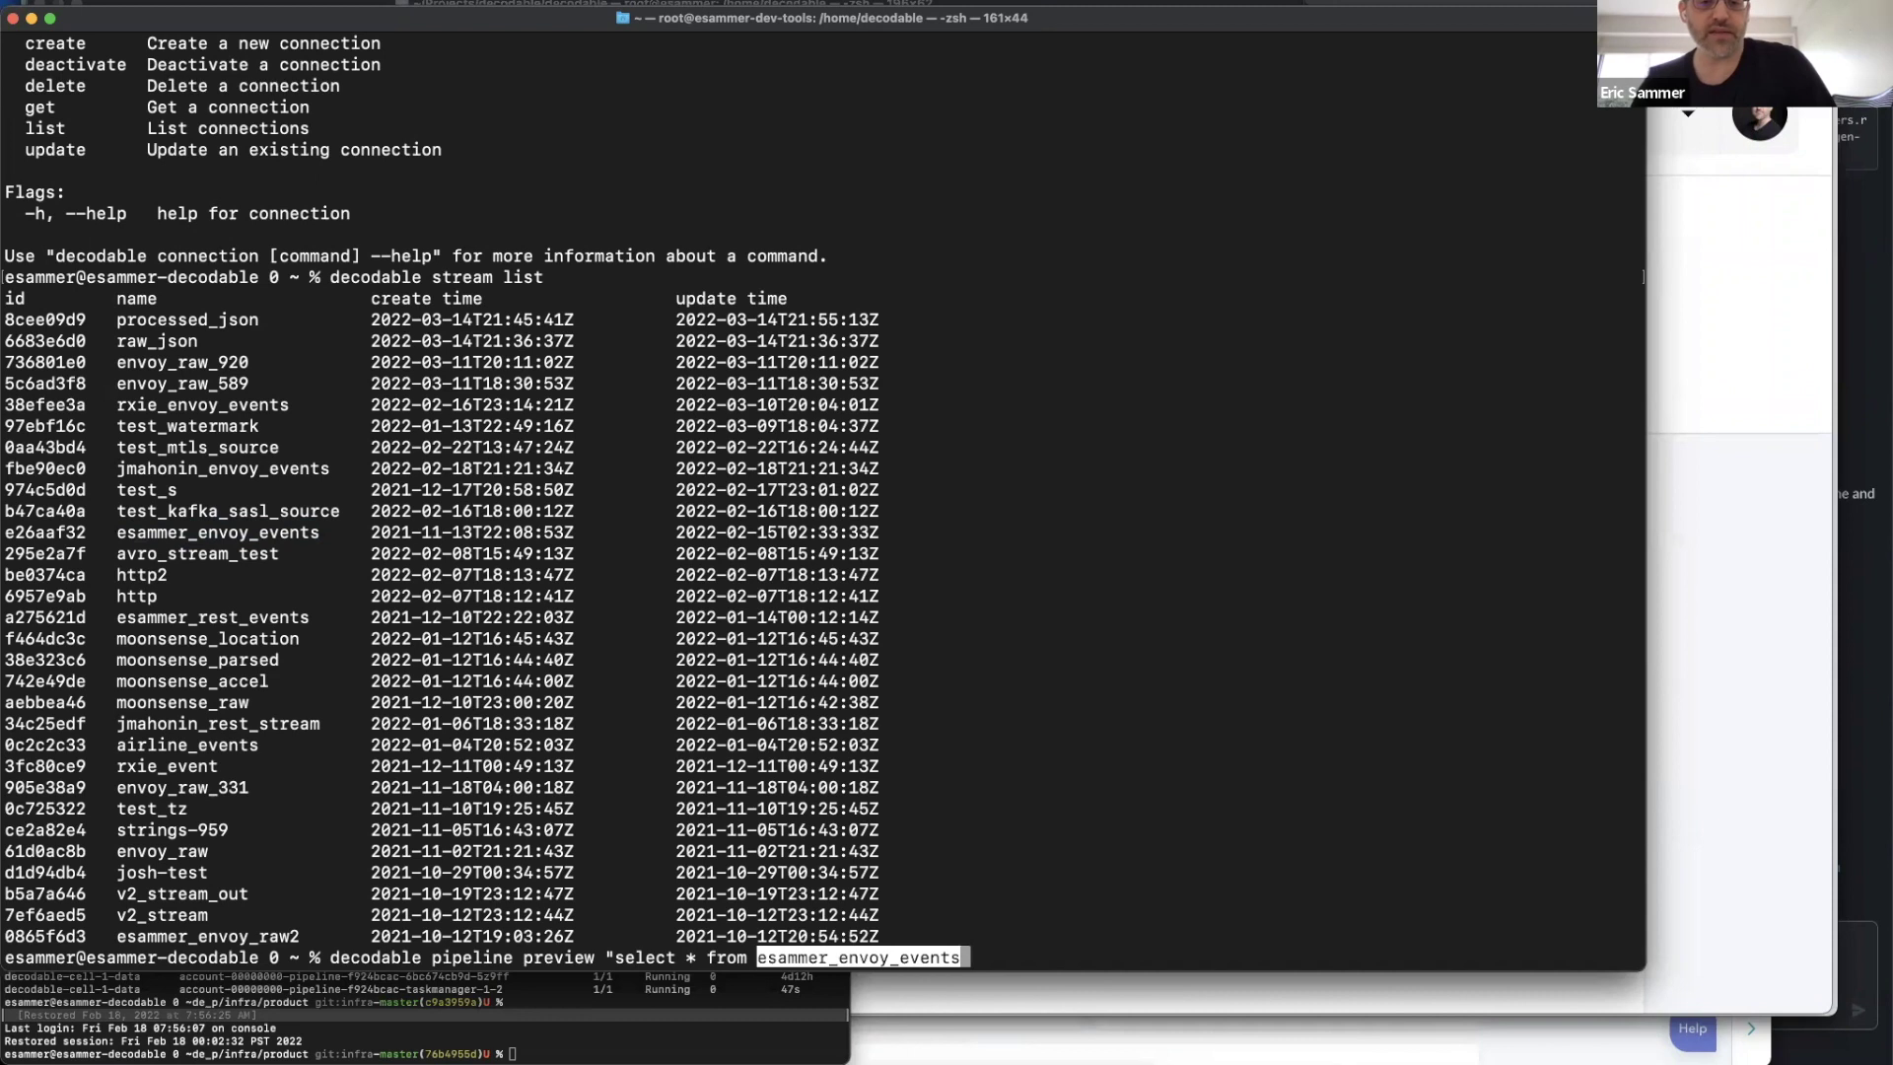
{"action": "type", "text": "\""}
{"action": "key", "text": "Return"}
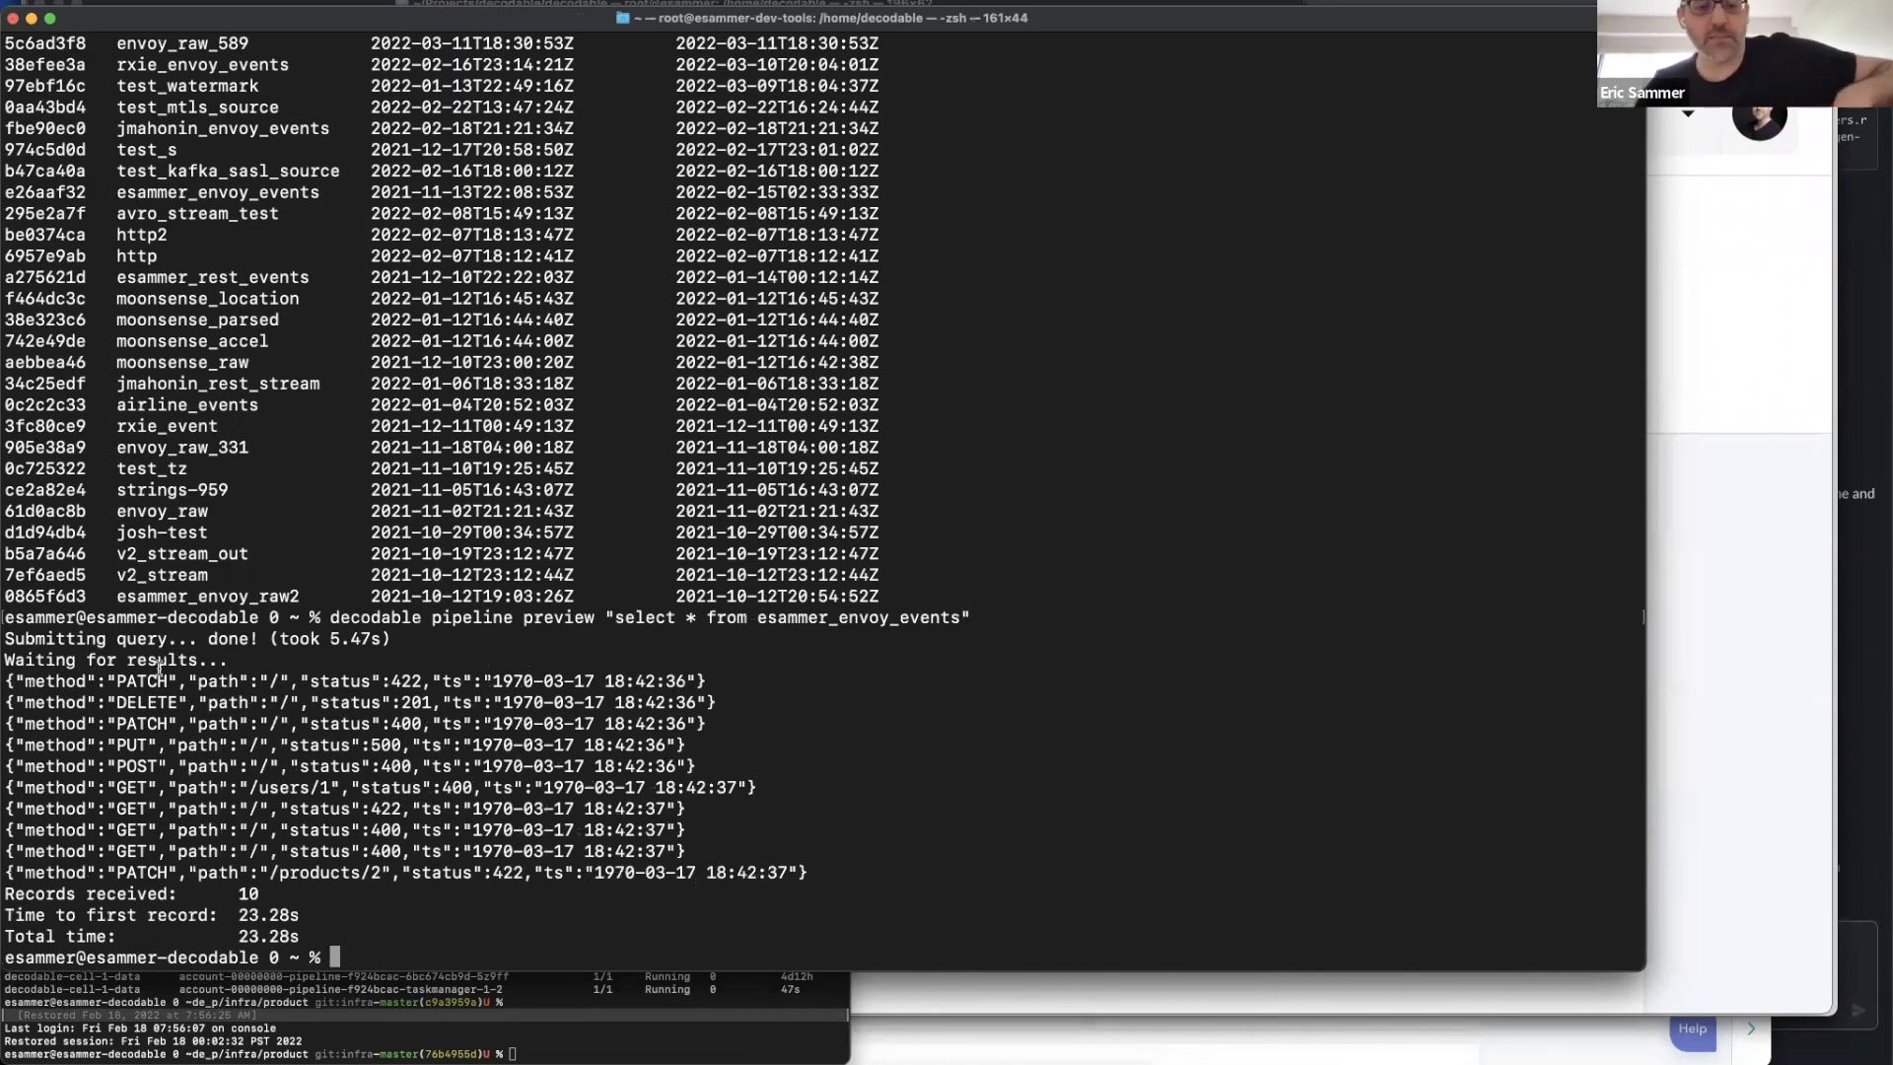
Extend the recalled pipeline preview query with where \`method\` in ( 'GET', 'PUT' ) and run it
{"action": "left_click_drag", "start_coordinate": [159, 679], "coordinate": [577, 808]}
{"action": "left_click", "coordinate": [701, 631]}
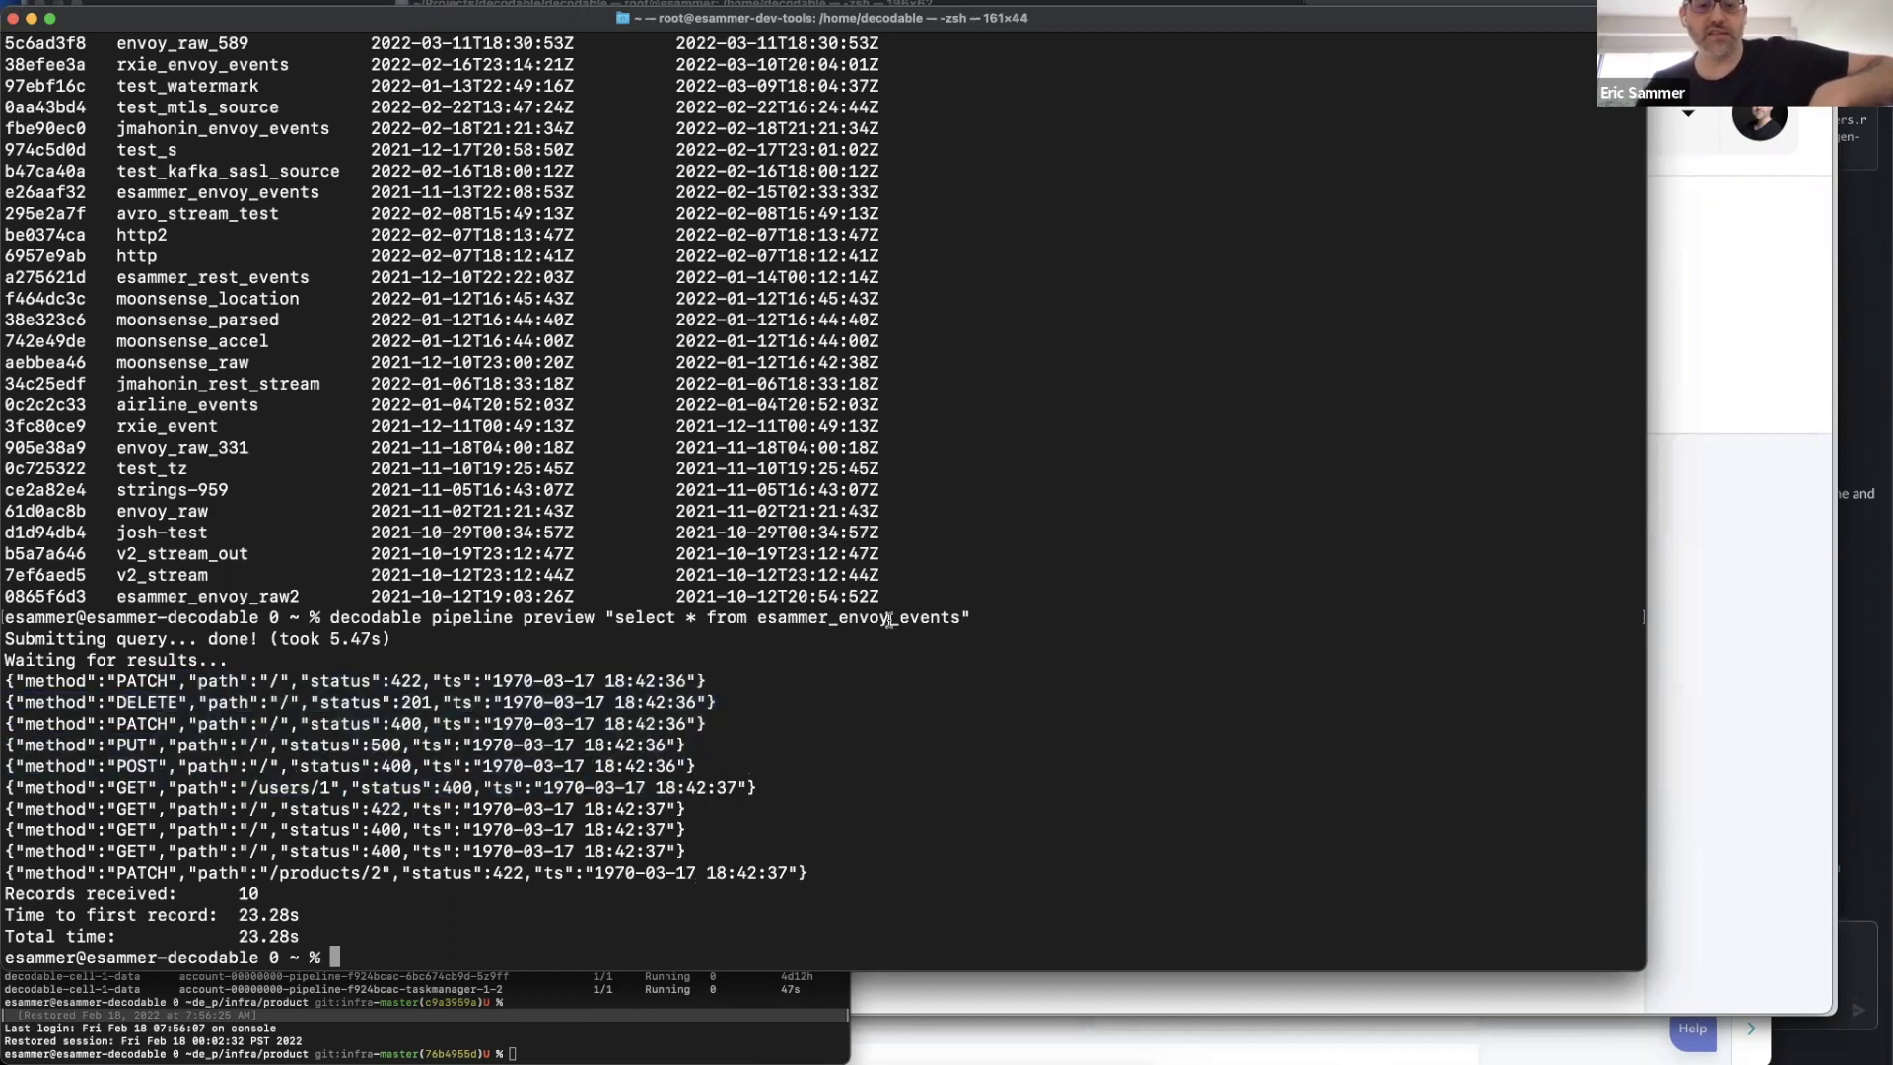
{"action": "key", "text": "Up"}
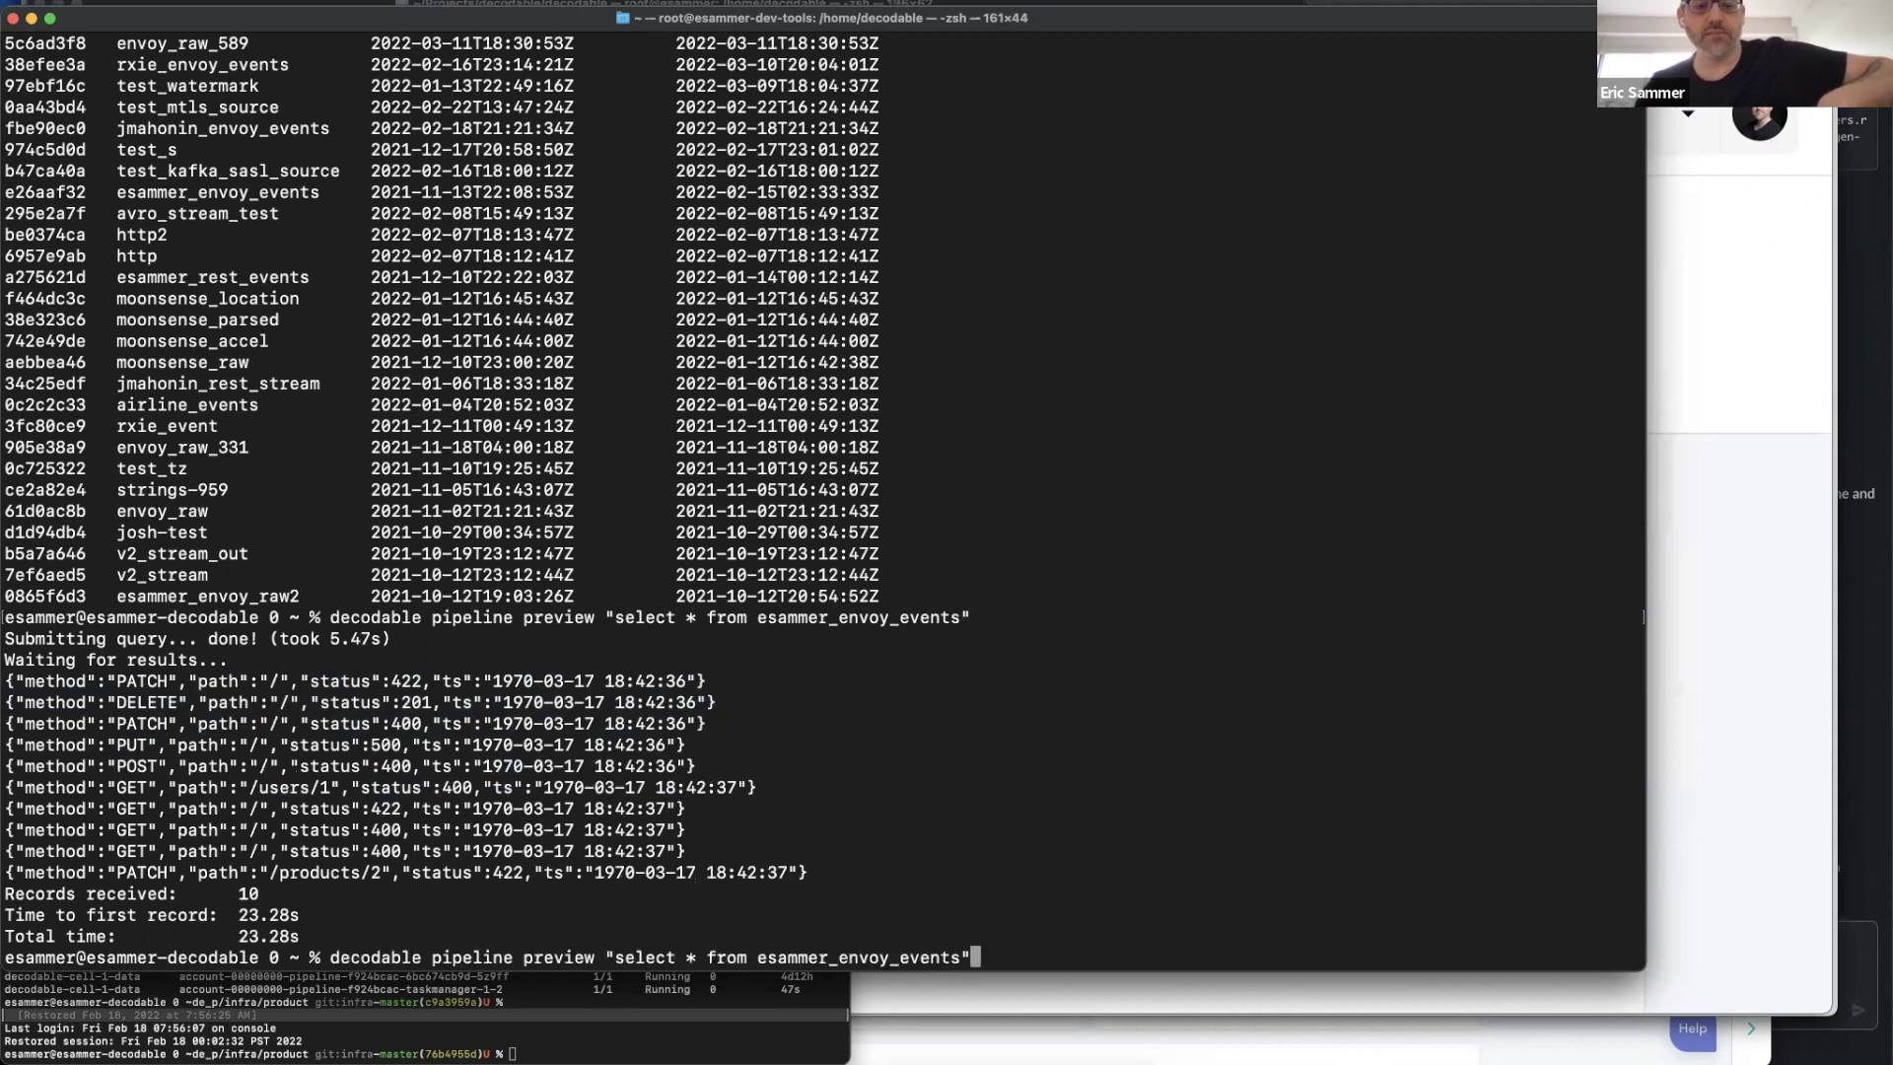
{"action": "key", "text": "Left"}
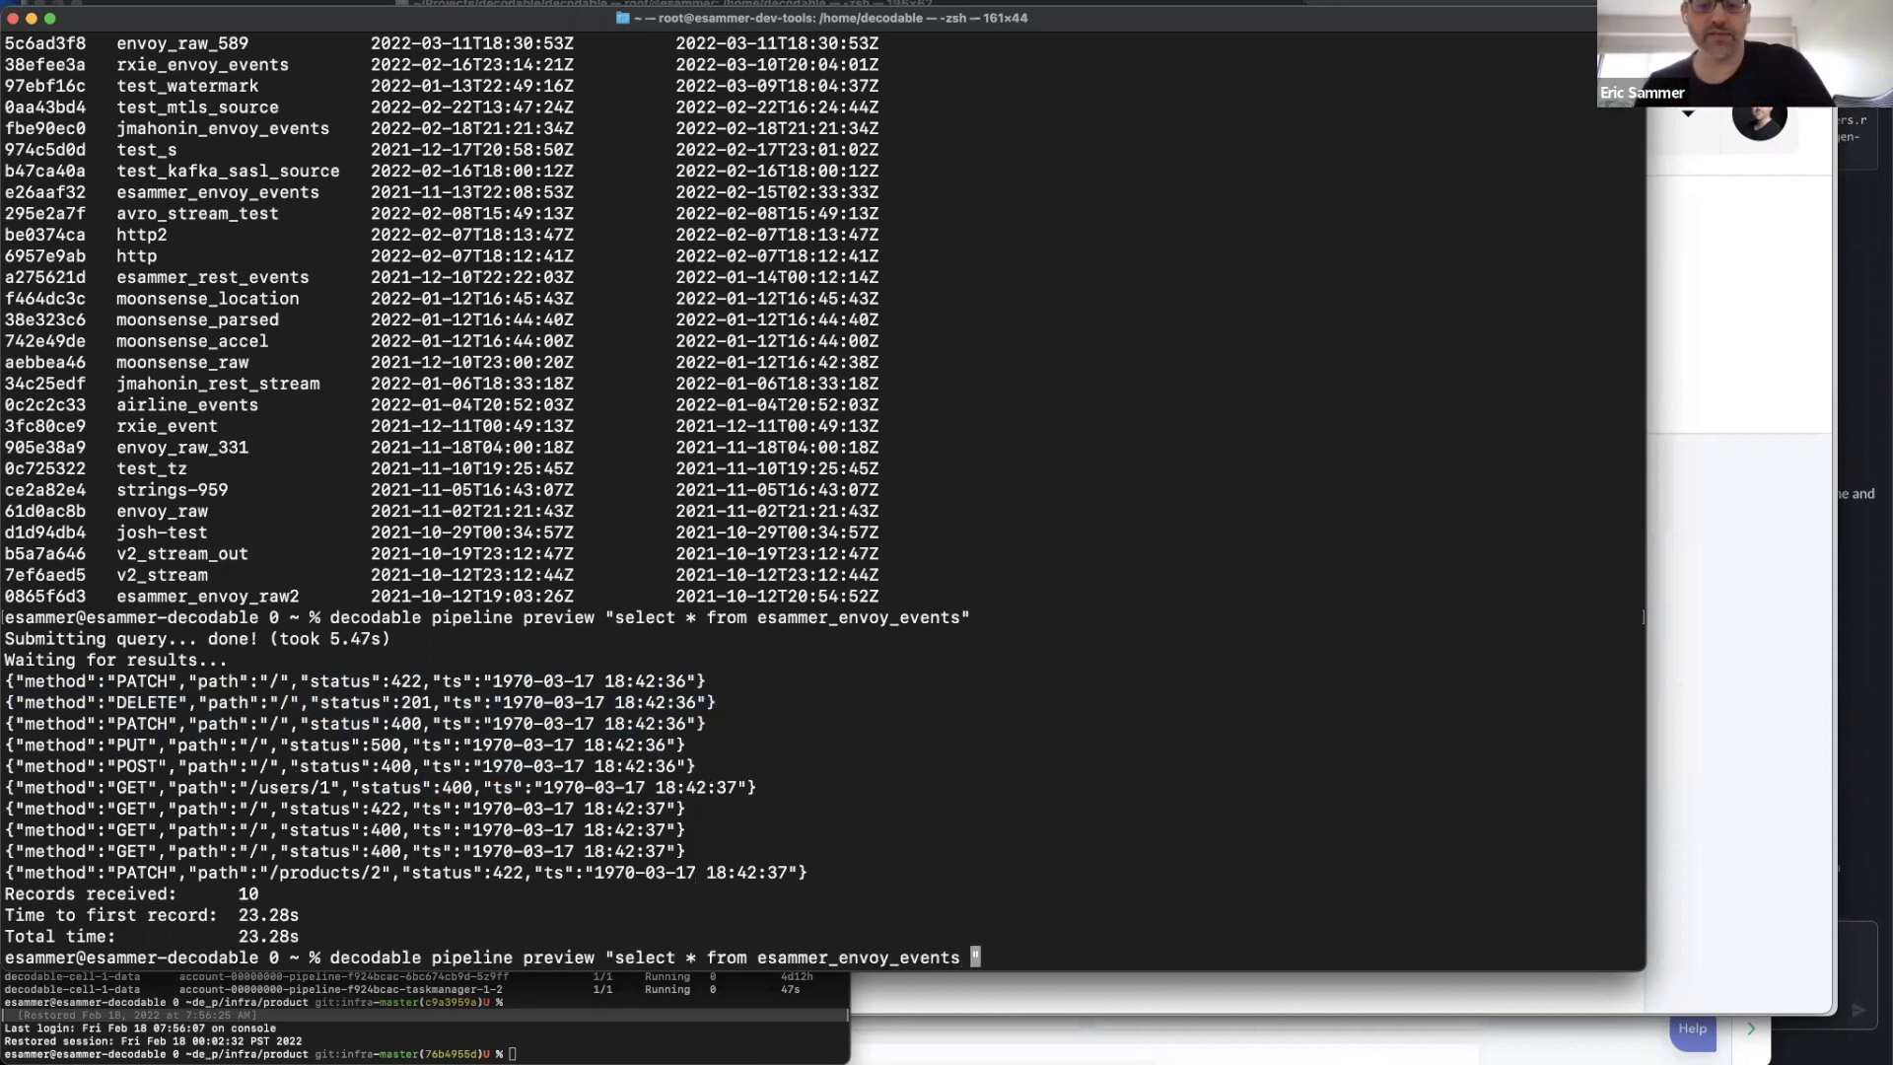
{"action": "type", "text": "where meth"}
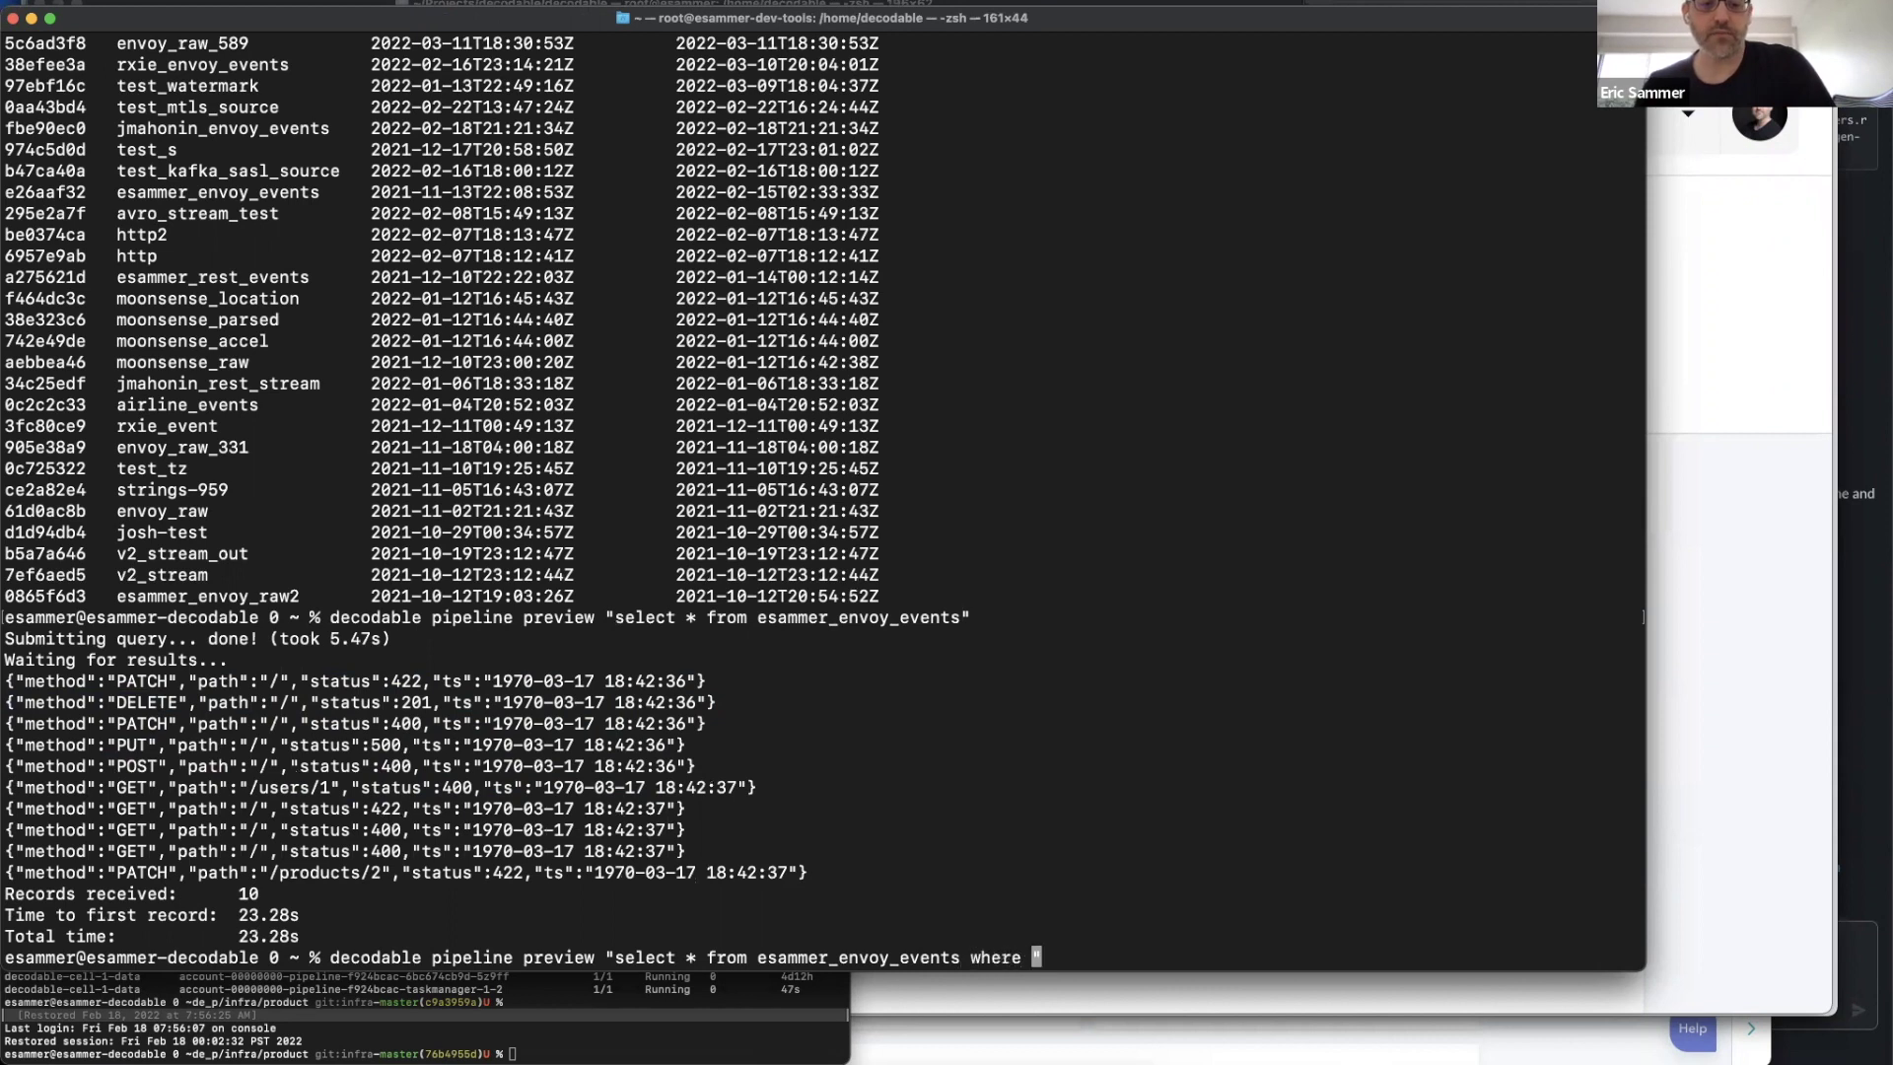
{"action": "key", "text": "BackSpace"}
{"action": "key", "text": "BackSpace"}
{"action": "key", "text": "BackSpace"}
{"action": "key", "text": "BackSpace"}
{"action": "type", "text": "\\`method\\` in ( 'GET', "}
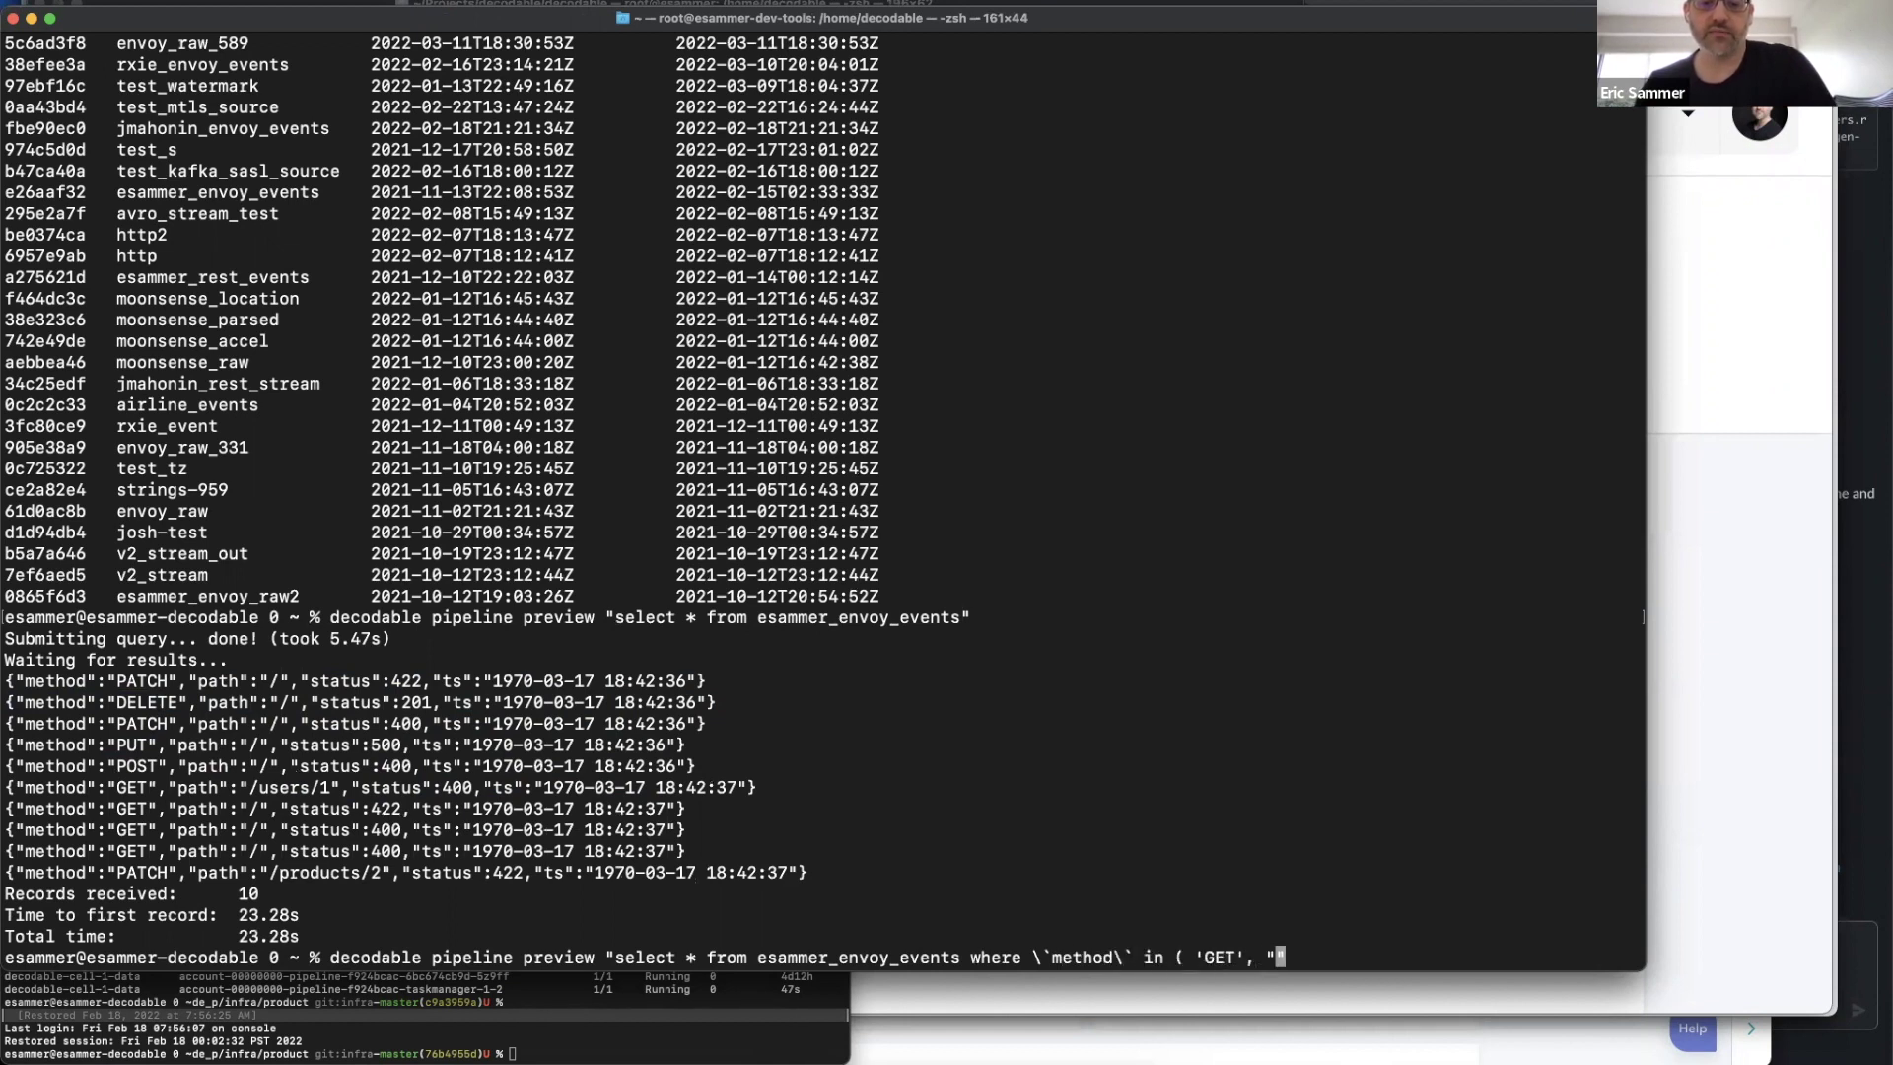
{"action": "type", "text": "'PUT' )"}
{"action": "key", "text": "Return"}
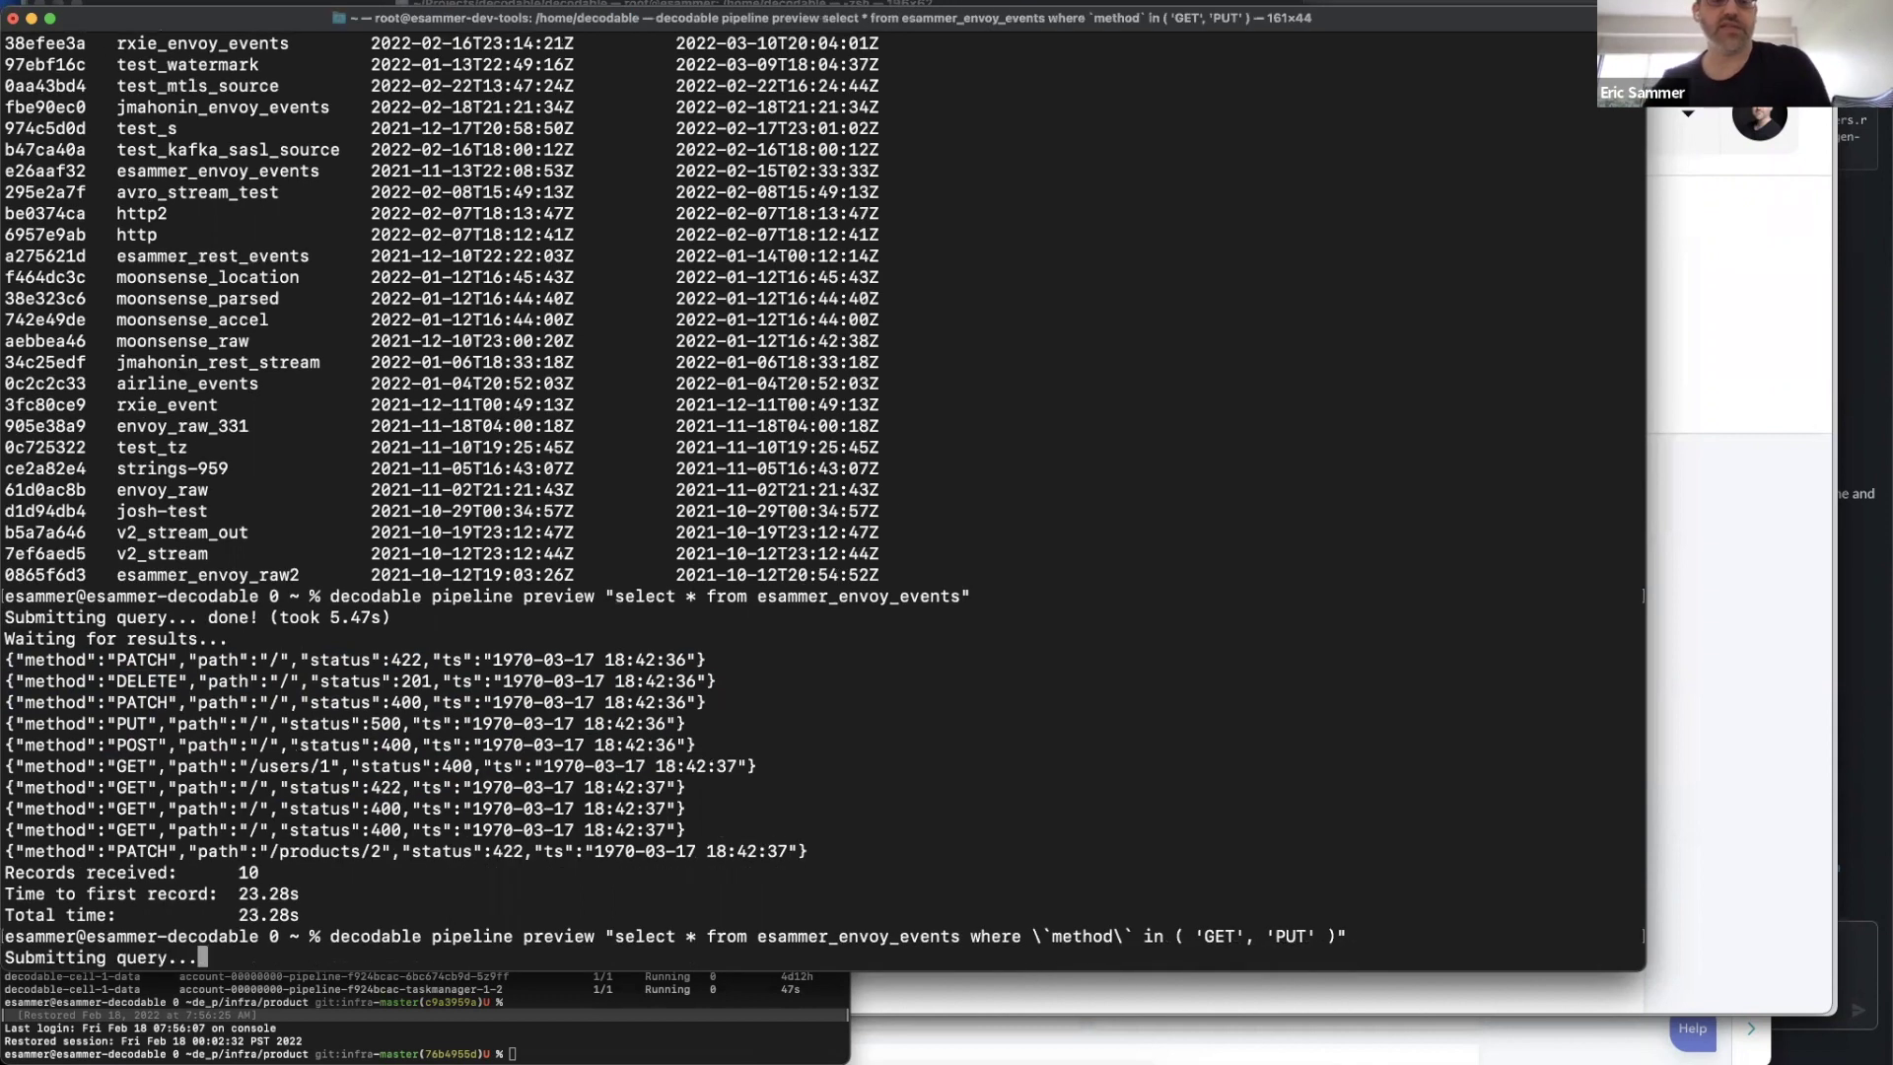